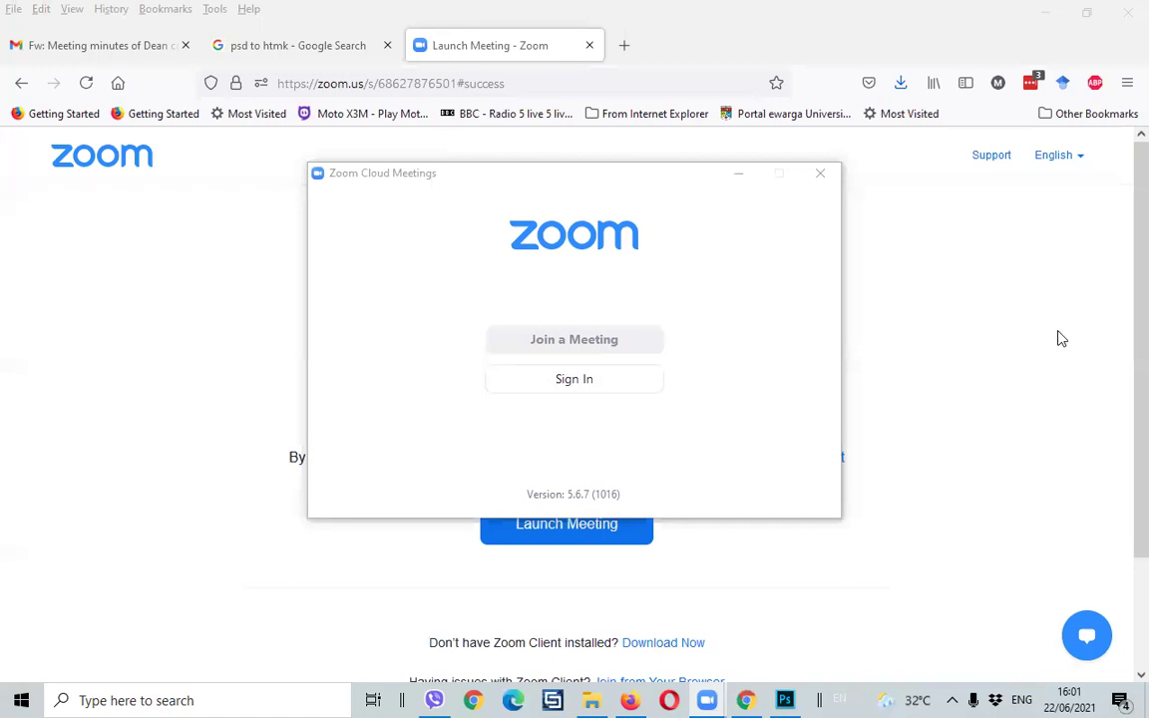
# - Minimize the Firefox meeting page and return to the Kaka 4R.jpg passport sheet in Photoshop
pyautogui.click(1059, 336)
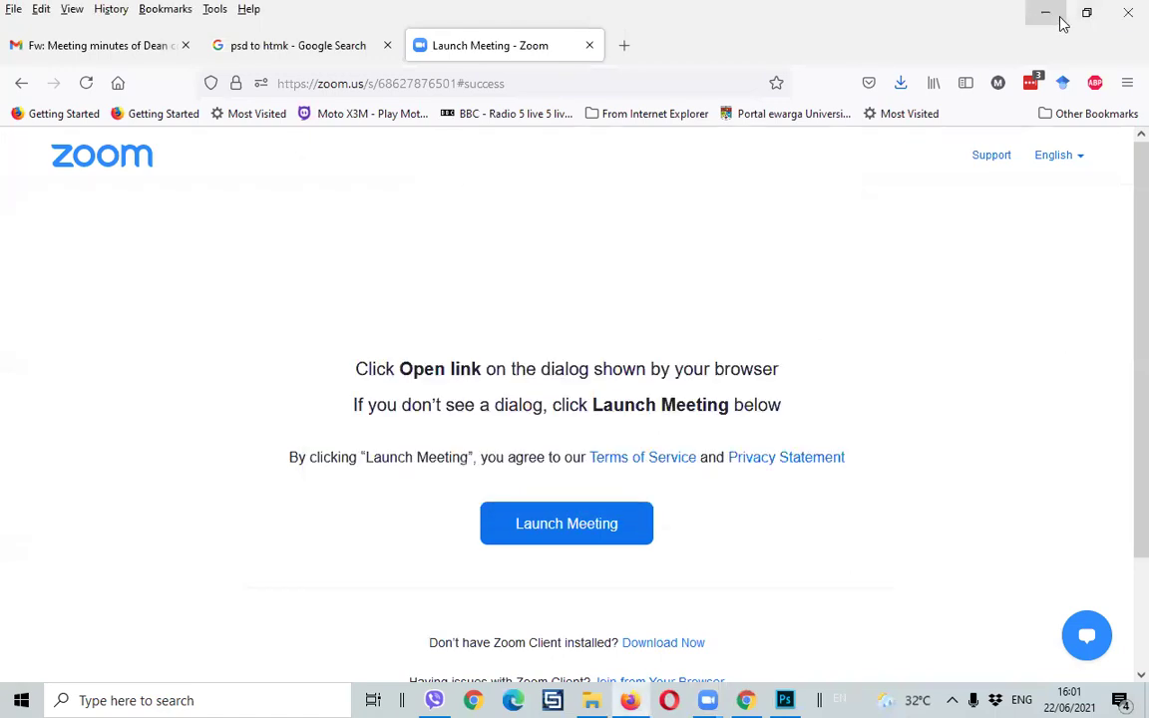
pyautogui.click(1059, 17)
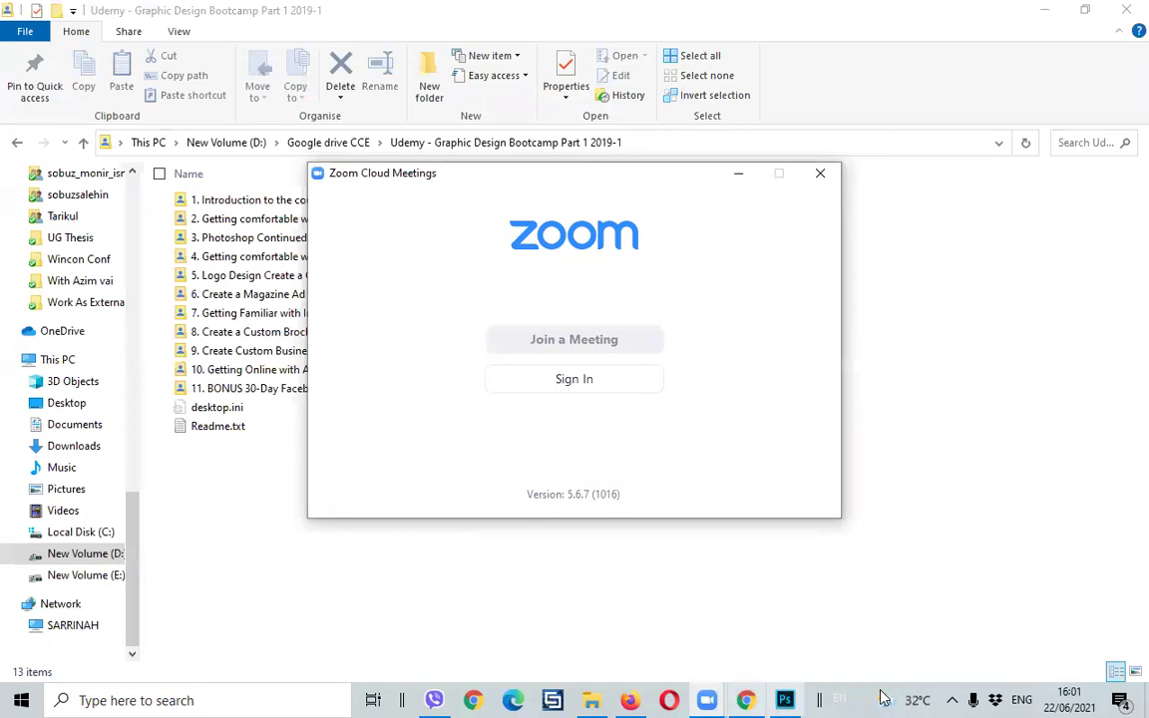
pyautogui.click(785, 700)
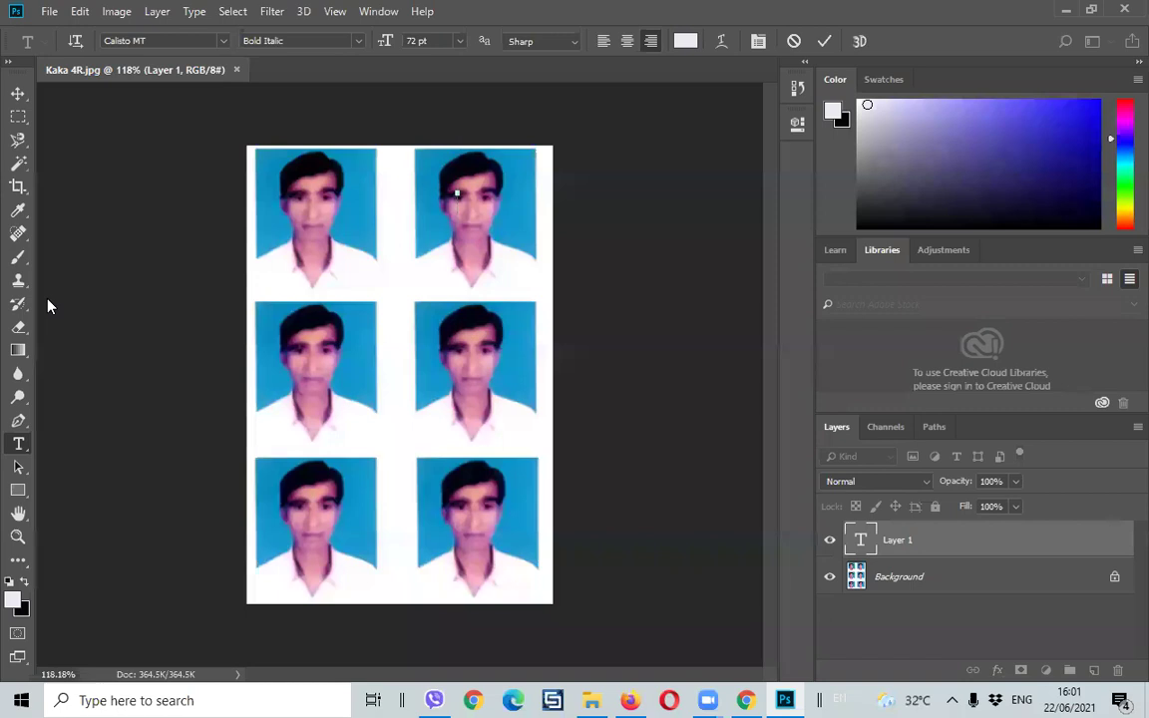
# - Commit the pending text with the Clone Stamp tool, then browse the File, Type and Layer menus
pyautogui.click(18, 284)
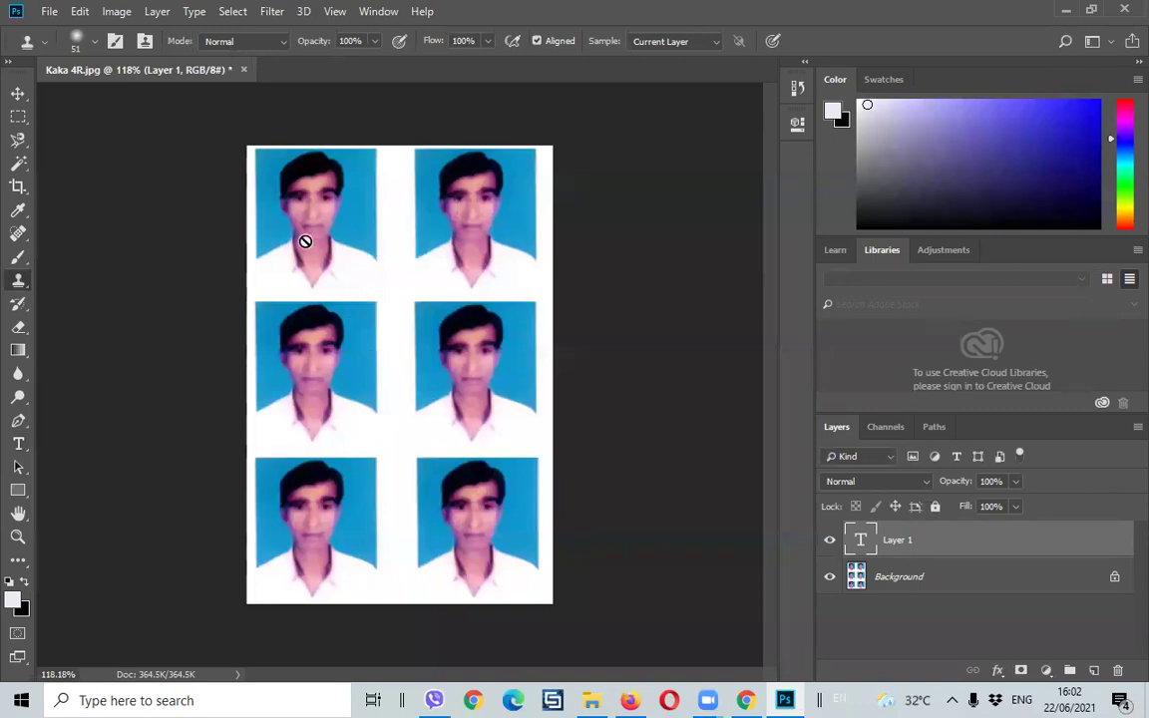
pyautogui.click(48, 12)
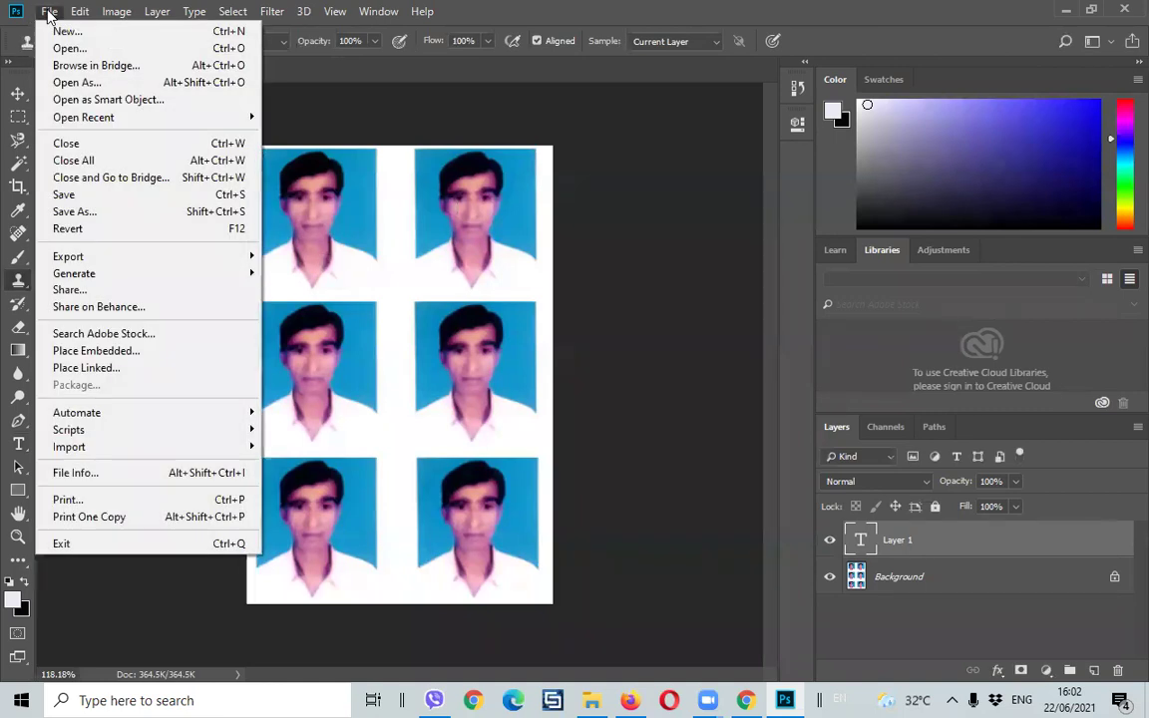
pyautogui.click(570, 272)
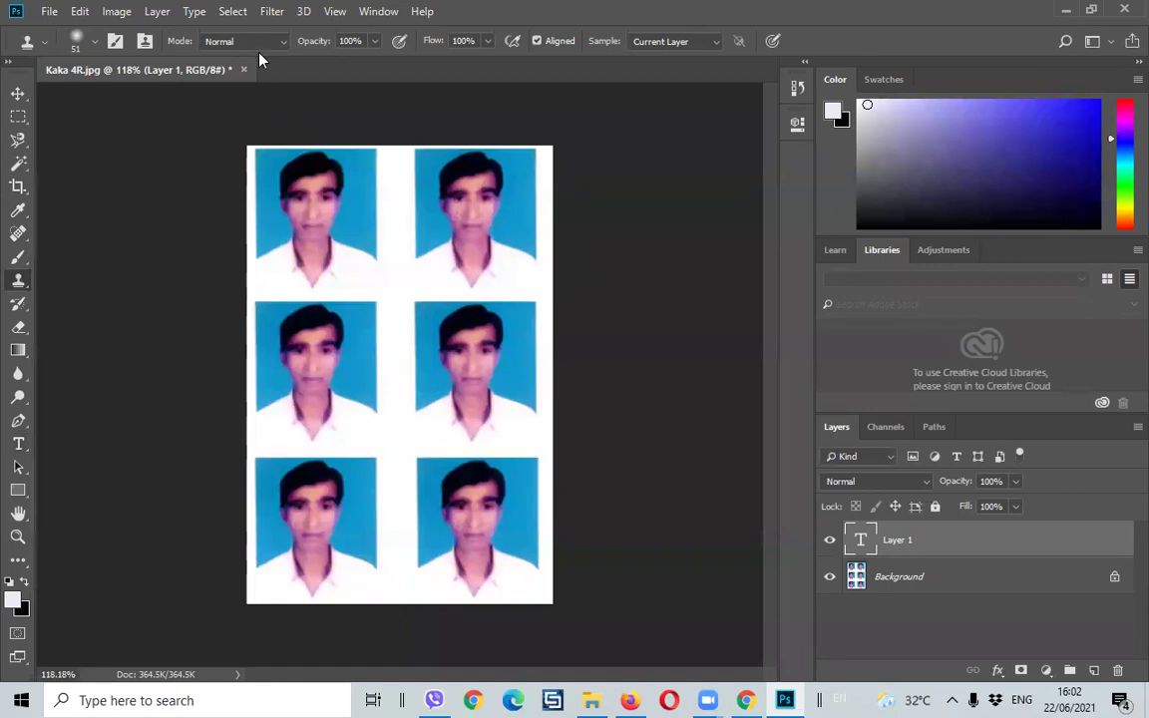
pyautogui.click(196, 14)
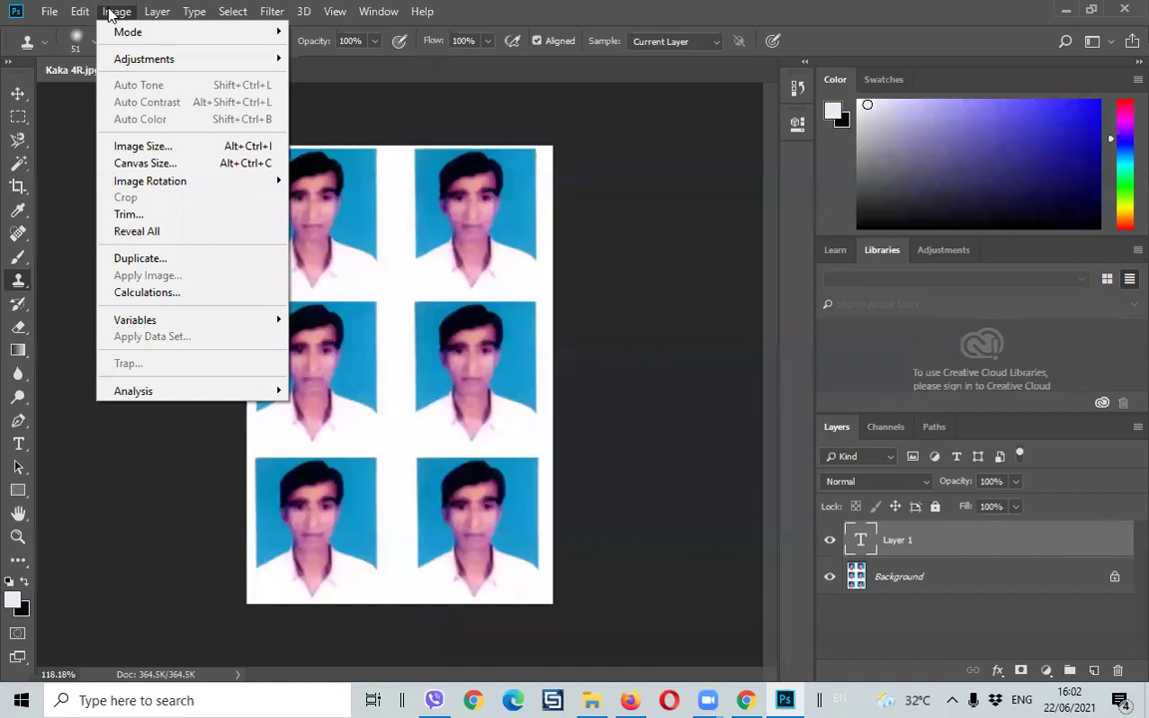
# - Check Image Size in inches (4 x 6 in, 288 x 432 px) and its Fit To presets, then cancel
pyautogui.click(171, 147)
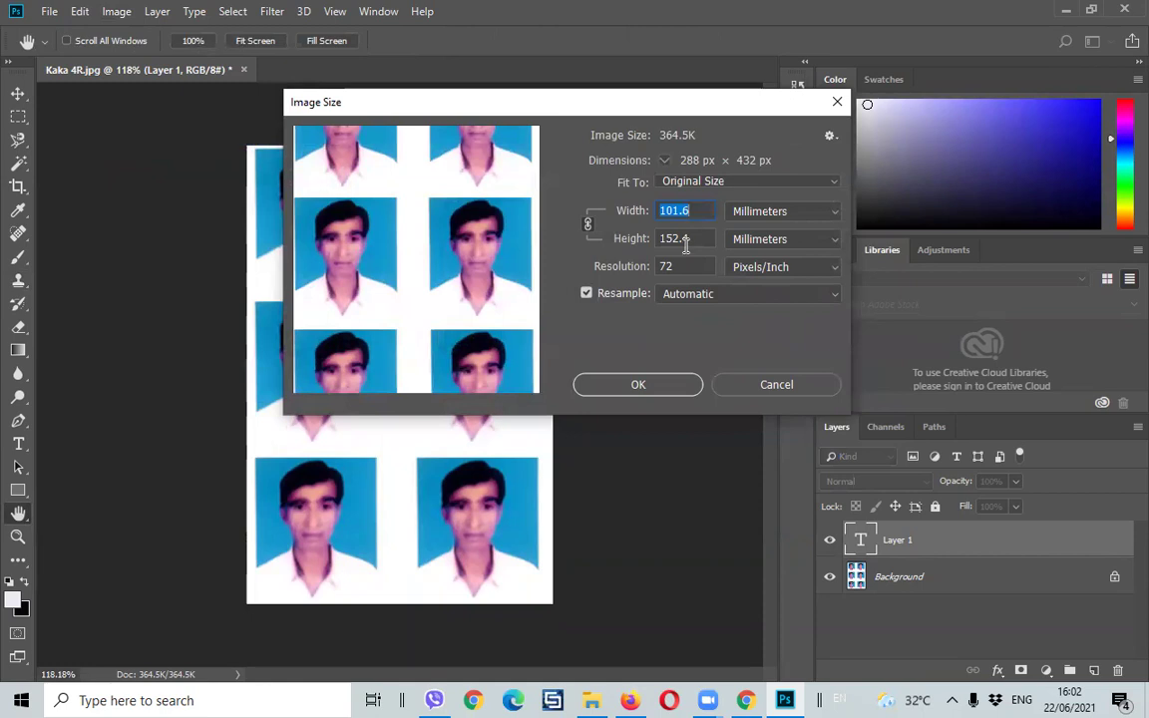
pyautogui.click(735, 183)
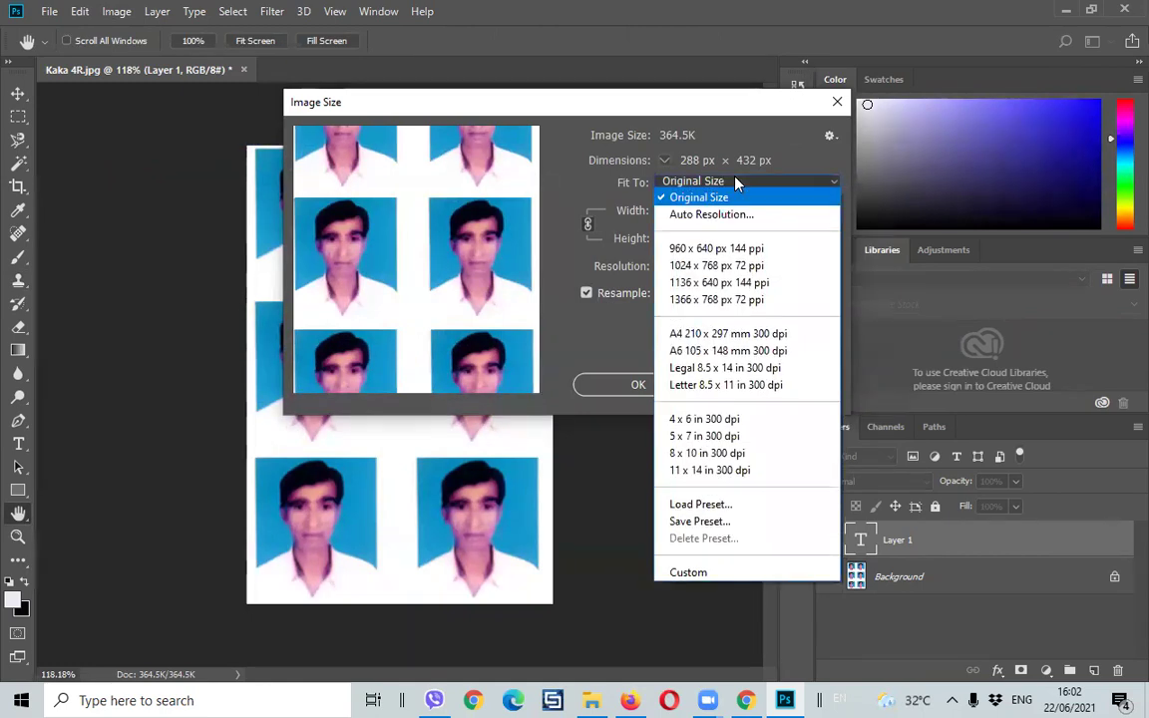
pyautogui.click(812, 212)
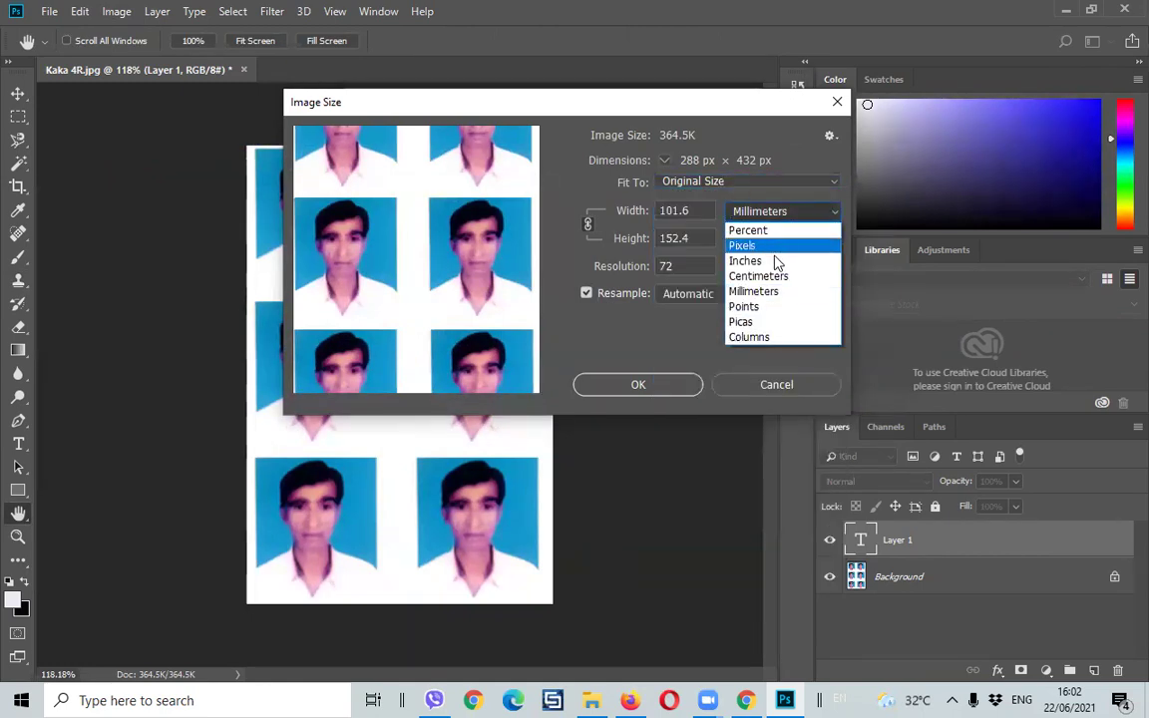
pyautogui.click(748, 260)
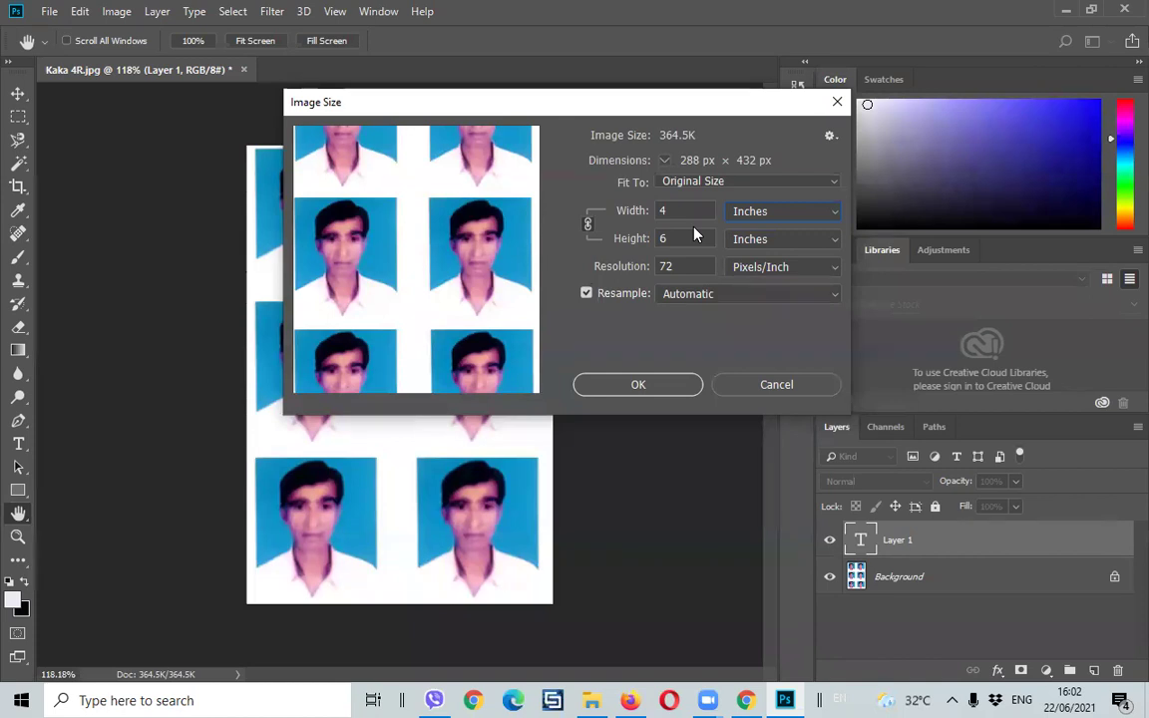
pyautogui.click(704, 182)
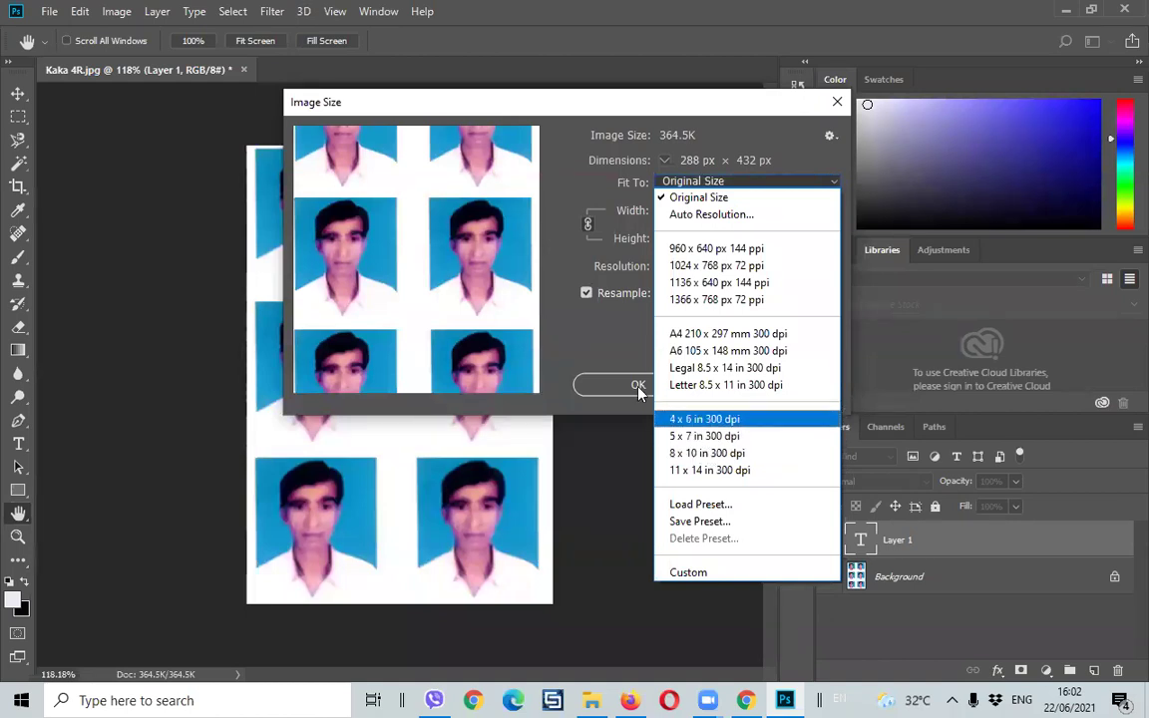
pyautogui.press('Up')
pyautogui.click(610, 354)
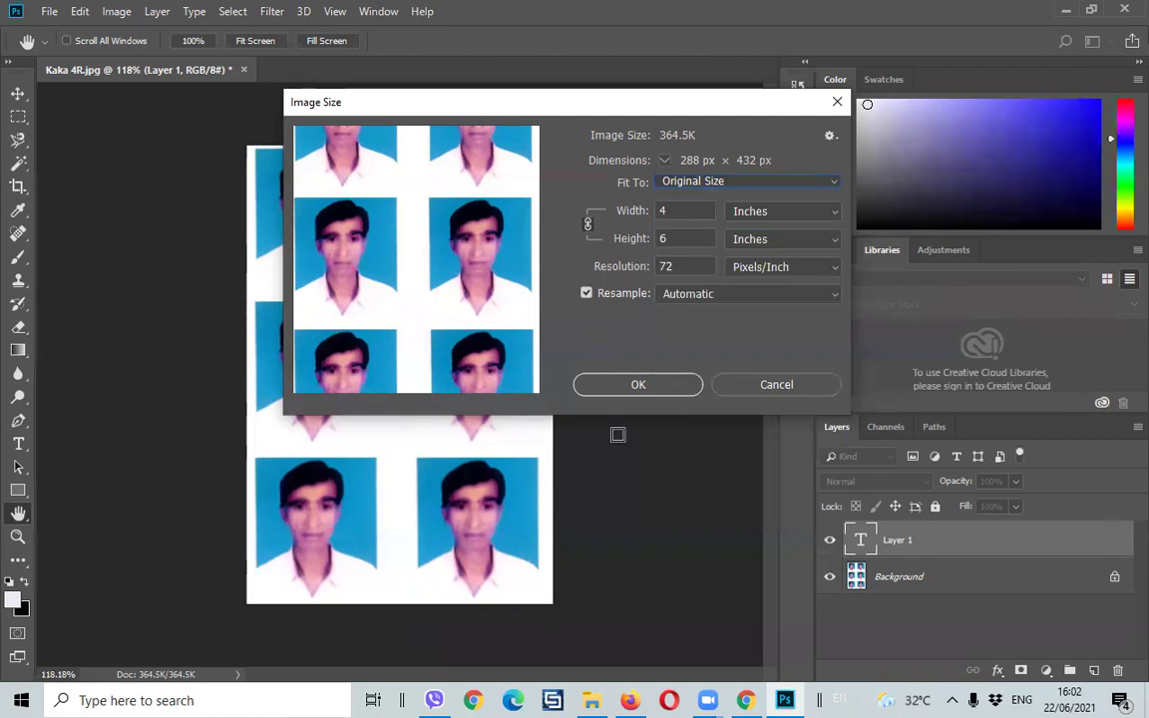
pyautogui.click(751, 385)
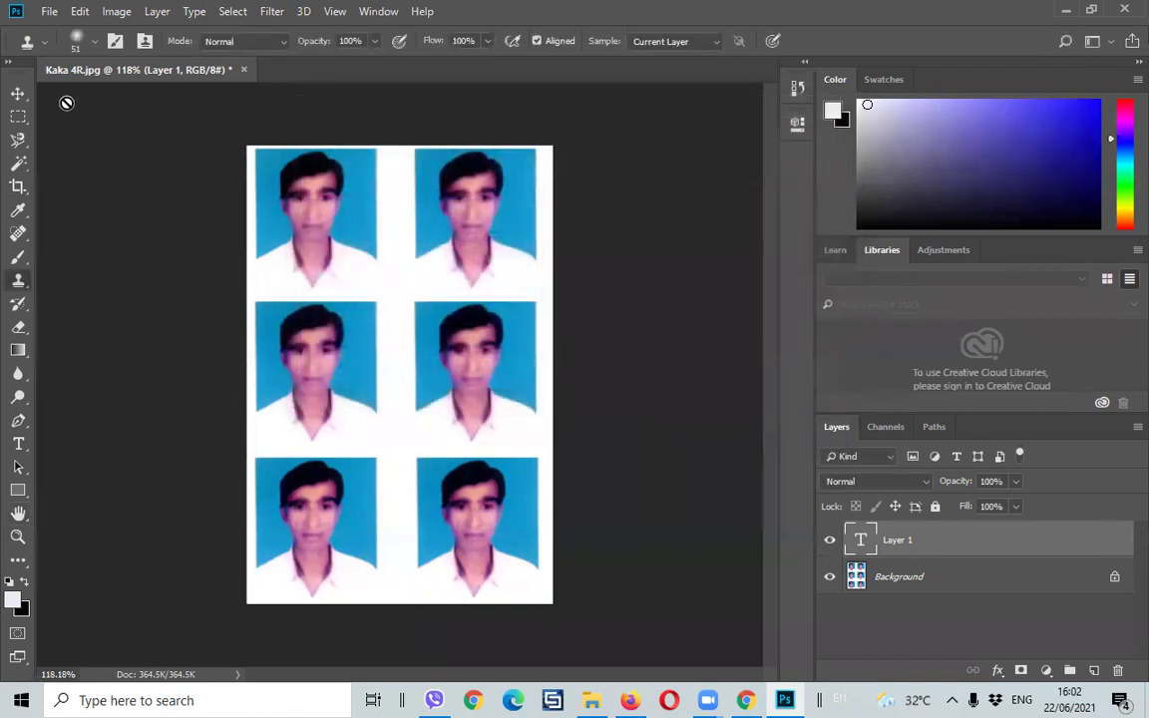
pyautogui.click(46, 13)
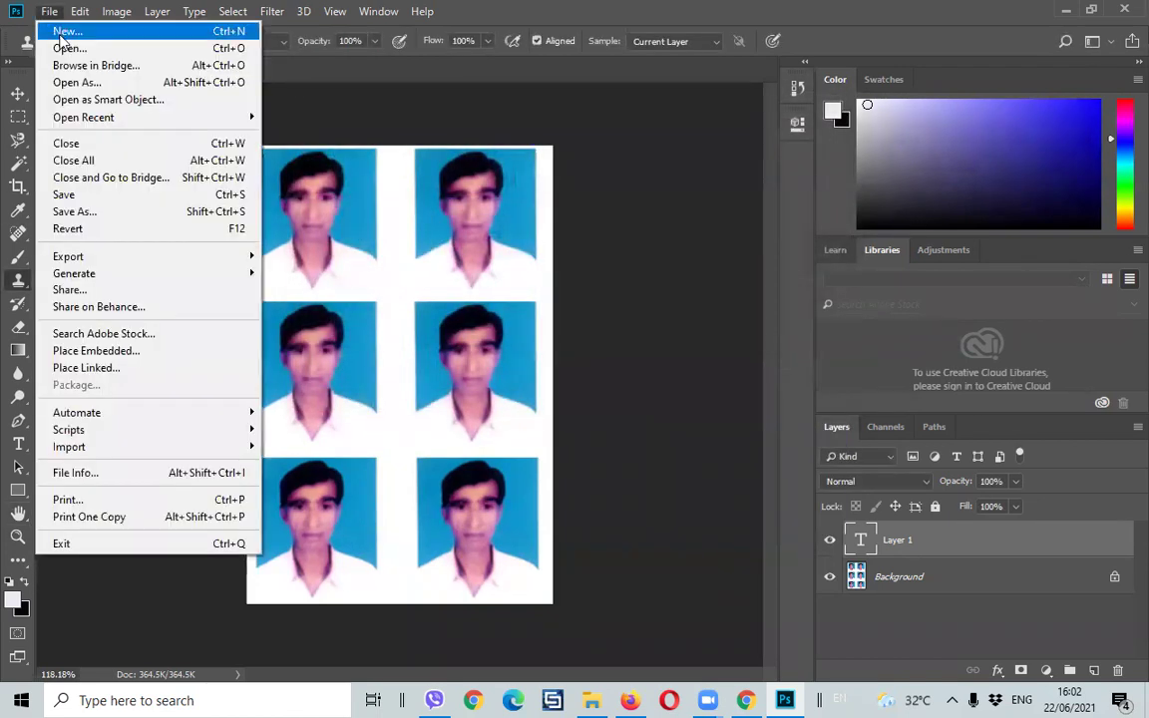
# - Create Untitled-1, a 4 x 6 inch document with a black background
pyautogui.click(62, 37)
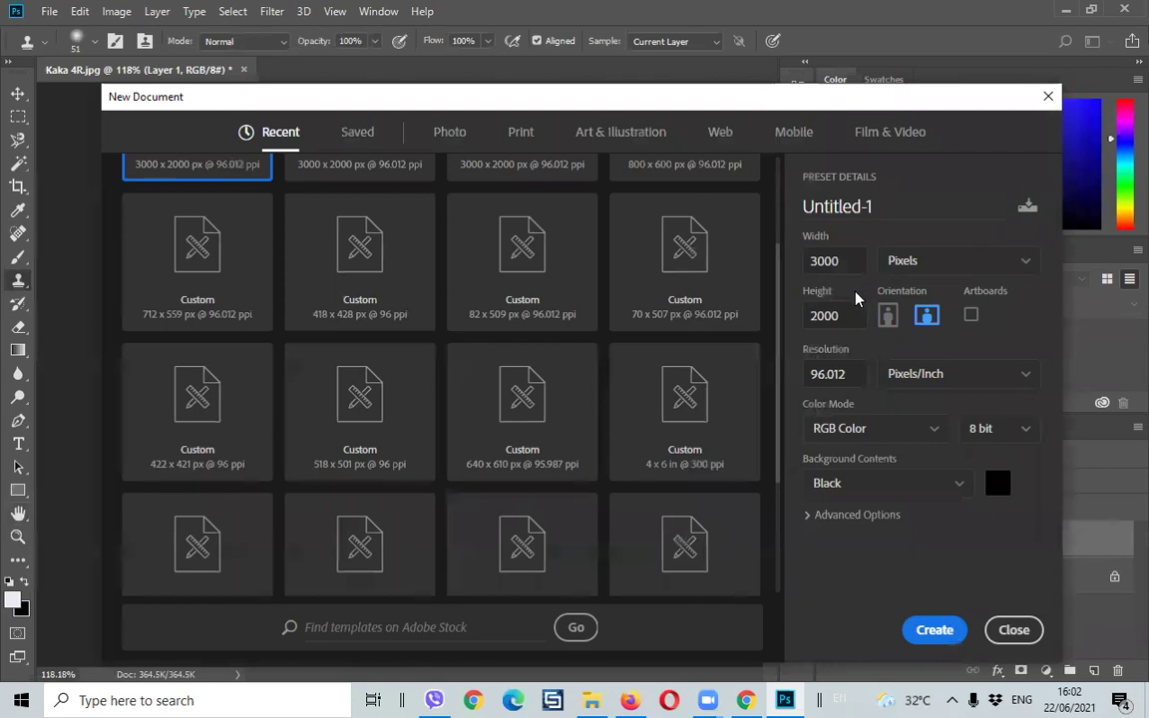
pyautogui.click(902, 260)
pyautogui.click(904, 321)
pyautogui.doubleClick(842, 260)
pyautogui.write('4')
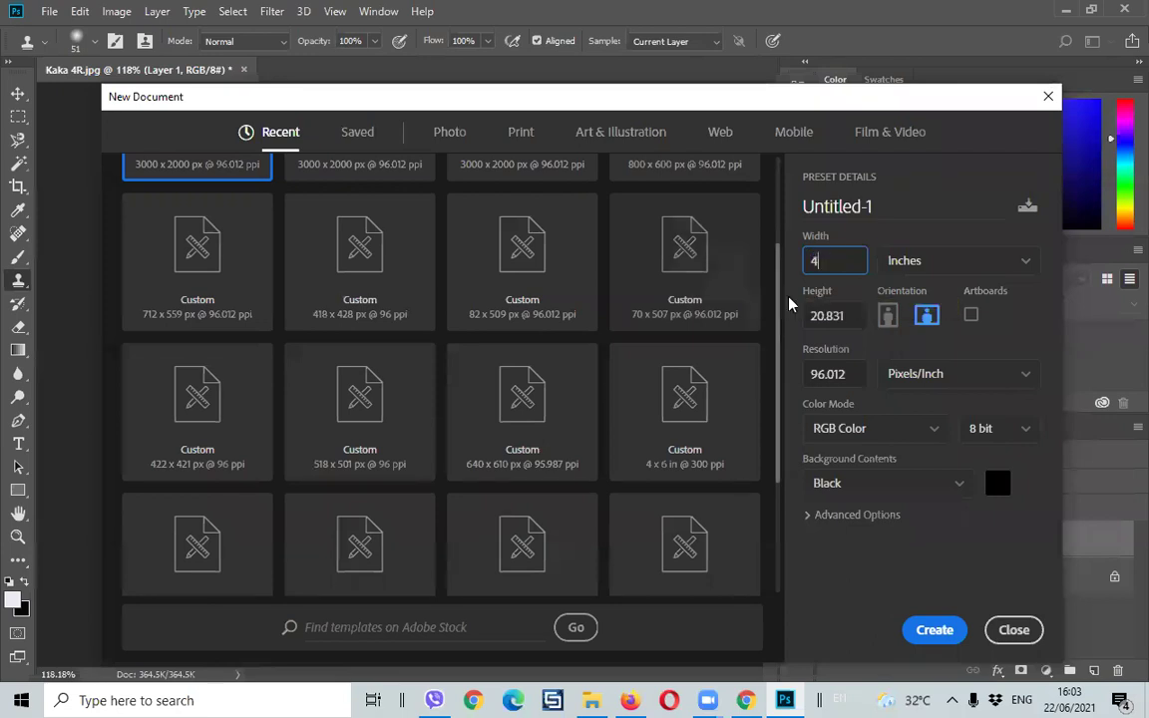
pyautogui.press('Tab')
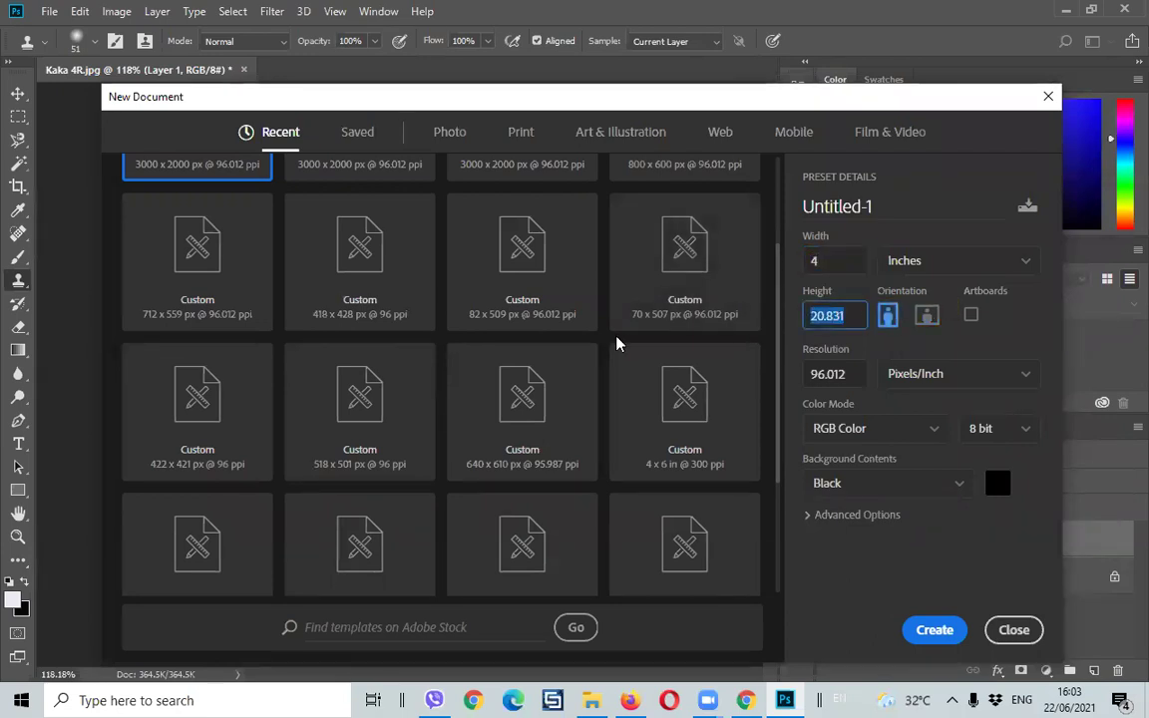
pyautogui.write('6')
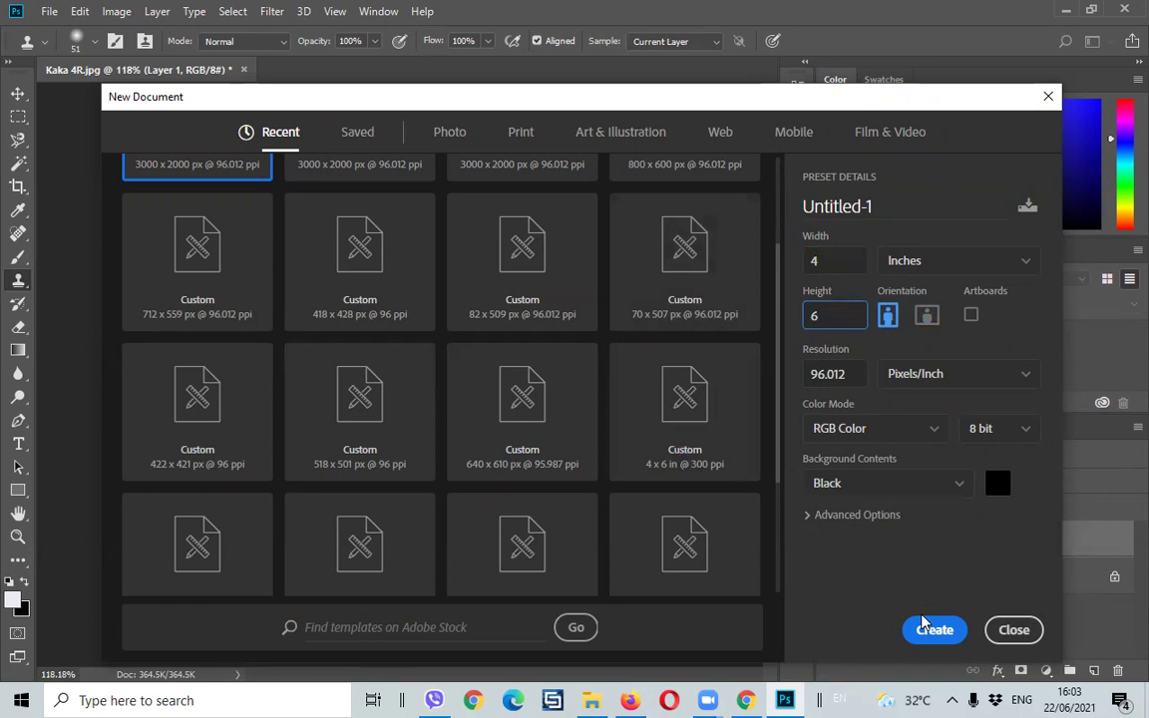
pyautogui.click(932, 629)
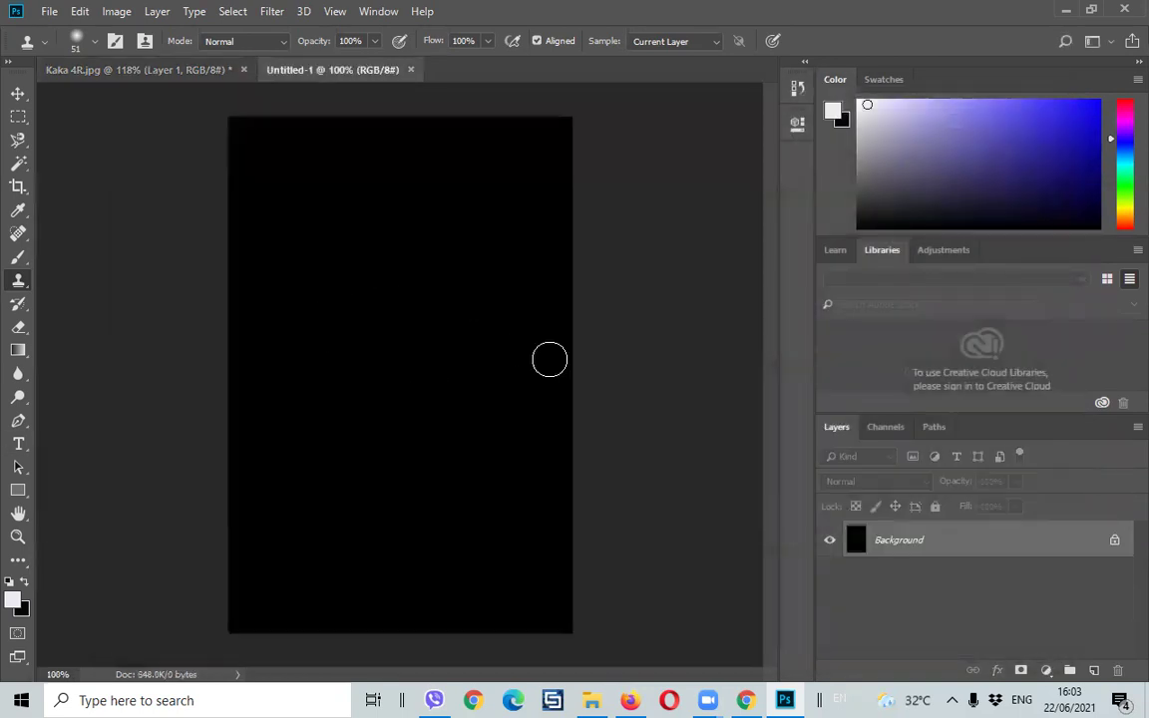
# - Set the background colour to near-white eef3eb
pyautogui.click(24, 607)
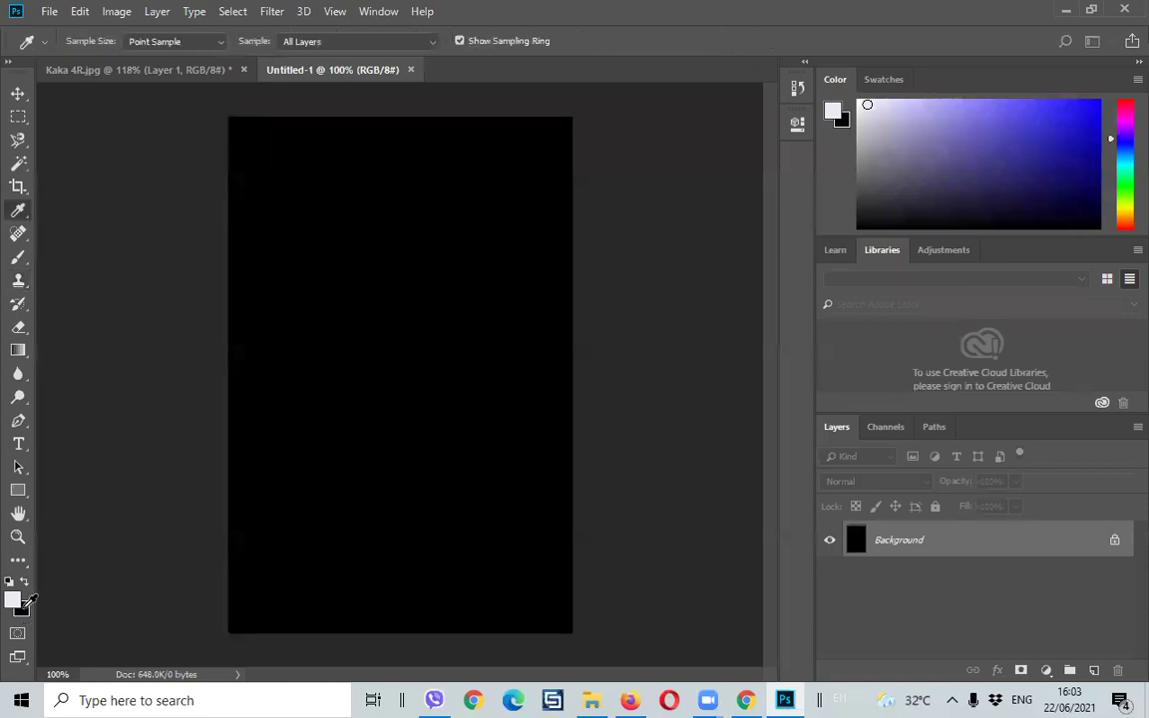
pyautogui.click(342, 142)
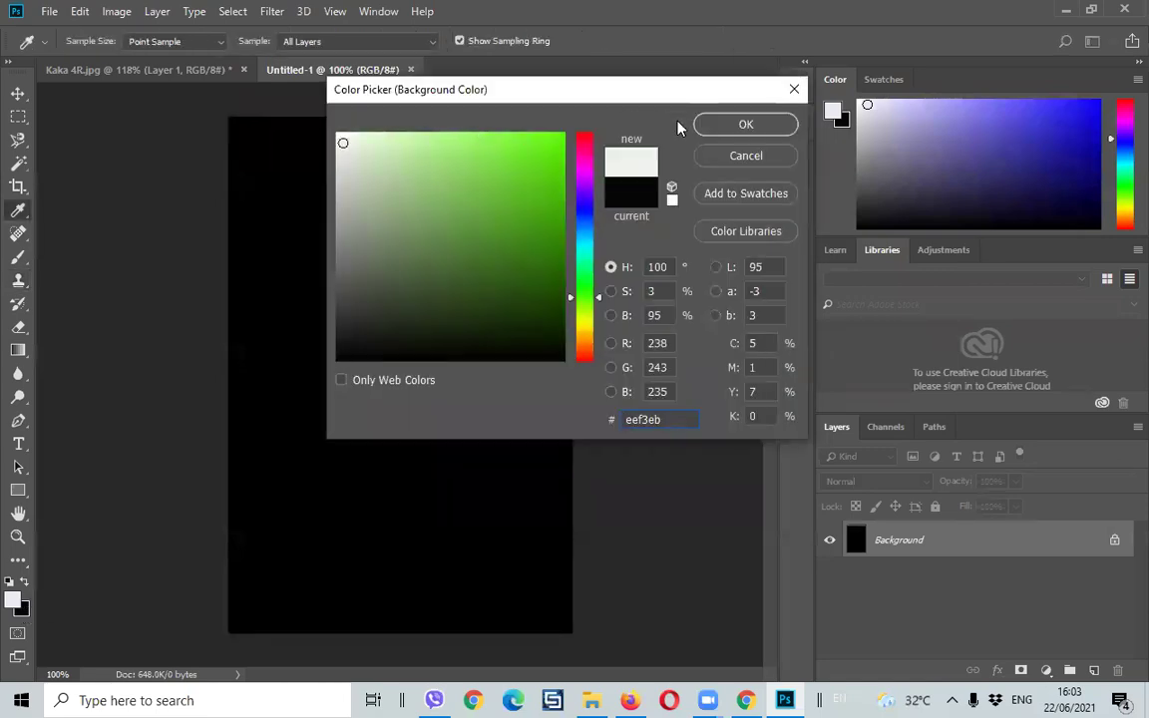
pyautogui.click(708, 121)
# - Dismiss the clone-stamp error on the black canvas and switch to the Move tool
pyautogui.click(548, 192)
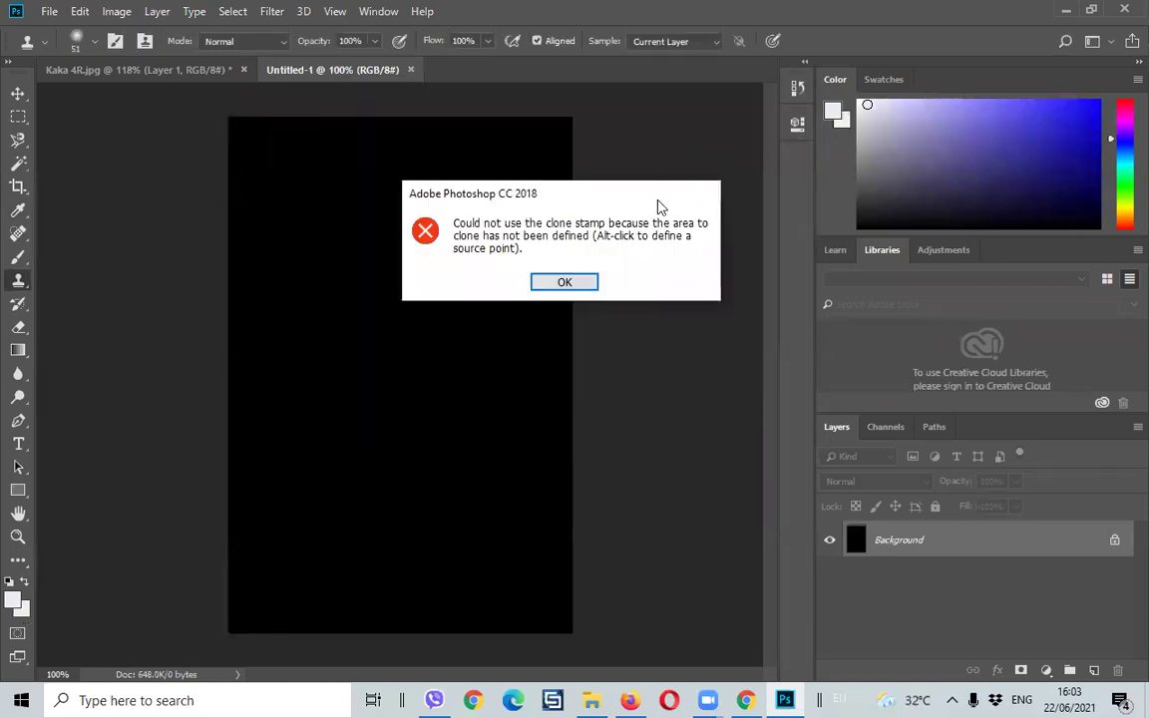
pyautogui.click(561, 282)
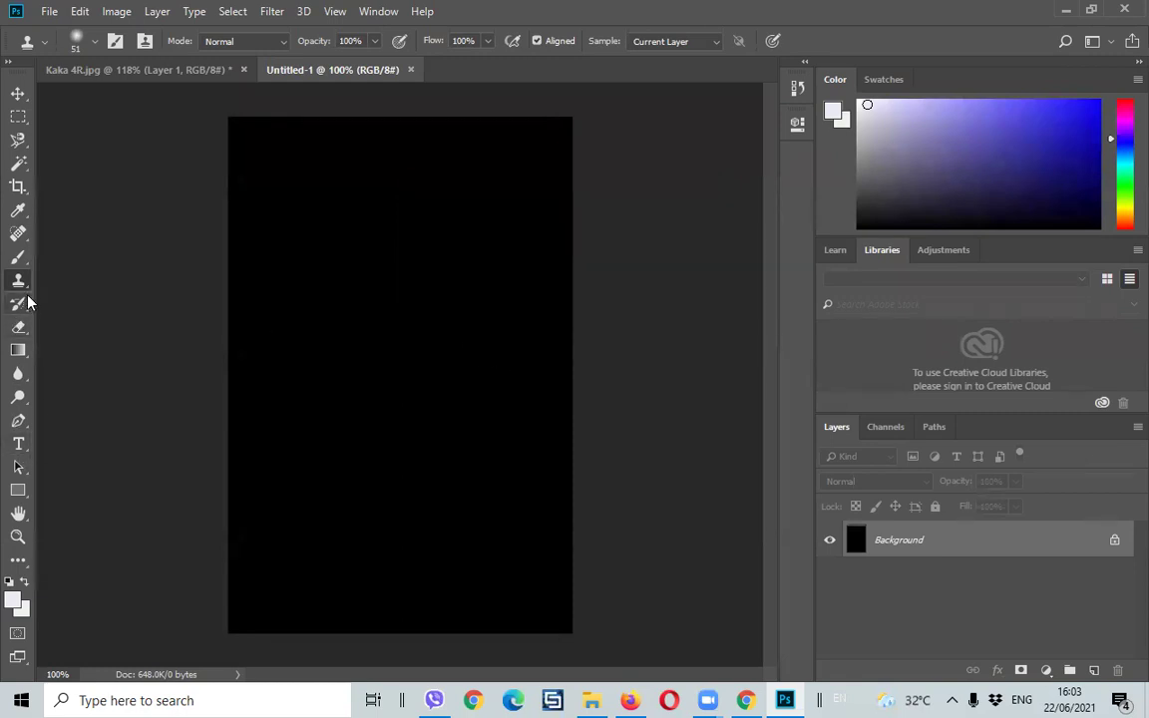
pyautogui.click(14, 94)
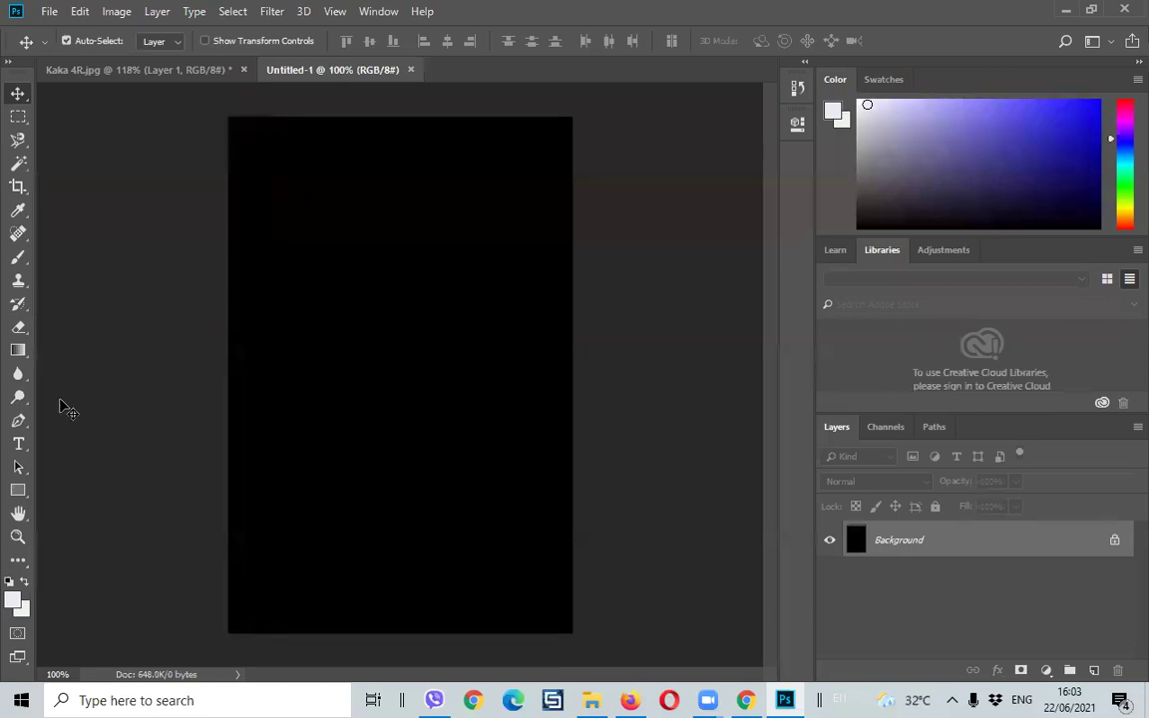
pyautogui.click(23, 353)
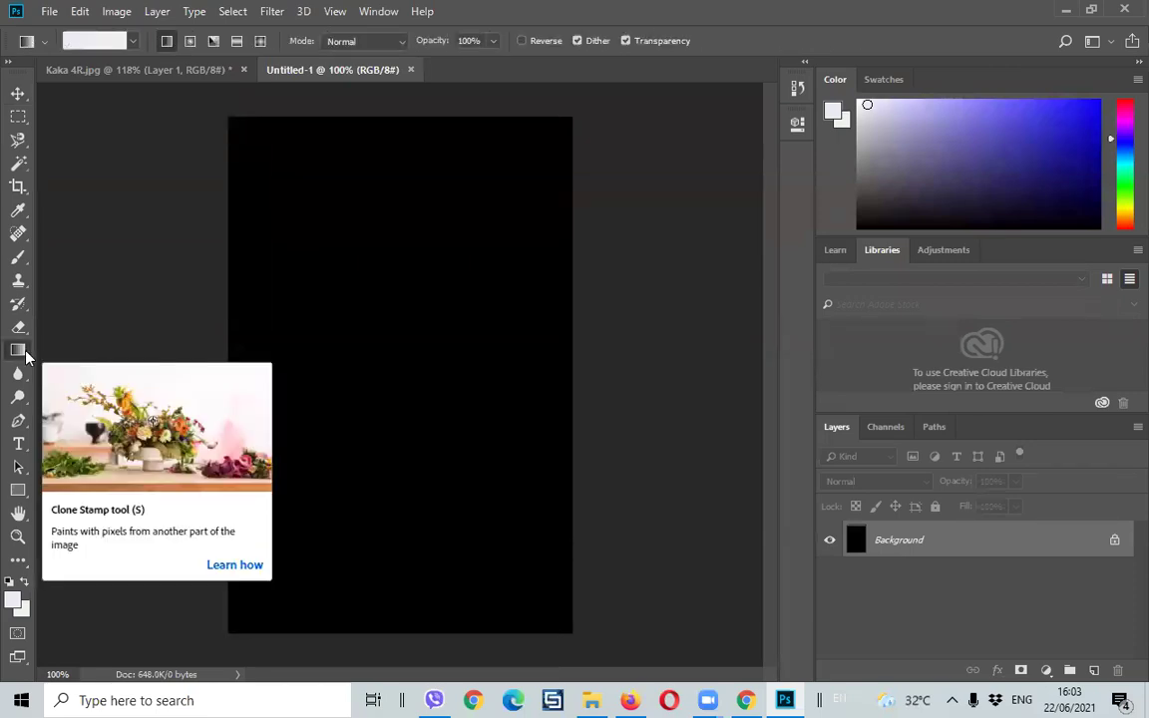
pyautogui.click(18, 329)
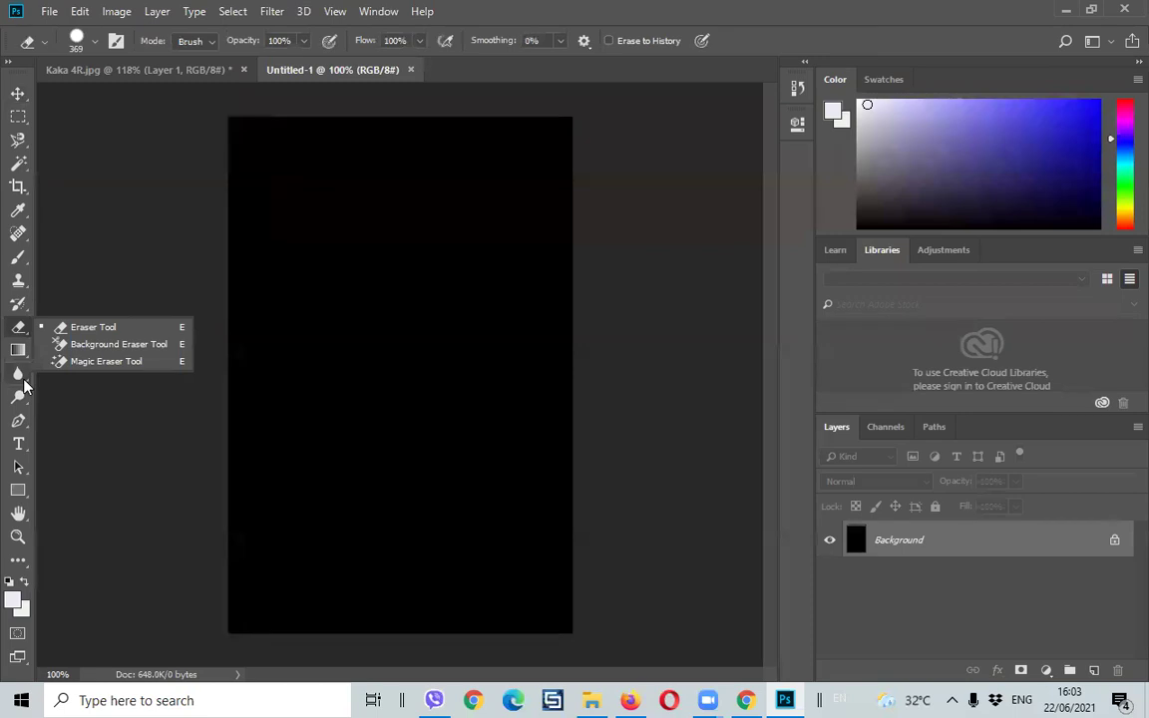
pyautogui.click(22, 379)
pyautogui.rightClick(22, 376)
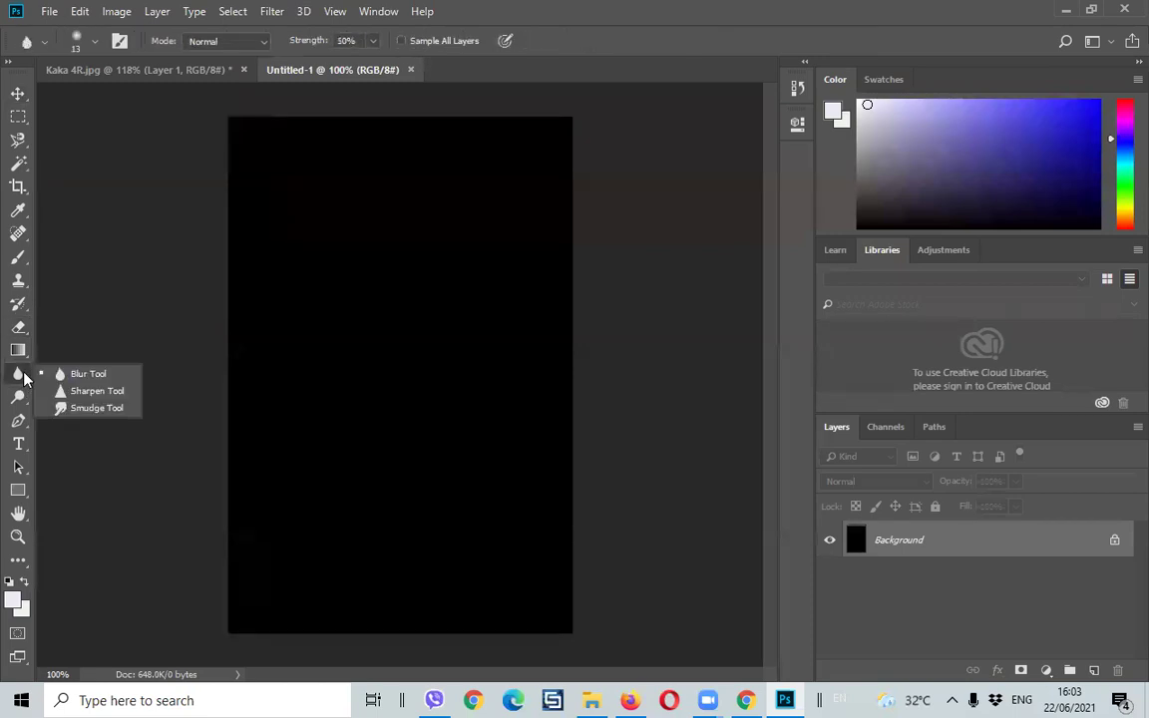
pyautogui.click(22, 396)
pyautogui.rightClick(24, 398)
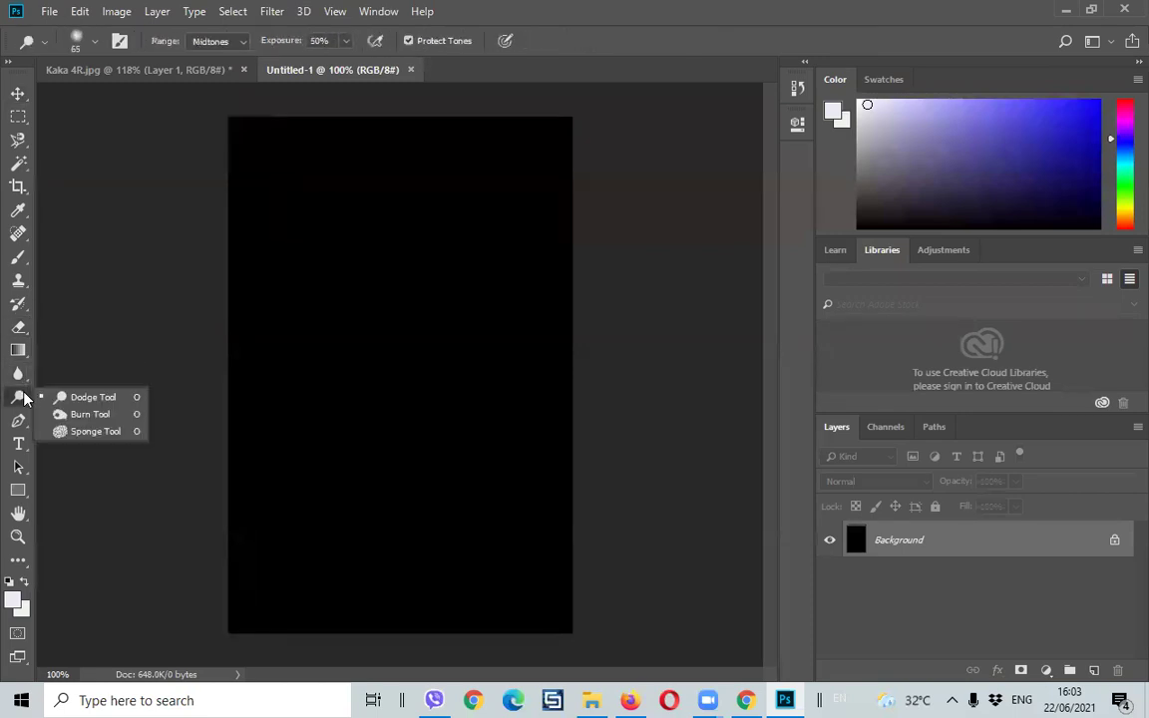
pyautogui.click(22, 420)
pyautogui.rightClick(24, 420)
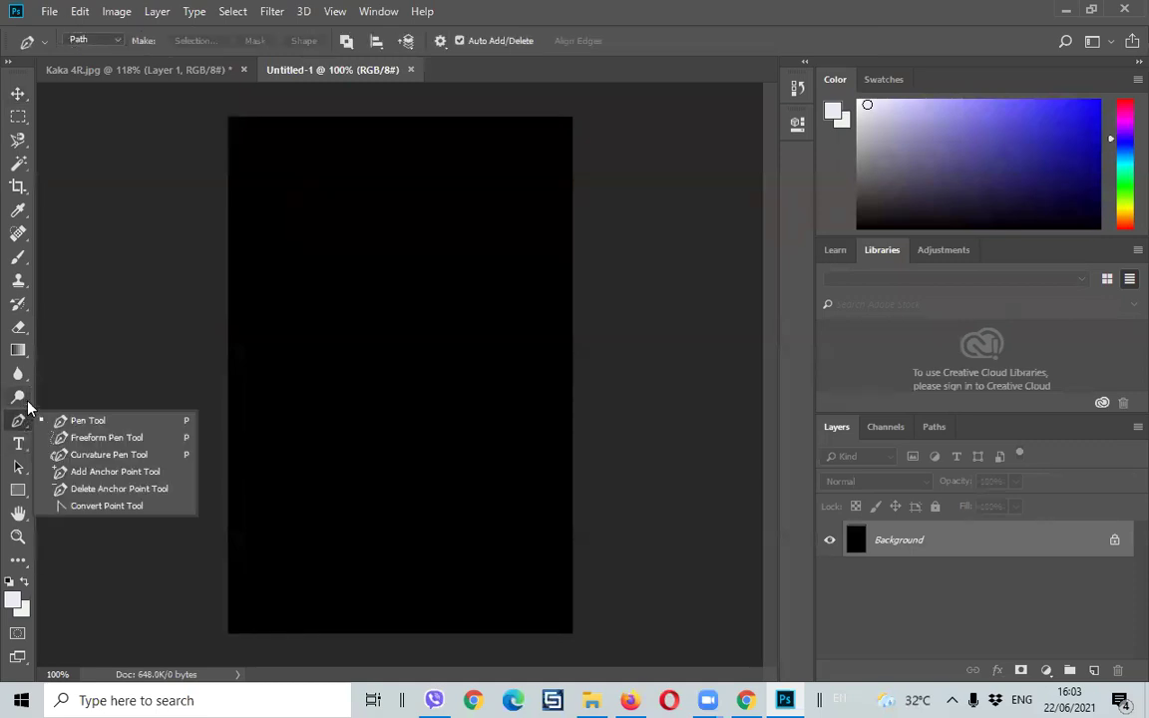
pyautogui.click(20, 331)
pyautogui.rightClick(20, 331)
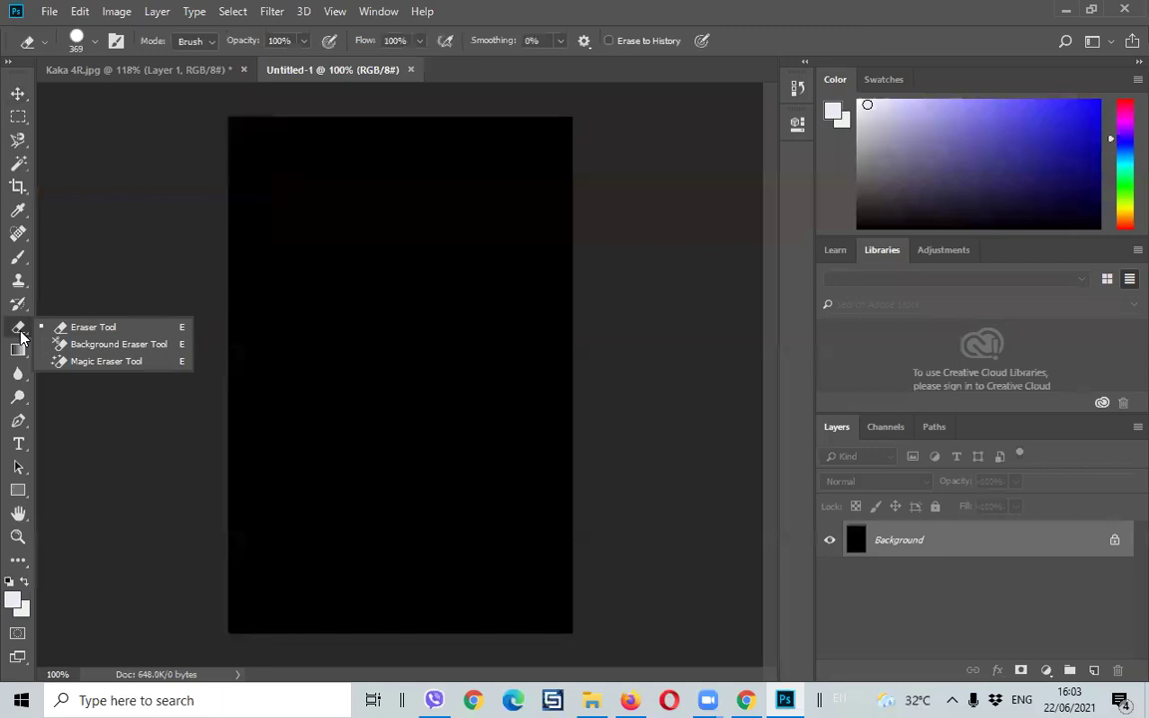
pyautogui.click(20, 307)
pyautogui.rightClick(20, 308)
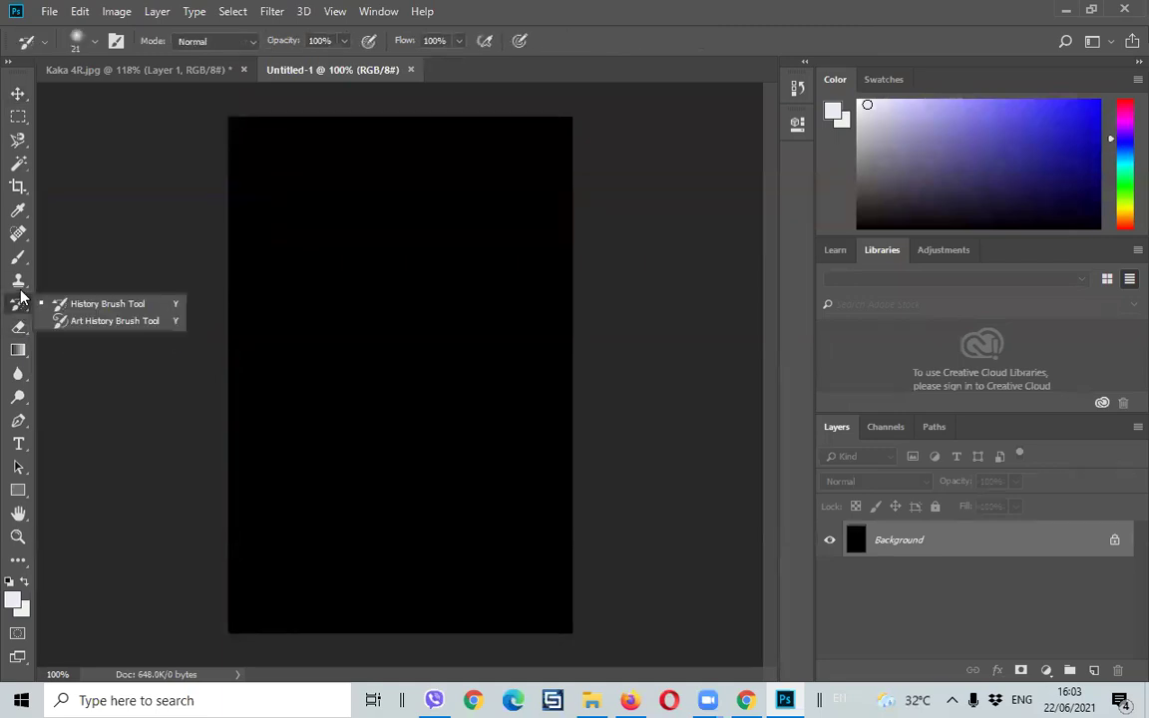
pyautogui.click(19, 280)
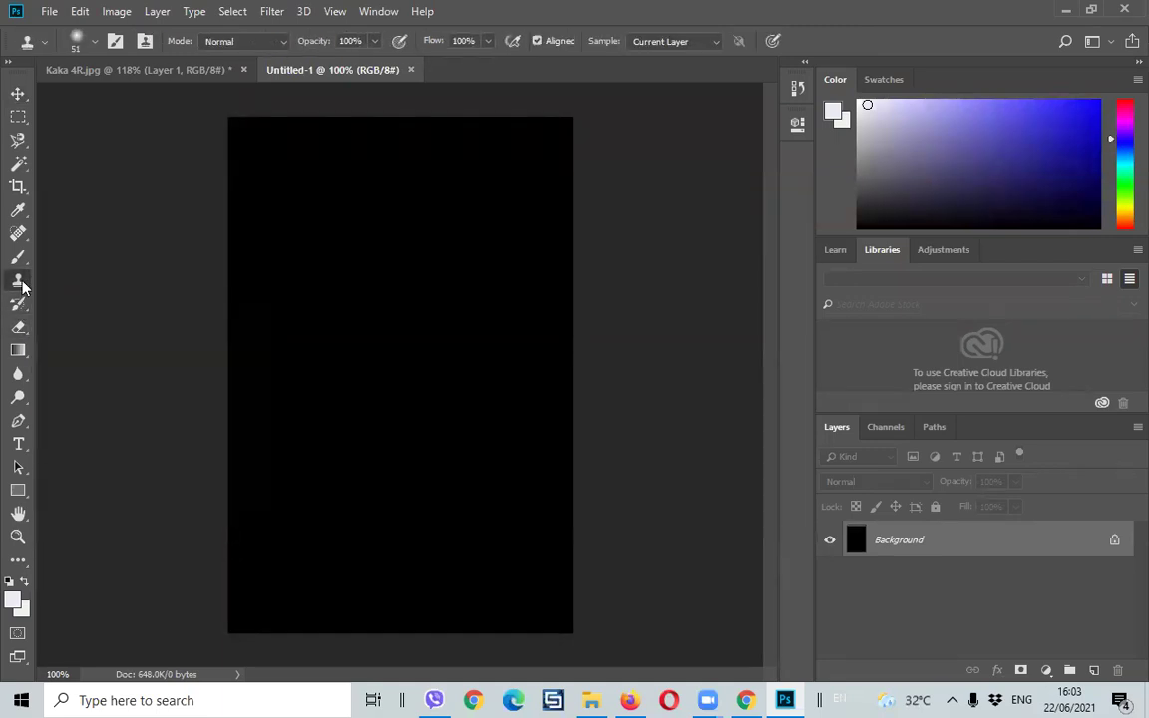
pyautogui.rightClick(21, 284)
pyautogui.click(19, 259)
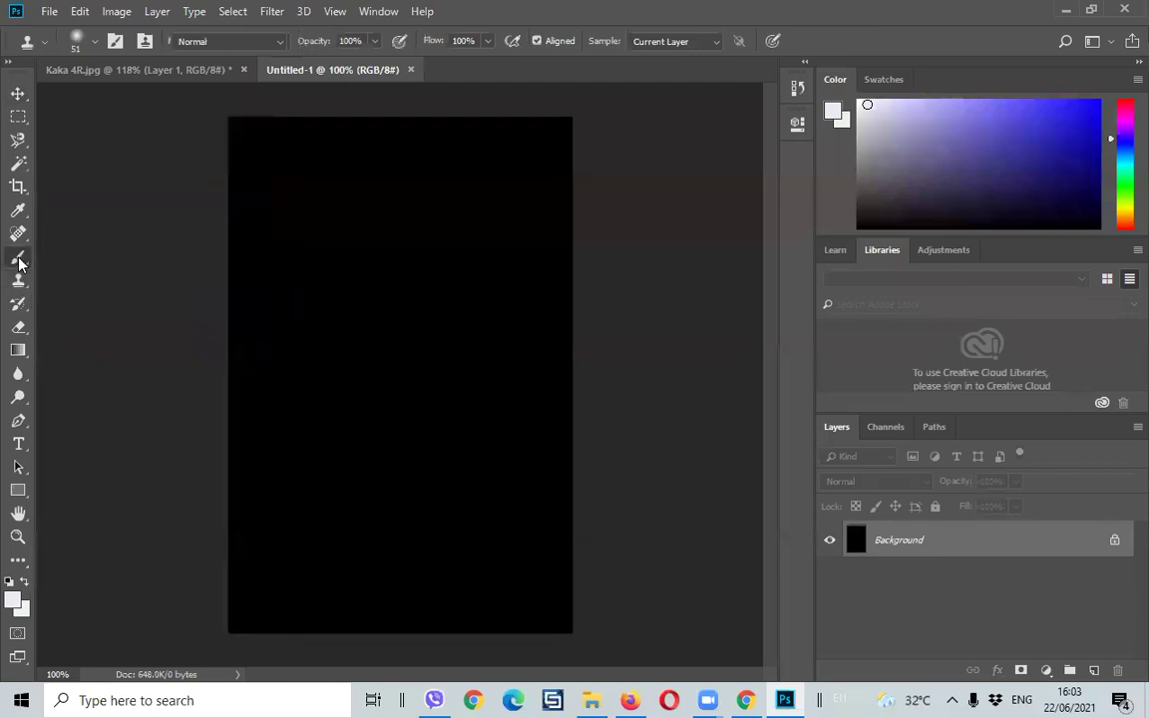
pyautogui.rightClick(18, 262)
pyautogui.click(17, 233)
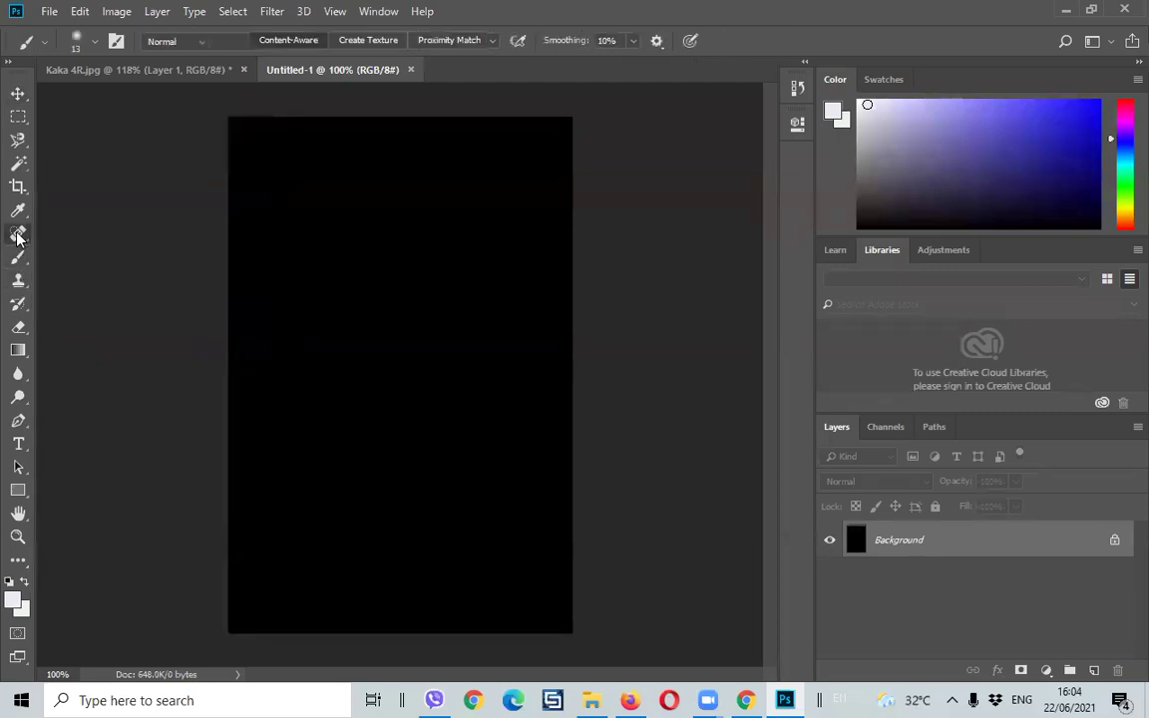
pyautogui.rightClick(17, 233)
pyautogui.click(18, 211)
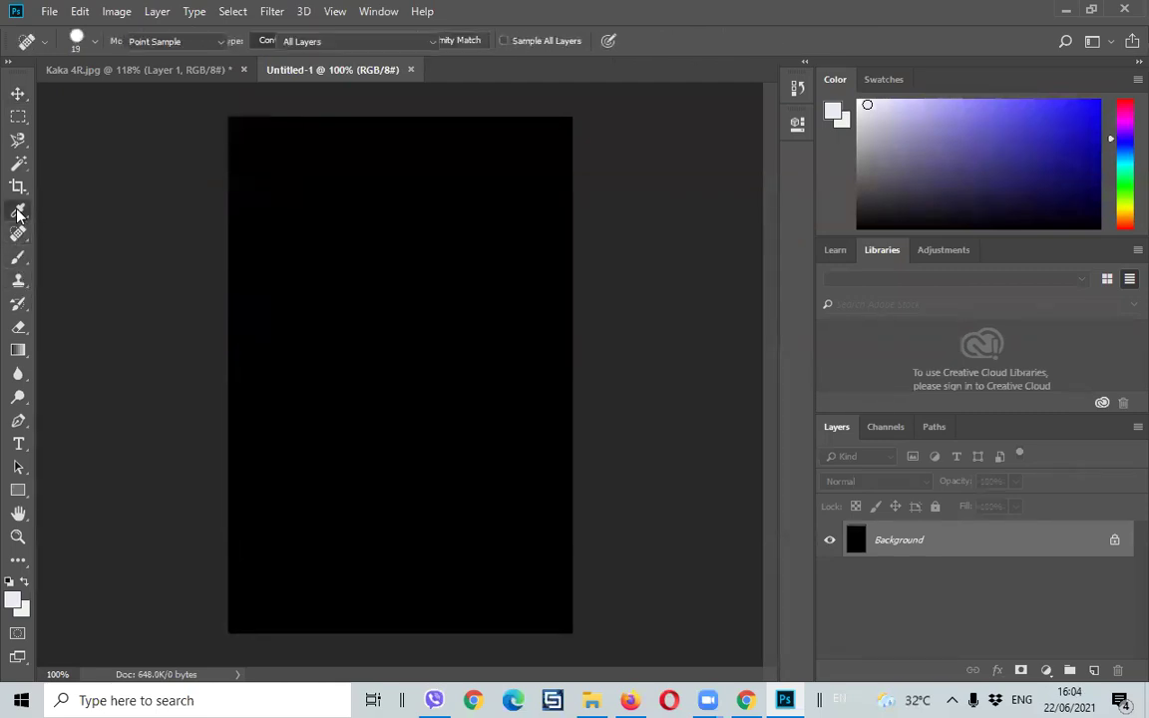
pyautogui.rightClick(18, 214)
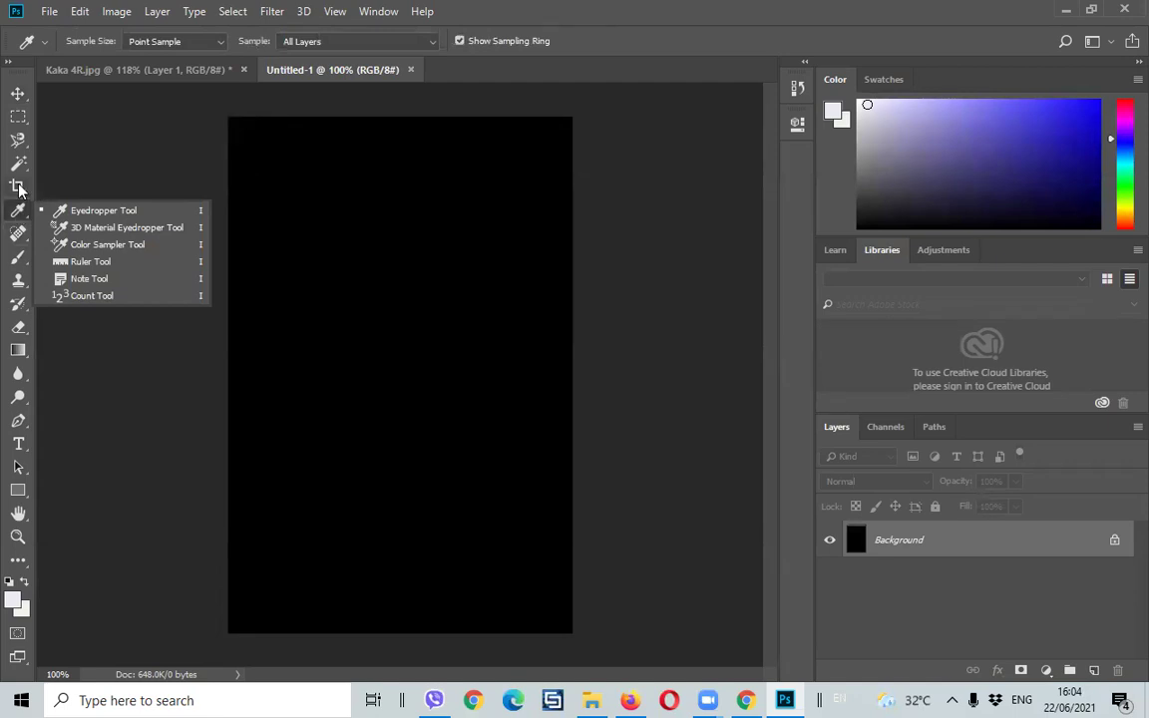
pyautogui.click(17, 186)
pyautogui.rightClick(18, 187)
pyautogui.click(18, 164)
pyautogui.rightClick(18, 163)
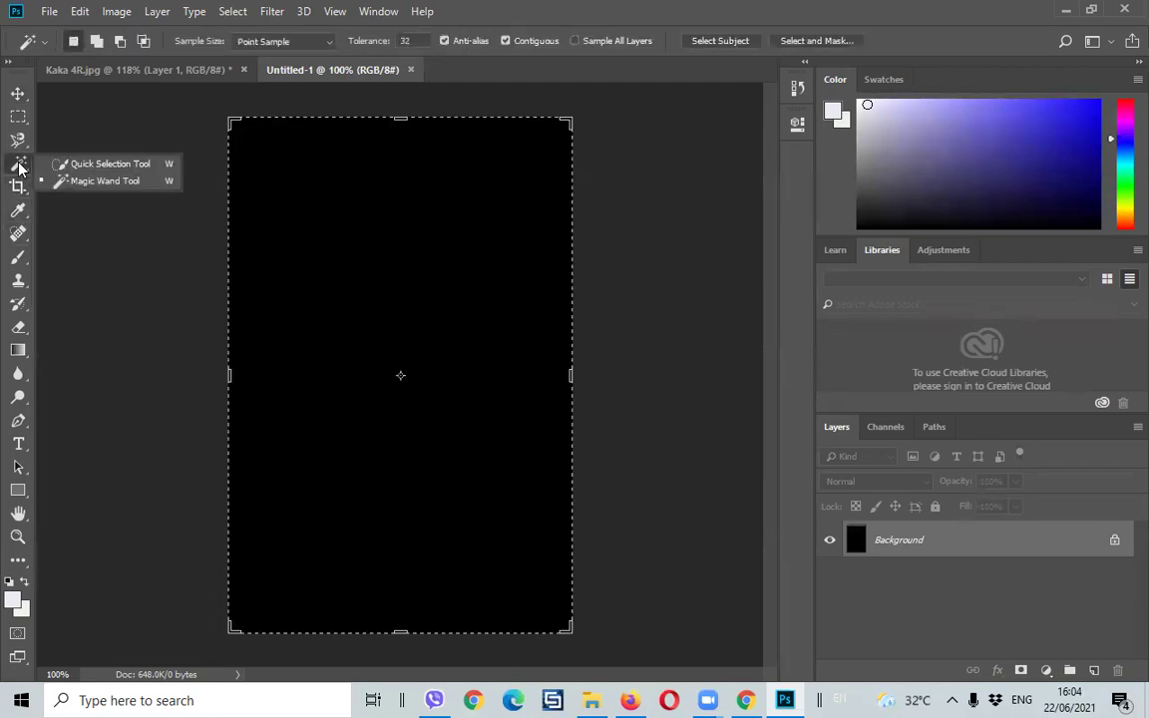
pyautogui.click(16, 141)
pyautogui.rightClick(17, 140)
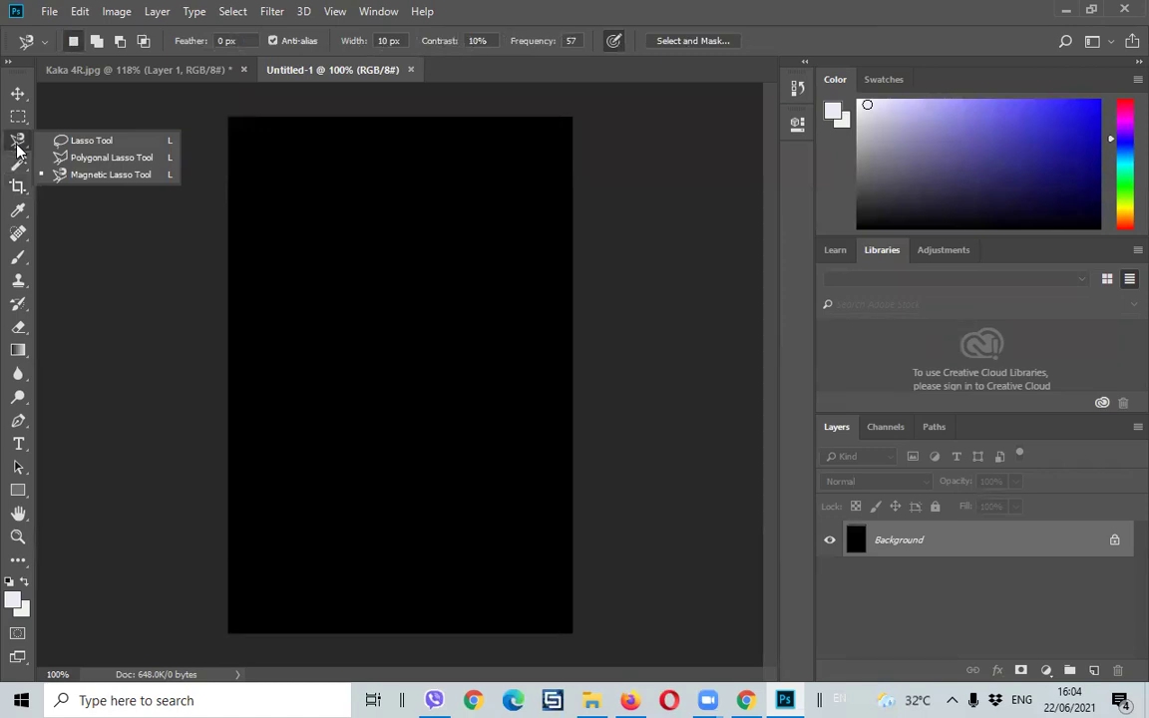
pyautogui.click(19, 374)
pyautogui.rightClick(20, 375)
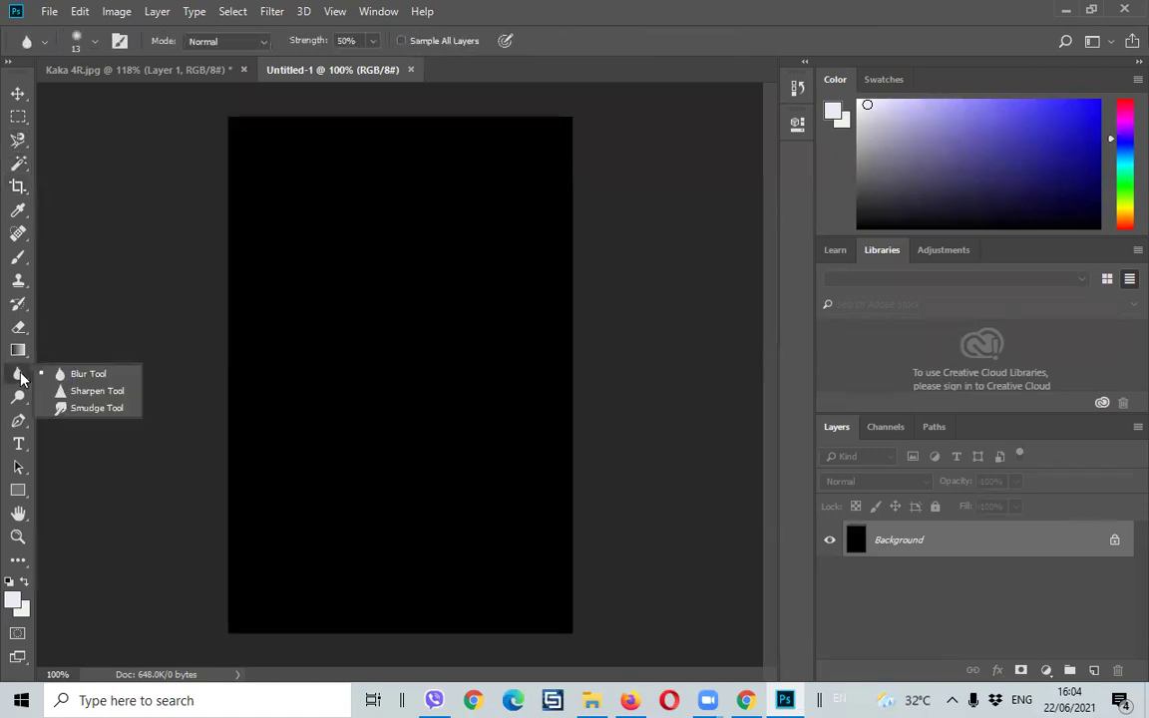
pyautogui.click(20, 329)
pyautogui.rightClick(22, 332)
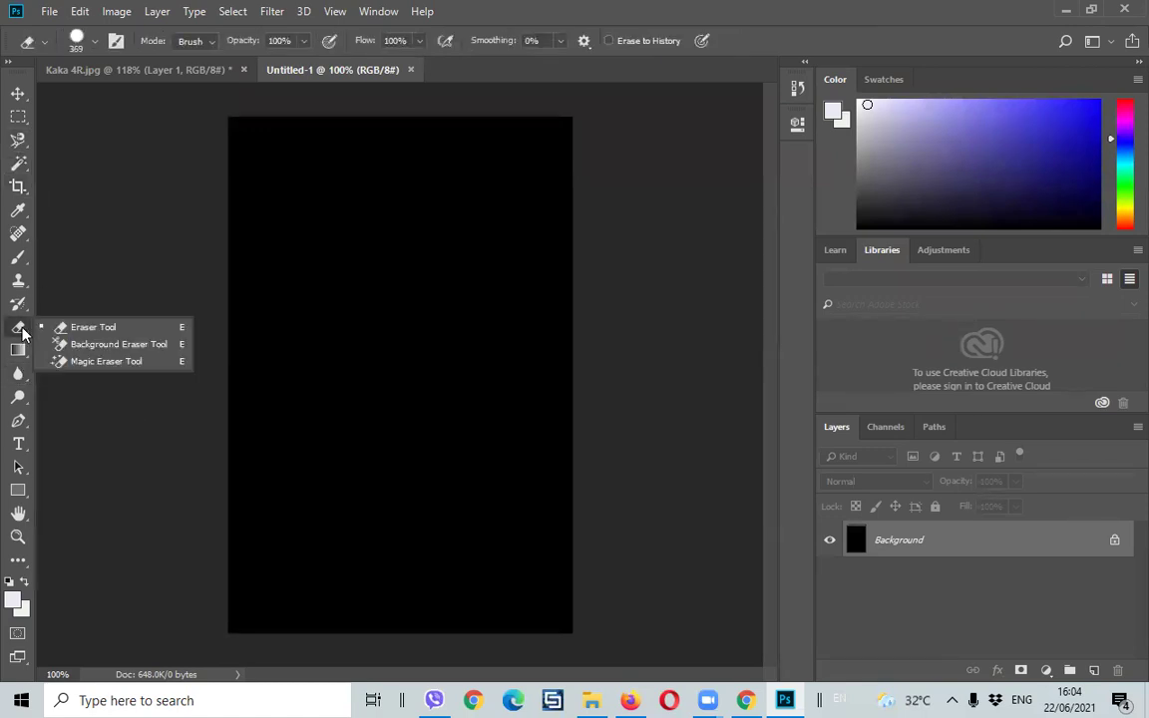
pyautogui.click(20, 466)
pyautogui.rightClick(24, 470)
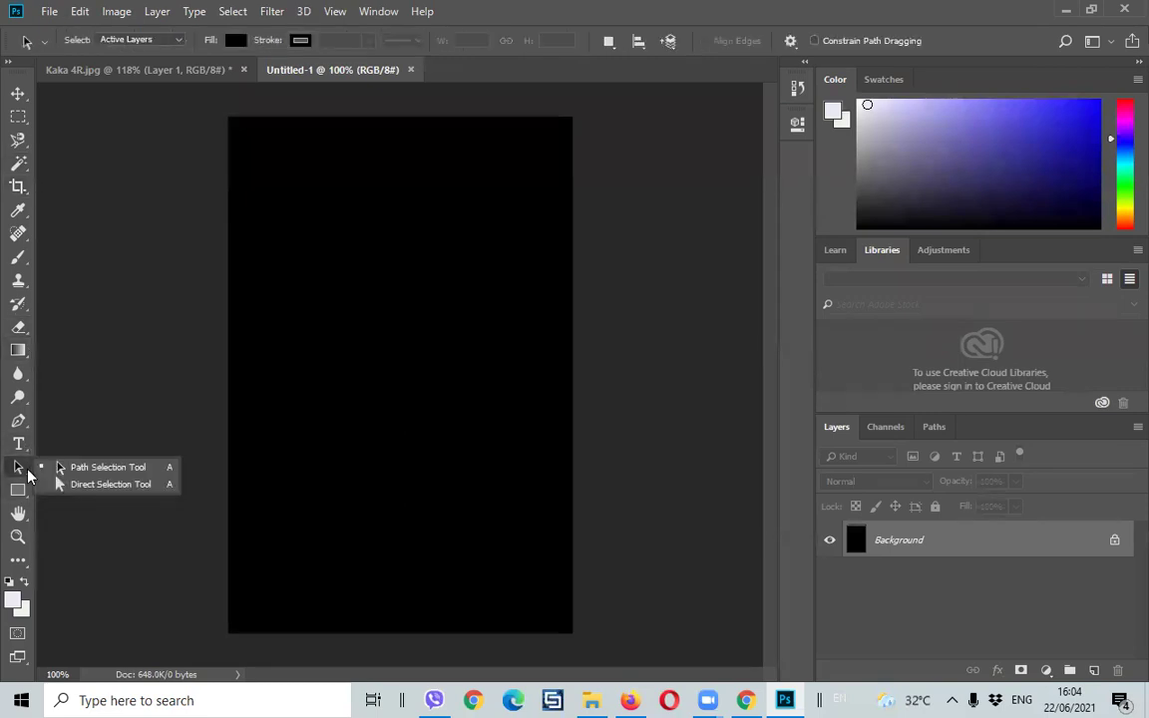
pyautogui.click(20, 441)
pyautogui.rightClick(24, 447)
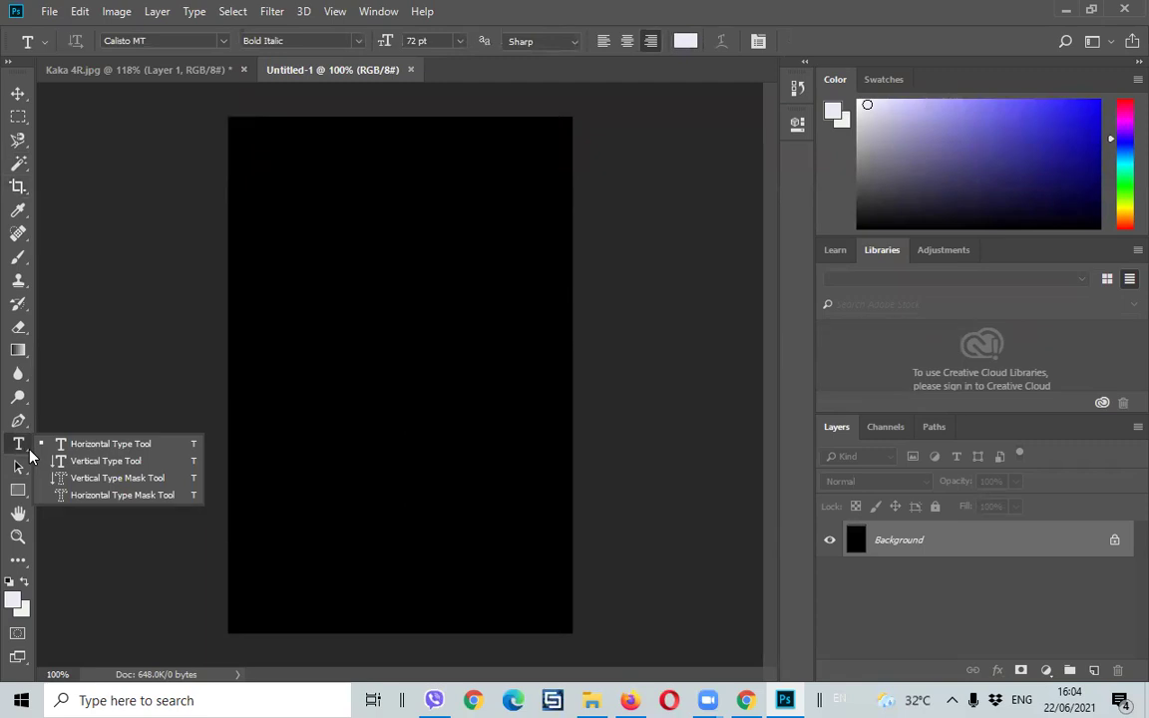
pyautogui.click(26, 425)
pyautogui.rightClick(27, 425)
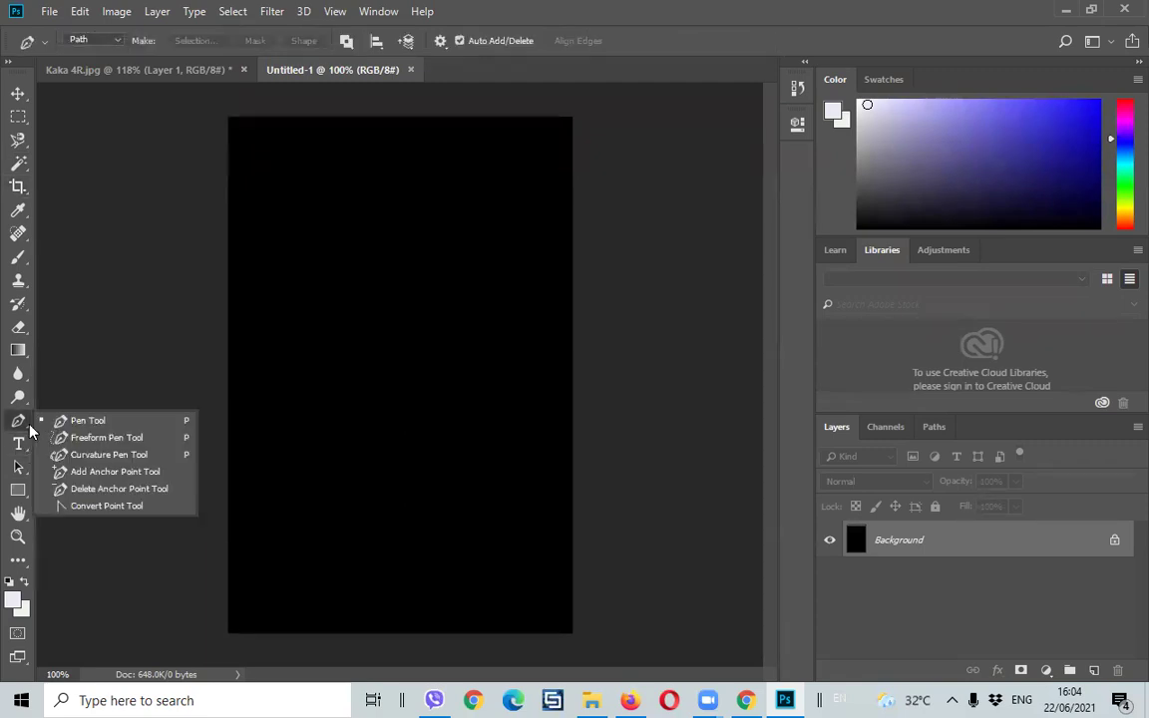
pyautogui.click(28, 401)
pyautogui.rightClick(28, 404)
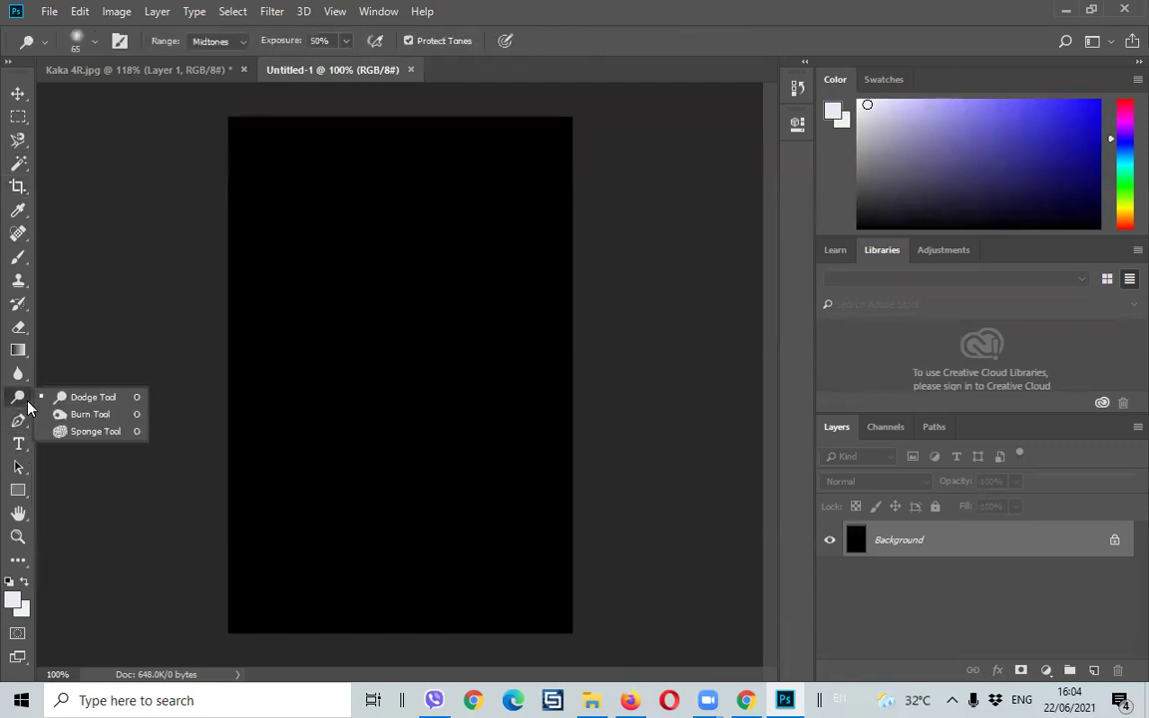
pyautogui.click(24, 374)
pyautogui.rightClick(26, 375)
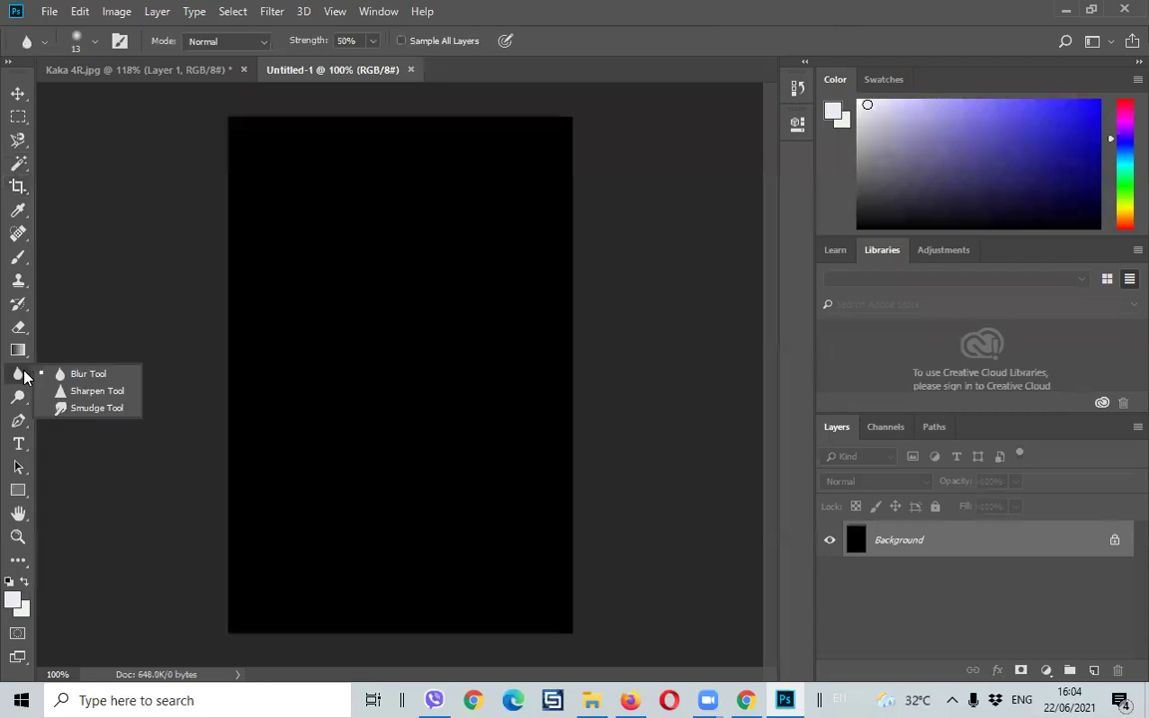
pyautogui.click(18, 351)
pyautogui.rightClick(17, 354)
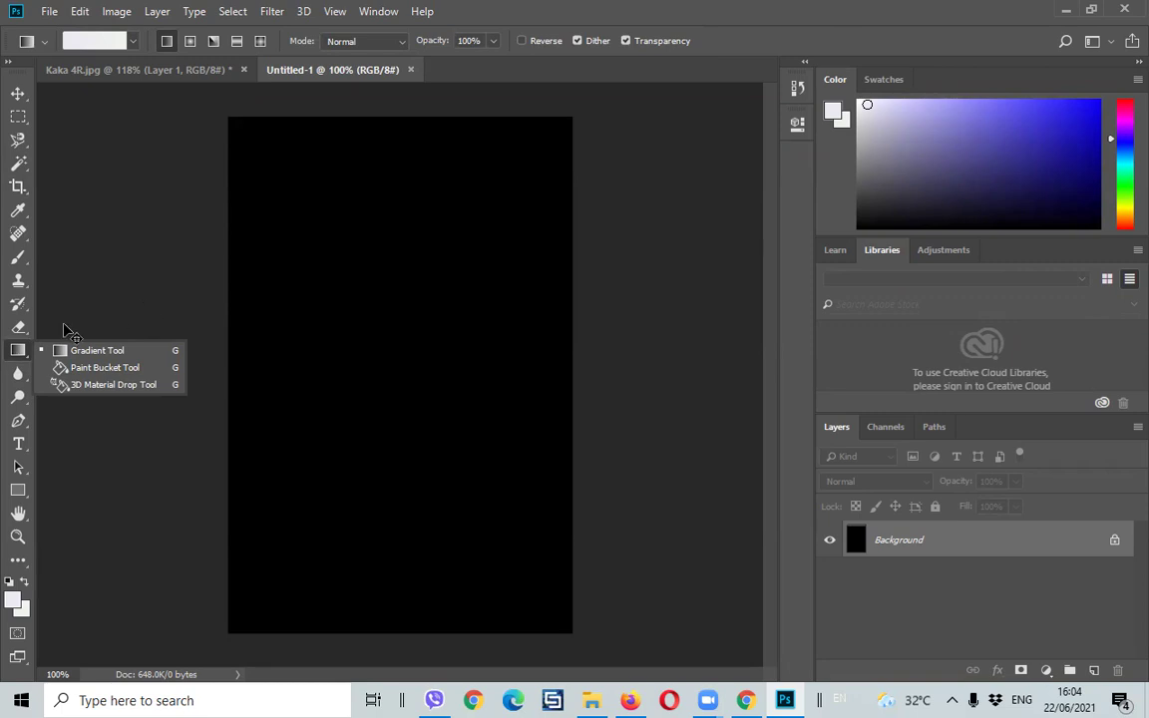
pyautogui.scroll(-2, 72, 330)
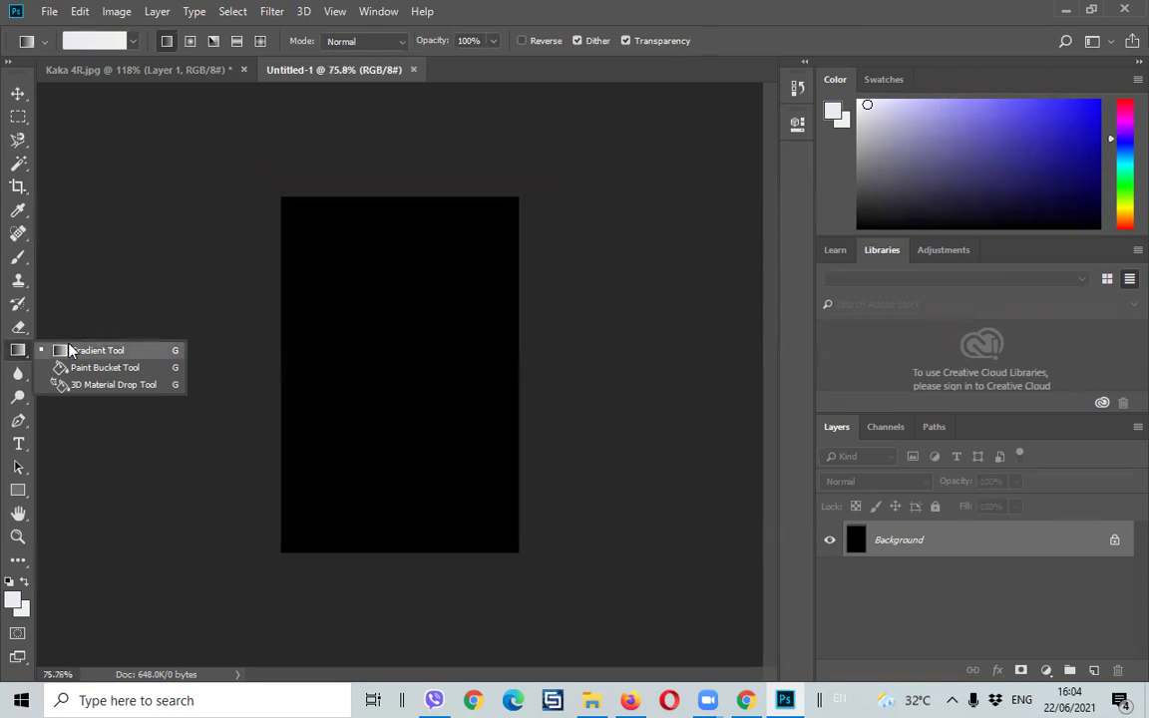
pyautogui.scroll(3, 60, 321)
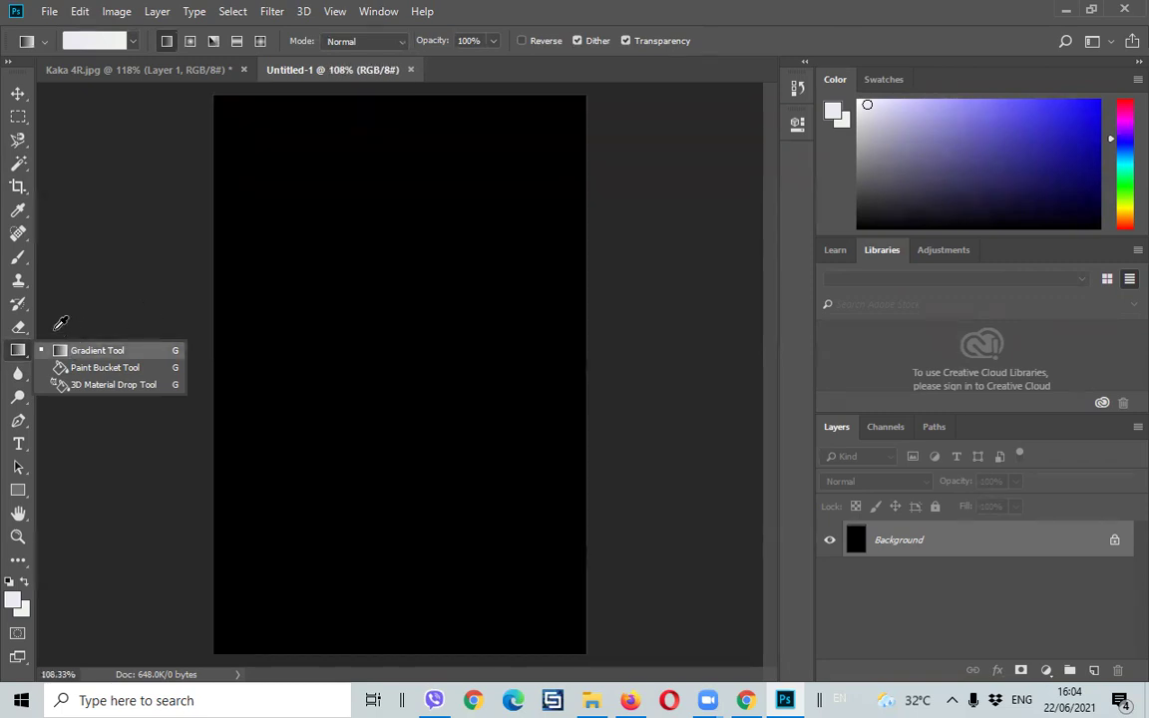
# - Paint-bucket fill the black canvas, then refill it with dark blue
pyautogui.click(99, 368)
pyautogui.click(428, 391)
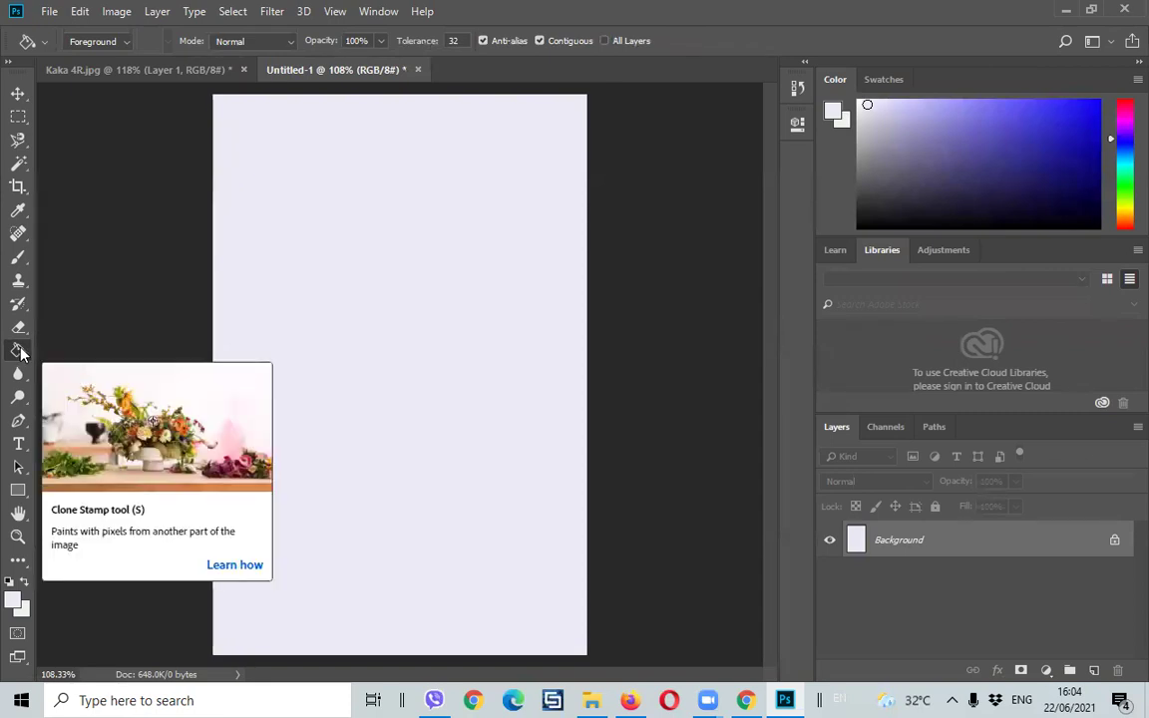
pyautogui.rightClick(27, 357)
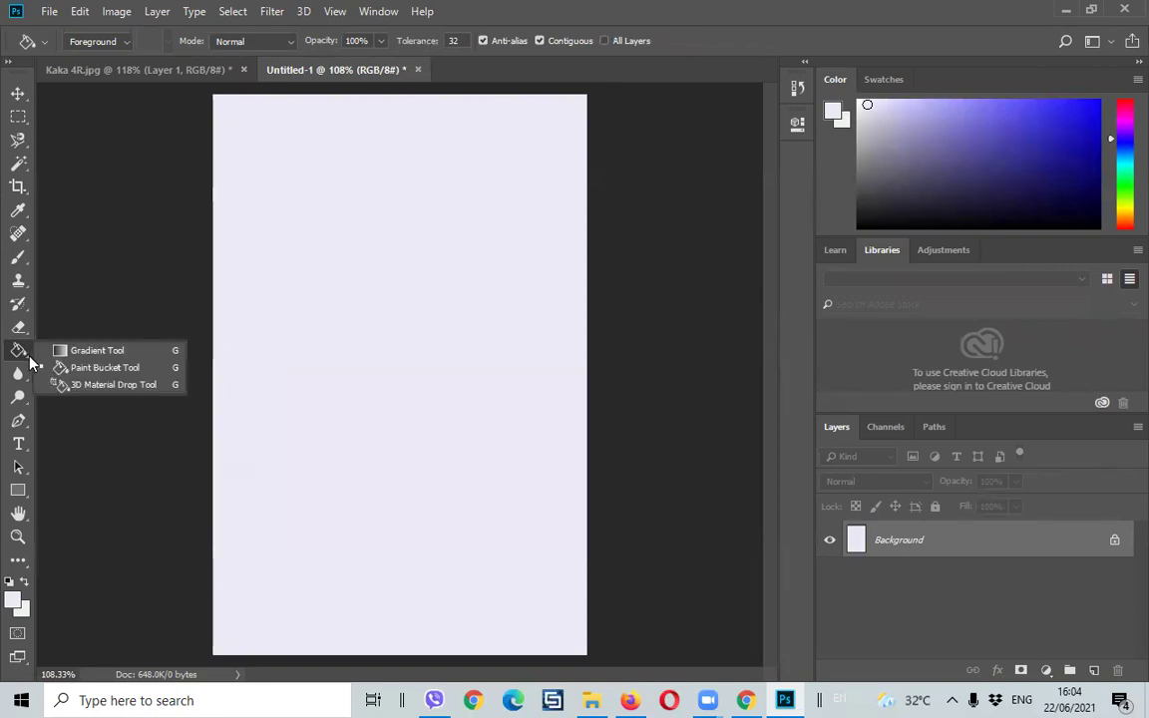
pyautogui.click(107, 369)
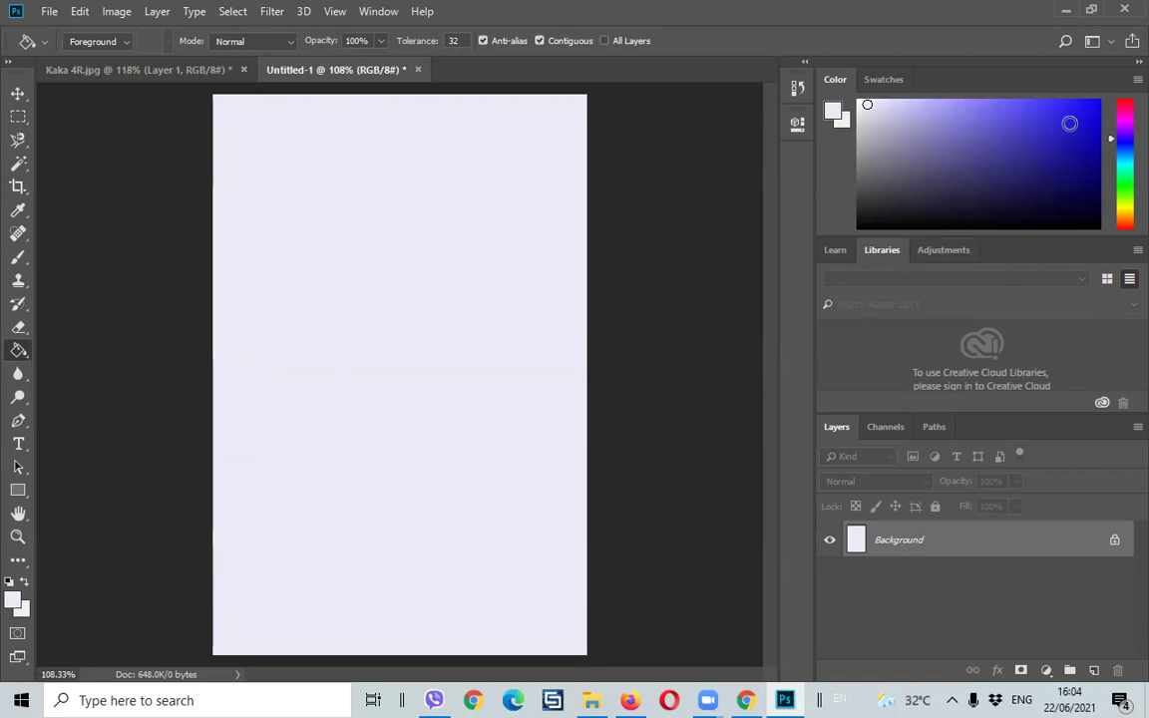
pyautogui.moveTo(1069, 120); pyautogui.dragTo(1073, 159)
pyautogui.click(471, 415)
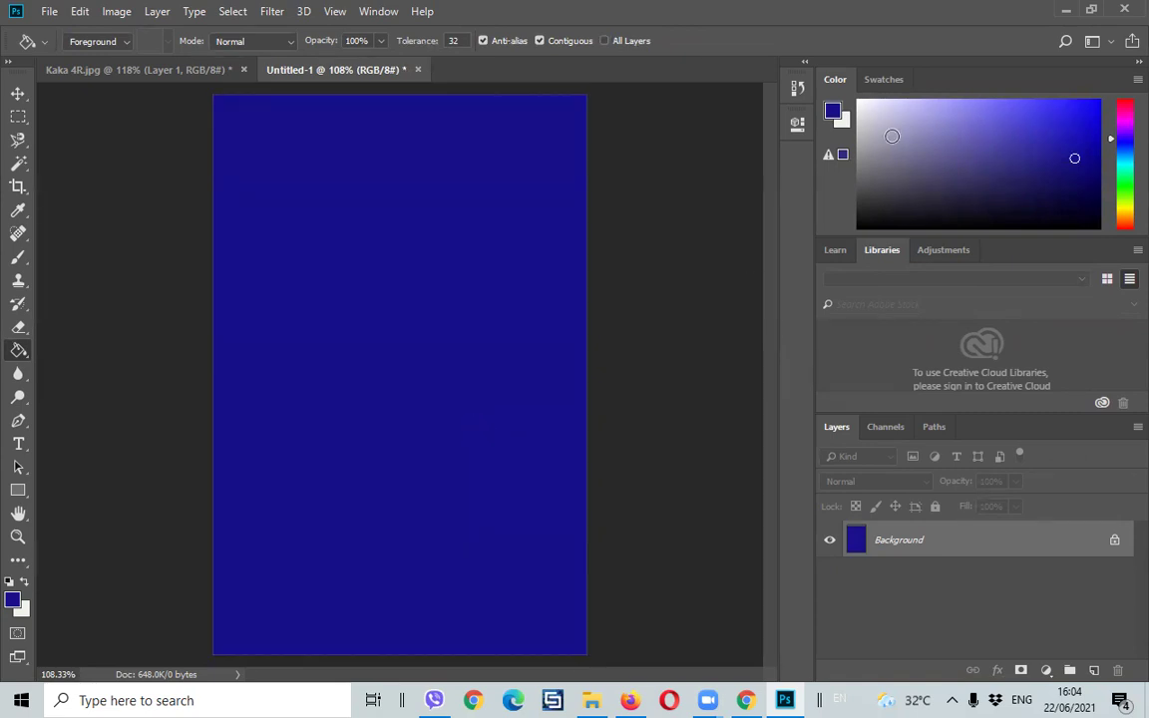
# - Refill the canvas with a pale near-white colour
pyautogui.click(866, 115)
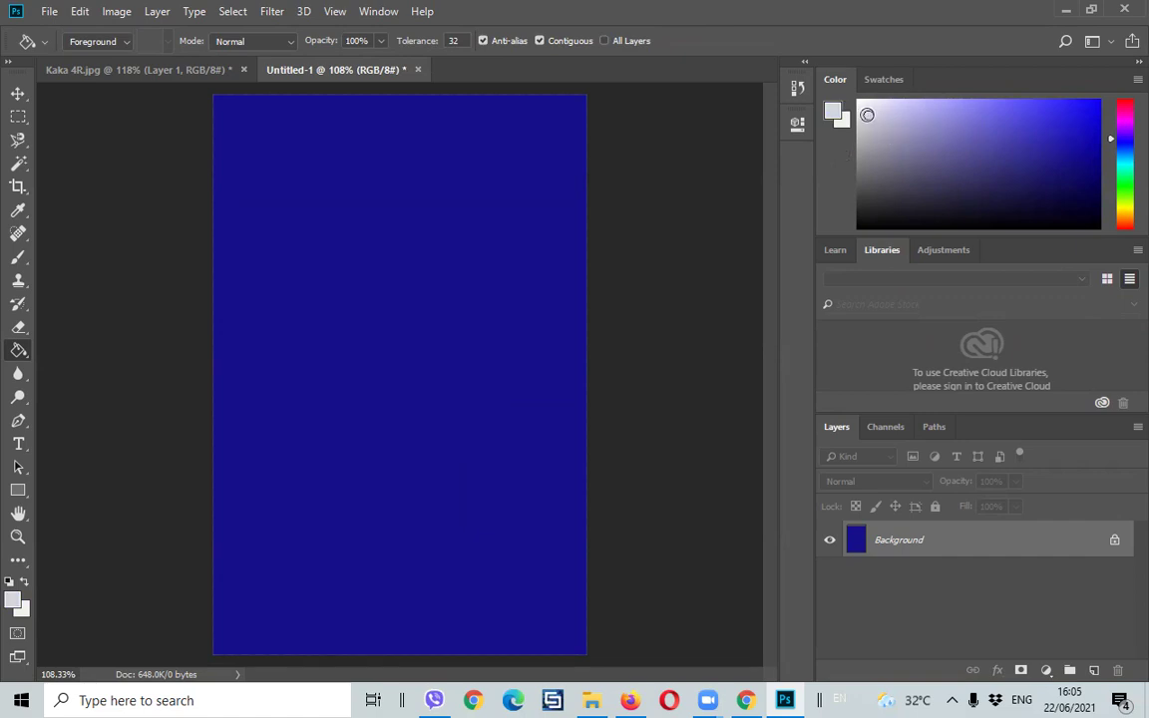
pyautogui.click(372, 316)
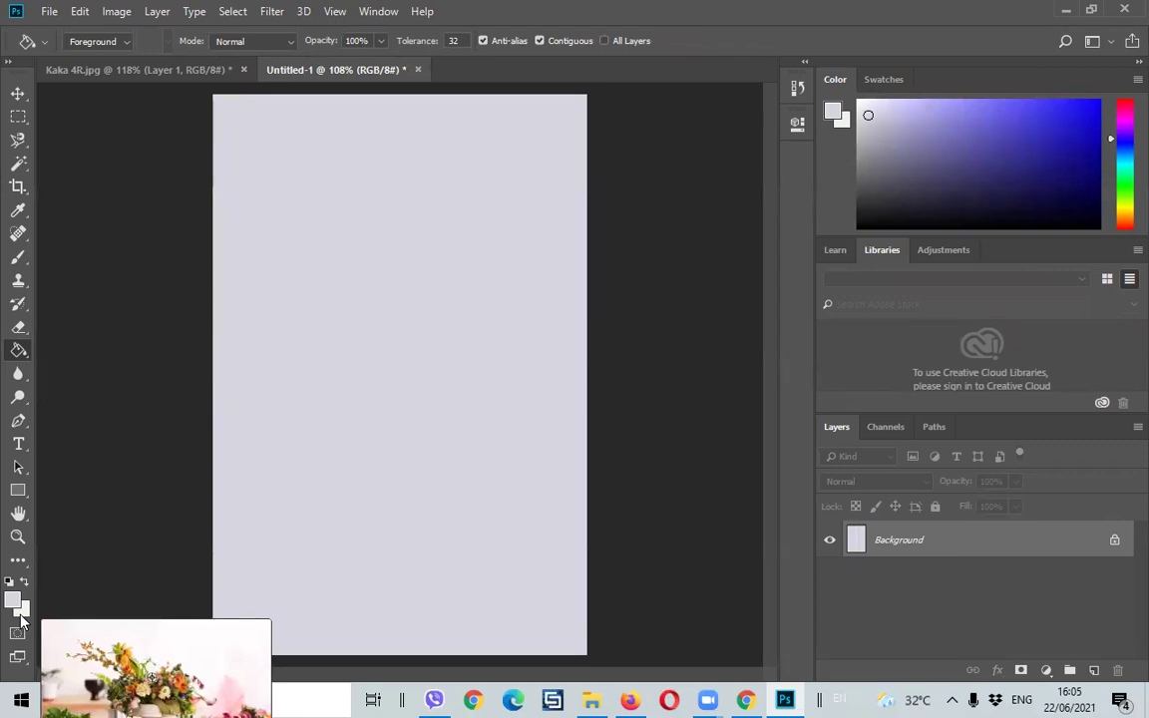
pyautogui.scroll(-2, 181, 346)
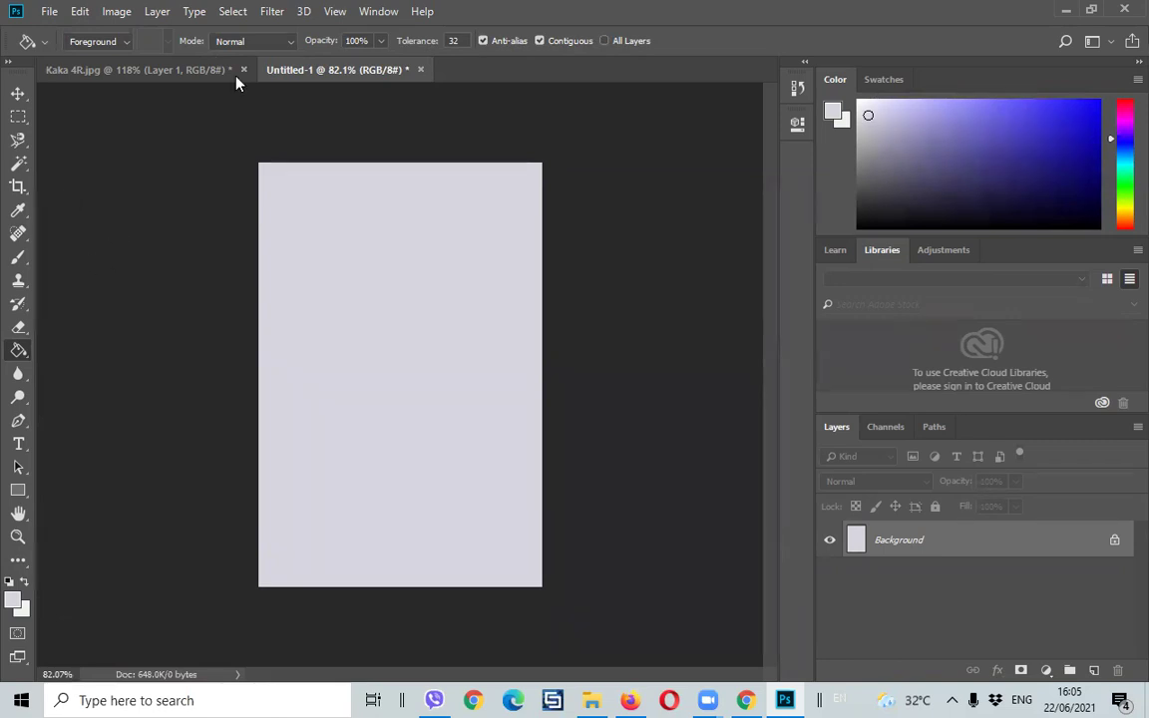
# - Fit the canvas on screen, fill it with pure white, and show the inch rulers
pyautogui.click(379, 48)
pyautogui.click(334, 12)
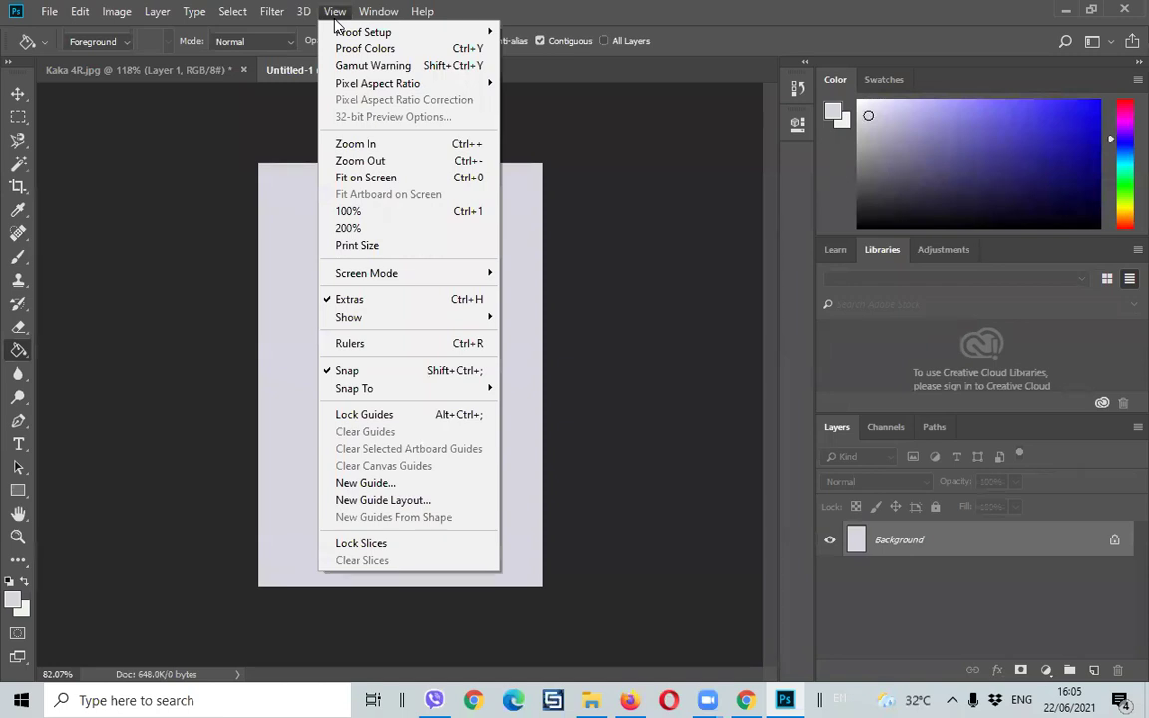
pyautogui.click(389, 177)
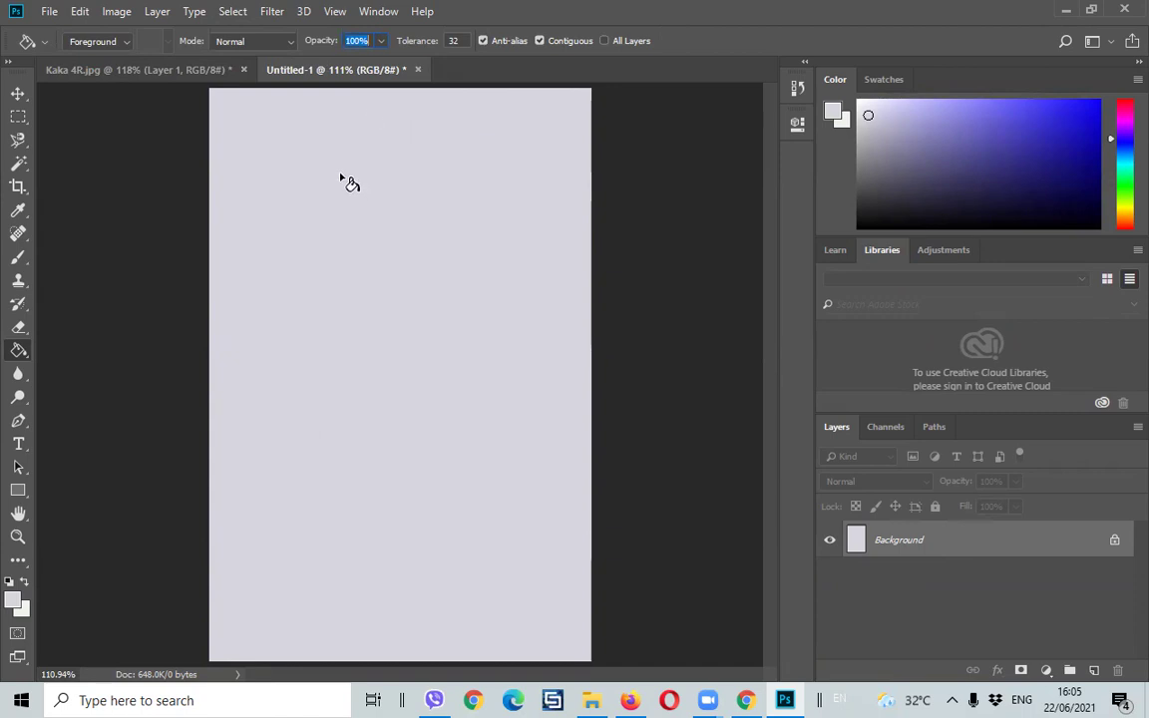
pyautogui.press('Return')
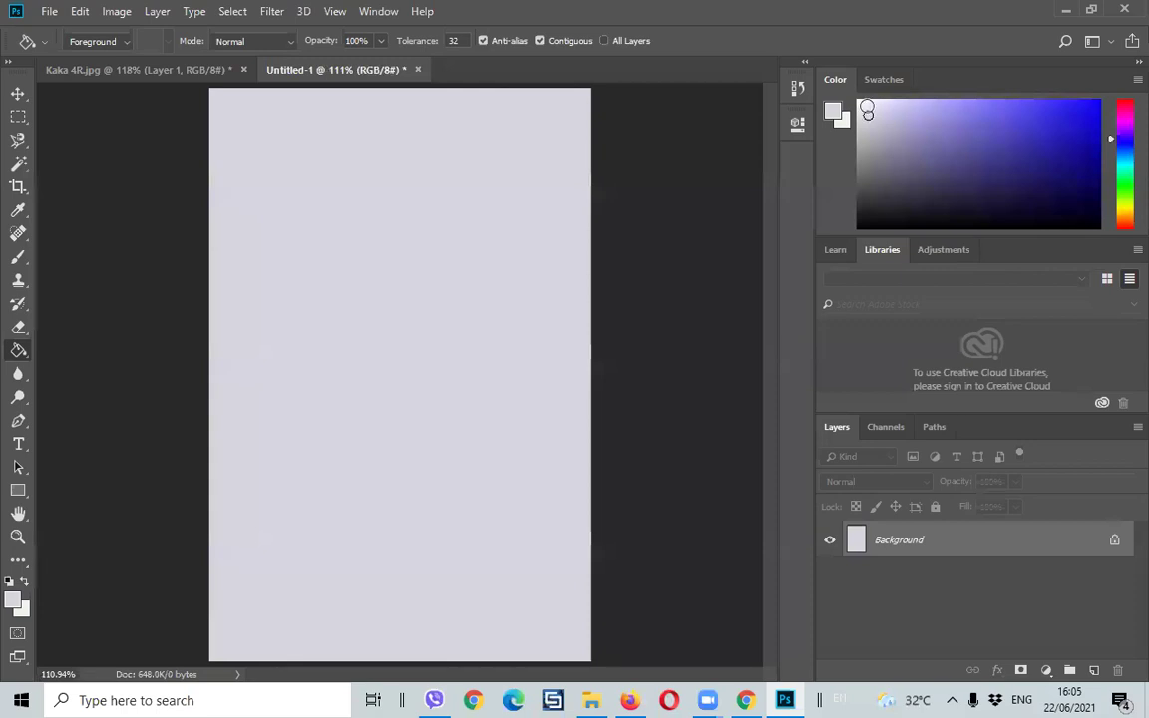
pyautogui.click(460, 277)
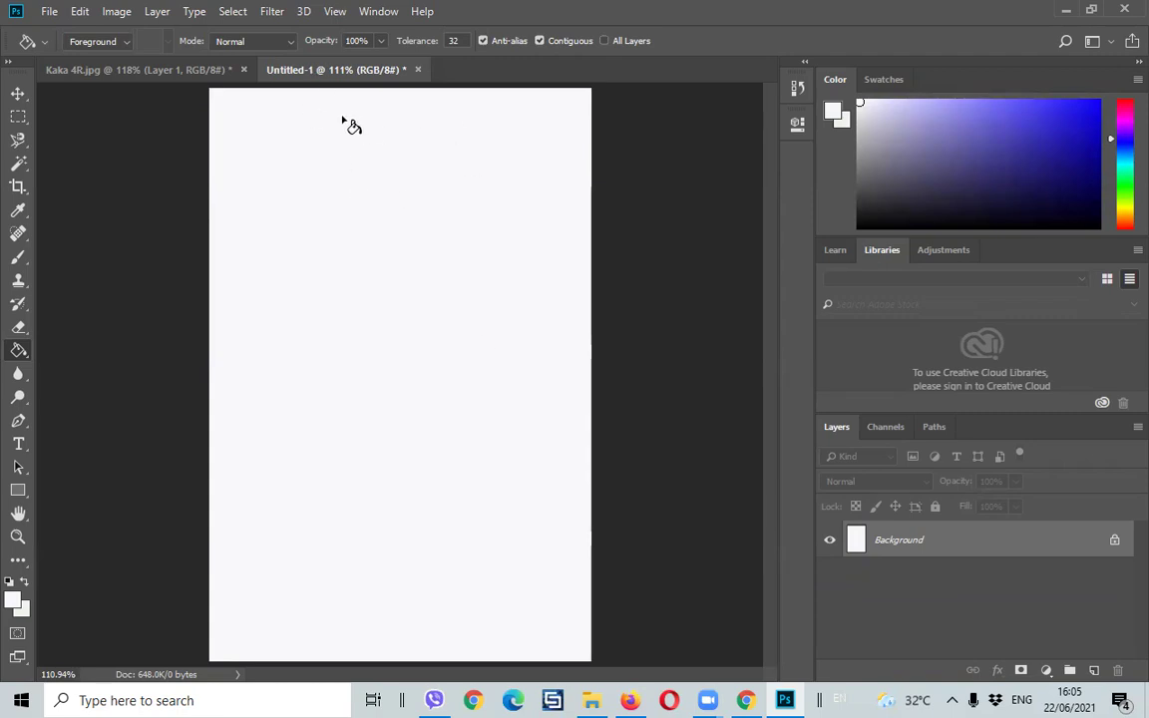
pyautogui.click(334, 11)
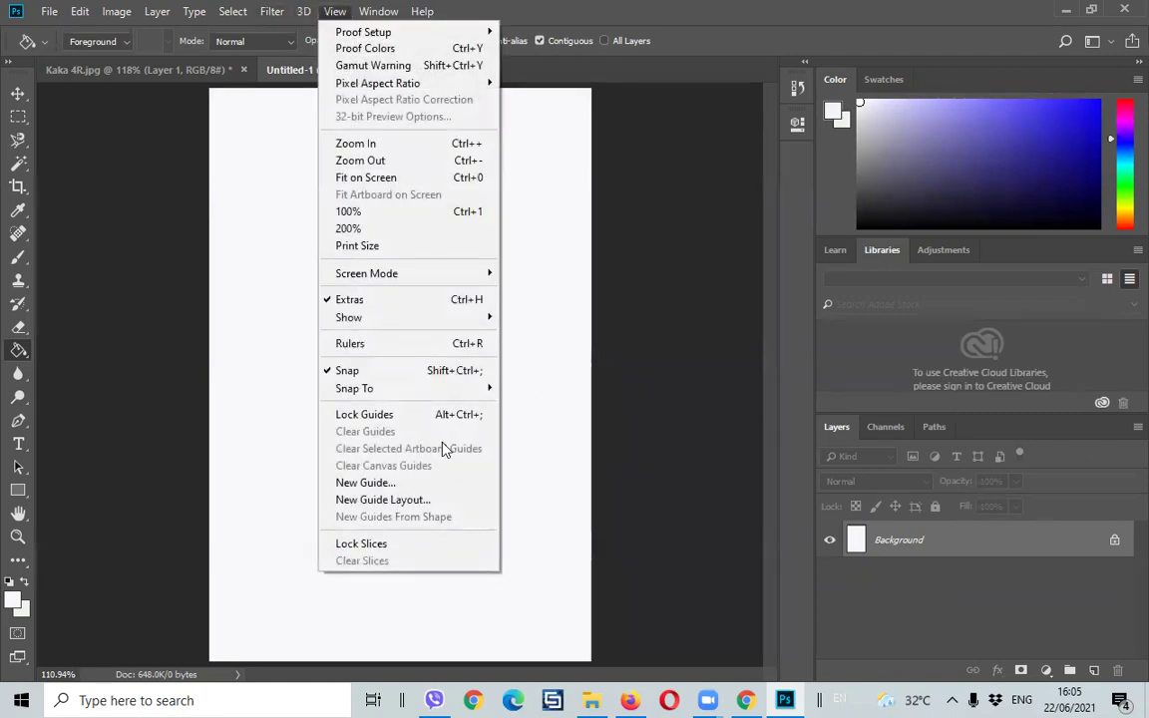
pyautogui.click(398, 343)
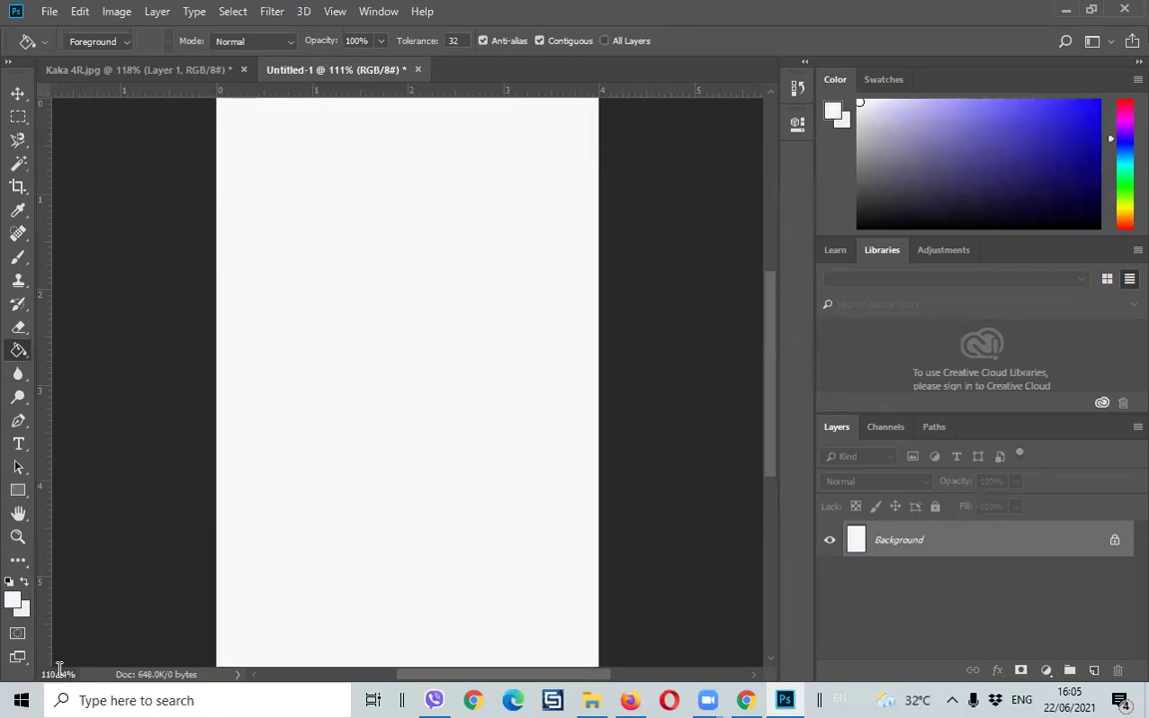
# - Create a new white document from the recent Custom 4 x 6 in @ 300 ppi preset
pyautogui.click(50, 12)
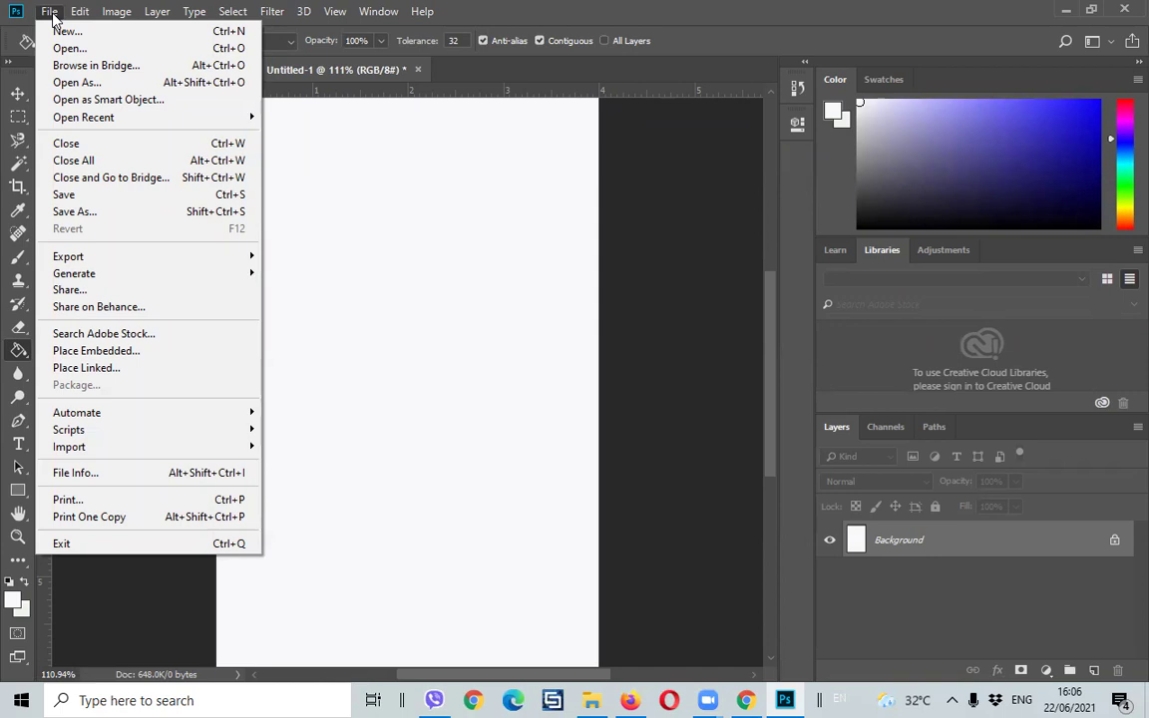
pyautogui.click(67, 31)
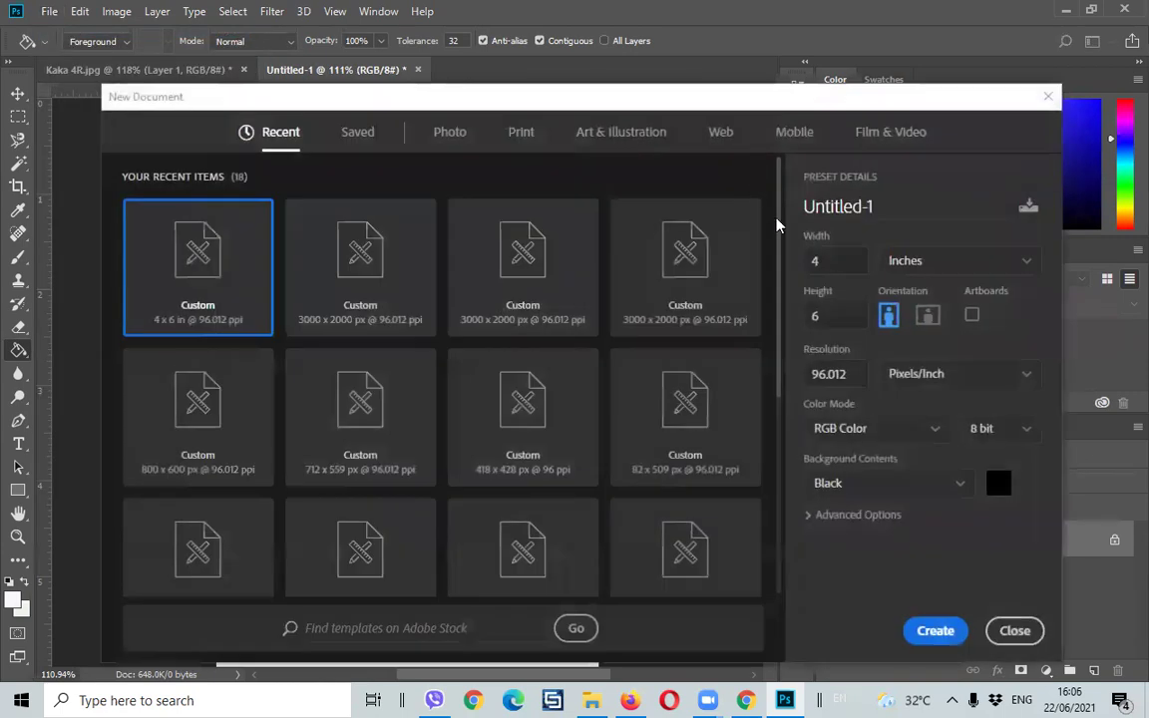
pyautogui.click(918, 267)
pyautogui.doubleClick(827, 206)
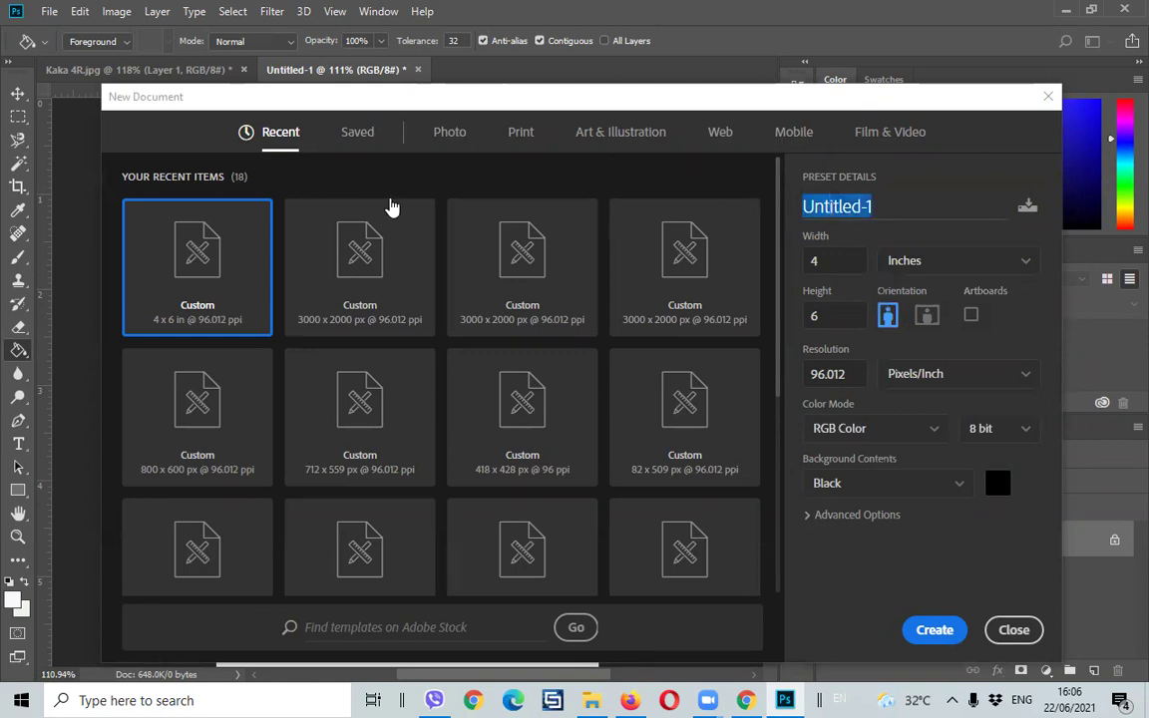
pyautogui.click(861, 207)
pyautogui.click(858, 260)
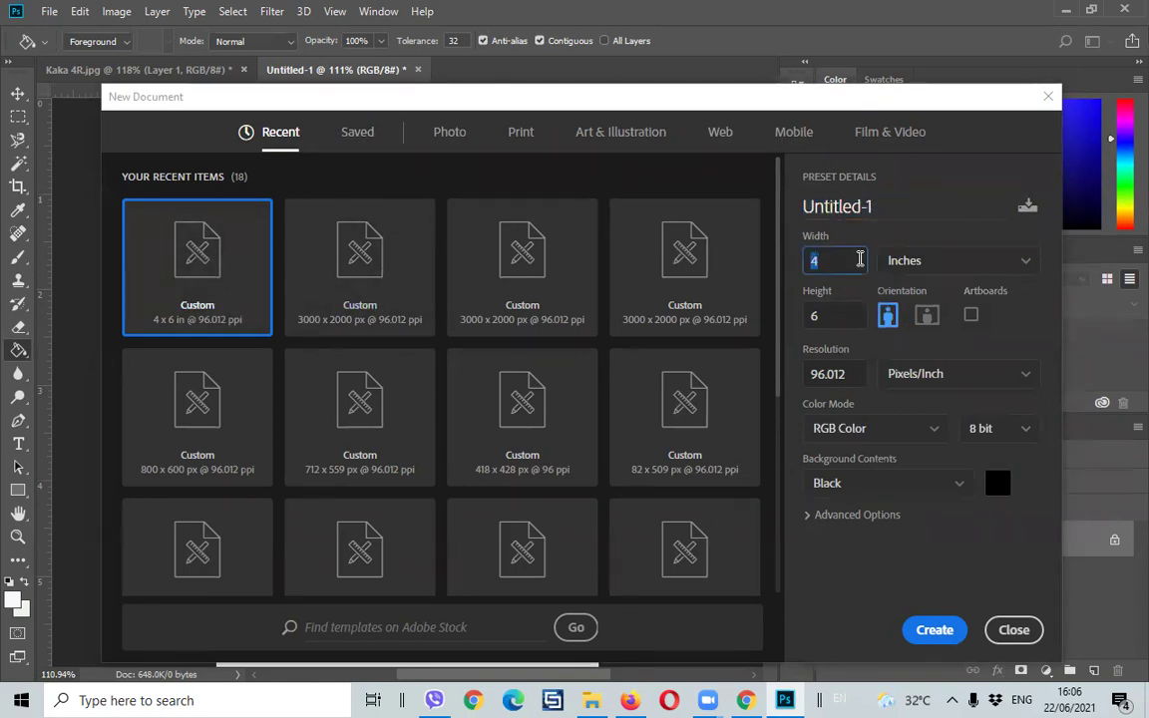
pyautogui.scroll(-3, 517, 552)
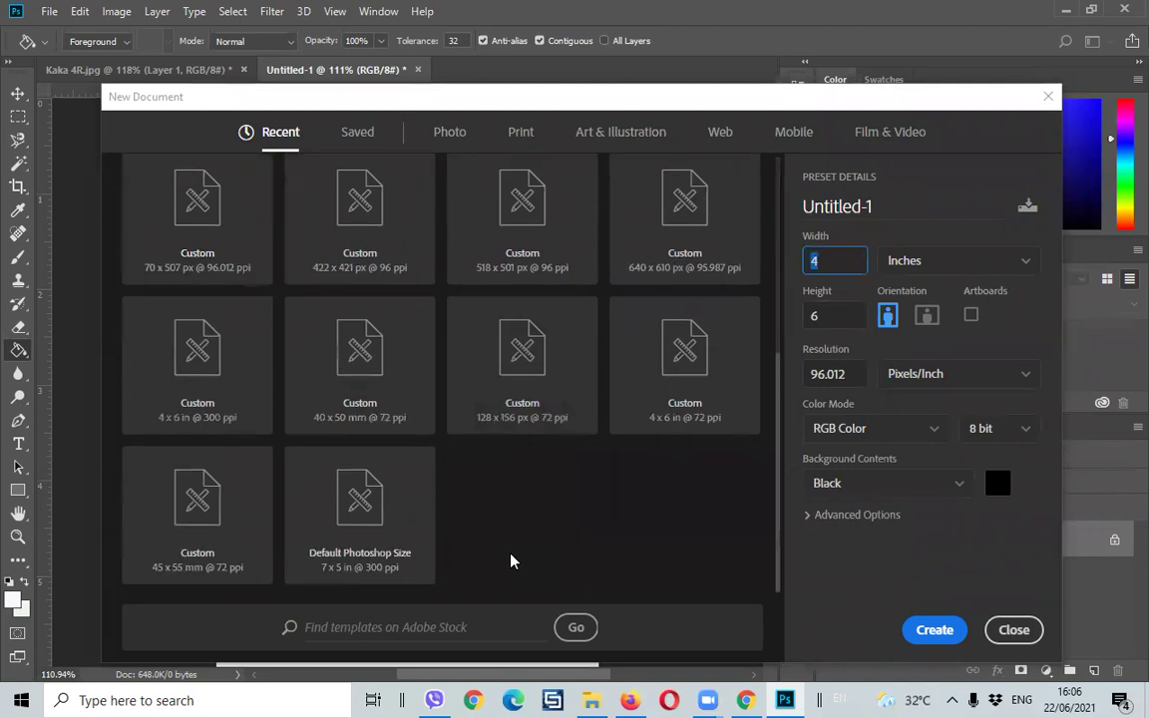
pyautogui.click(345, 533)
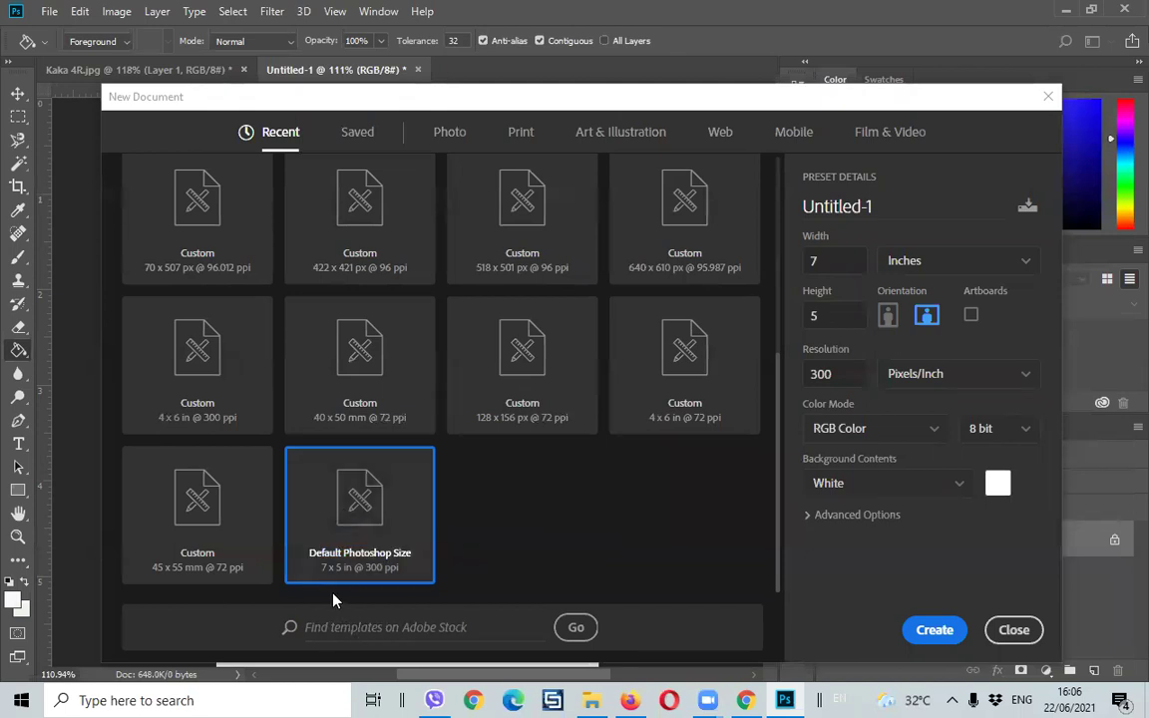
pyautogui.click(675, 379)
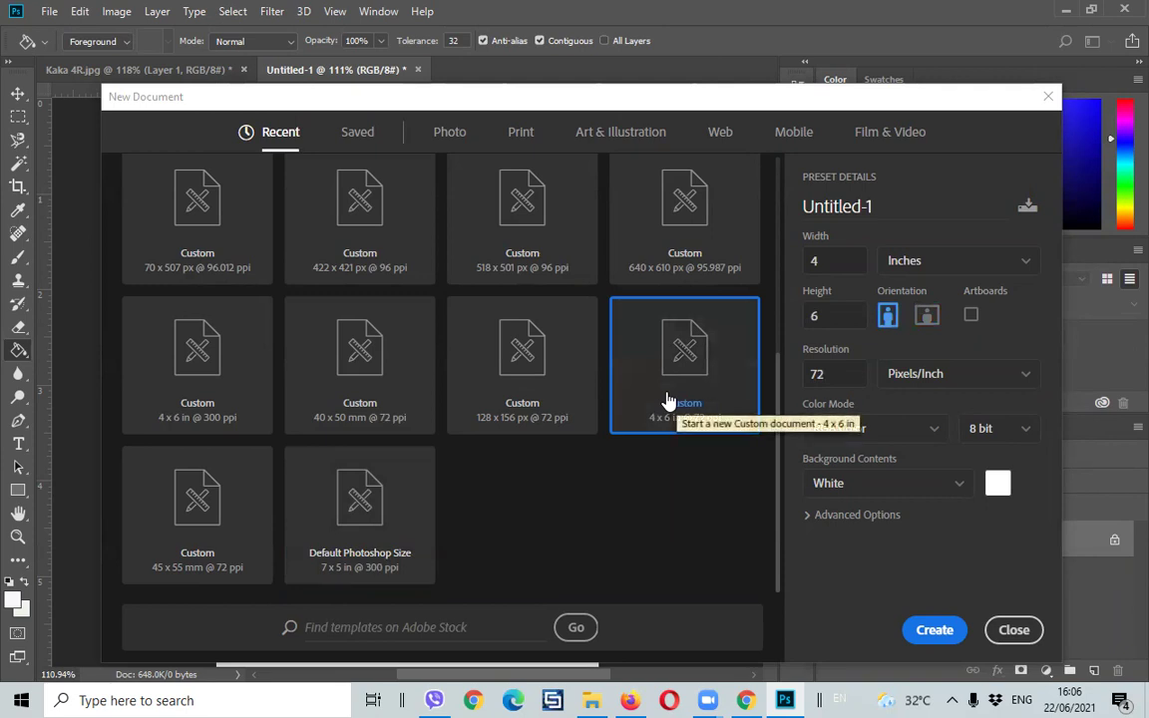
pyautogui.click(176, 356)
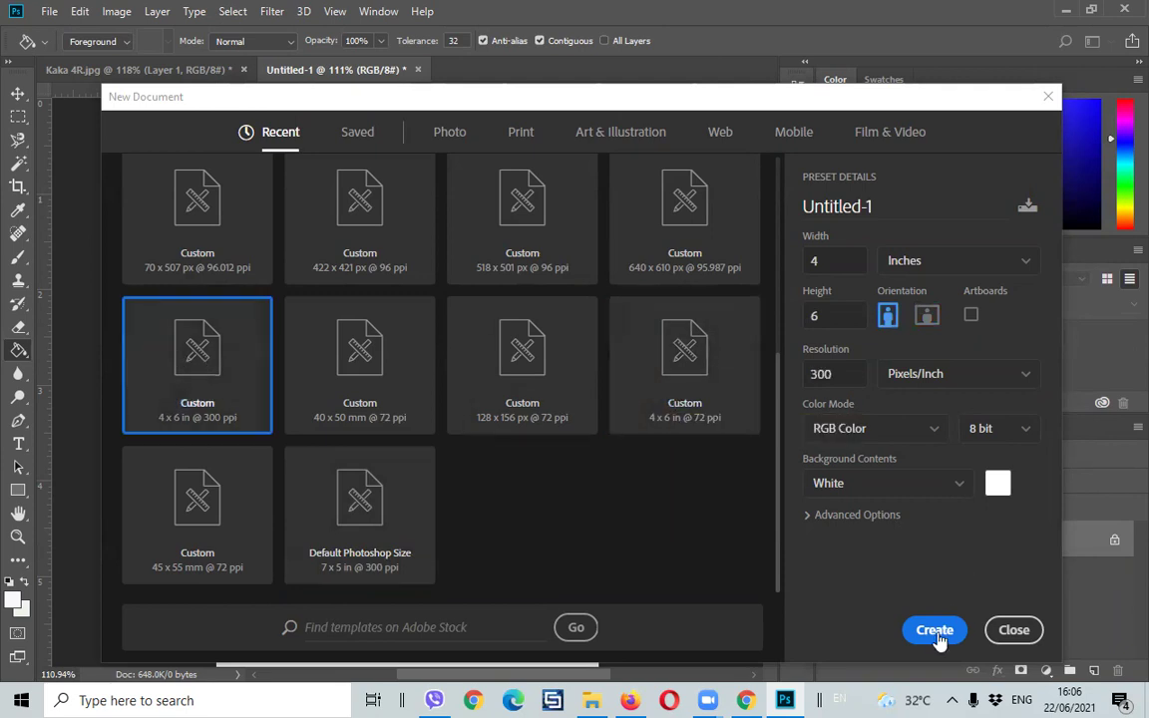
pyautogui.click(936, 631)
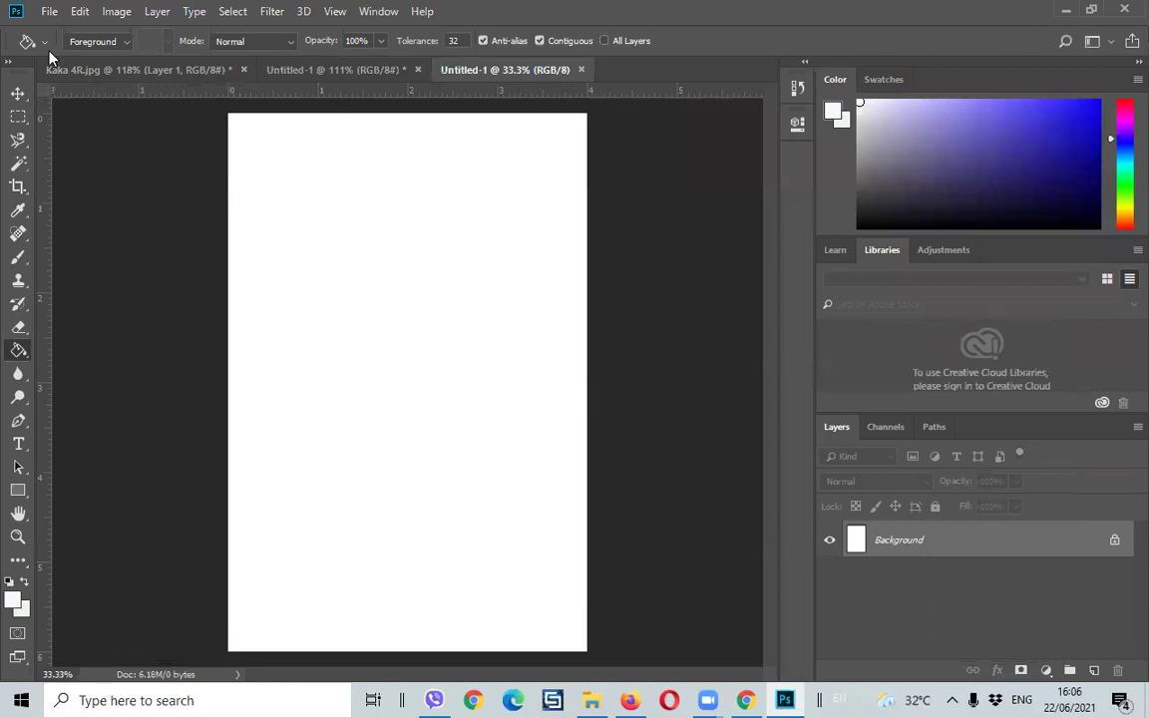
# - Open Passport Pic.JPG from the Photo folder, closing an accidental New Document dialog first
pyautogui.click(18, 93)
pyautogui.click(49, 11)
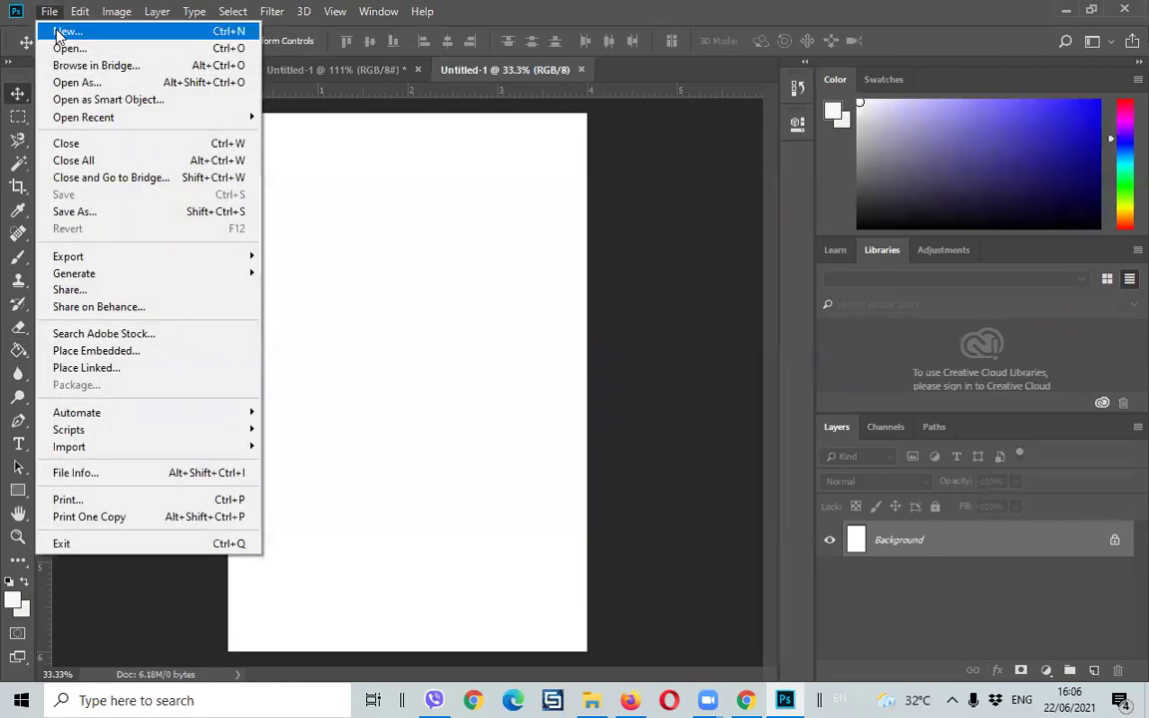
pyautogui.click(48, 28)
pyautogui.click(1038, 94)
pyautogui.click(48, 11)
pyautogui.press('Return')
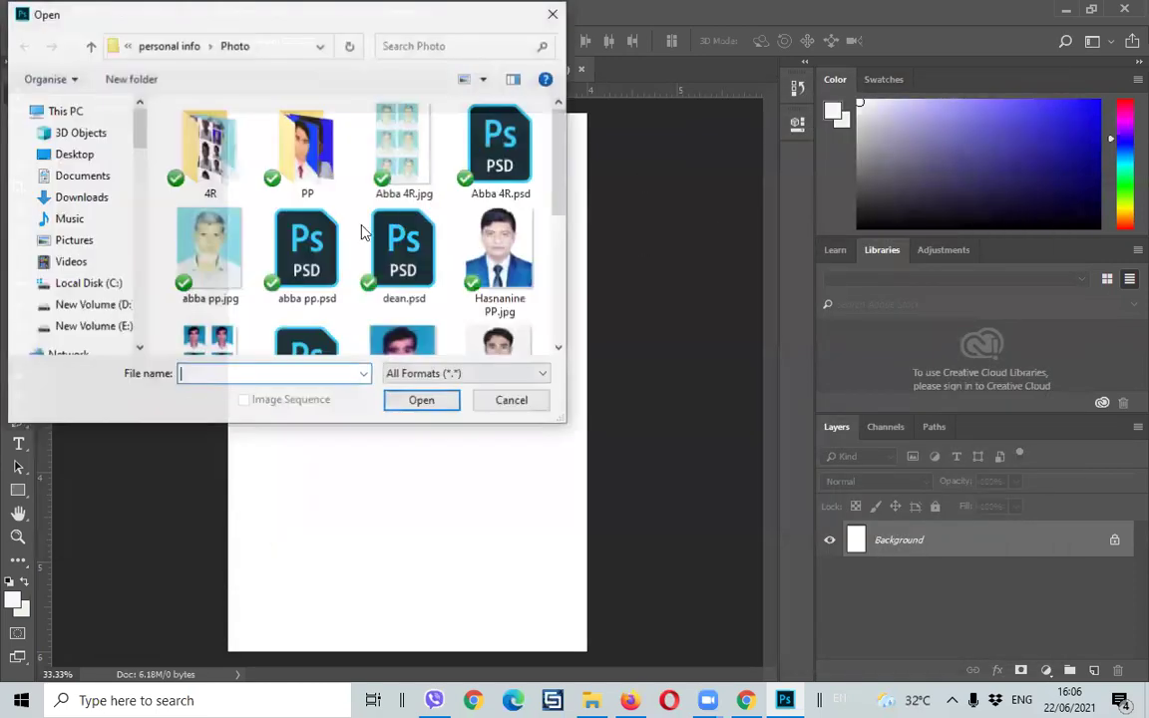
pyautogui.scroll(-1, 329, 269)
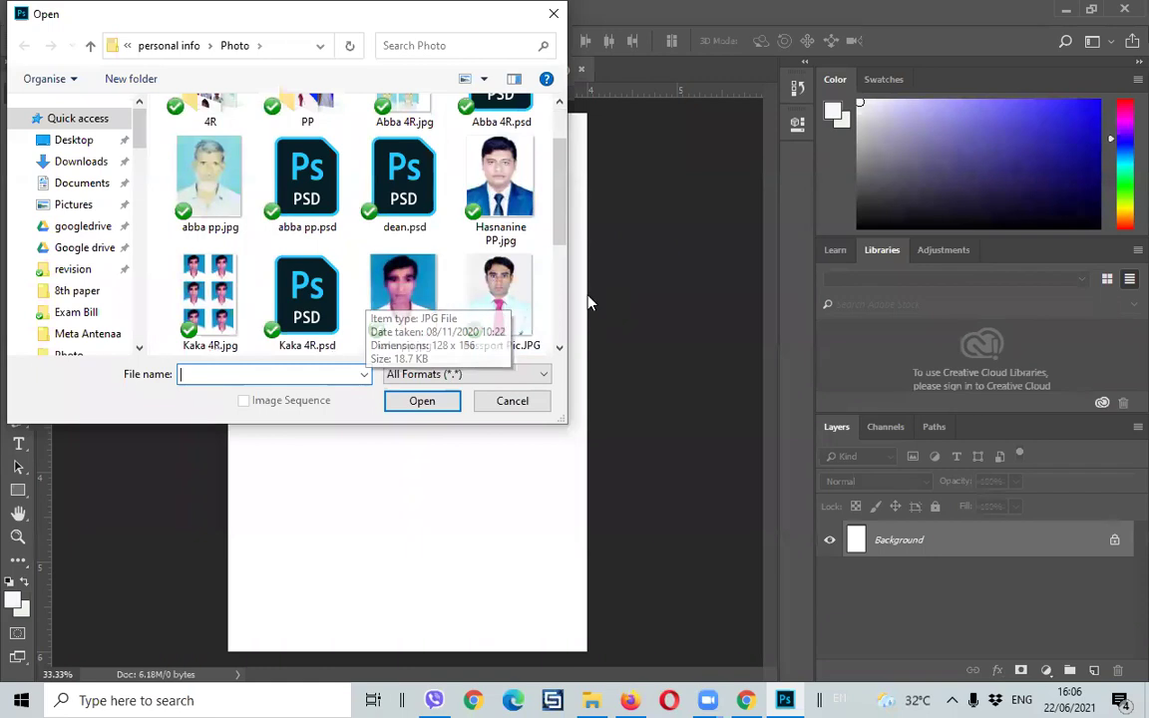
pyautogui.click(509, 292)
pyautogui.click(427, 402)
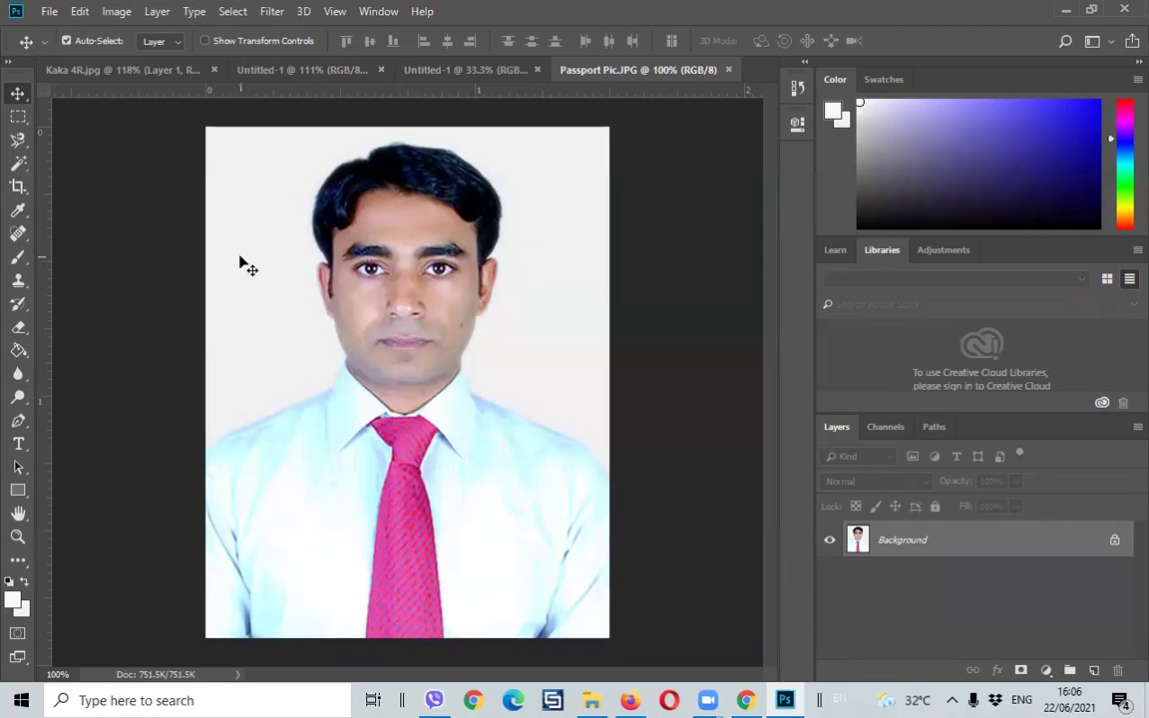
# - Magic-wand select the white background around the man and apply a content-aware fill
pyautogui.click(20, 145)
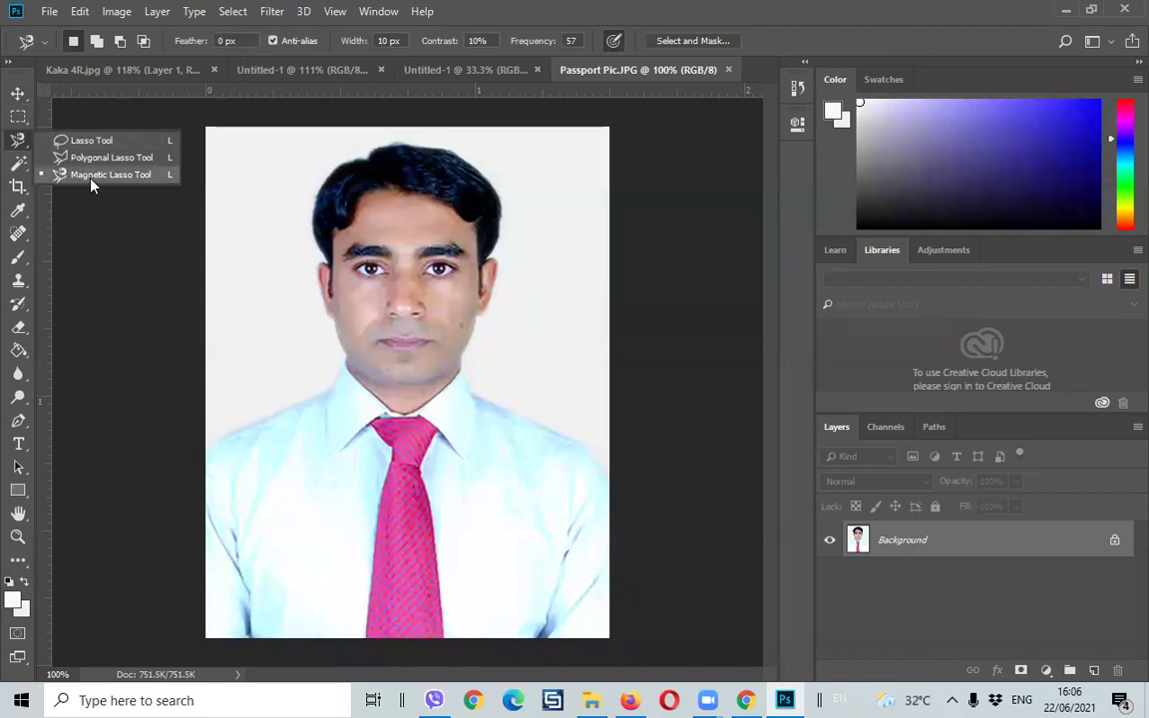
pyautogui.click(21, 168)
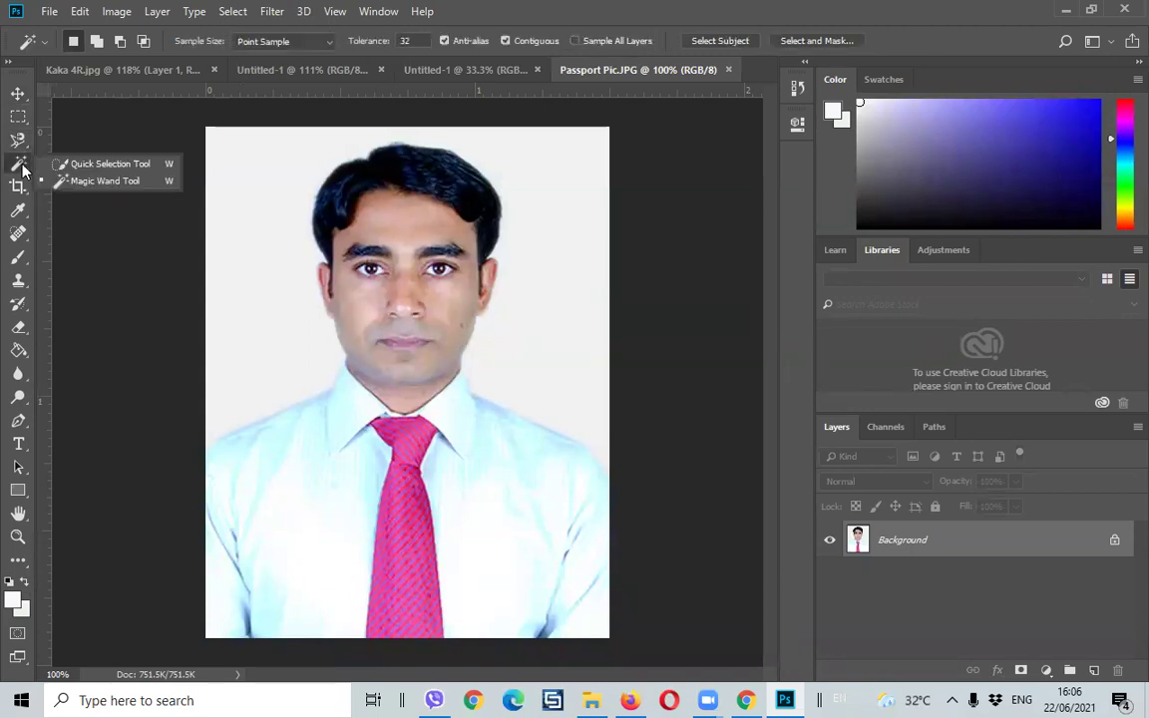
pyautogui.click(90, 180)
pyautogui.click(260, 263)
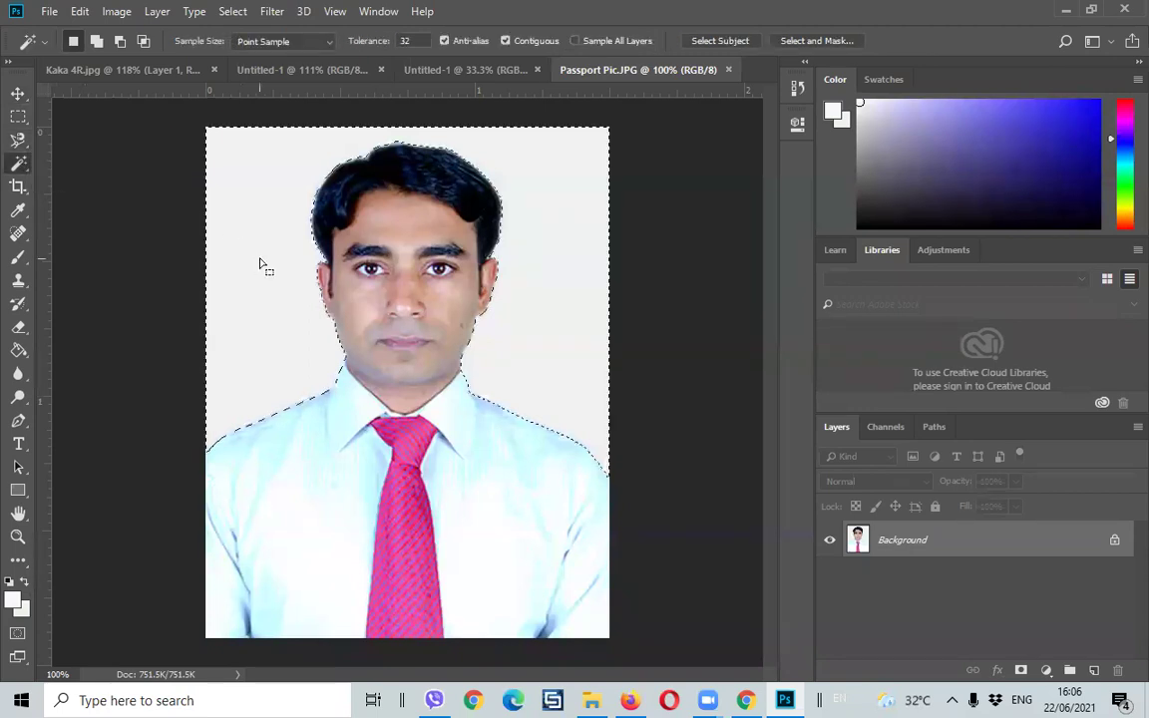
pyautogui.hotkey('shift', 'F5')
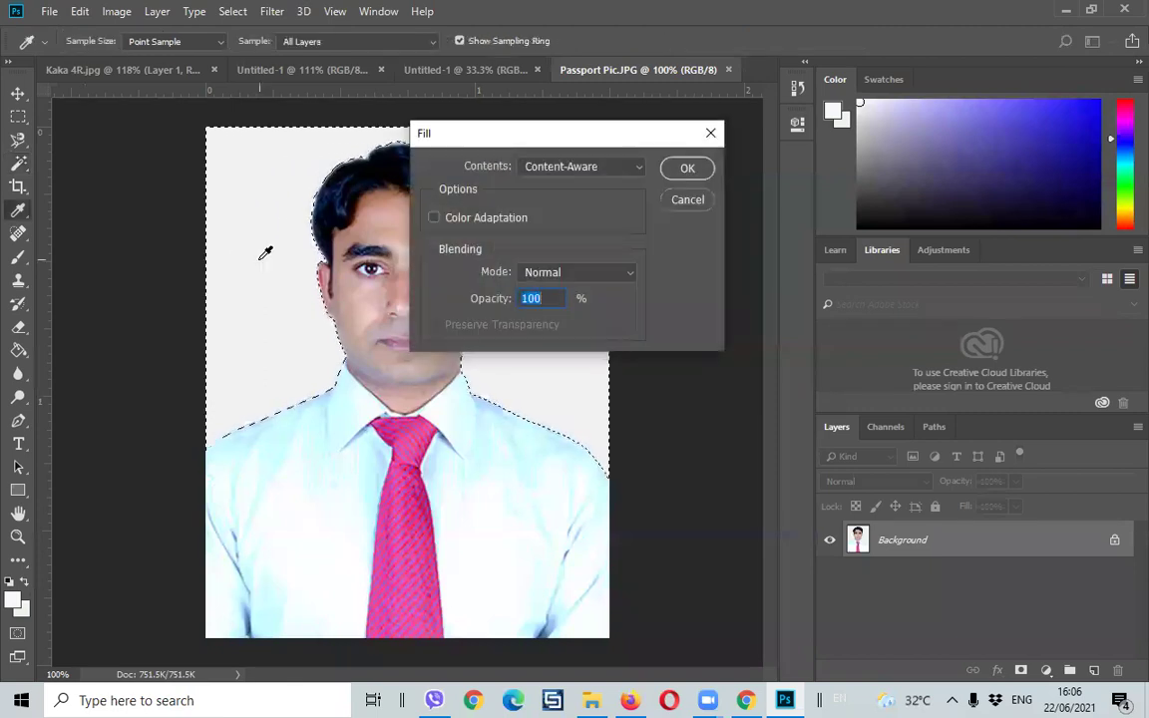
pyautogui.click(683, 167)
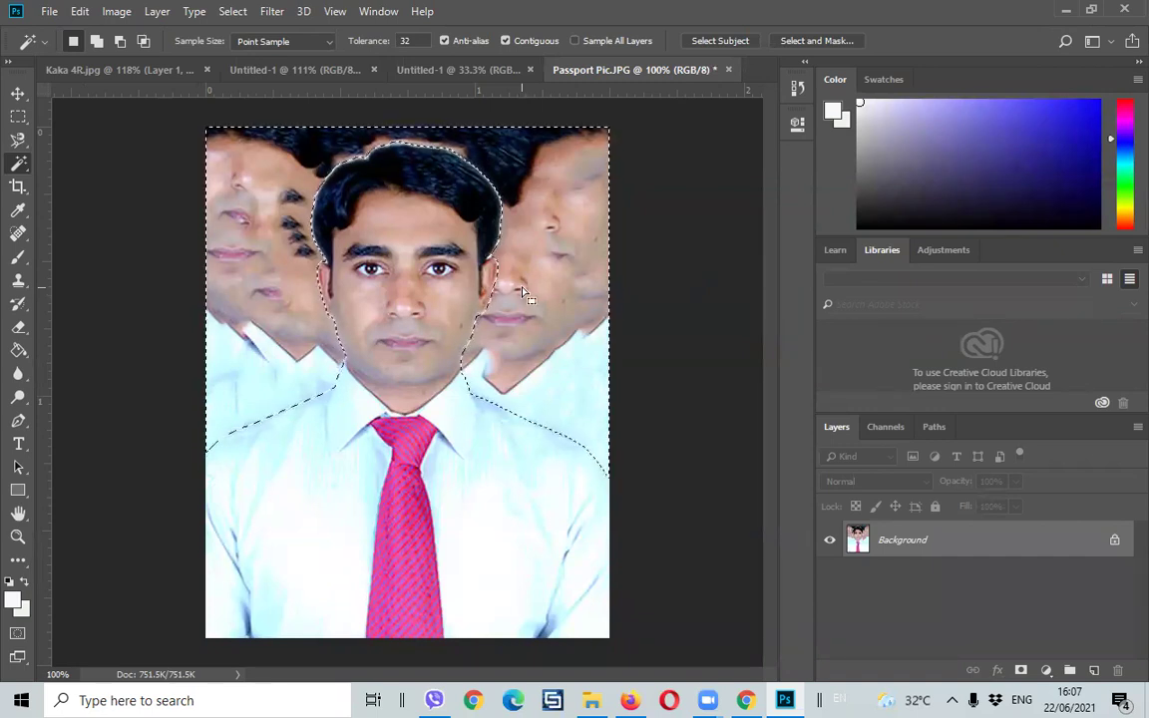
# - Try Overlay in the Fill dialog and cancel, turn off Auto-Select, then reapply content-aware fill
pyautogui.hotkey('shift', 'BackSpace')
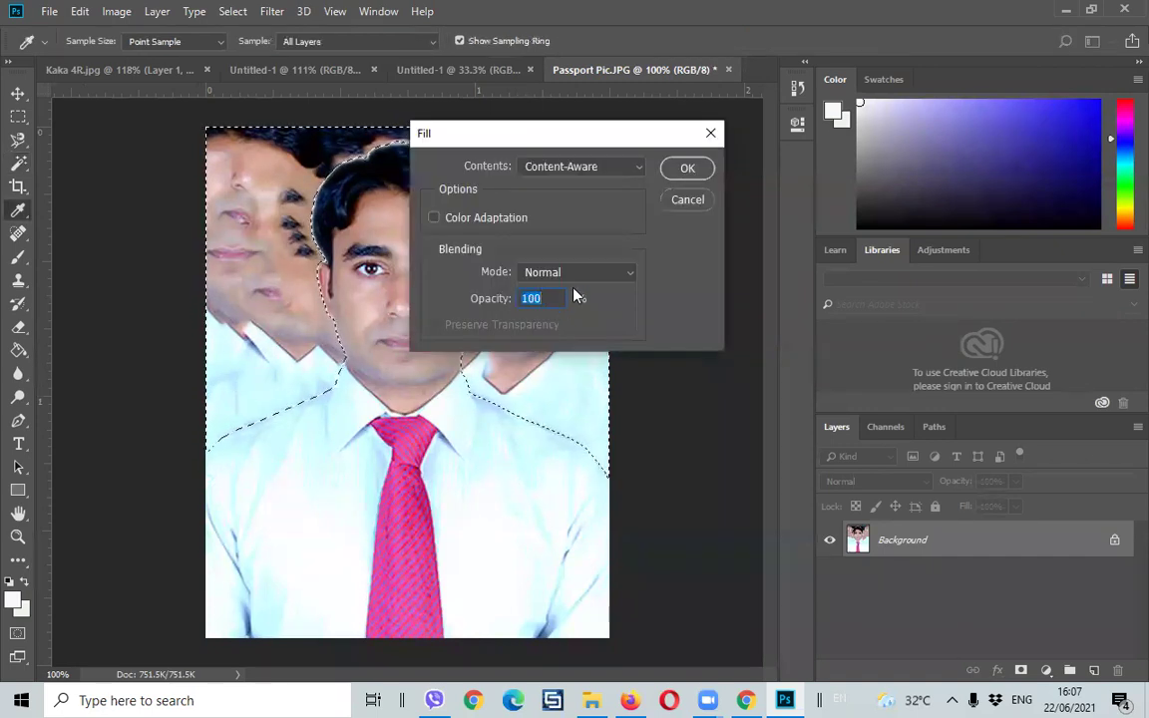
pyautogui.click(583, 272)
pyautogui.scroll(-5, 588, 275)
pyautogui.click(590, 272)
pyautogui.click(695, 198)
pyautogui.click(17, 93)
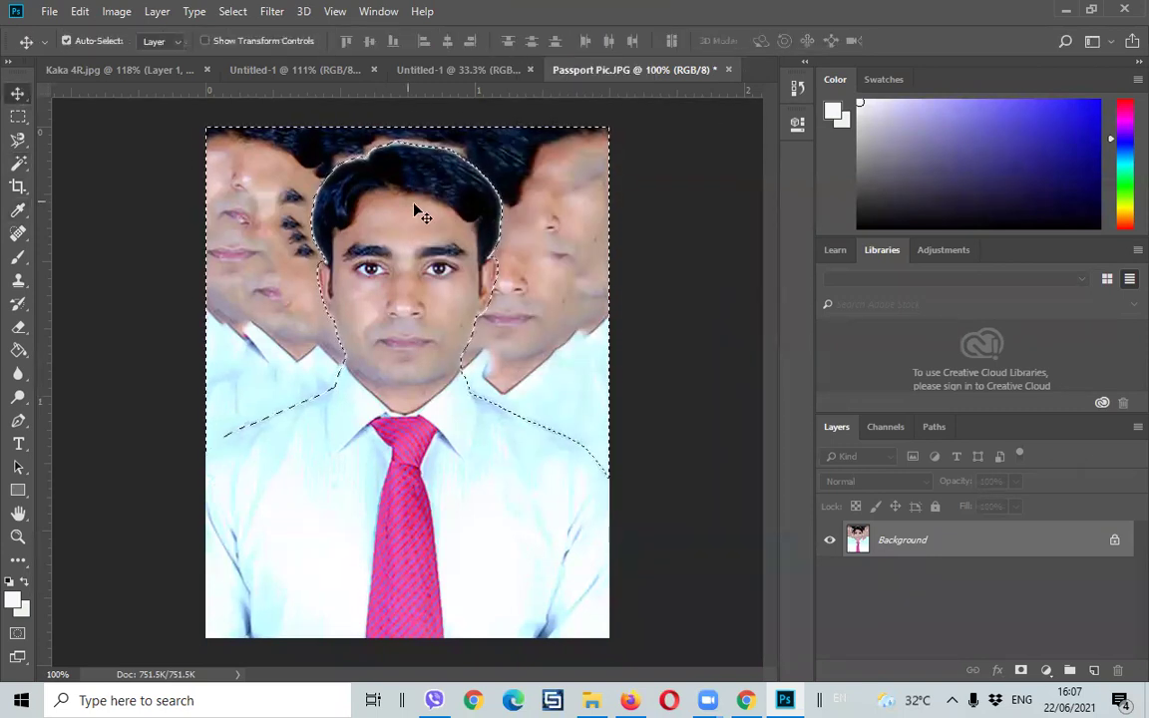
pyautogui.click(67, 41)
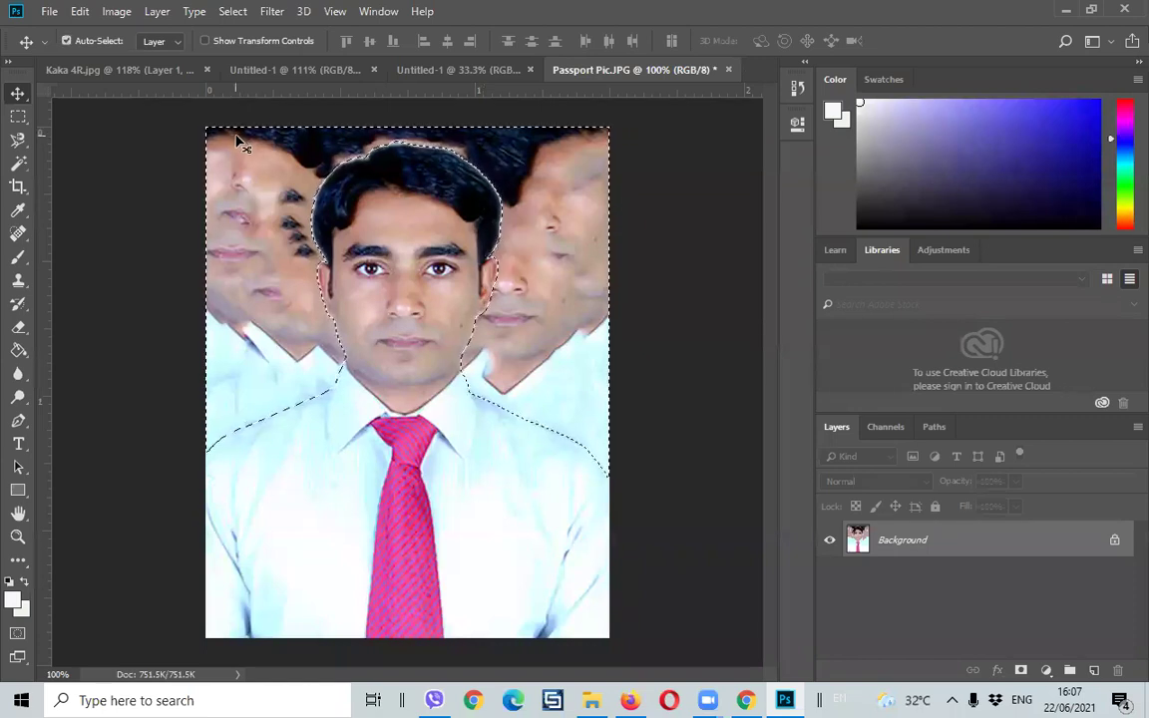
pyautogui.press('i')
pyautogui.hotkey('shift', 'BackSpace')
pyautogui.press('Return')
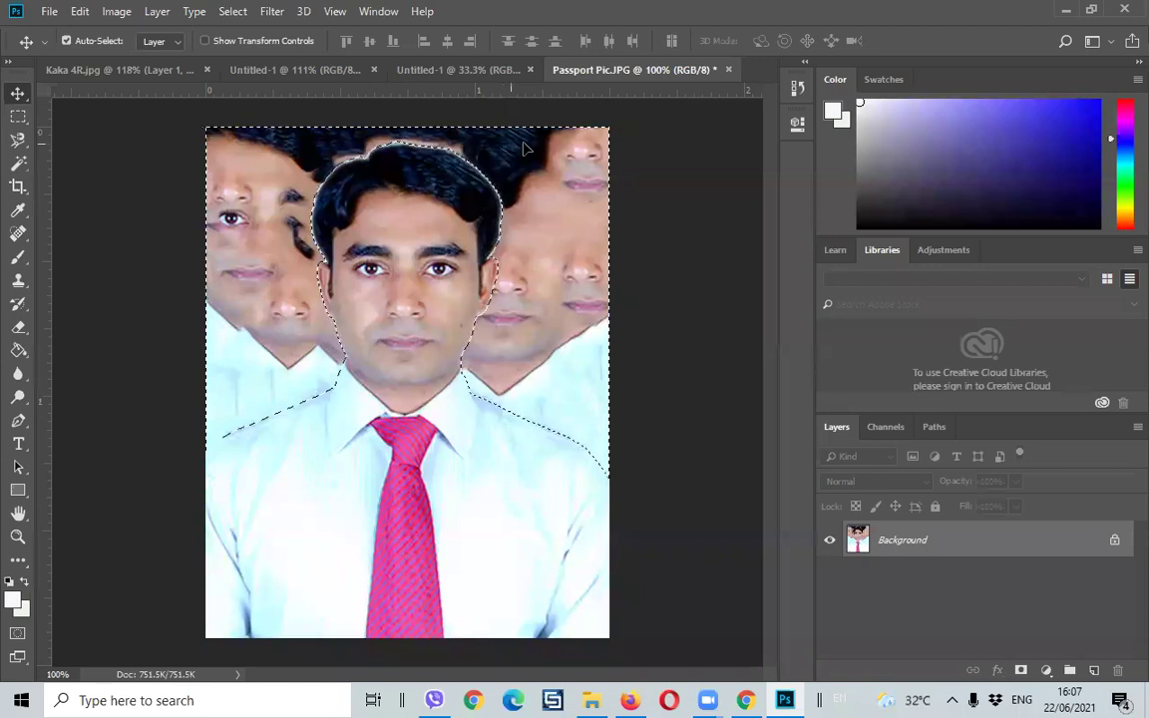
# - Close Passport Pic.JPG without saving and reopen the original file from disk
pyautogui.click(728, 70)
pyautogui.click(569, 267)
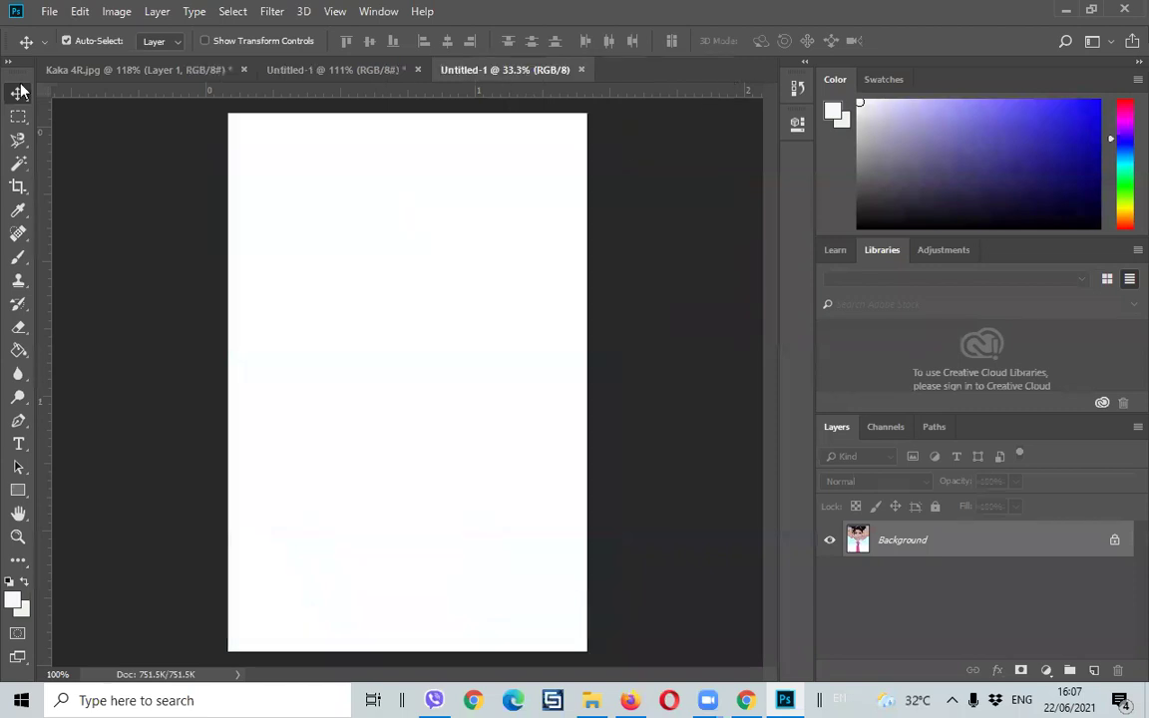
pyautogui.click(48, 11)
pyautogui.click(60, 46)
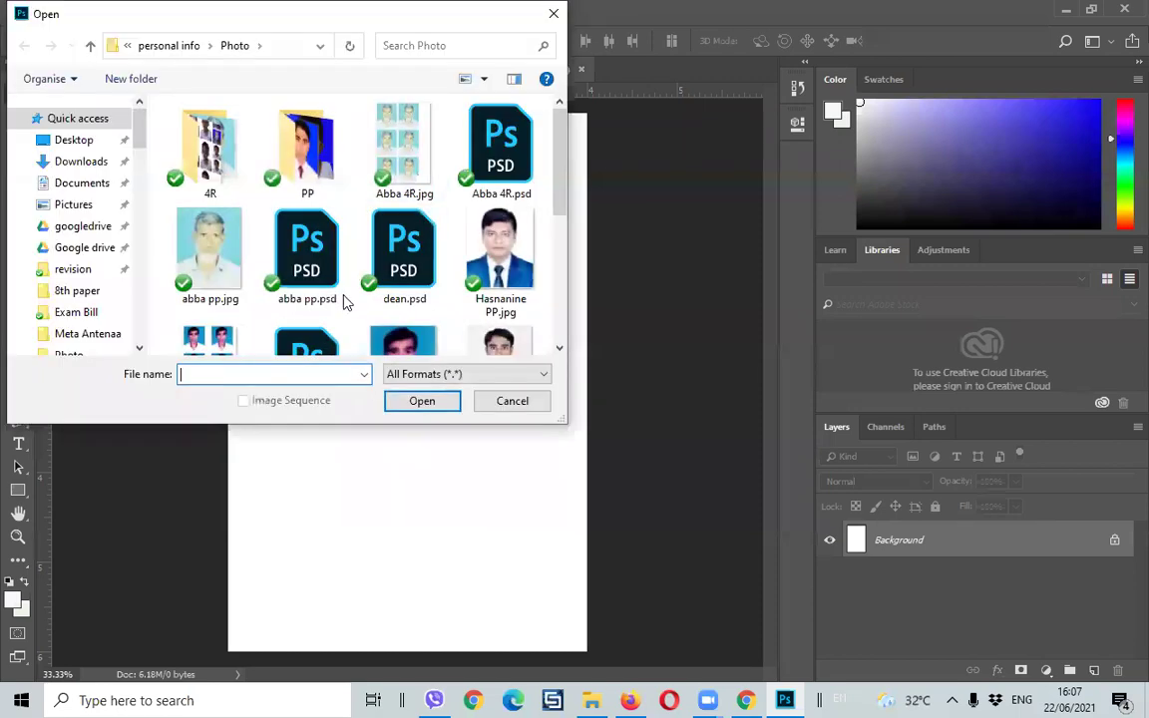
pyautogui.scroll(-2, 344, 300)
pyautogui.doubleClick(499, 284)
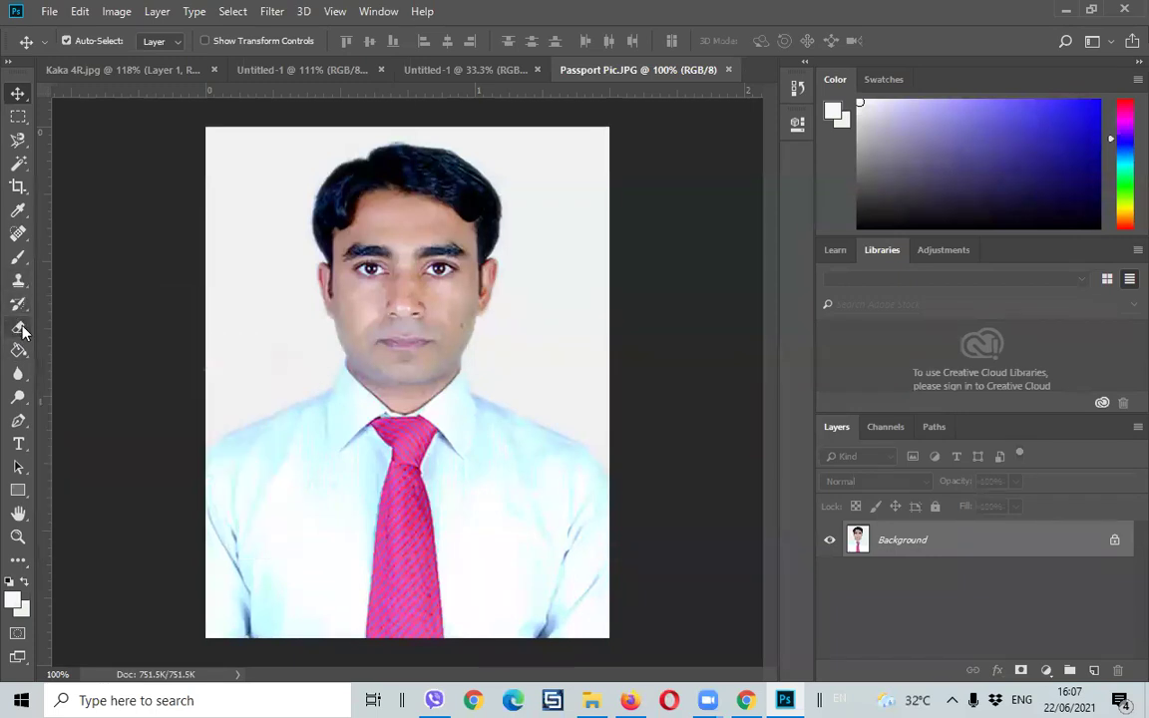
# - Select the Eraser tool with a 12 px brush
pyautogui.click(18, 328)
pyautogui.rightClick(239, 315)
pyautogui.click(342, 351)
pyautogui.click(242, 265)
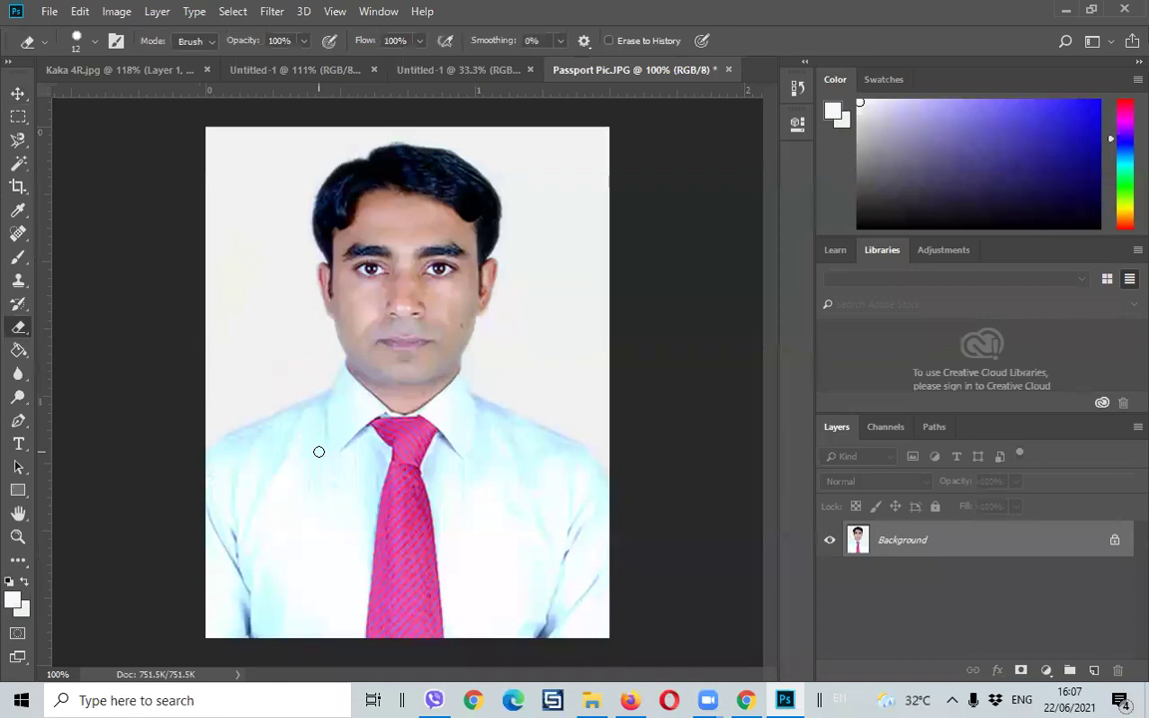
# - Clone-stamp sampled shirt texture over patches of the white shirt, resampling once midway
pyautogui.click(20, 281)
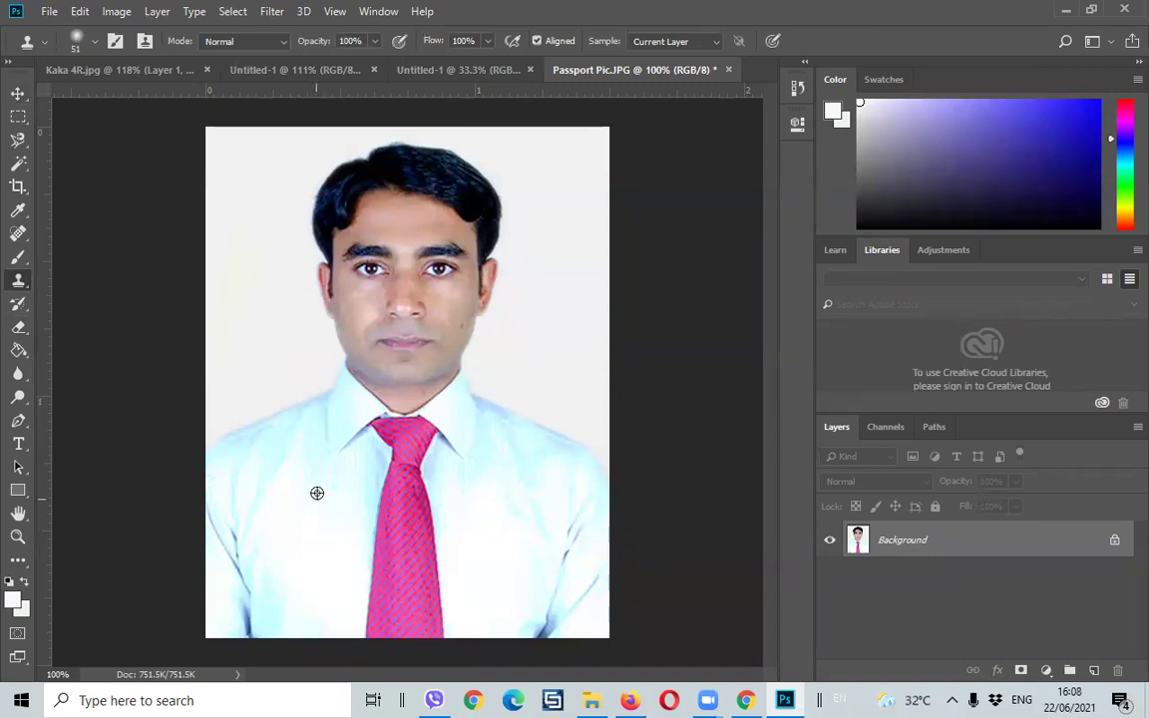
pyautogui.keyDown('alt'); pyautogui.click(322, 544); pyautogui.keyUp('alt')
pyautogui.moveTo(323, 526)
pyautogui.mouseDown()
pyautogui.moveTo(292, 520)
pyautogui.moveTo(333, 533)
pyautogui.moveTo(333, 564)
pyautogui.mouseUp()
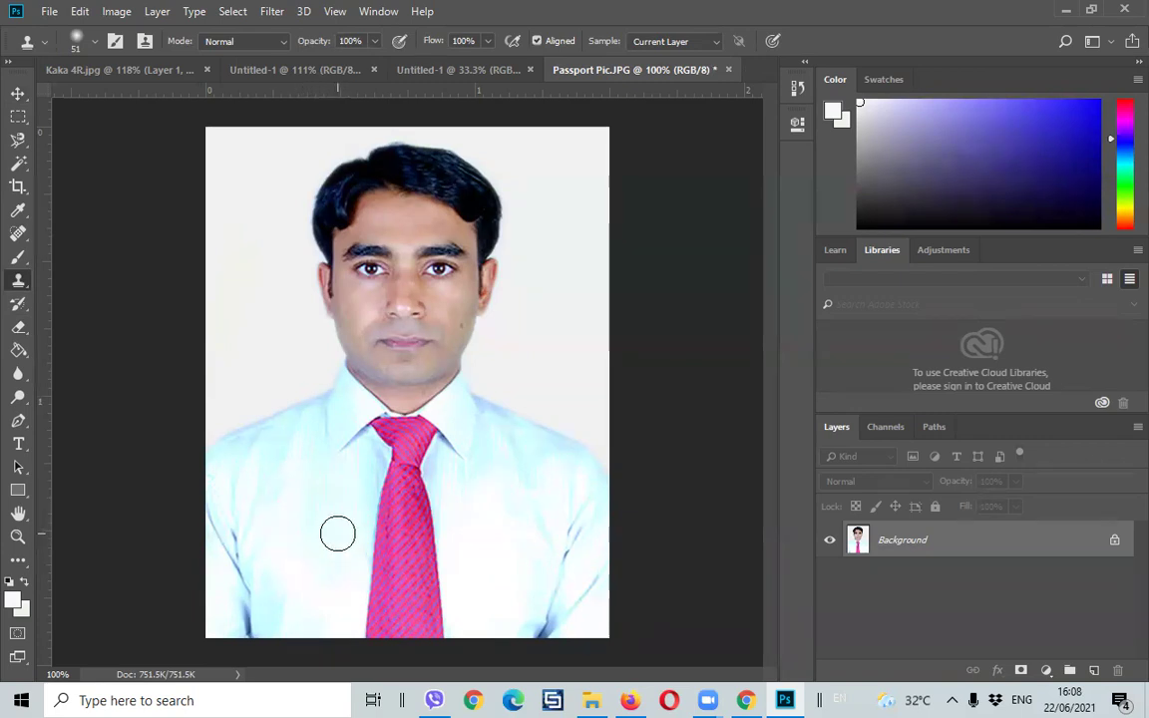
pyautogui.moveTo(282, 520)
pyautogui.mouseDown()
pyautogui.moveTo(278, 566)
pyautogui.moveTo(287, 505)
pyautogui.moveTo(342, 599)
pyautogui.moveTo(308, 587)
pyautogui.moveTo(351, 582)
pyautogui.mouseUp()
pyautogui.moveTo(478, 486); pyautogui.dragTo(494, 458)
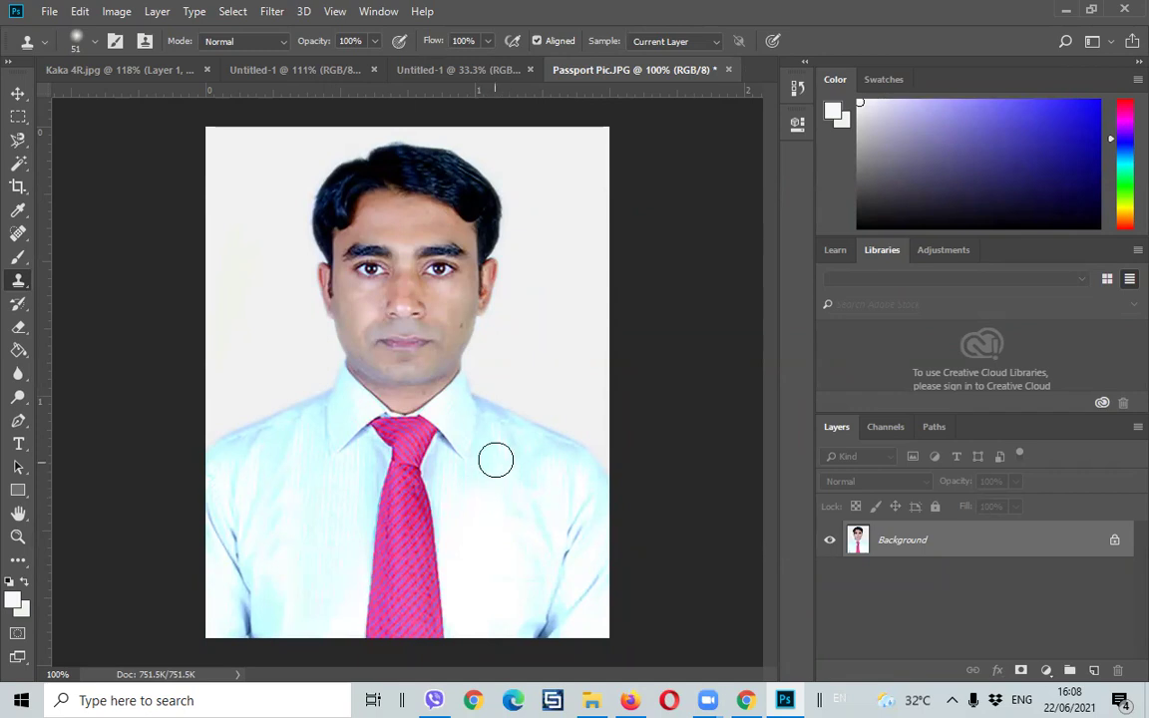
pyautogui.keyDown('alt'); pyautogui.click(496, 450); pyautogui.keyUp('alt')
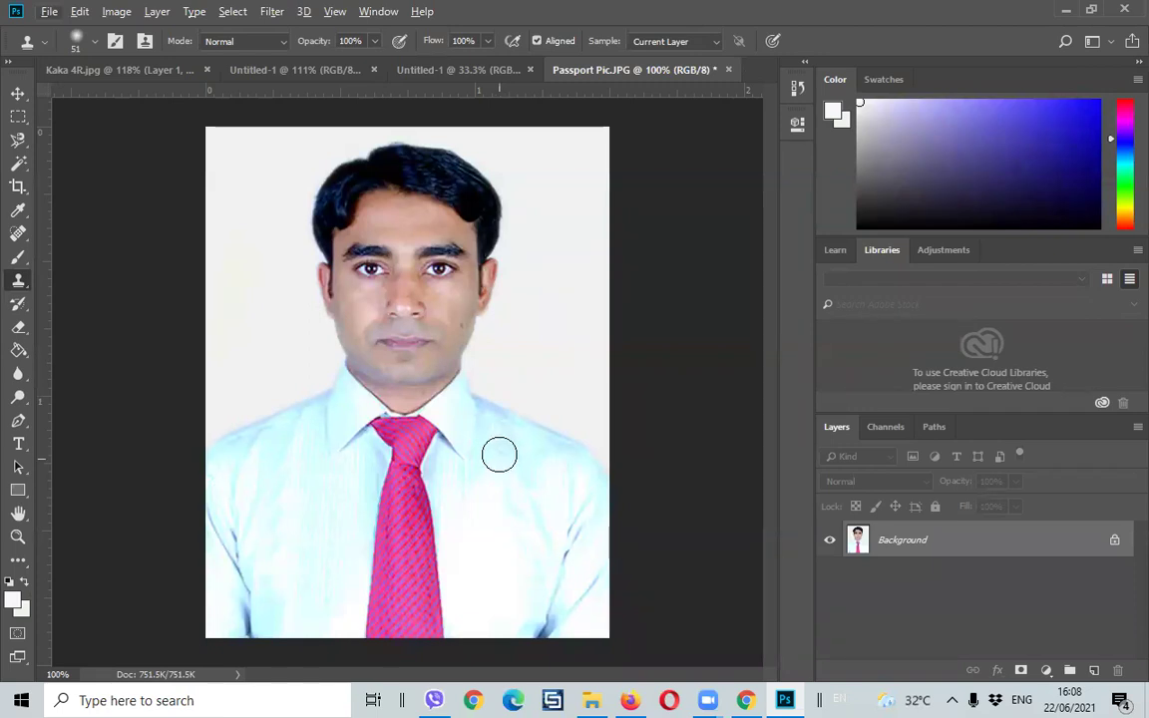
pyautogui.press('alt')
pyautogui.keyDown('alt'); pyautogui.click(505, 441); pyautogui.keyUp('alt')
pyautogui.moveTo(482, 529); pyautogui.dragTo(468, 556)
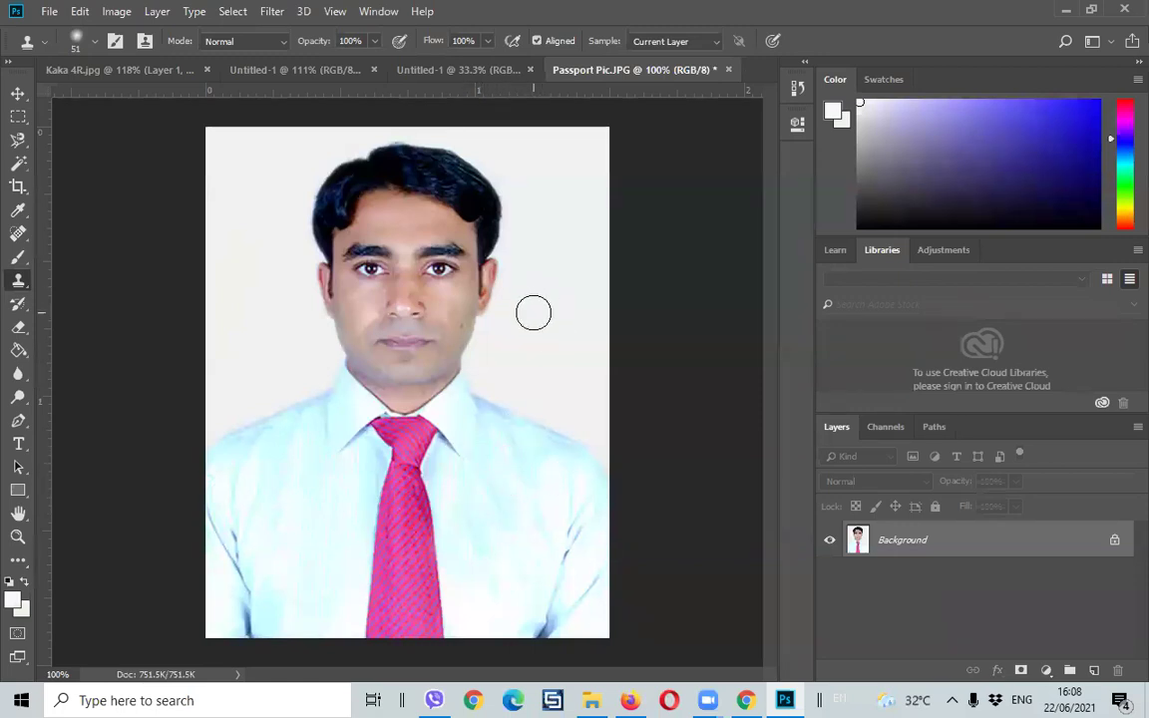
pyautogui.click(17, 93)
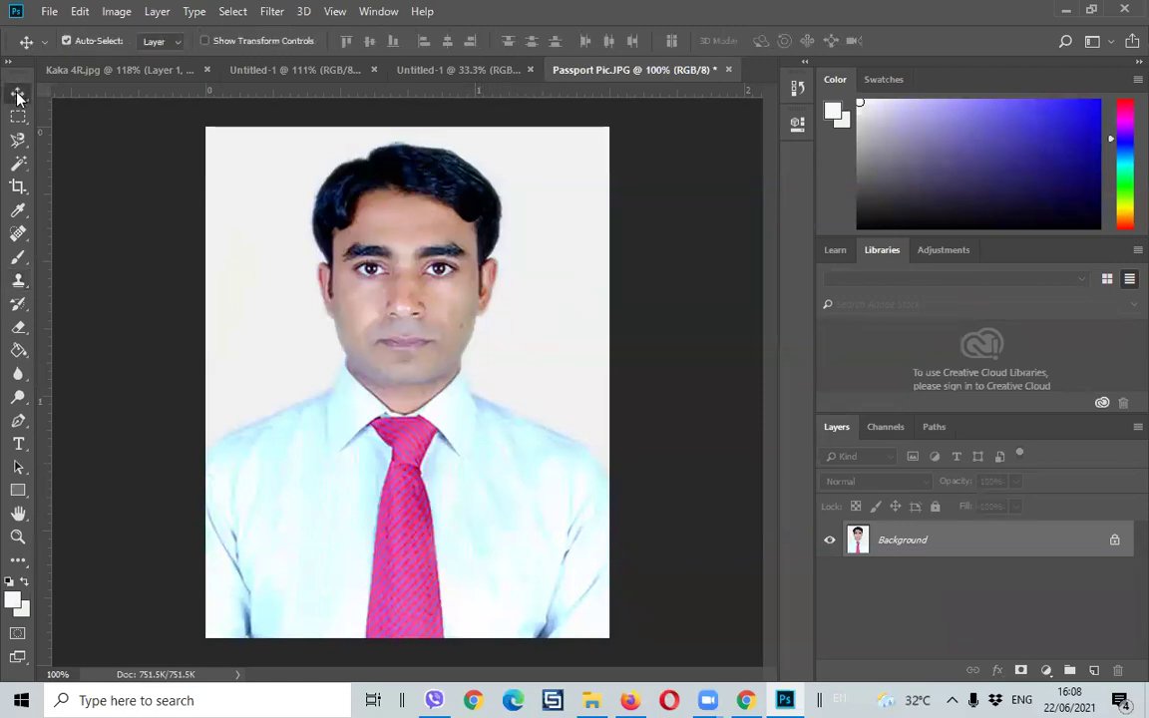
# - Select the white background and apply a content-aware fill in Soft Light mode, then deselect
pyautogui.click(19, 163)
pyautogui.click(255, 303)
pyautogui.hotkey('shift', 'F5')
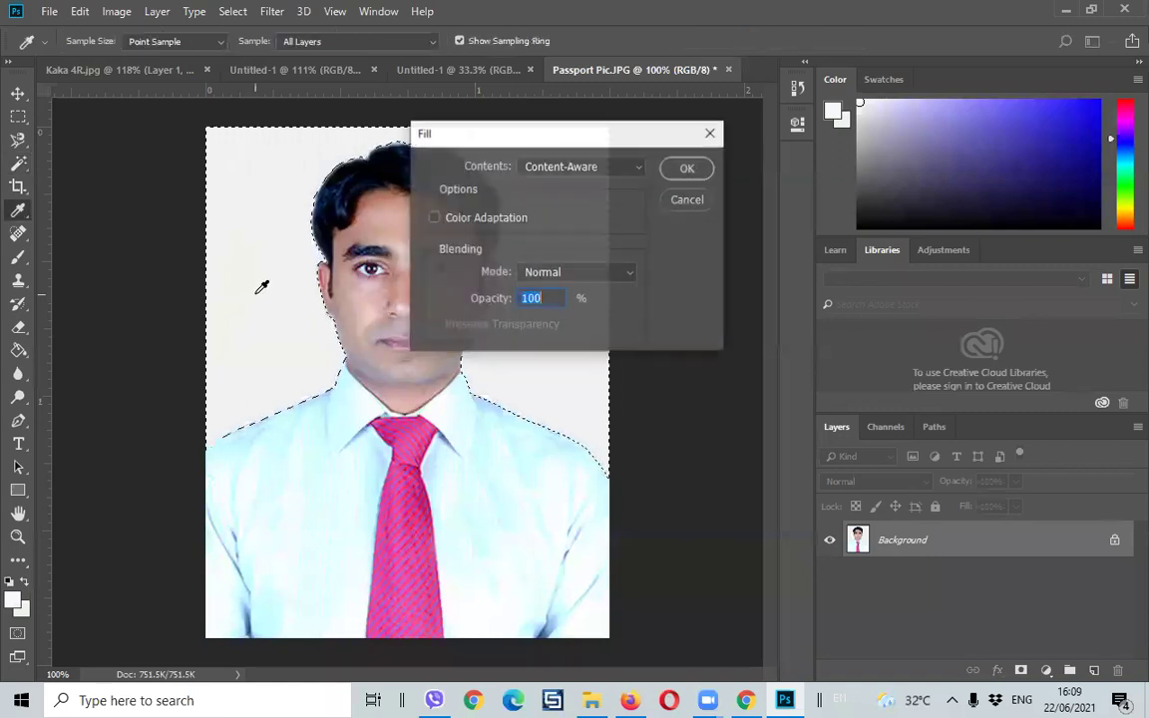
pyautogui.click(623, 272)
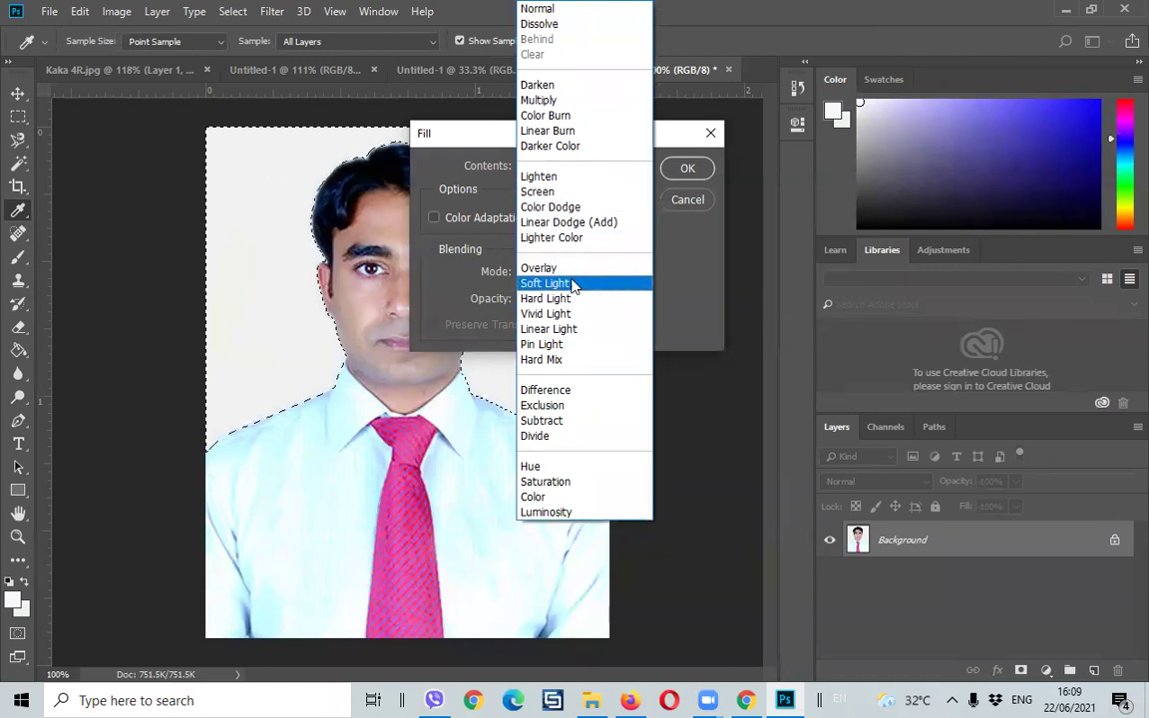
pyautogui.click(555, 286)
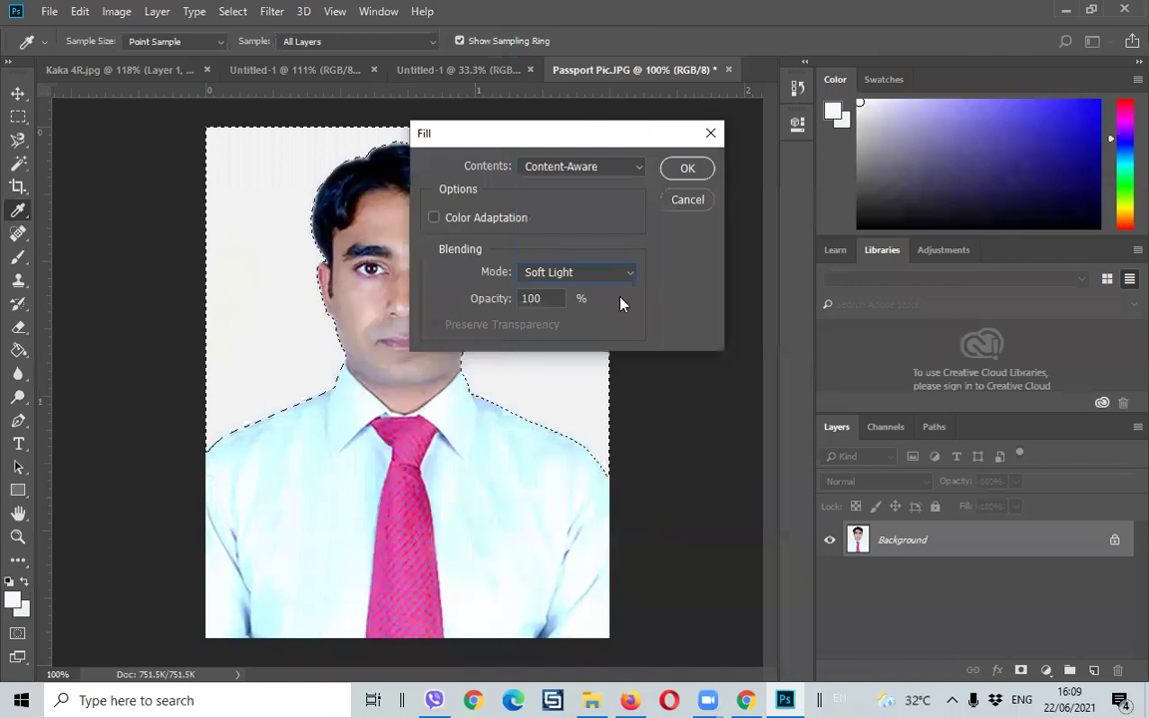
pyautogui.click(687, 167)
pyautogui.hotkey('ctrl', 'd')
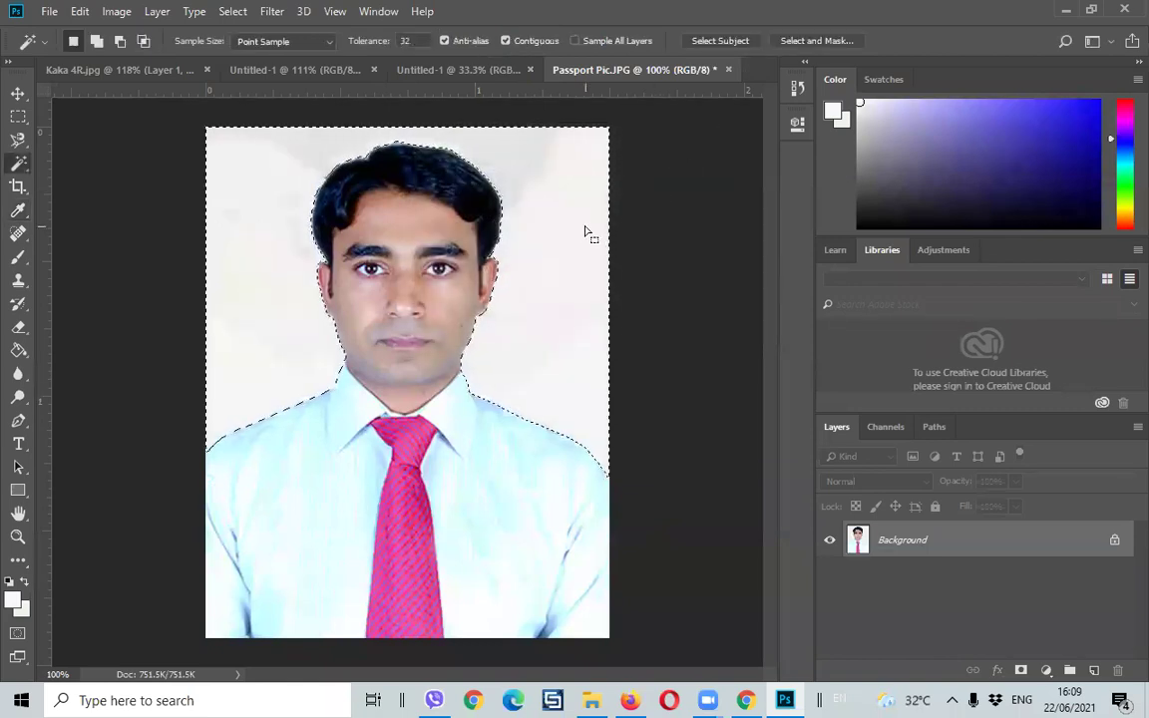
# - Reselect the background, back out of a second fill, and drag with the Move tool
pyautogui.click(244, 232)
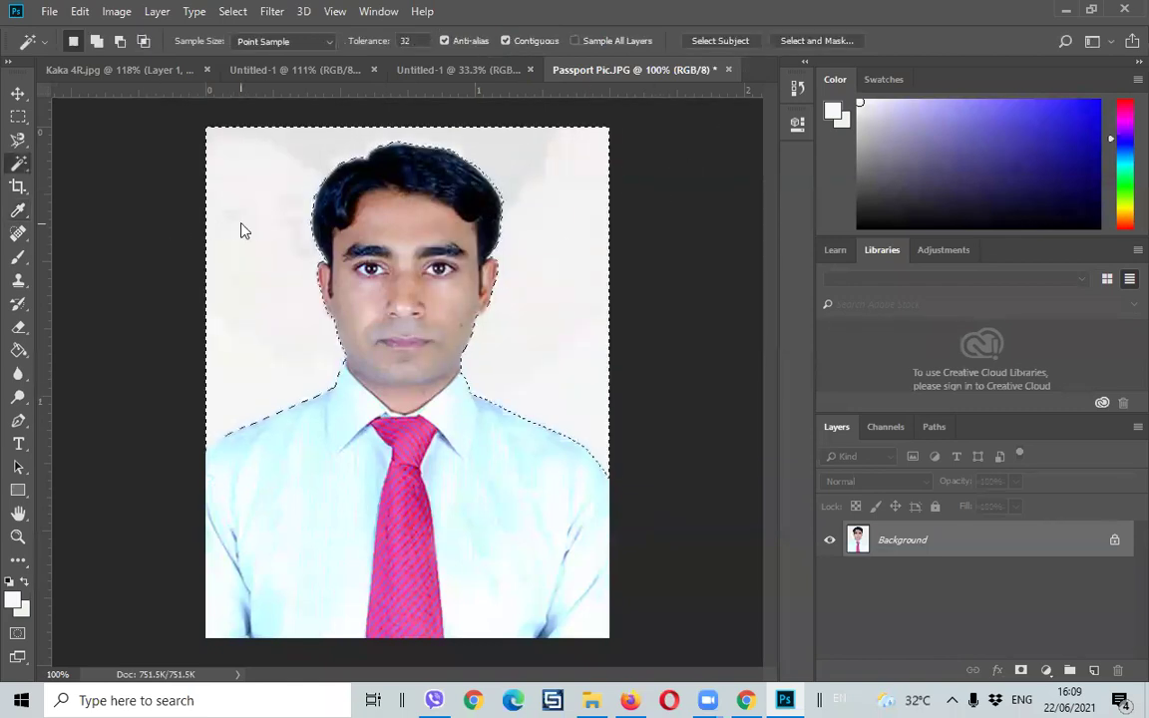
pyautogui.hotkey('shift', 'F5')
pyautogui.press('Return')
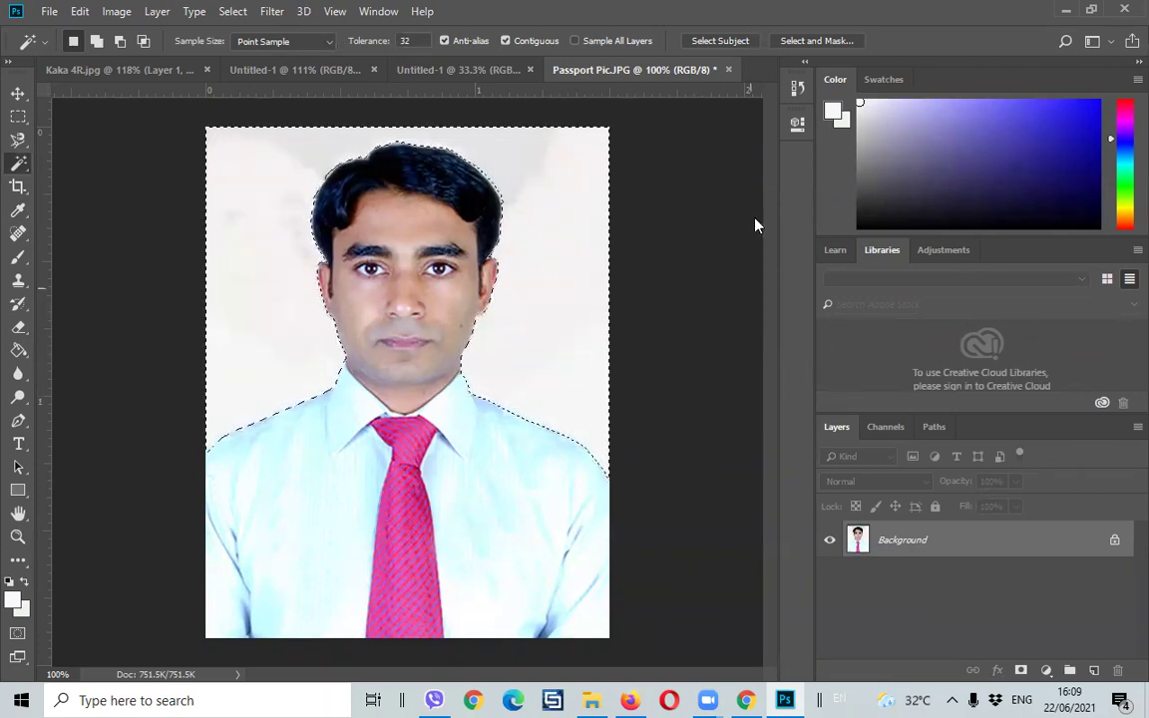
pyautogui.click(17, 94)
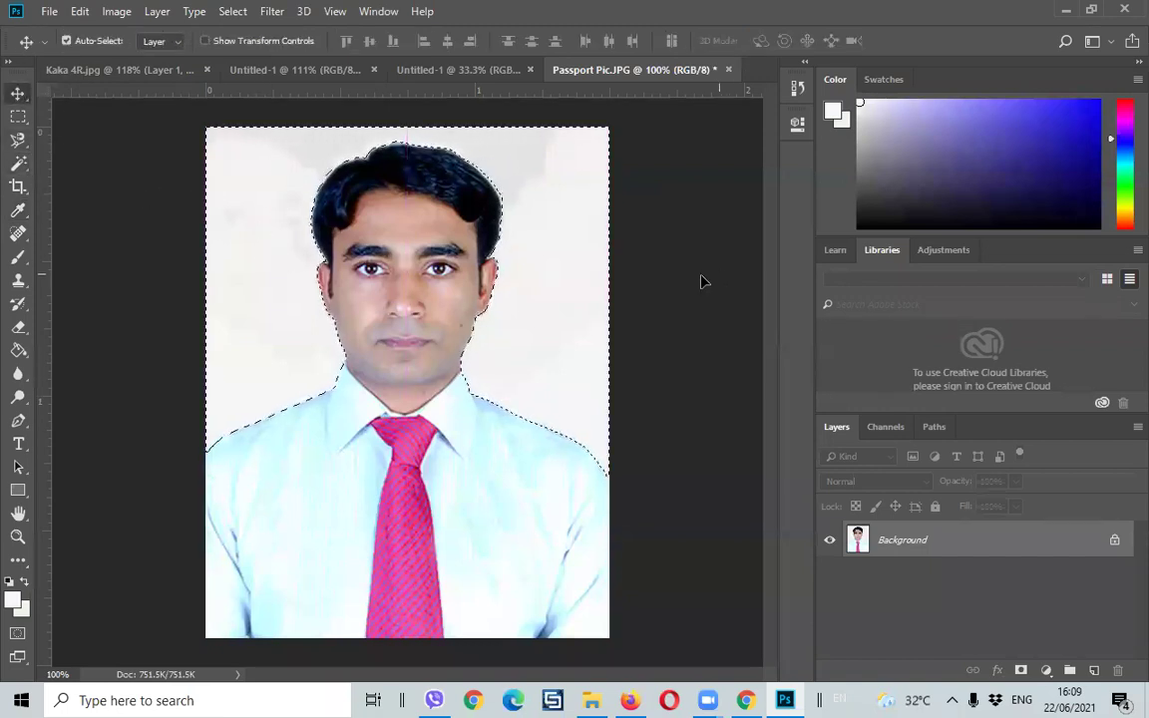
pyautogui.moveTo(579, 312); pyautogui.dragTo(58, 320)
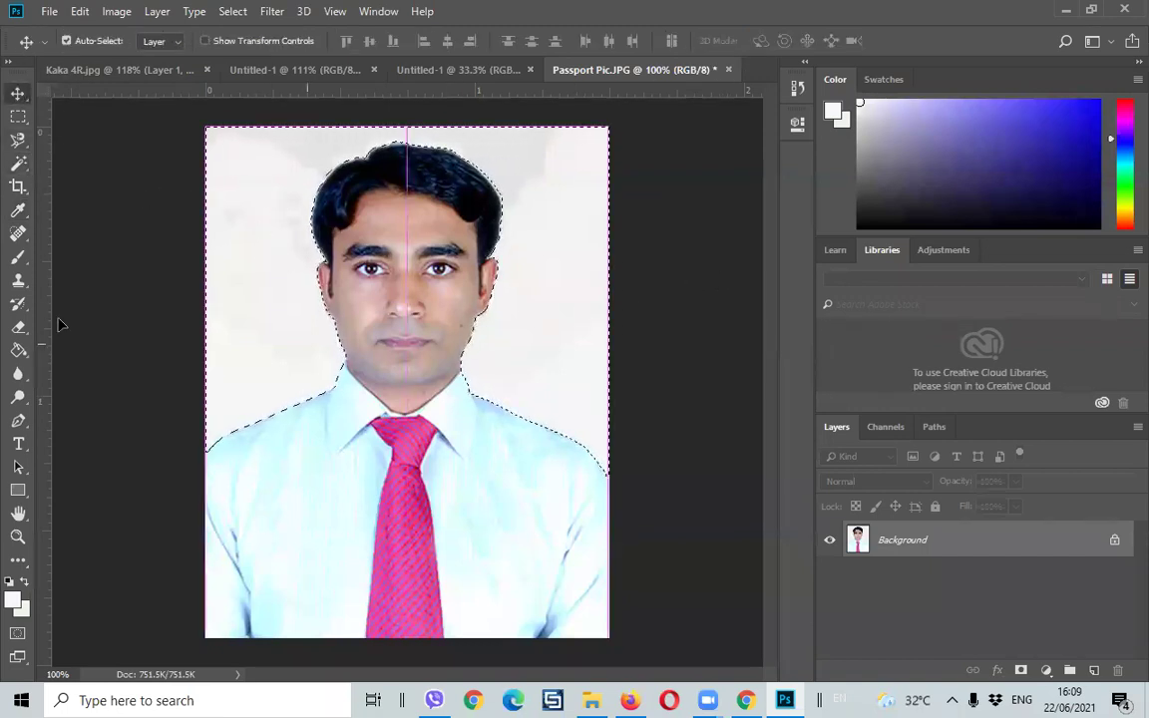
# - Cycle through several tools and clear the remaining background selection
pyautogui.click(16, 273)
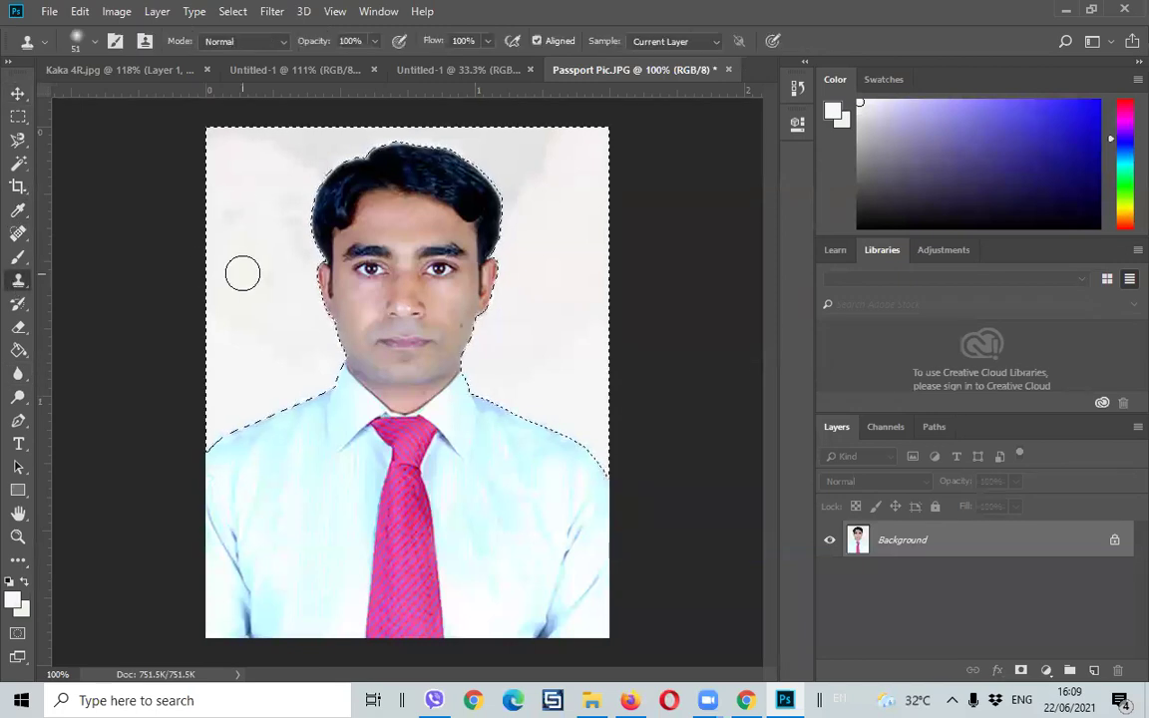
pyautogui.click(18, 209)
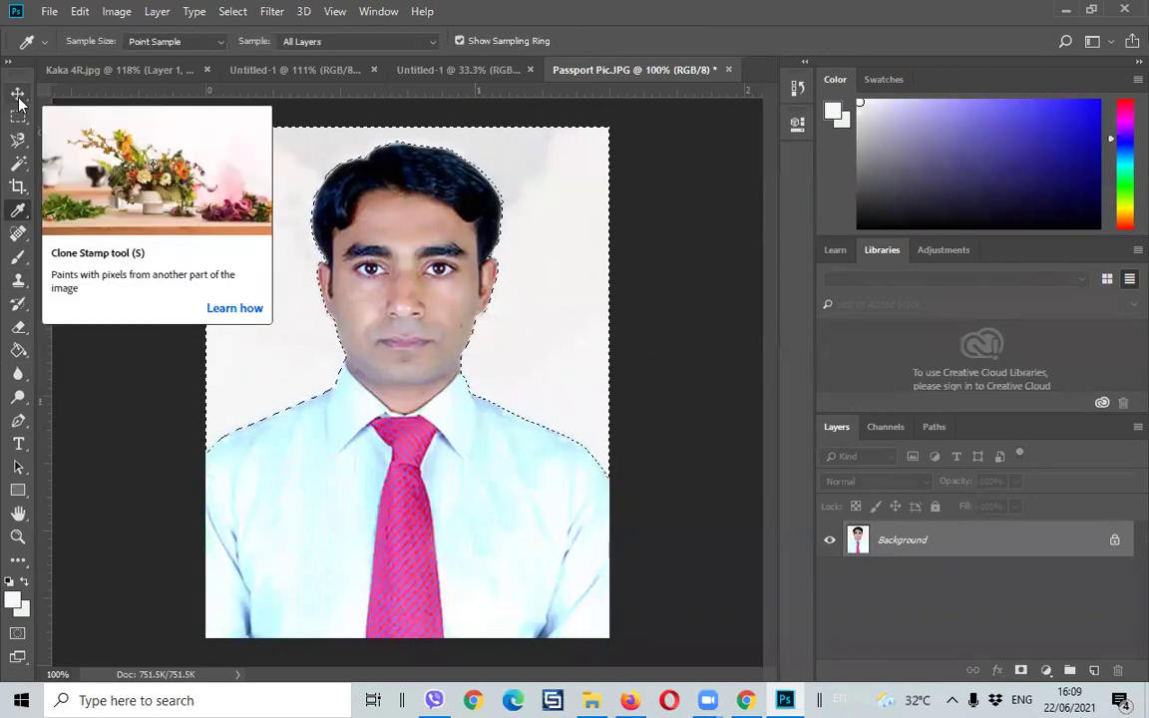
pyautogui.click(18, 94)
pyautogui.click(18, 115)
pyautogui.click(277, 192)
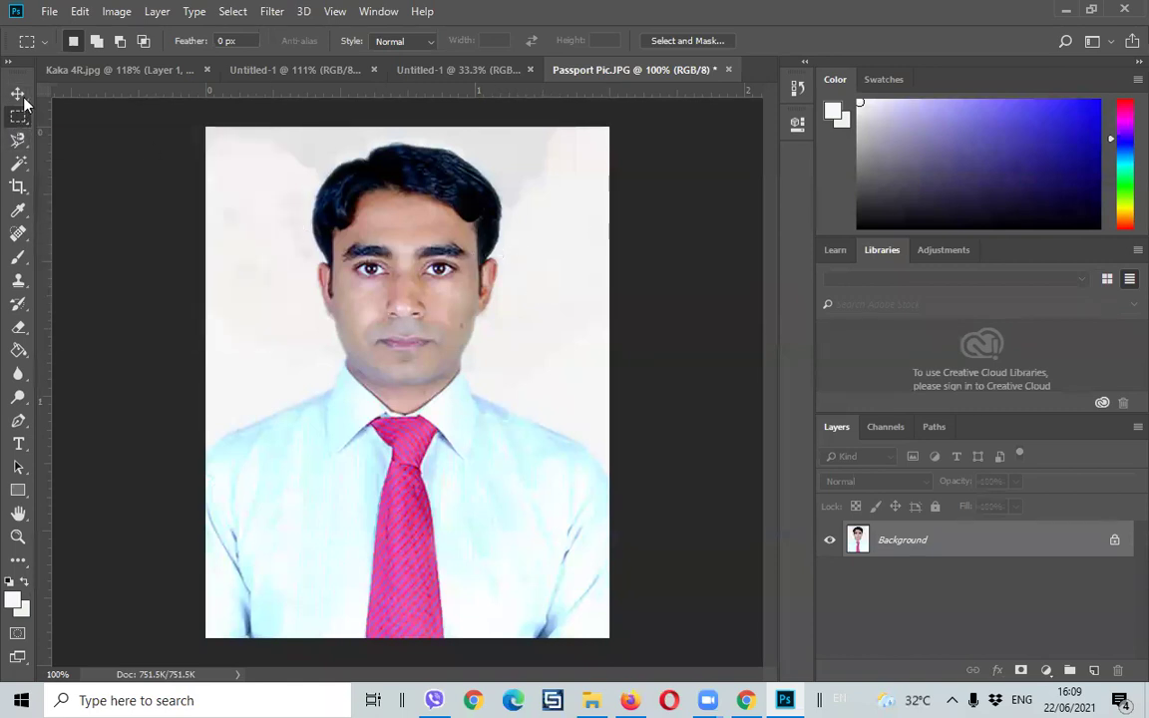
pyautogui.click(20, 95)
pyautogui.moveTo(443, 300); pyautogui.dragTo(379, 230)
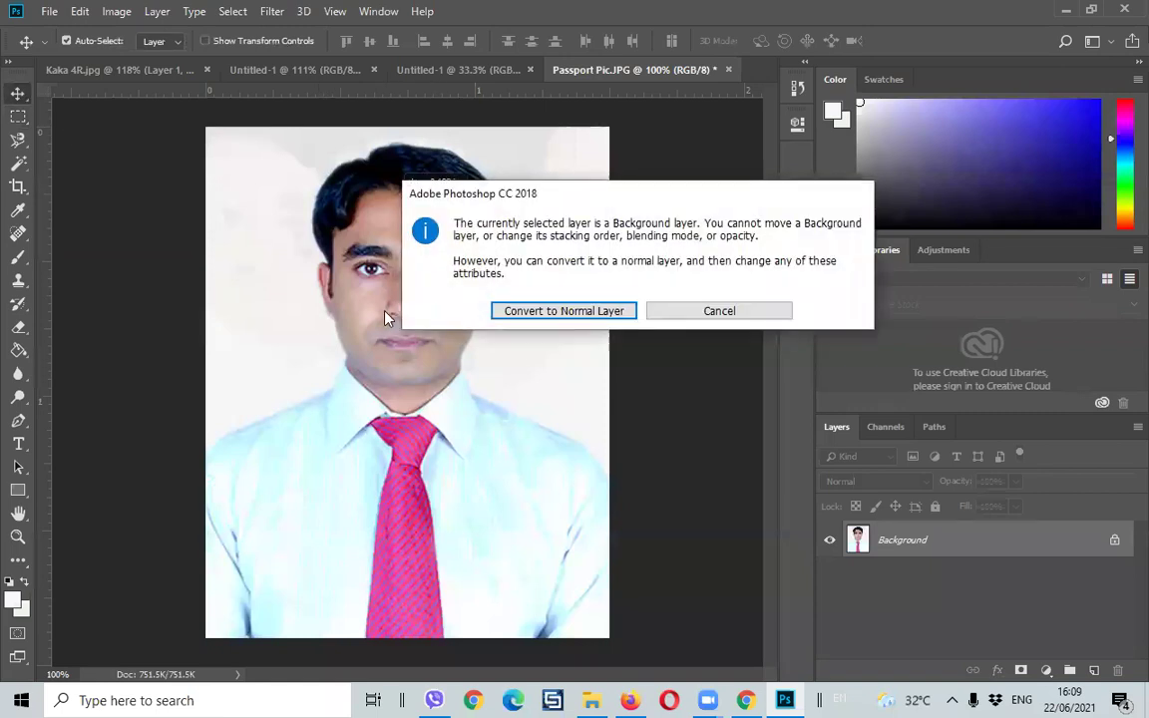
pyautogui.click(604, 311)
pyautogui.moveTo(603, 315)
pyautogui.mouseDown()
pyautogui.moveTo(400, 328)
pyautogui.moveTo(523, 411)
pyautogui.moveTo(402, 343)
pyautogui.moveTo(480, 366)
pyautogui.moveTo(502, 435)
pyautogui.moveTo(480, 446)
pyautogui.moveTo(490, 436)
pyautogui.moveTo(489, 460)
pyautogui.moveTo(495, 436)
pyautogui.moveTo(499, 451)
pyautogui.mouseUp()
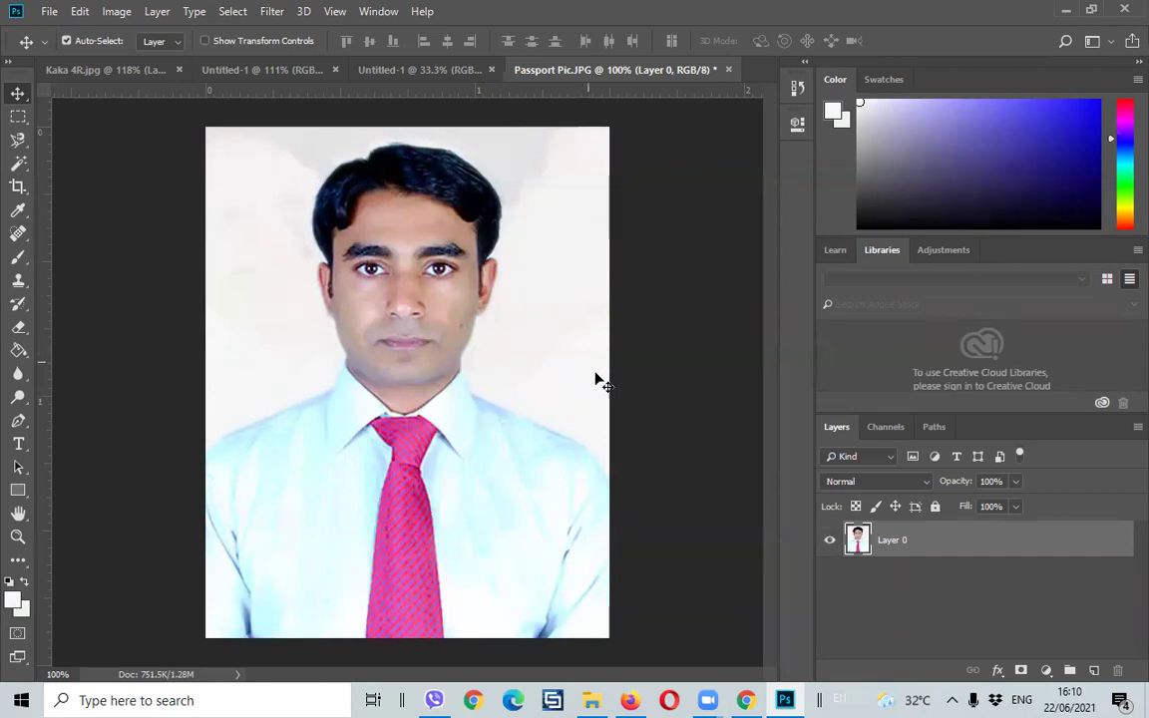
pyautogui.click(830, 541)
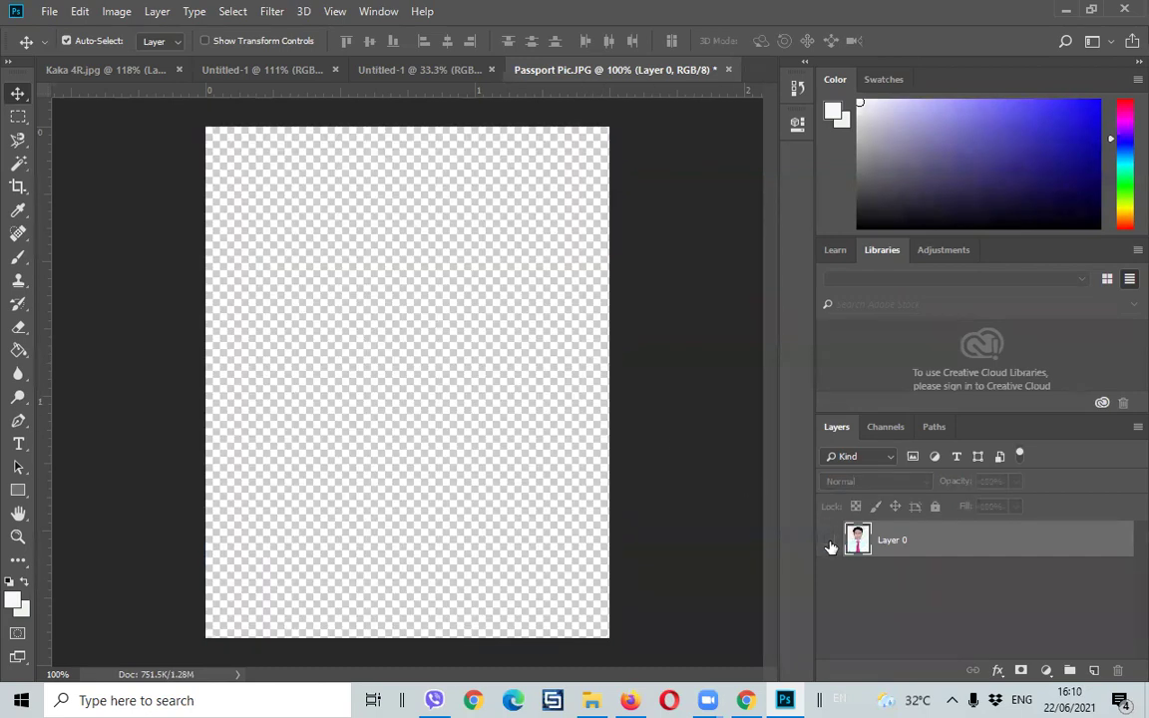
pyautogui.click(831, 544)
pyautogui.click(831, 543)
pyautogui.click(831, 543)
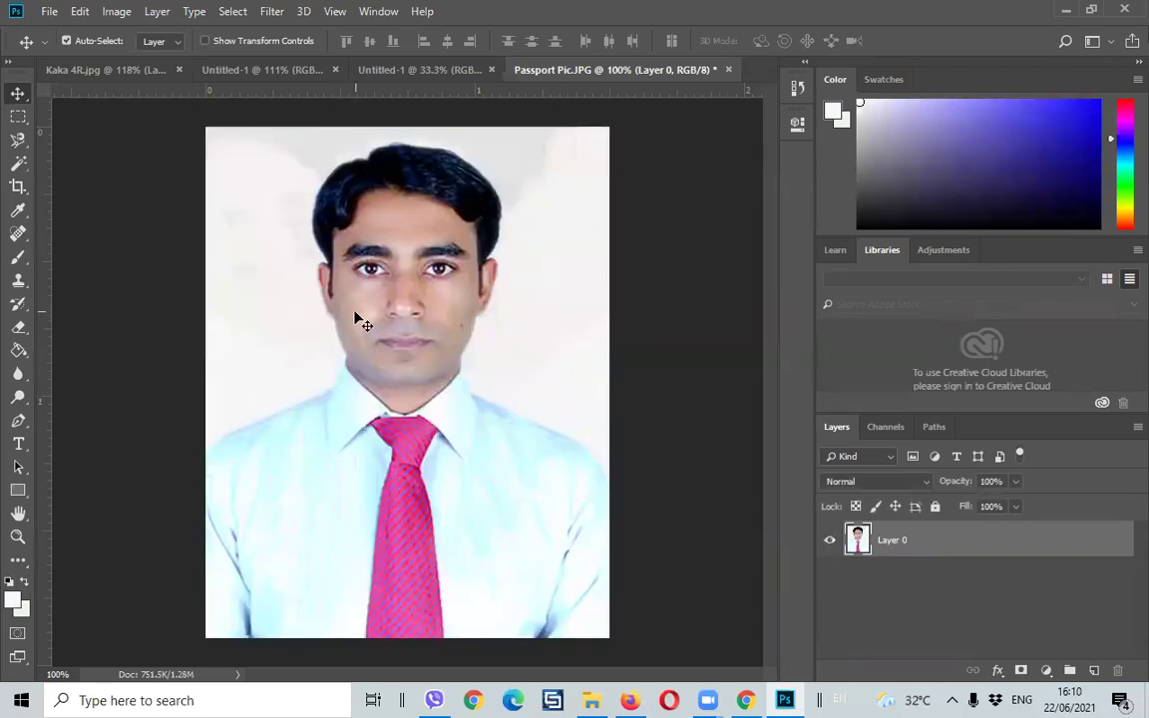
pyautogui.hotkey('ctrl', 'shift', 'e')
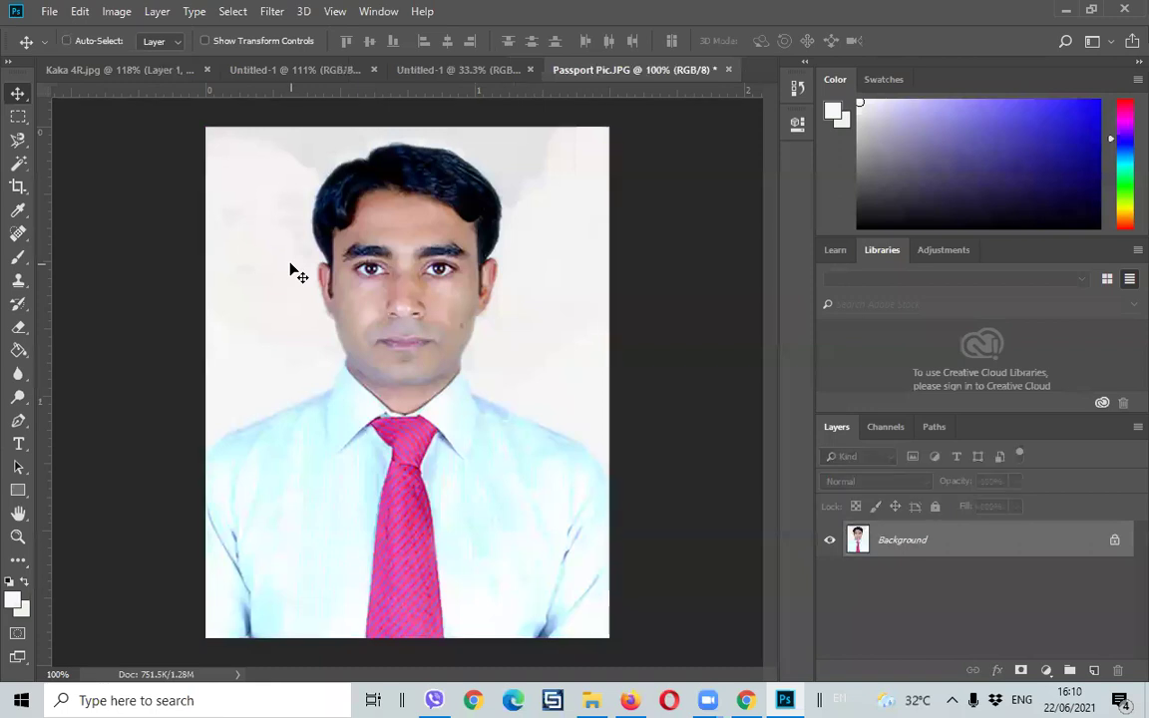
# - Discard the unsaved edits and reopen the original Passport Pic.JPG
pyautogui.click(728, 71)
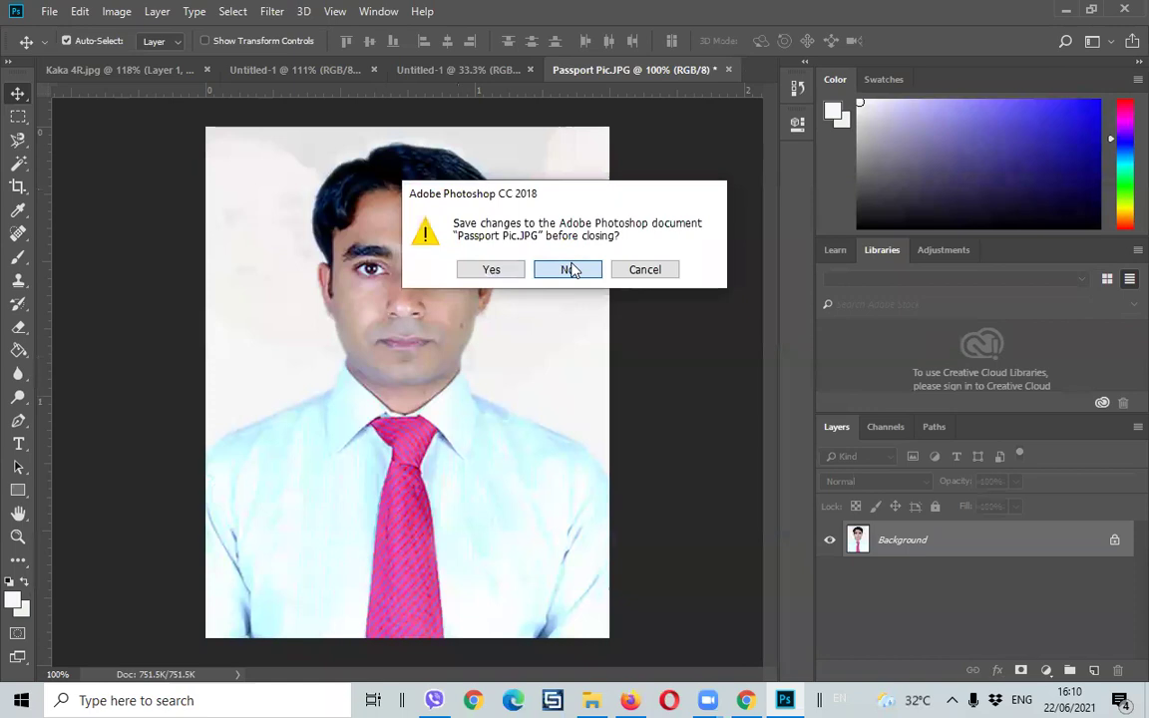
pyautogui.click(569, 267)
pyautogui.click(49, 11)
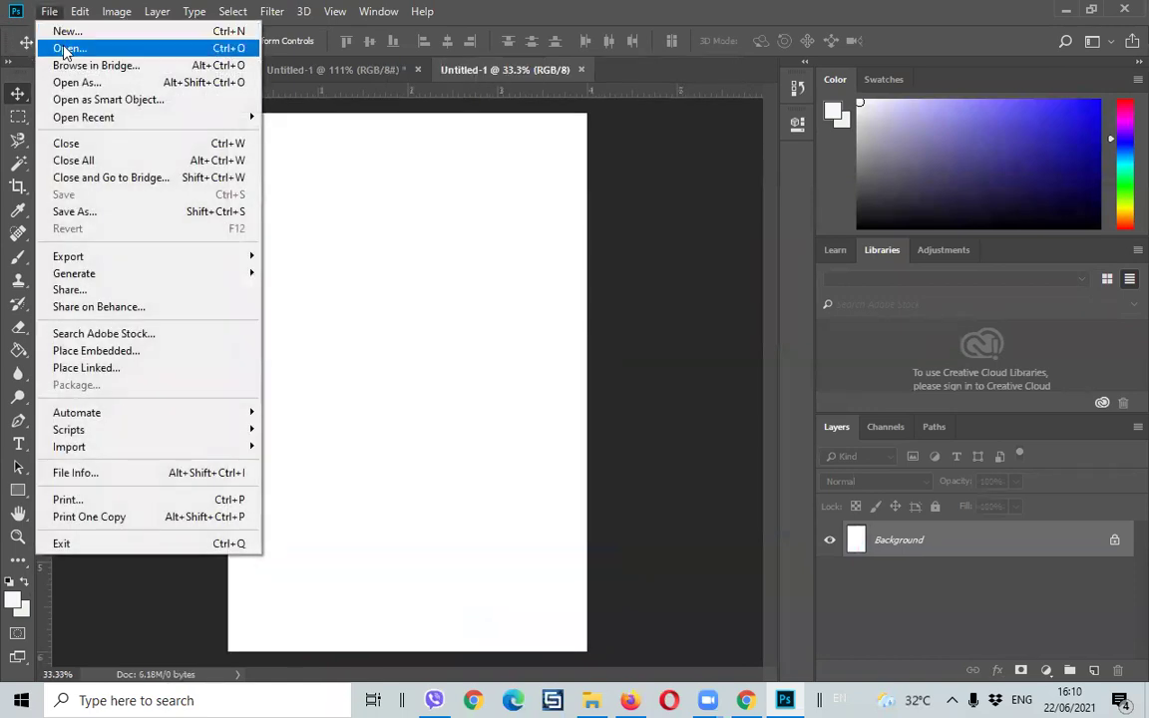
pyautogui.click(60, 47)
pyautogui.scroll(-1, 409, 281)
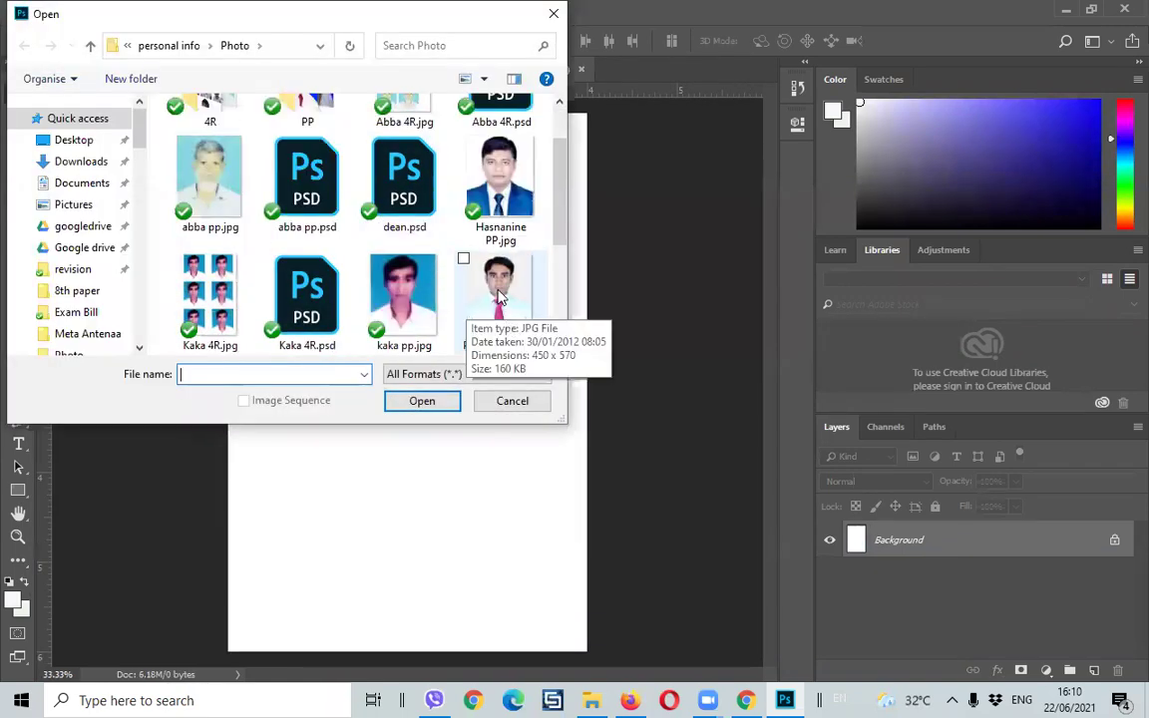
pyautogui.doubleClick(498, 299)
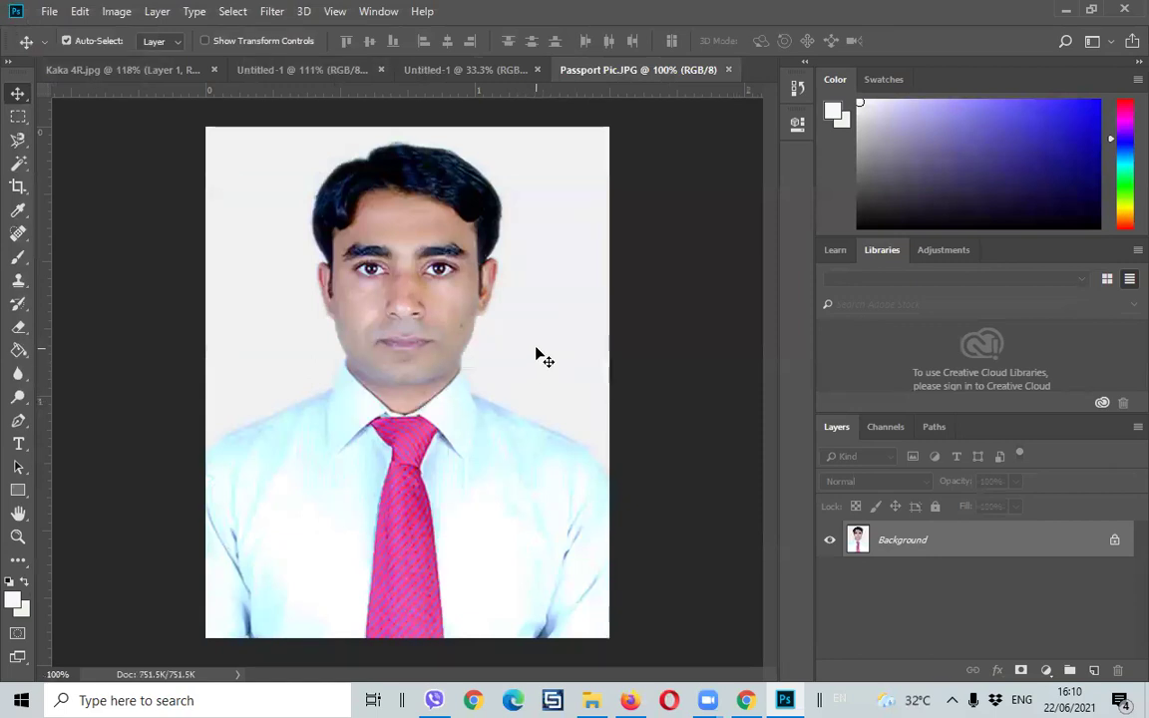
# - Paste the whole passport photo onto Untitled-1 and toggle layer visibility to check it
pyautogui.hotkey('ctrl', 'a')
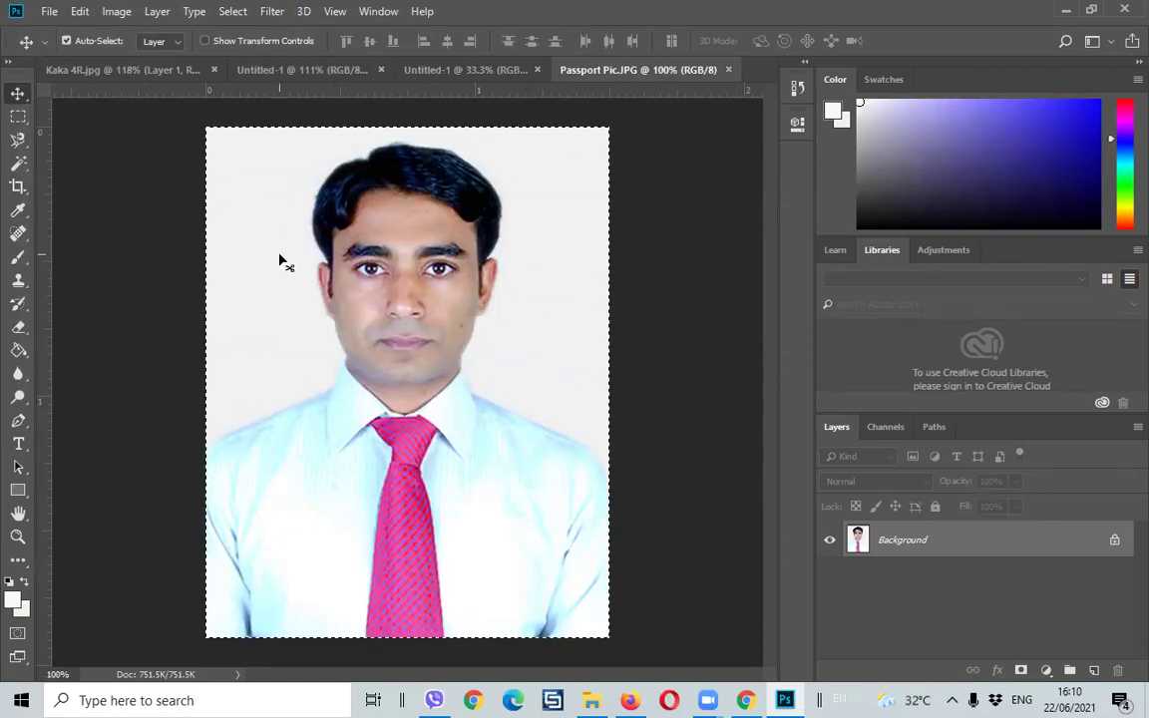
pyautogui.click(424, 72)
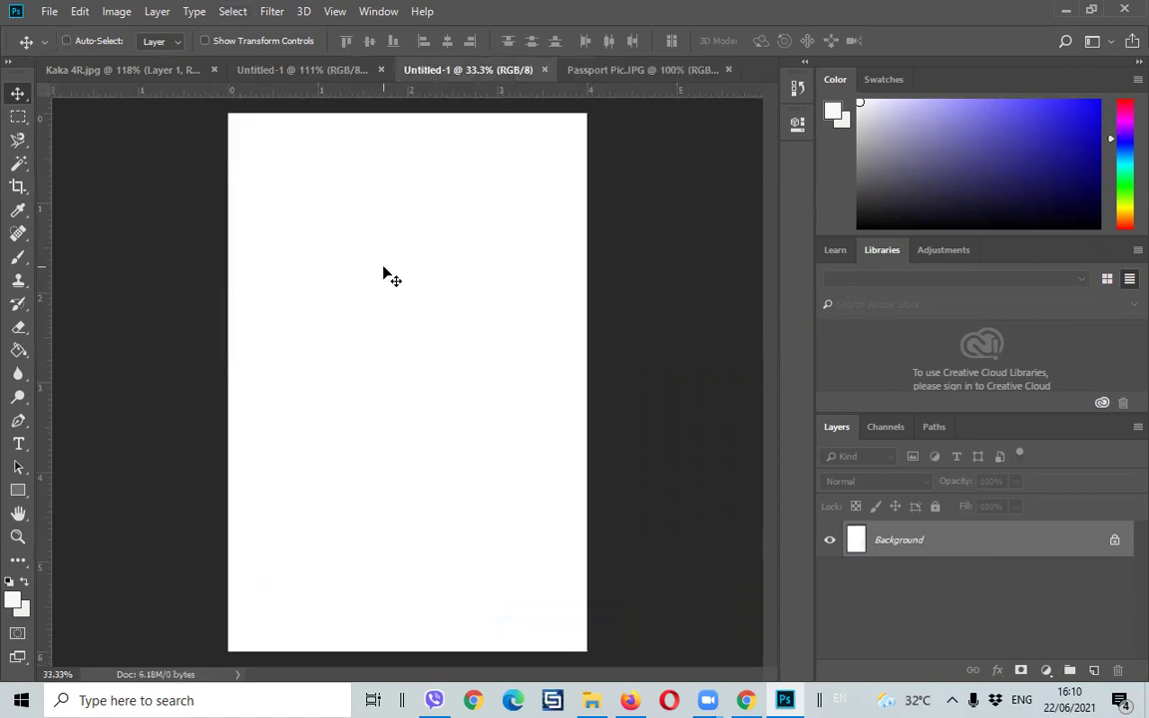
pyautogui.hotkey('ctrl', 'v')
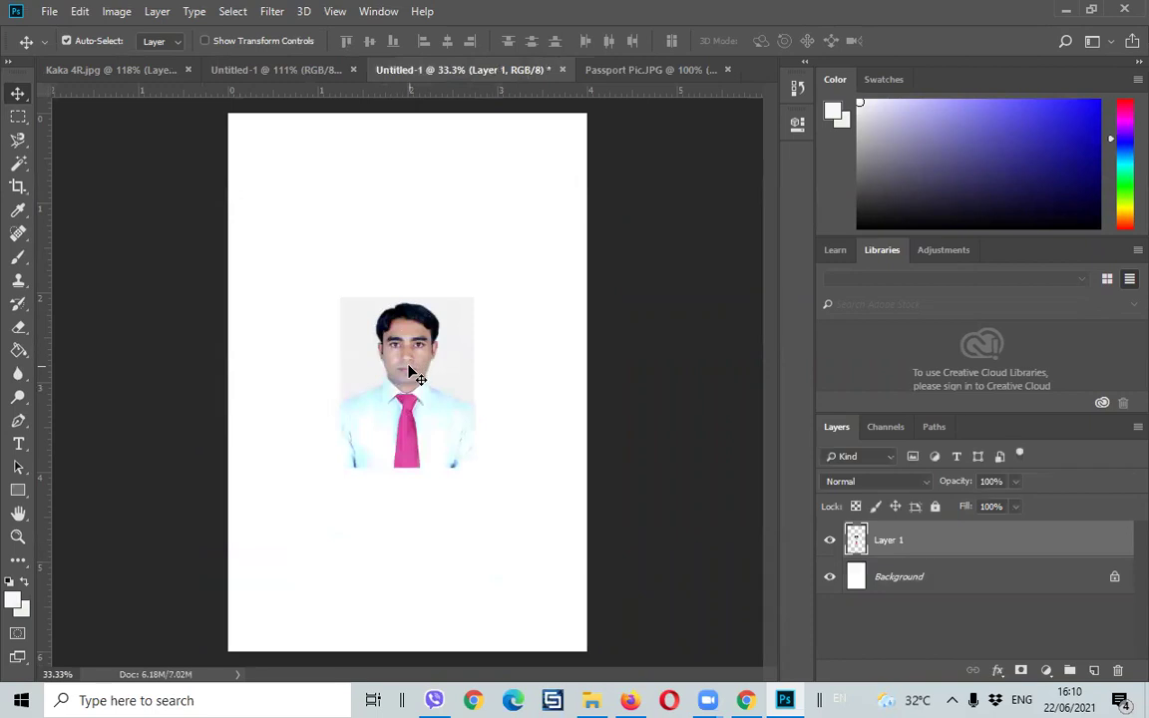
pyautogui.rightClick(410, 363)
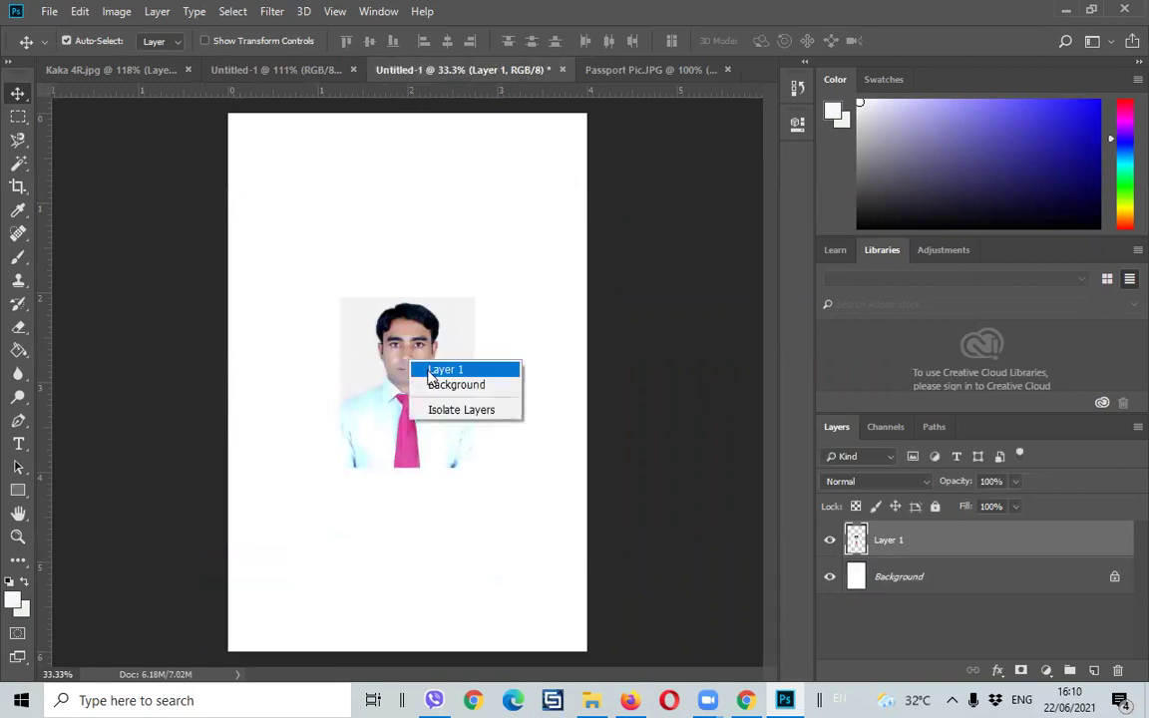
pyautogui.click(896, 588)
pyautogui.click(829, 579)
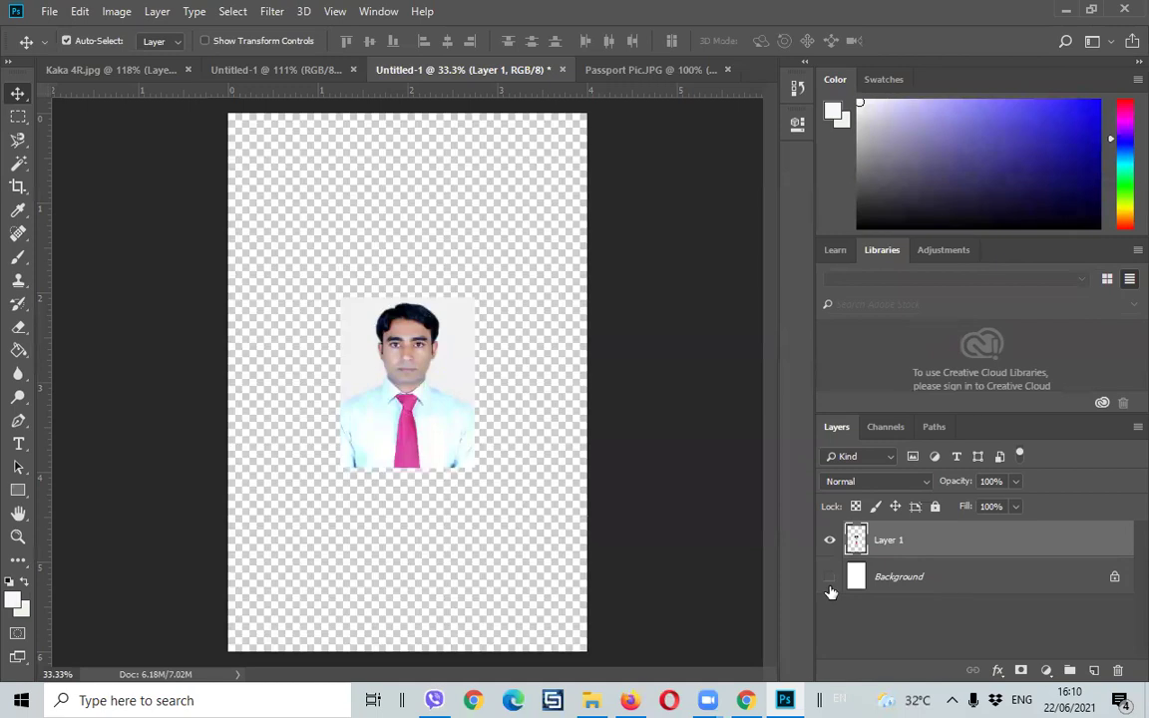
pyautogui.click(829, 577)
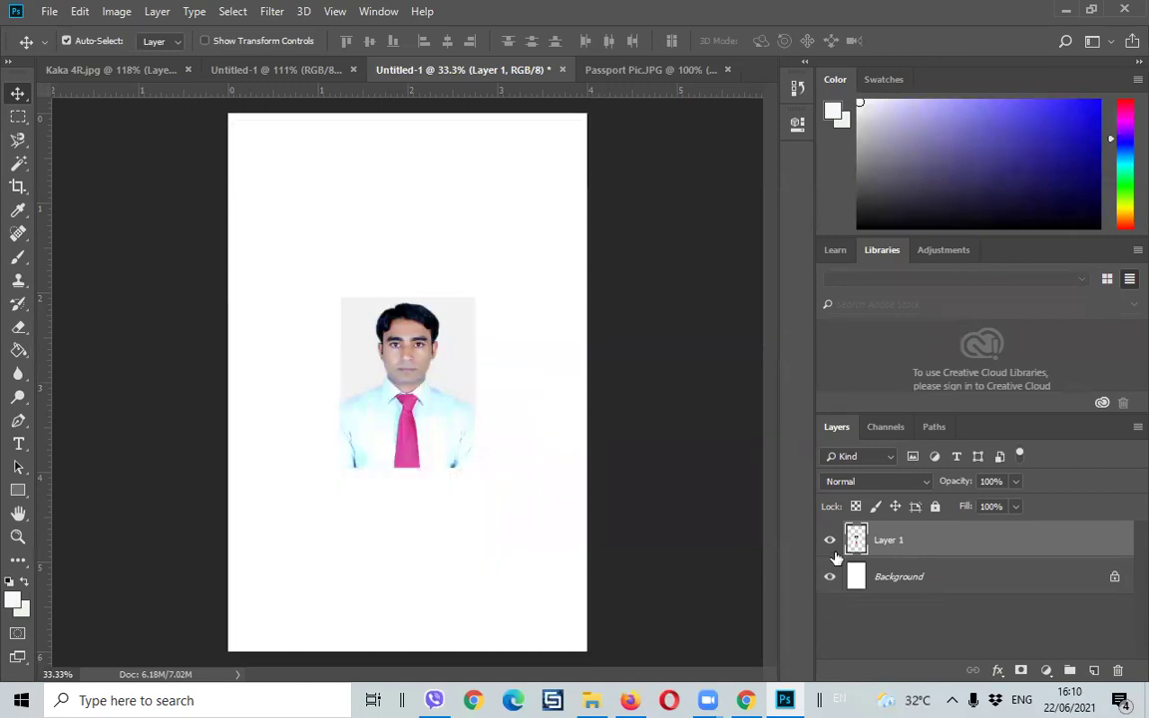
pyautogui.click(828, 540)
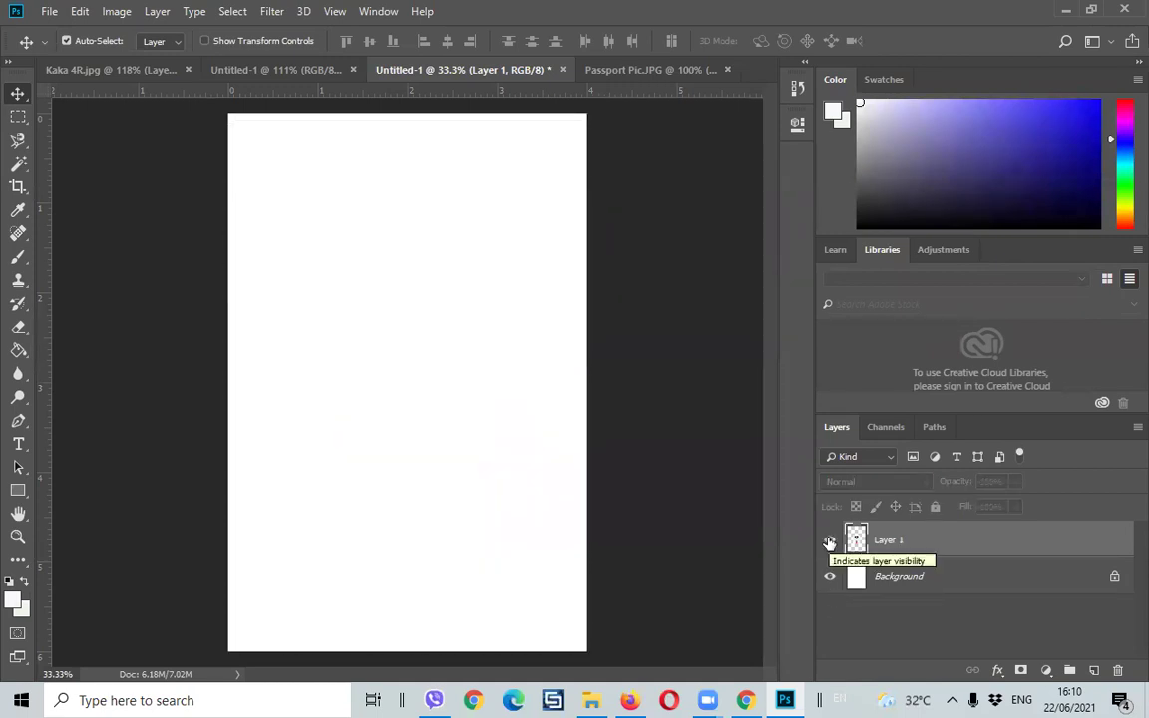
pyautogui.click(829, 541)
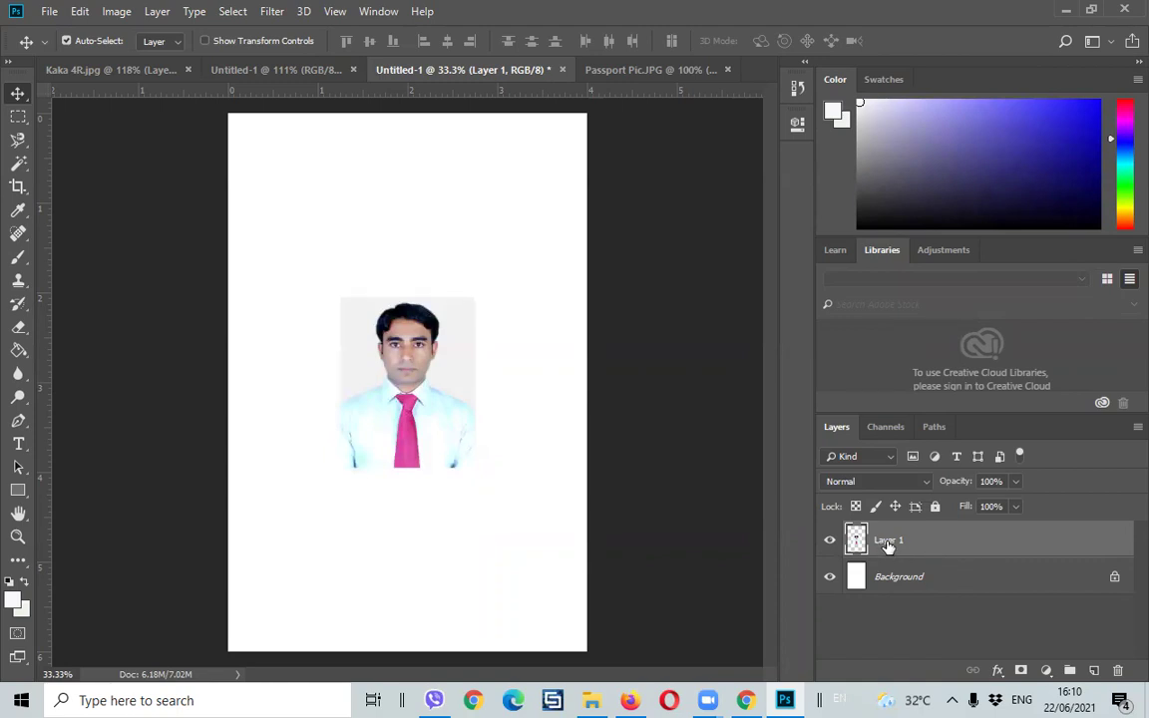
# - Place Layer 1 at the top-left and a duplicate at the top-right of the sheet
pyautogui.rightClick(392, 378)
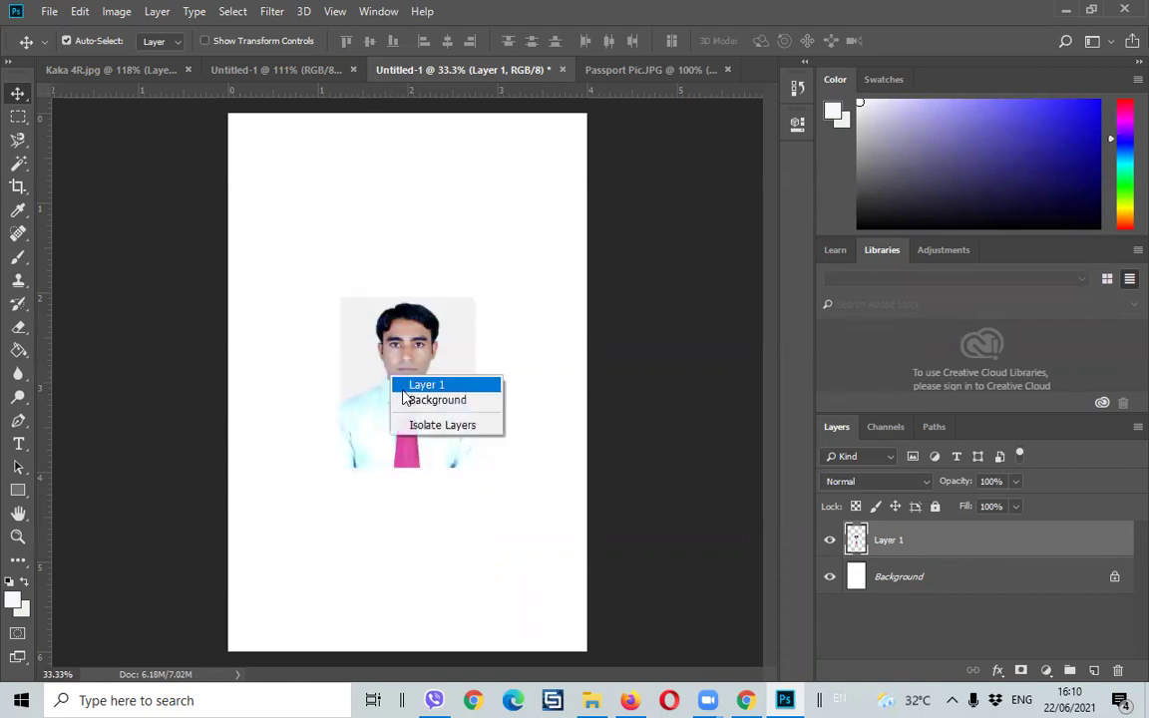
pyautogui.click(404, 389)
pyautogui.moveTo(409, 388); pyautogui.dragTo(297, 205)
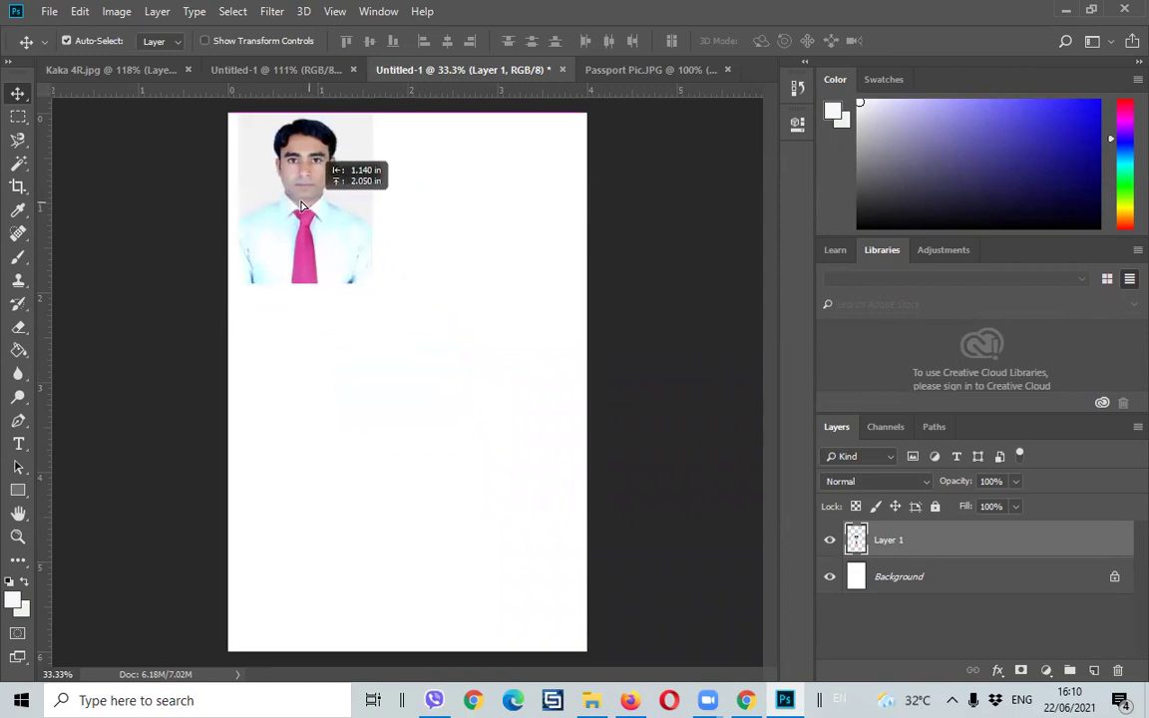
pyautogui.rightClick(463, 277)
pyautogui.click(435, 271)
pyautogui.moveTo(324, 149); pyautogui.dragTo(470, 197)
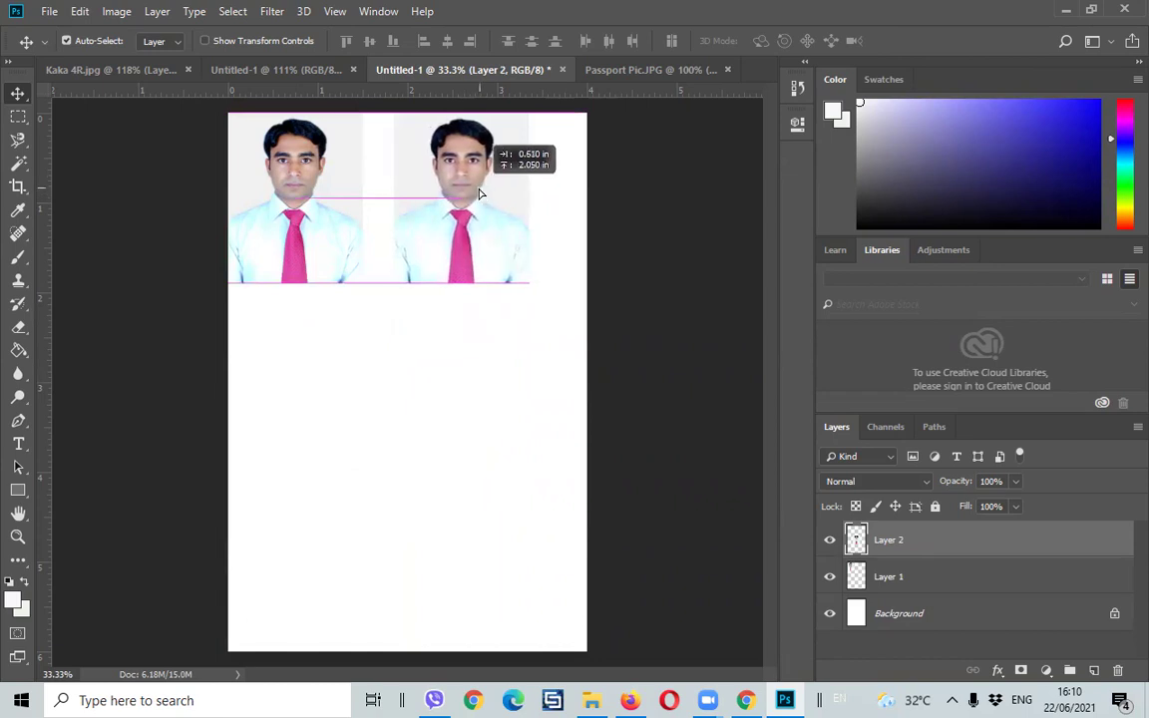
pyautogui.moveTo(471, 197)
pyautogui.mouseDown()
pyautogui.moveTo(490, 196)
pyautogui.moveTo(332, 372)
pyautogui.mouseUp()
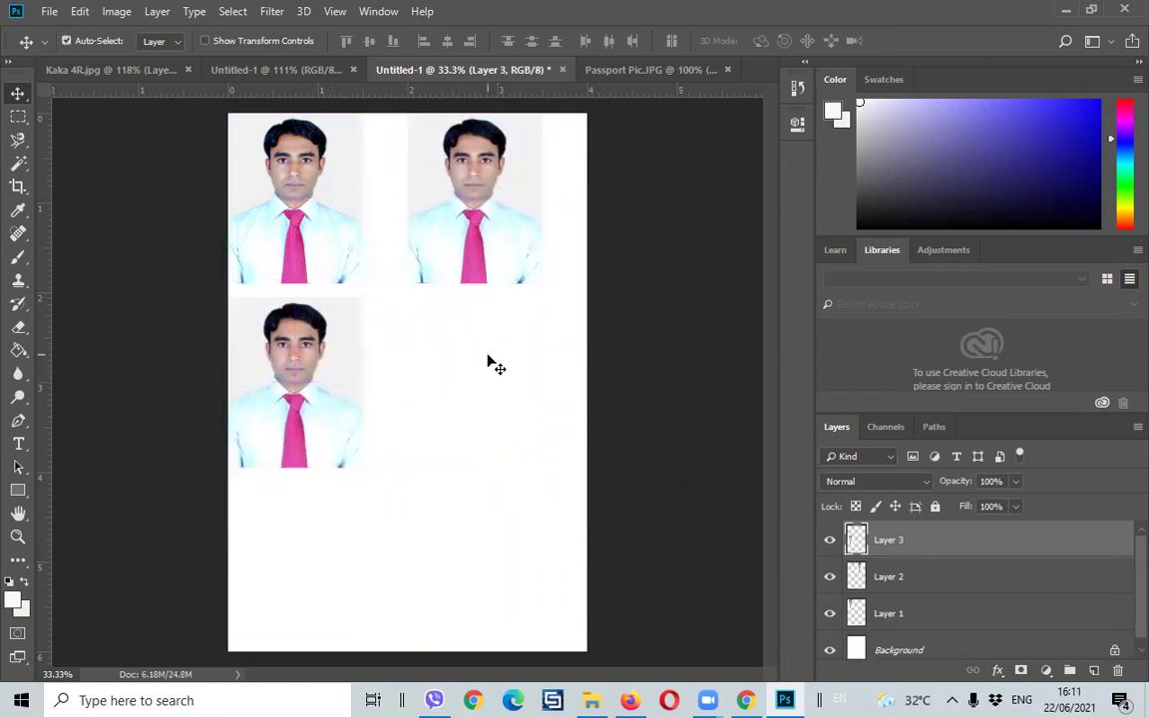
# - Add copies into the remaining lower slots, filling the bottom-left and bottom-right positions
pyautogui.moveTo(333, 353); pyautogui.dragTo(507, 356)
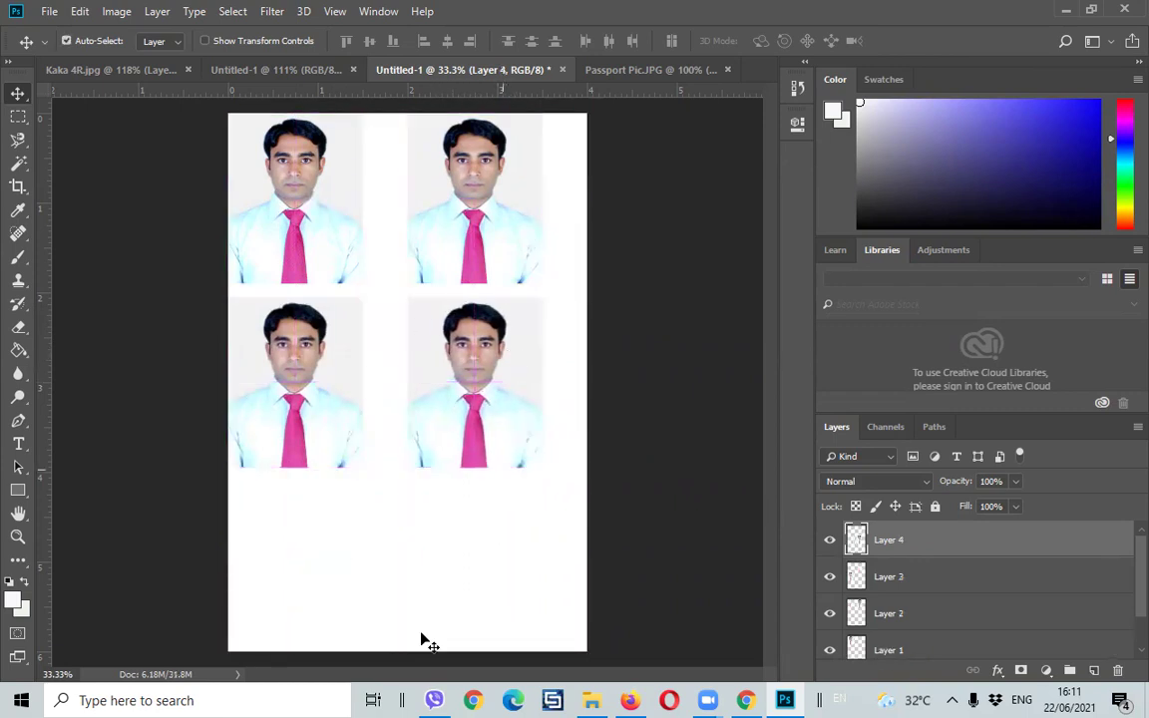
pyautogui.hotkey('ctrl', 'v')
pyautogui.moveTo(406, 395); pyautogui.dragTo(295, 573)
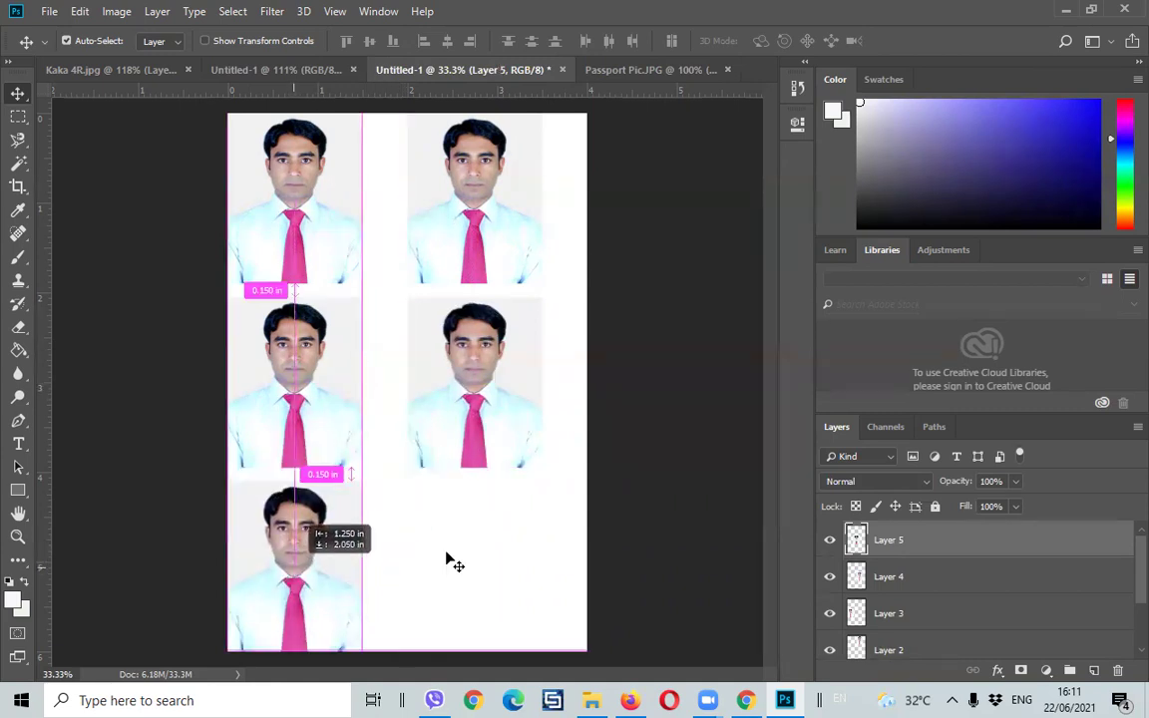
pyautogui.press('Up')
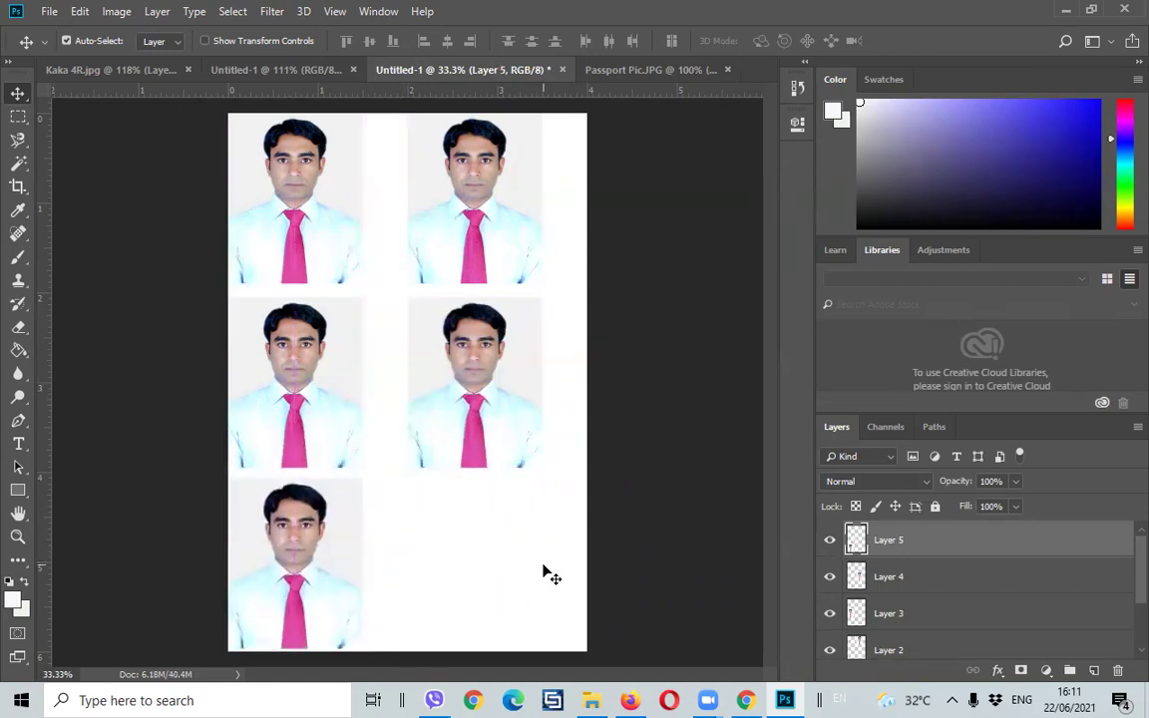
pyautogui.hotkey('ctrl', 'v')
pyautogui.moveTo(415, 398)
pyautogui.mouseDown()
pyautogui.moveTo(482, 576)
pyautogui.moveTo(464, 577)
pyautogui.mouseUp()
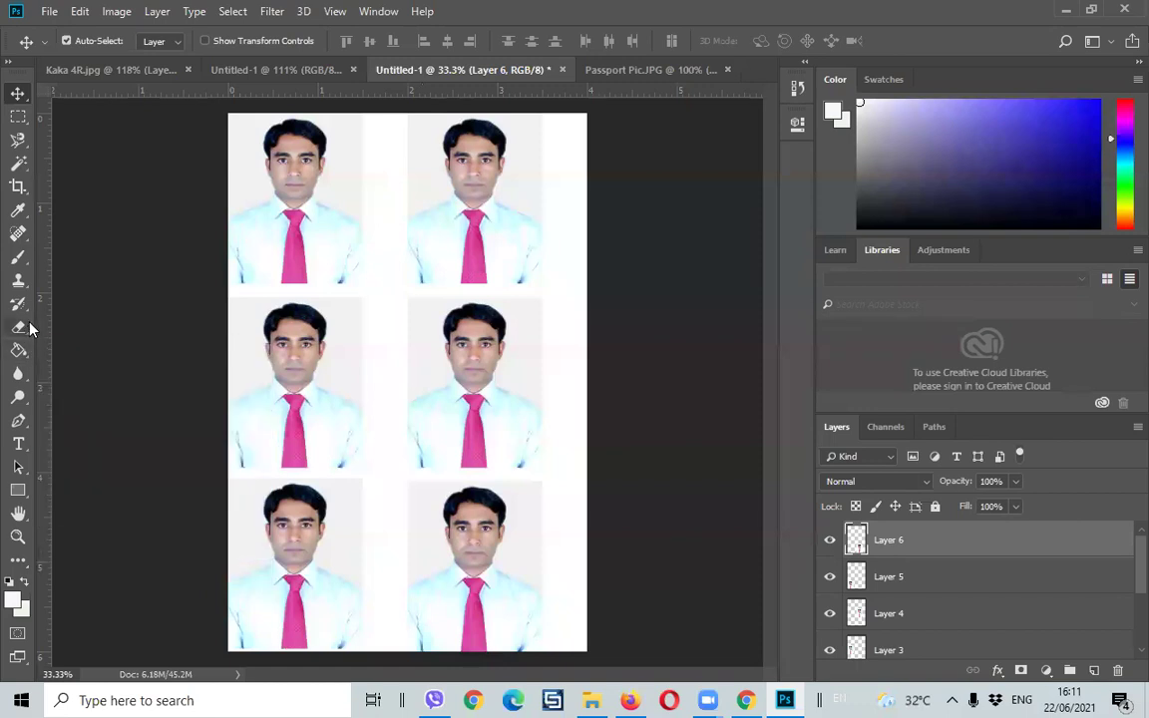
pyautogui.click(30, 329)
pyautogui.click(64, 327)
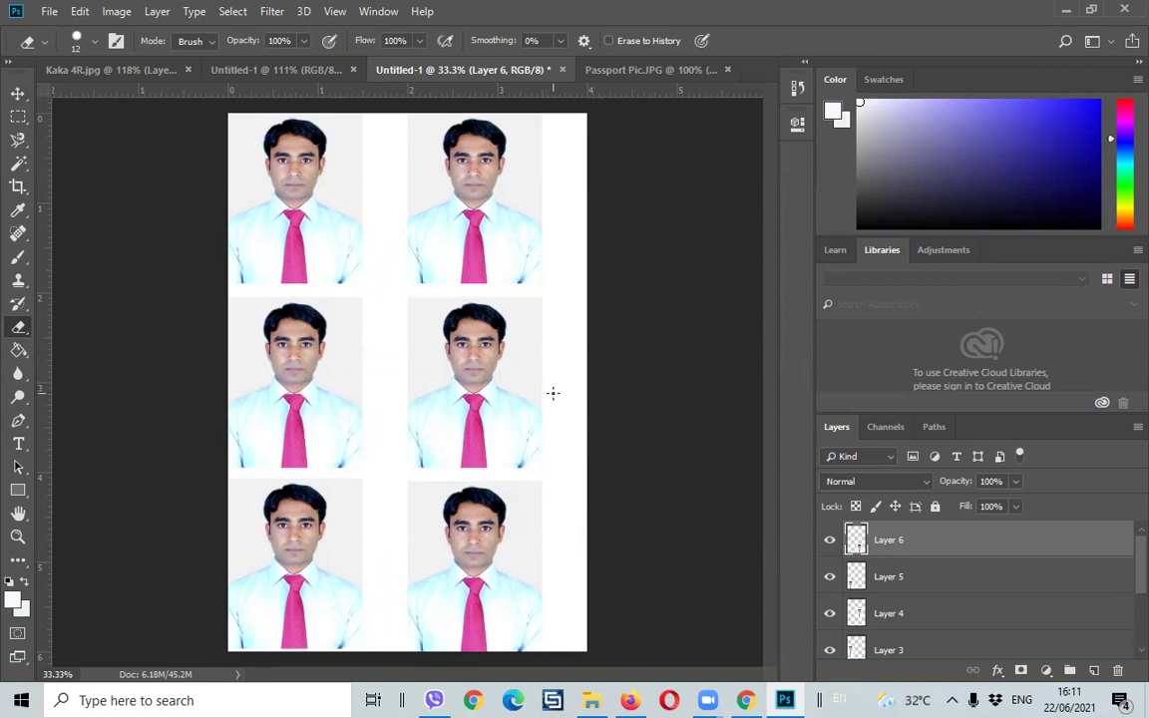
# - Save the six-photo sheet to the Desktop in JPEG format under the name S4
pyautogui.click(45, 13)
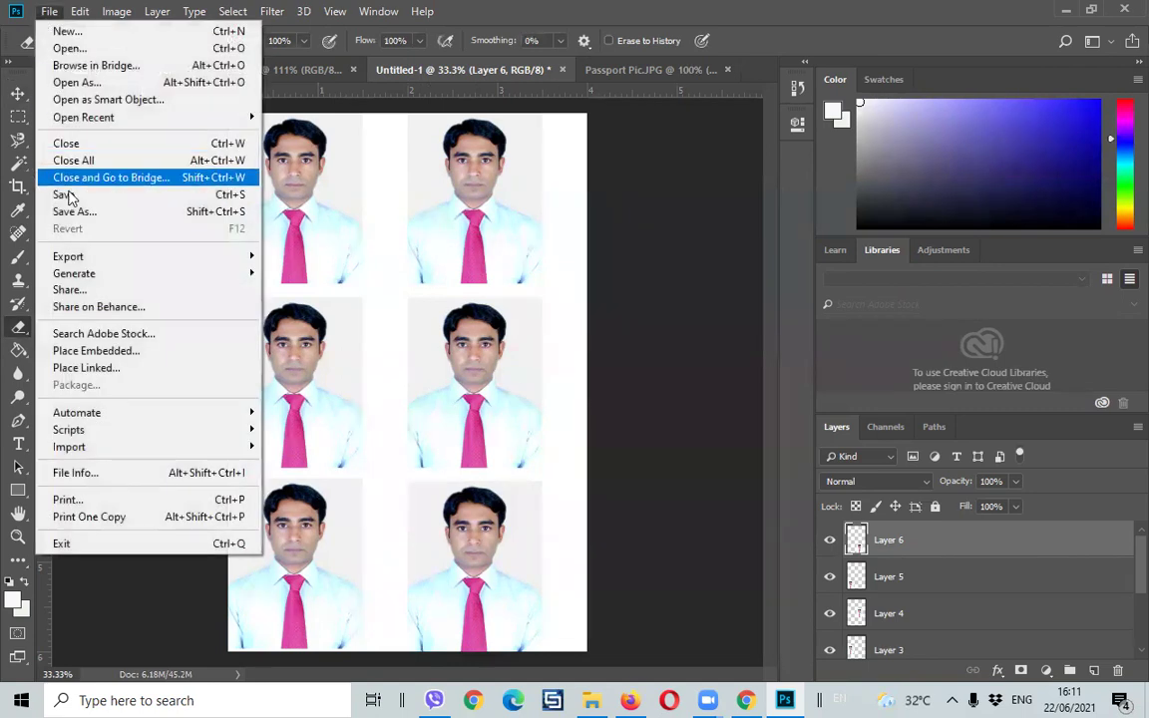
pyautogui.click(92, 212)
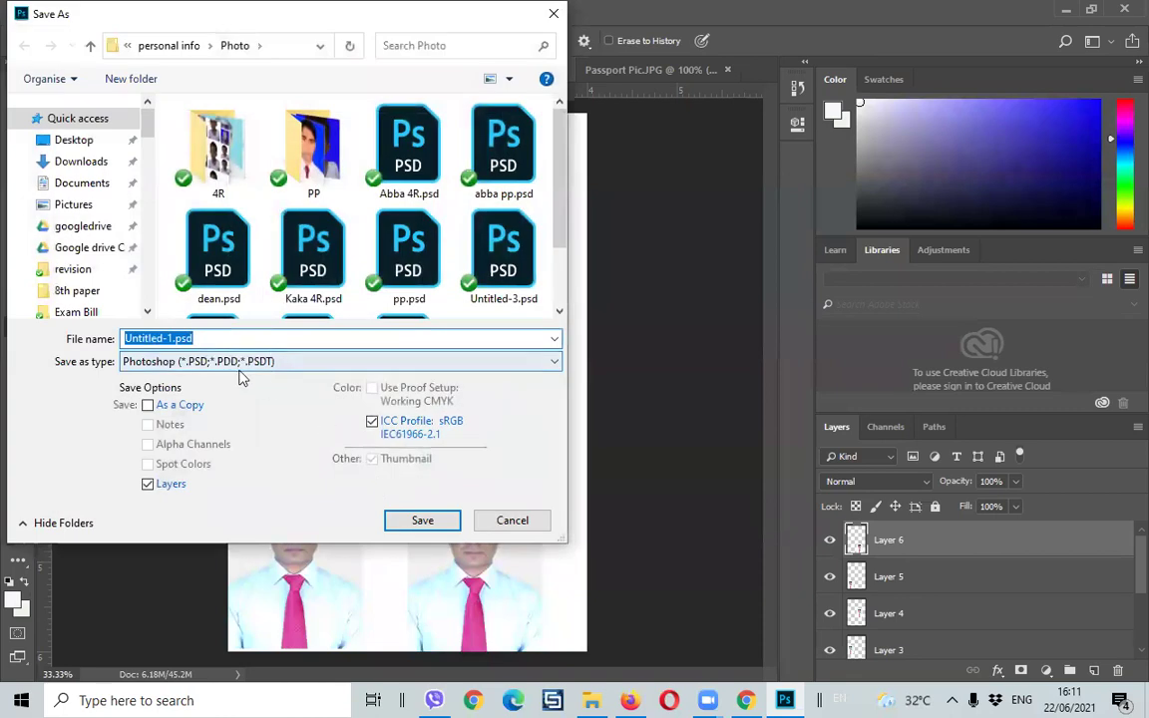
pyautogui.click(228, 363)
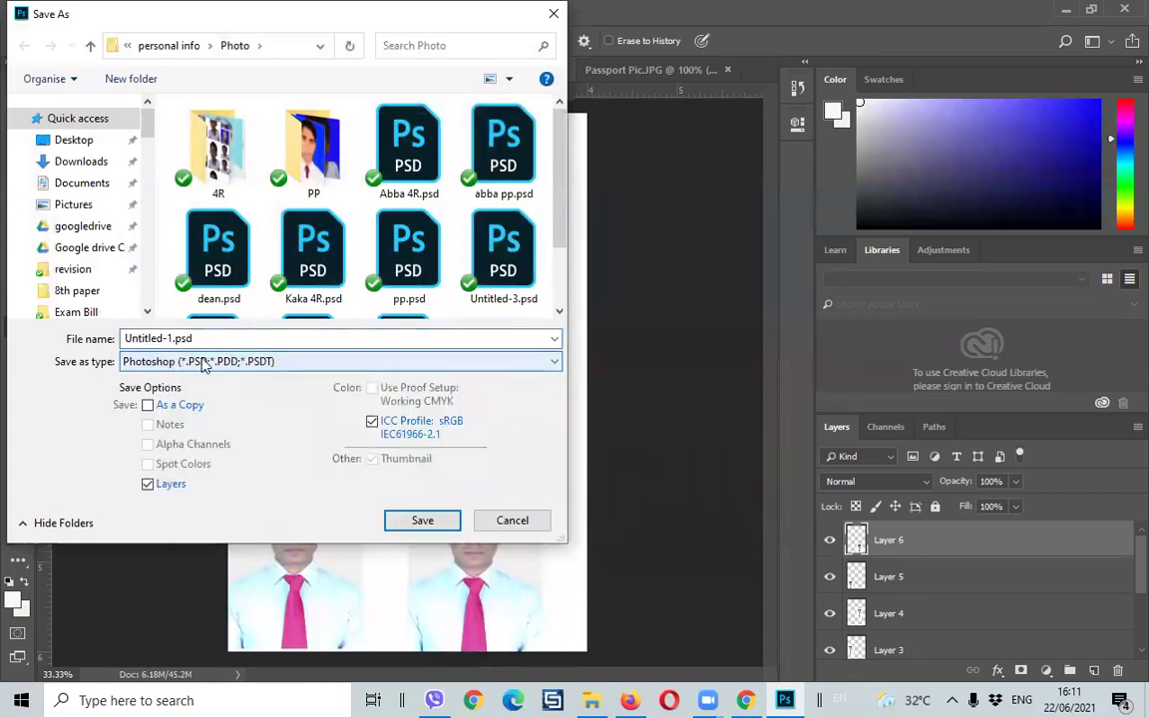
pyautogui.moveTo(80, 171)
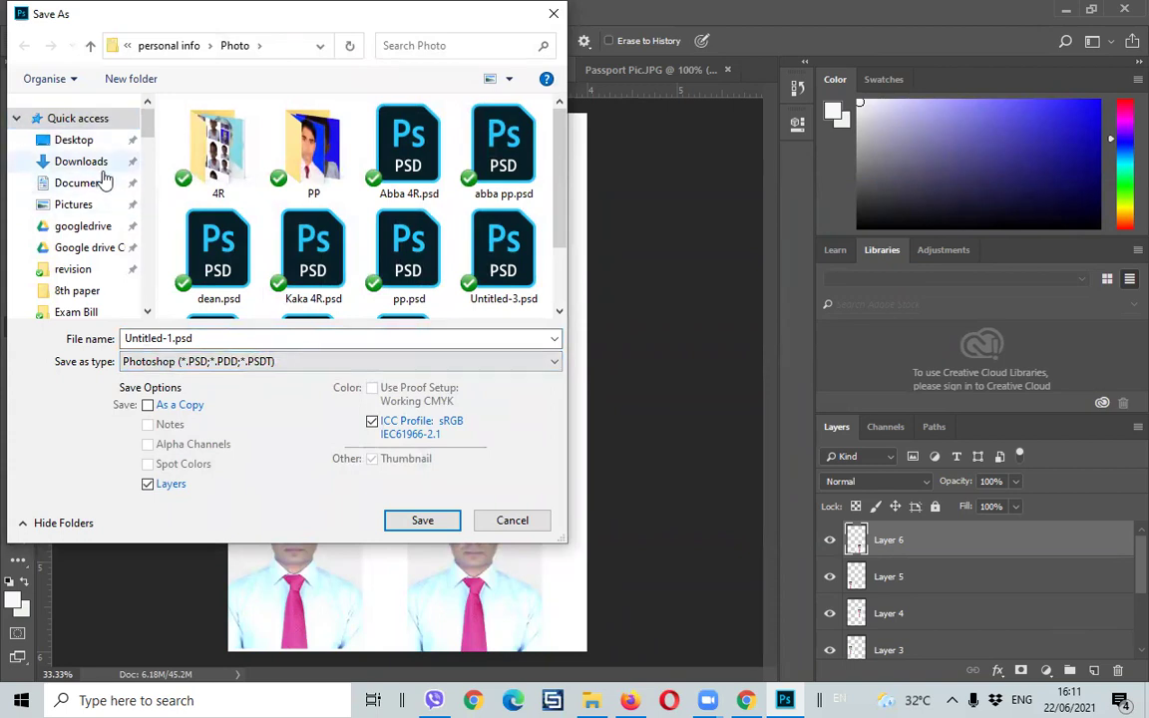
pyautogui.click(74, 139)
pyautogui.click(186, 362)
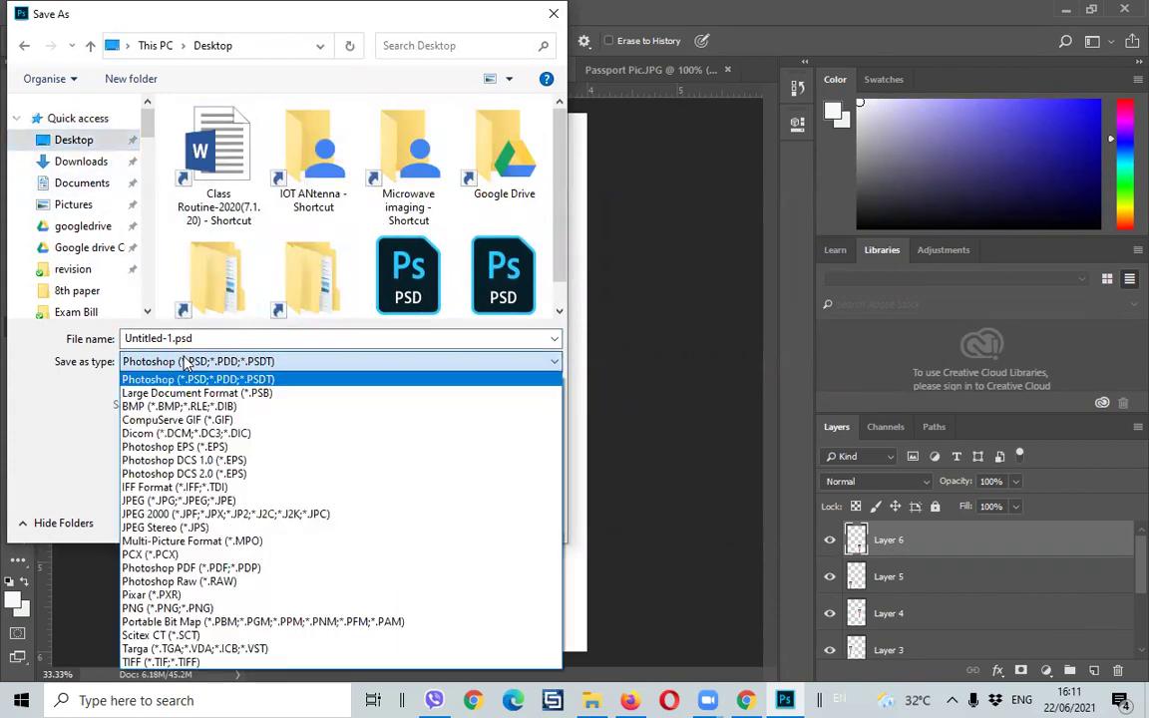
pyautogui.click(159, 507)
pyautogui.doubleClick(201, 340)
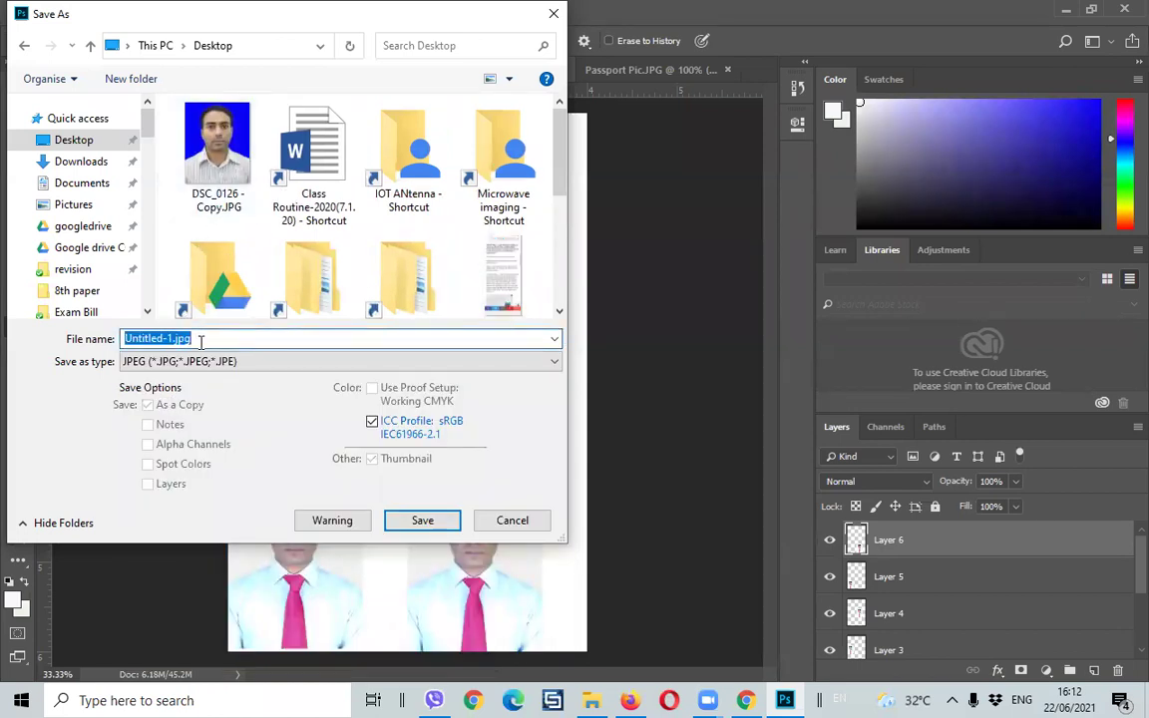
pyautogui.write('S')
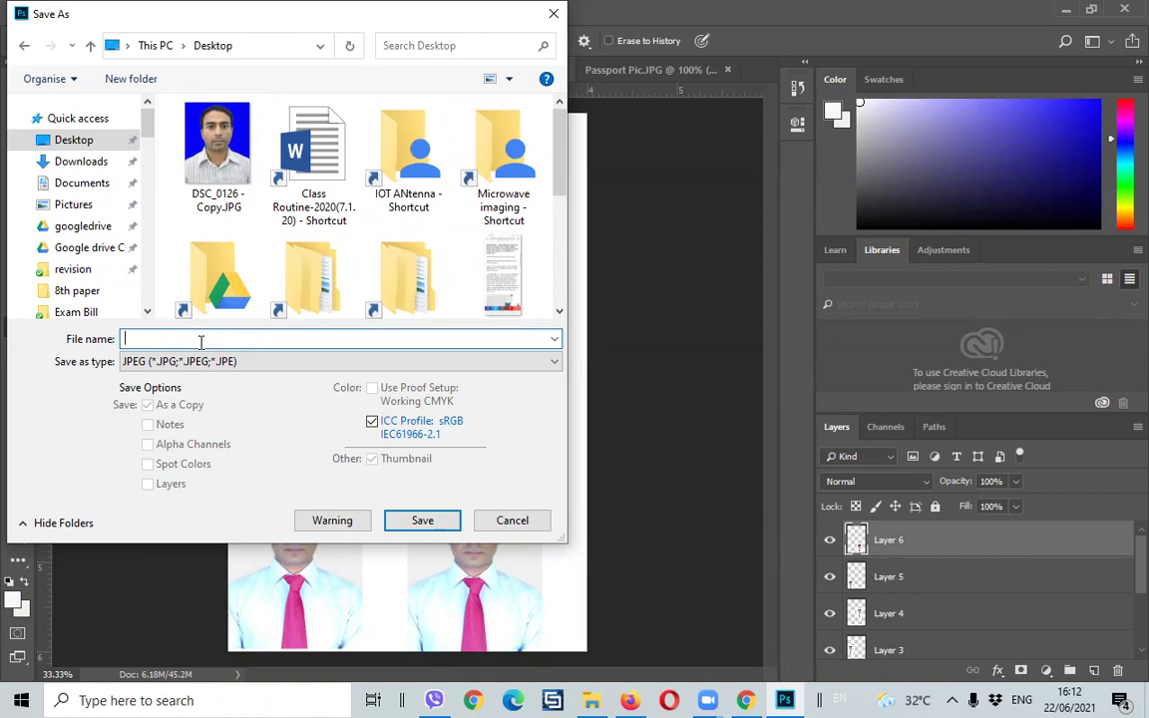
pyautogui.write('4R')
pyautogui.press('Return')
# - Accept the JPEG options and view Passport Pic.JPG's size in inches: 1.5 x 1.9 at 300 ppi
pyautogui.click(658, 154)
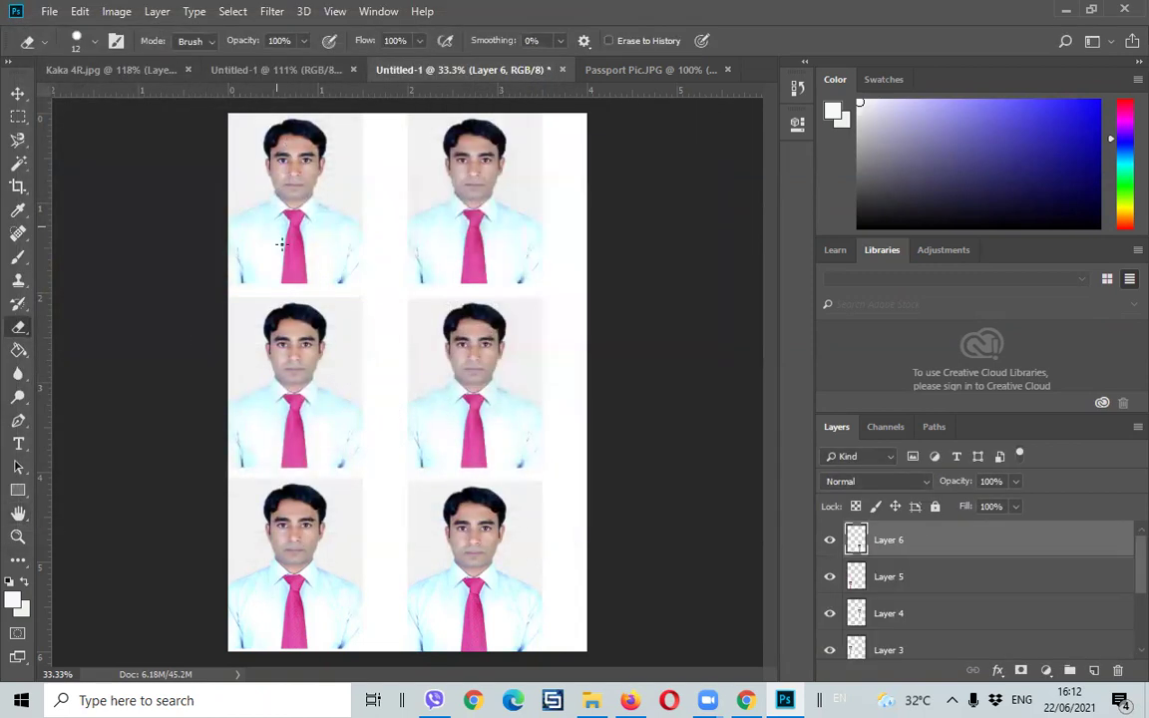
pyautogui.click(614, 70)
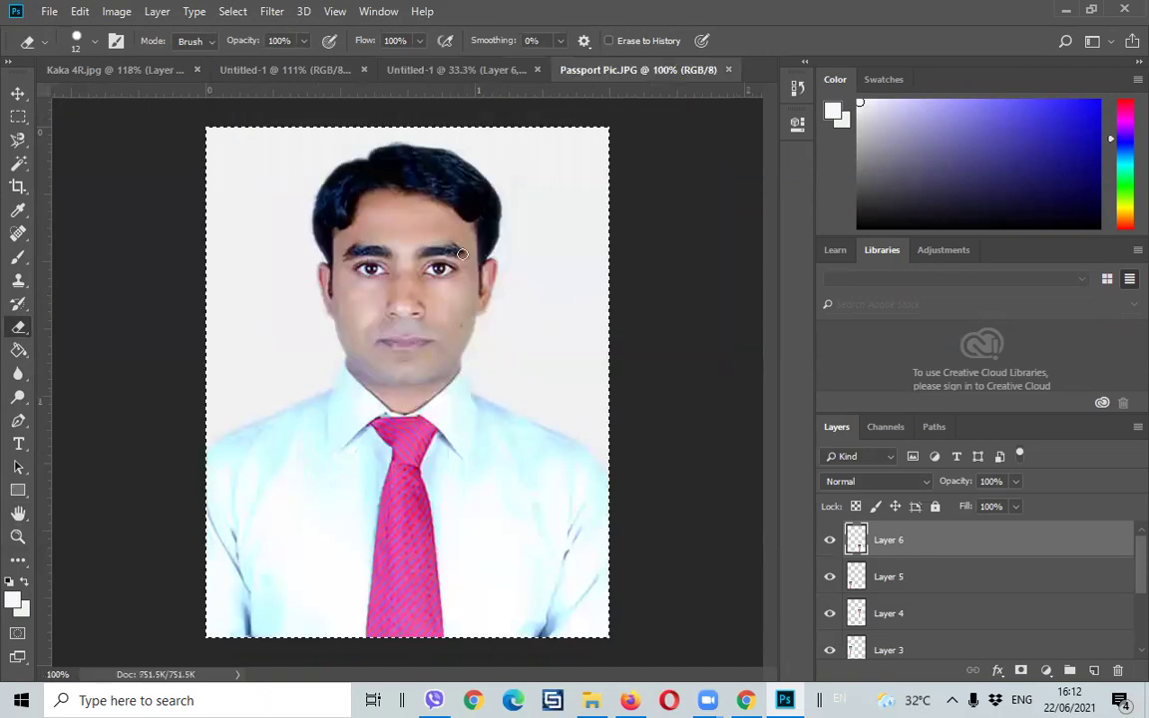
pyautogui.click(233, 12)
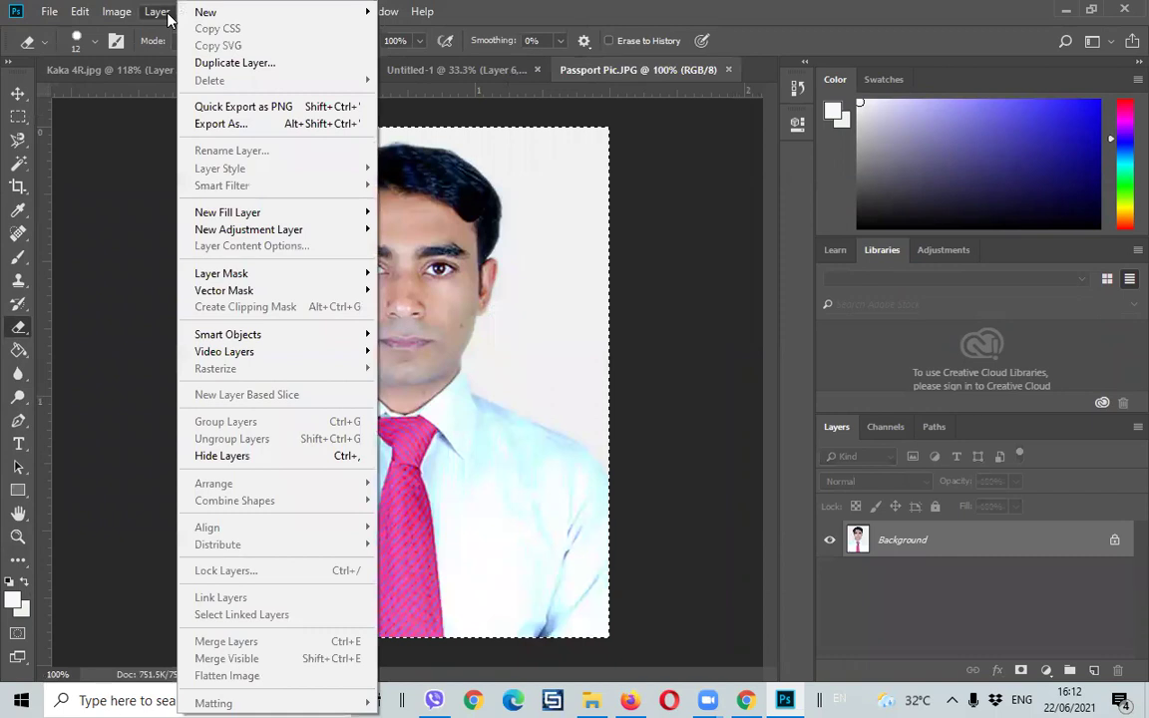
pyautogui.press('Escape')
pyautogui.press('h')
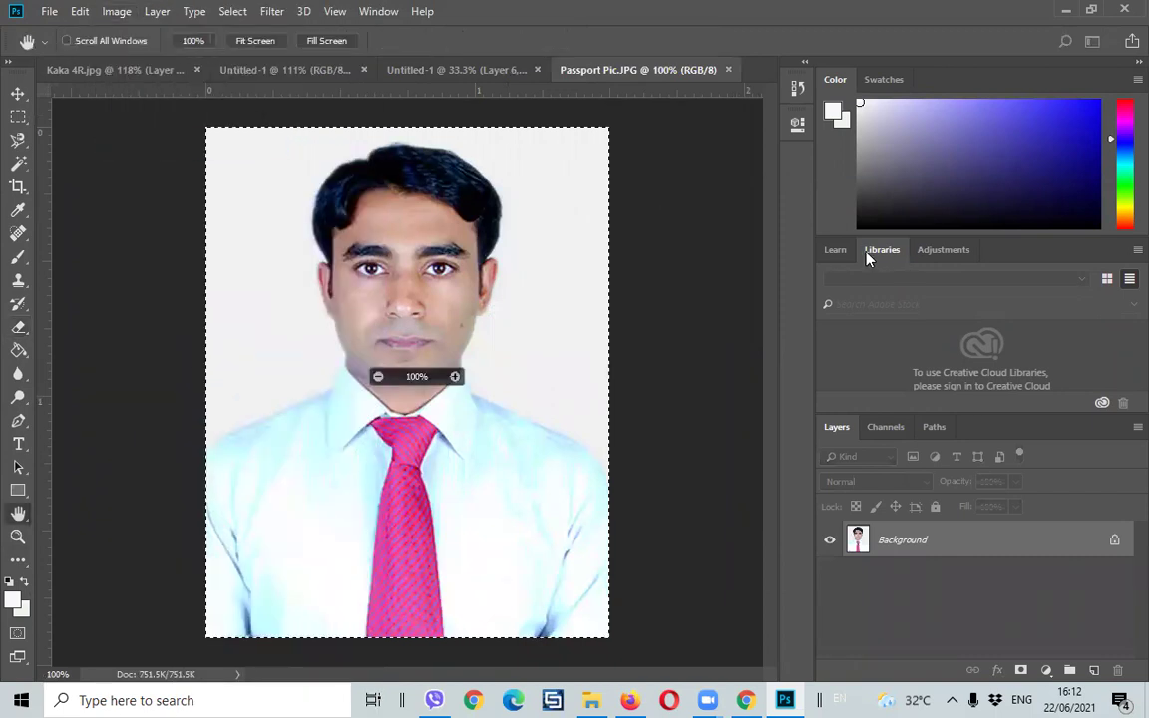
pyautogui.hotkey('ctrl', 'alt', 'i')
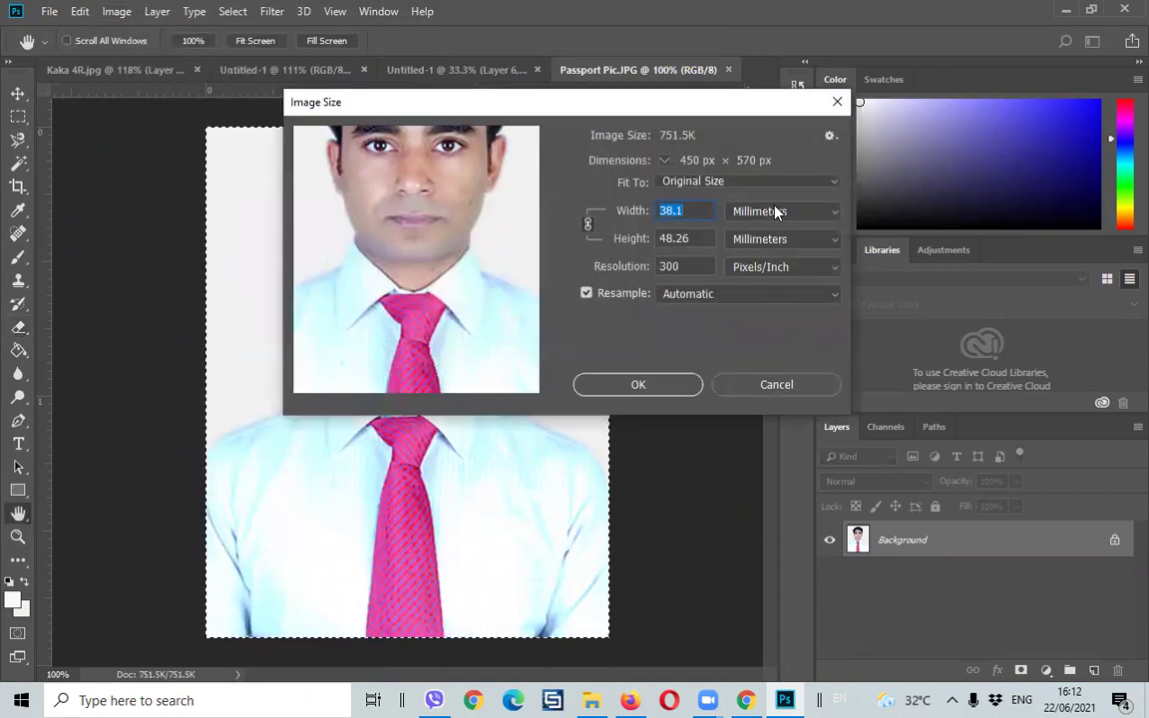
pyautogui.click(776, 211)
pyautogui.click(758, 258)
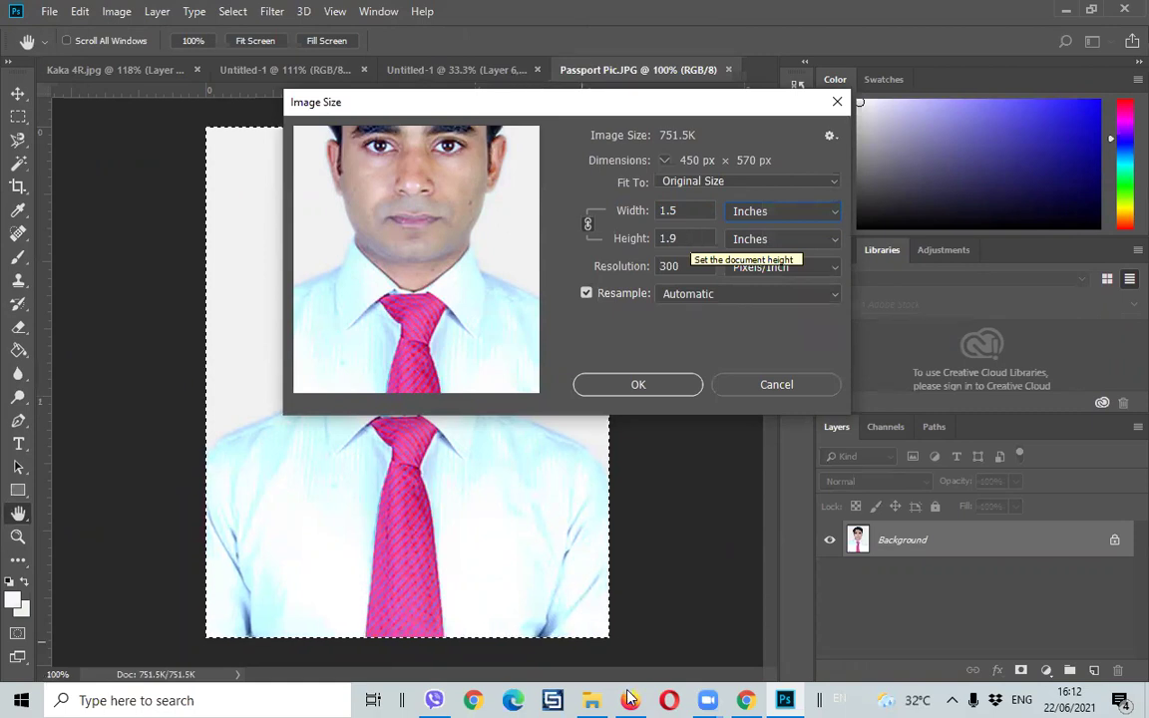
pyautogui.hotkey('alt', 'Tab')
# - Search the web for 'BD PP size standard'
pyautogui.write('BF')
pyautogui.press('BackSpace')
pyautogui.write('D')
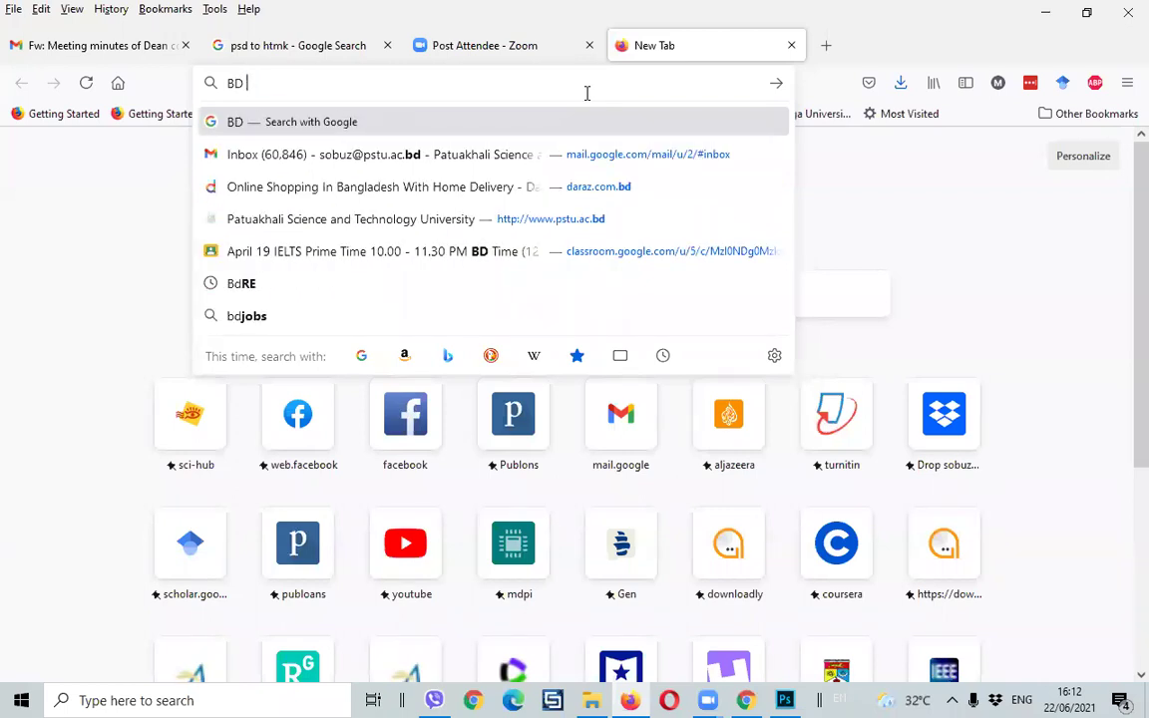
pyautogui.write(' PP size ')
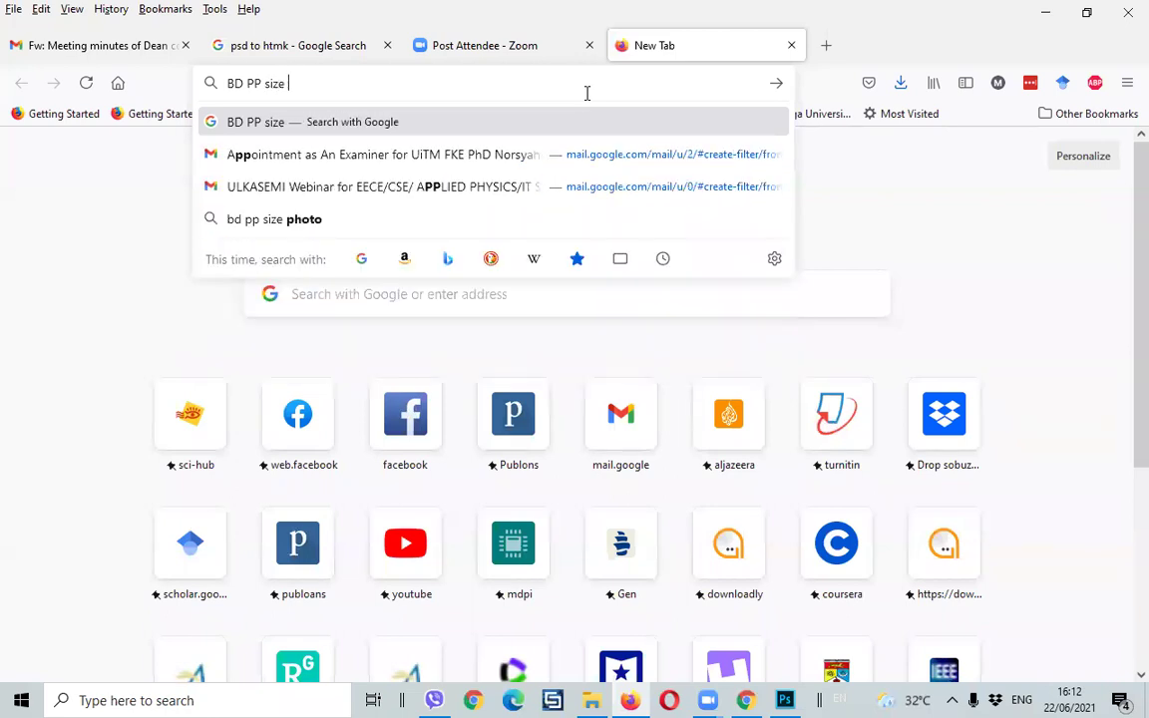
pyautogui.write('standard')
pyautogui.press('Return')
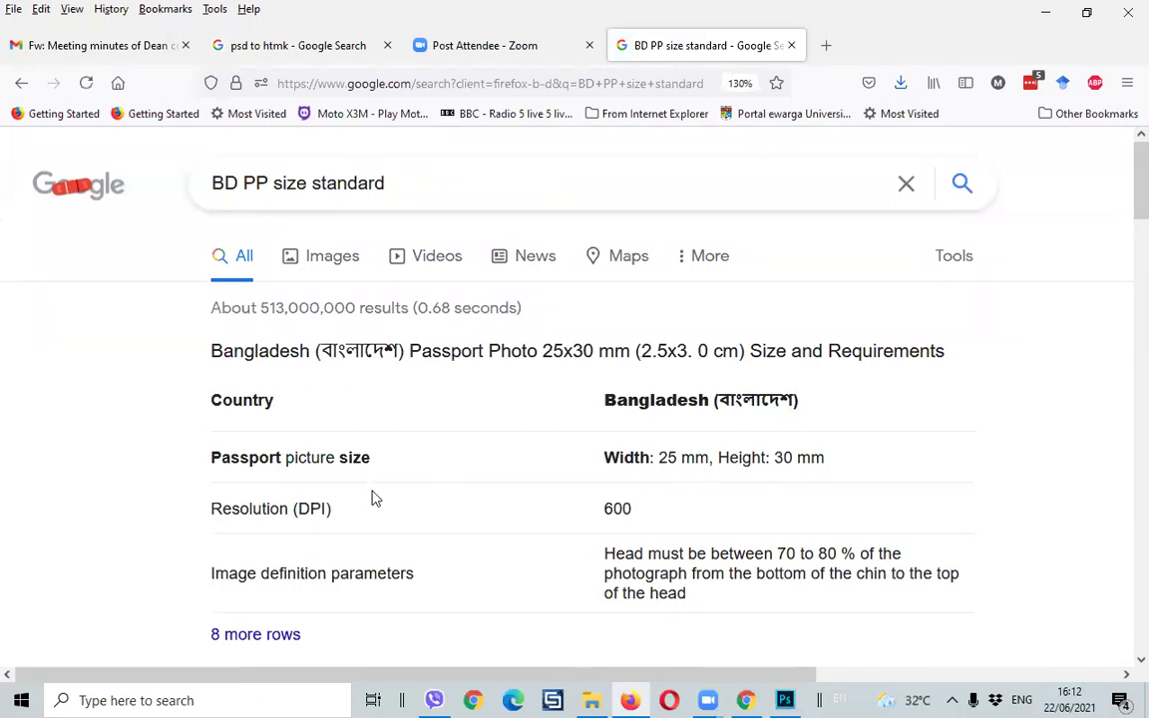
# - Read the results and People also ask answer, finding sizes 25×30 mm and 45×55 mm
pyautogui.scroll(-3, 372, 499)
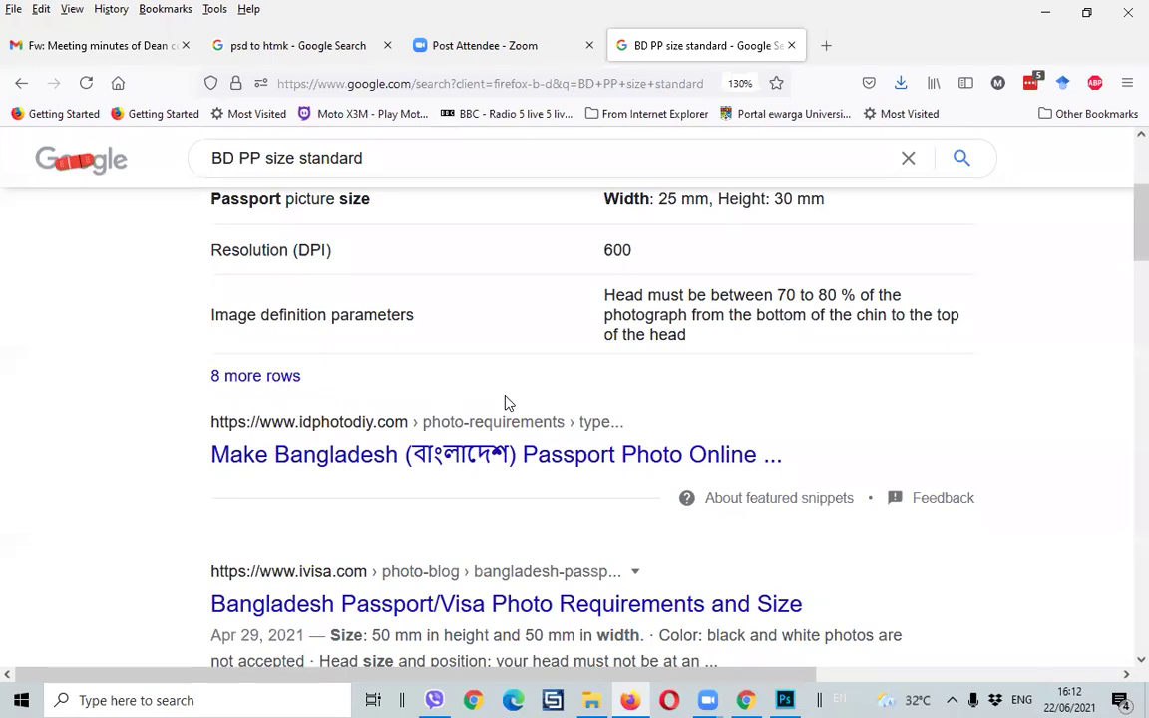
pyautogui.scroll(-3, 505, 402)
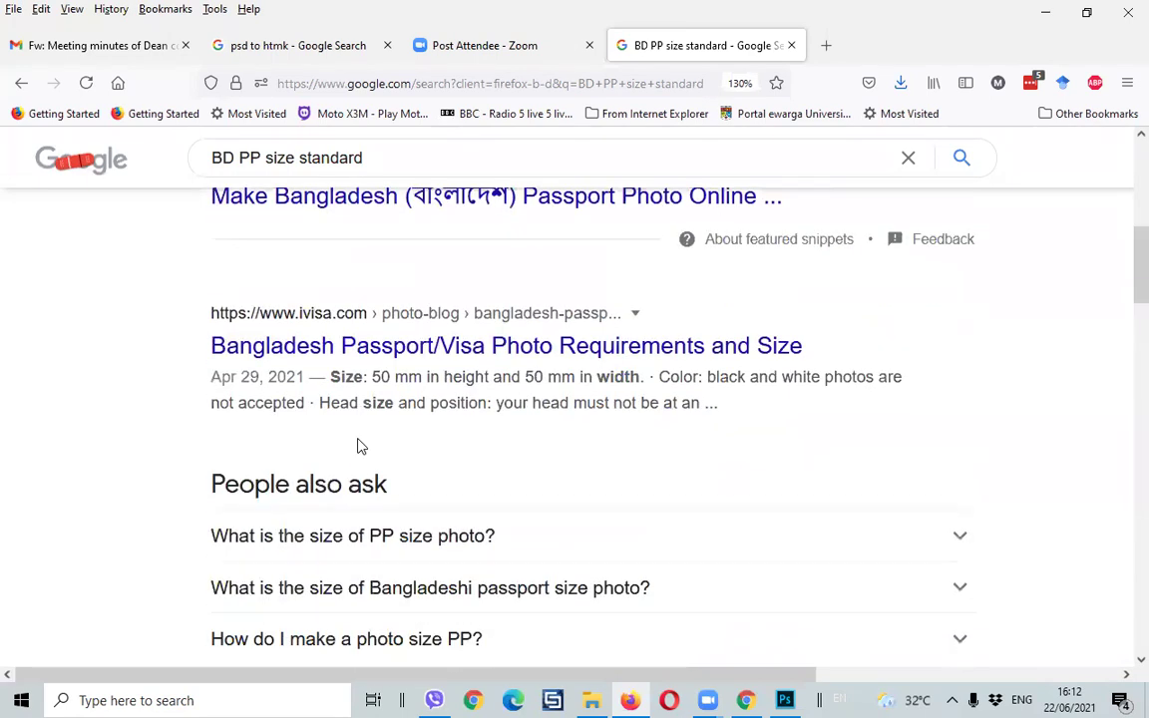
pyautogui.click(448, 534)
pyautogui.scroll(-3, 499, 476)
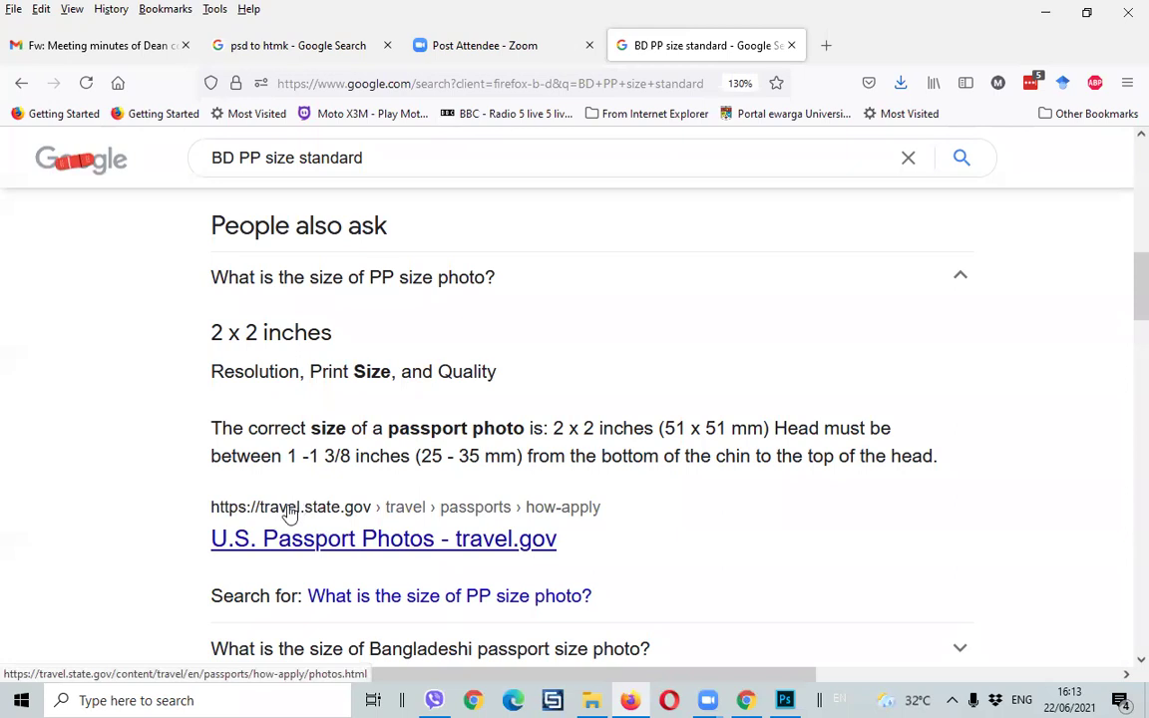
pyautogui.scroll(-6, 357, 428)
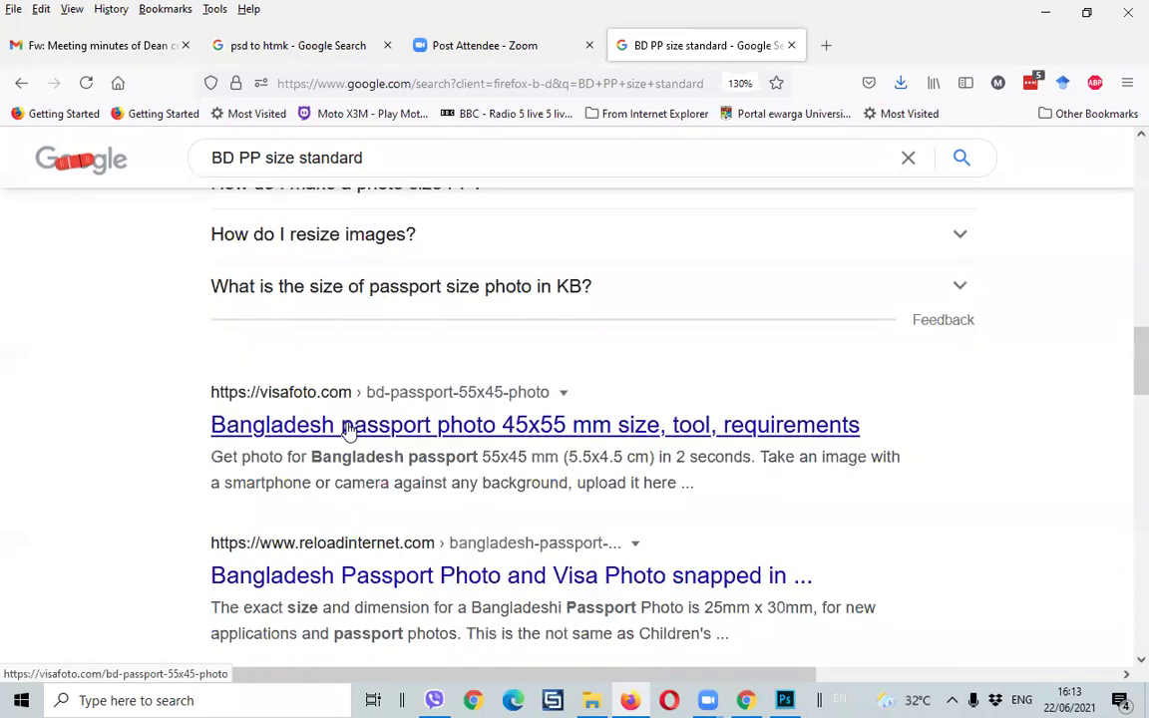
pyautogui.scroll(5, 334, 450)
pyautogui.scroll(3, 336, 454)
pyautogui.scroll(-5, 334, 454)
pyautogui.scroll(-3, 333, 459)
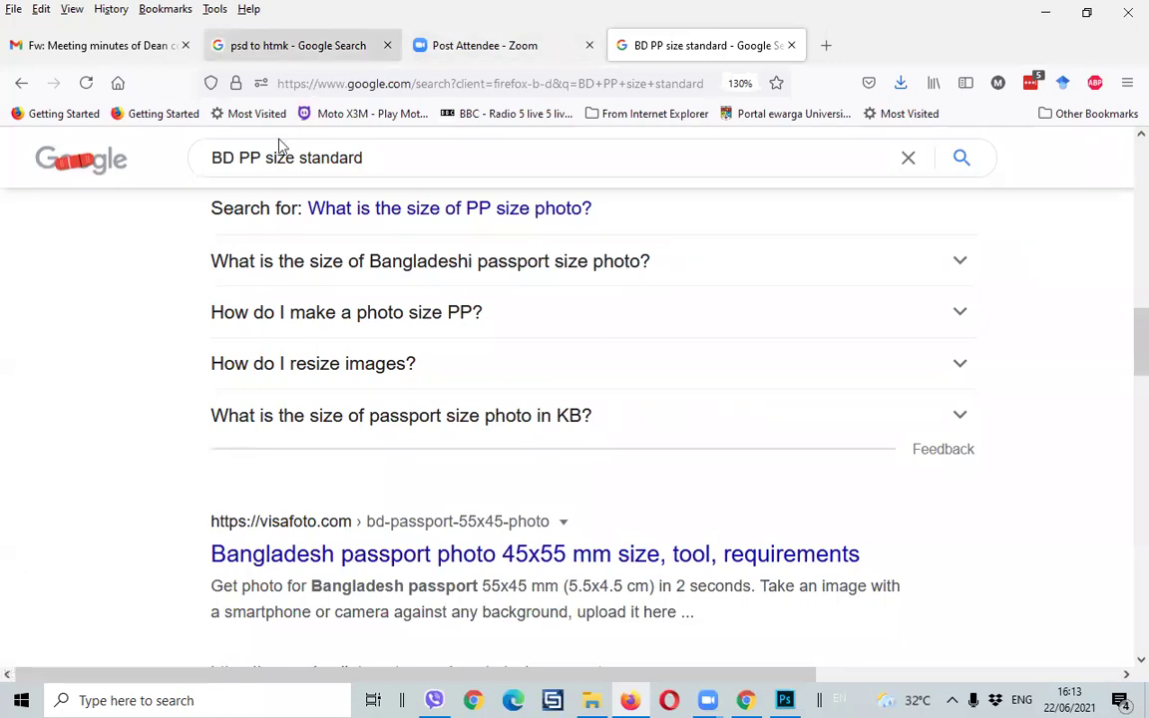
pyautogui.hotkey('alt', 'Tab')
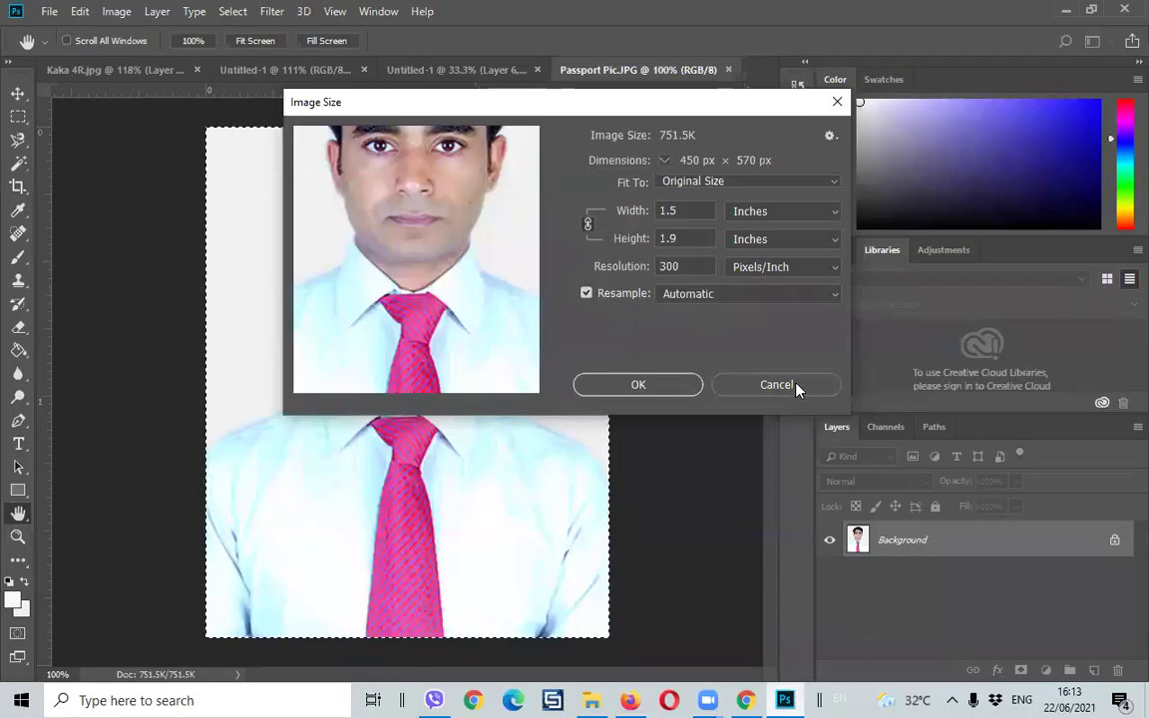
# - Dismiss Image Size unchanged and create a new document in millimetres, width 45 and height 55
pyautogui.click(798, 387)
pyautogui.click(49, 11)
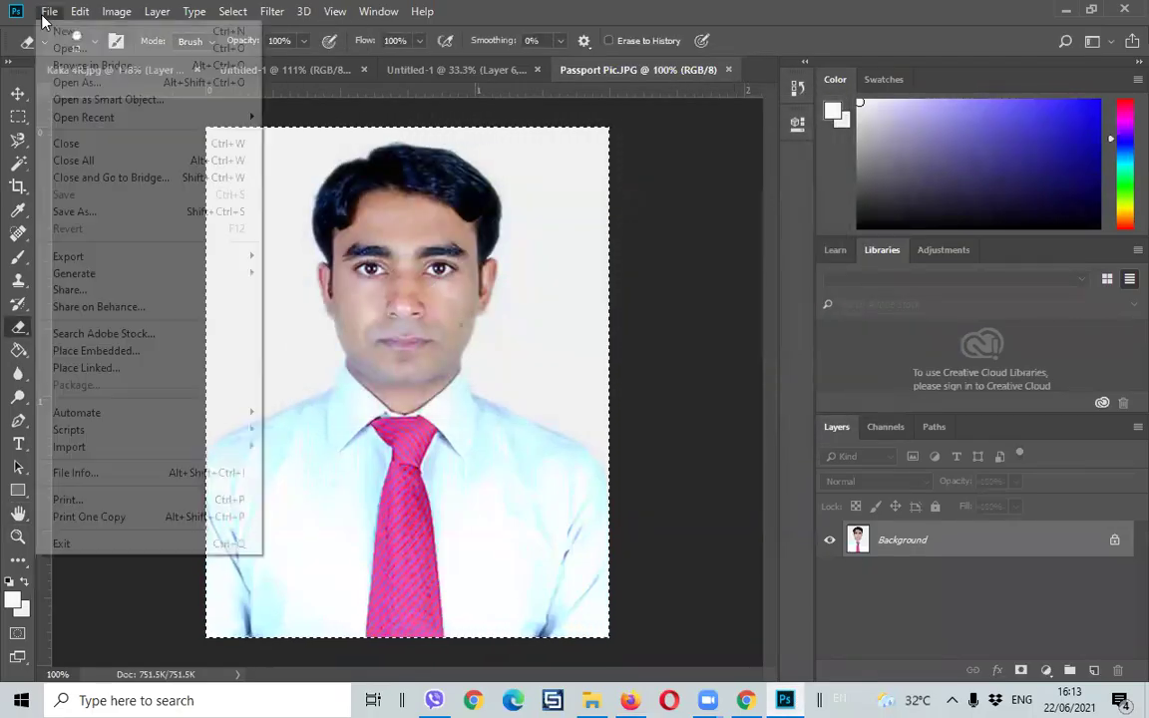
pyautogui.click(57, 33)
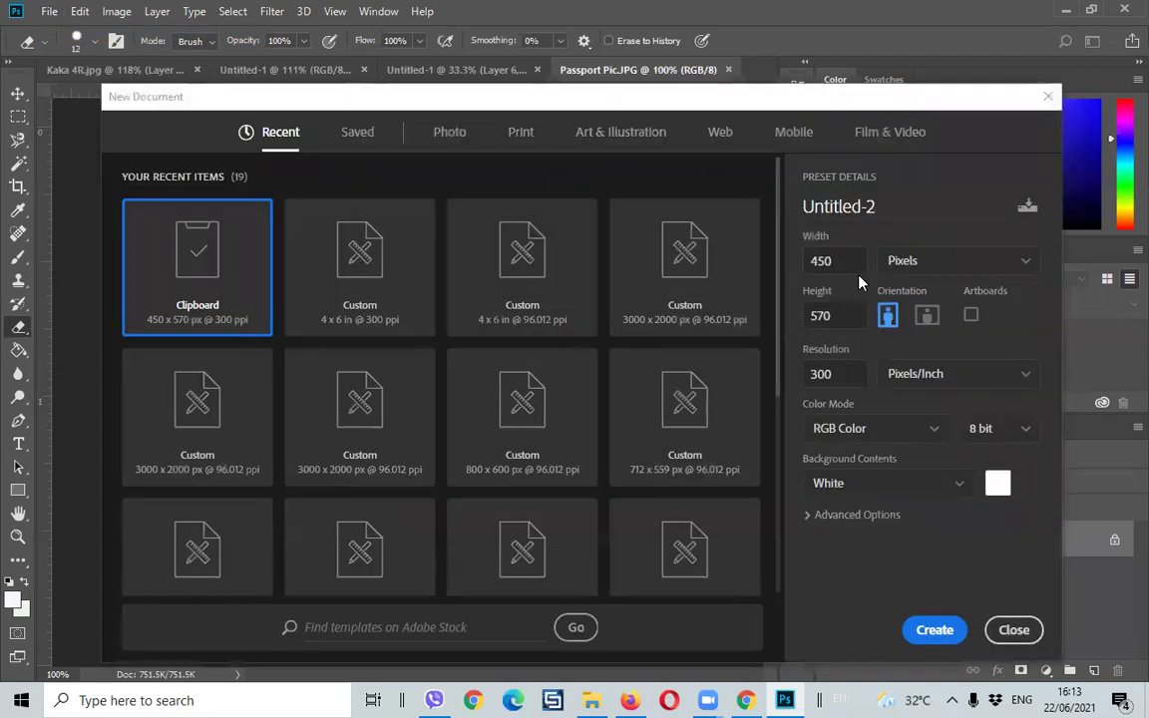
pyautogui.click(900, 265)
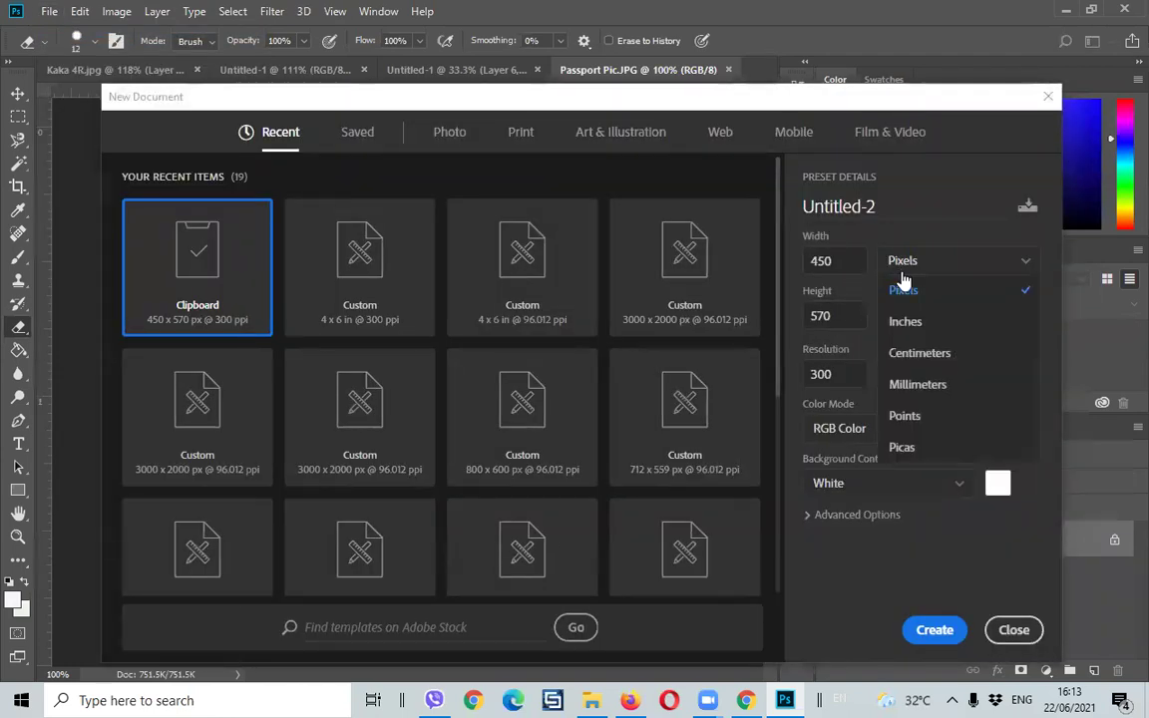
pyautogui.click(928, 387)
pyautogui.doubleClick(834, 262)
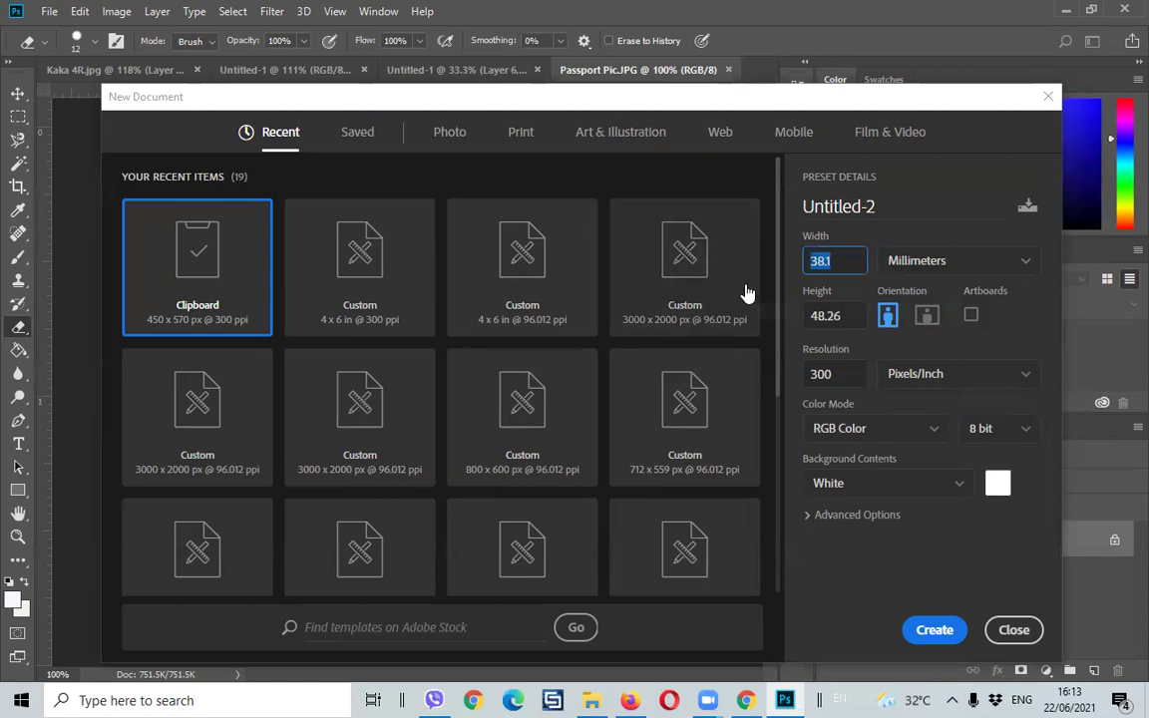
pyautogui.write('45')
pyautogui.press('Tab')
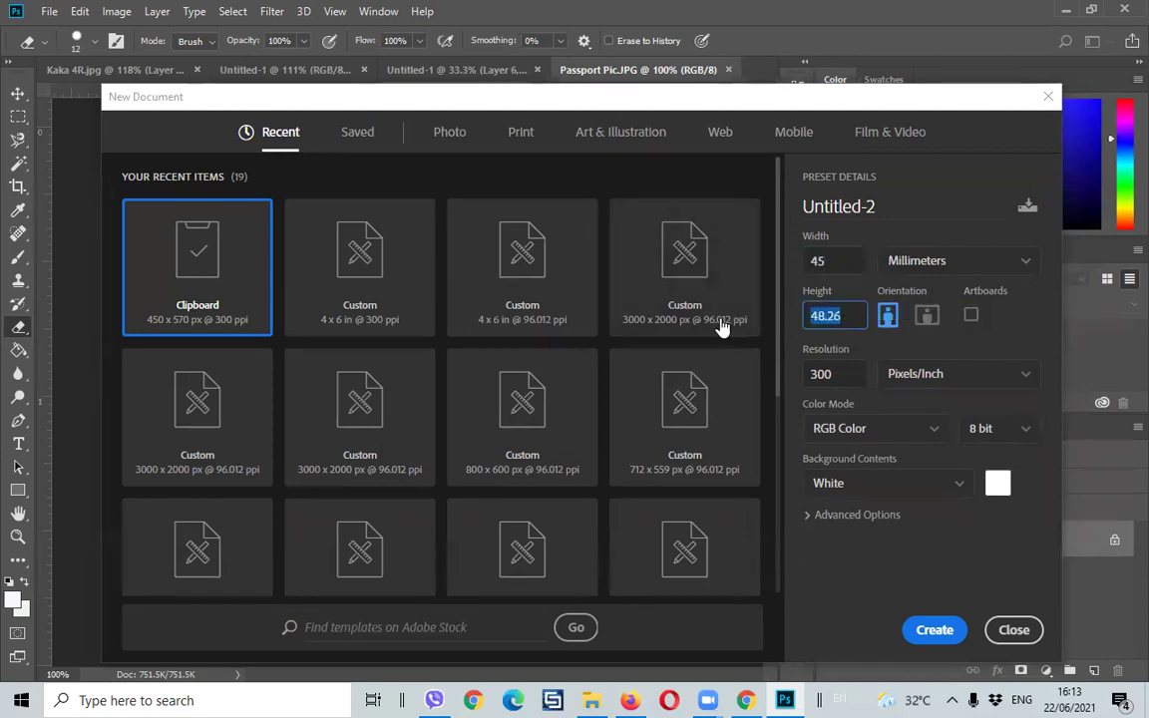
pyautogui.write('55')
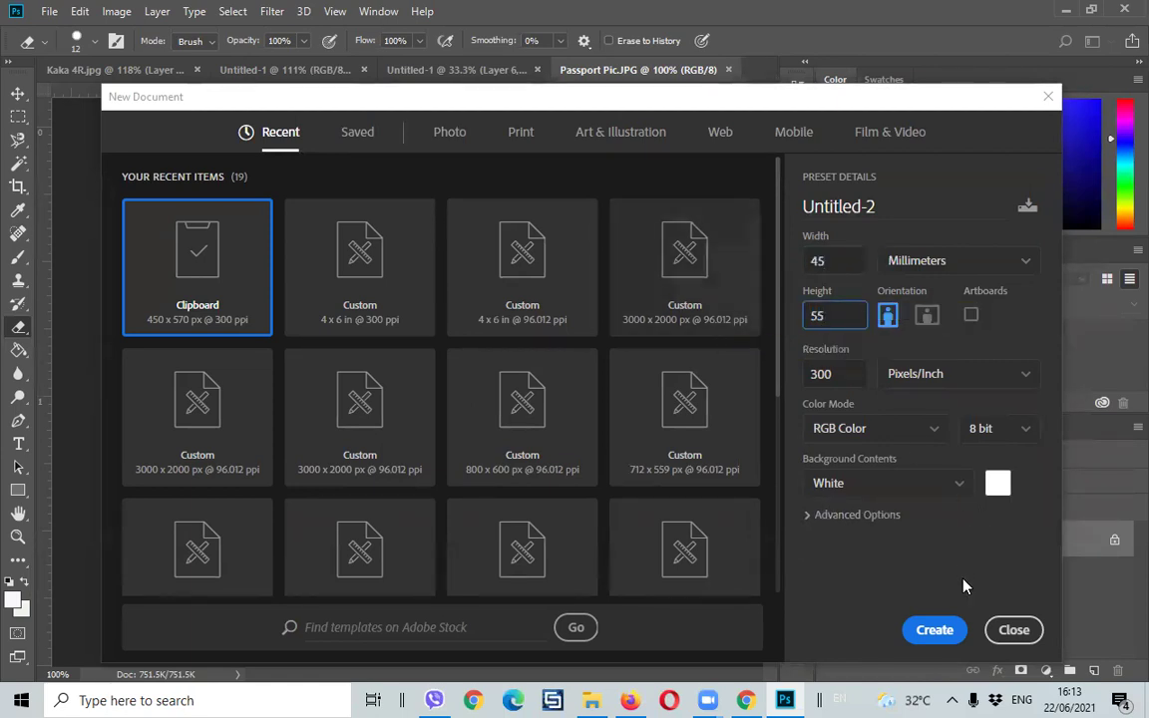
pyautogui.click(931, 629)
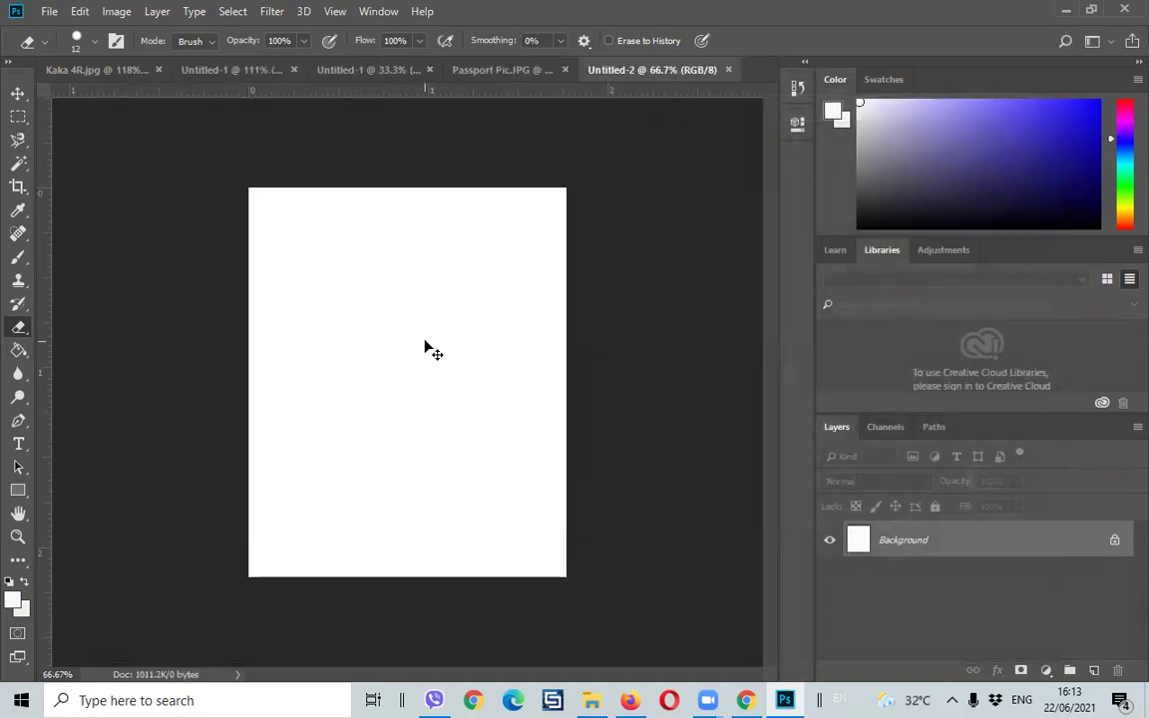
# - Bring the portrait into Untitled-2 and free-transform it to cover the whole canvas
pyautogui.moveTo(419, 351); pyautogui.dragTo(419, 349)
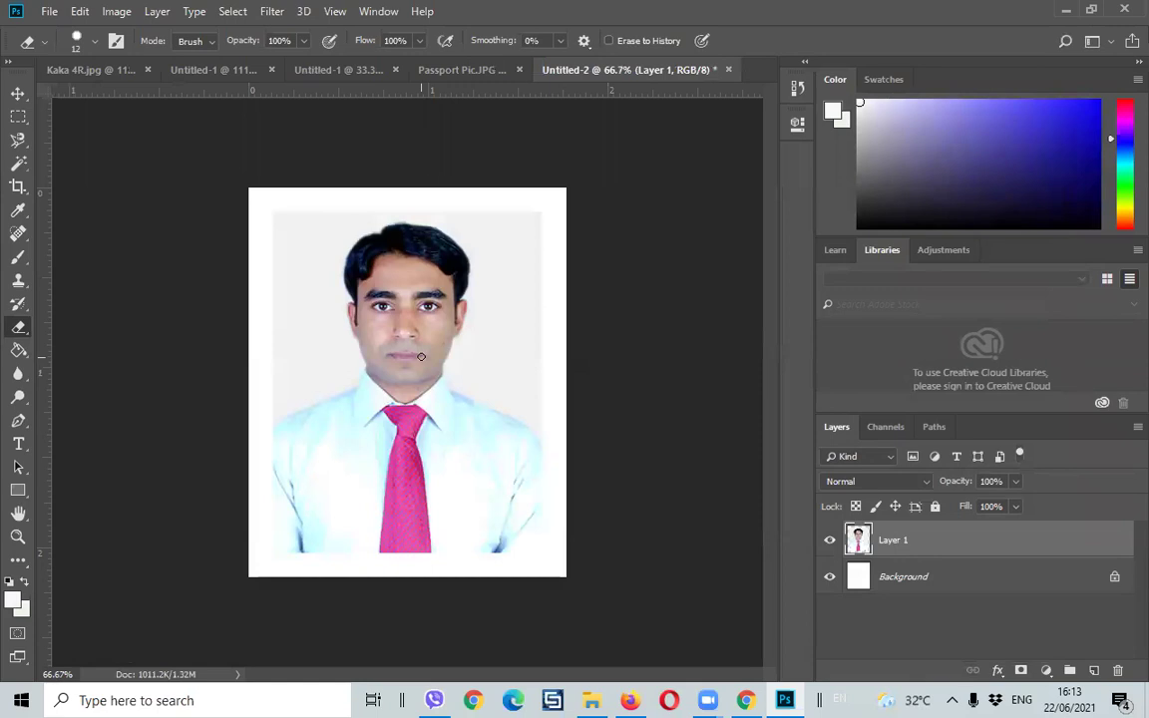
pyautogui.hotkey('ctrl', 't')
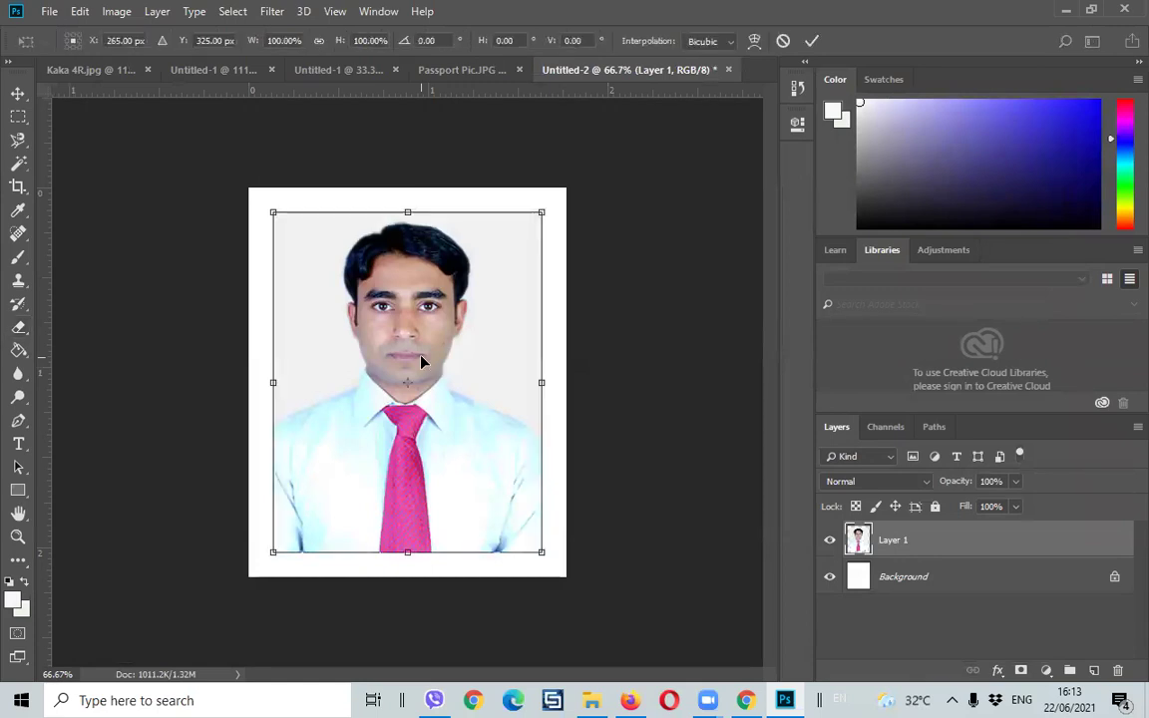
pyautogui.moveTo(374, 350); pyautogui.dragTo(351, 326)
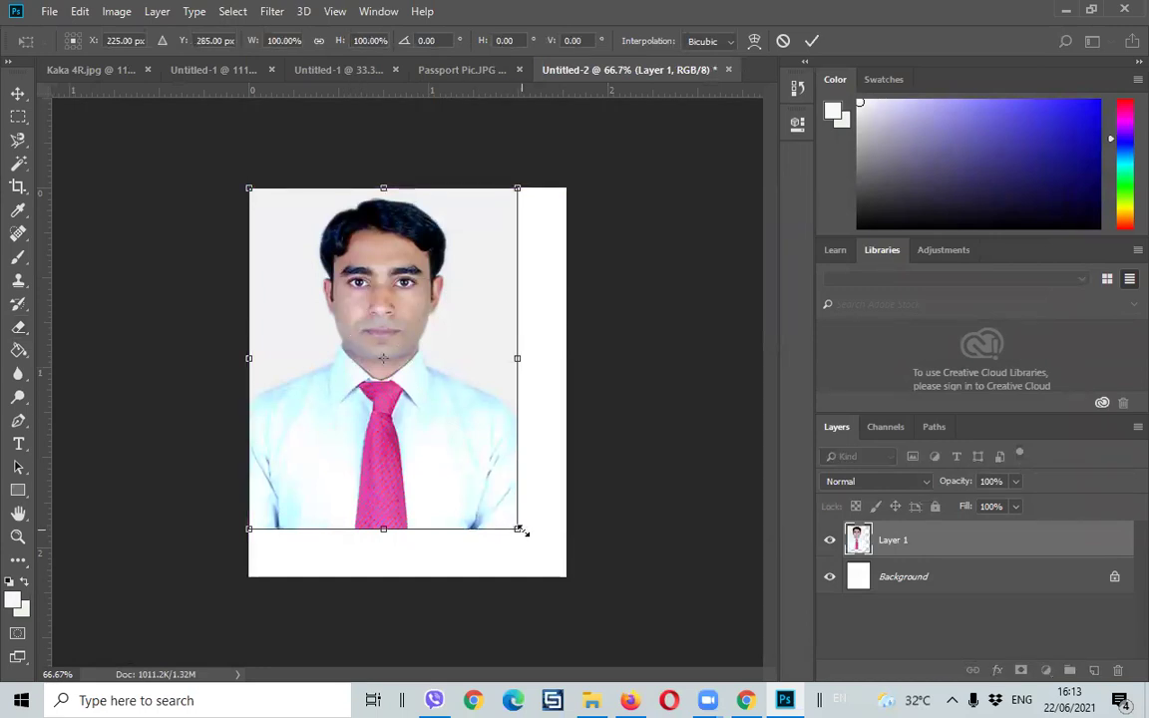
pyautogui.moveTo(518, 529); pyautogui.dragTo(564, 572)
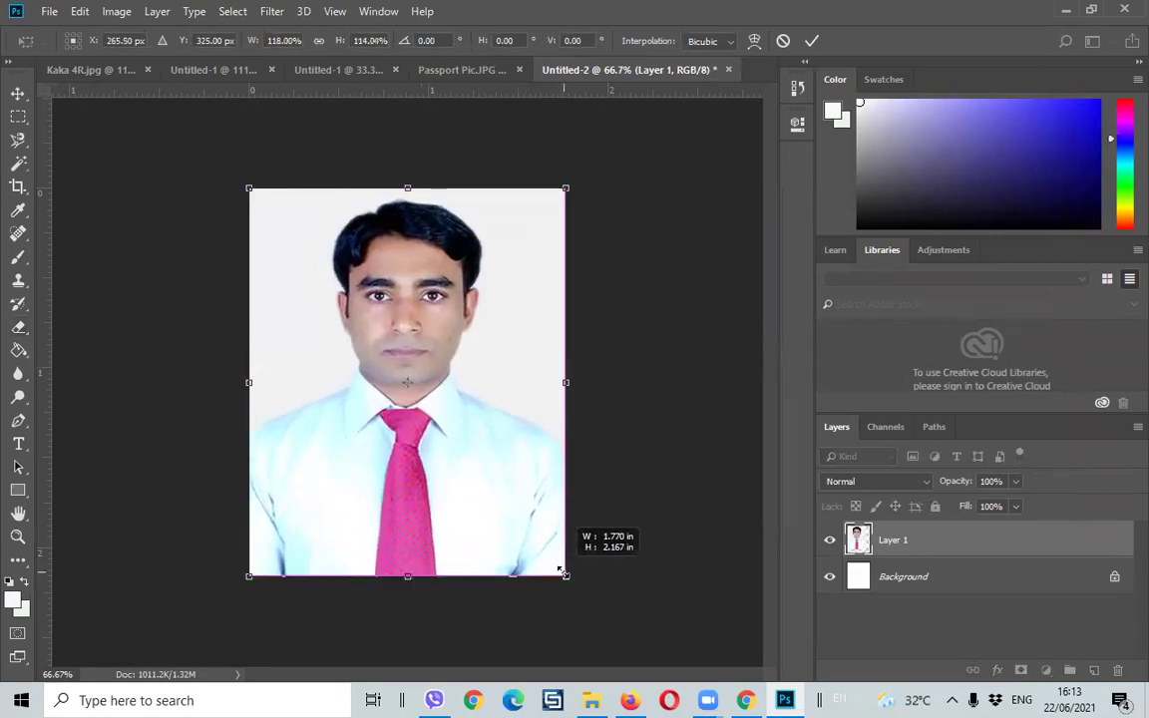
pyautogui.click(21, 117)
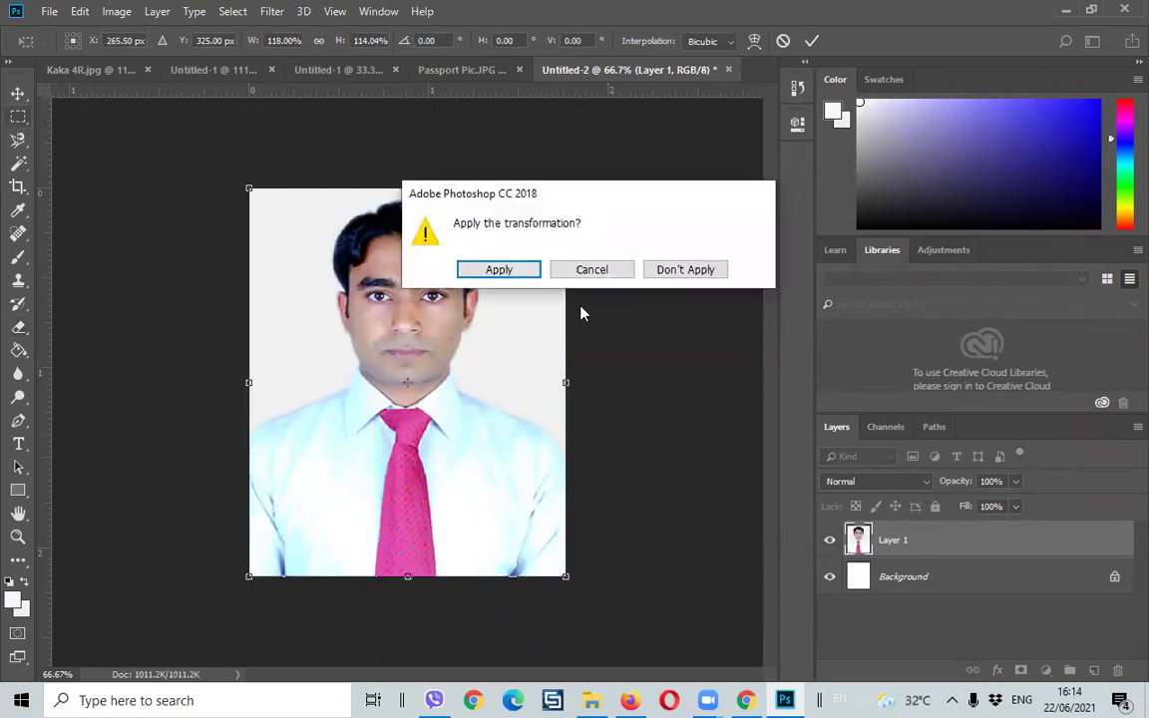
pyautogui.click(518, 268)
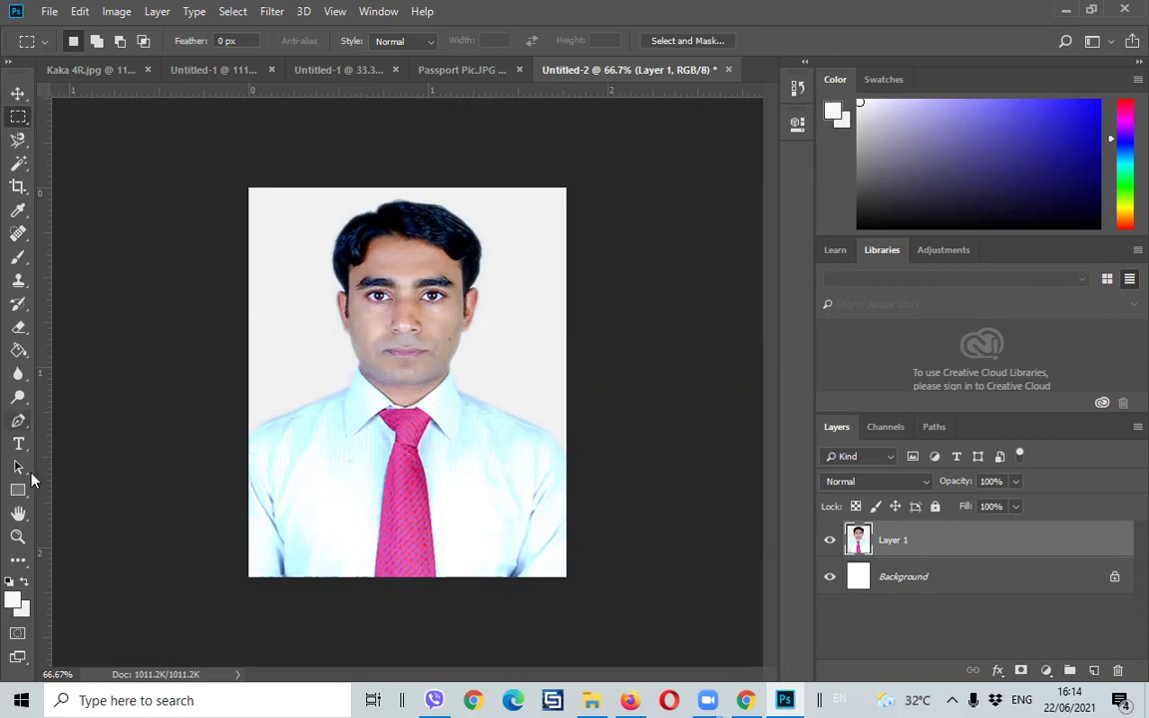
pyautogui.click(204, 11)
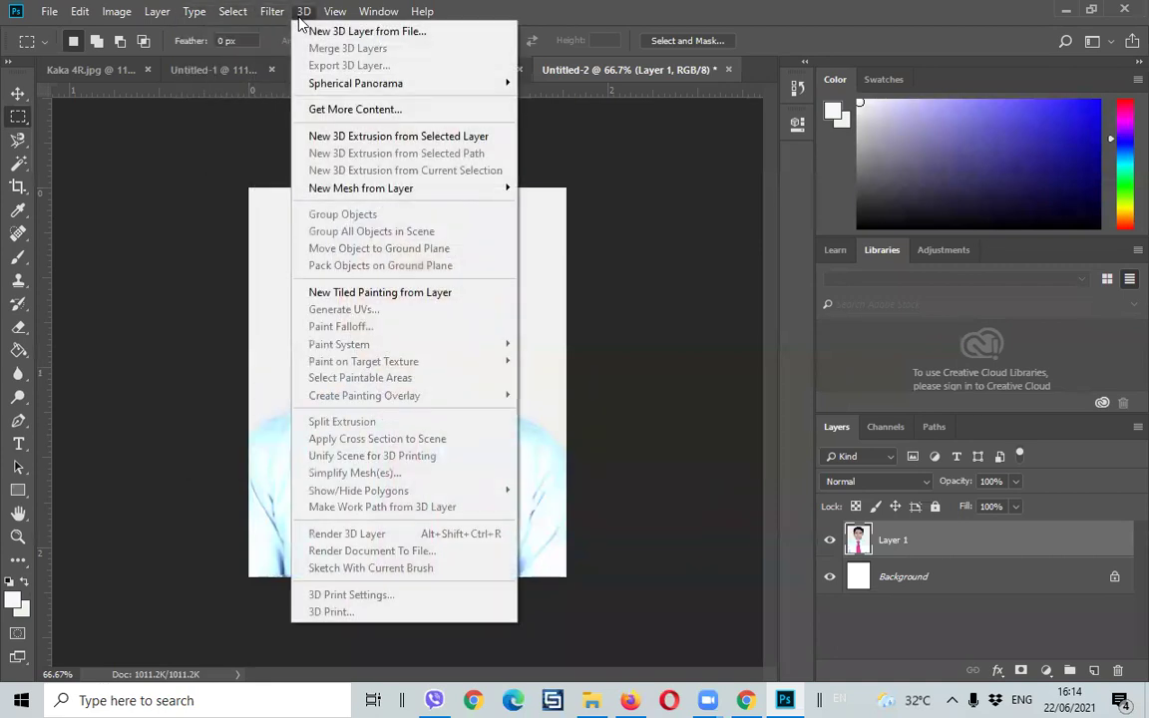
pyautogui.click(265, 277)
pyautogui.click(334, 12)
pyautogui.click(225, 11)
pyautogui.click(222, 13)
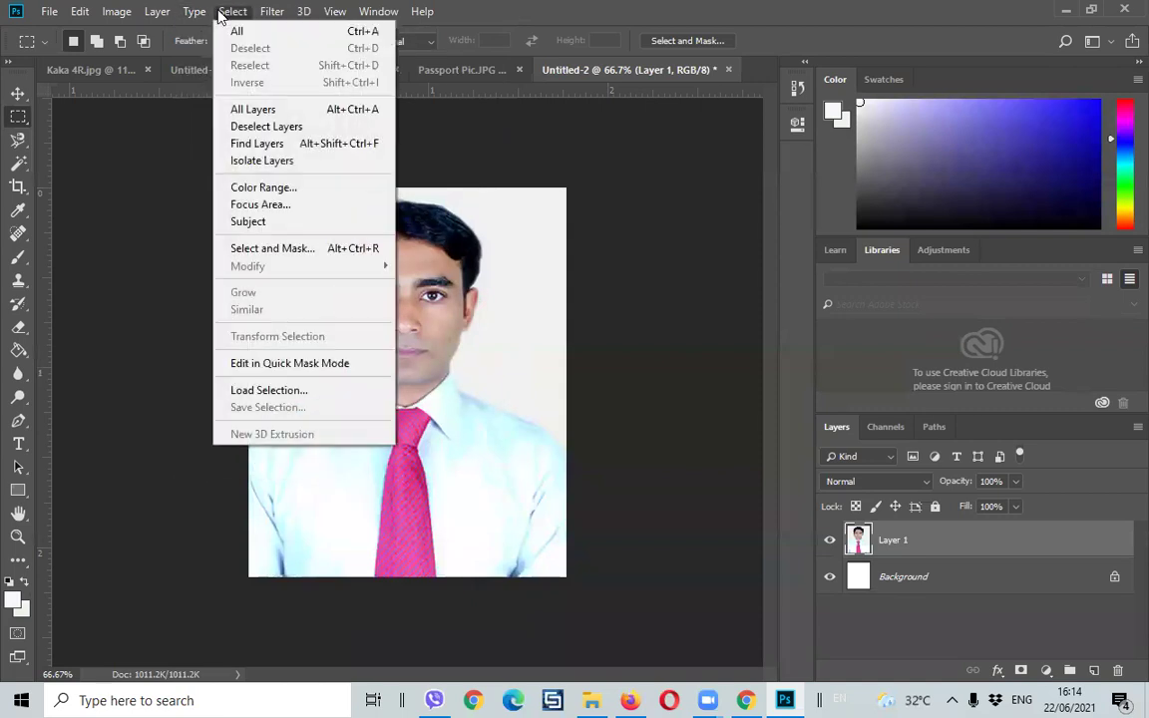
pyautogui.click(226, 12)
pyautogui.click(159, 12)
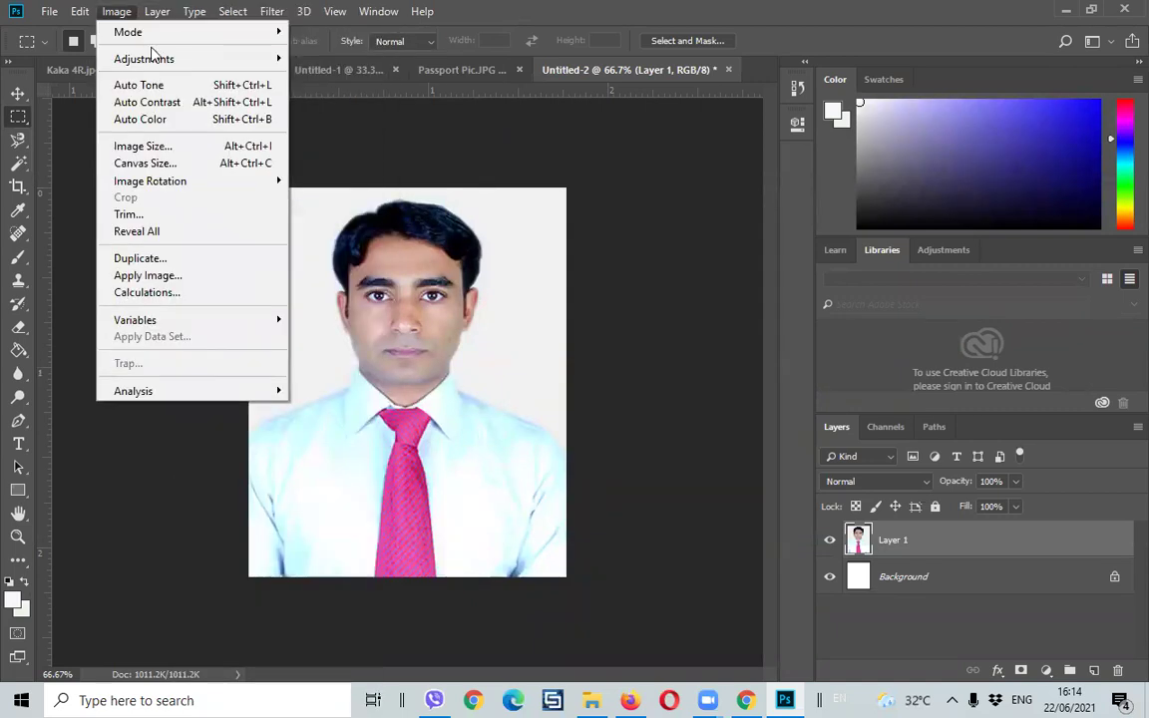
pyautogui.moveTo(144, 59)
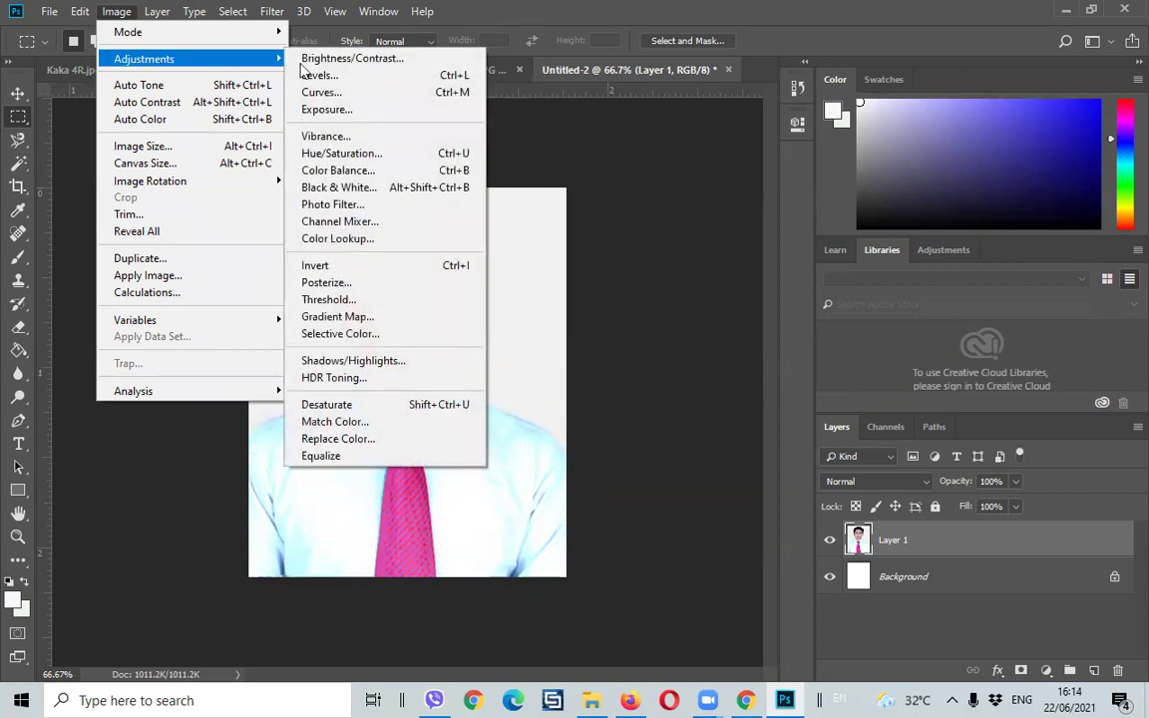
pyautogui.click(329, 58)
pyautogui.moveTo(526, 257)
pyautogui.mouseDown()
pyautogui.moveTo(569, 263)
pyautogui.moveTo(445, 247)
pyautogui.mouseUp()
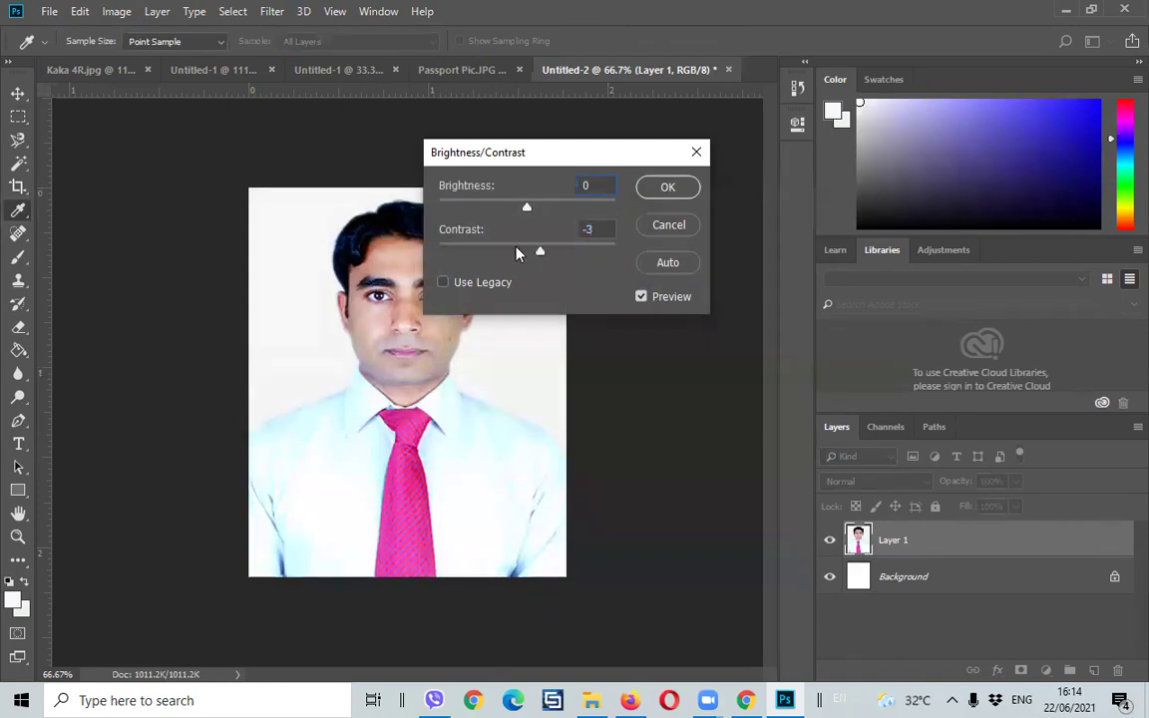
pyautogui.moveTo(527, 207)
pyautogui.mouseDown()
pyautogui.moveTo(457, 206)
pyautogui.moveTo(535, 223)
pyautogui.moveTo(562, 214)
pyautogui.moveTo(523, 209)
pyautogui.mouseUp()
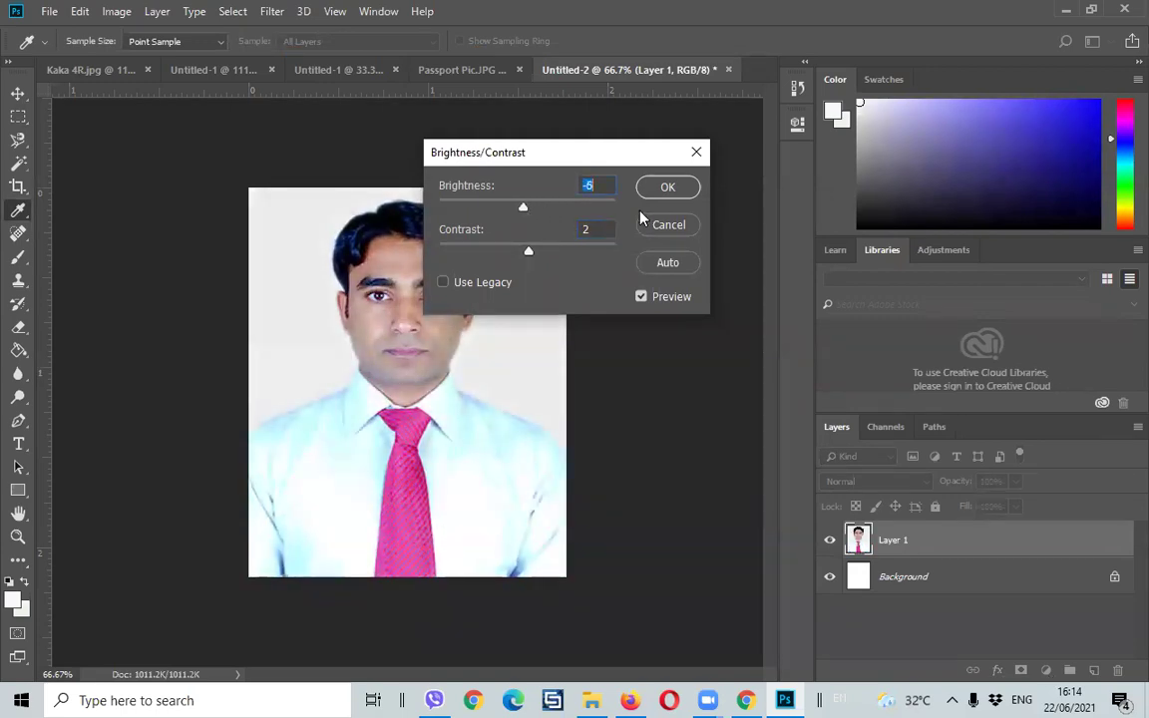
pyautogui.click(668, 225)
pyautogui.press('m')
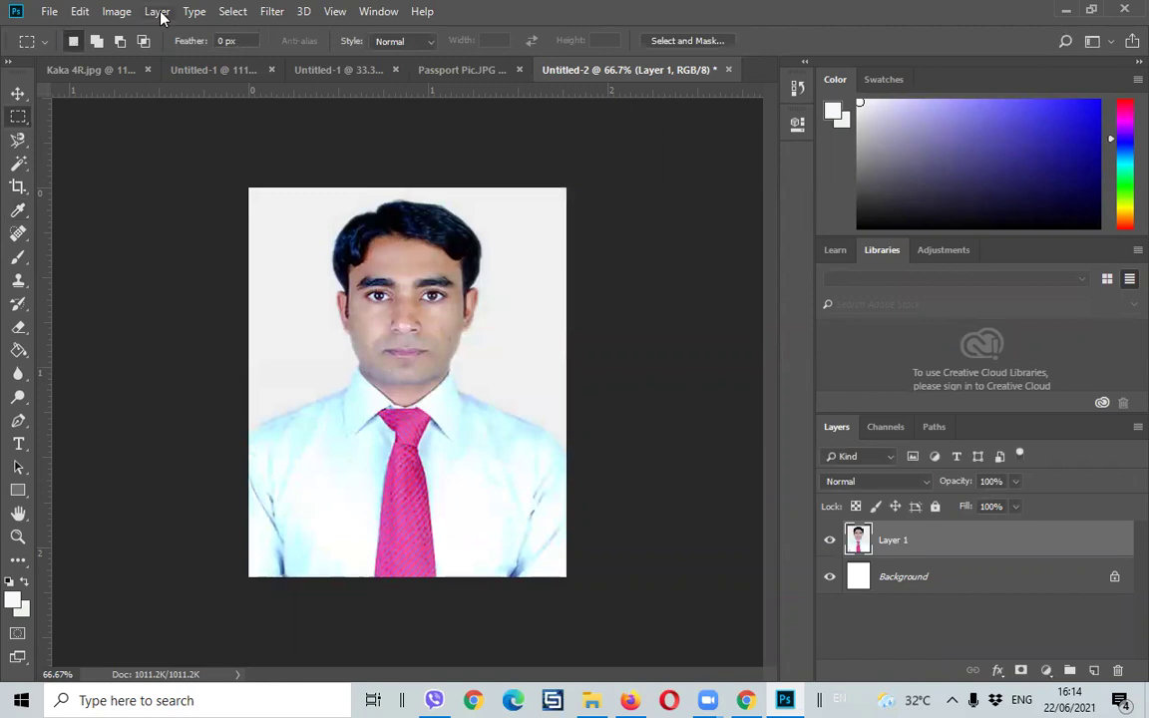
pyautogui.click(158, 13)
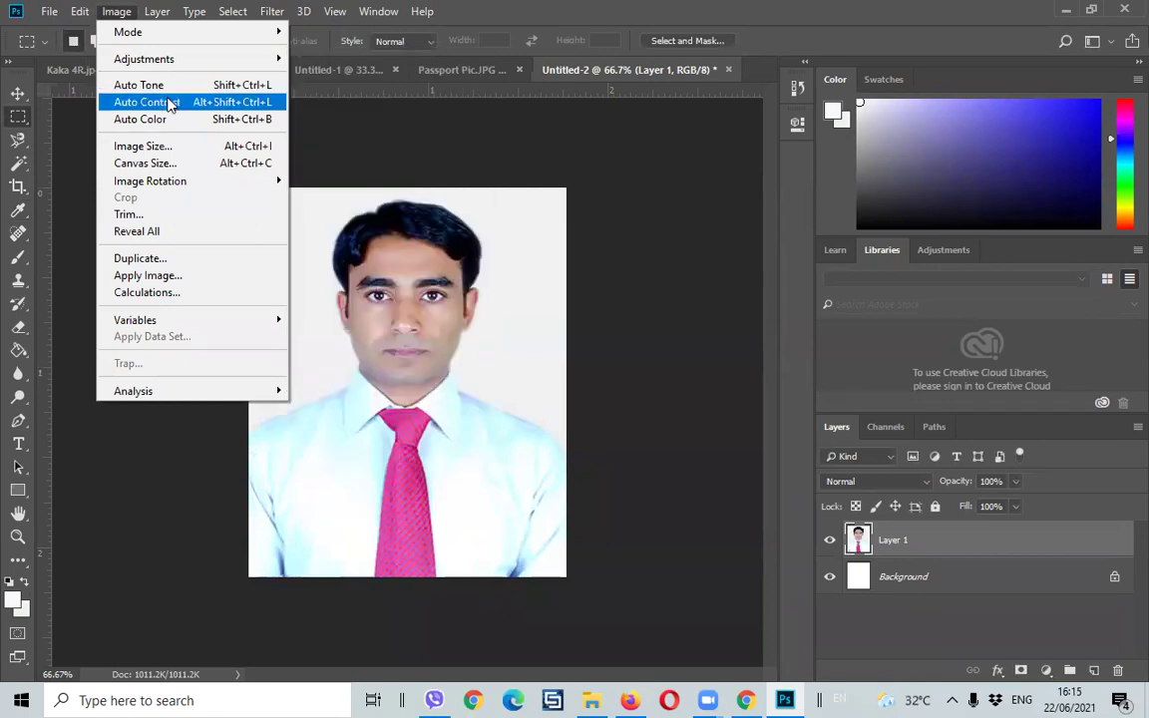
# - Apply Auto Contrast and Auto Color to the portrait
pyautogui.click(168, 102)
pyautogui.click(113, 12)
pyautogui.click(162, 118)
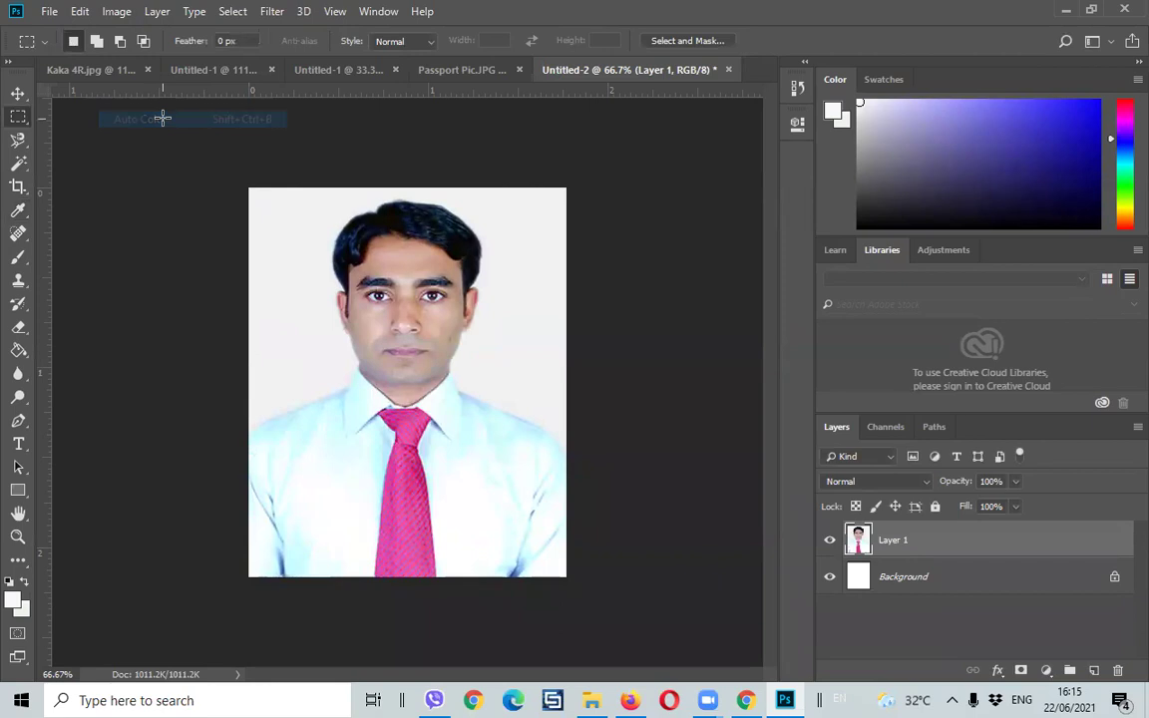
# - Browse the Image, Layer, Type and View menus without choosing anything
pyautogui.click(111, 12)
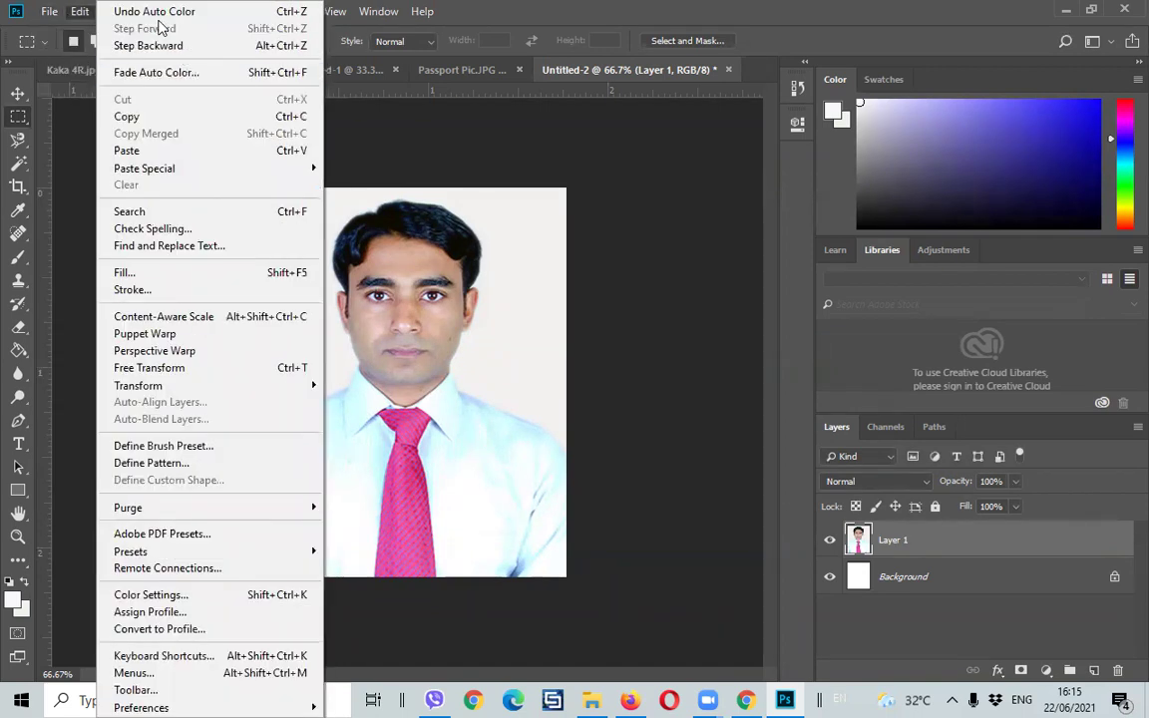
pyautogui.click(448, 138)
pyautogui.click(156, 11)
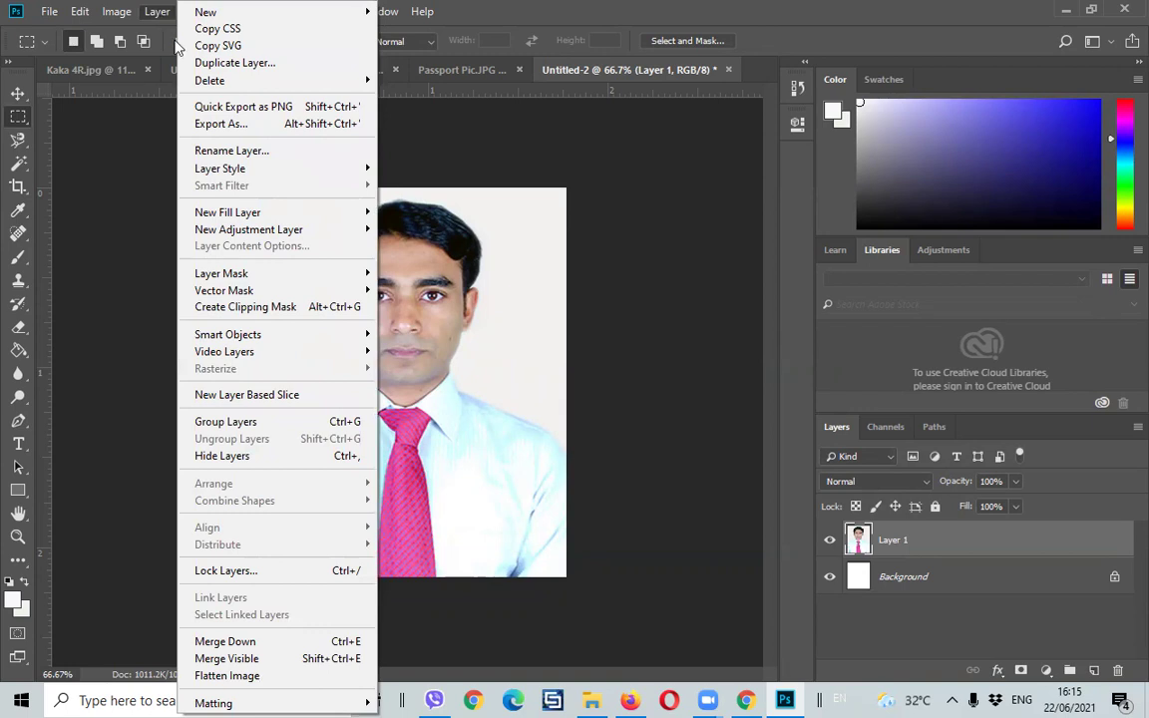
pyautogui.click(138, 158)
pyautogui.click(195, 13)
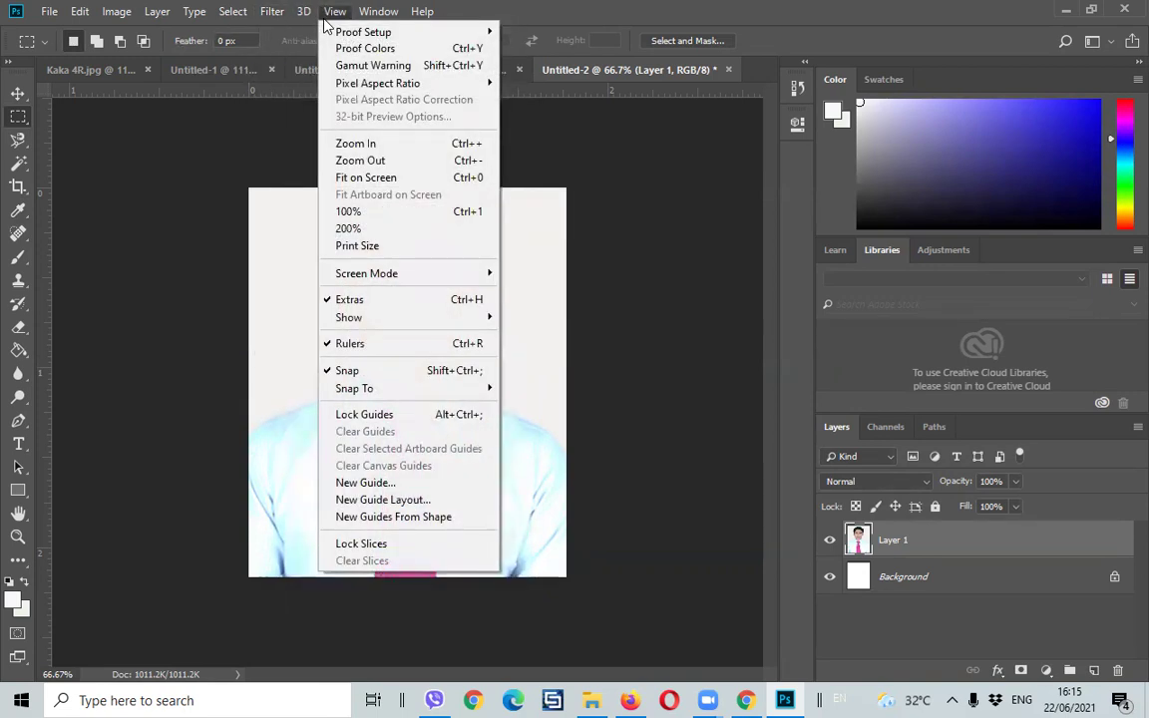
pyautogui.click(654, 425)
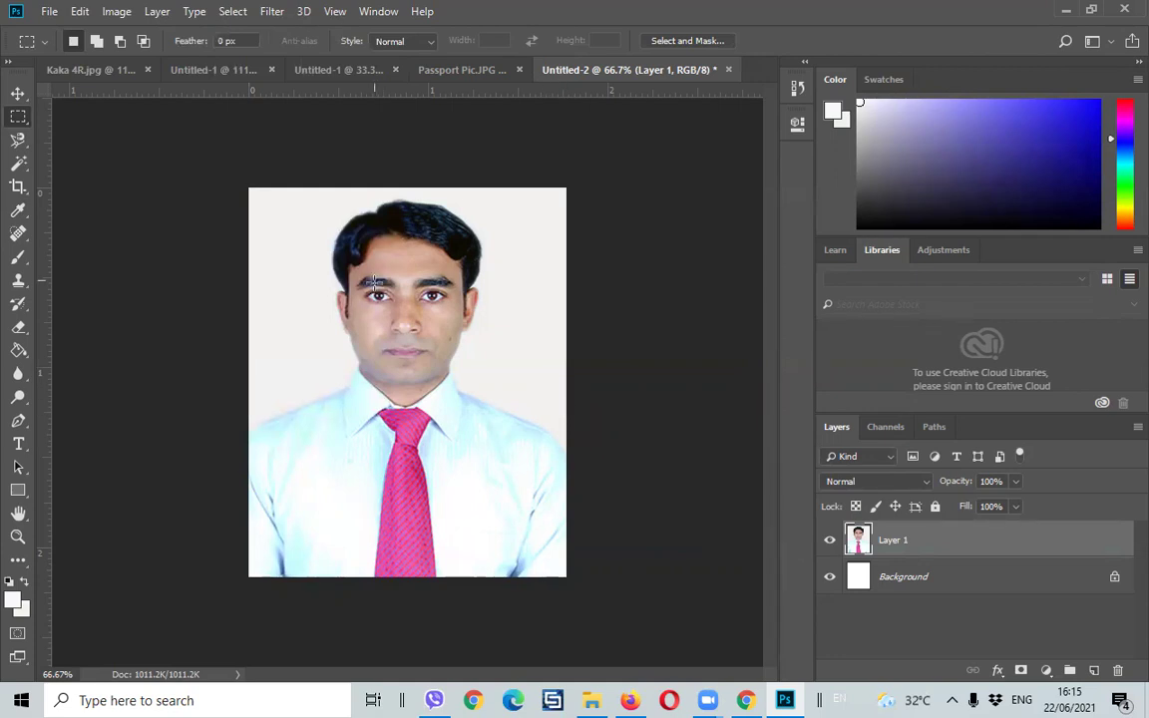
pyautogui.click(116, 12)
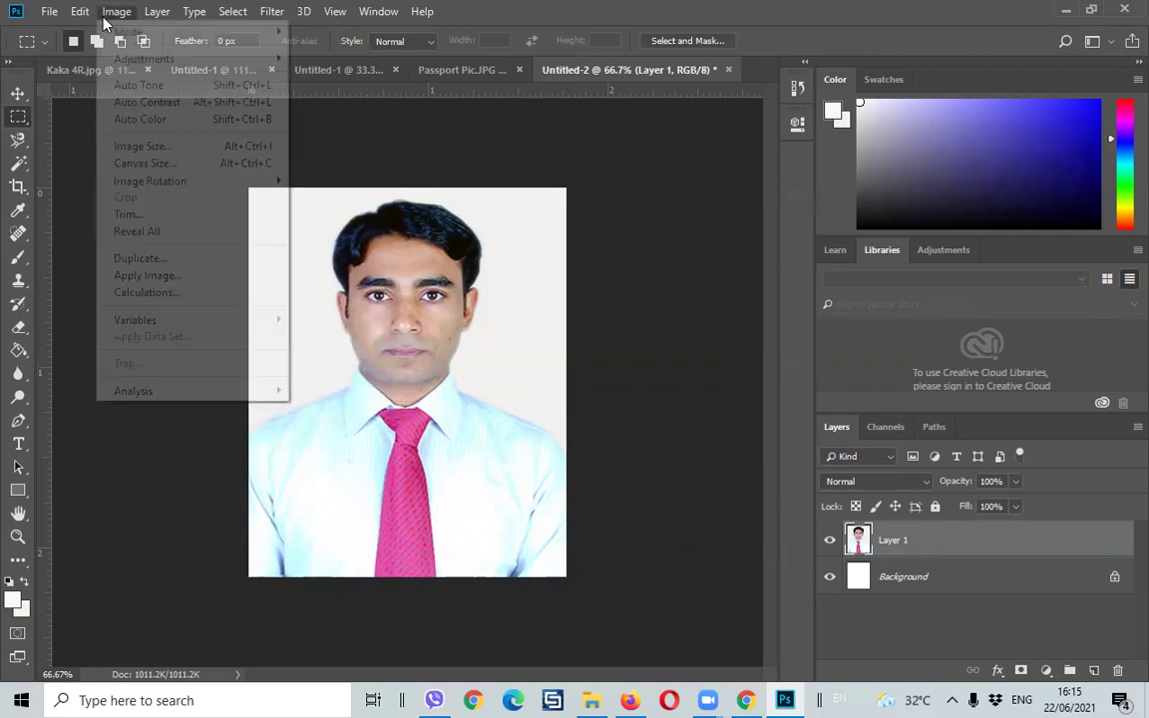
# - Resample the photo to 600 pixels/inch, giving 1062×1300 px at 44.96×55.03 mm
pyautogui.click(142, 145)
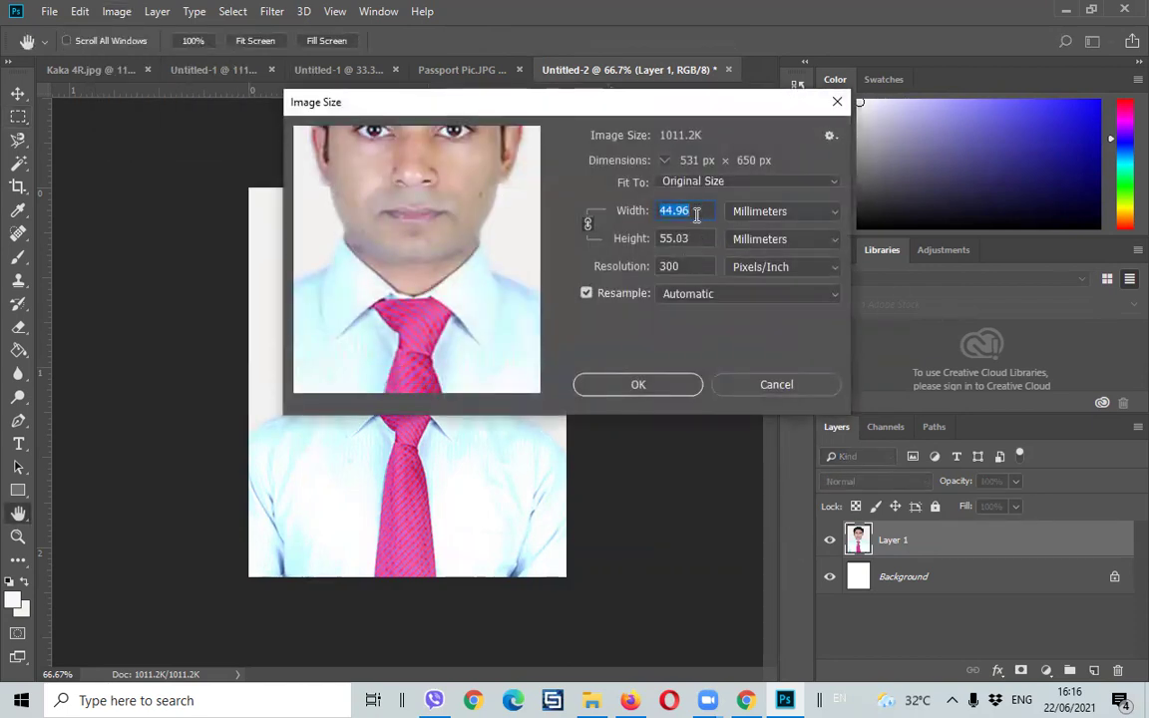
pyautogui.doubleClick(698, 267)
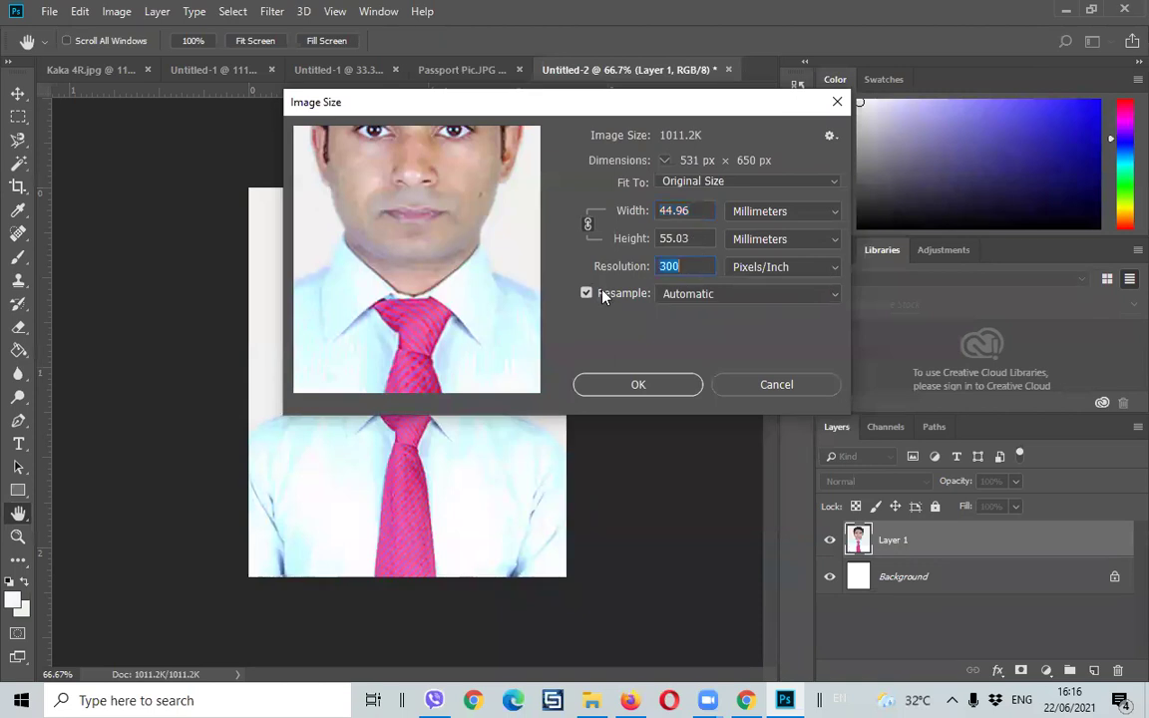
pyautogui.write('66')
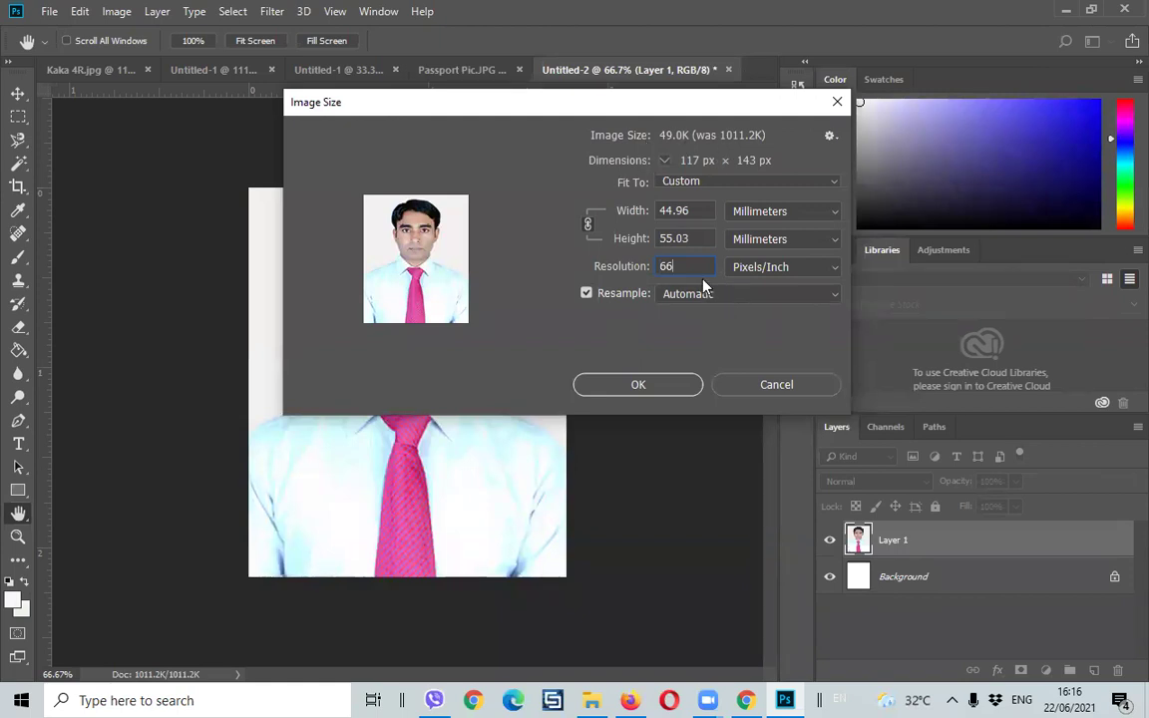
pyautogui.press('BackSpace')
pyautogui.write('00')
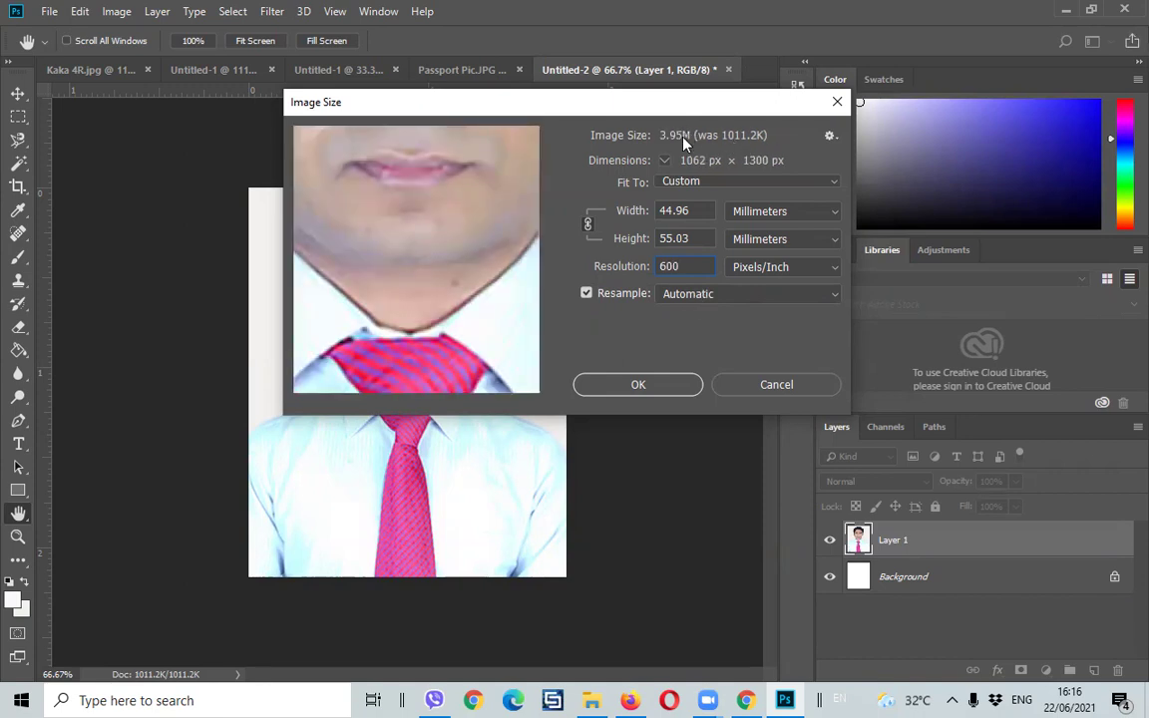
pyautogui.click(630, 389)
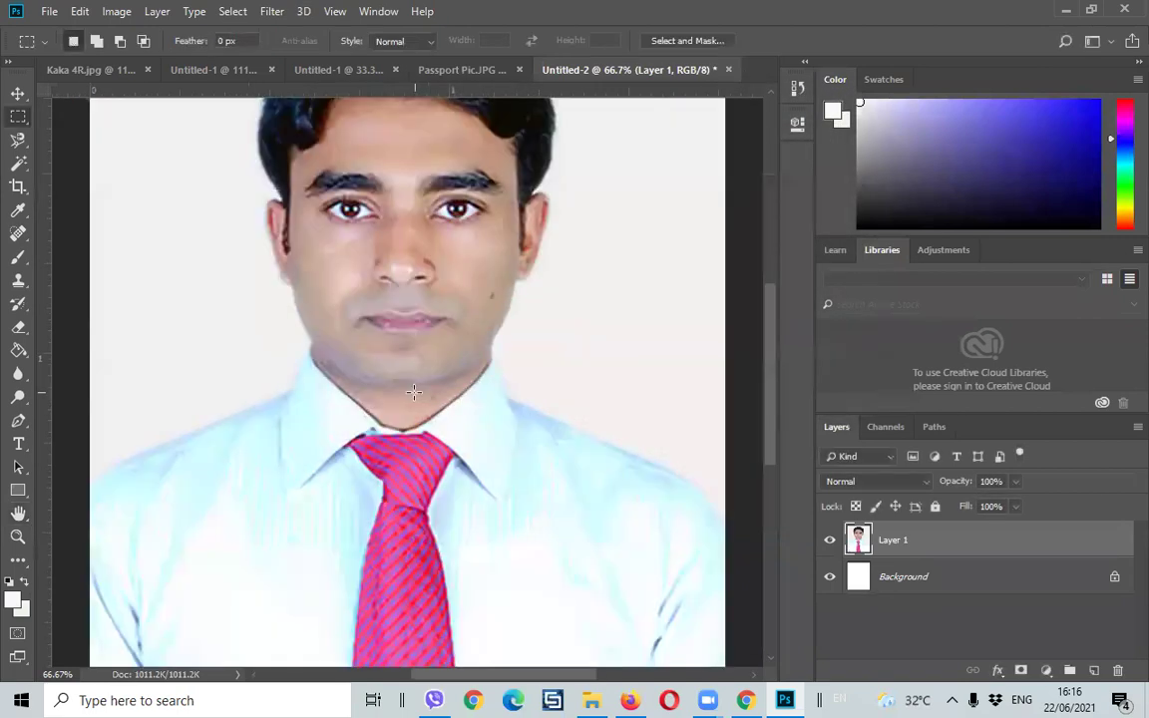
# - Select the plain Eraser tool and undo a stray erased spot beside the cheek
pyautogui.scroll(-2, 478, 339)
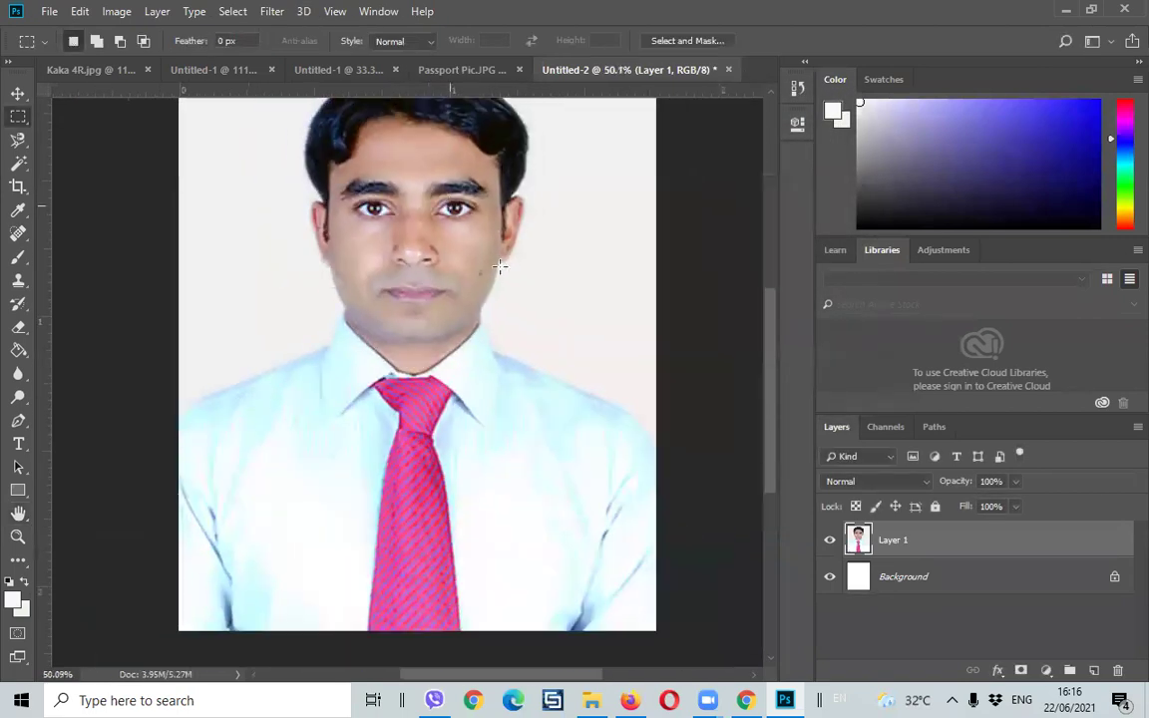
pyautogui.scroll(-1, 511, 302)
pyautogui.scroll(-1, 419, 304)
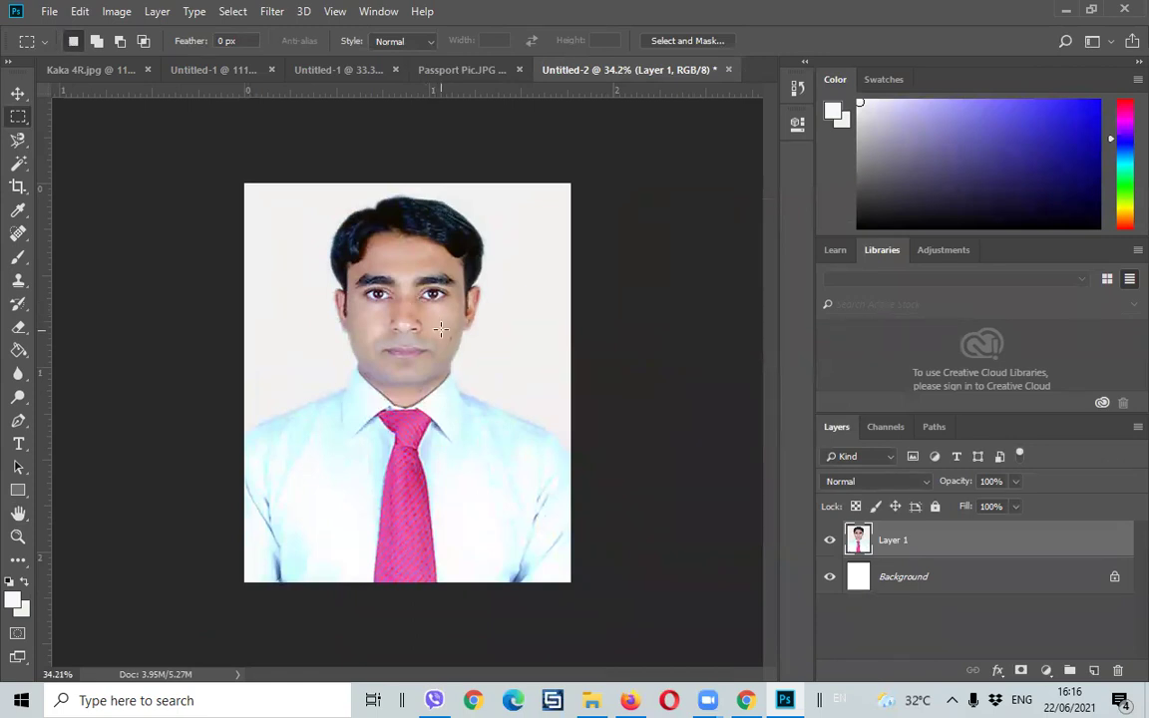
pyautogui.scroll(-2, 440, 330)
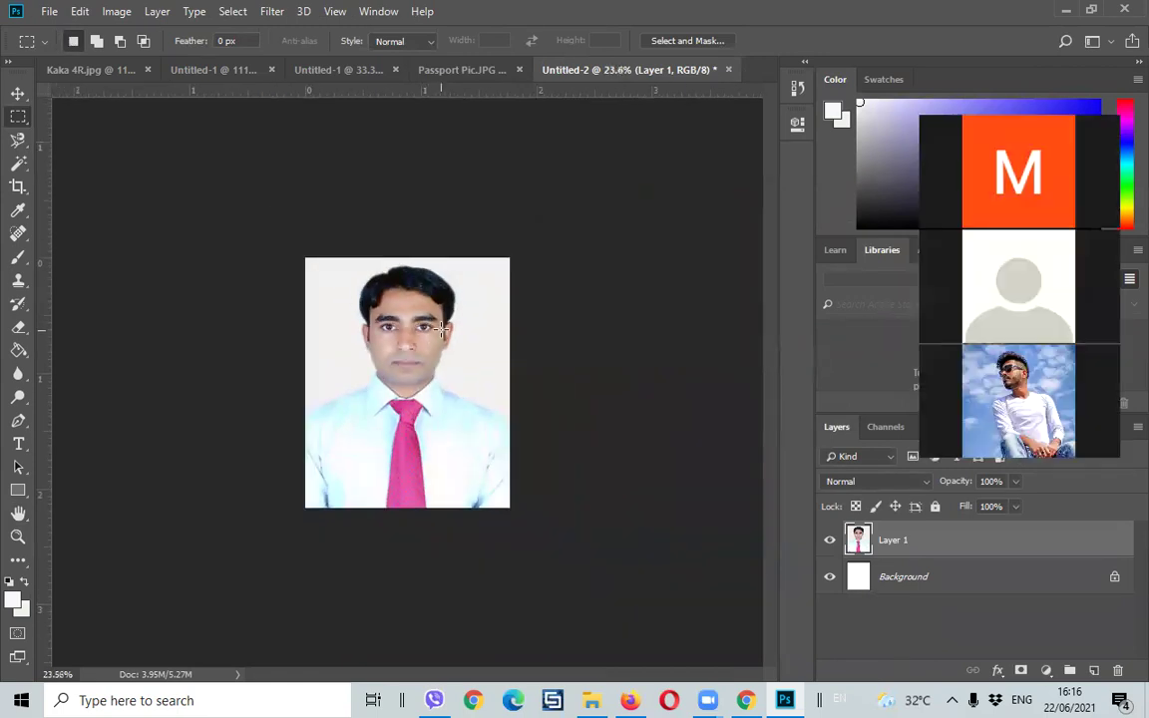
pyautogui.scroll(-2, 440, 330)
pyautogui.scroll(-2, 440, 330)
pyautogui.scroll(-1, 439, 330)
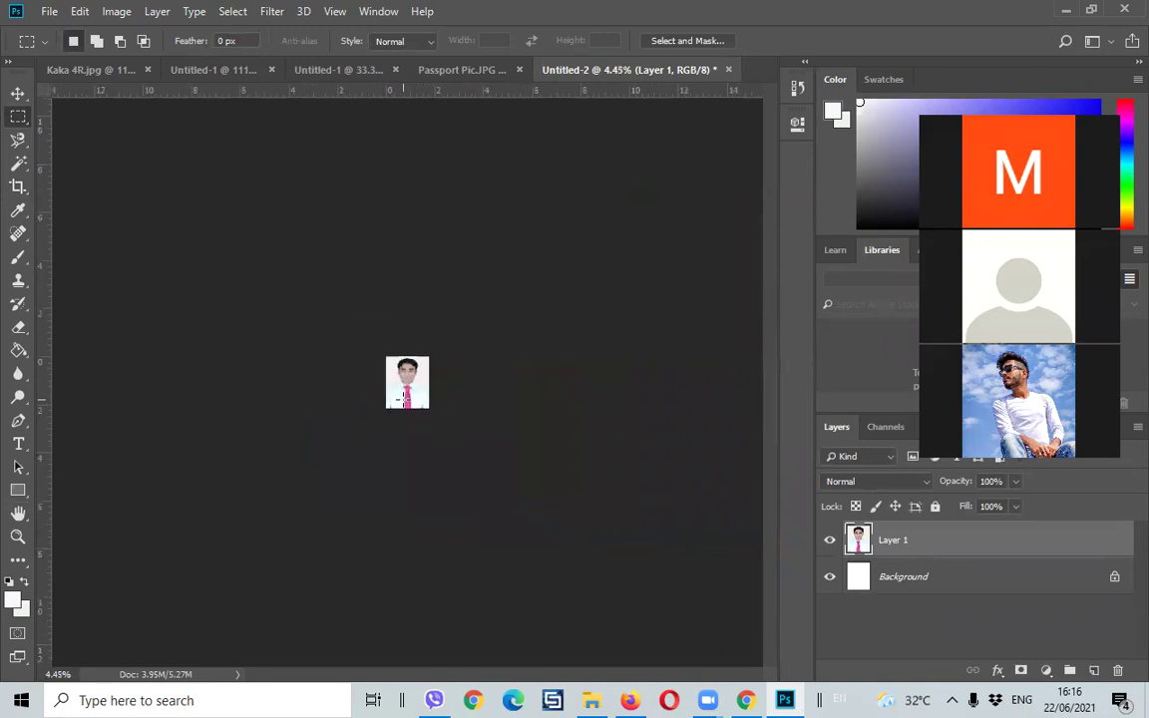
pyautogui.scroll(3, 403, 399)
pyautogui.scroll(4, 403, 398)
pyautogui.scroll(5, 403, 399)
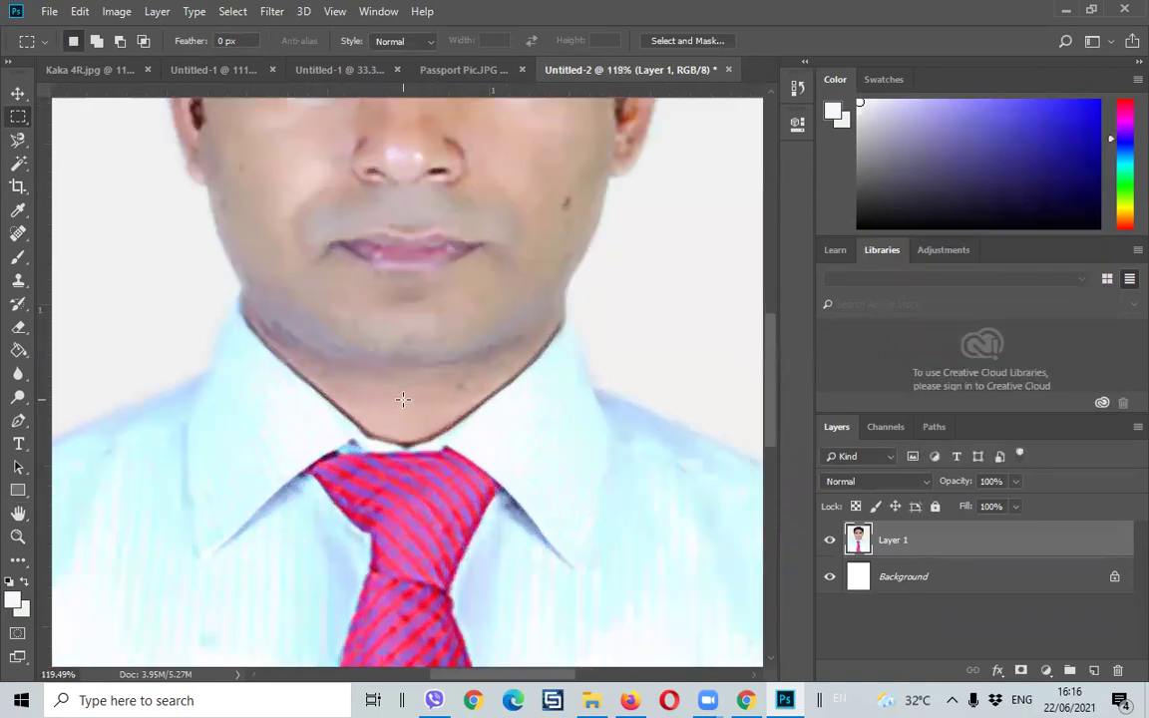
pyautogui.scroll(-1, 402, 399)
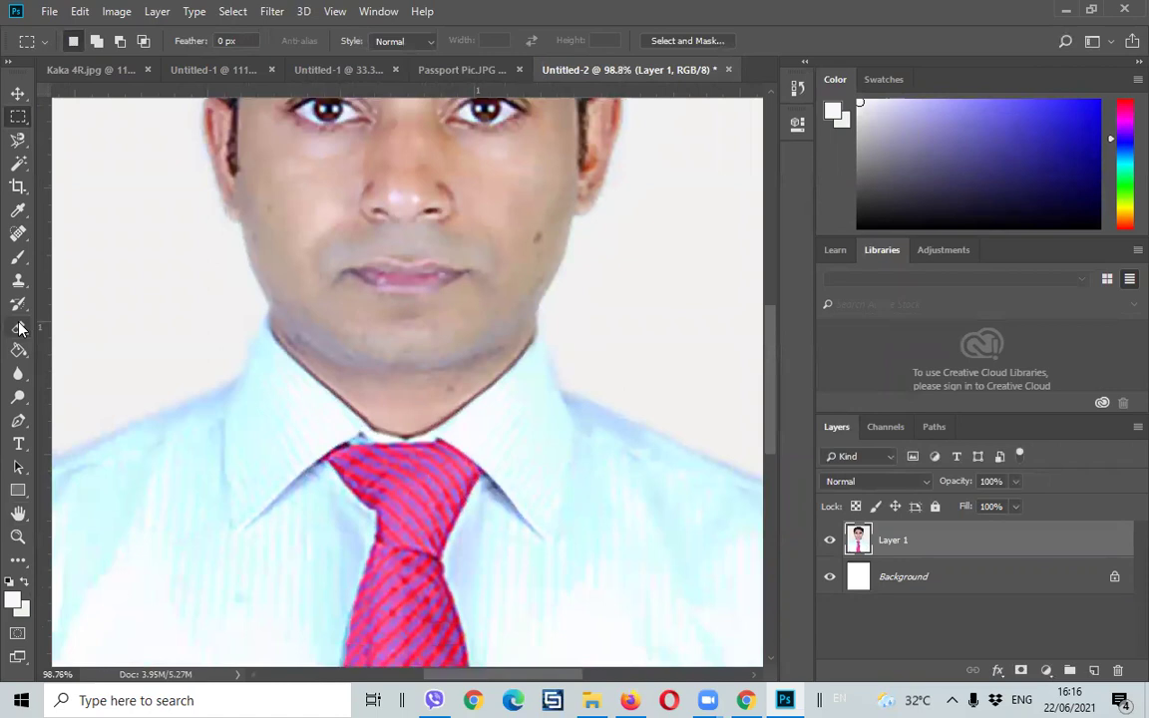
pyautogui.click(18, 327)
pyautogui.click(60, 332)
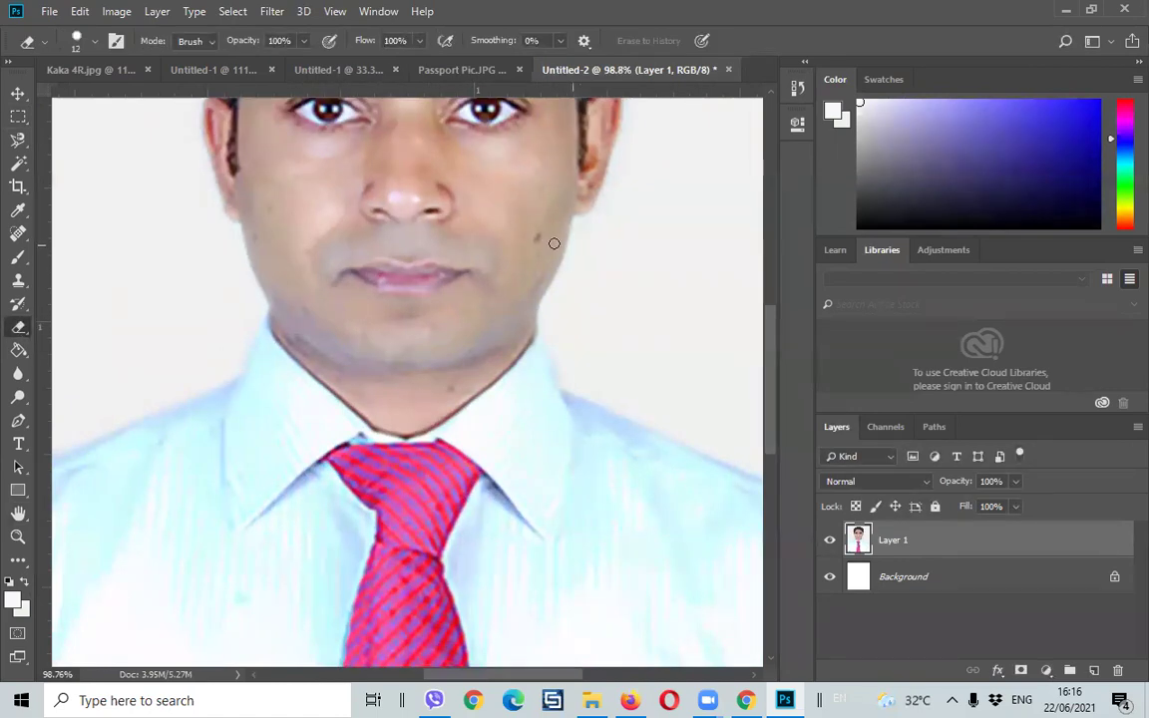
pyautogui.moveTo(541, 234); pyautogui.dragTo(528, 254)
pyautogui.rightClick(605, 247)
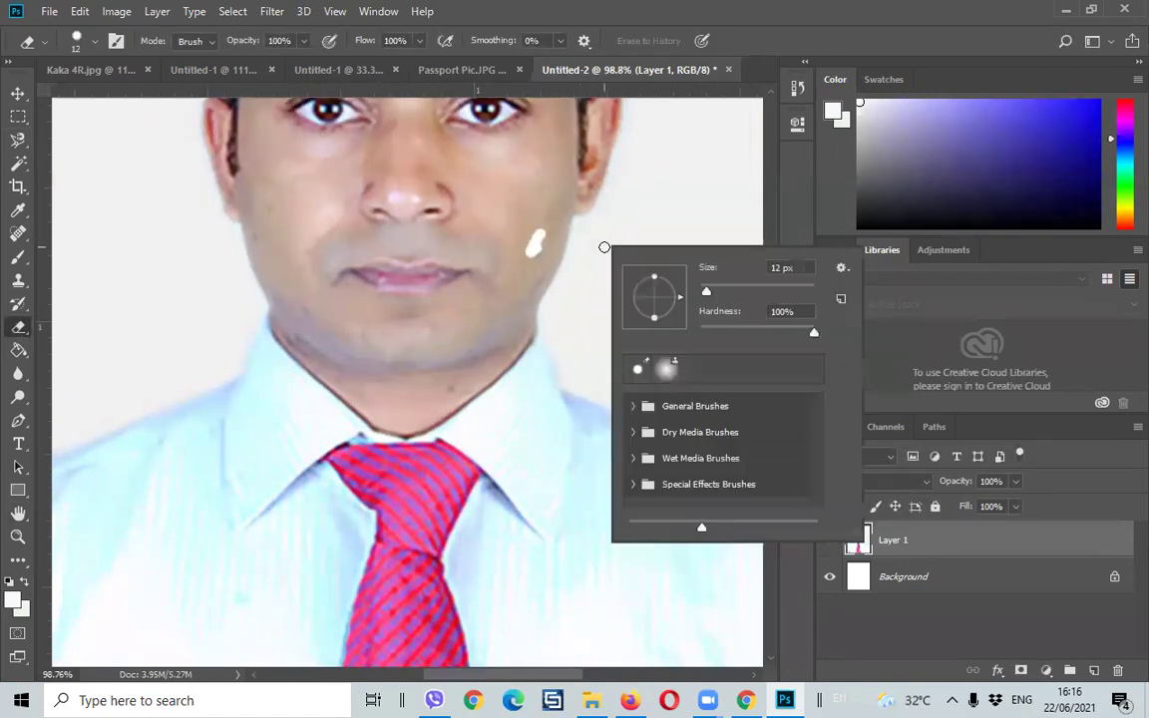
pyautogui.click(672, 223)
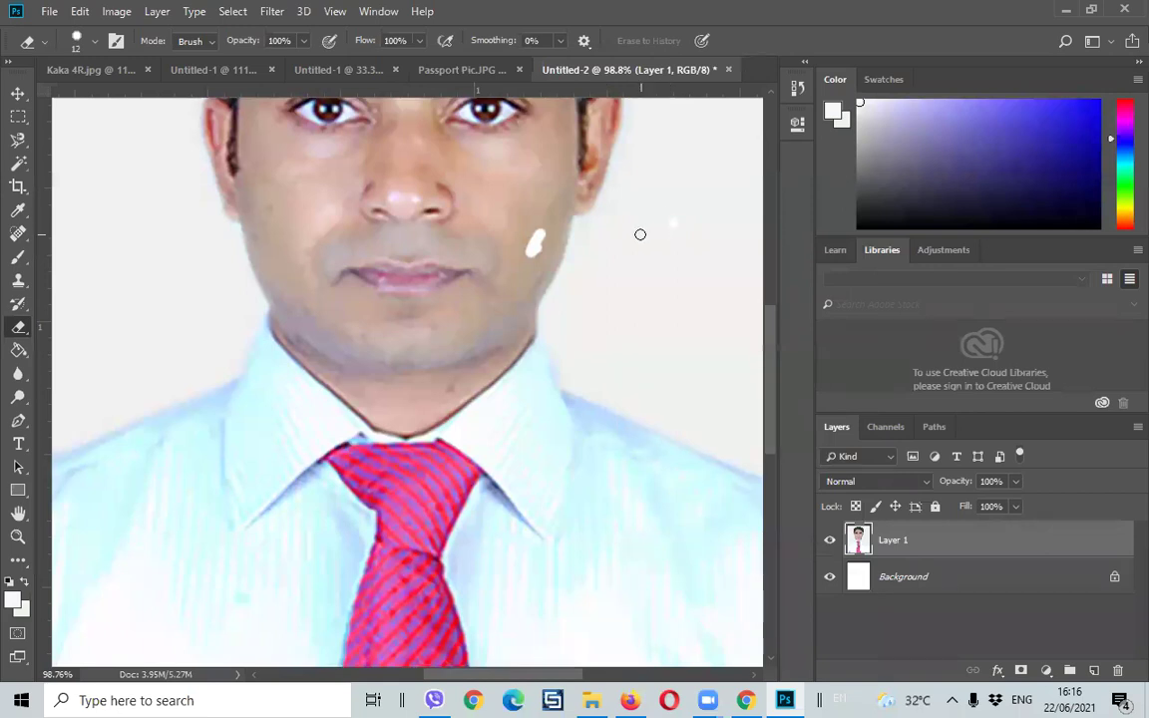
pyautogui.hotkey('ctrl', 'z')
# - Erase the grey background to the right of the face and head
pyautogui.rightClick(588, 249)
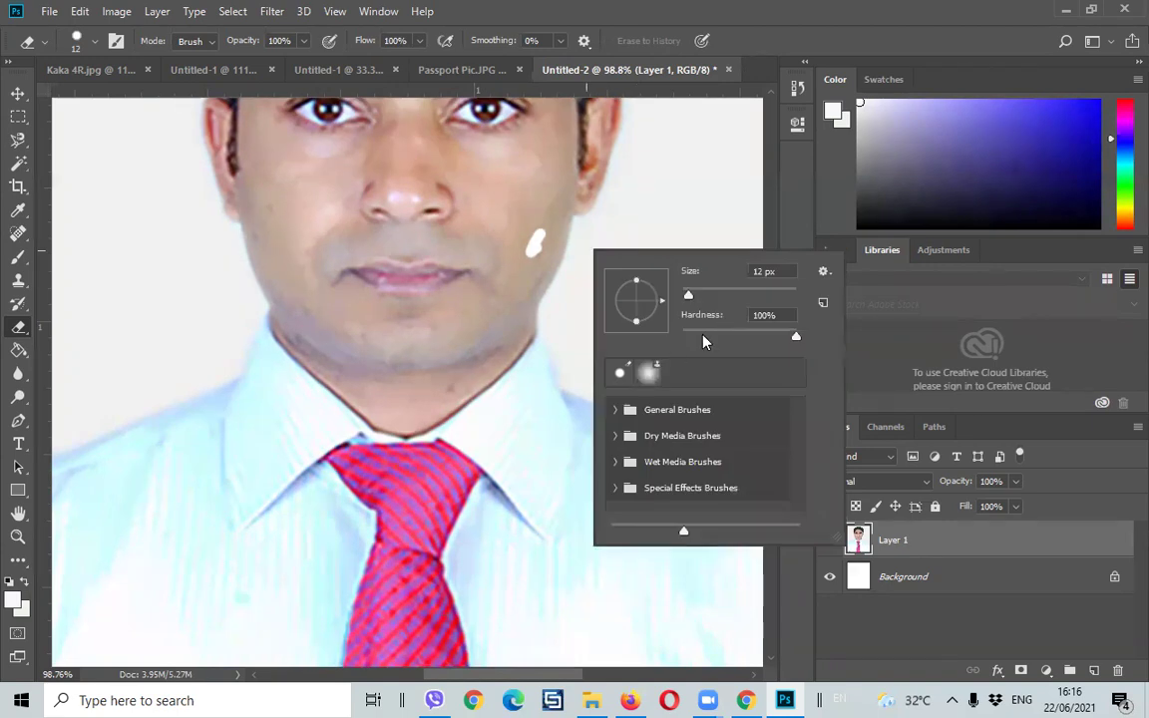
pyautogui.click(656, 202)
pyautogui.moveTo(651, 194); pyautogui.dragTo(641, 265)
pyautogui.moveTo(649, 213)
pyautogui.mouseDown()
pyautogui.moveTo(661, 218)
pyautogui.moveTo(630, 341)
pyautogui.moveTo(646, 344)
pyautogui.mouseUp()
# - Set the eraser to 40% hardness and 61 px, then whiten the right background
pyautogui.rightClick(656, 275)
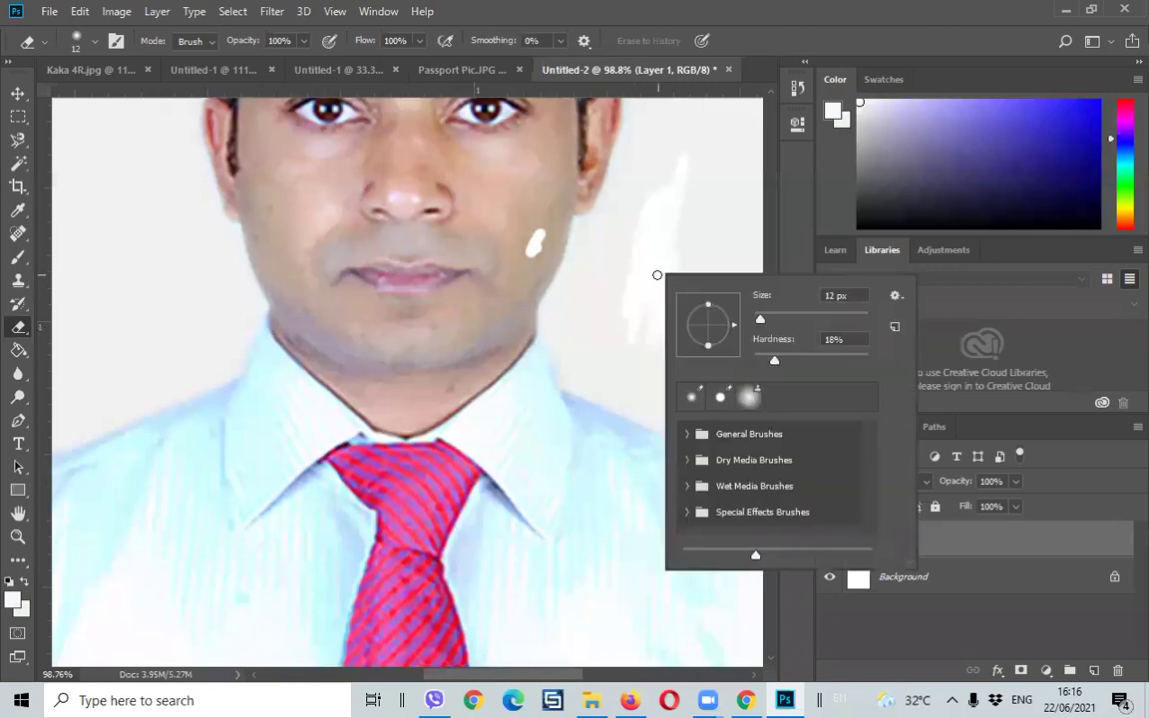
pyautogui.click(800, 360)
pyautogui.click(635, 266)
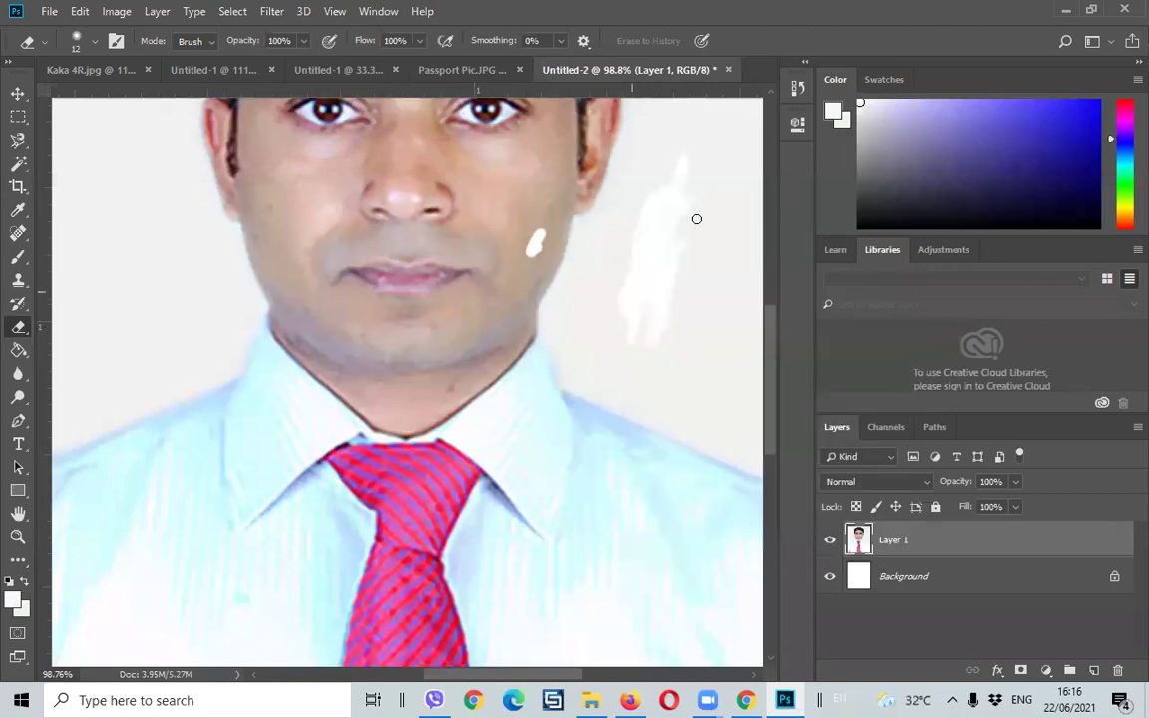
pyautogui.rightClick(692, 221)
pyautogui.click(815, 270)
pyautogui.click(638, 228)
pyautogui.moveTo(638, 228)
pyautogui.mouseDown()
pyautogui.moveTo(674, 323)
pyautogui.moveTo(717, 353)
pyautogui.moveTo(720, 373)
pyautogui.moveTo(623, 331)
pyautogui.moveTo(725, 390)
pyautogui.moveTo(620, 378)
pyautogui.moveTo(725, 413)
pyautogui.moveTo(643, 397)
pyautogui.moveTo(752, 442)
pyautogui.moveTo(585, 356)
pyautogui.moveTo(580, 294)
pyautogui.moveTo(602, 259)
pyautogui.moveTo(630, 302)
pyautogui.moveTo(674, 223)
pyautogui.moveTo(641, 250)
pyautogui.mouseUp()
# - Erase the grey background at the photo's top right and top left
pyautogui.scroll(-3, 641, 250)
pyautogui.scroll(-2, 641, 251)
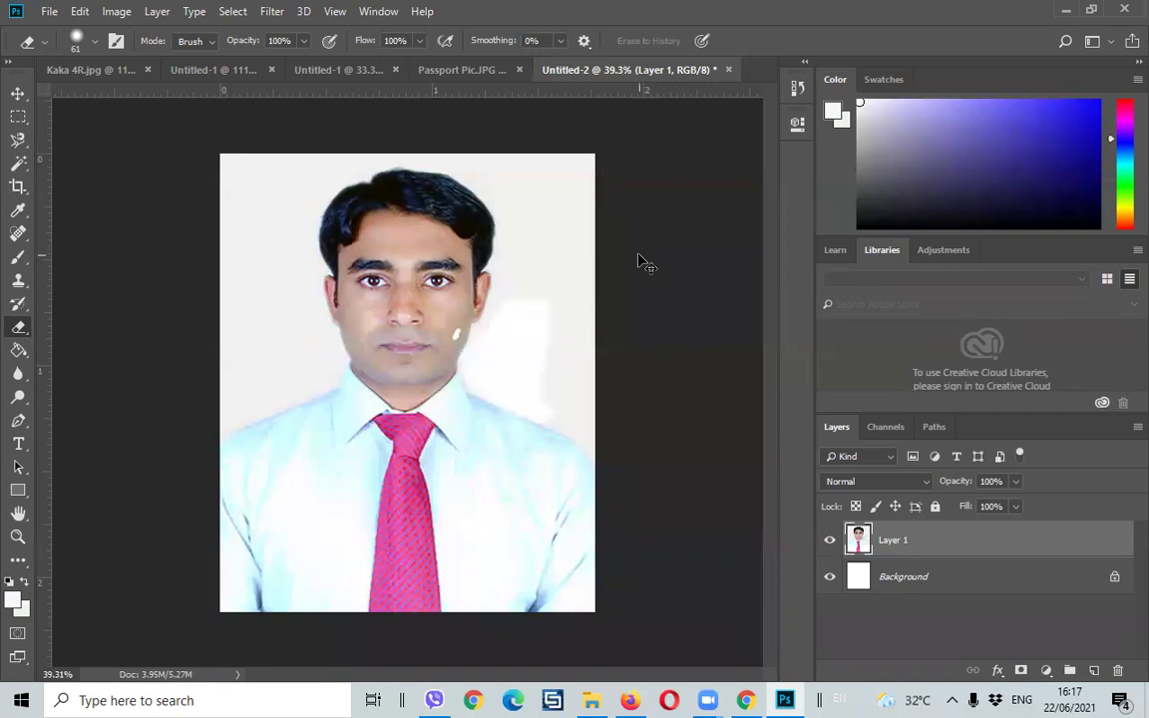
pyautogui.moveTo(559, 225); pyautogui.dragTo(518, 160)
pyautogui.moveTo(248, 220)
pyautogui.mouseDown()
pyautogui.moveTo(231, 207)
pyautogui.moveTo(268, 268)
pyautogui.moveTo(243, 310)
pyautogui.moveTo(244, 237)
pyautogui.moveTo(248, 369)
pyautogui.moveTo(253, 341)
pyautogui.mouseUp()
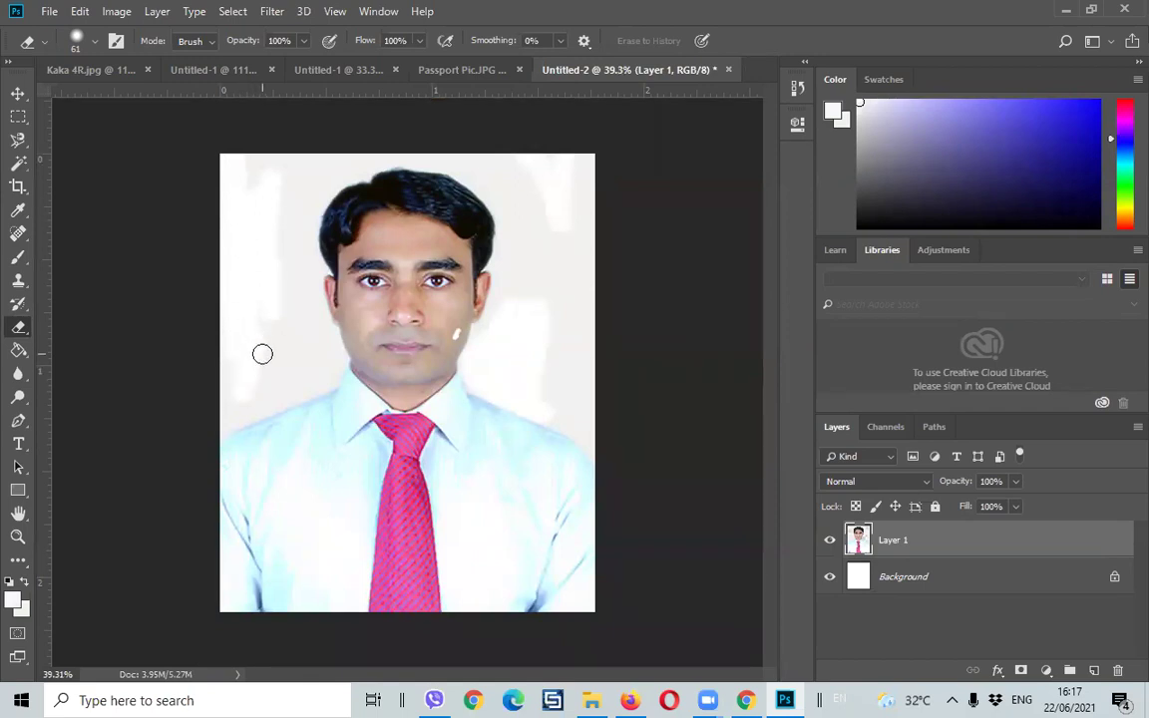
# - Choose Quick Selection and try selecting the background beside the hair, deselecting afterwards
pyautogui.click(27, 165)
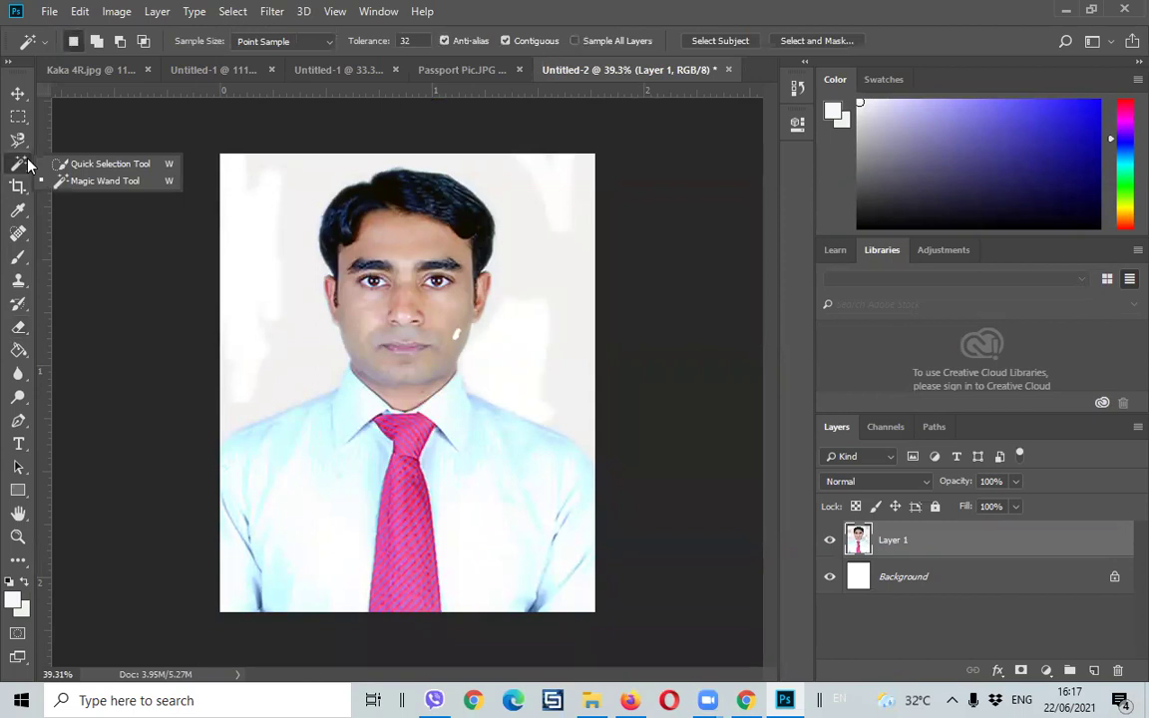
pyautogui.click(100, 164)
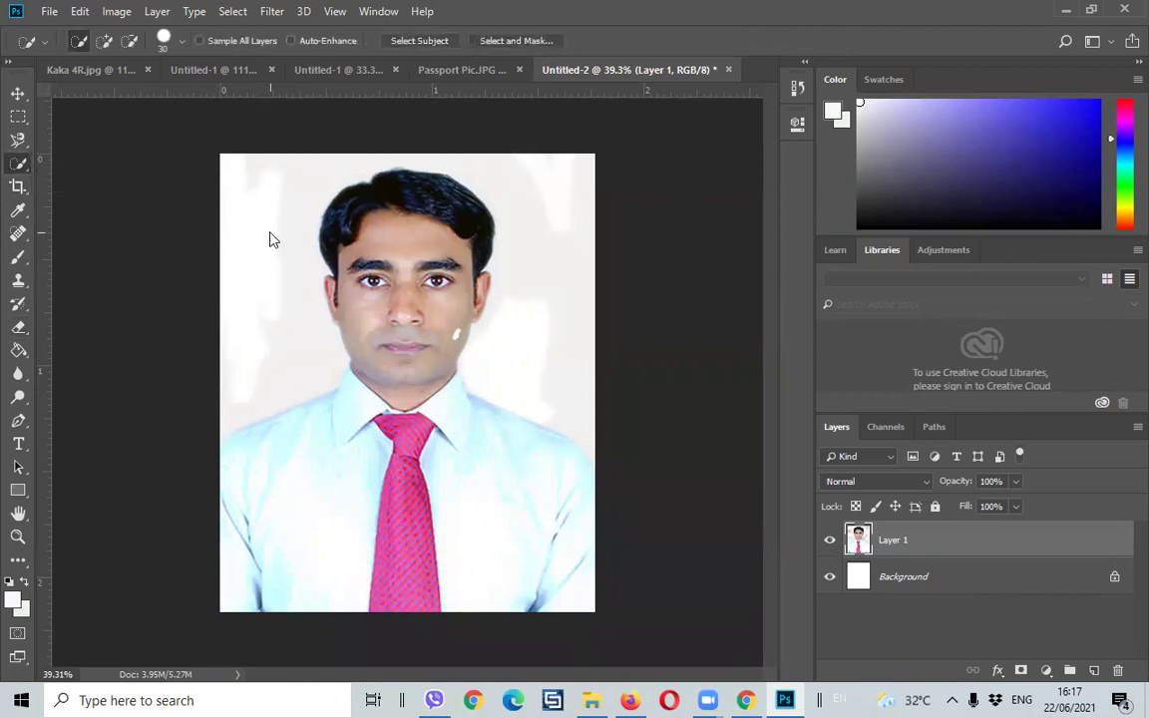
pyautogui.moveTo(269, 239); pyautogui.dragTo(289, 223)
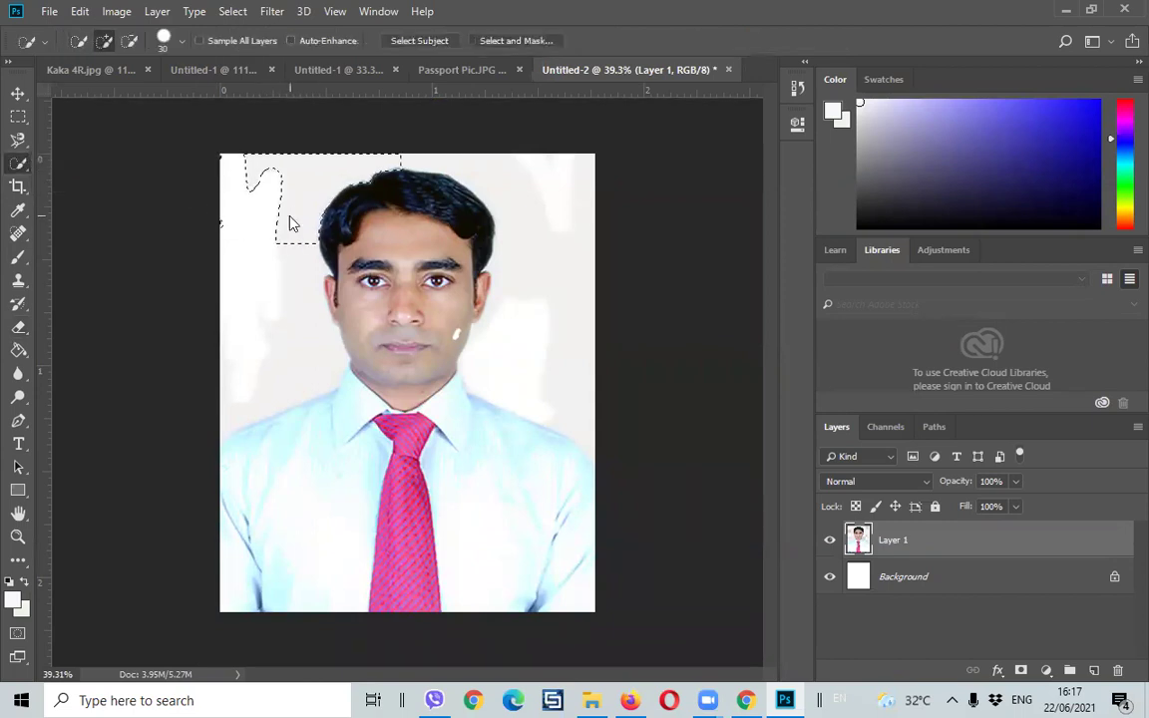
pyautogui.click(306, 321)
pyautogui.hotkey('ctrl', 'z')
pyautogui.hotkey('ctrl', 'd')
pyautogui.moveTo(538, 238); pyautogui.dragTo(547, 271)
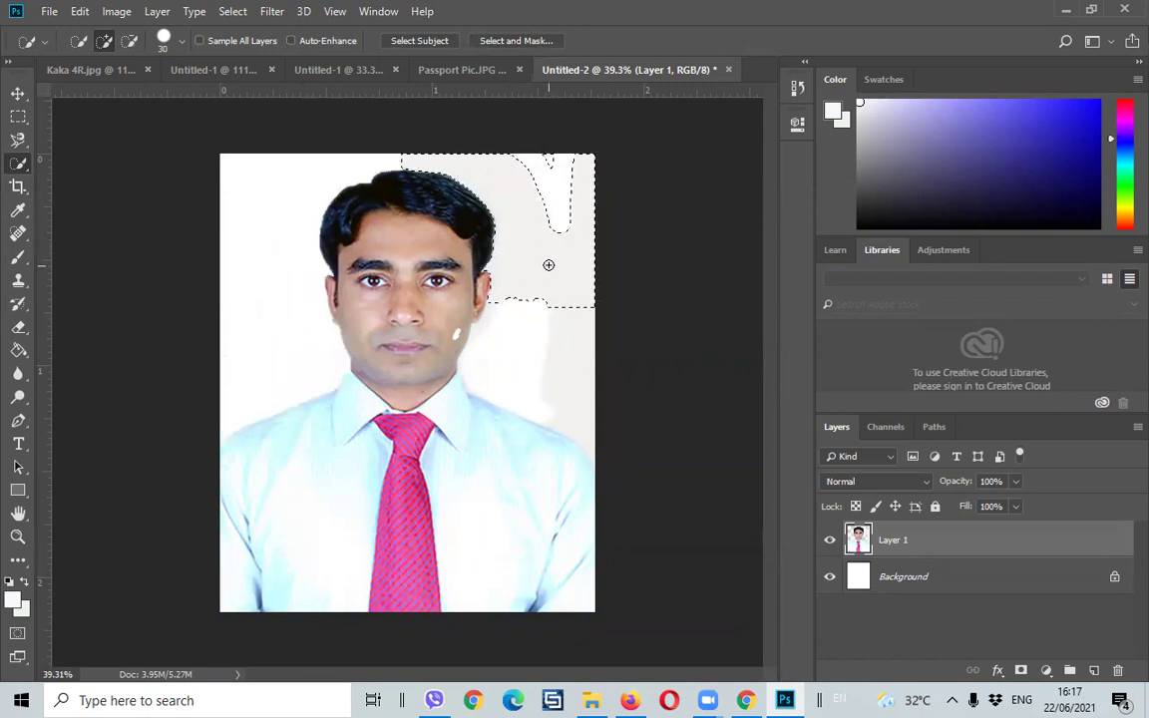
pyautogui.hotkey('ctrl', 'd')
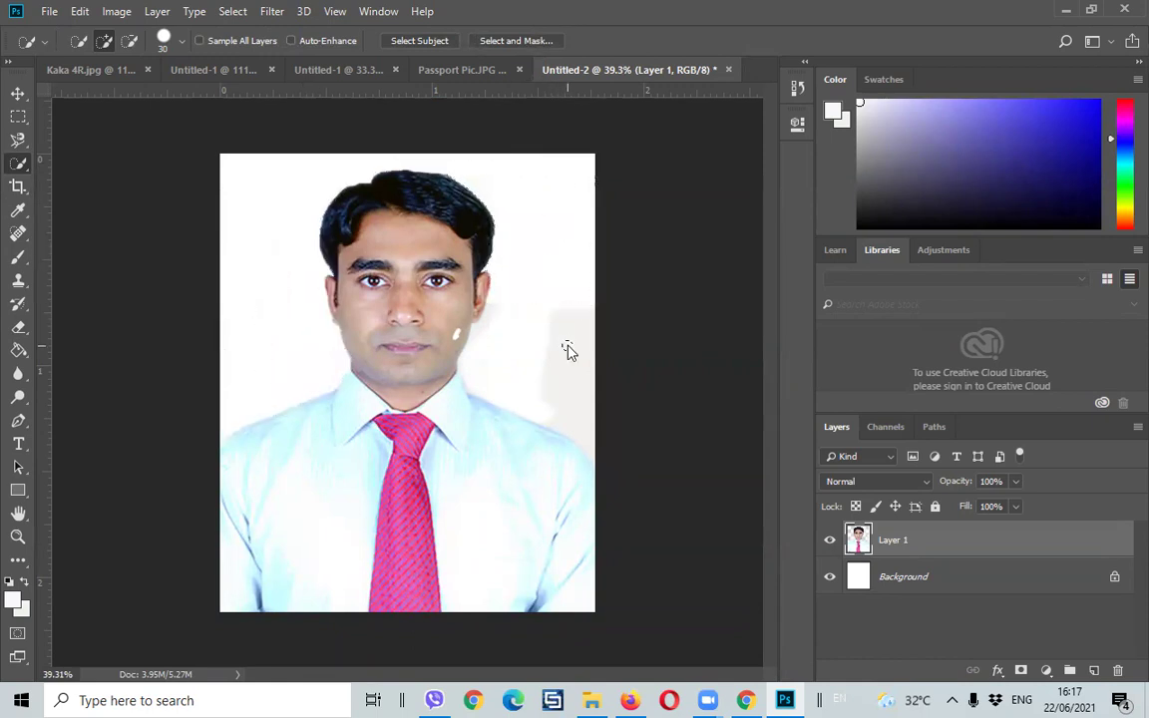
# - Try Quick Selection on the left and right background beside the head and shoulders
pyautogui.moveTo(566, 345); pyautogui.dragTo(569, 374)
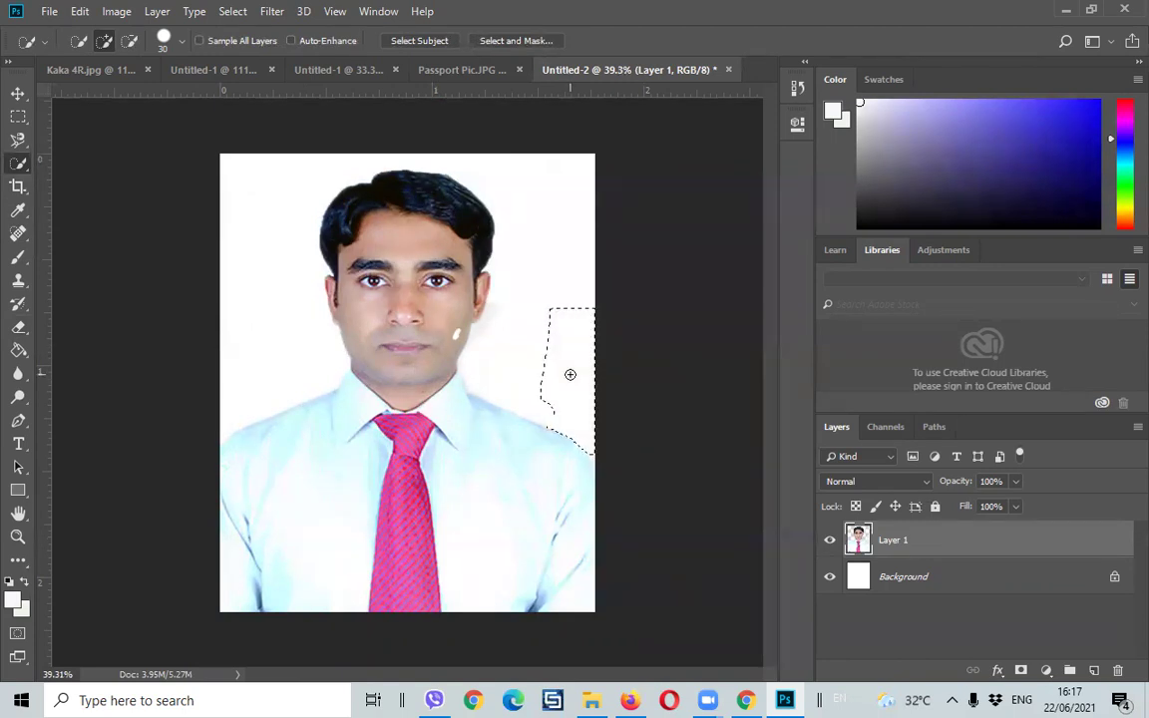
pyautogui.moveTo(218, 163)
pyautogui.mouseDown()
pyautogui.moveTo(242, 181)
pyautogui.moveTo(275, 354)
pyautogui.mouseUp()
pyautogui.hotkey('ctrl', 'd')
pyautogui.moveTo(239, 199); pyautogui.dragTo(279, 377)
pyautogui.click(538, 218)
pyautogui.moveTo(534, 231); pyautogui.dragTo(513, 406)
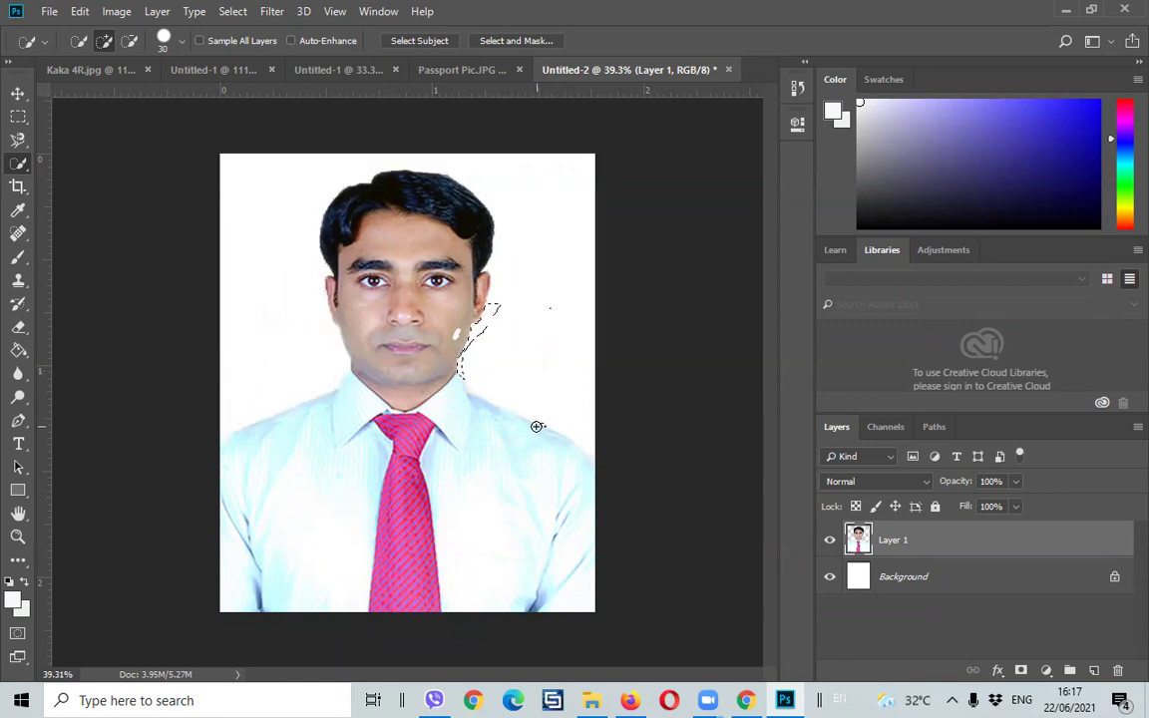
pyautogui.hotkey('ctrl', 'd')
pyautogui.moveTo(567, 328); pyautogui.dragTo(577, 188)
pyautogui.hotkey('ctrl', 'd')
pyautogui.moveTo(257, 233); pyautogui.dragTo(238, 359)
# - Try Select Subject twice, keep the current selection, and switch to the Untitled-1 sheet
pyautogui.click(412, 41)
pyautogui.click(597, 266)
pyautogui.click(431, 41)
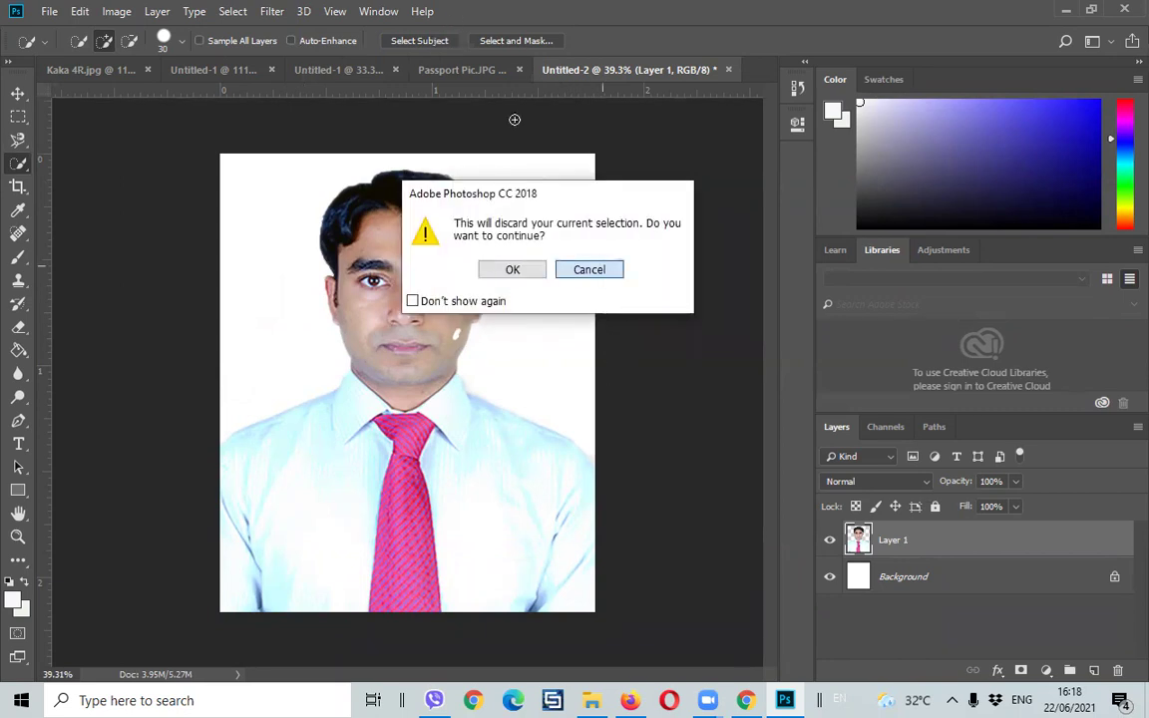
pyautogui.click(591, 270)
pyautogui.click(339, 74)
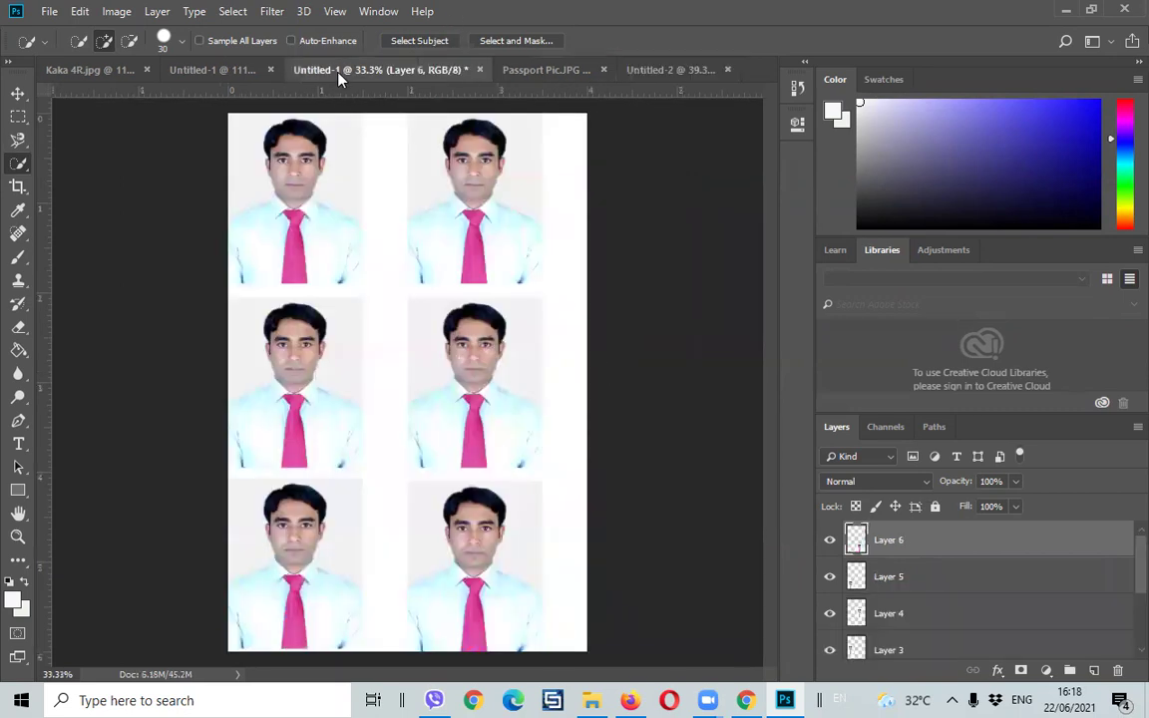
# - Save the six-photo sheet as class 8.psd
pyautogui.click(48, 11)
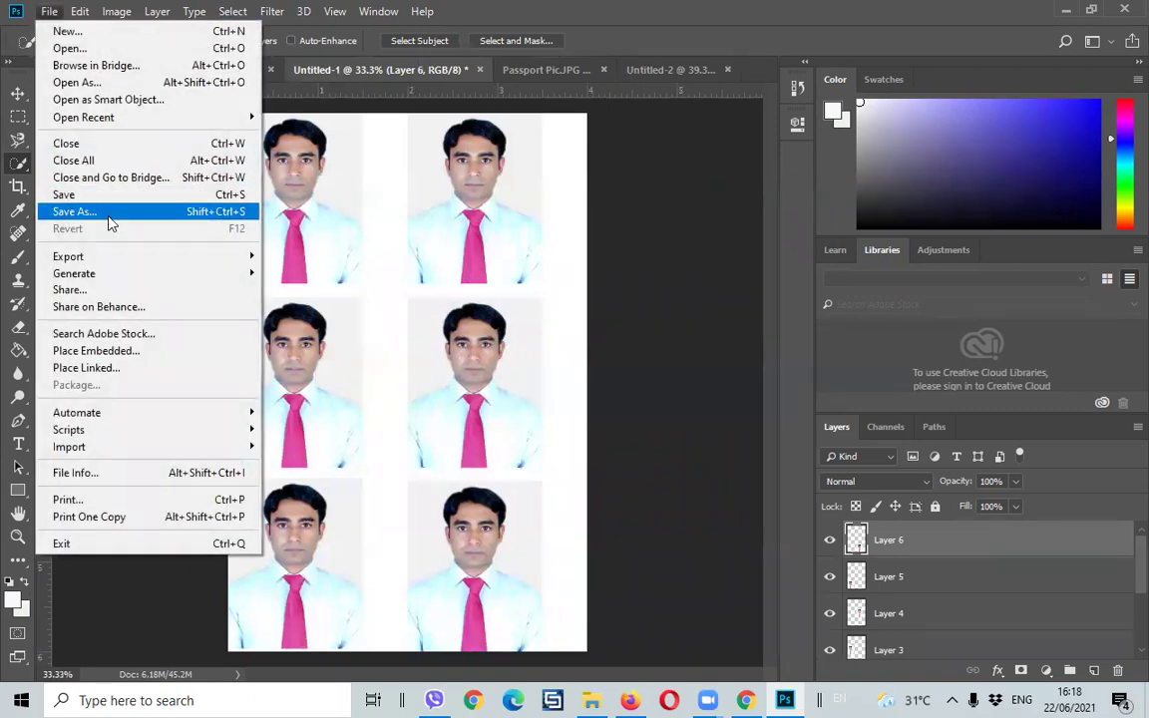
pyautogui.click(87, 193)
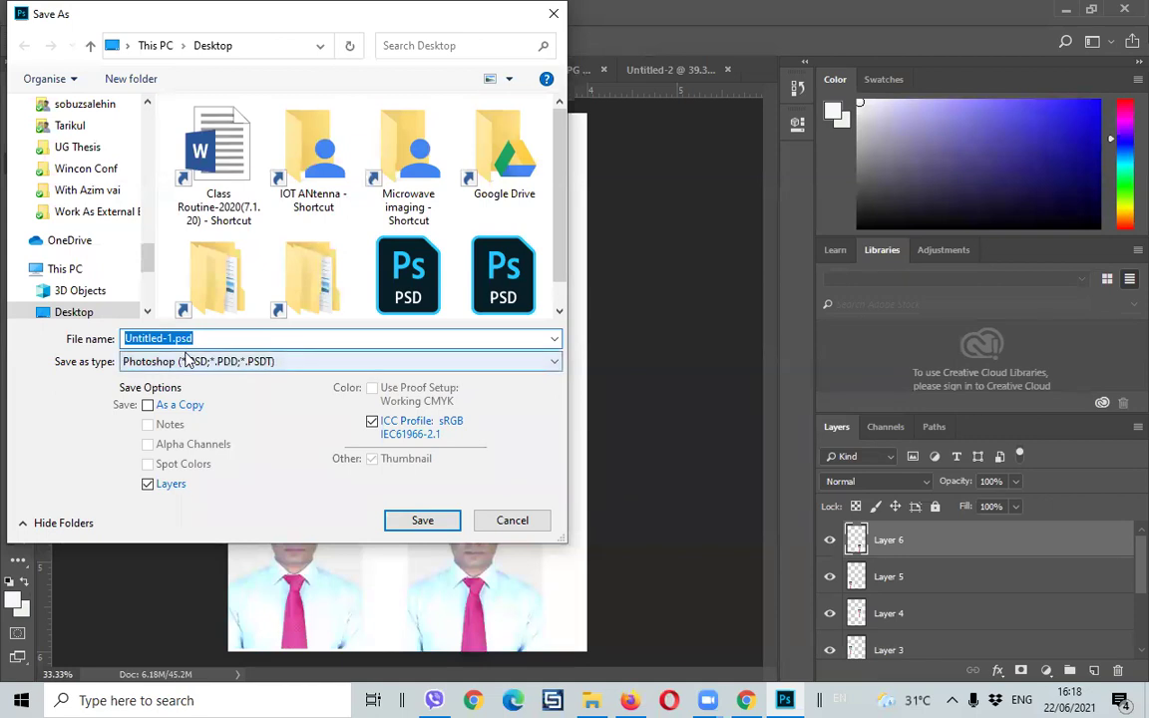
pyautogui.write('cla')
pyautogui.write('0')
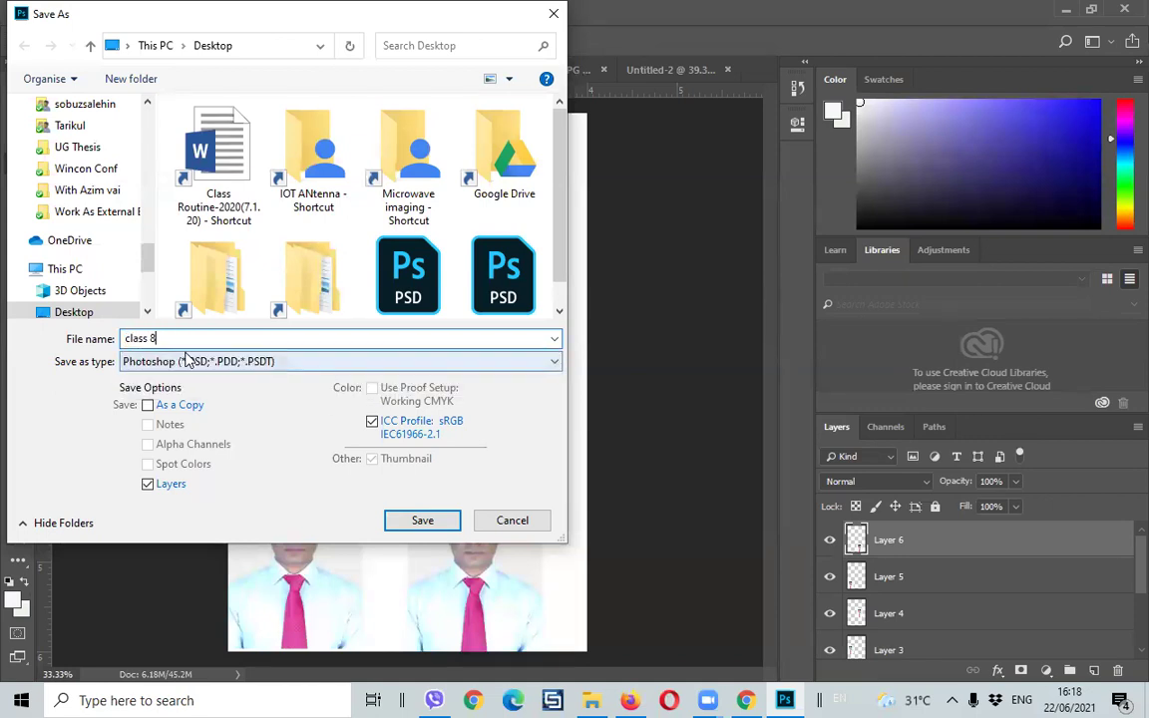
pyautogui.press('Return')
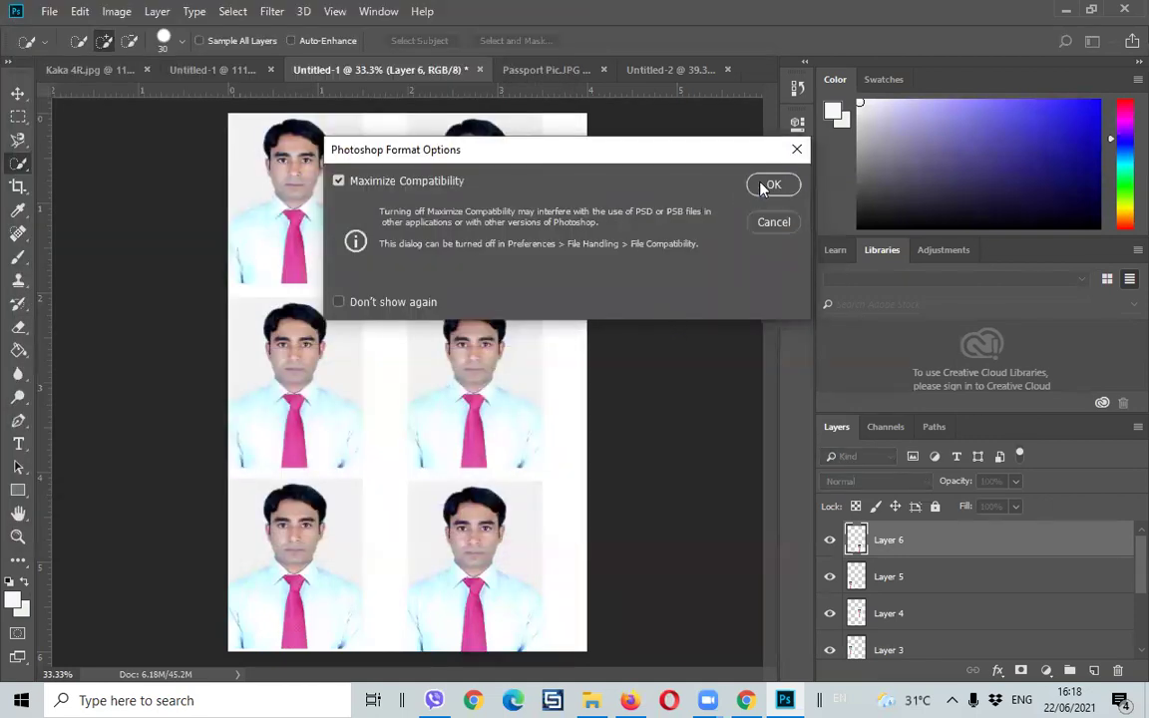
pyautogui.click(767, 185)
# - Save a JPEG copy of the sheet as class 8.jpg
pyautogui.click(49, 12)
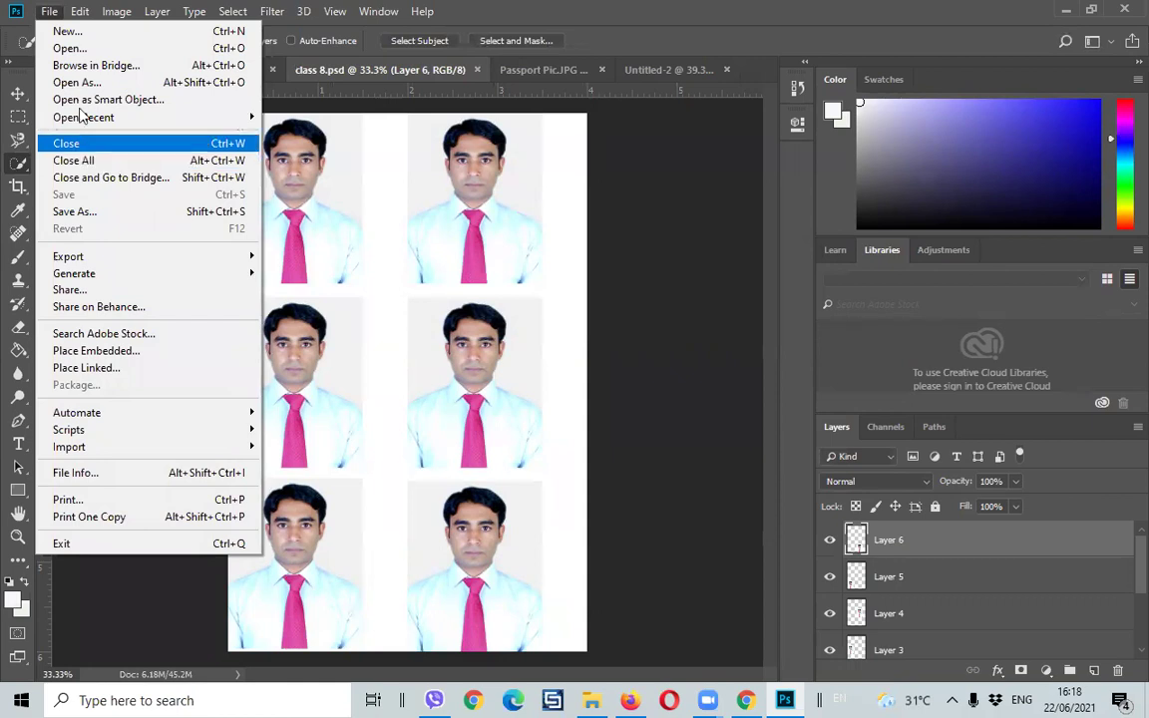
pyautogui.click(100, 210)
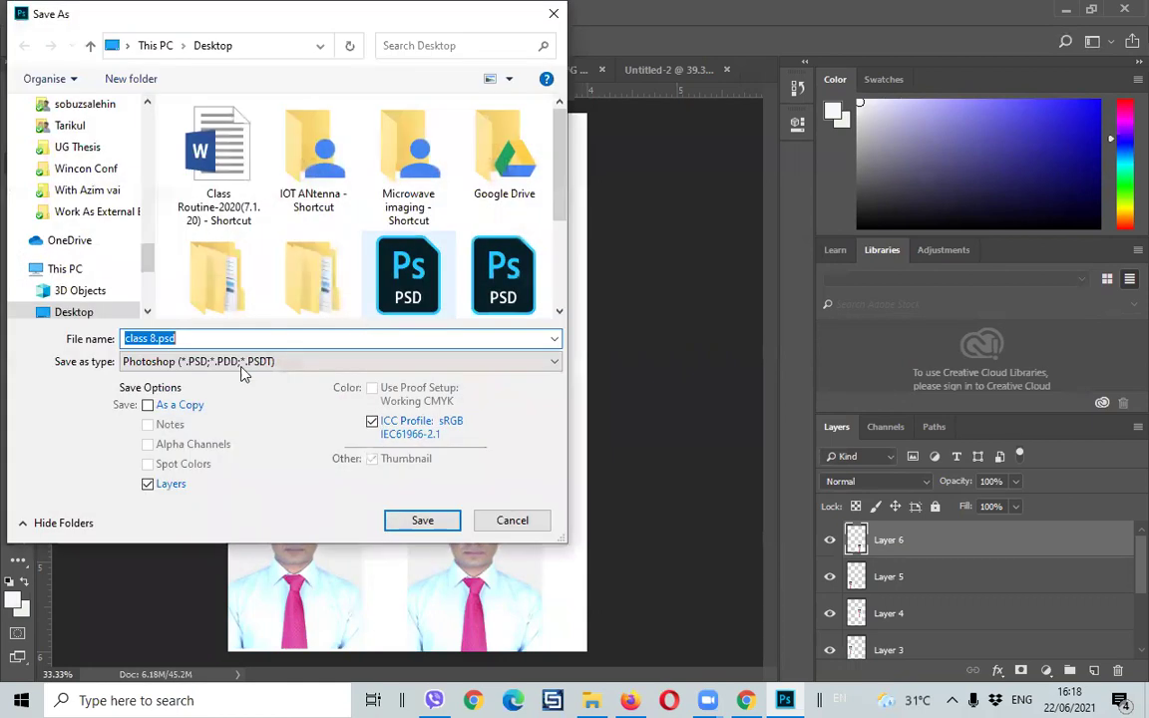
pyautogui.click(221, 361)
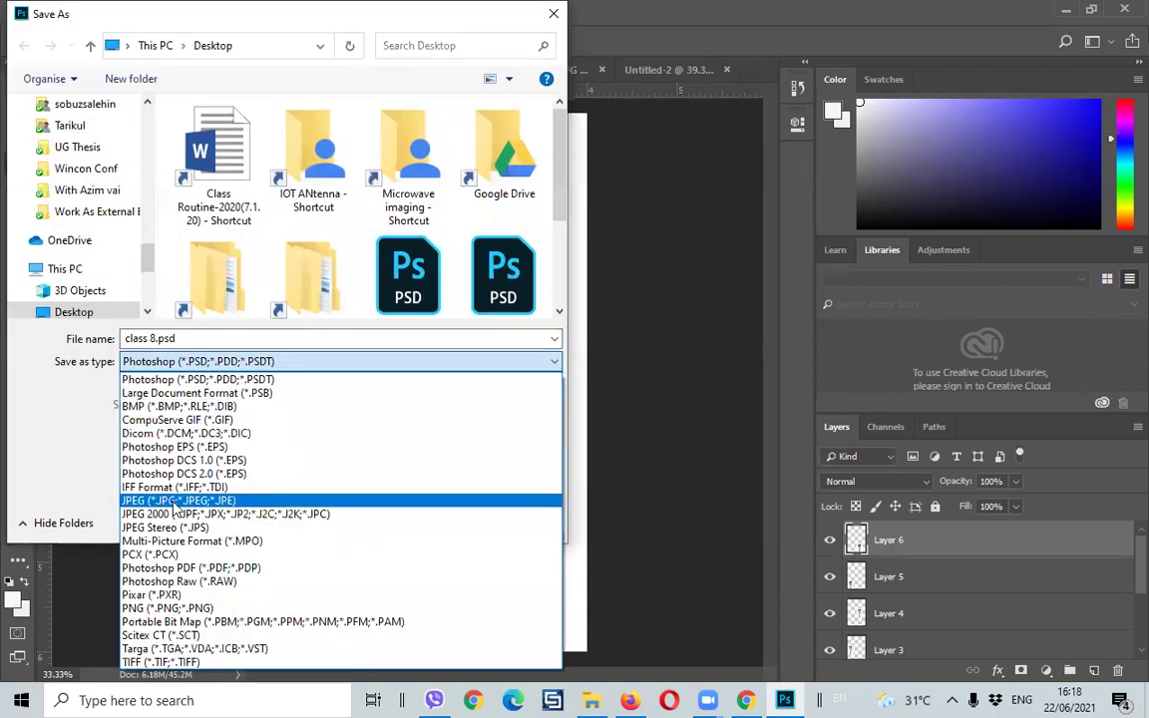
pyautogui.click(176, 502)
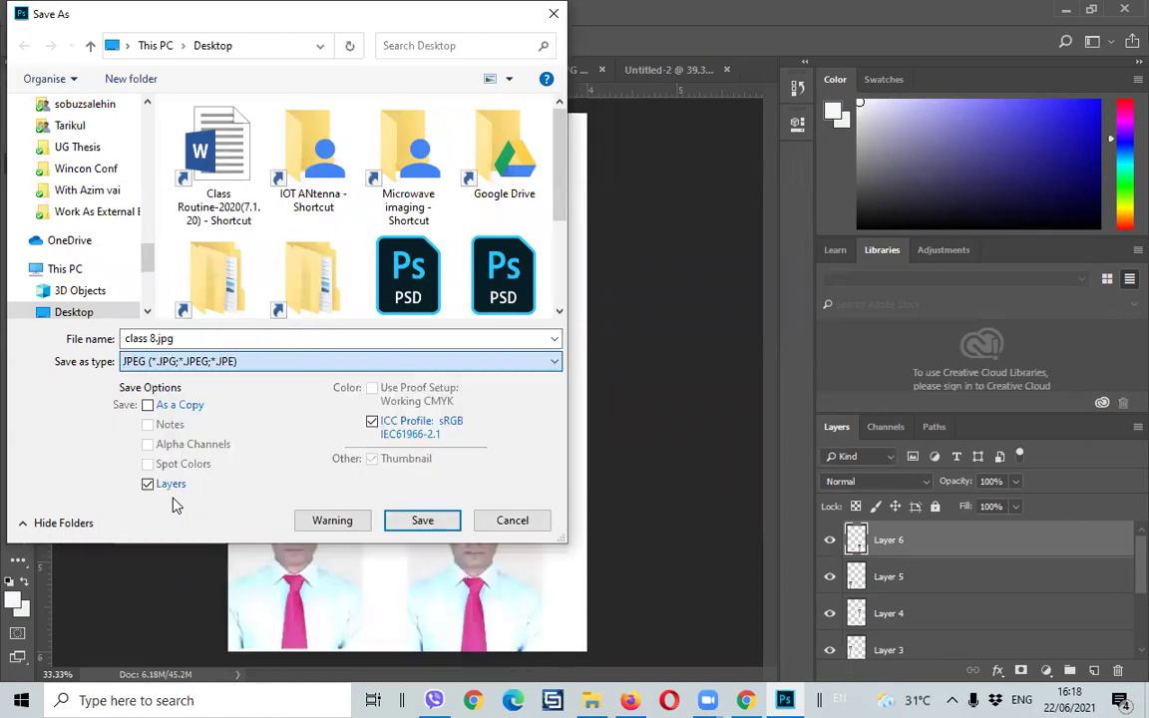
pyautogui.click(407, 523)
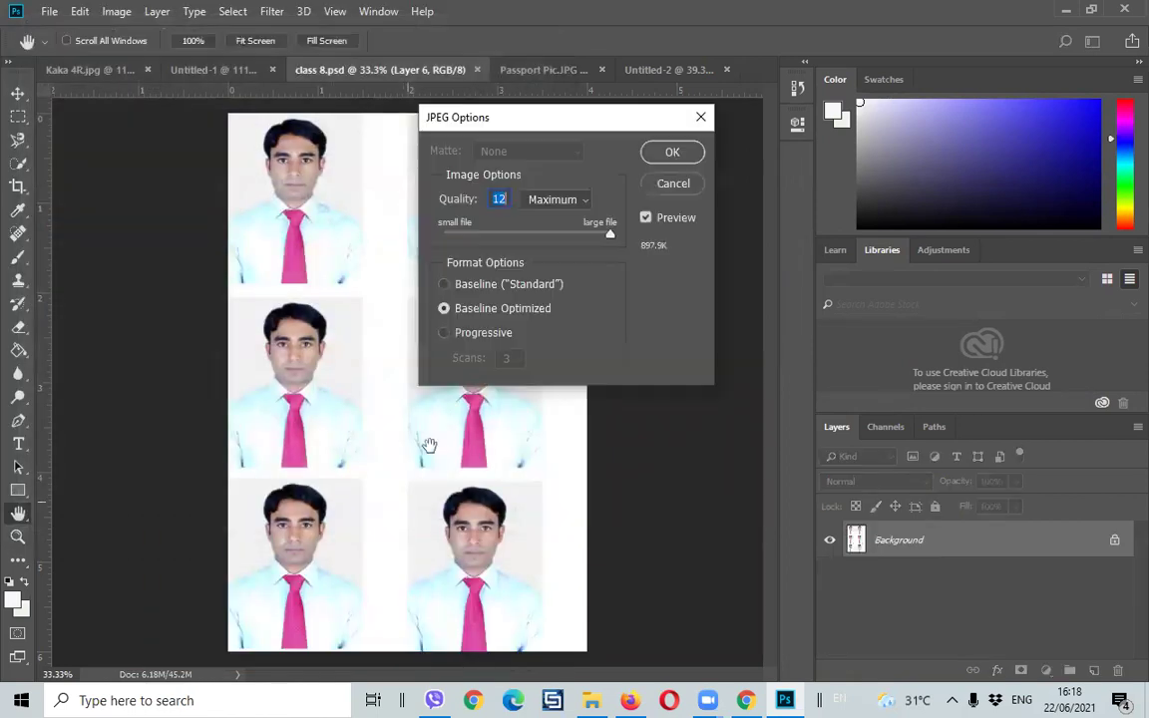
pyautogui.click(668, 152)
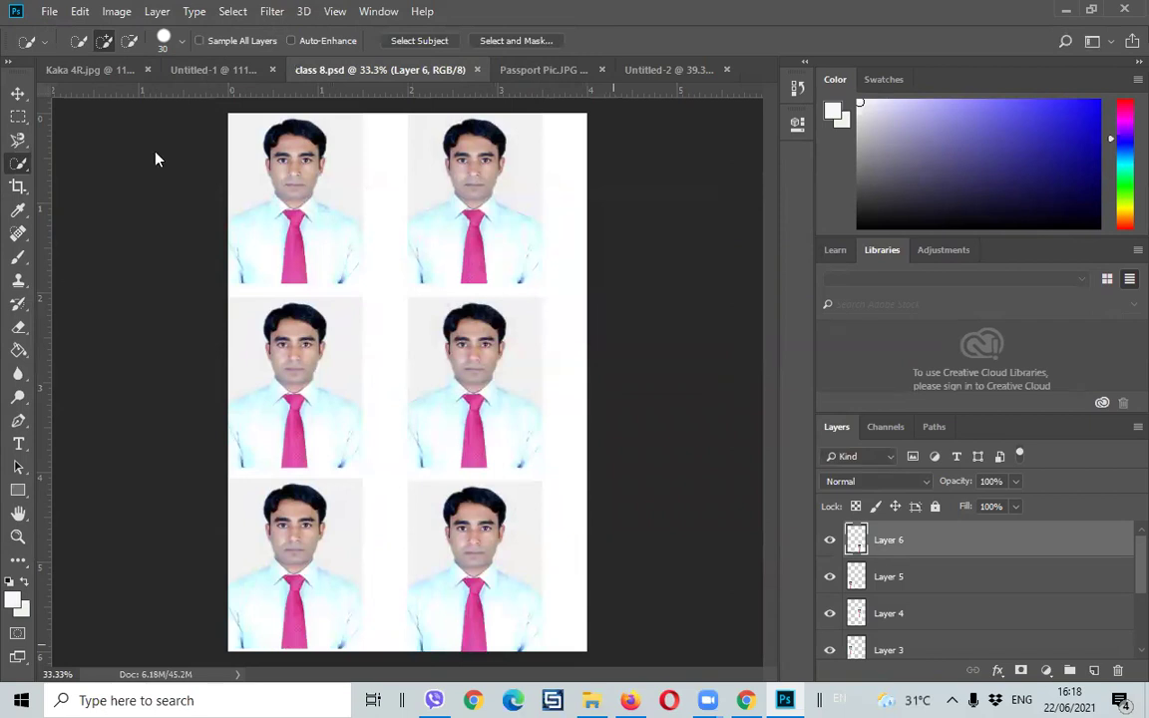
# - Open 4R.jpg from the Desktop in Paint
pyautogui.hotkey('alt', 'Tab')
pyautogui.click(70, 210)
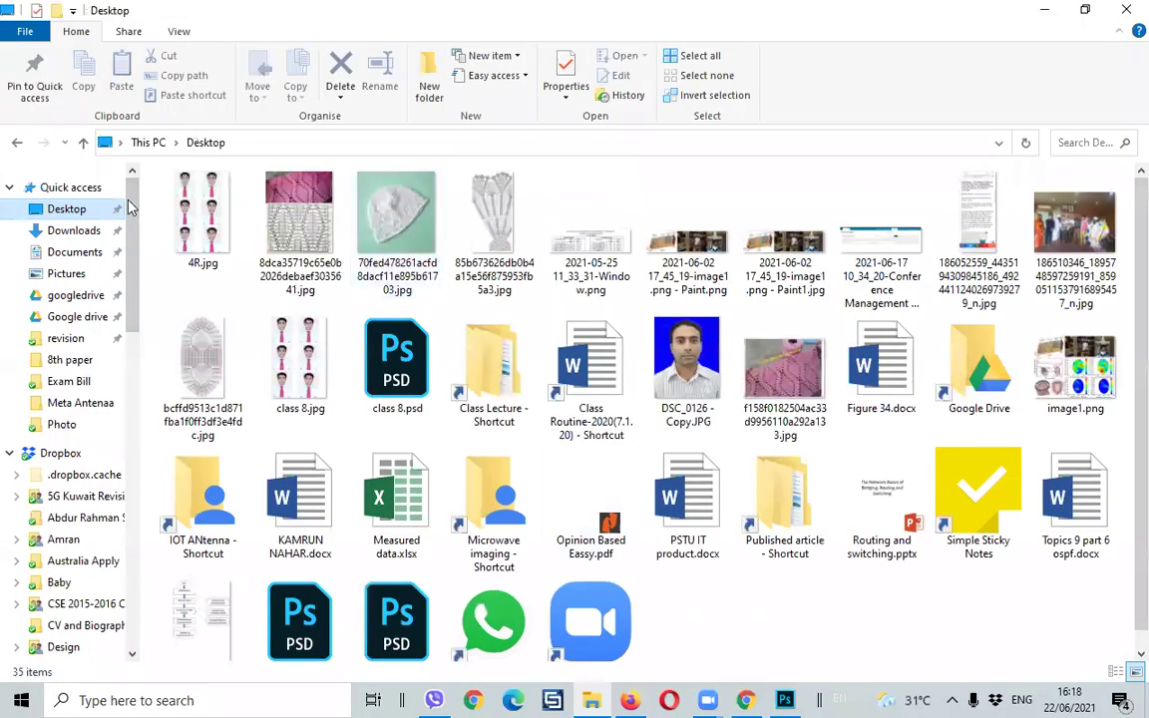
pyautogui.click(185, 222)
pyautogui.doubleClick(184, 221)
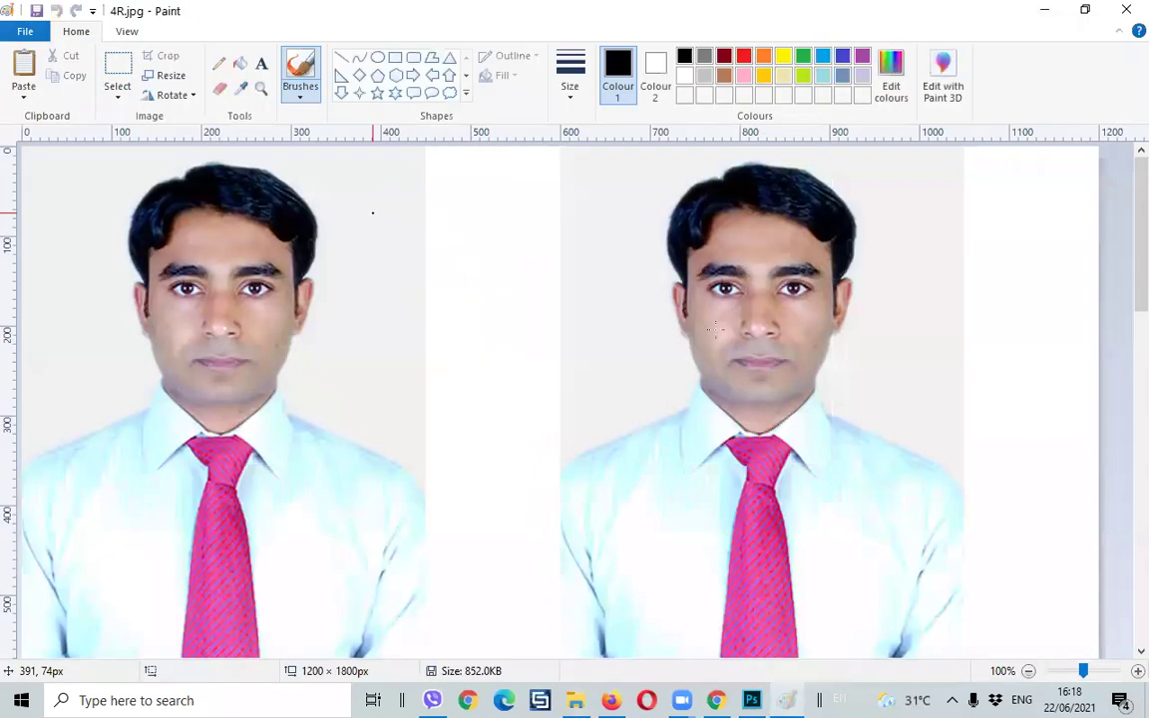
# - Zoom around the 4R.jpg sheet in Paint, close Paint, and return to Photoshop
pyautogui.scroll(-5, 461, 265)
pyautogui.keyDown('ctrl'); pyautogui.scroll(-3, 461, 265); pyautogui.keyUp('ctrl')
pyautogui.keyDown('ctrl'); pyautogui.scroll(1, 124, 289); pyautogui.keyUp('ctrl')
pyautogui.keyDown('ctrl'); pyautogui.scroll(1, 124, 289); pyautogui.keyUp('ctrl')
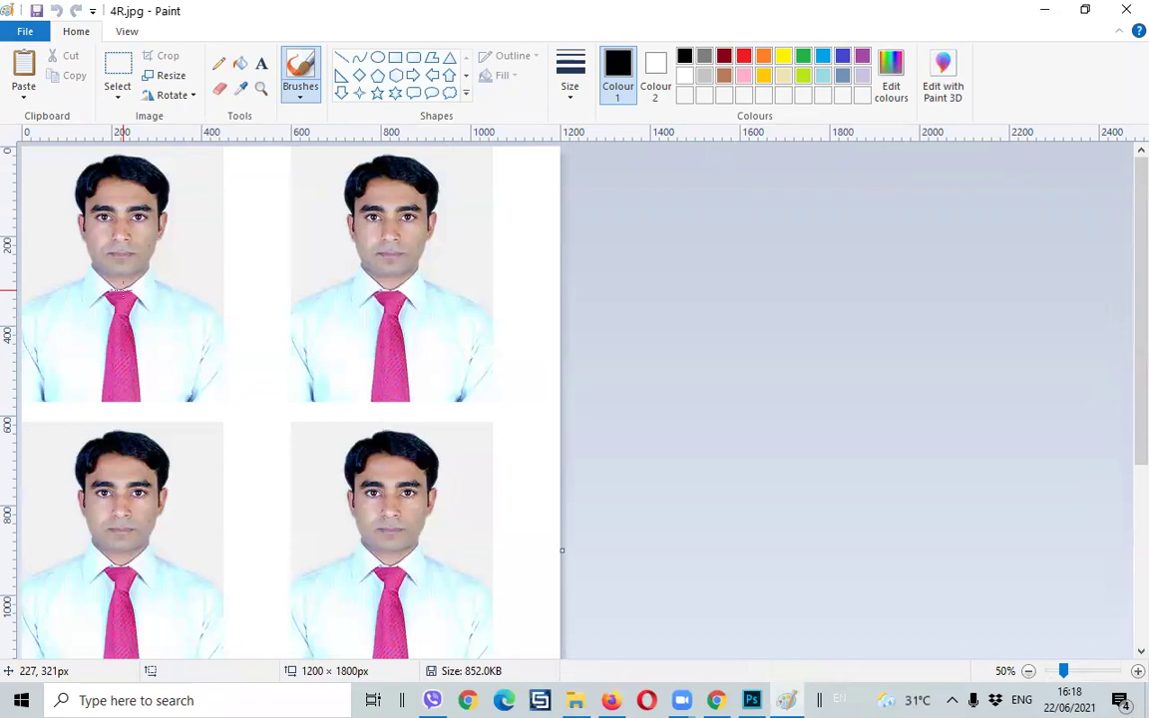
pyautogui.click(1125, 10)
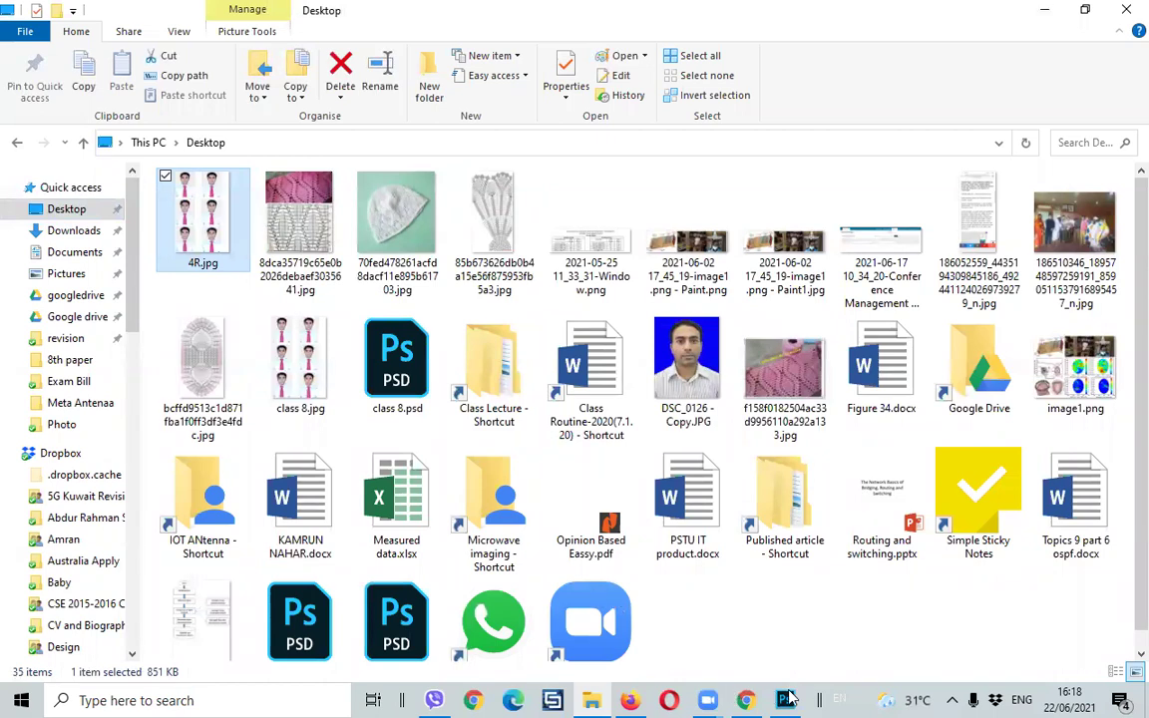
pyautogui.hotkey('alt', 'Tab')
# - Close Passport Pic.JPG and the Untitled-2 portrait without saving
pyautogui.click(479, 69)
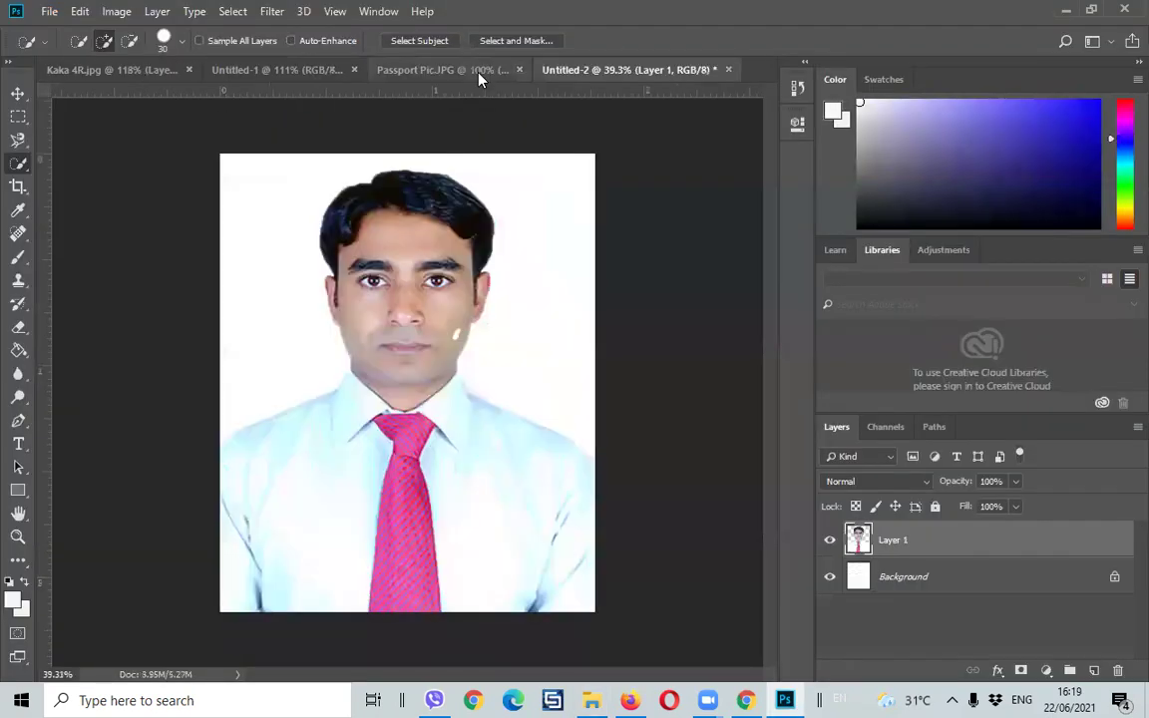
pyautogui.click(521, 70)
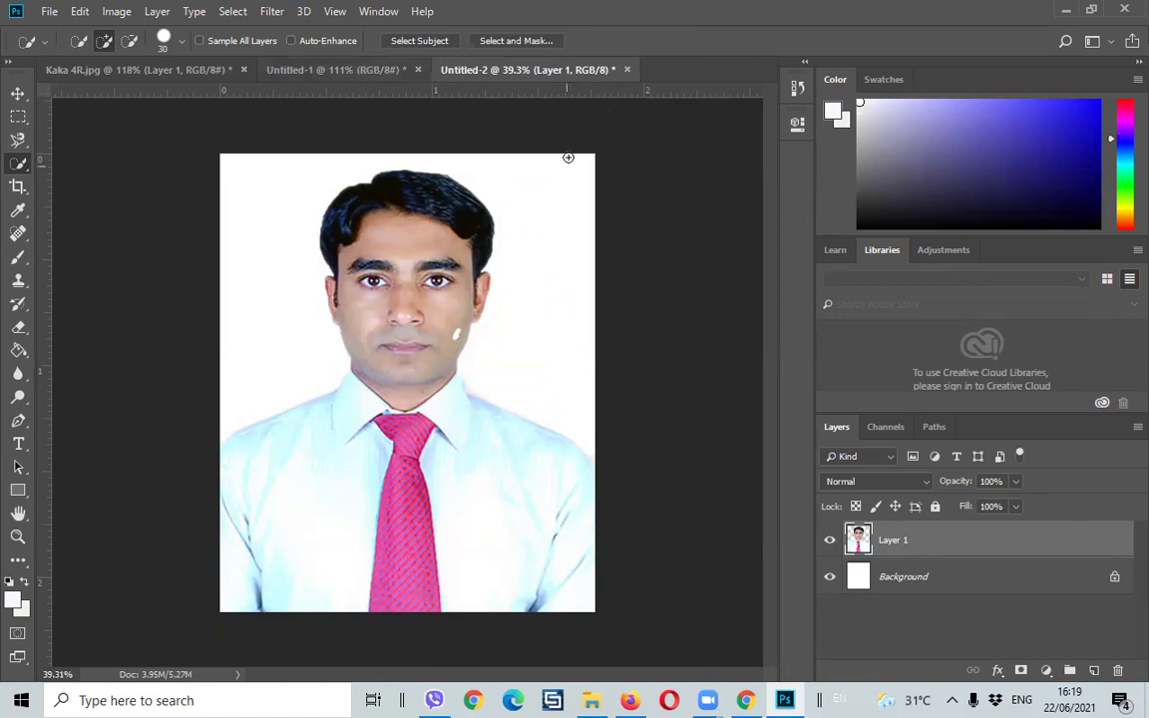
pyautogui.click(626, 70)
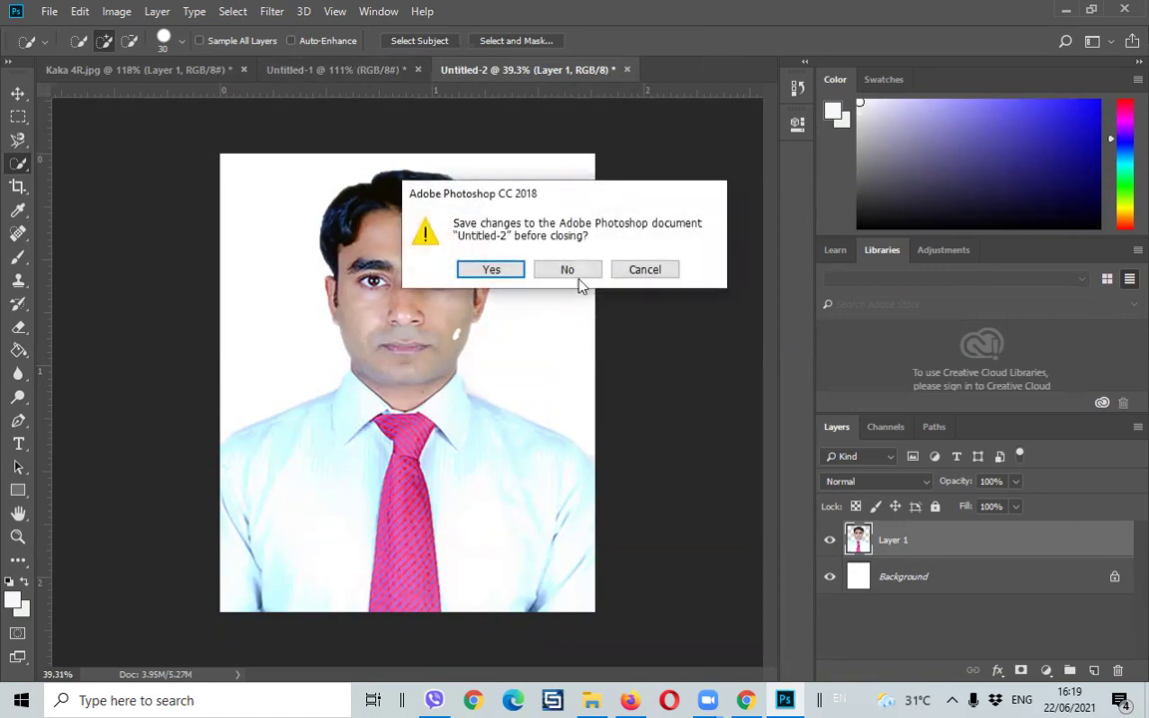
pyautogui.click(576, 269)
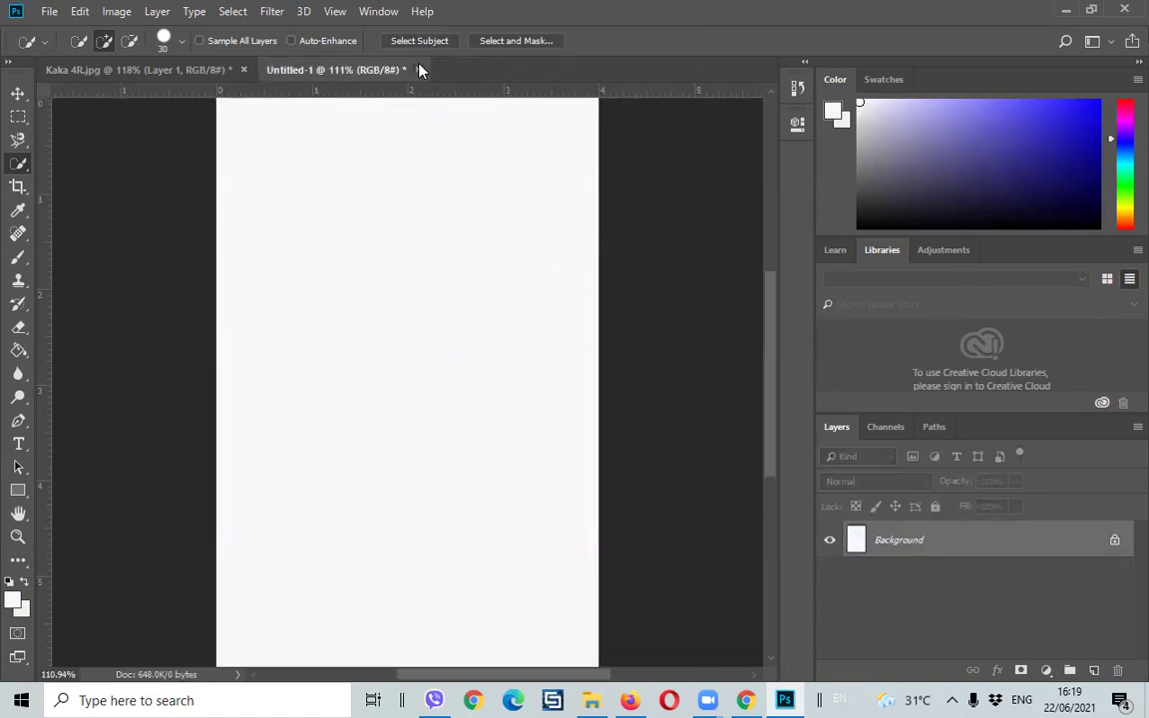
# - Close Untitled-1 and Kaka 4R.jpg without saving changes
pyautogui.click(419, 70)
pyautogui.click(563, 267)
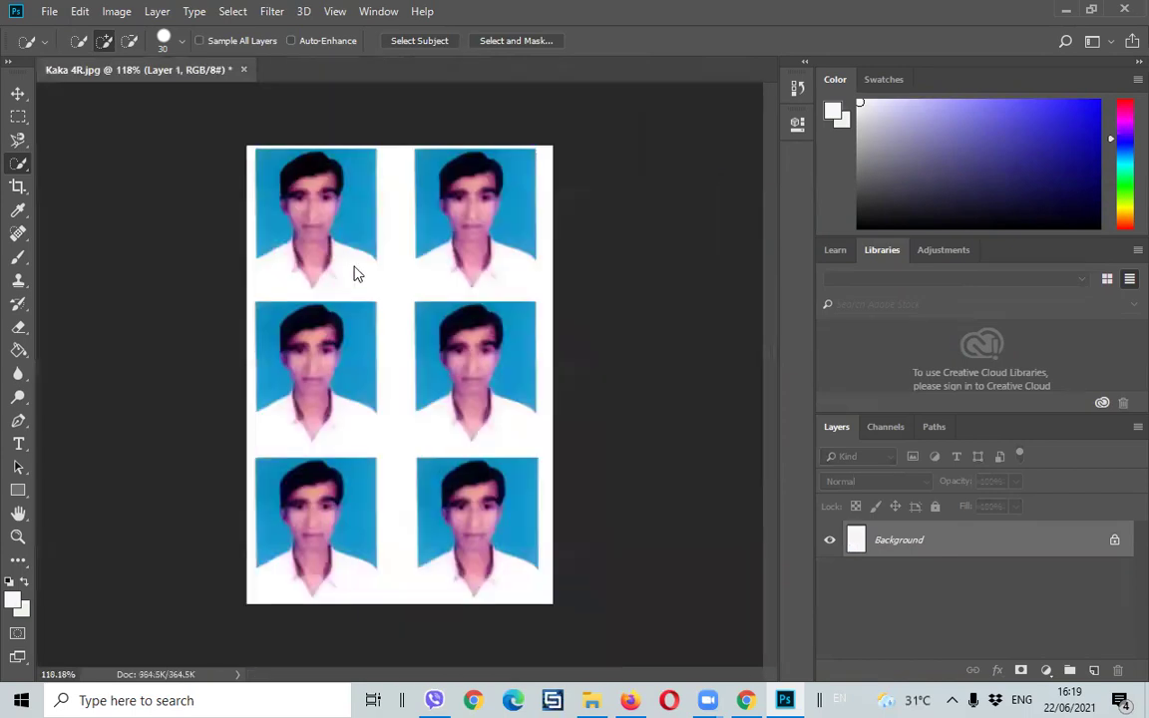
pyautogui.click(244, 70)
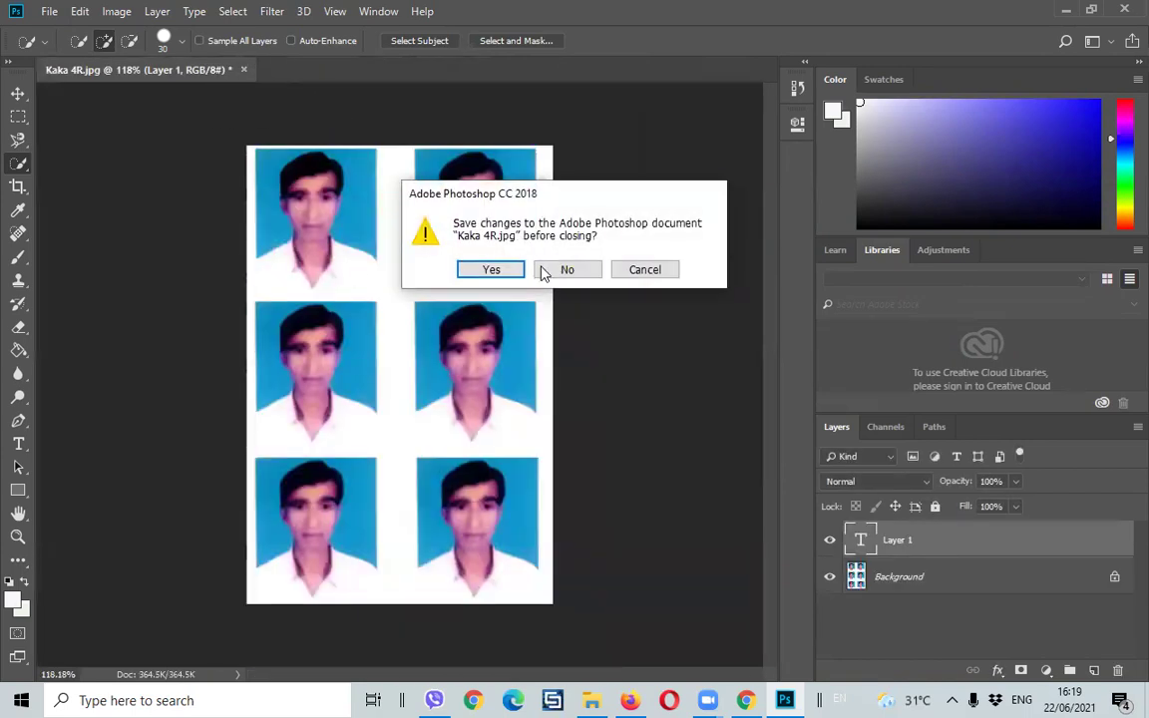
pyautogui.click(560, 266)
pyautogui.click(49, 11)
pyautogui.click(70, 30)
pyautogui.click(49, 11)
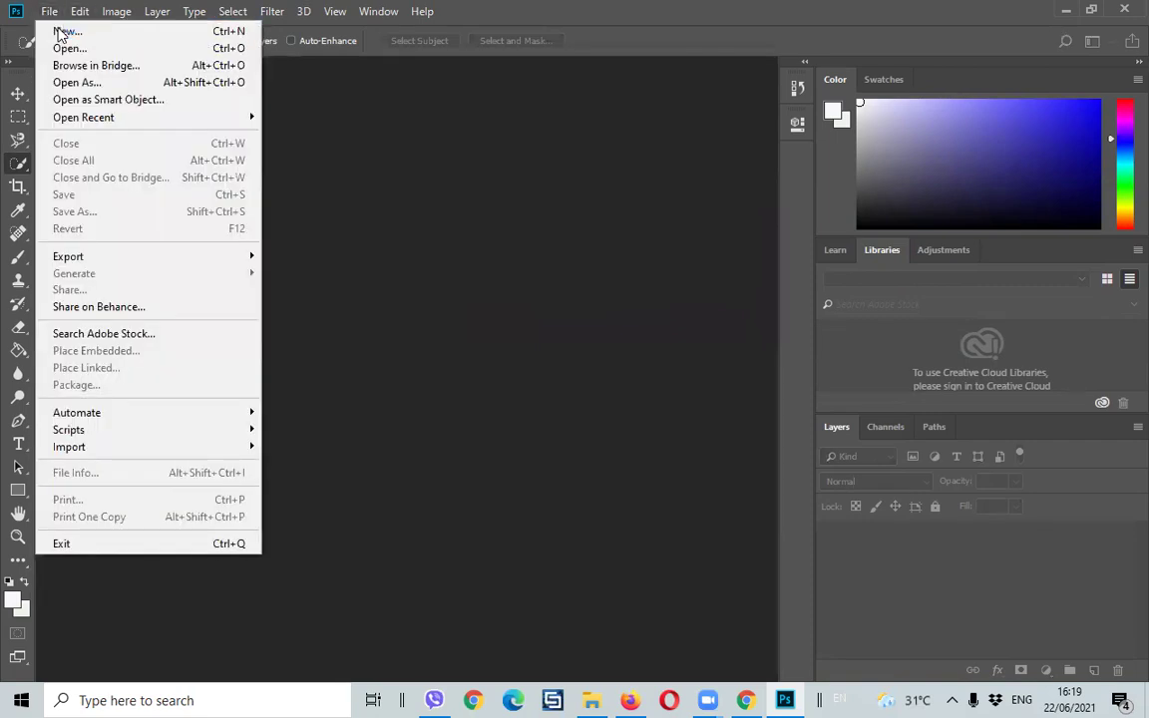
# - Create a 3000×2000 px document at 200 ppi with a black background
pyautogui.click(62, 31)
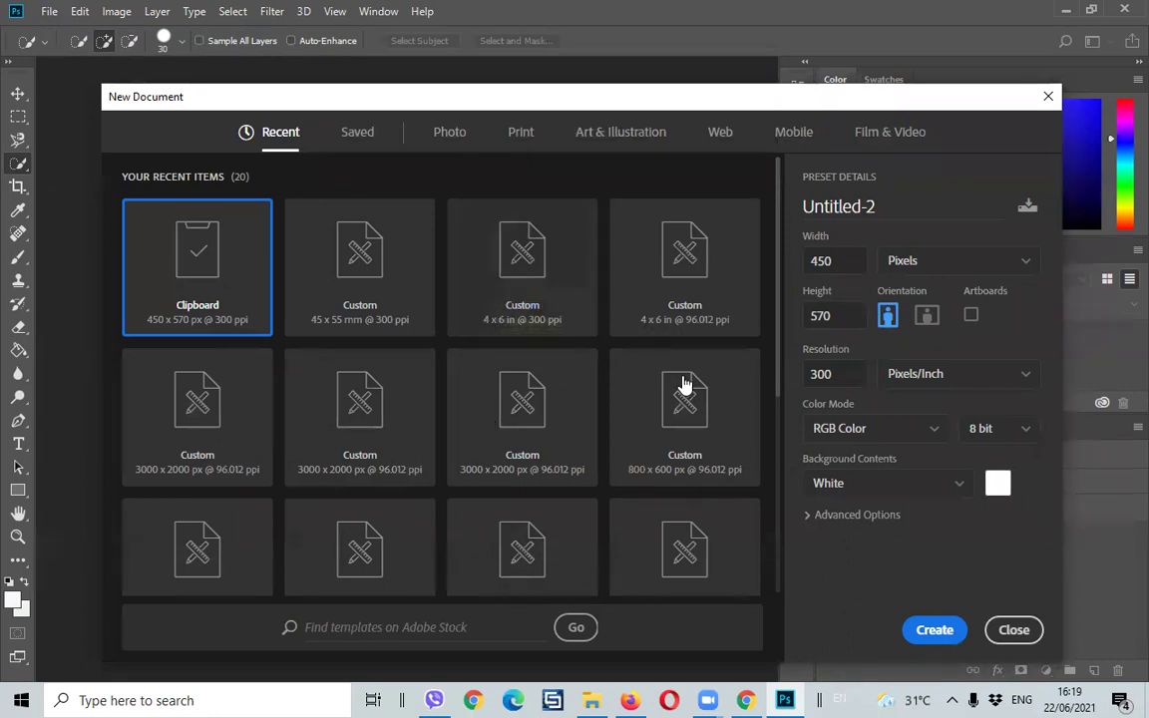
pyautogui.click(389, 404)
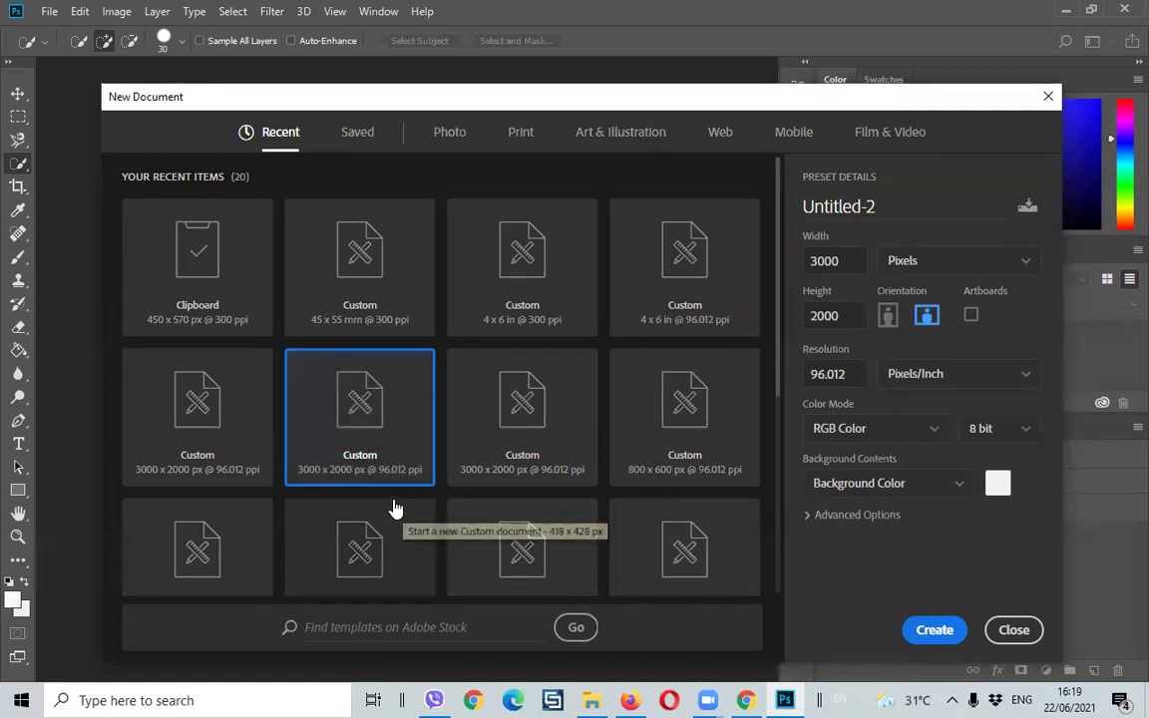
pyautogui.click(845, 373)
pyautogui.write('2000')
pyautogui.press('BackSpace')
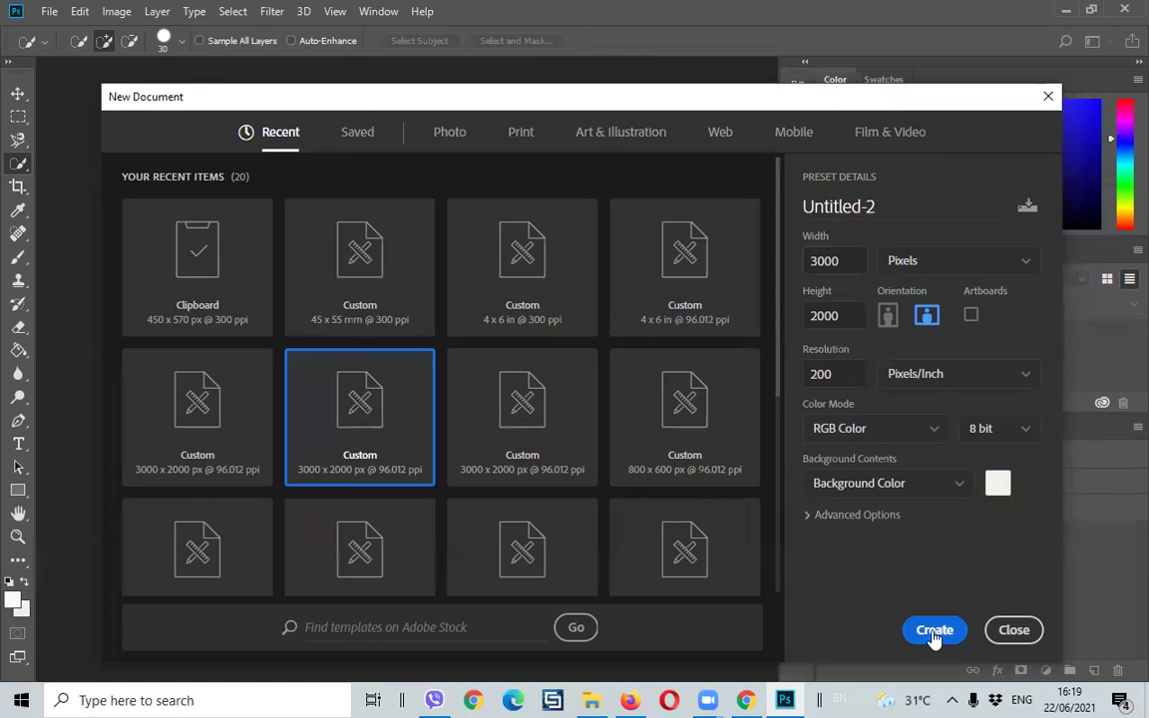
pyautogui.click(939, 488)
pyautogui.click(863, 544)
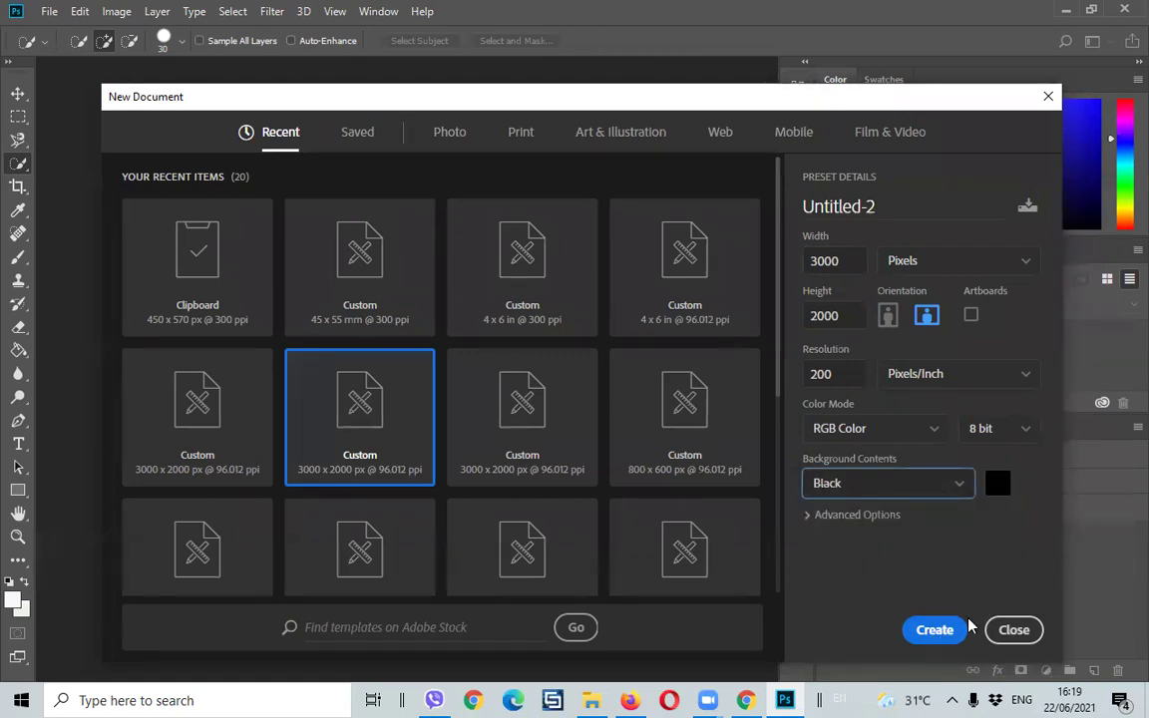
pyautogui.click(935, 631)
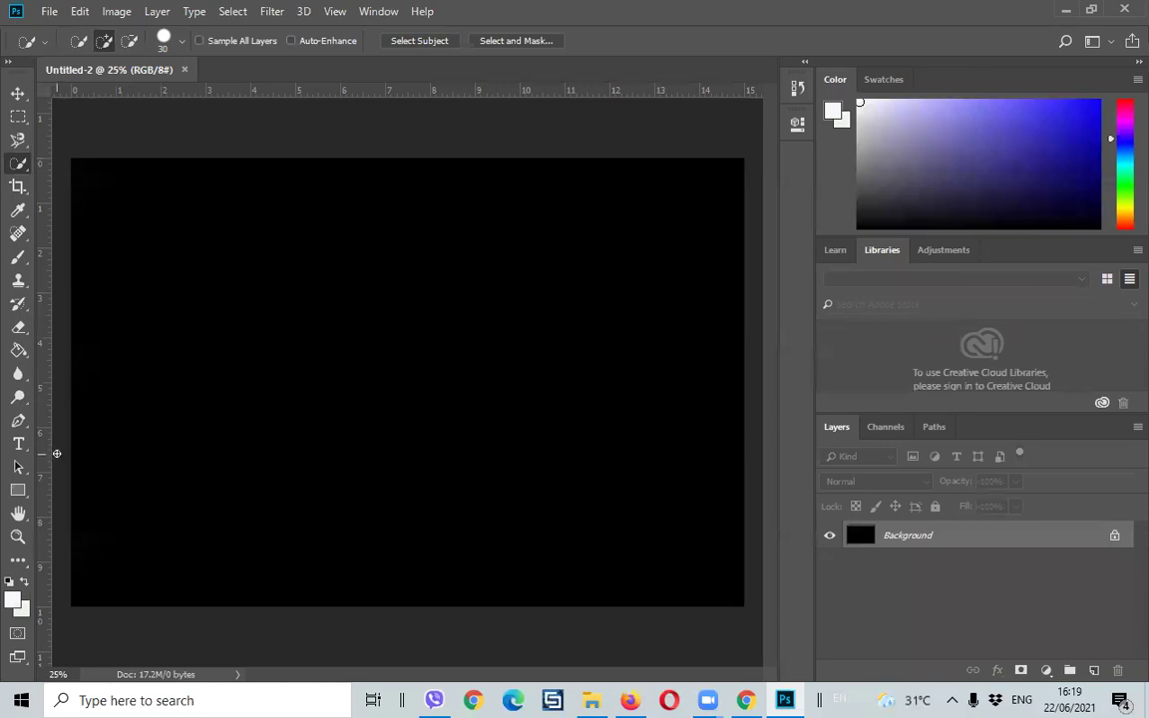
# - With the Type tool, set the font size to 300 pt after first trying 500 pt
pyautogui.click(18, 444)
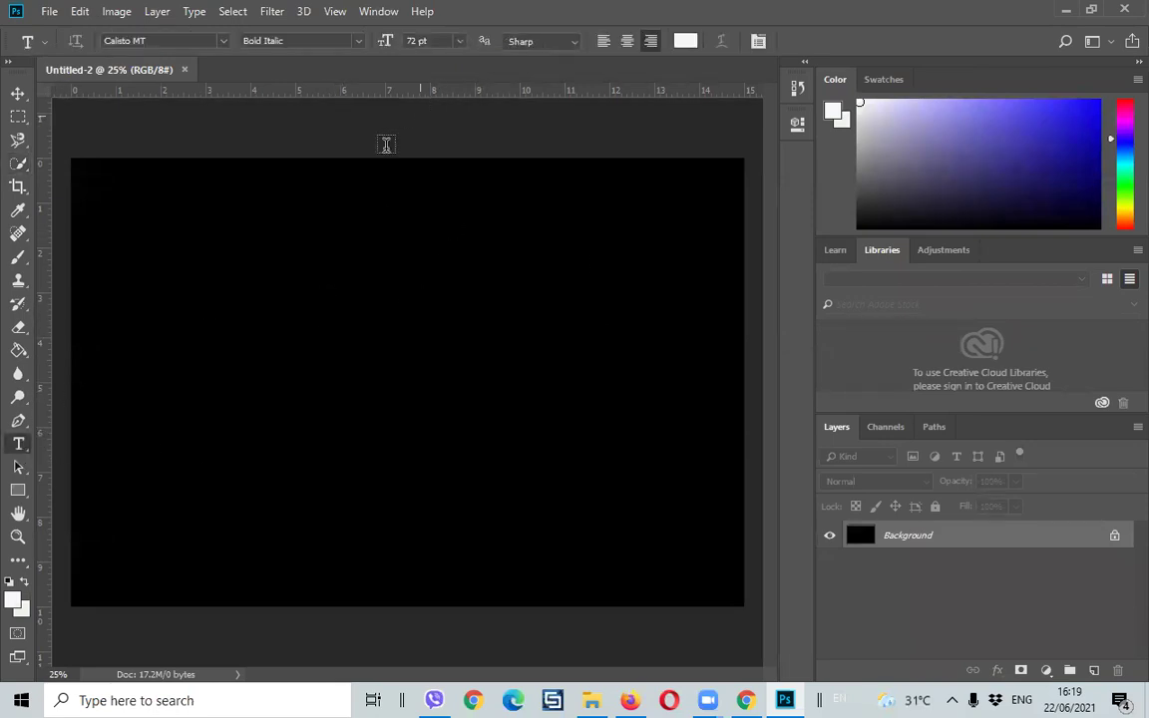
pyautogui.click(318, 305)
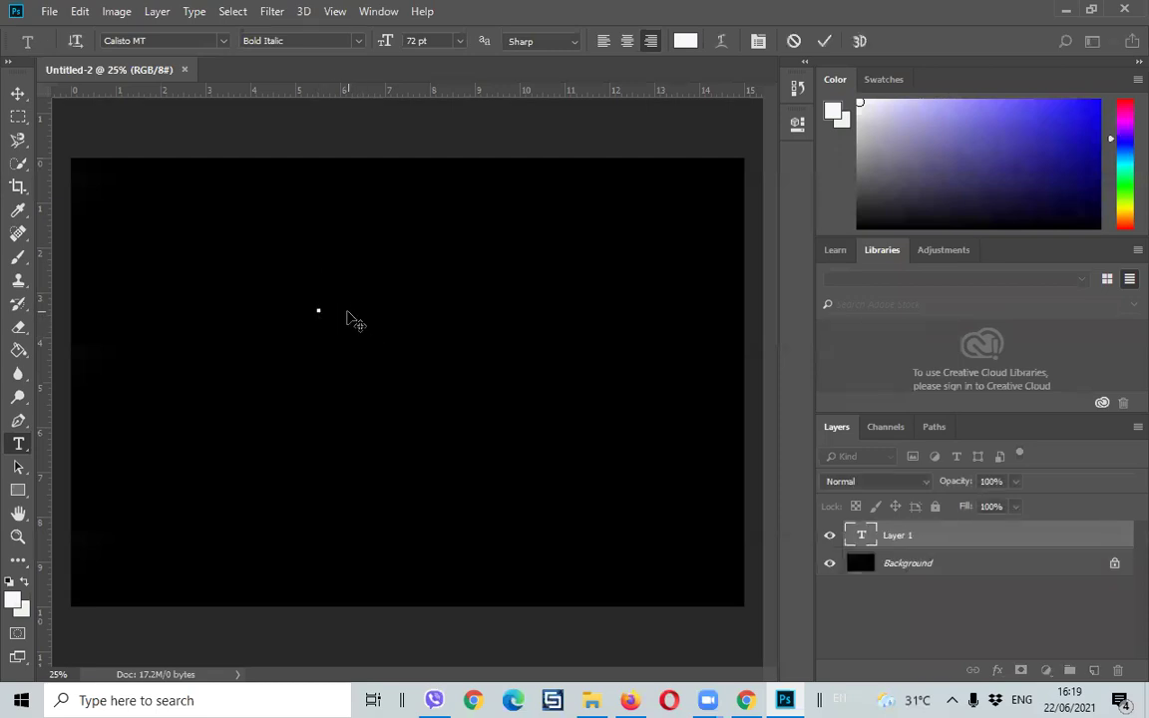
pyautogui.click(459, 41)
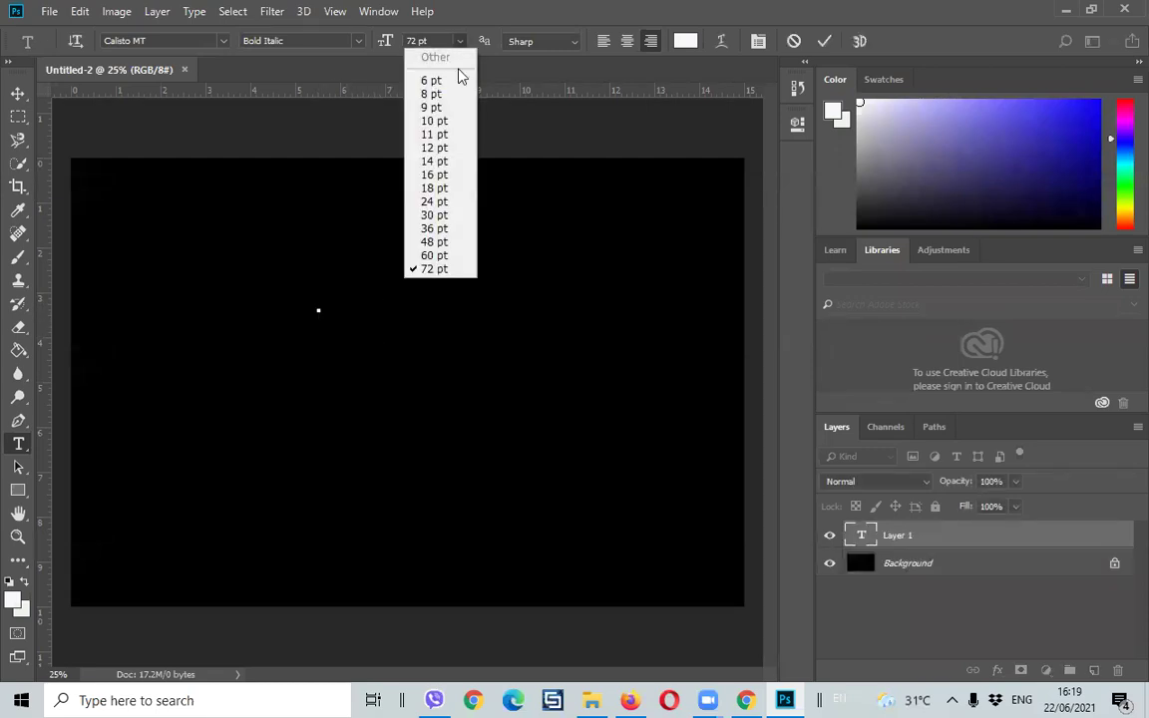
pyautogui.press('Escape')
pyautogui.click(460, 41)
pyautogui.click(418, 38)
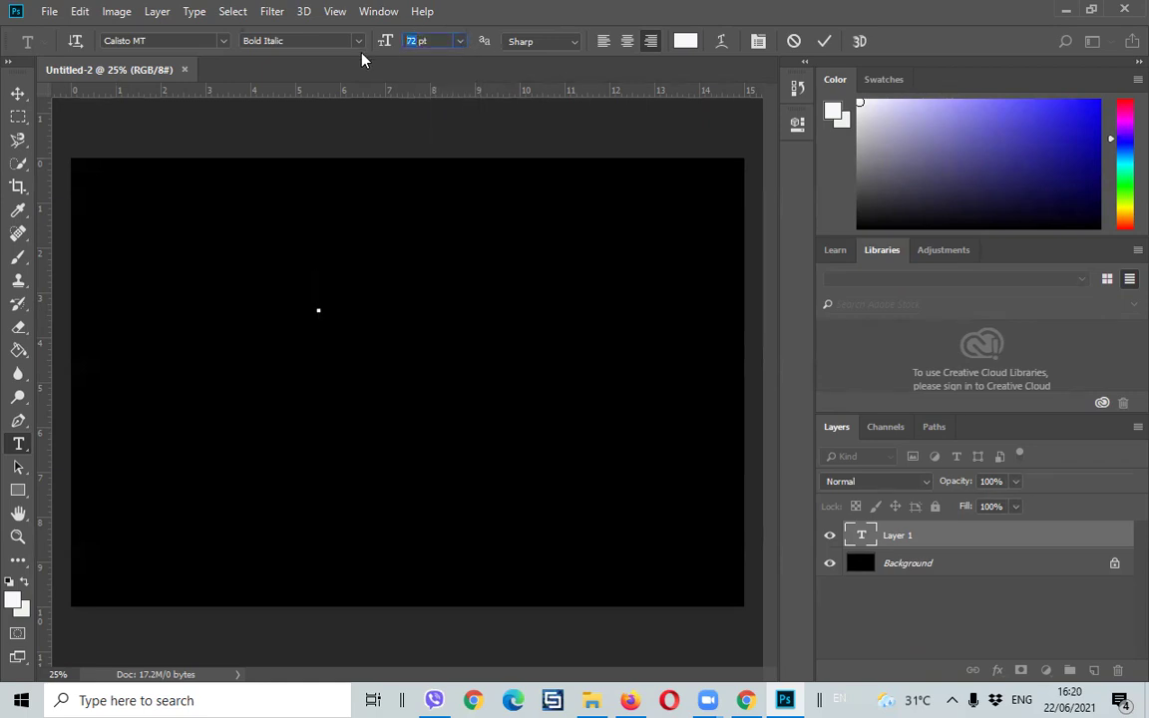
pyautogui.write('500')
pyautogui.press('Return')
pyautogui.press('Escape')
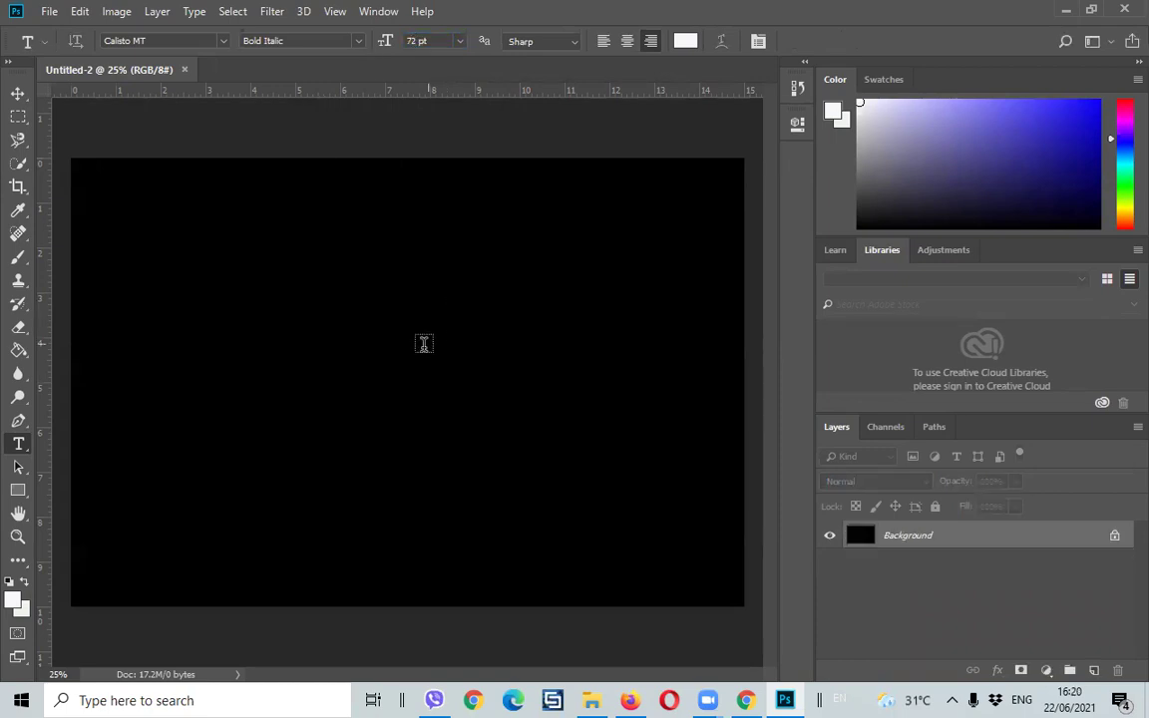
pyautogui.click(372, 295)
pyautogui.press('Escape')
pyautogui.click(417, 41)
pyautogui.write('300')
# - Type a white letter D and move it to the canvas's middle-left
pyautogui.click(405, 207)
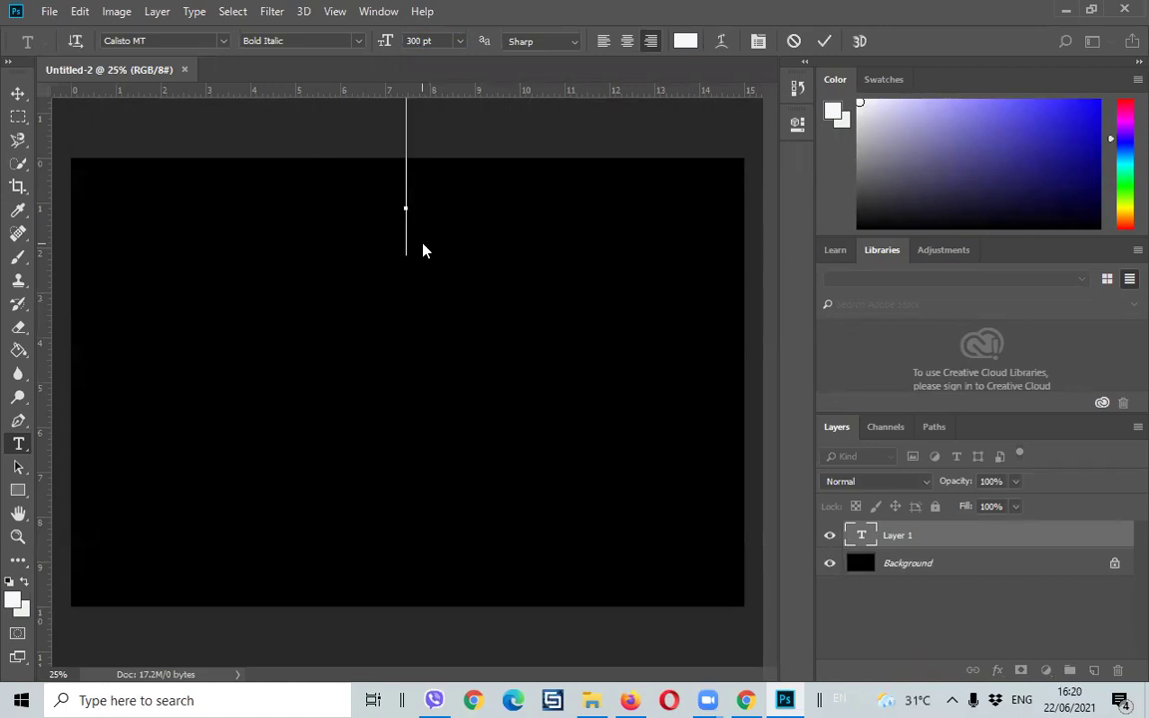
pyautogui.write('D')
pyautogui.click(308, 199)
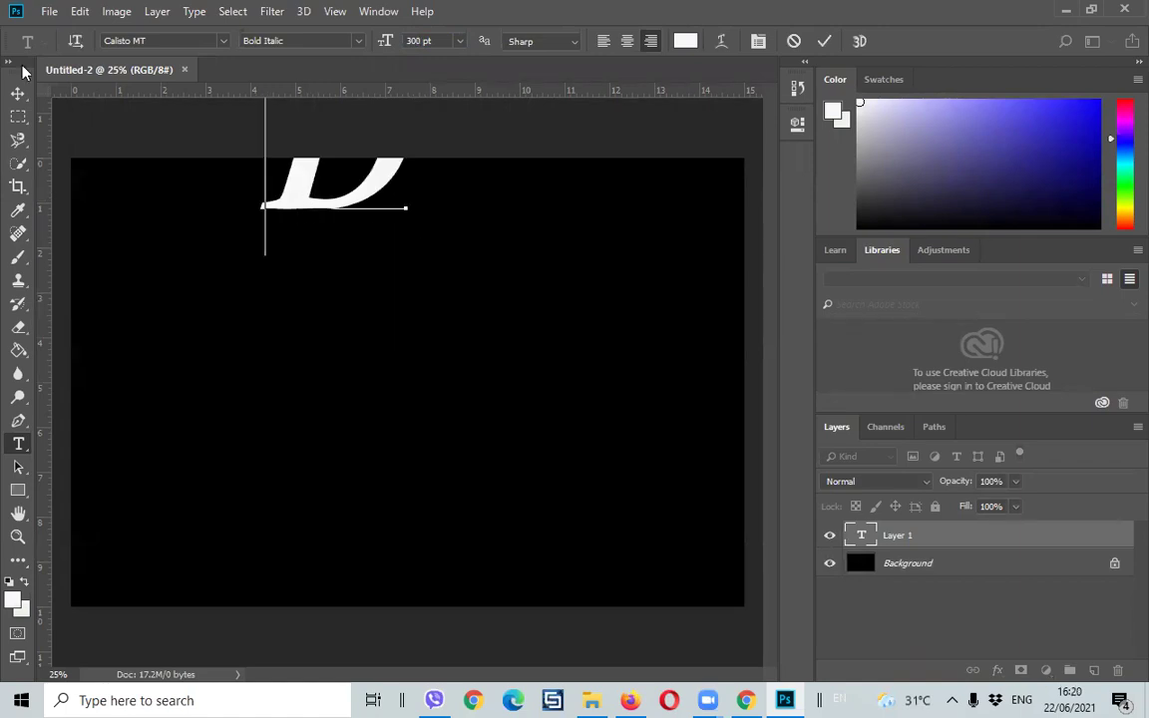
pyautogui.click(18, 92)
pyautogui.moveTo(302, 187); pyautogui.dragTo(296, 411)
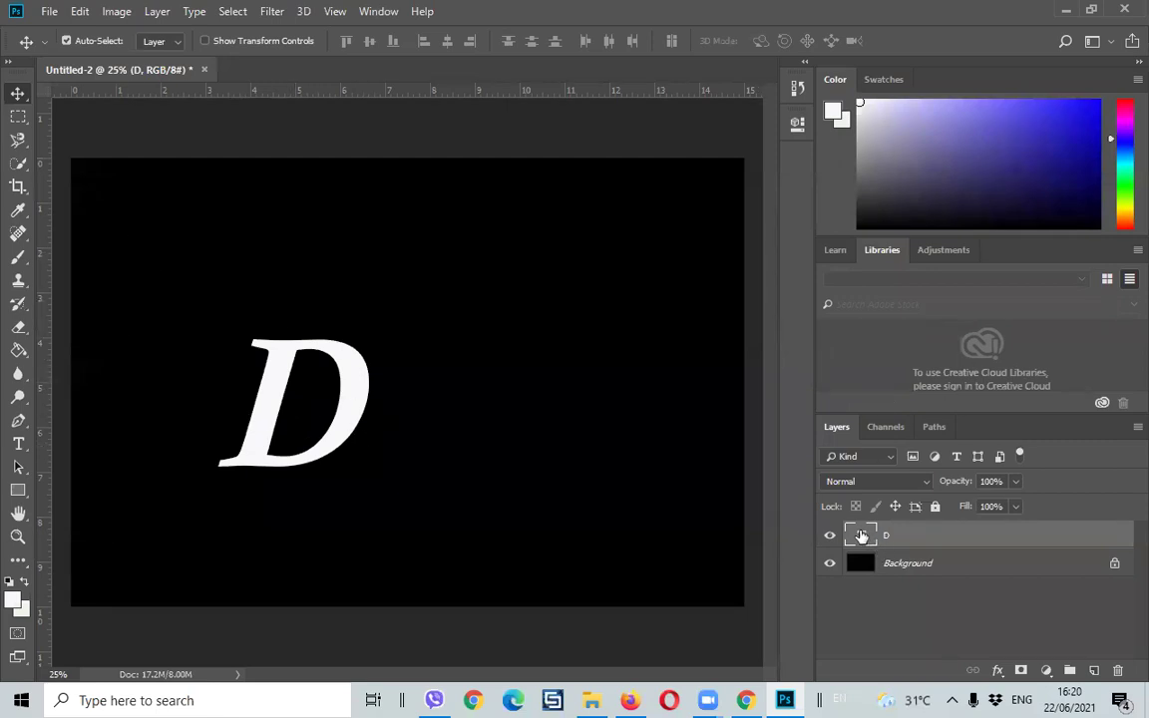
pyautogui.doubleClick(862, 535)
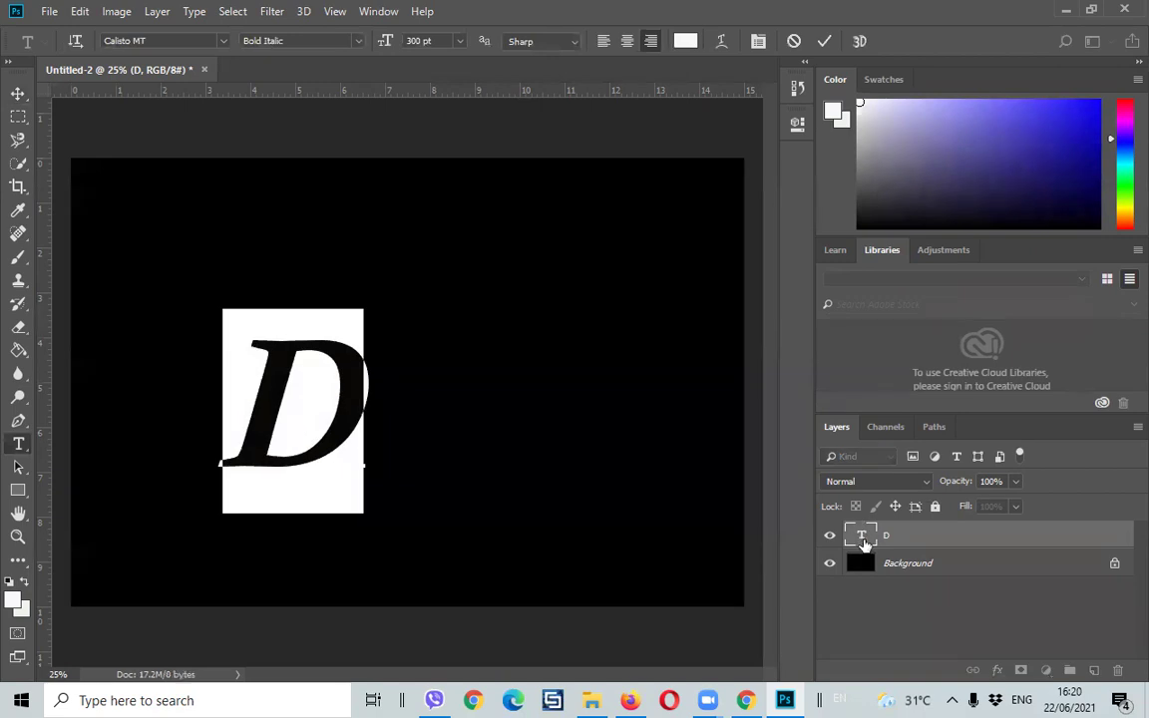
# - Try Castellar, then set the D's font to Eras Bold ITC and commit
pyautogui.click(222, 44)
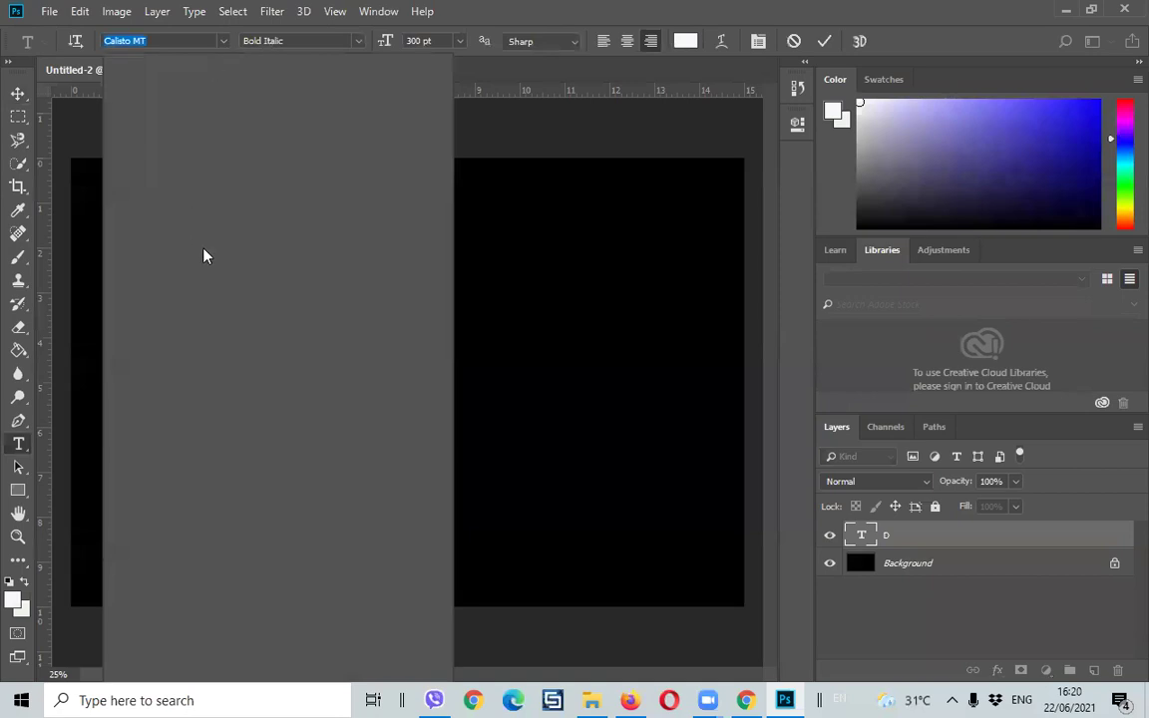
pyautogui.scroll(-1, 220, 498)
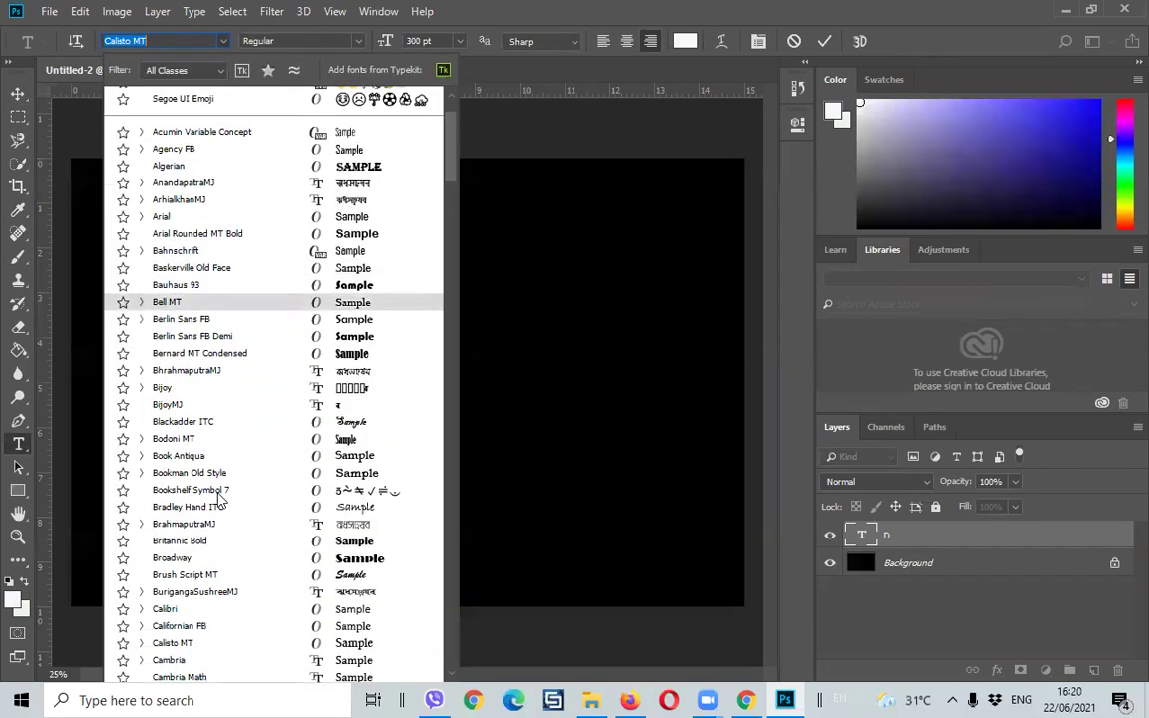
pyautogui.scroll(-4, 219, 498)
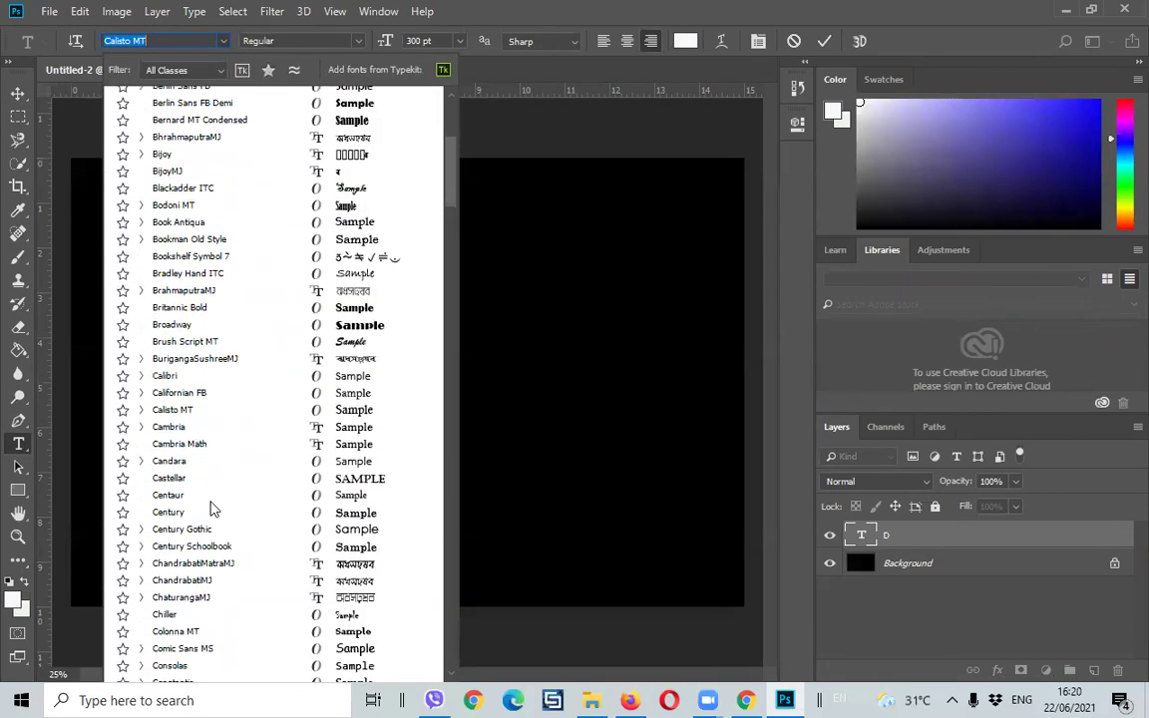
pyautogui.click(350, 483)
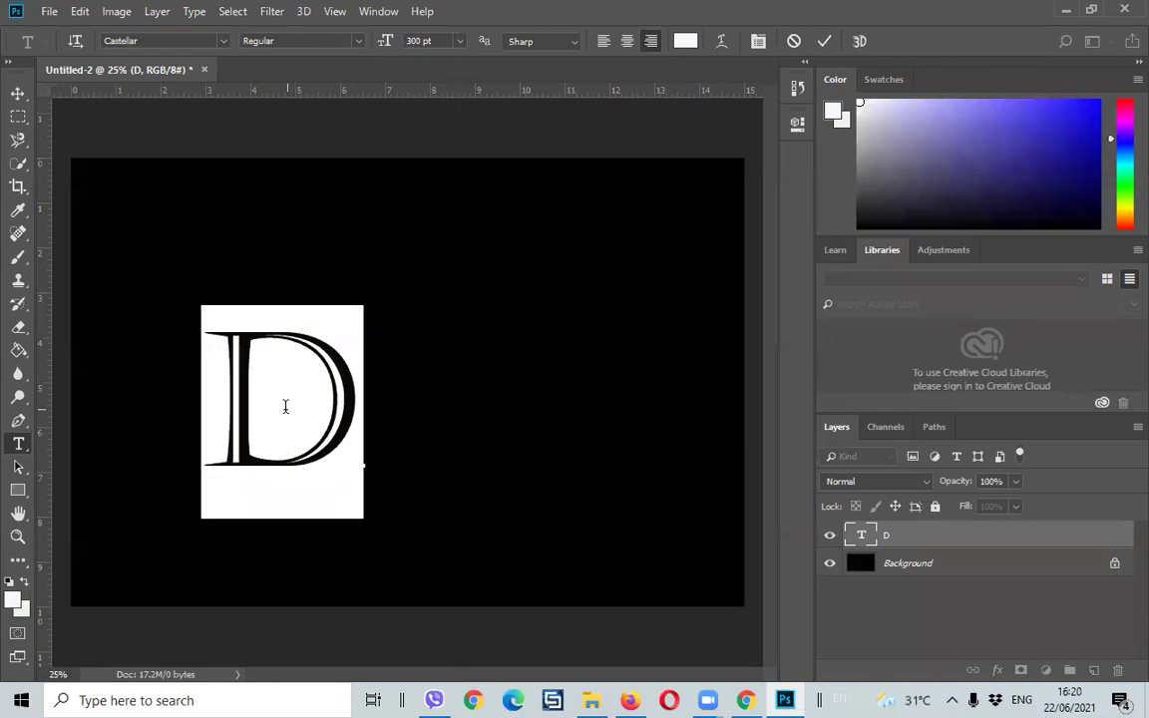
pyautogui.click(223, 43)
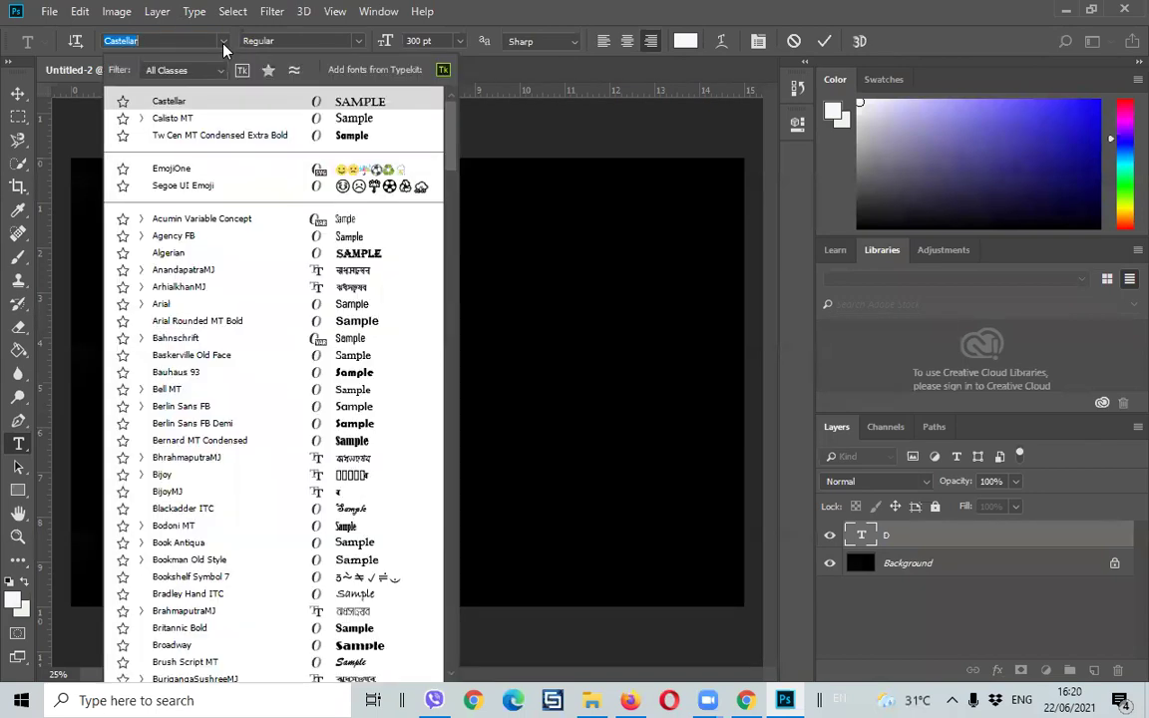
pyautogui.scroll(-1, 269, 570)
pyautogui.scroll(-4, 299, 608)
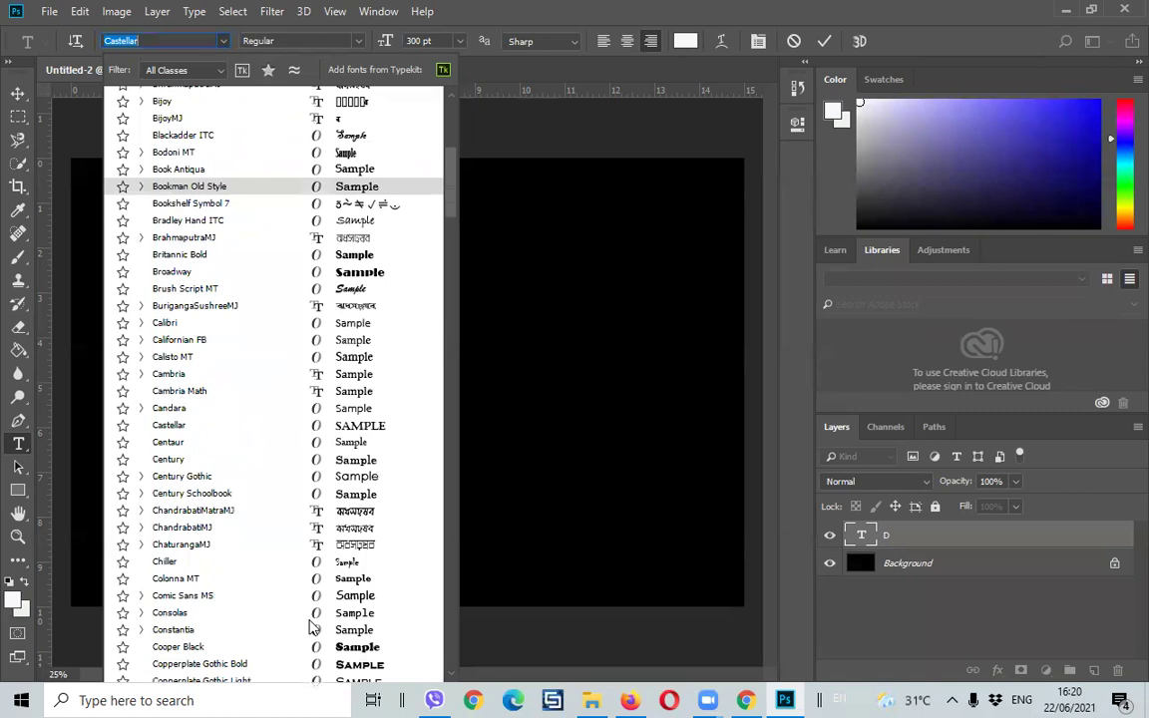
pyautogui.scroll(-5, 312, 626)
pyautogui.scroll(-1, 312, 626)
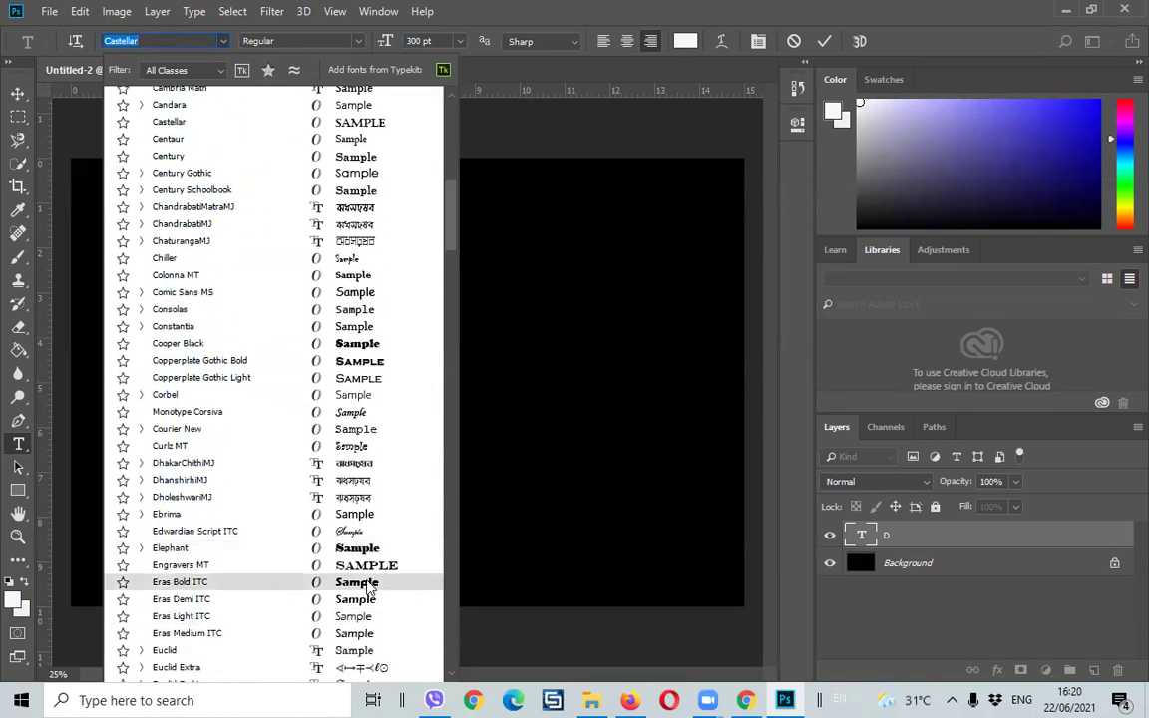
pyautogui.click(369, 588)
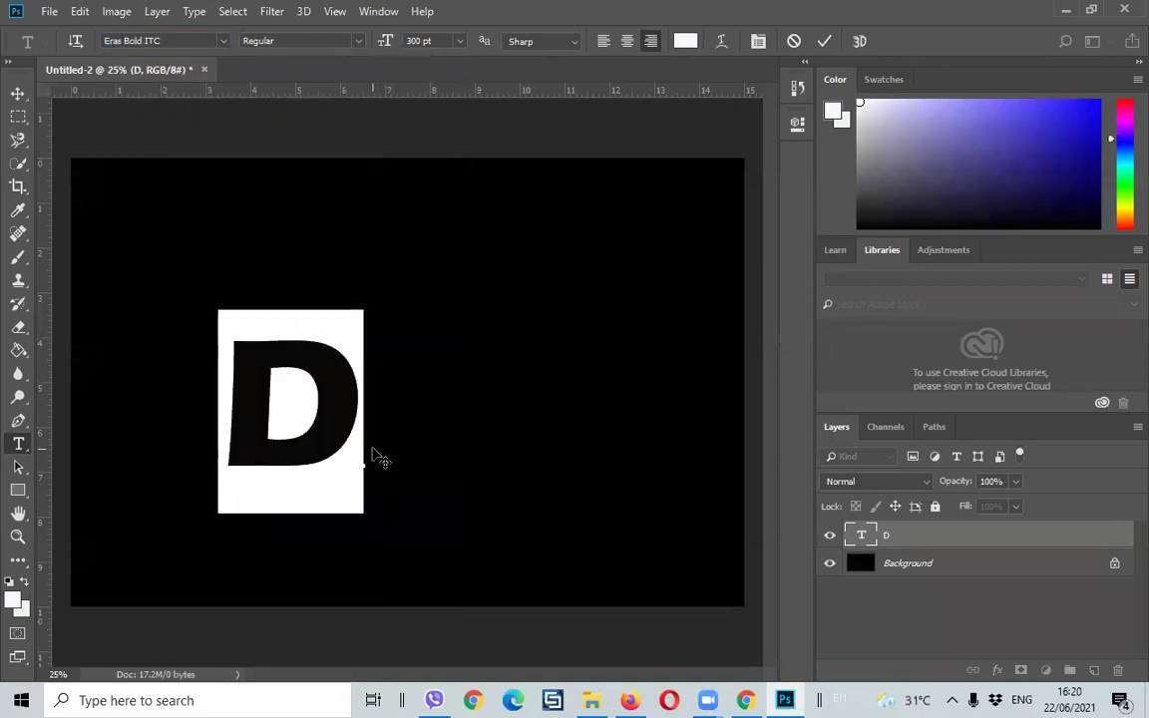
pyautogui.click(454, 295)
pyautogui.press('v')
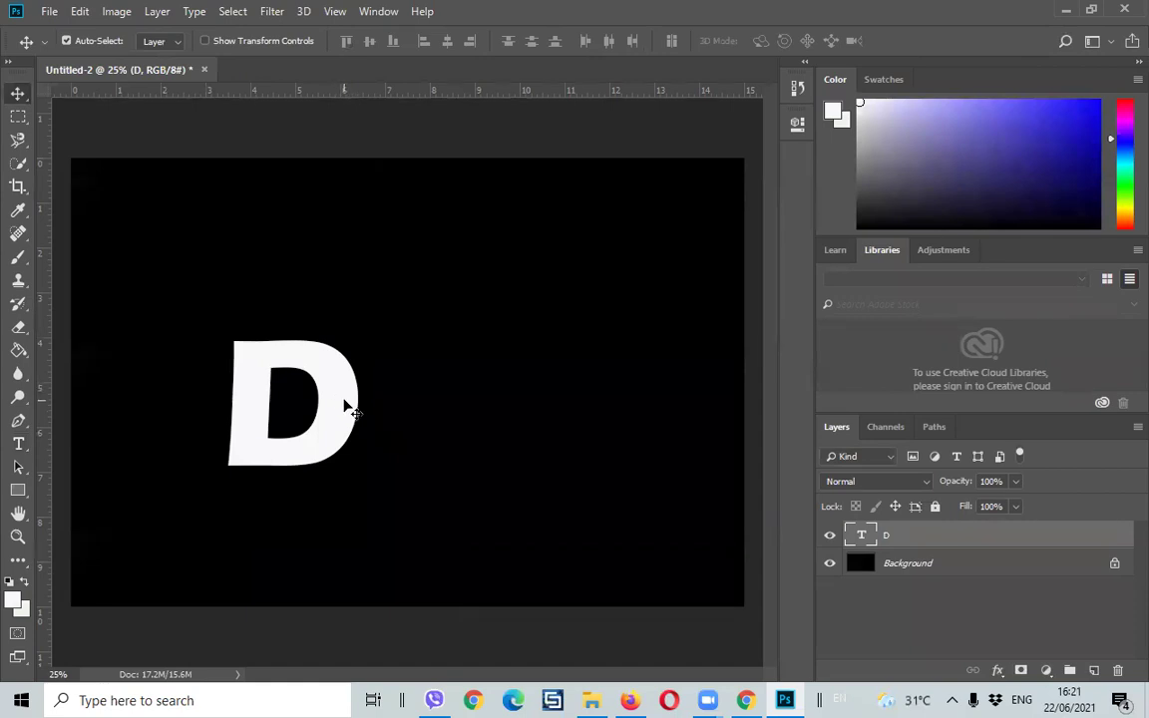
# - Commit the white D text edit and switch to the Move tool
pyautogui.click(590, 700)
pyautogui.doubleClick(863, 535)
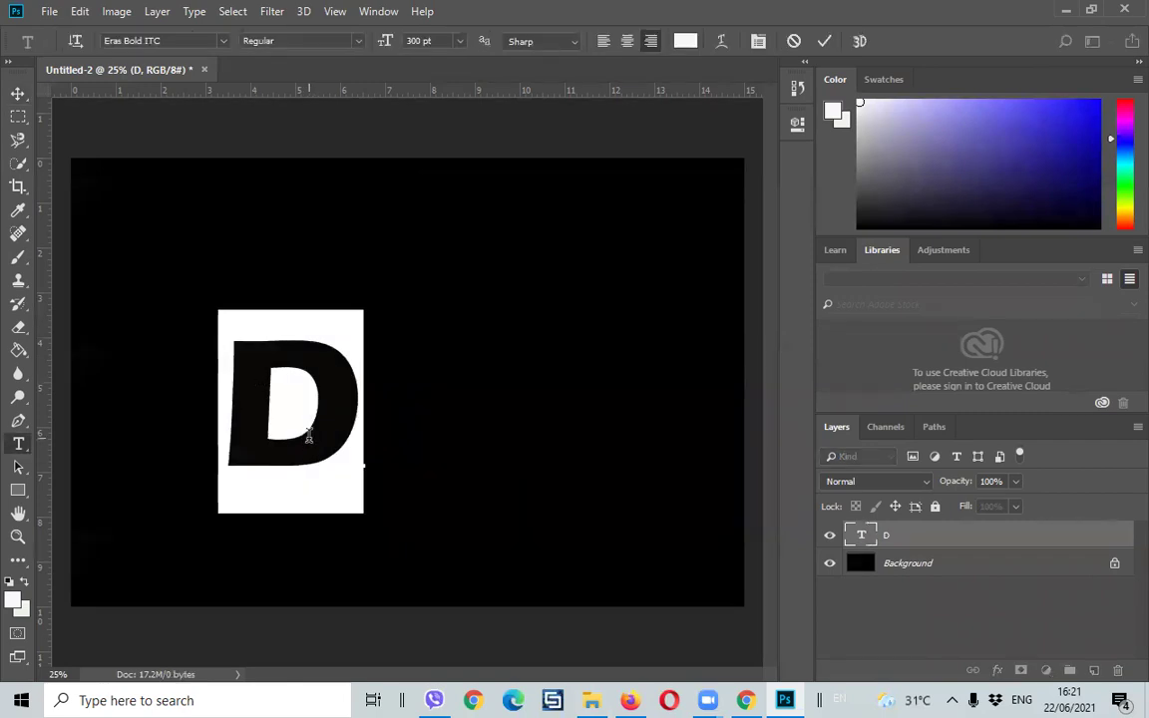
pyautogui.hotkey('ctrl', 'Return')
pyautogui.press('v')
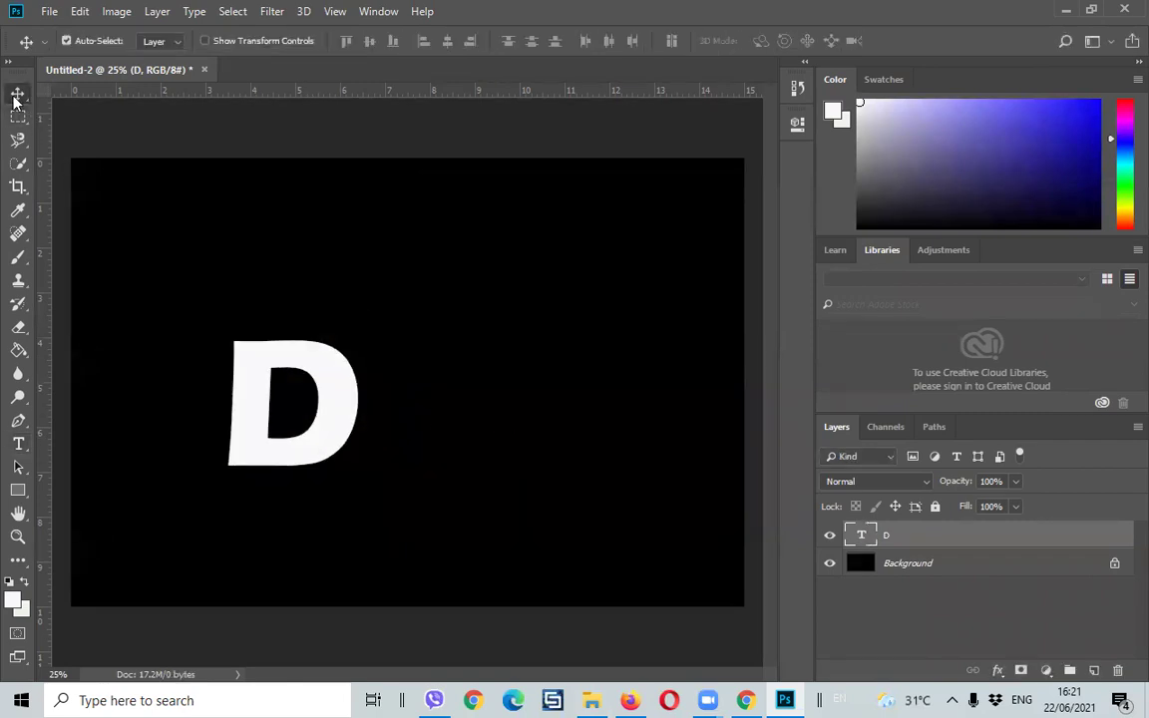
pyautogui.click(18, 117)
pyautogui.click(18, 94)
# - Drag the white D just left of centre and Alt-drag copies into a row of three Ds
pyautogui.moveTo(322, 378)
pyautogui.mouseDown()
pyautogui.moveTo(380, 304)
pyautogui.moveTo(398, 353)
pyautogui.mouseUp()
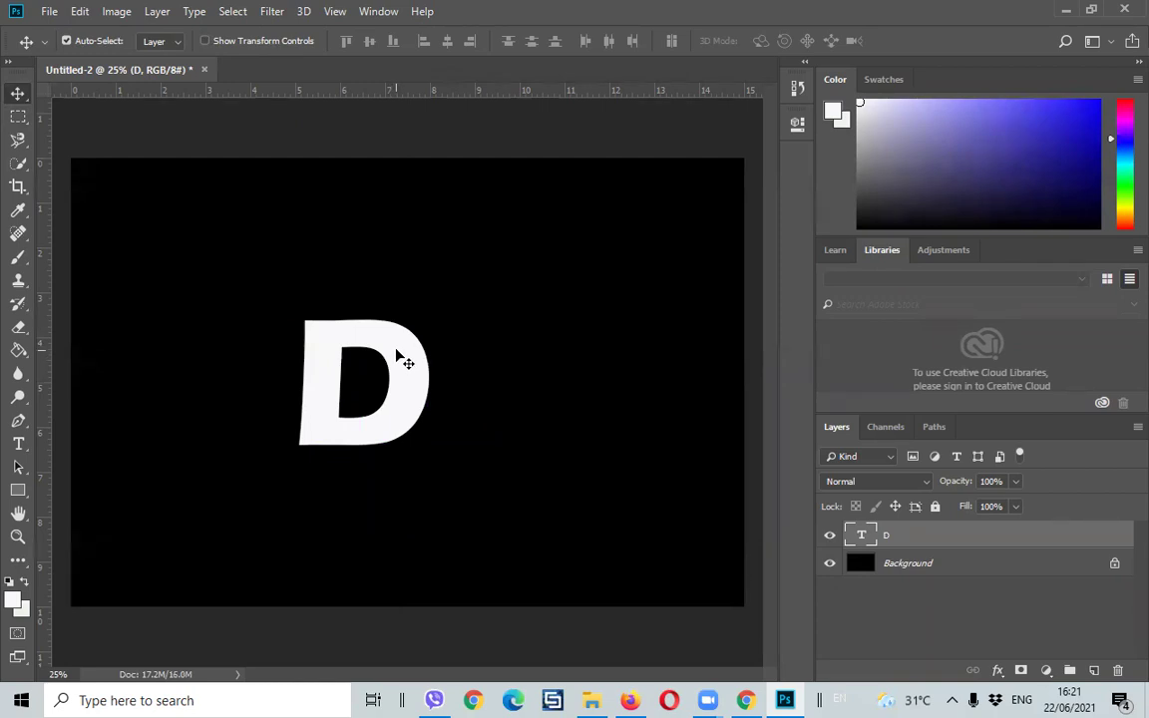
pyautogui.moveTo(397, 356); pyautogui.dragTo(479, 338)
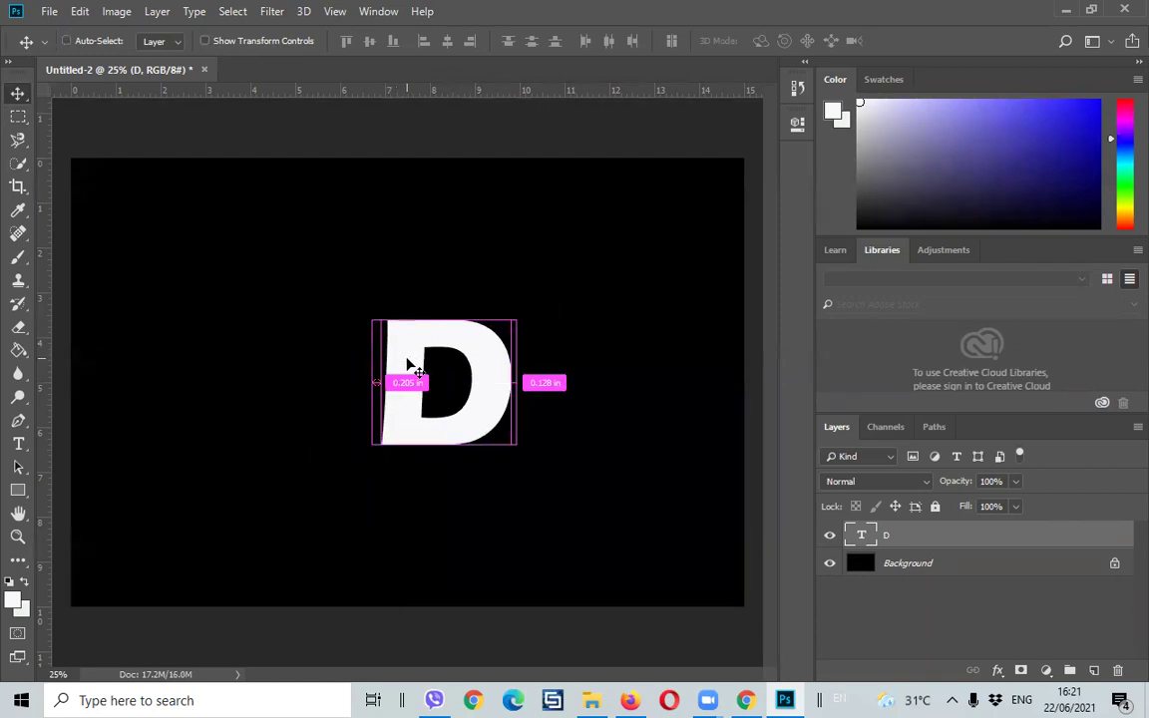
pyautogui.moveTo(409, 365)
pyautogui.mouseDown()
pyautogui.moveTo(385, 377)
pyautogui.moveTo(570, 397)
pyautogui.mouseUp()
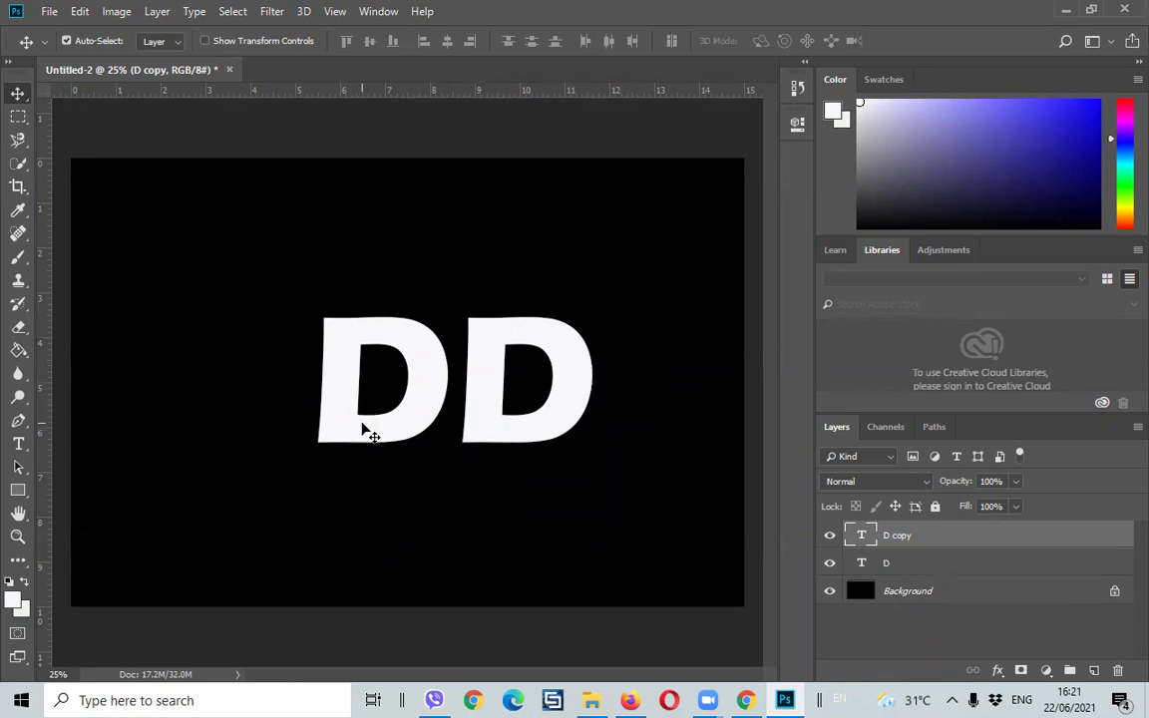
pyautogui.moveTo(369, 433); pyautogui.dragTo(219, 425)
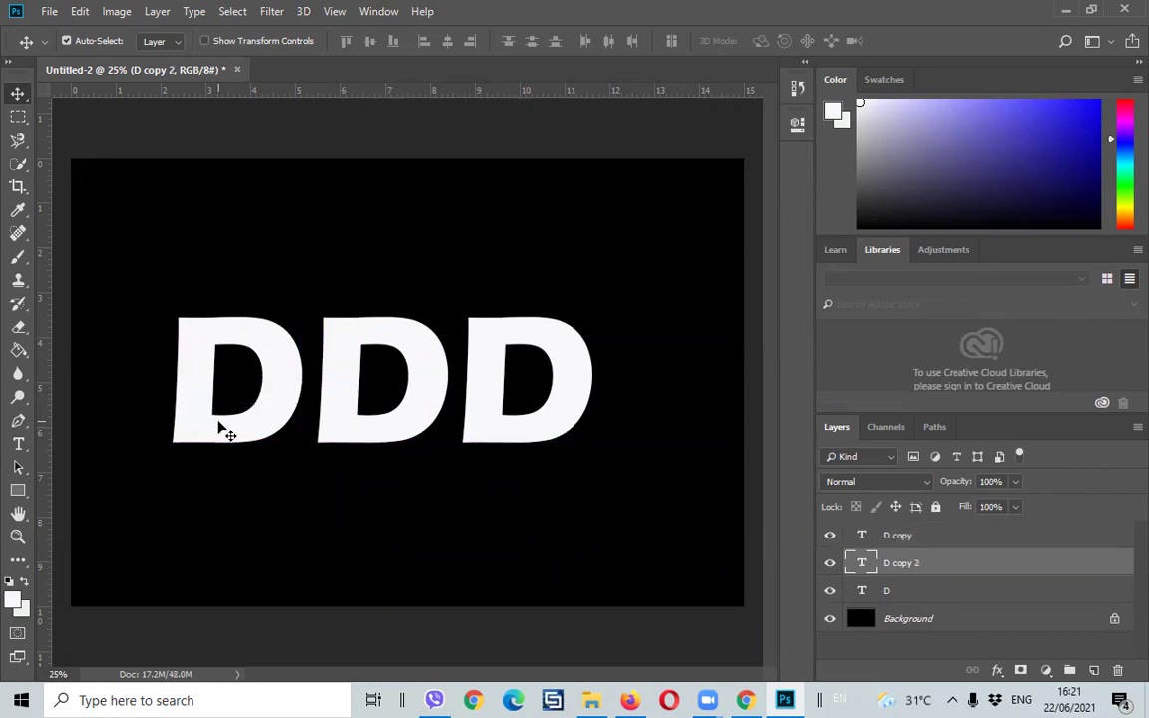
# - Delete the extra left D copy and retype the right-hand D as the letter S
pyautogui.press('Delete')
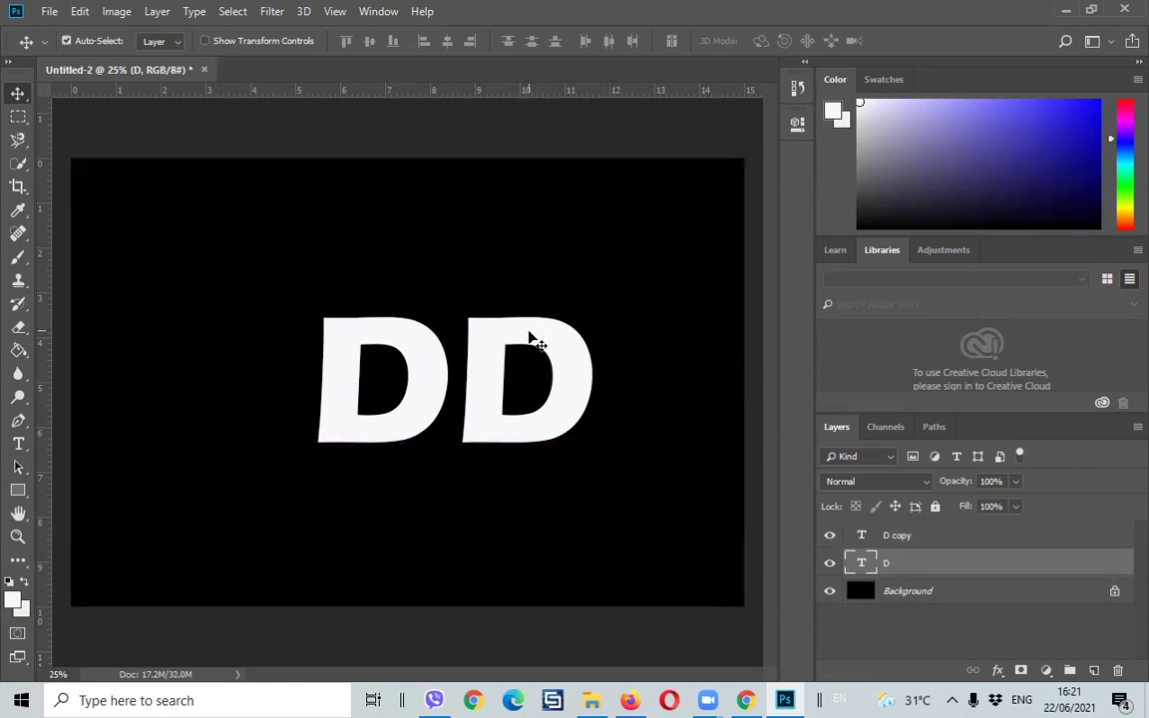
pyautogui.doubleClick(863, 535)
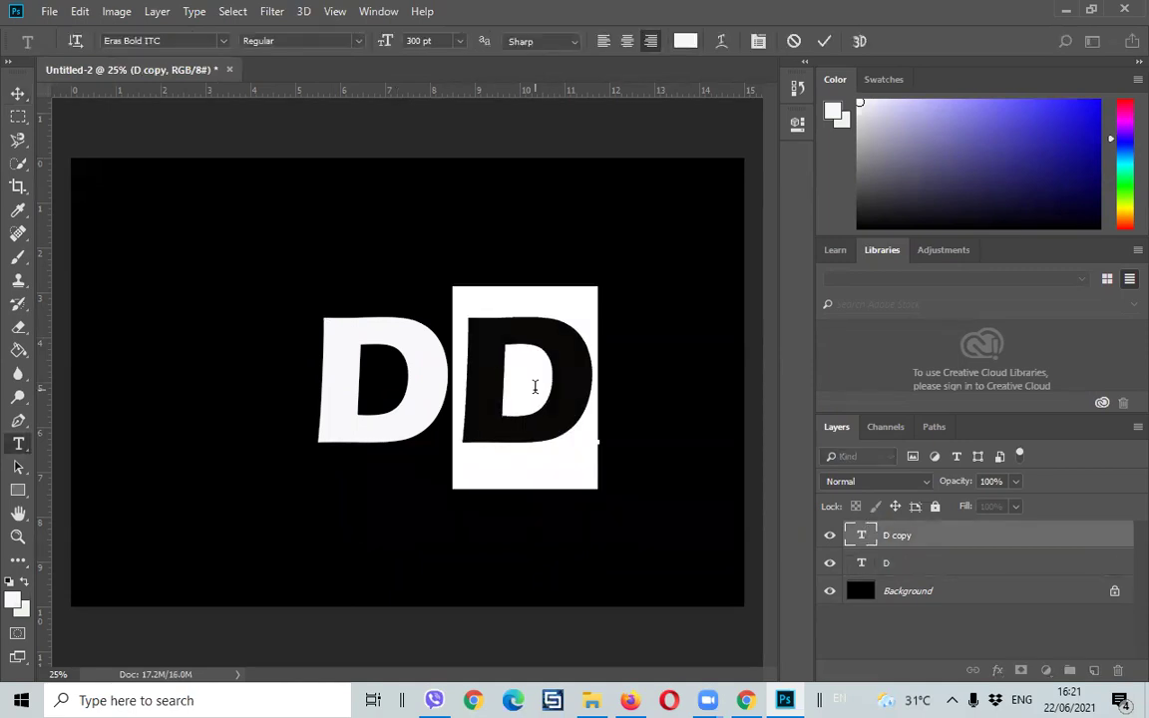
pyautogui.press('BackSpace')
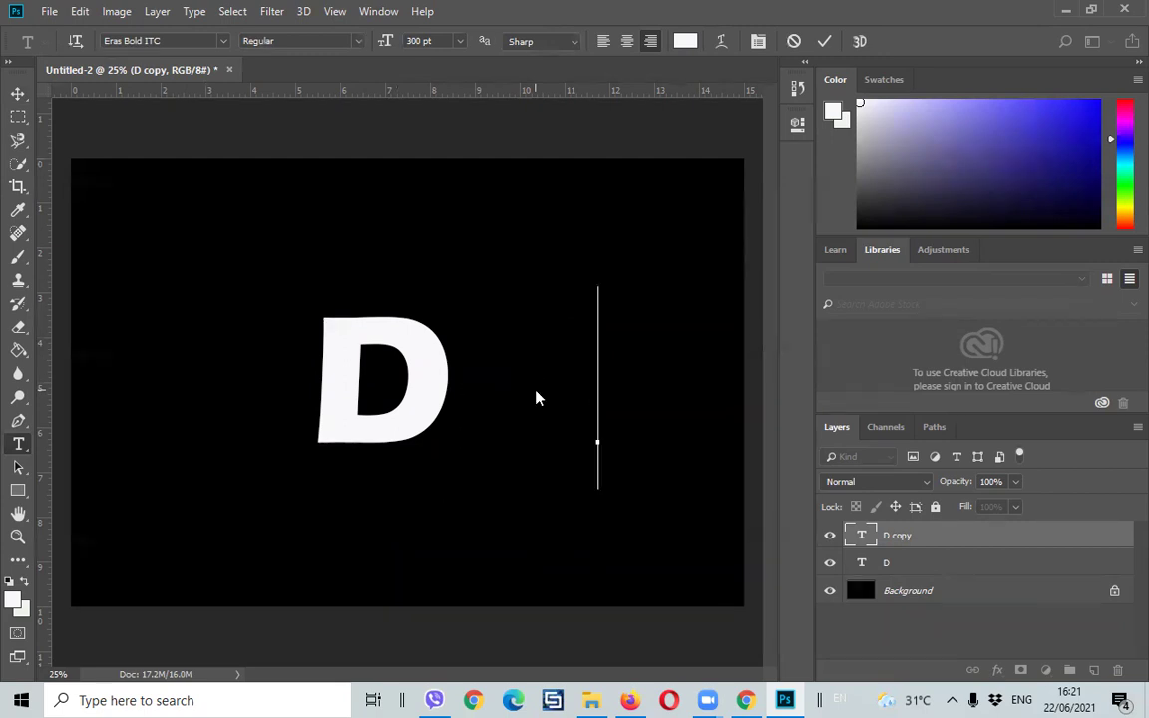
pyautogui.write('S')
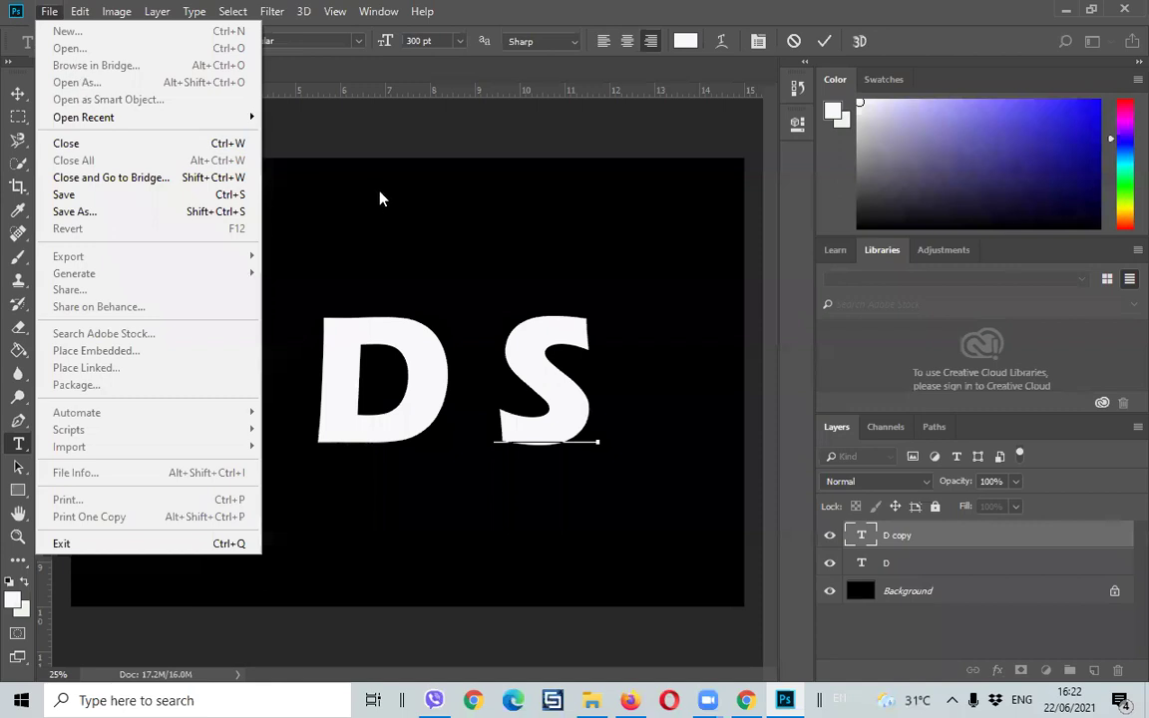
# - Commit the S text, then open the Open file dialog and cancel it
pyautogui.click(379, 198)
pyautogui.click(49, 11)
pyautogui.click(75, 49)
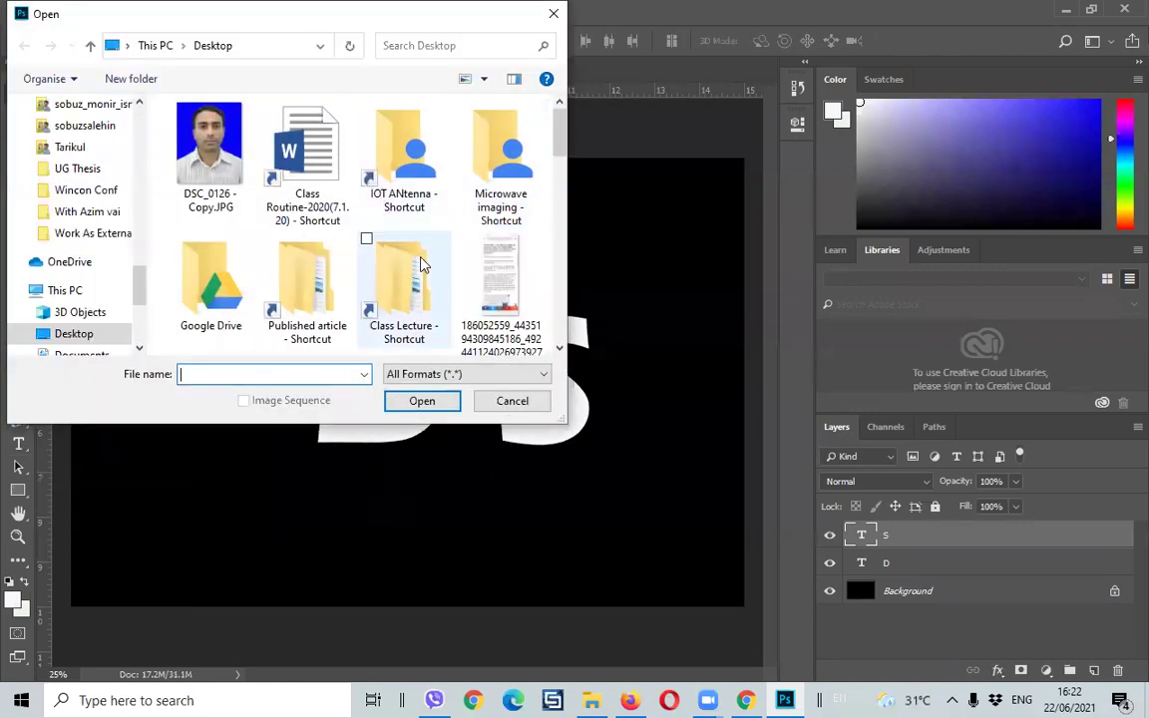
pyautogui.moveTo(556, 418); pyautogui.dragTo(712, 534)
pyautogui.click(688, 13)
# - Try opening the recent file Final2.psd and dismiss the file-not-found error
pyautogui.click(49, 11)
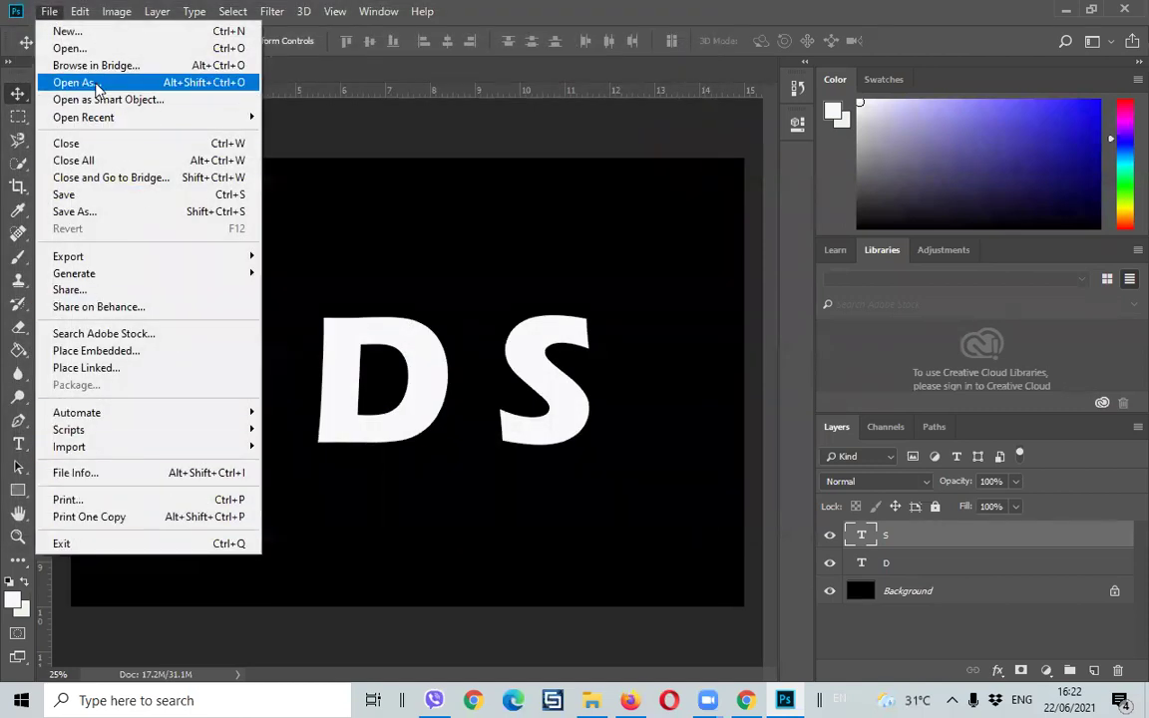
pyautogui.moveTo(83, 117)
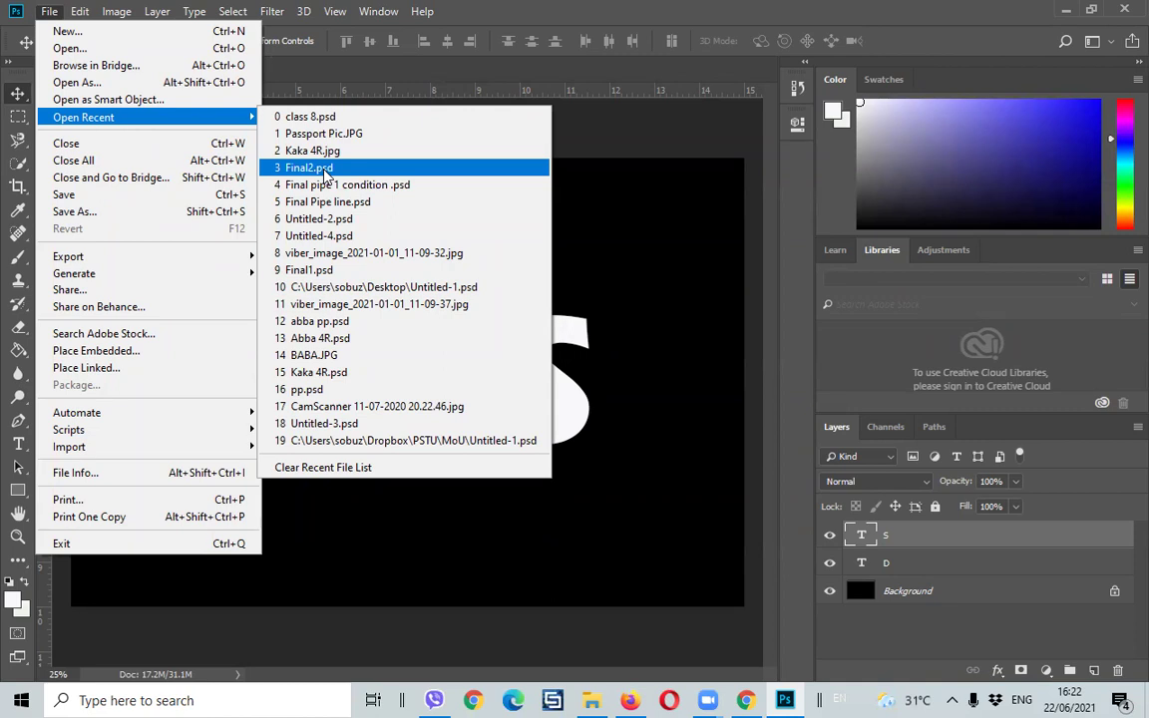
pyautogui.click(325, 169)
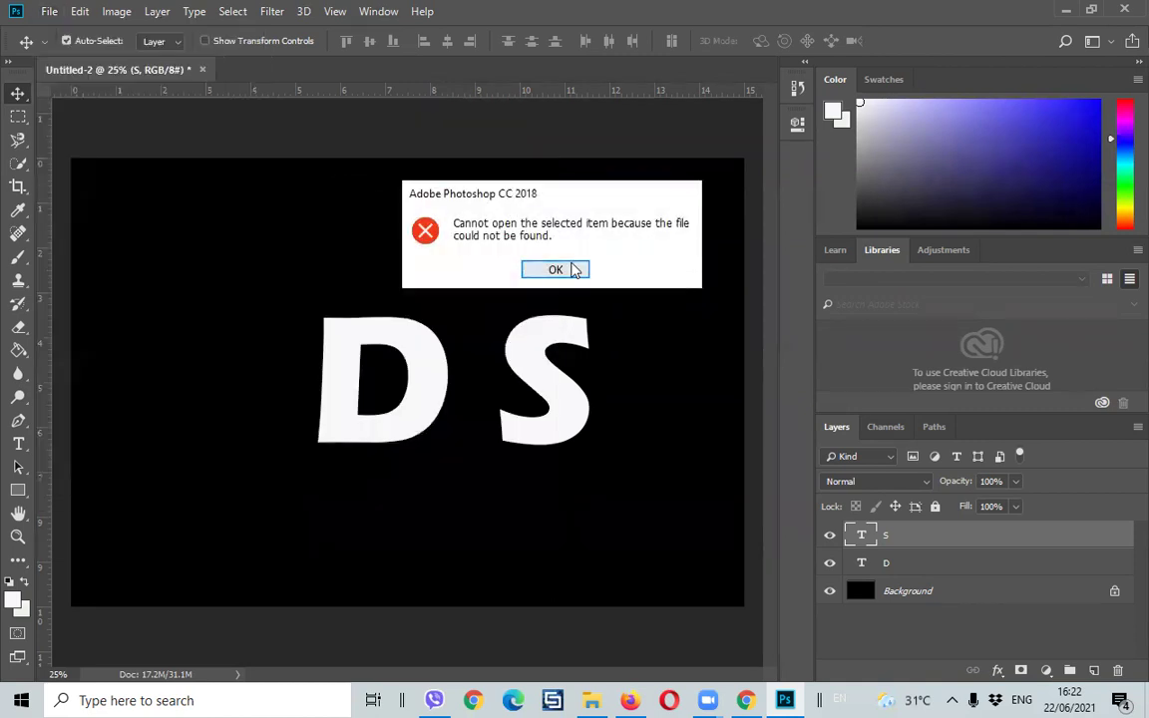
pyautogui.click(571, 267)
pyautogui.click(51, 12)
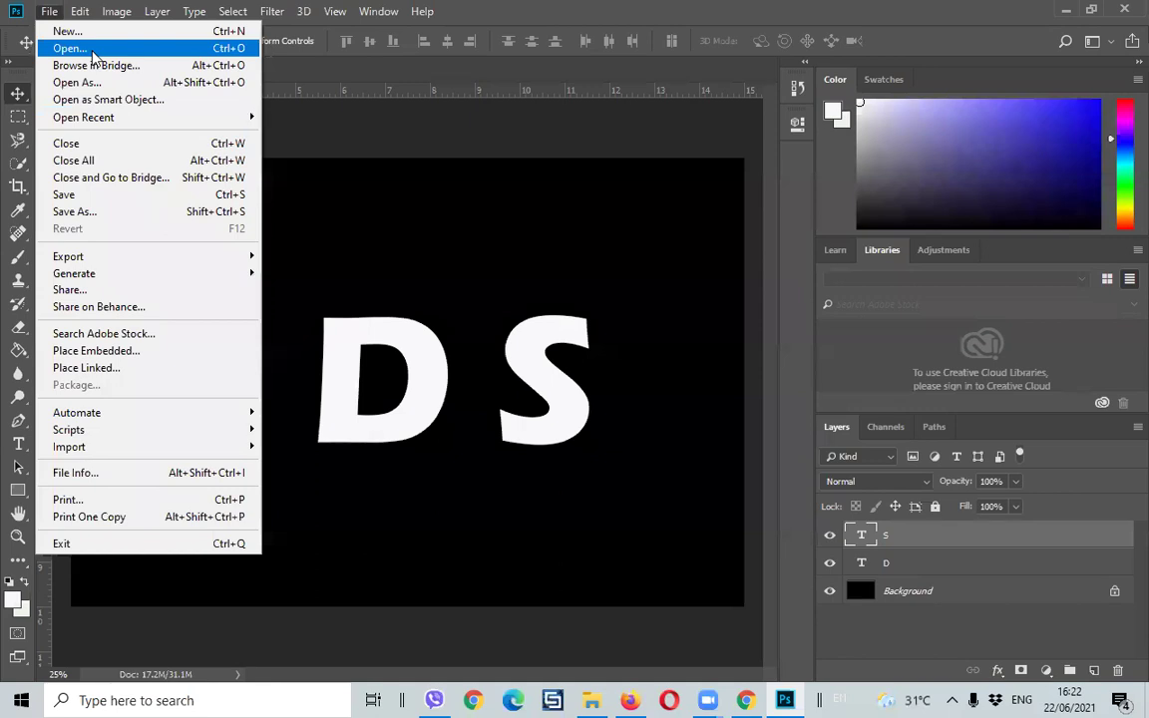
pyautogui.click(494, 184)
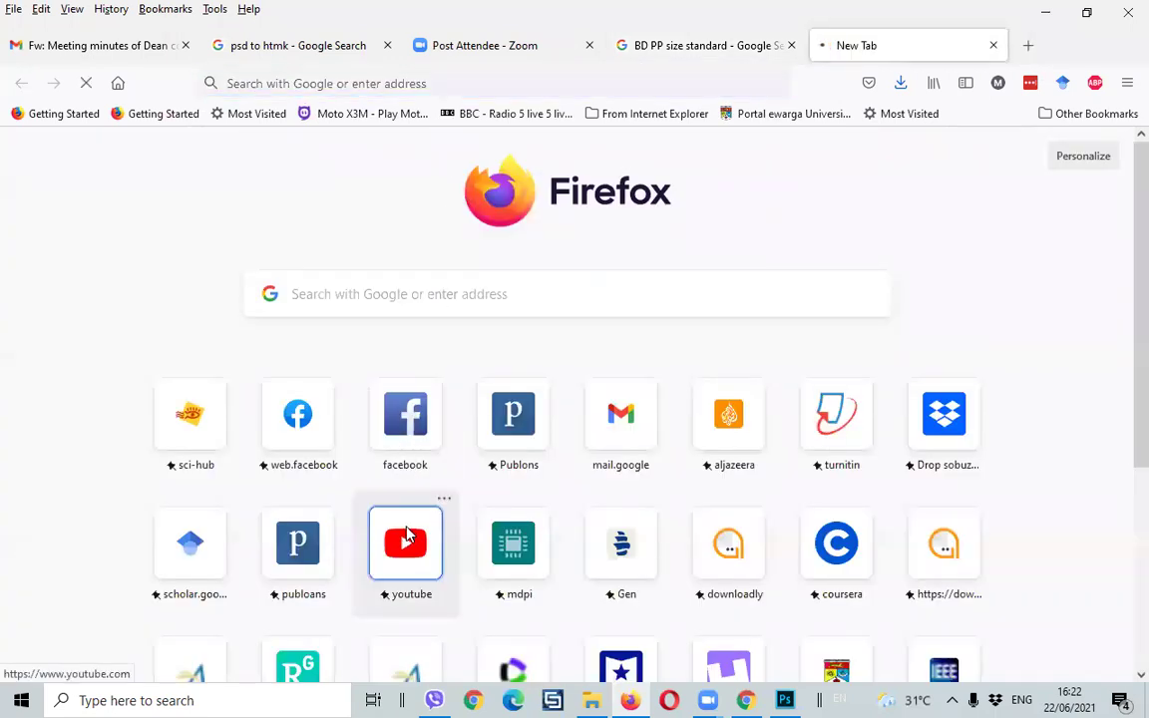
# - Search YouTube for 'photoshop logo design' from the new tab page
pyautogui.click(407, 536)
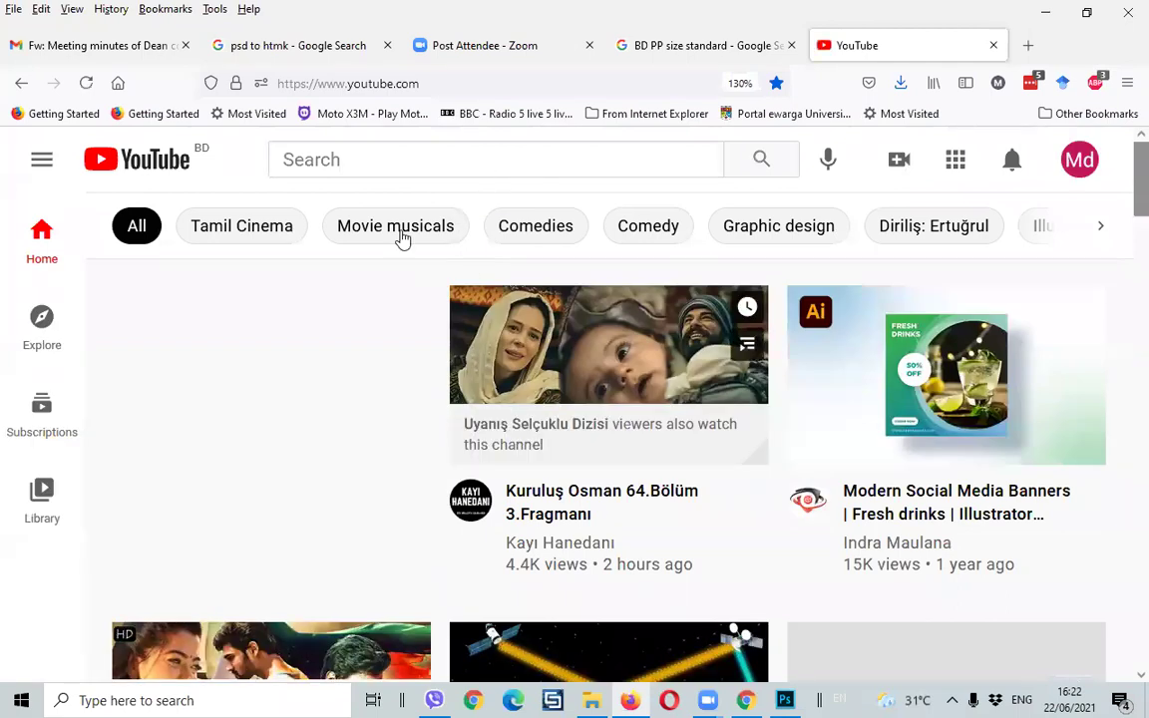
pyautogui.click(441, 164)
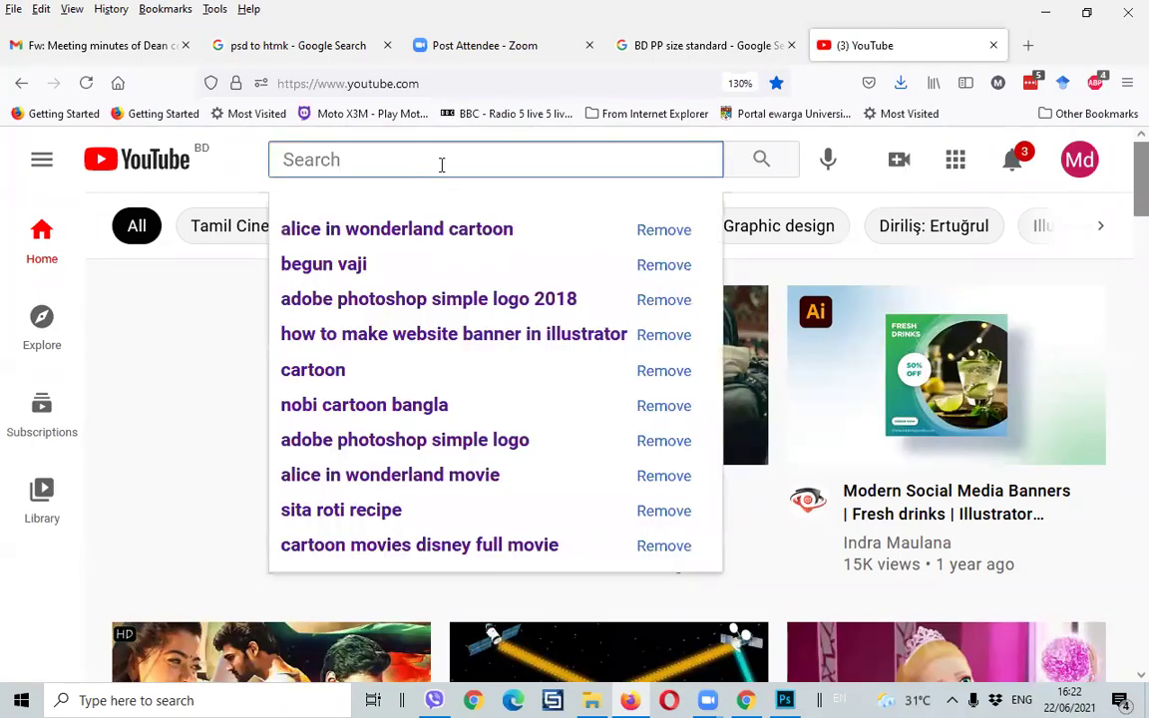
pyautogui.write('Pho')
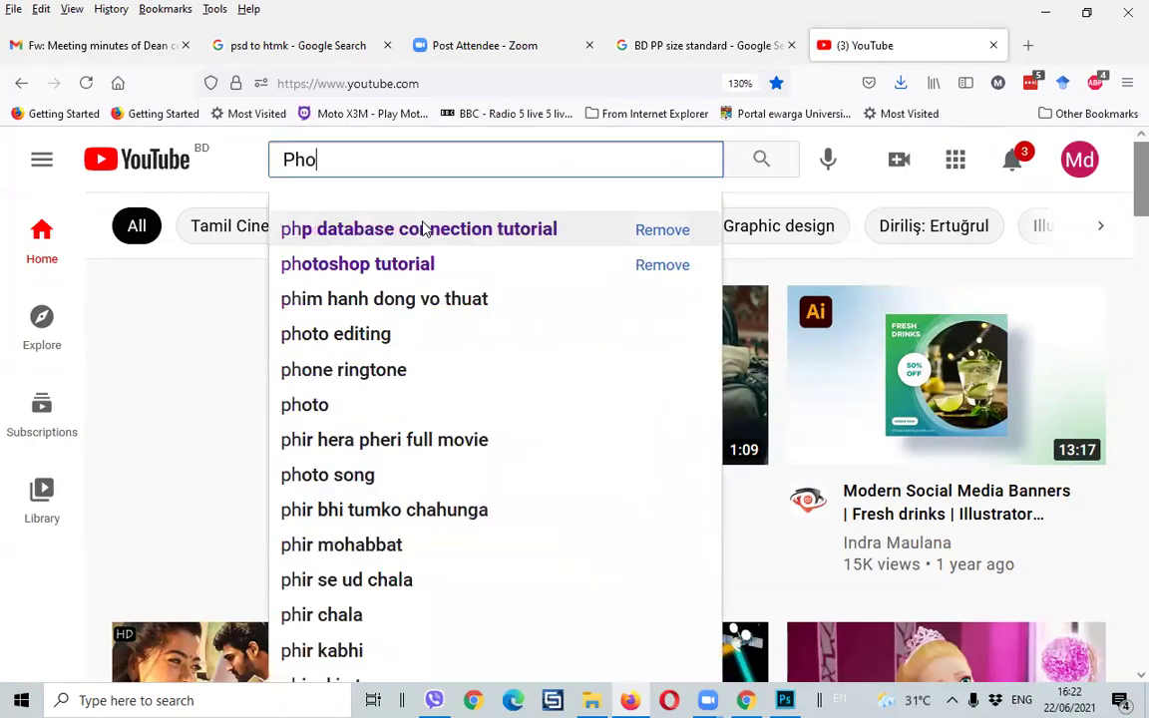
pyautogui.write('toshop lo')
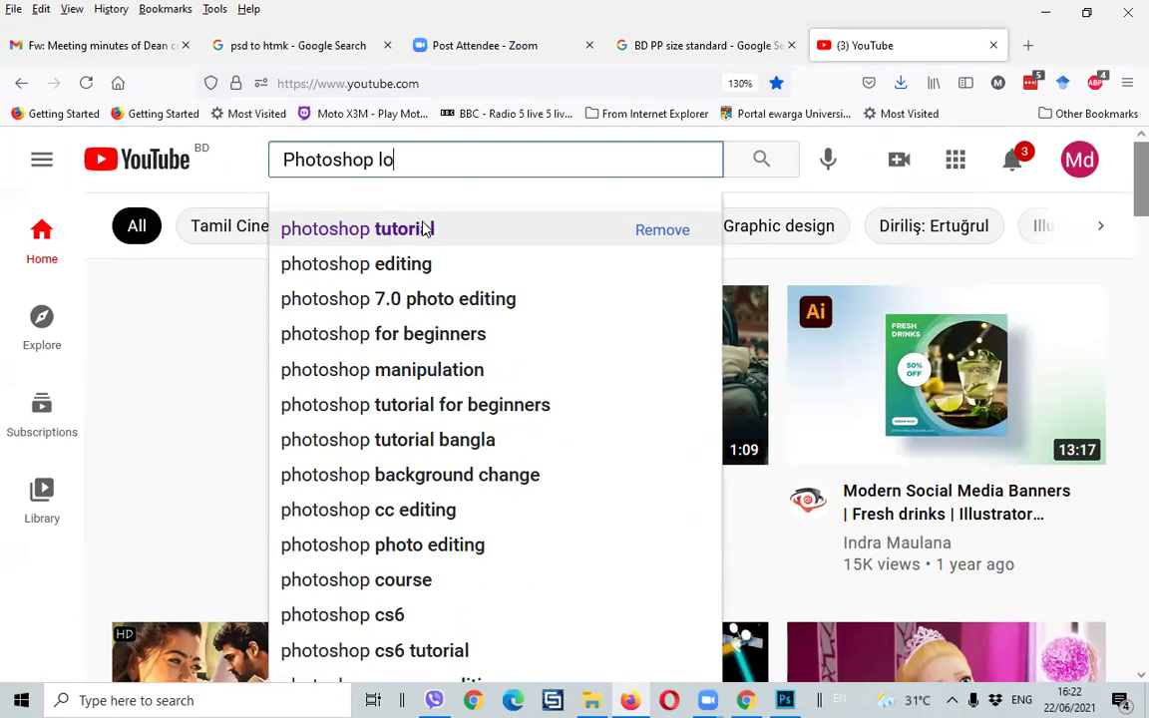
pyautogui.write('go')
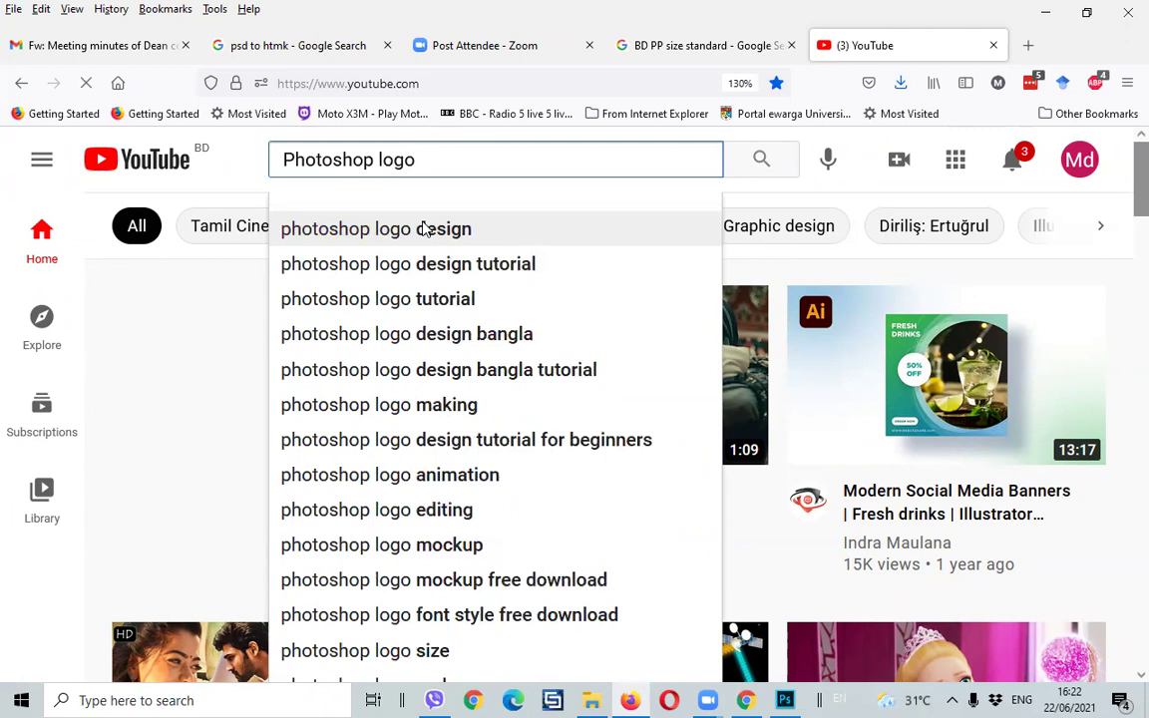
pyautogui.click(424, 229)
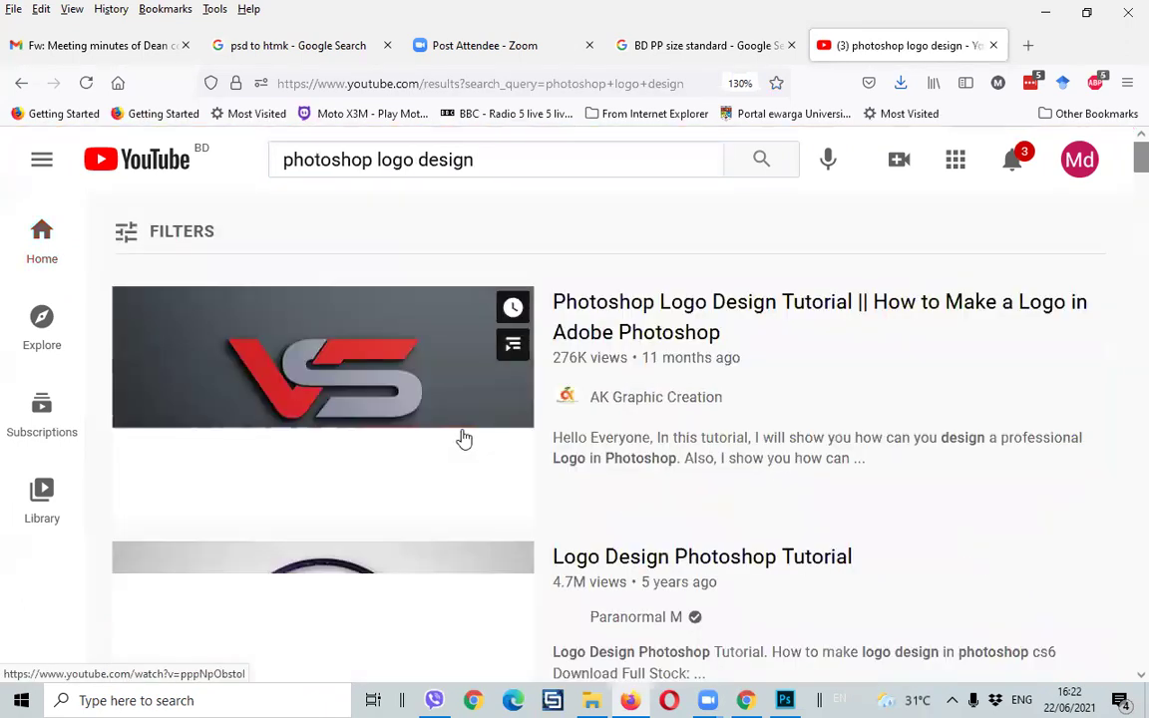
# - Scroll to the SIMPLE LOGO DESIGN IN PHOTOSHOP tutorial, then minimize Firefox
pyautogui.scroll(-6, 409, 453)
pyautogui.scroll(-4, 409, 454)
pyautogui.scroll(1, 408, 454)
pyautogui.moveTo(322, 324)
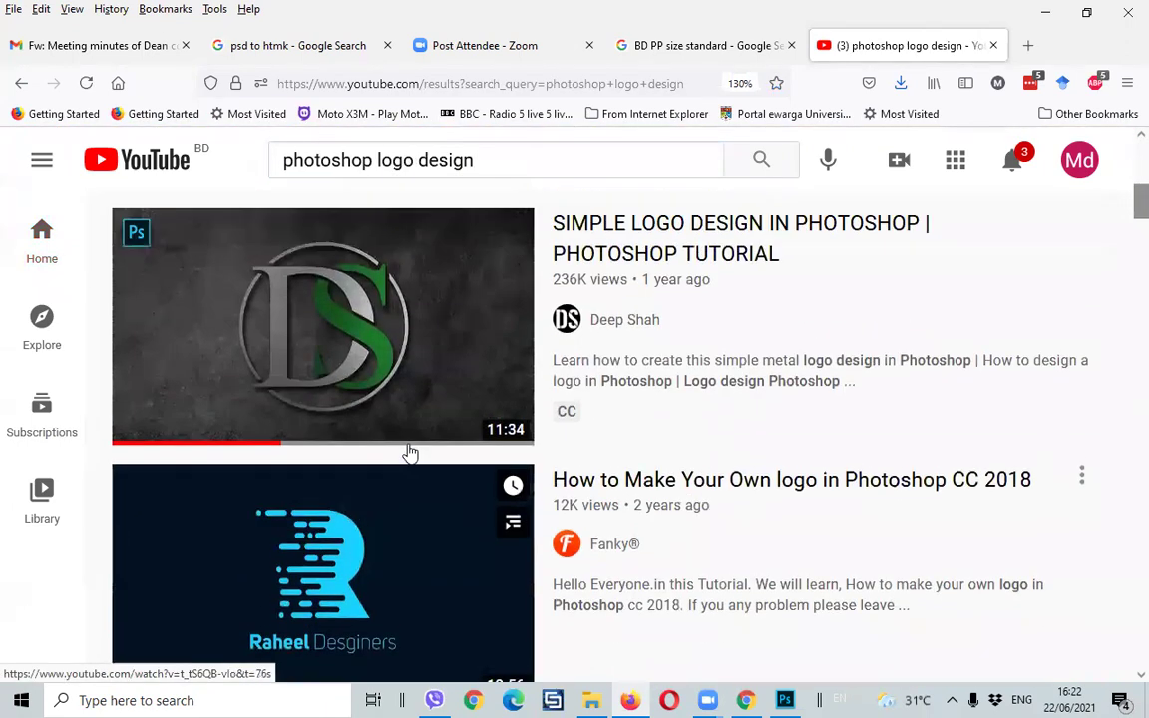
pyautogui.scroll(1, 409, 453)
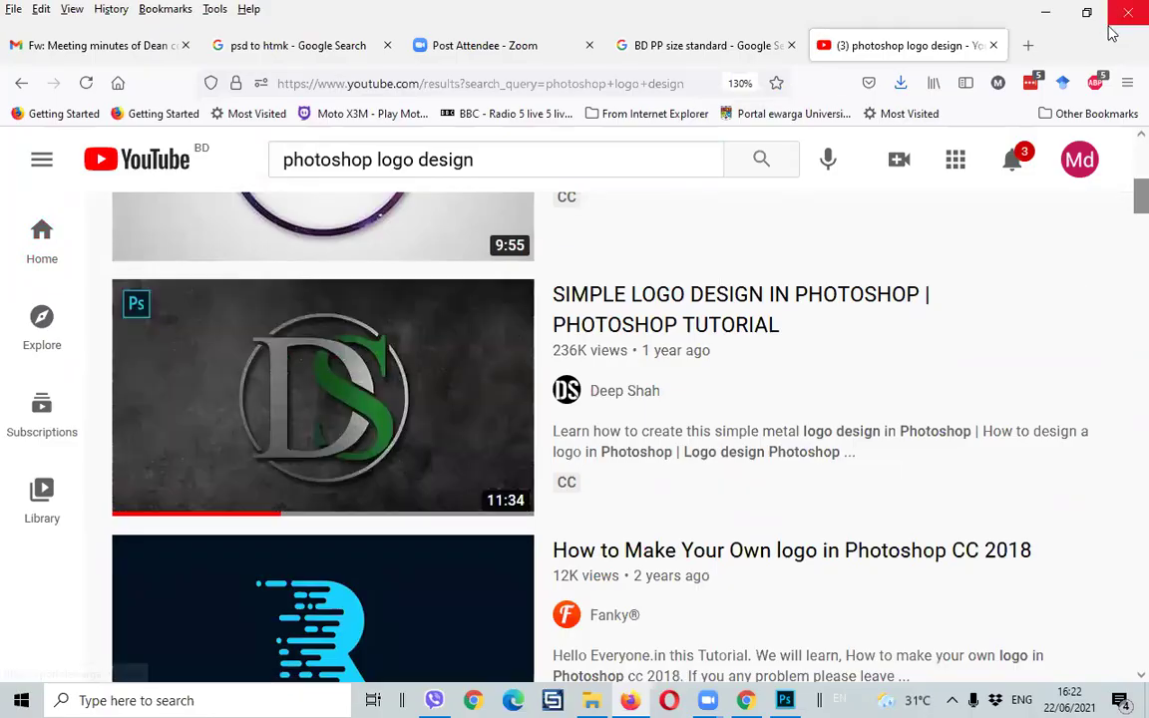
pyautogui.click(1044, 22)
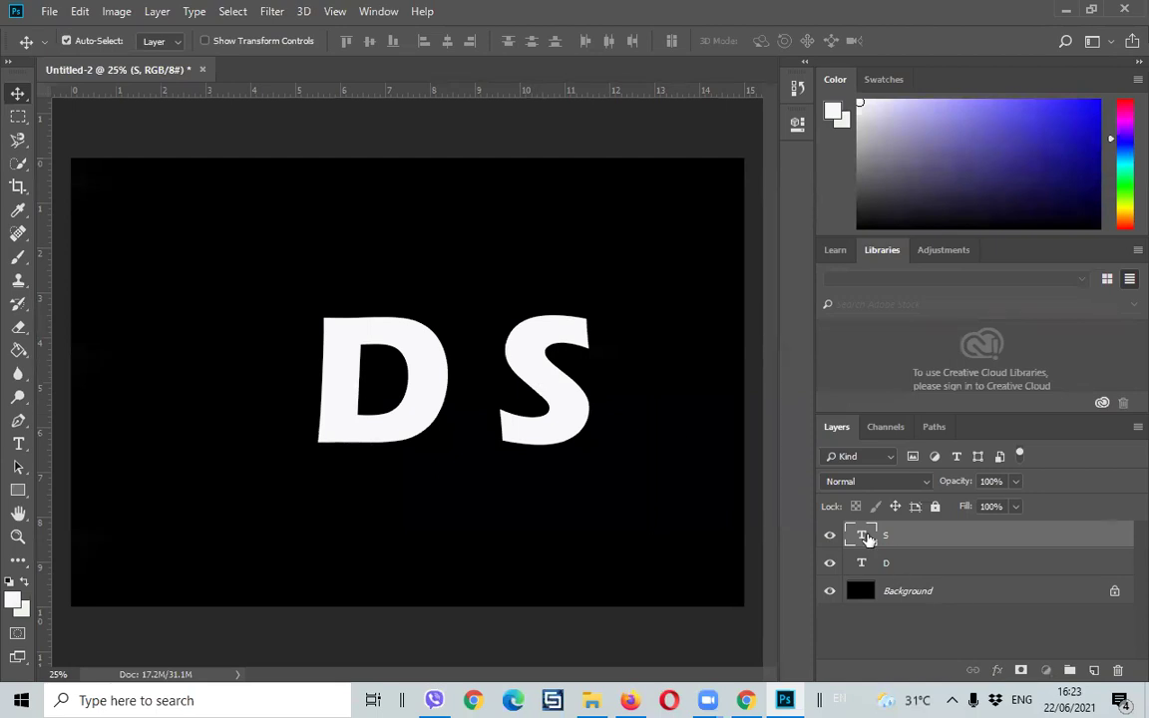
# - Return to Photoshop and reopen, then commit, the S text edit
pyautogui.doubleClick(863, 535)
pyautogui.click(629, 698)
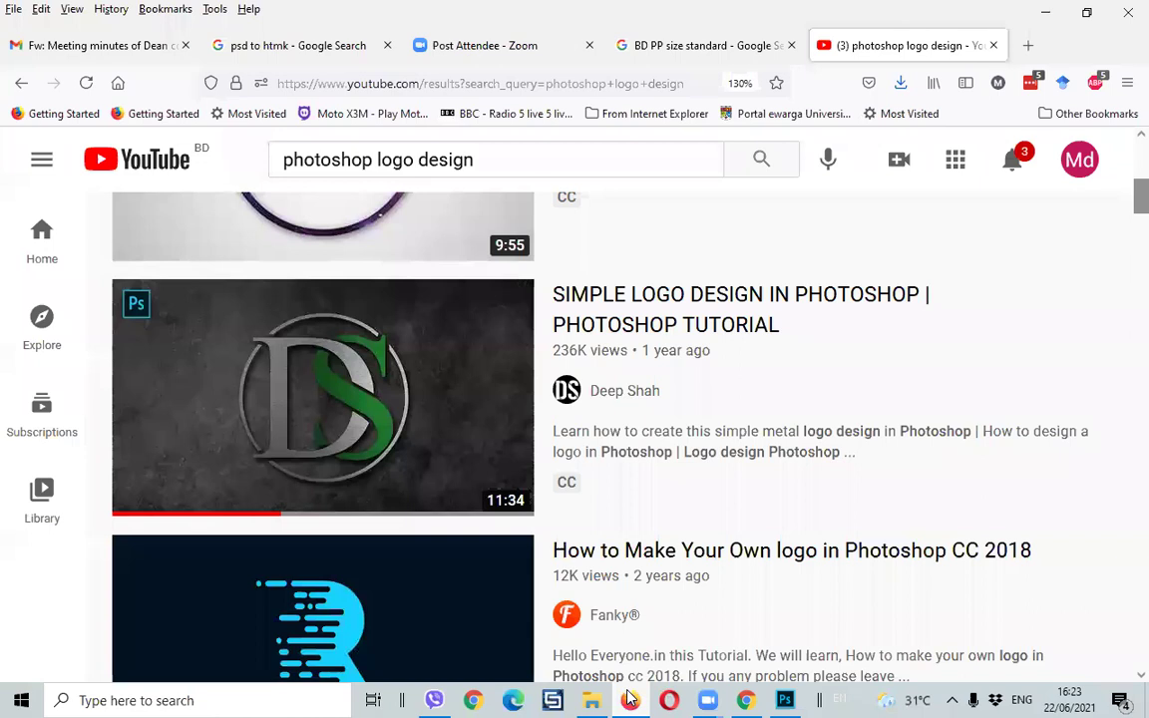
pyautogui.click(631, 698)
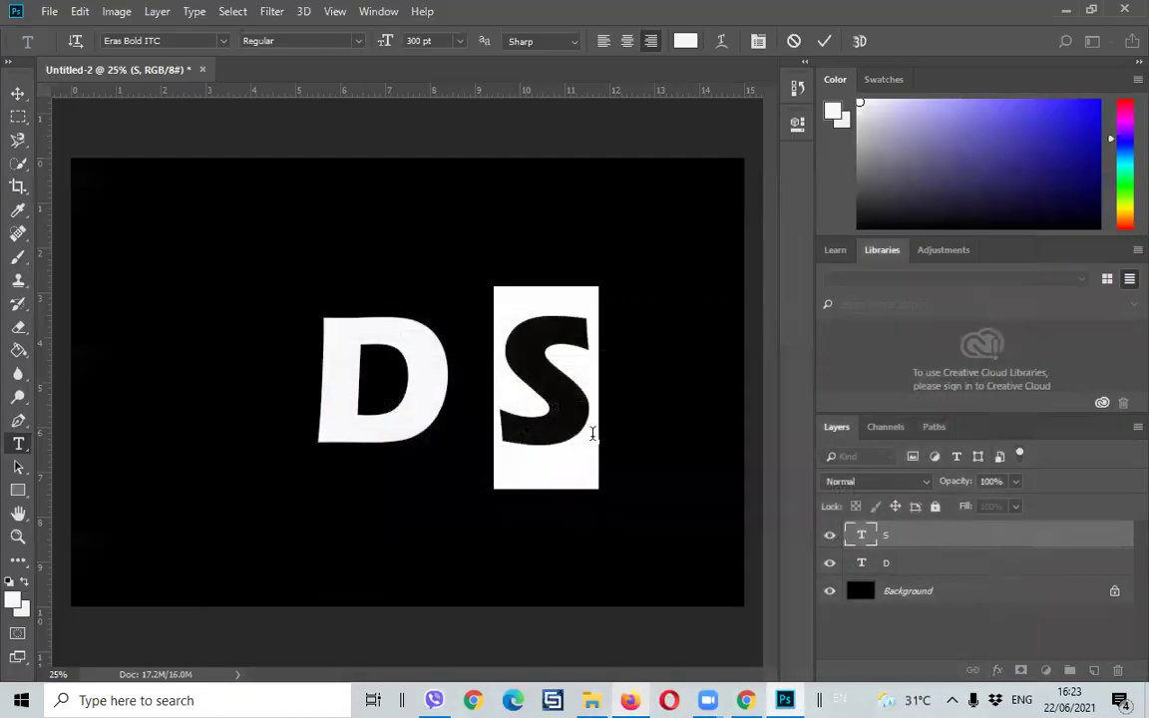
pyautogui.doubleClick(571, 389)
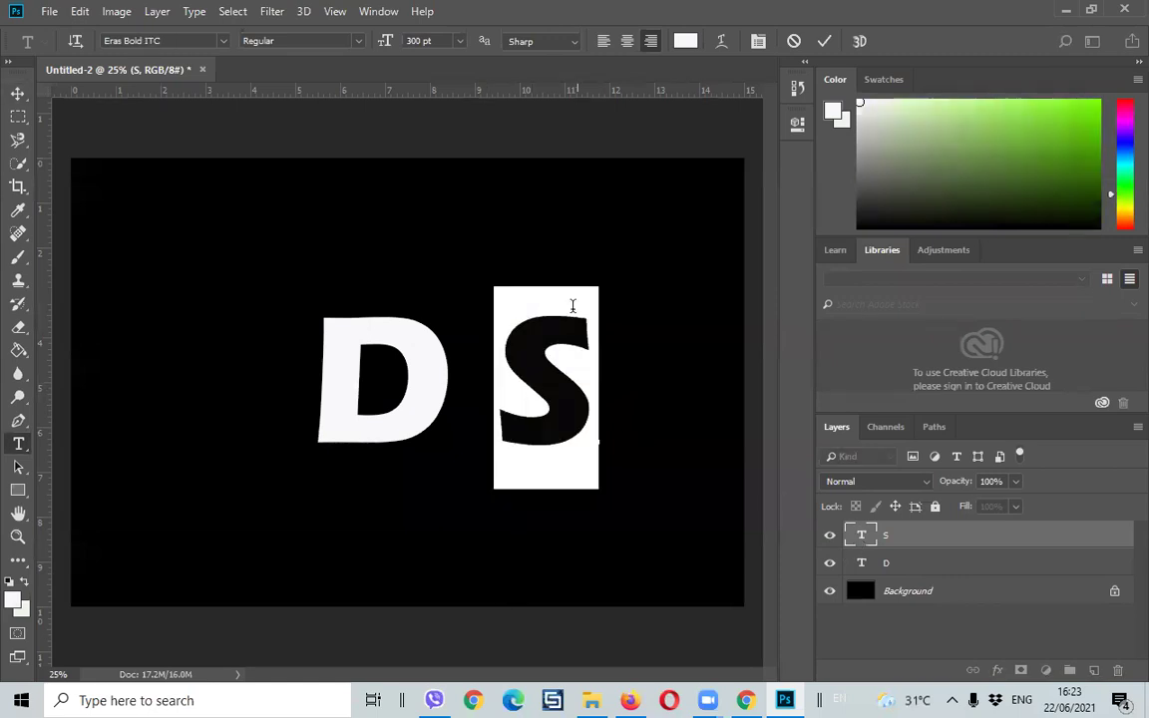
pyautogui.click(554, 337)
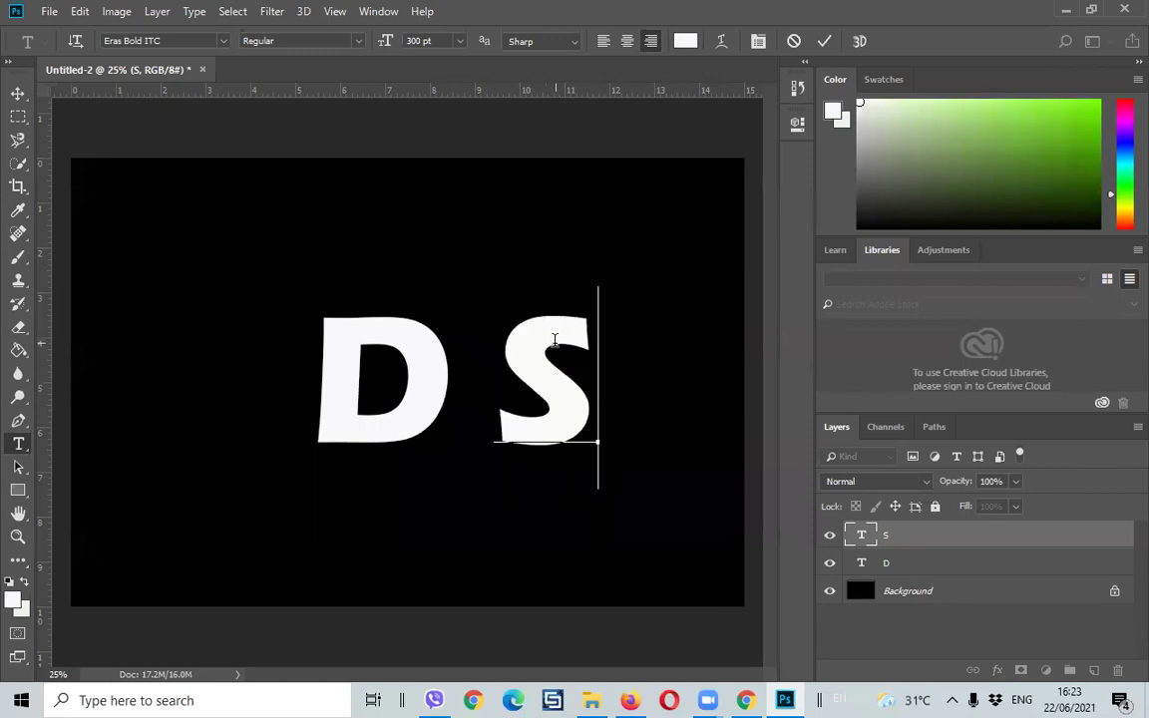
pyautogui.doubleClick(555, 337)
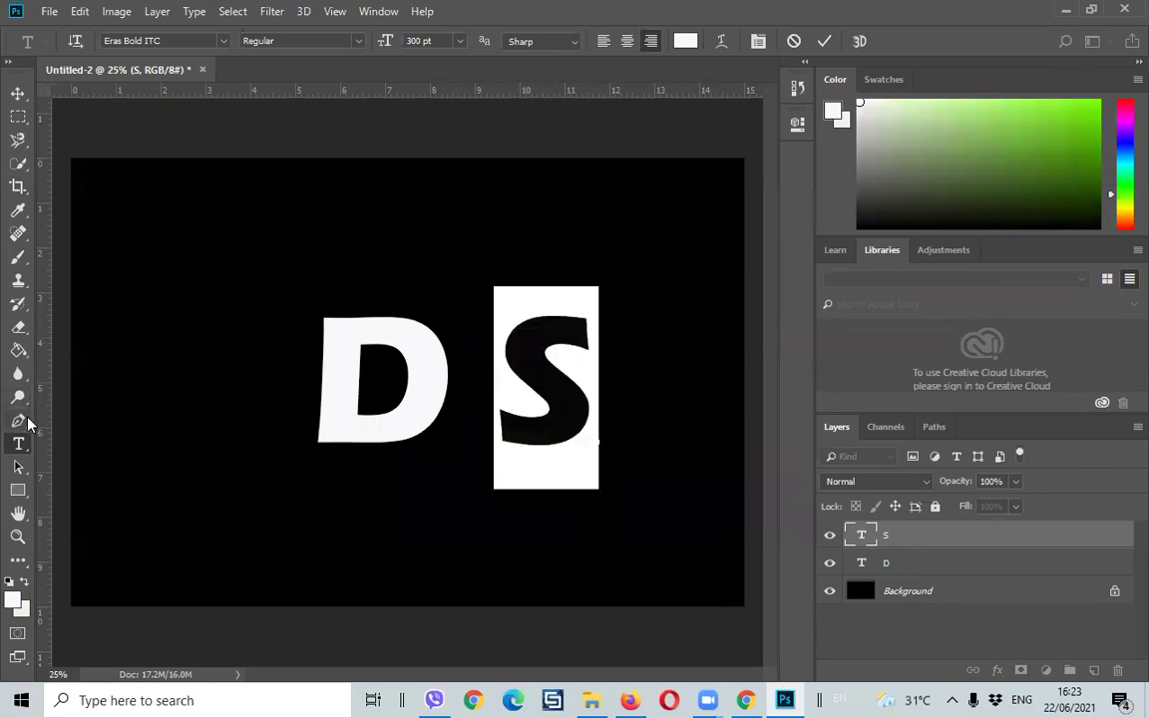
pyautogui.click(27, 403)
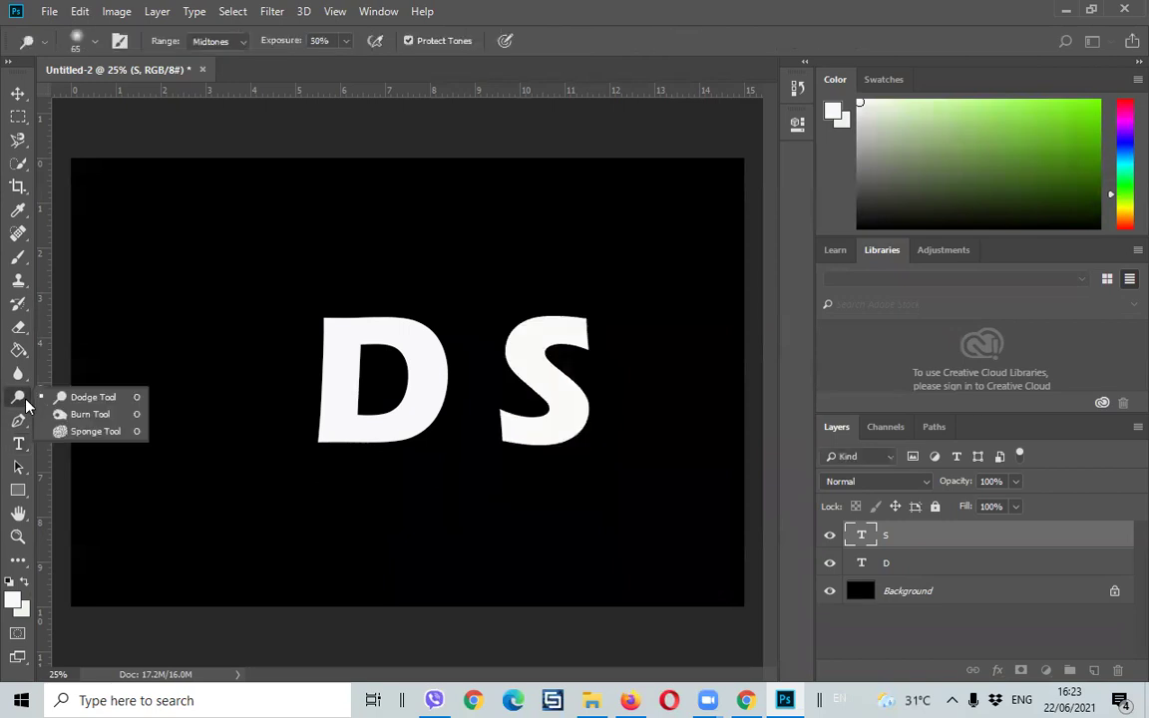
# - Pick green with the Paint Bucket, rasterize the S layer, and undo the fill
pyautogui.click(22, 350)
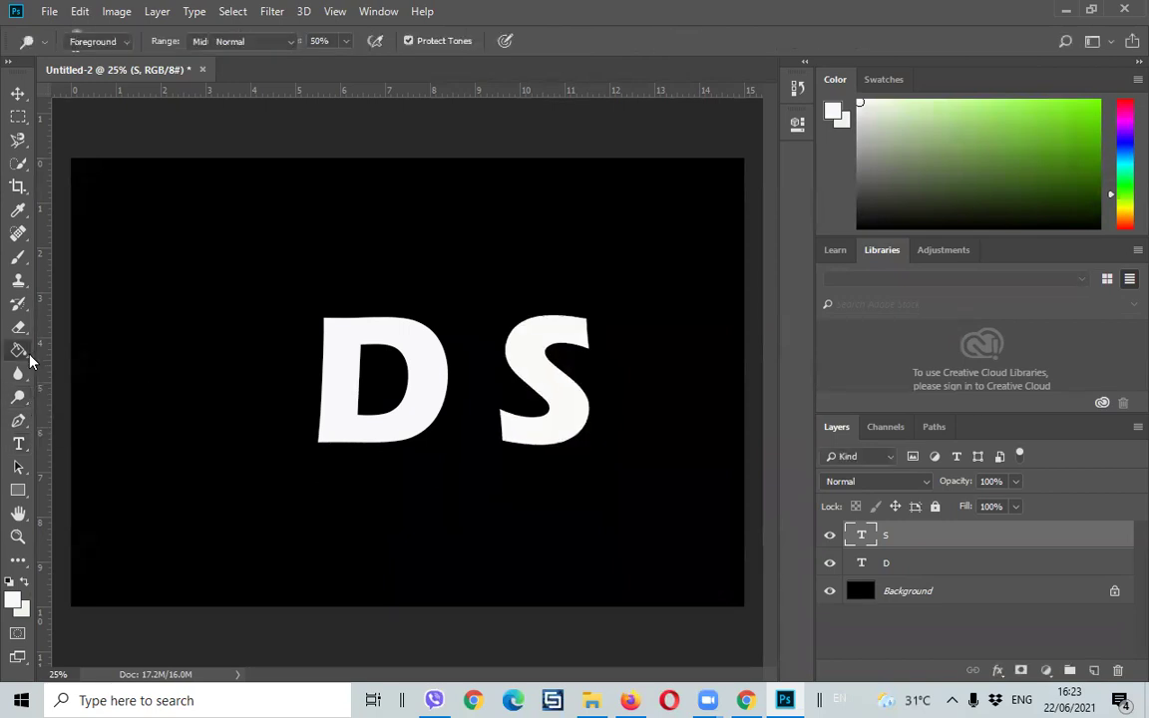
pyautogui.click(93, 372)
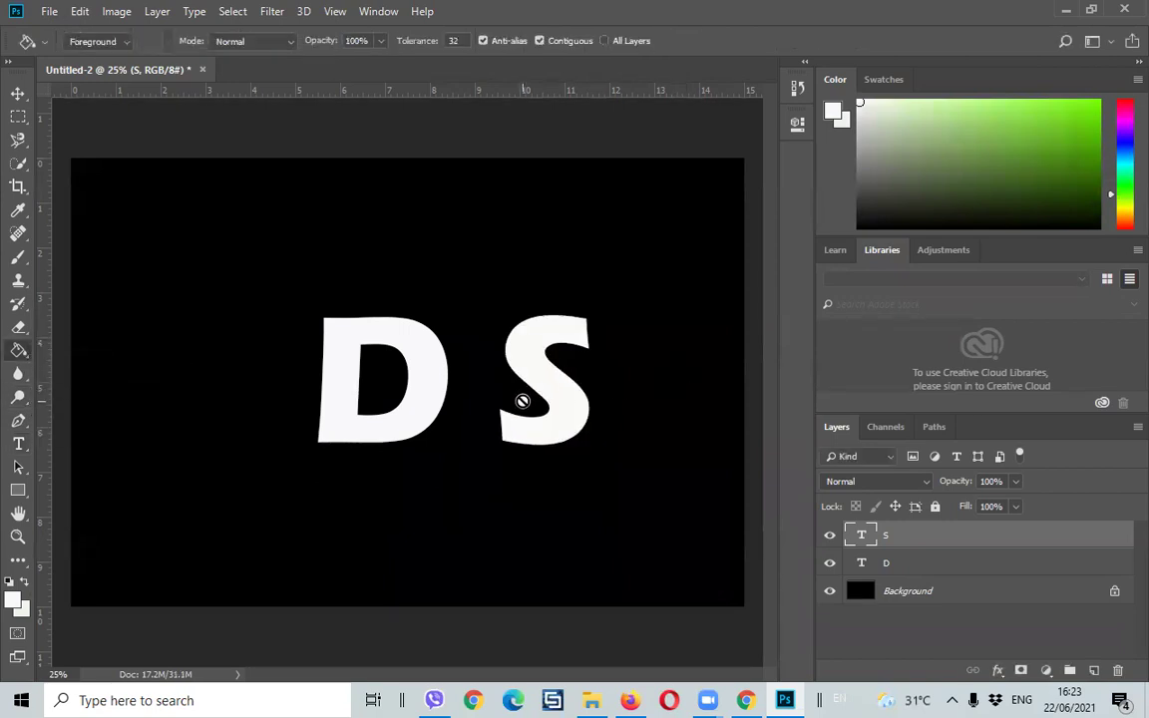
pyautogui.click(1023, 141)
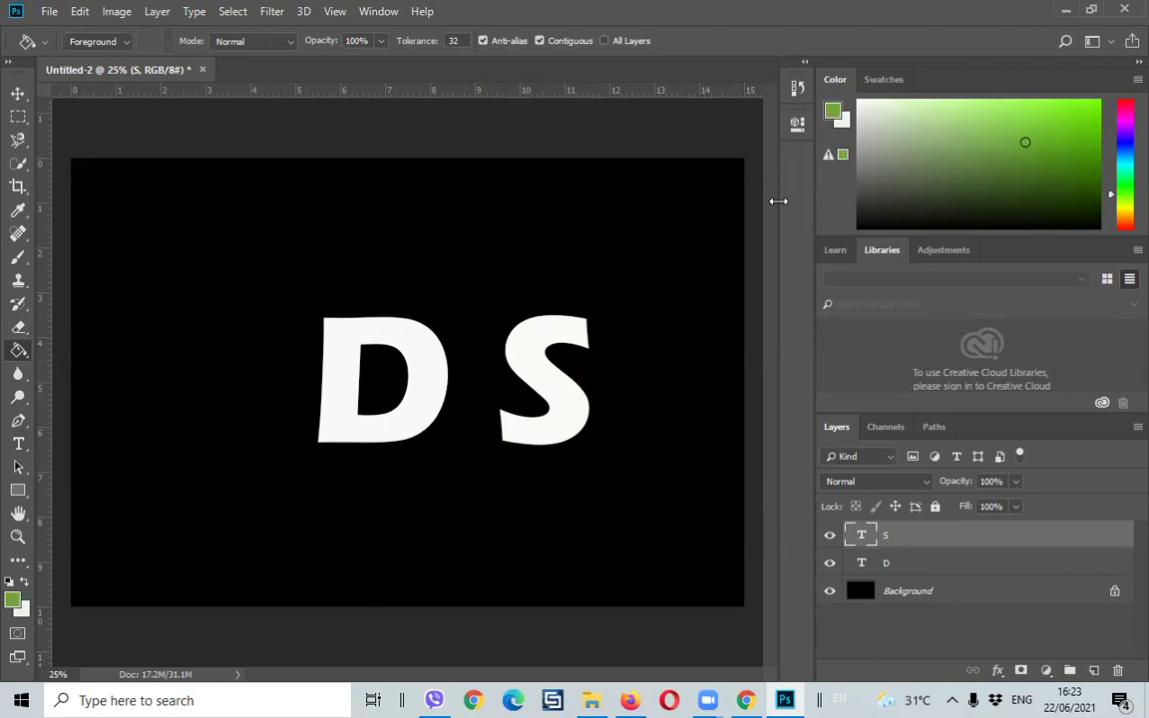
pyautogui.click(555, 385)
pyautogui.click(517, 282)
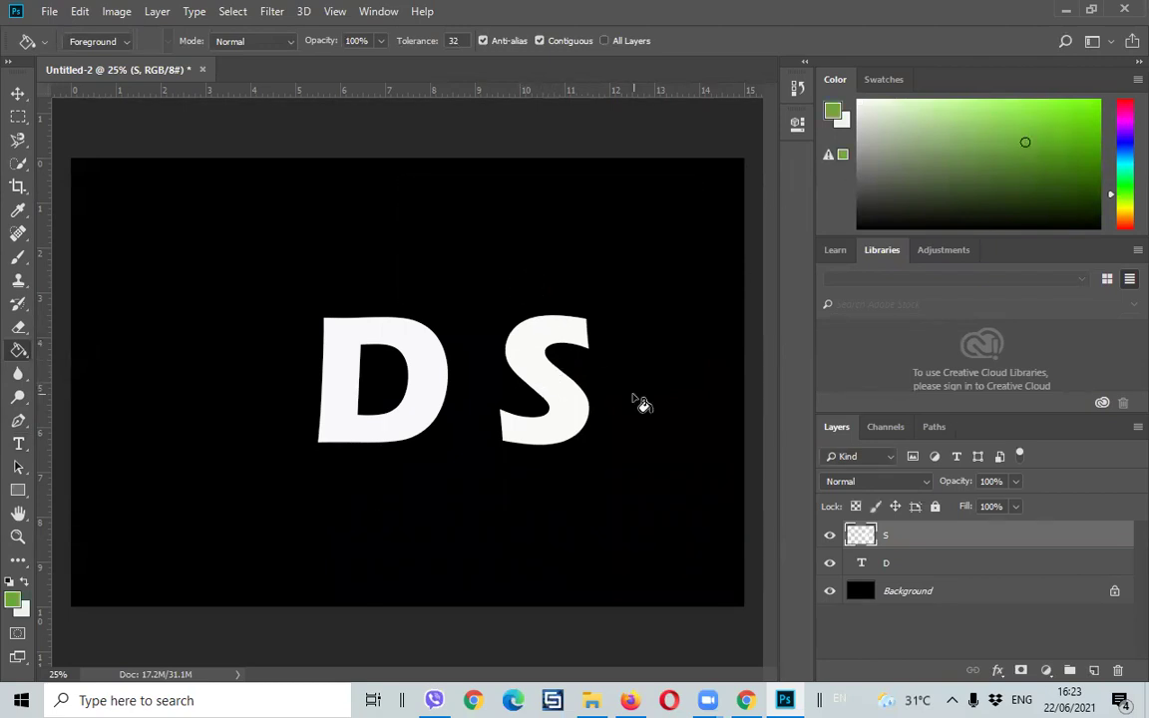
pyautogui.click(638, 403)
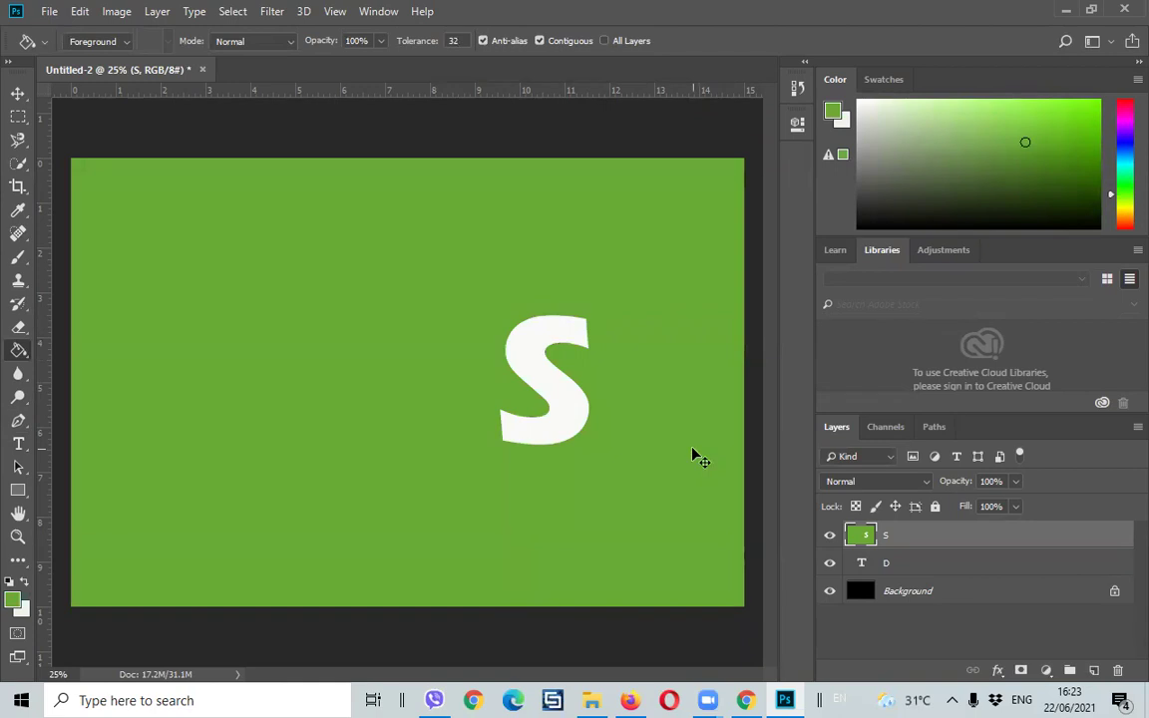
pyautogui.hotkey('ctrl', 'z')
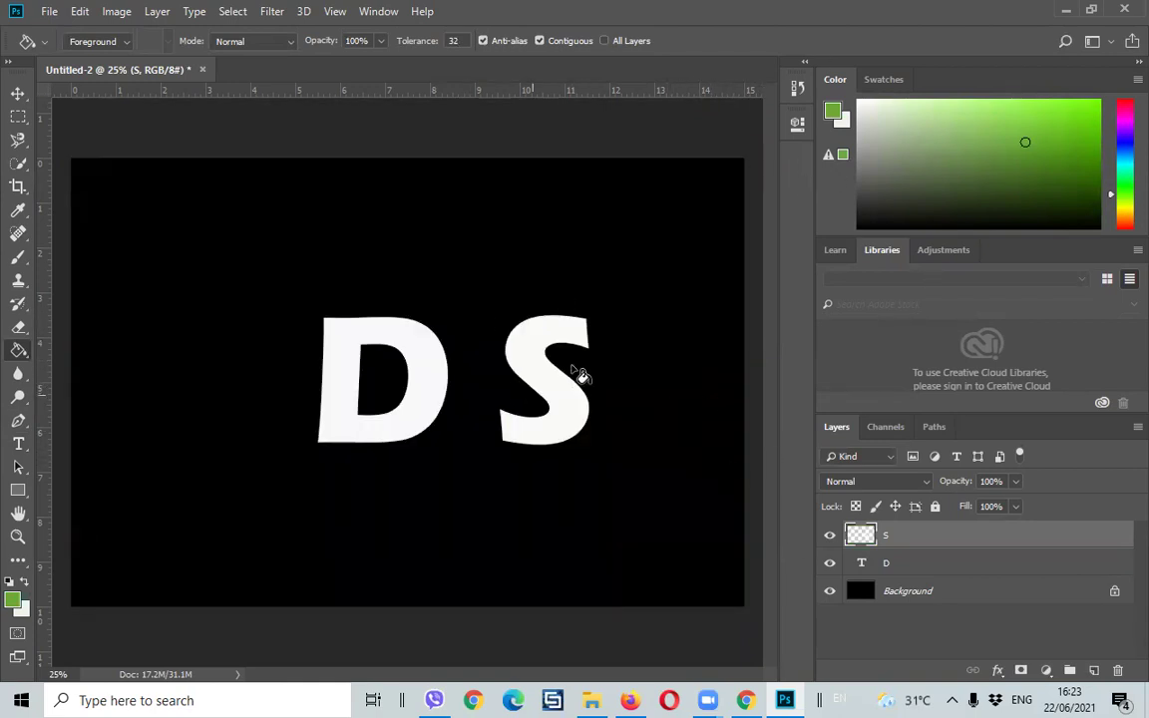
pyautogui.click(17, 93)
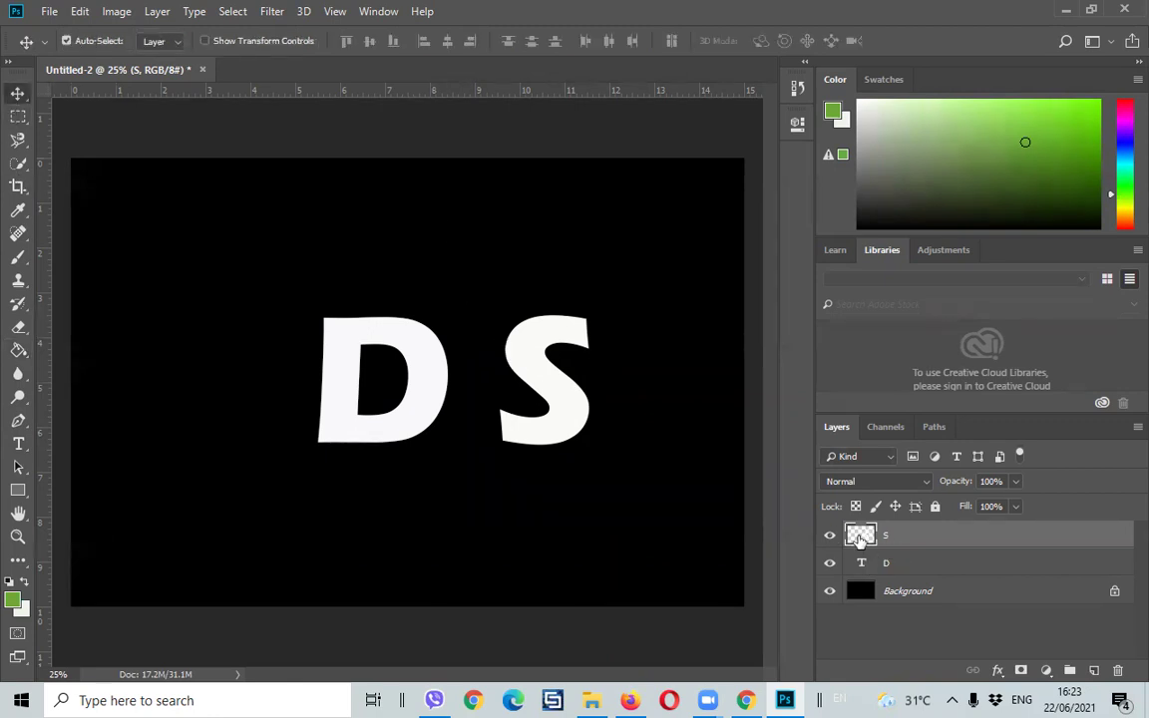
# - Delete the rasterized S layer
pyautogui.rightClick(941, 539)
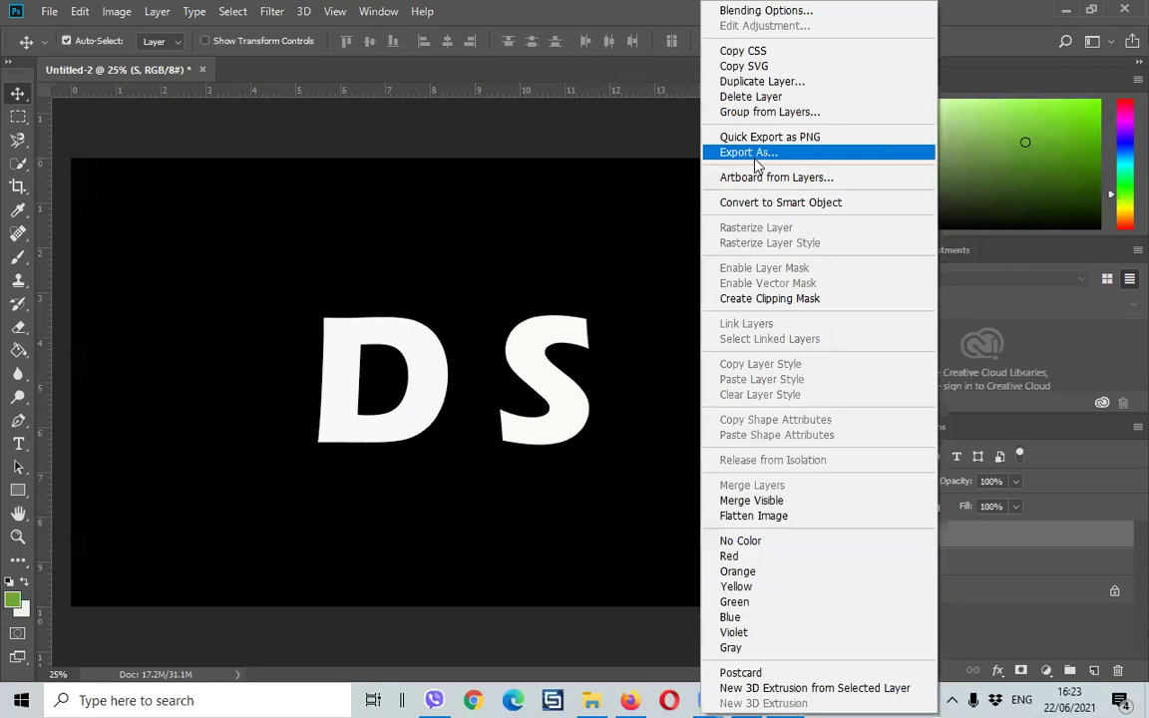
pyautogui.click(728, 96)
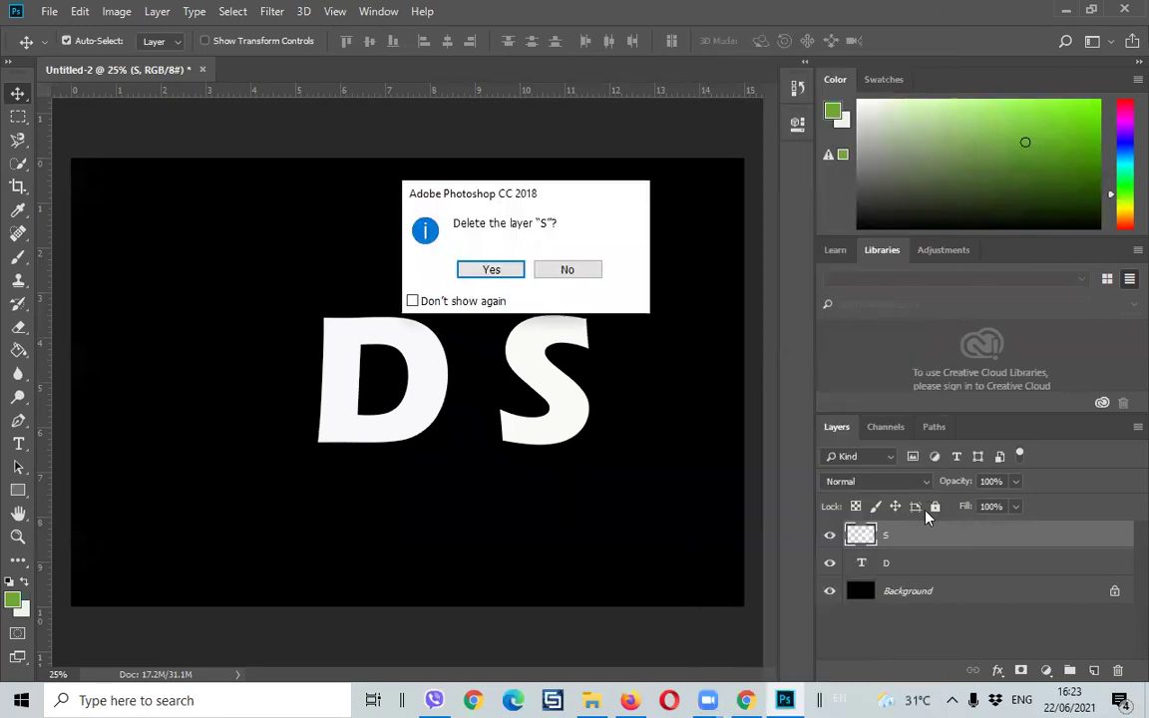
pyautogui.click(483, 279)
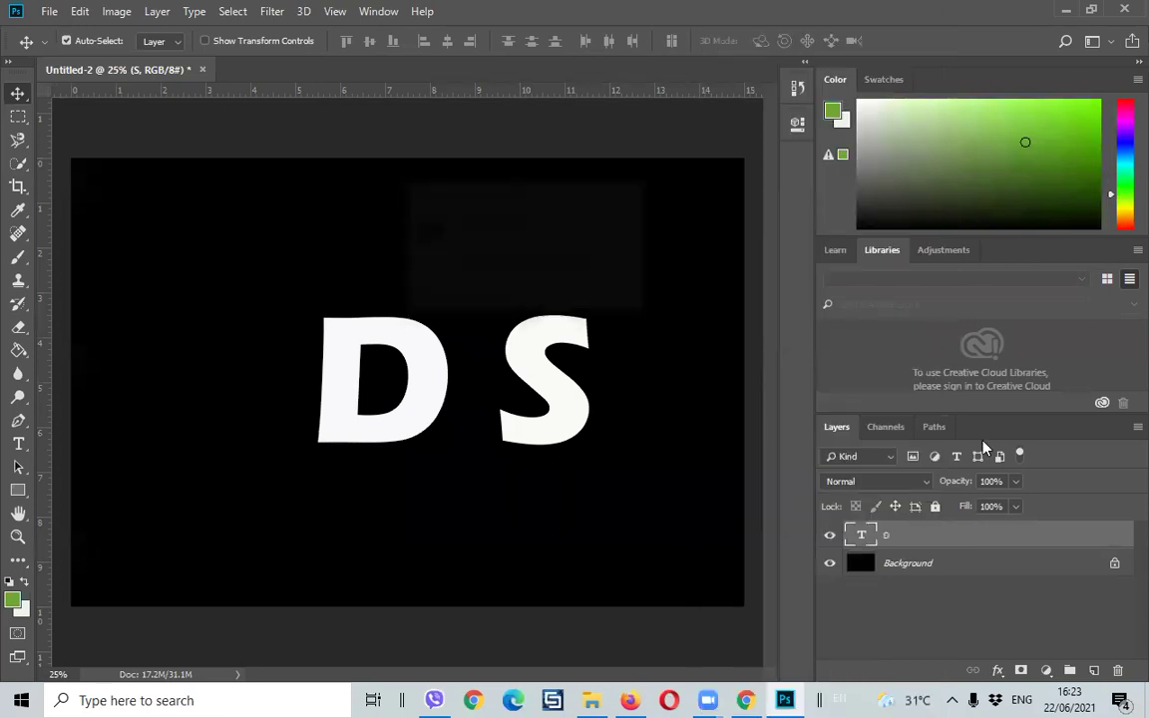
# - Commit the D text and select the D layer with the Move tool
pyautogui.doubleClick(862, 536)
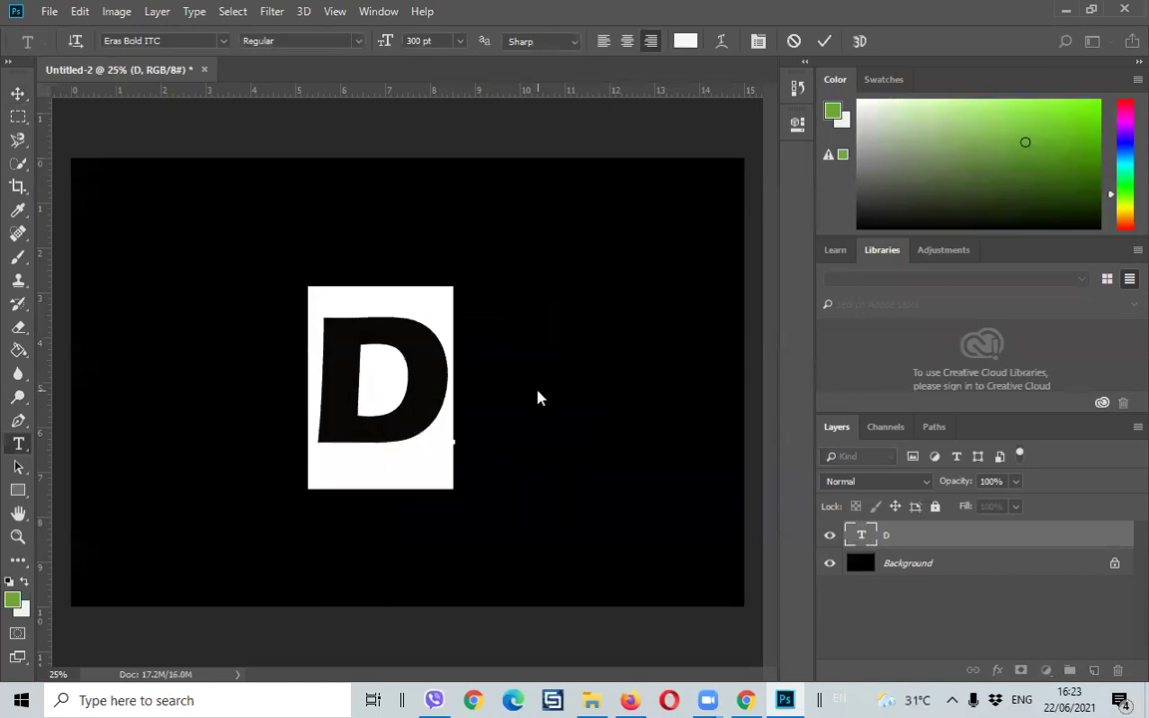
pyautogui.press('Escape')
pyautogui.press('v')
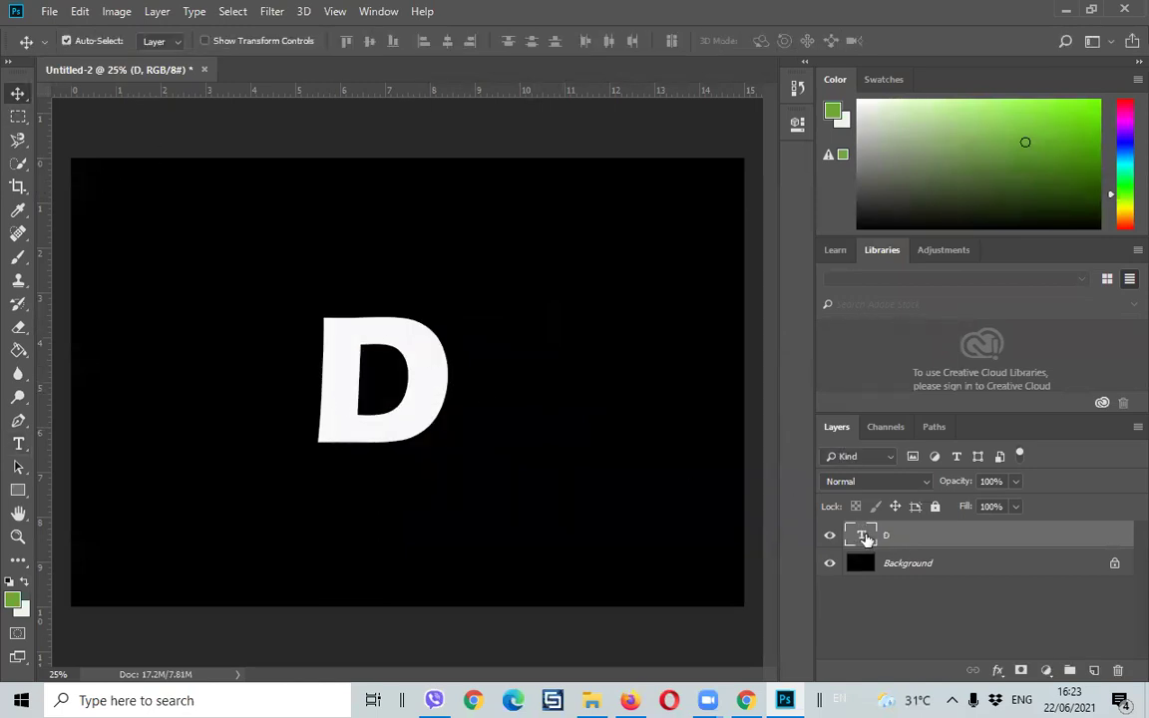
pyautogui.doubleClick(864, 536)
pyautogui.press('Escape')
pyautogui.press('v')
pyautogui.rightClick(434, 355)
pyautogui.click(447, 358)
# - Alt-drag a copy of the D, retype it as S, and slide it against the D
pyautogui.moveTo(422, 370)
pyautogui.mouseDown()
pyautogui.moveTo(586, 372)
pyautogui.moveTo(570, 377)
pyautogui.mouseUp()
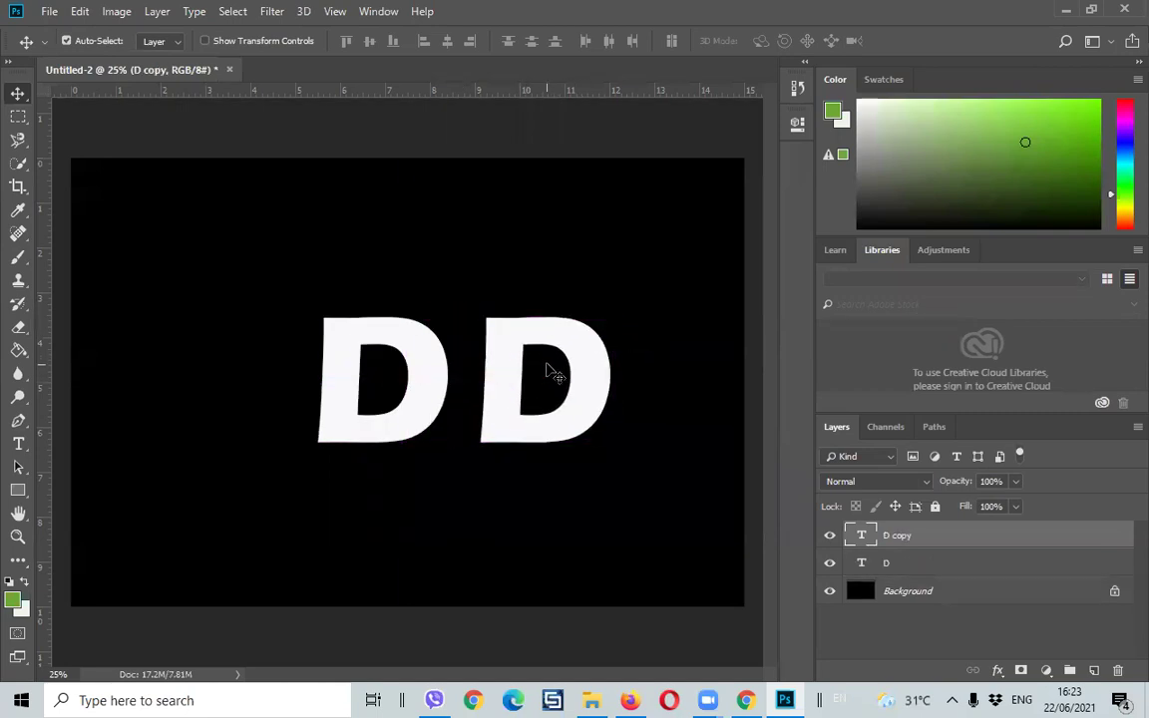
pyautogui.doubleClick(862, 536)
pyautogui.write('S')
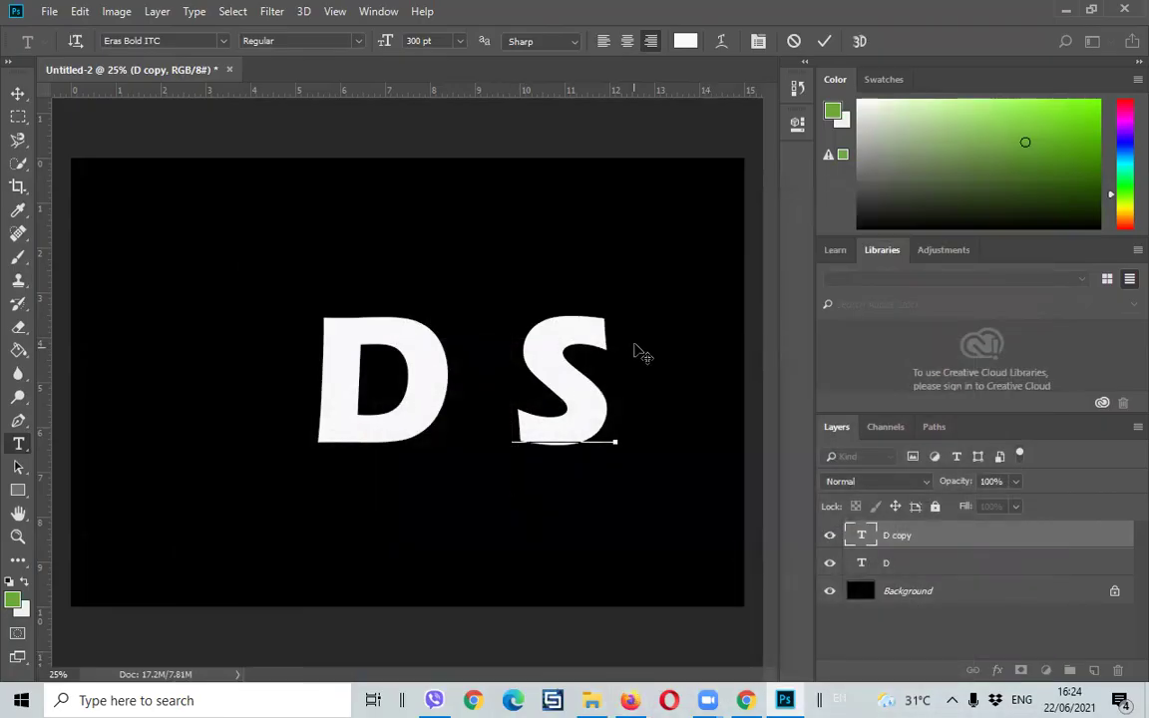
pyautogui.click(18, 92)
pyautogui.moveTo(545, 366); pyautogui.dragTo(473, 360)
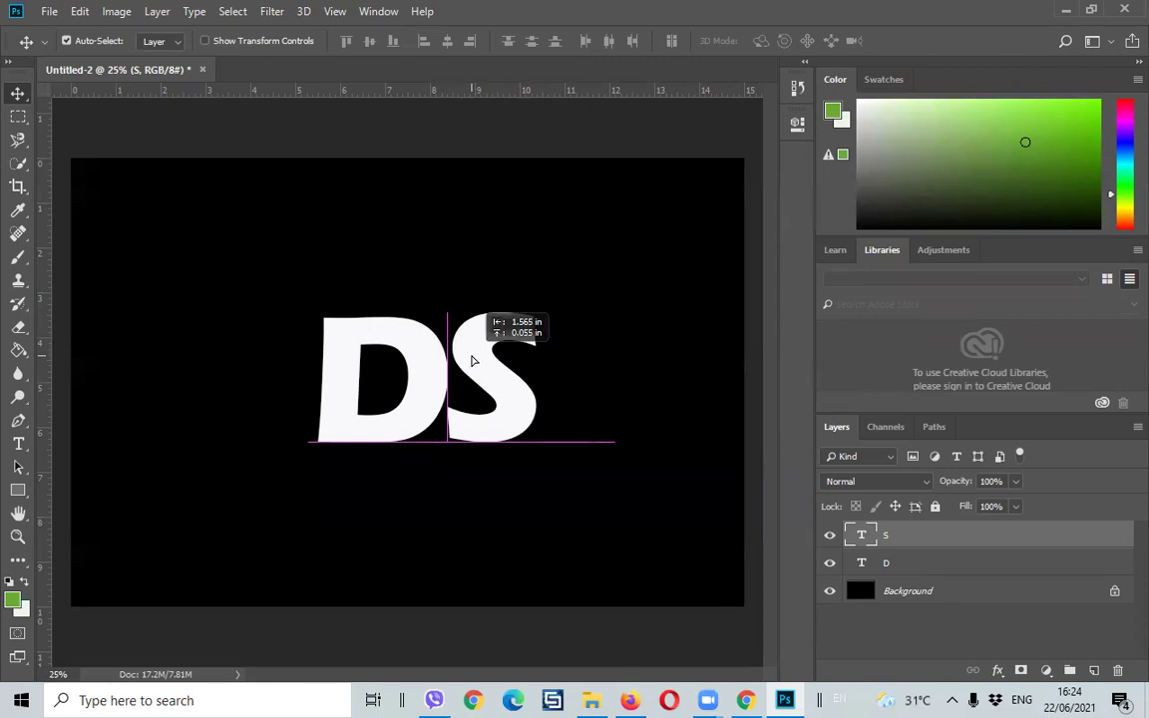
pyautogui.moveTo(473, 360); pyautogui.dragTo(472, 360)
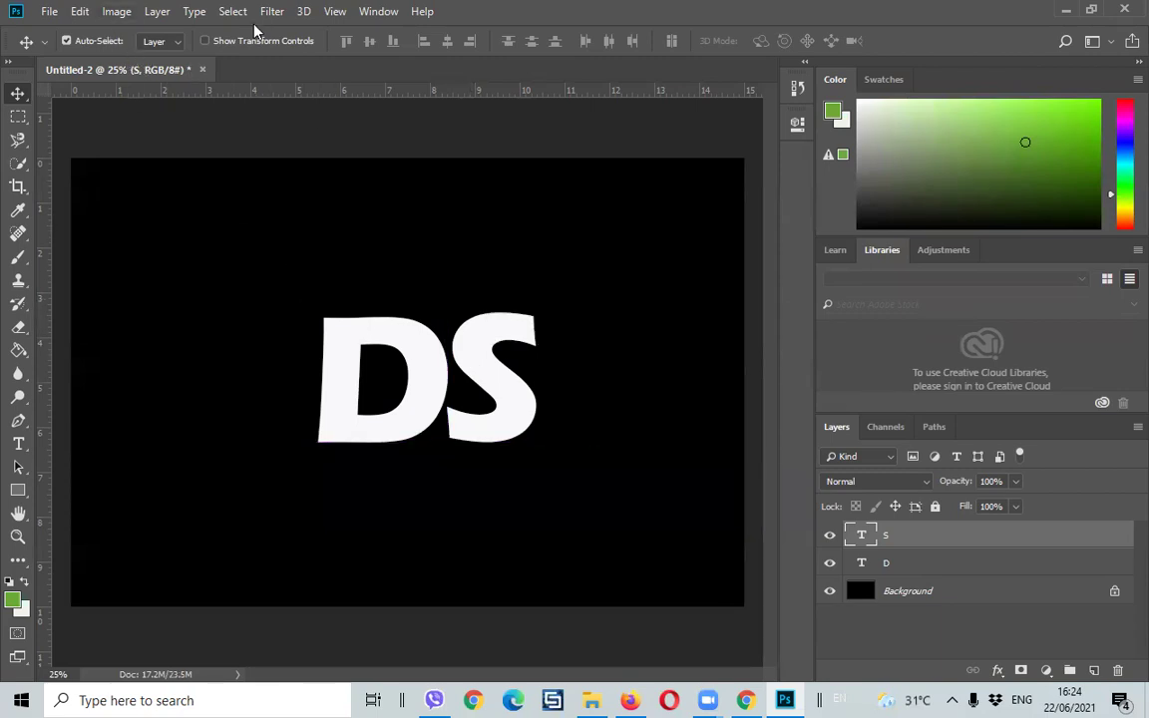
pyautogui.click(401, 336)
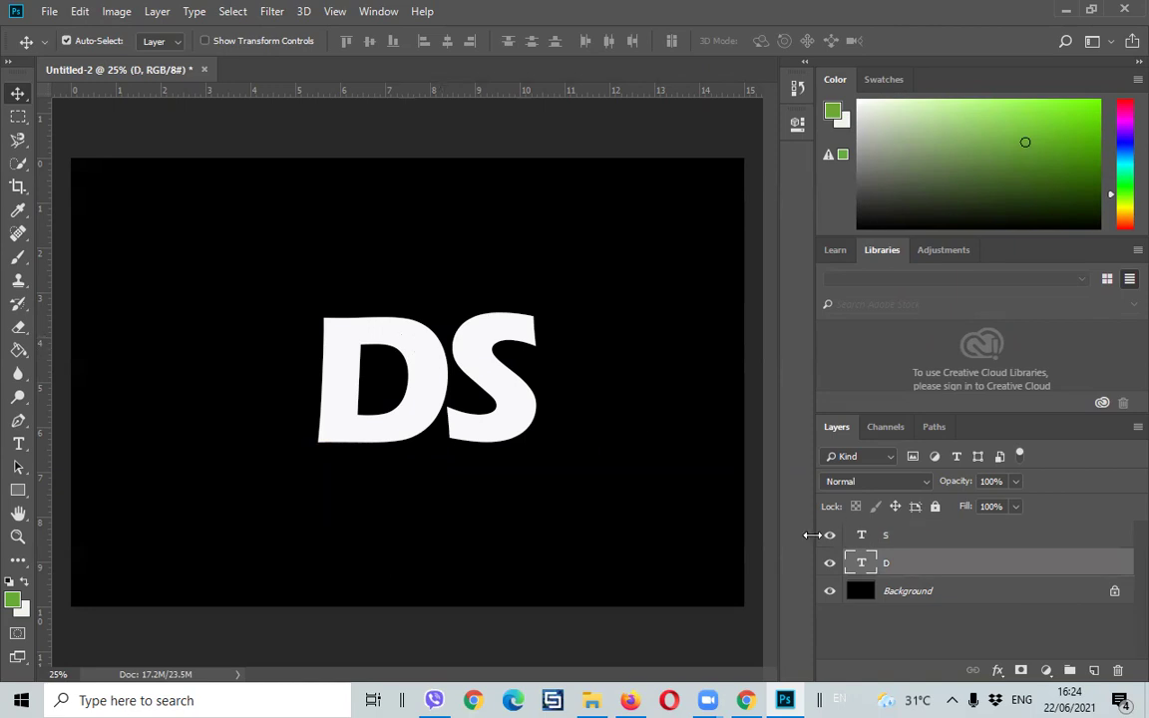
# - Set the D text layer's font to Times New Roman Regular
pyautogui.doubleClick(863, 564)
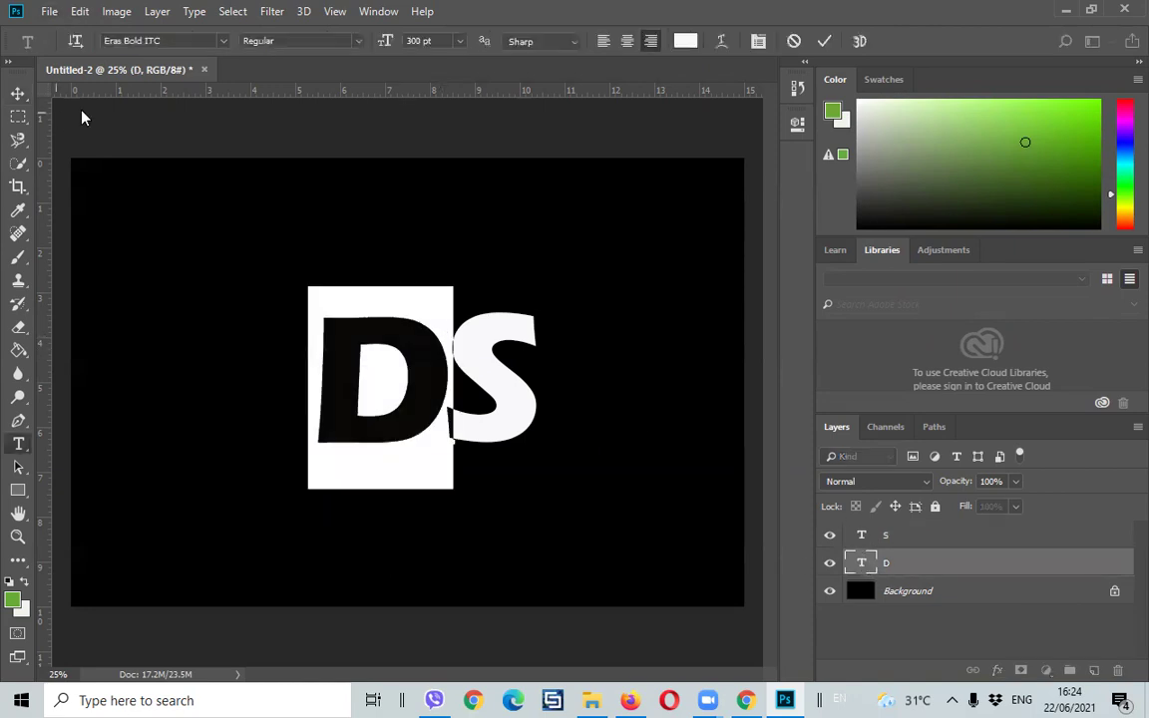
pyautogui.click(204, 41)
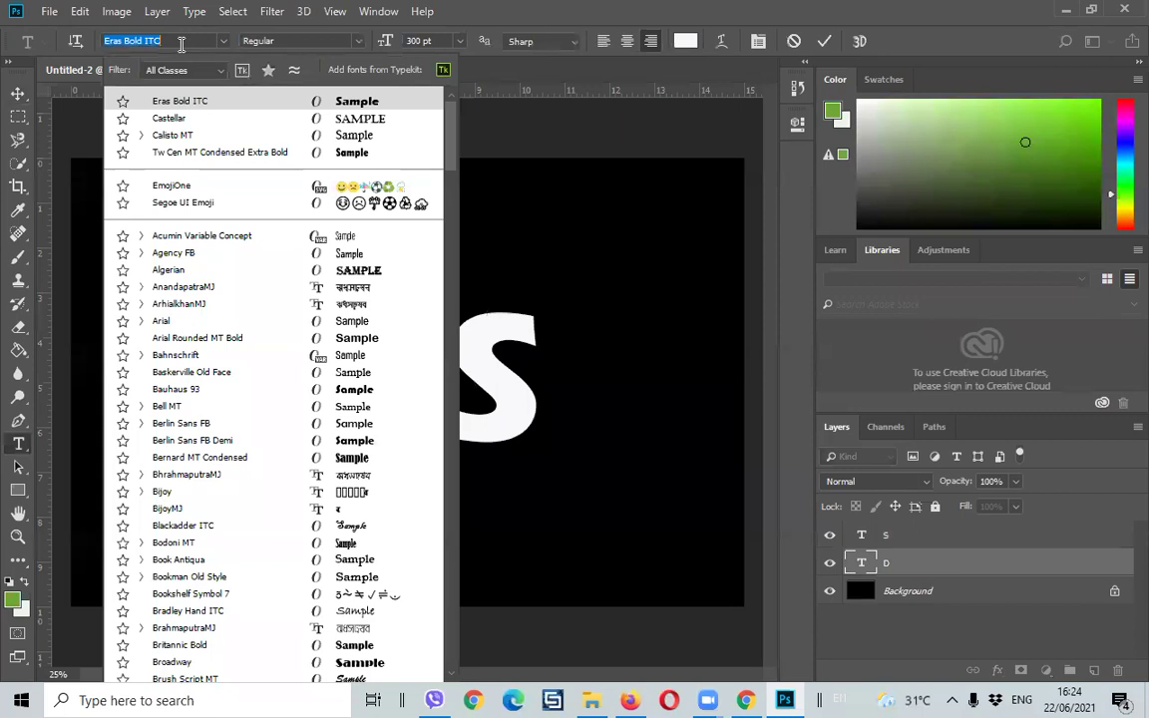
pyautogui.write('Time')
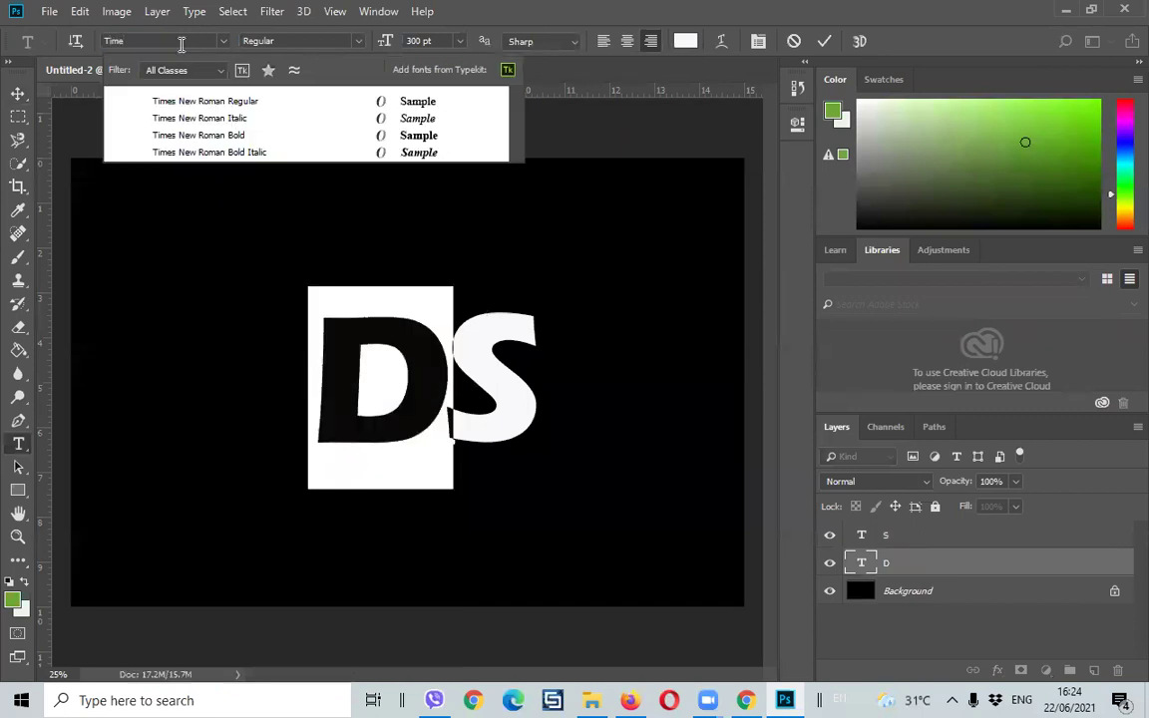
pyautogui.click(224, 104)
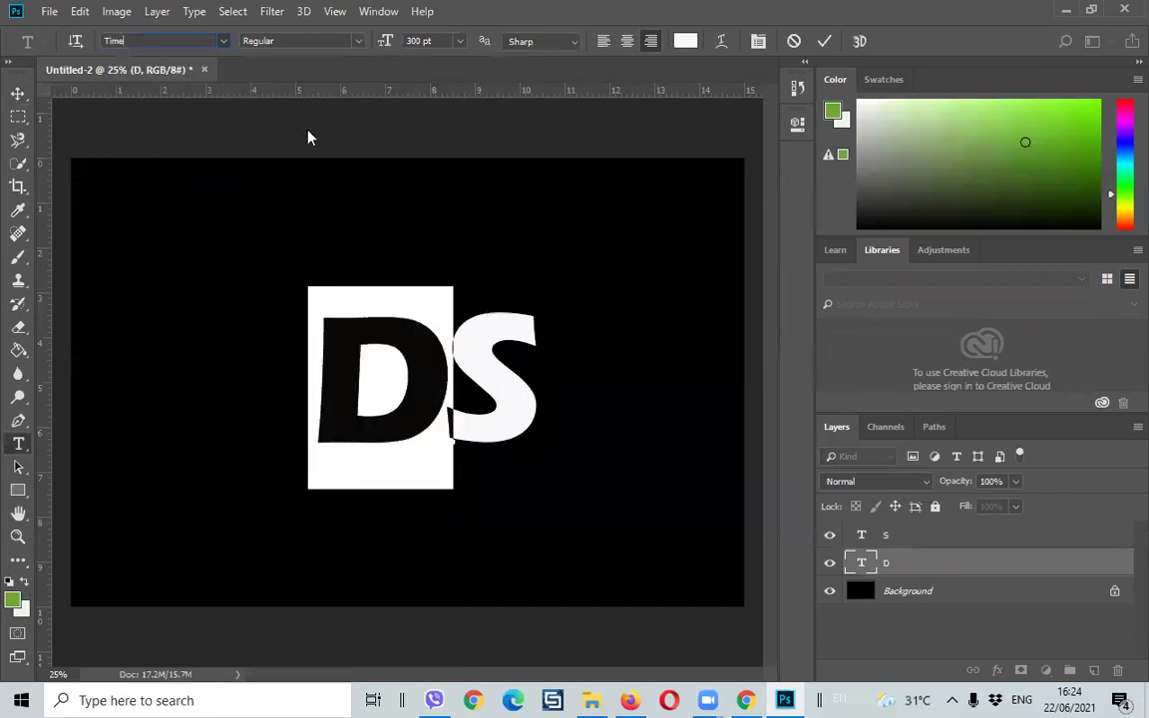
pyautogui.hotkey('ctrl', 'Return')
pyautogui.press('v')
pyautogui.rightClick(469, 356)
pyautogui.click(481, 345)
# - Set the S text layer's font to Times New Roman
pyautogui.doubleClick(864, 536)
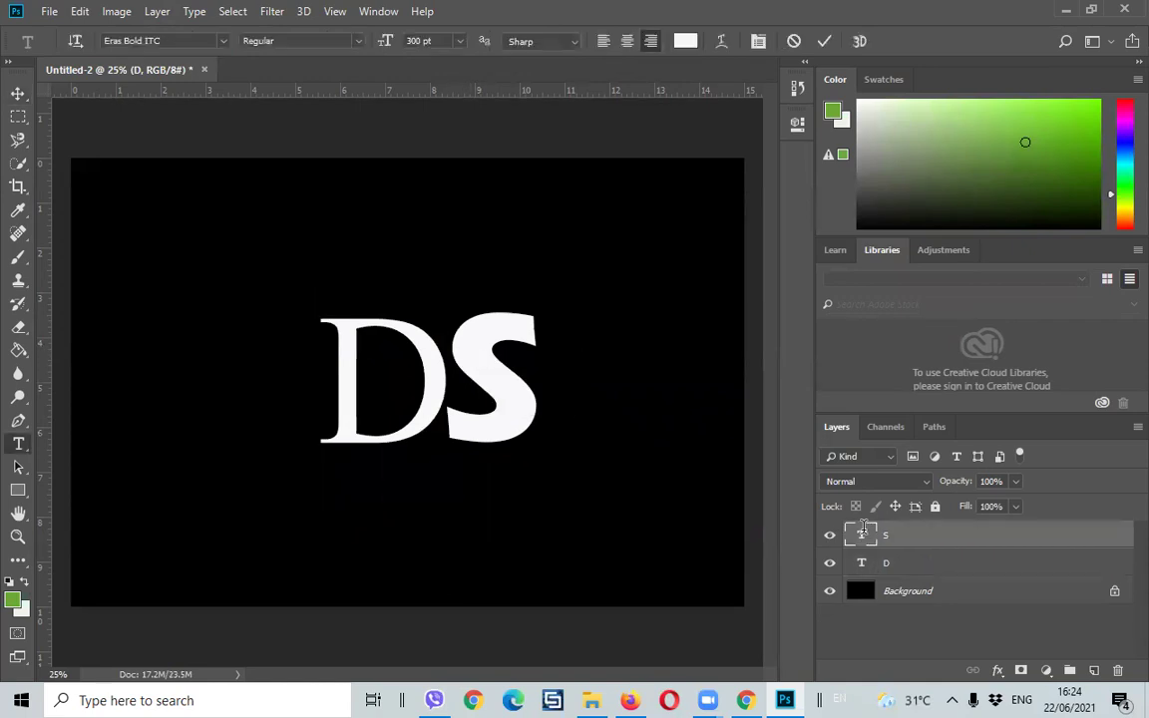
pyautogui.click(178, 40)
pyautogui.write('Time')
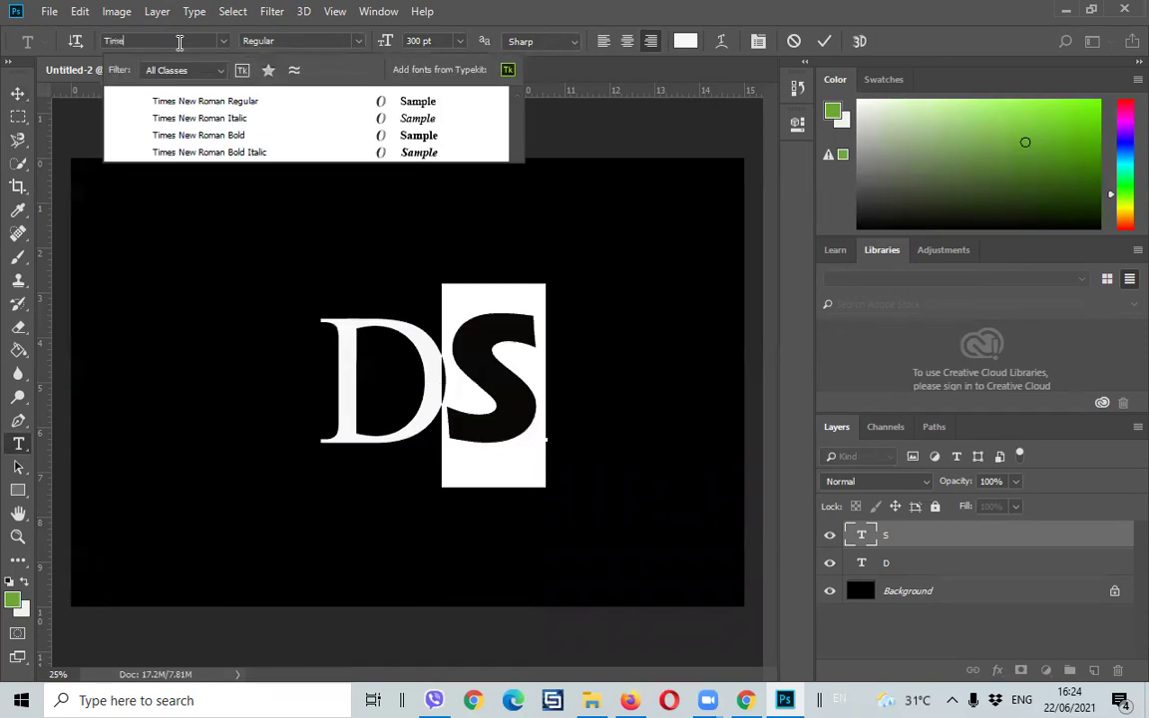
pyautogui.click(209, 104)
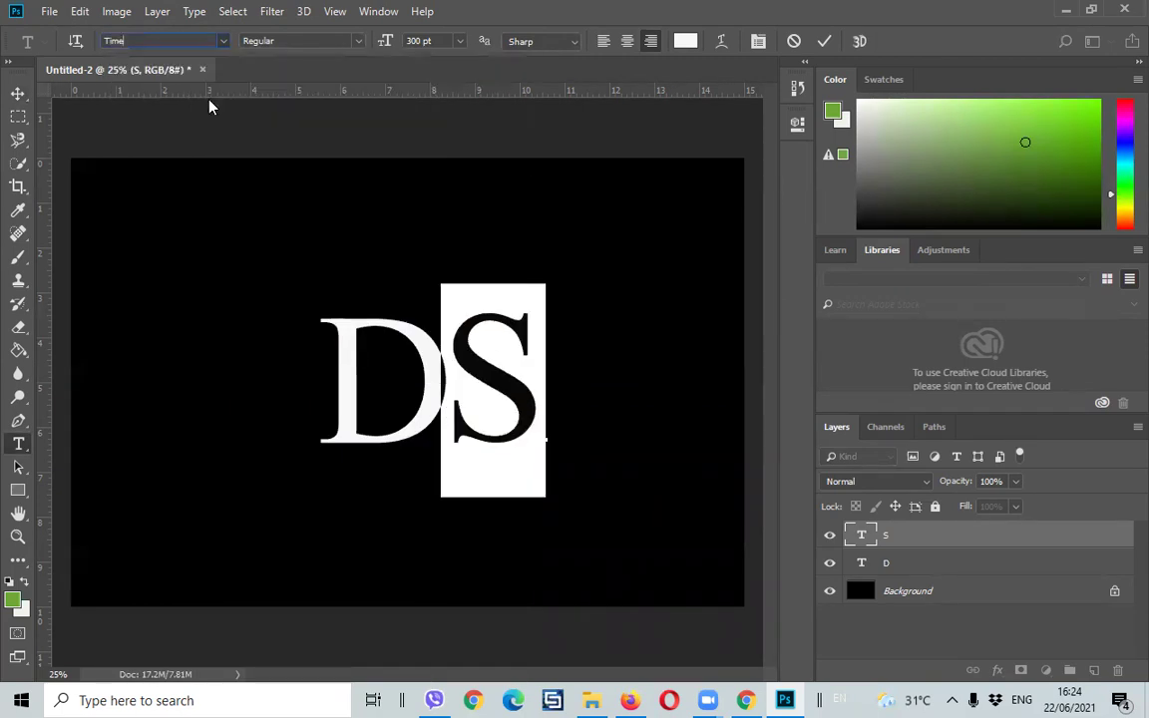
pyautogui.hotkey('ctrl', 'Return')
# - Trial-slide the S over the D and back, then select the S text for editing
pyautogui.press('v')
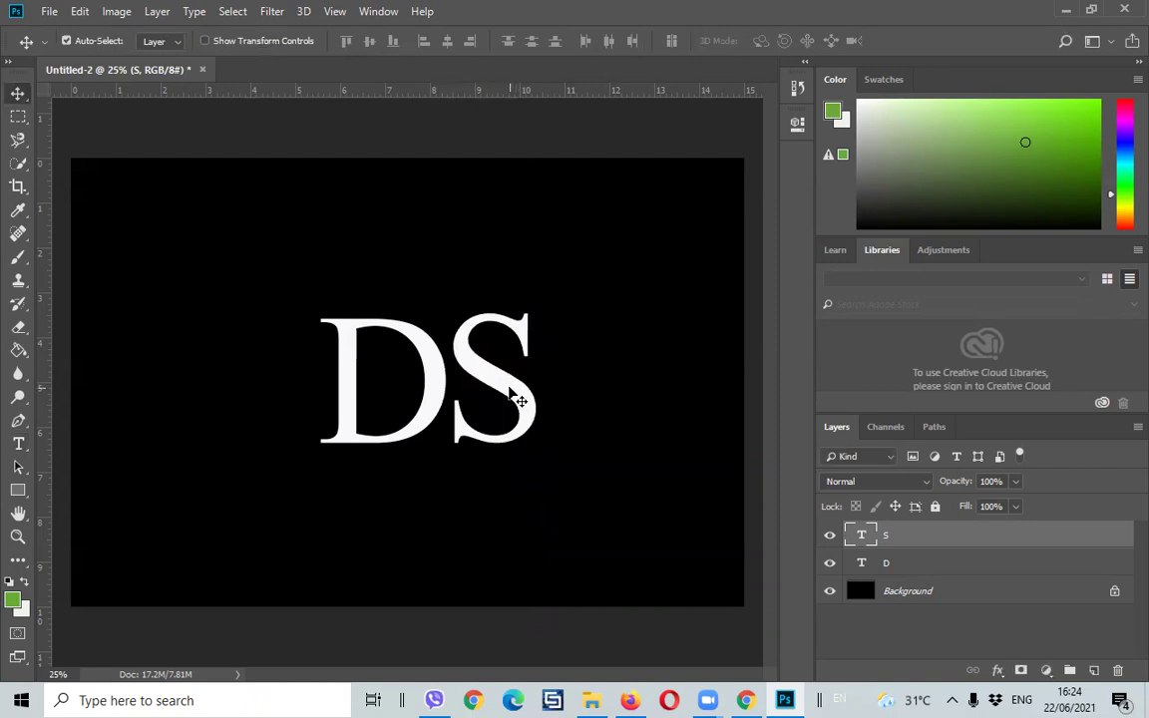
pyautogui.moveTo(515, 399); pyautogui.dragTo(458, 375)
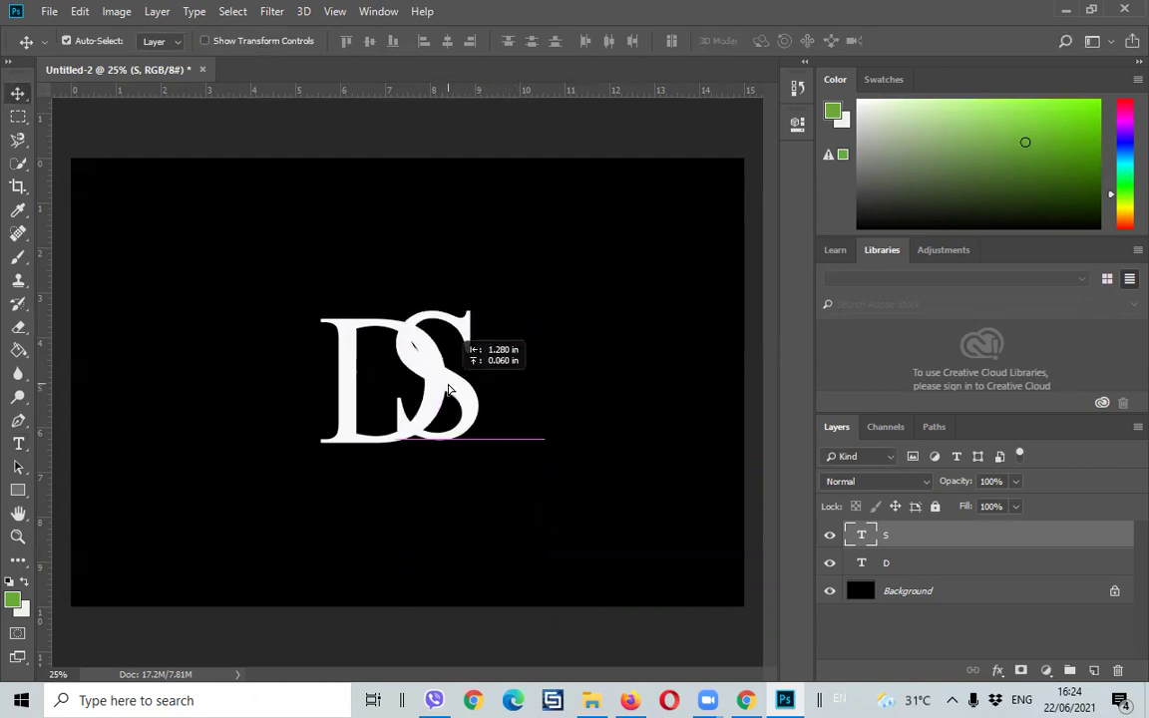
pyautogui.moveTo(450, 384); pyautogui.dragTo(519, 385)
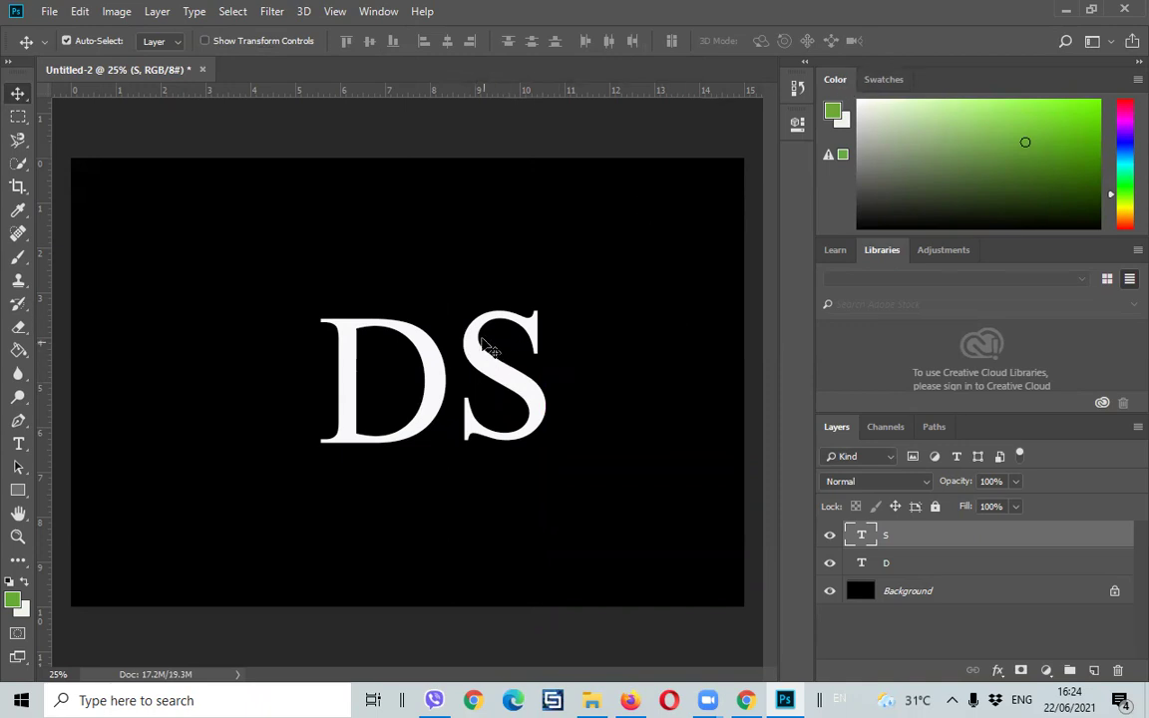
pyautogui.doubleClick(861, 535)
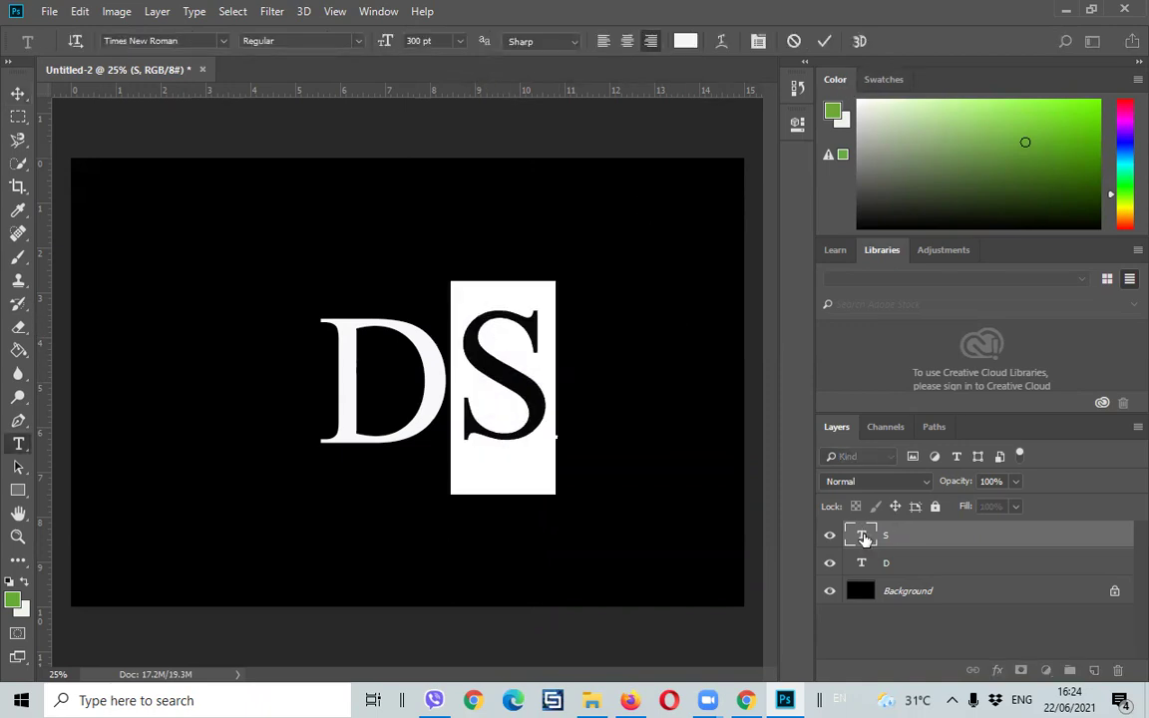
pyautogui.click(959, 464)
pyautogui.press('v')
pyautogui.click(958, 461)
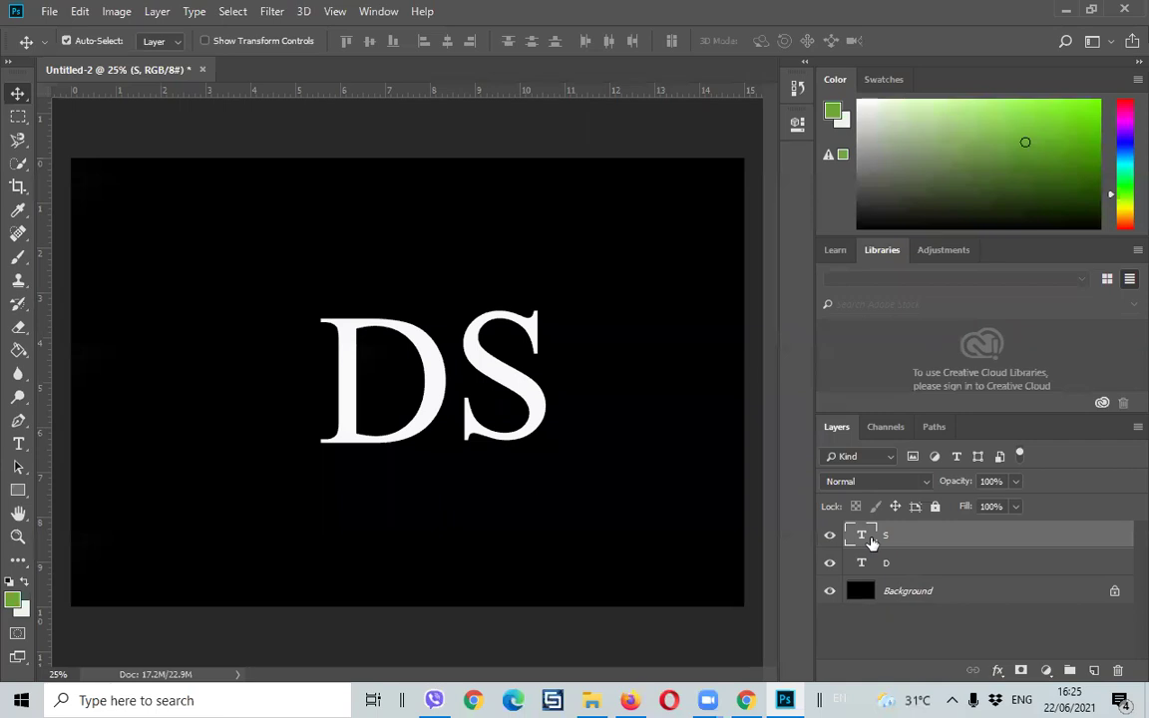
pyautogui.doubleClick(853, 540)
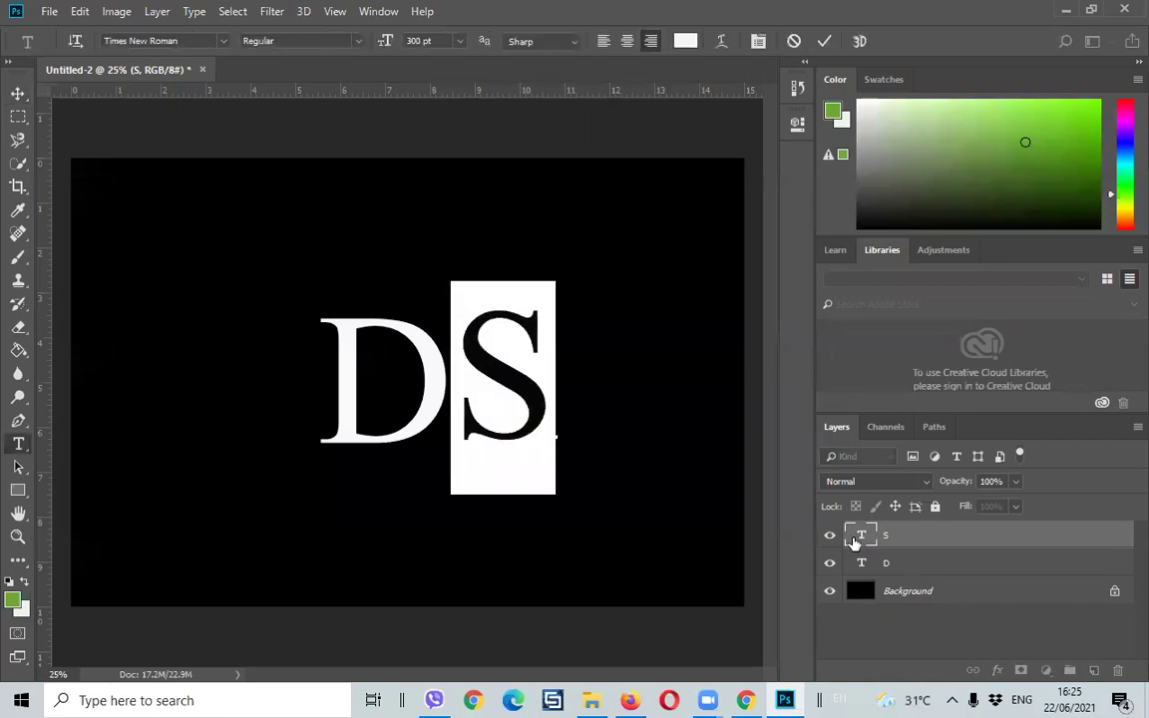
# - Pick a green hue for the S text in the colour picker and commit it
pyautogui.click(798, 127)
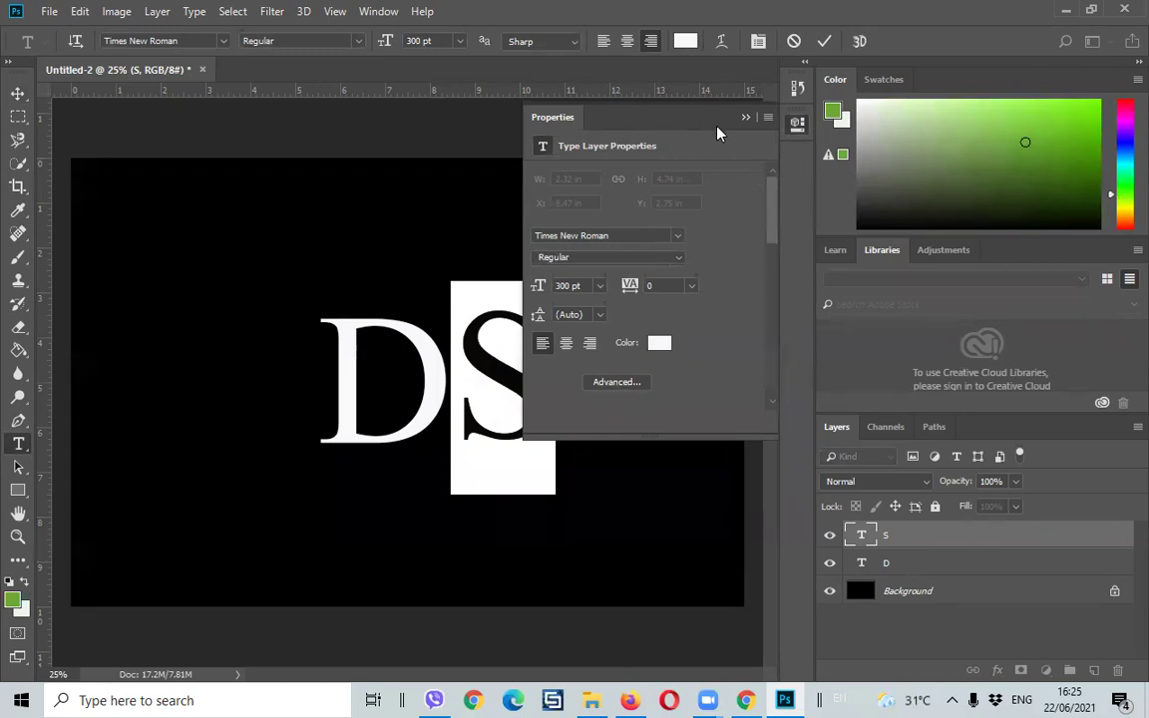
pyautogui.click(686, 42)
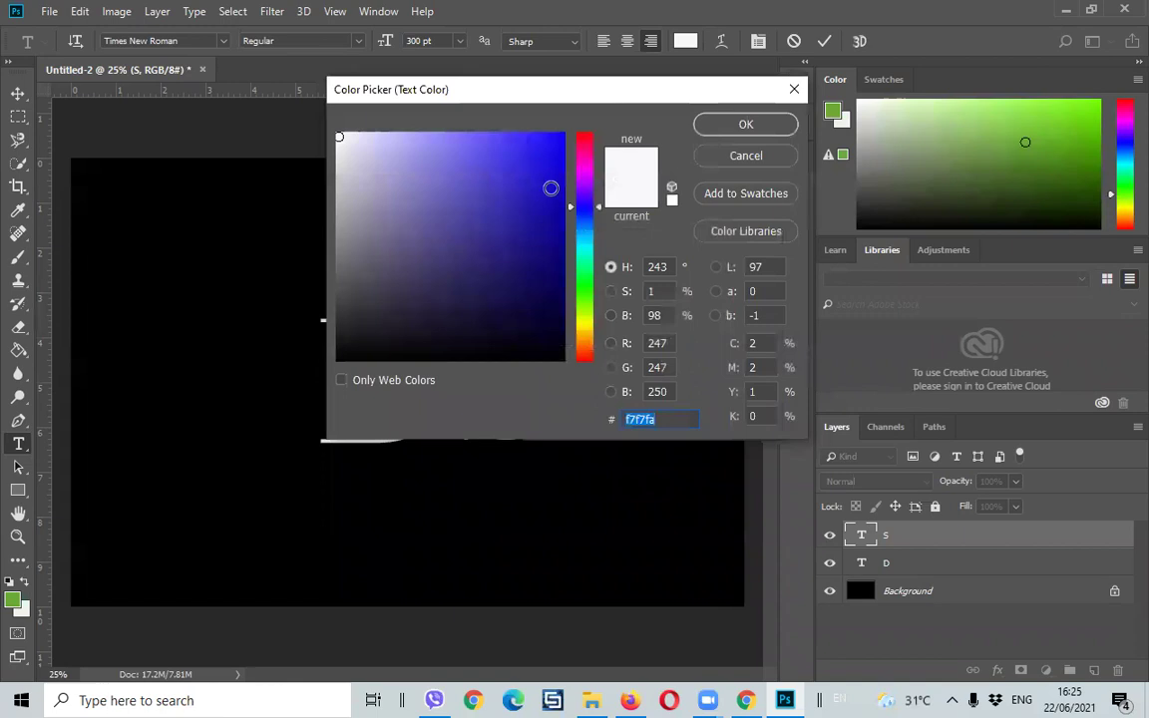
pyautogui.click(586, 280)
pyautogui.click(737, 125)
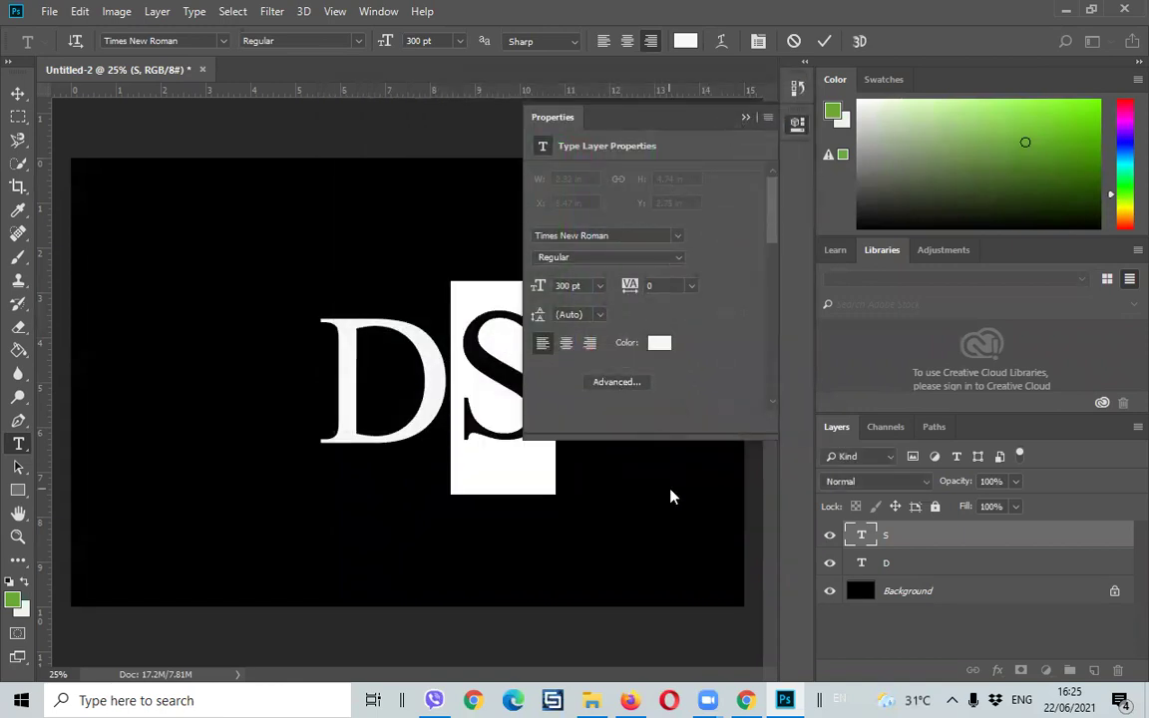
pyautogui.hotkey('ctrl', 'Return')
pyautogui.press('v')
pyautogui.click(628, 510)
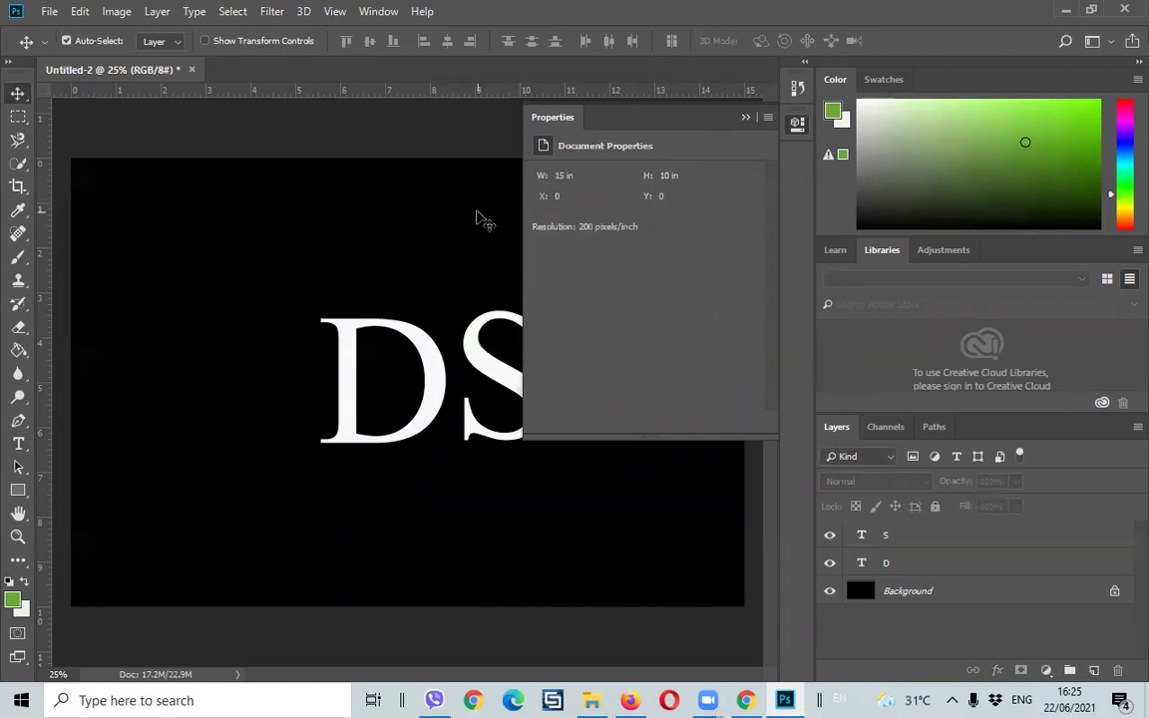
# - Set the S text colour to hex 1ef042 and close the properties panel
pyautogui.click(458, 341)
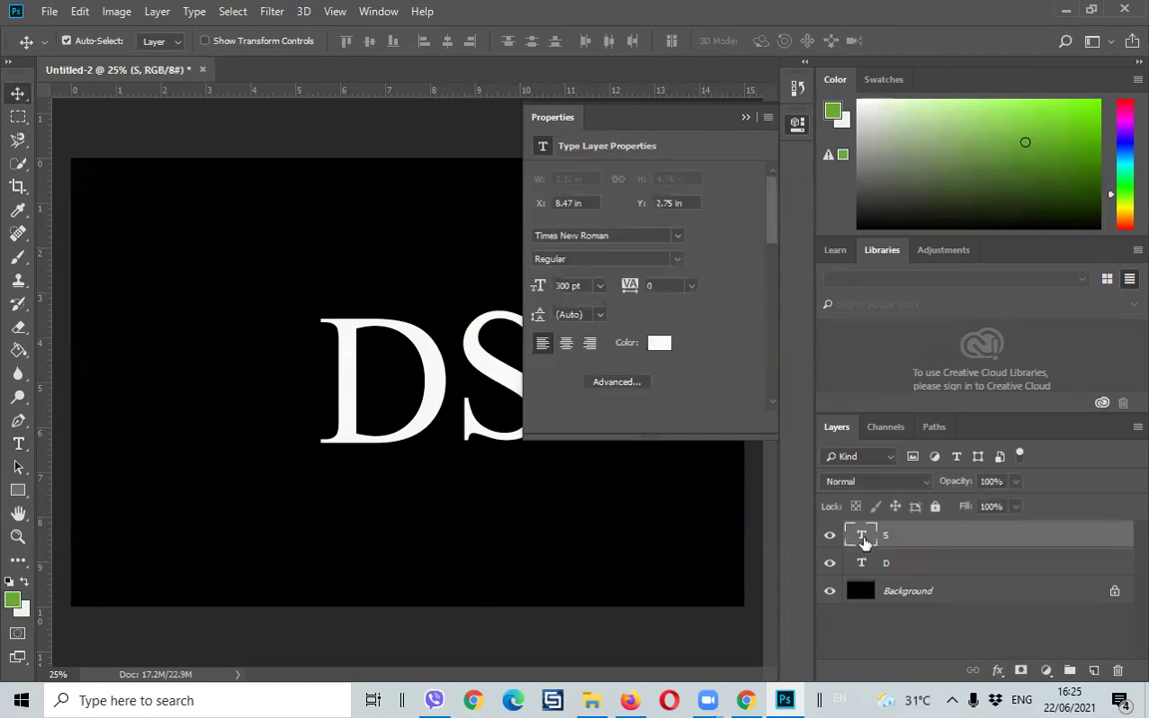
pyautogui.doubleClick(863, 536)
pyautogui.click(686, 40)
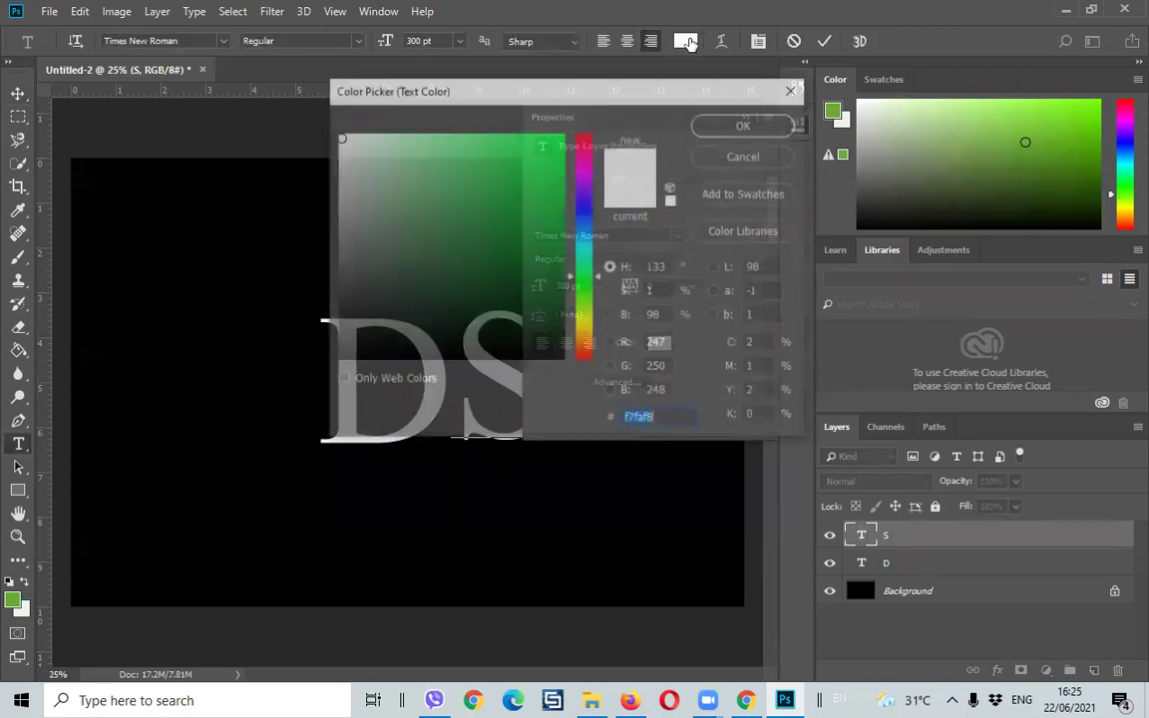
pyautogui.write('1ef042')
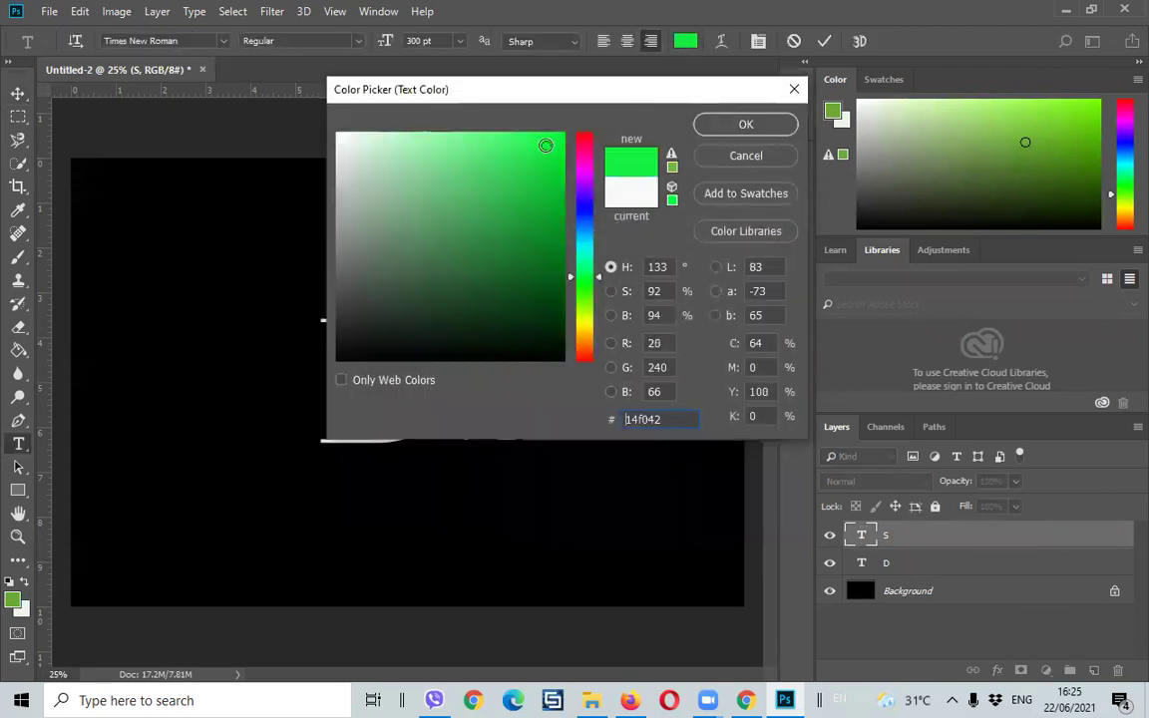
pyautogui.click(710, 123)
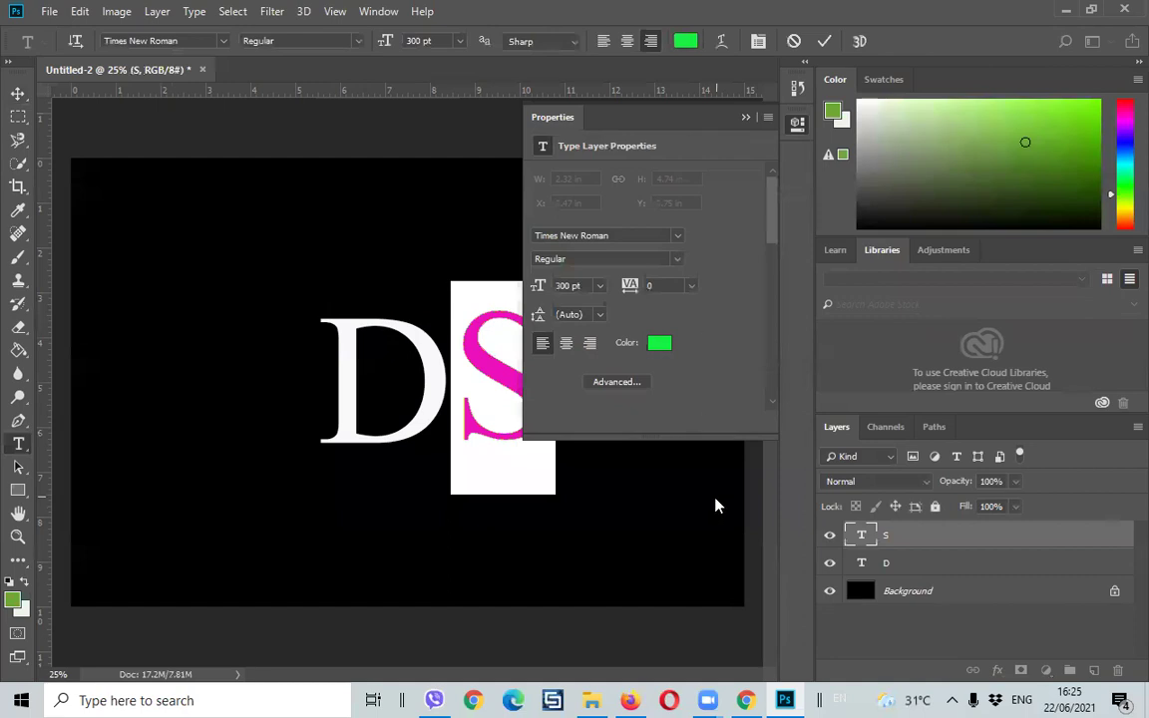
pyautogui.hotkey('ctrl', 'Return')
pyautogui.press('v')
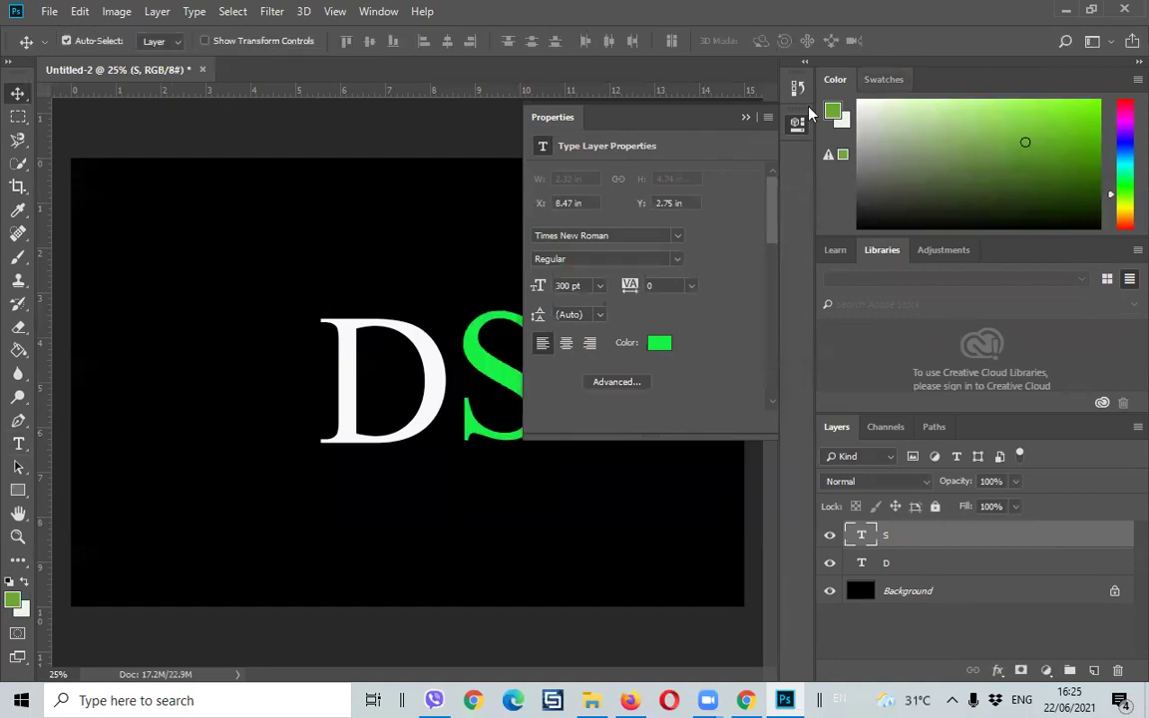
pyautogui.click(745, 117)
# - Select the green S layer and drag it left over the right half of the D
pyautogui.click(570, 390)
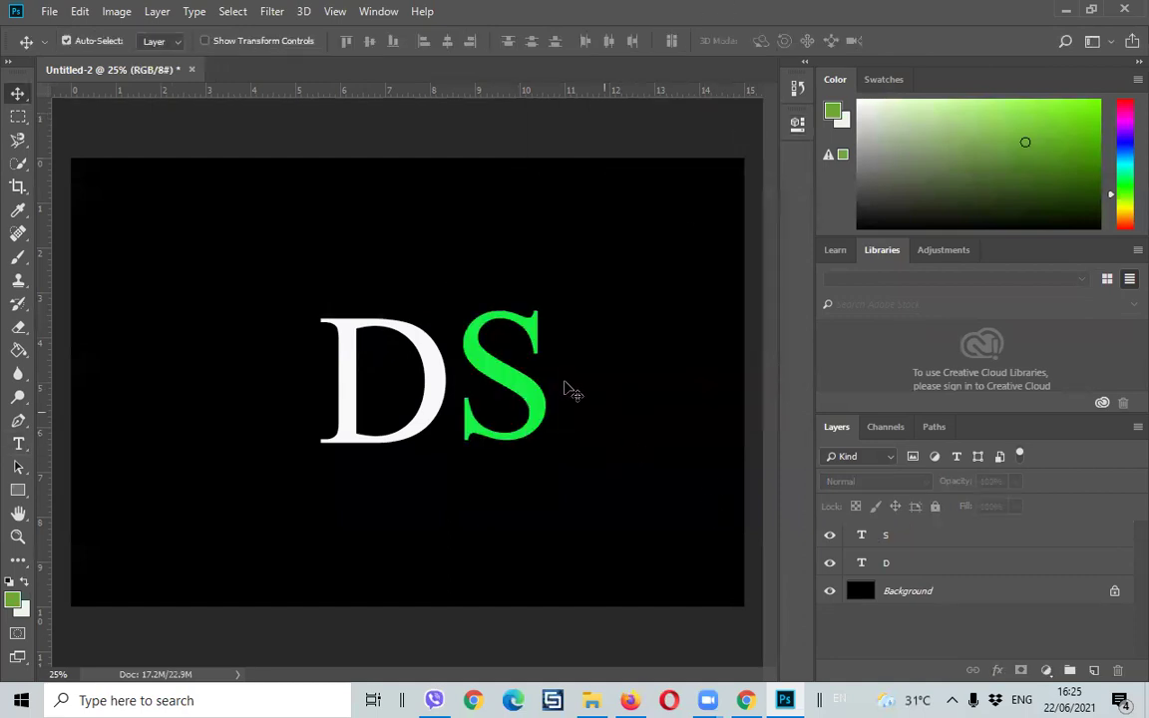
pyautogui.rightClick(529, 397)
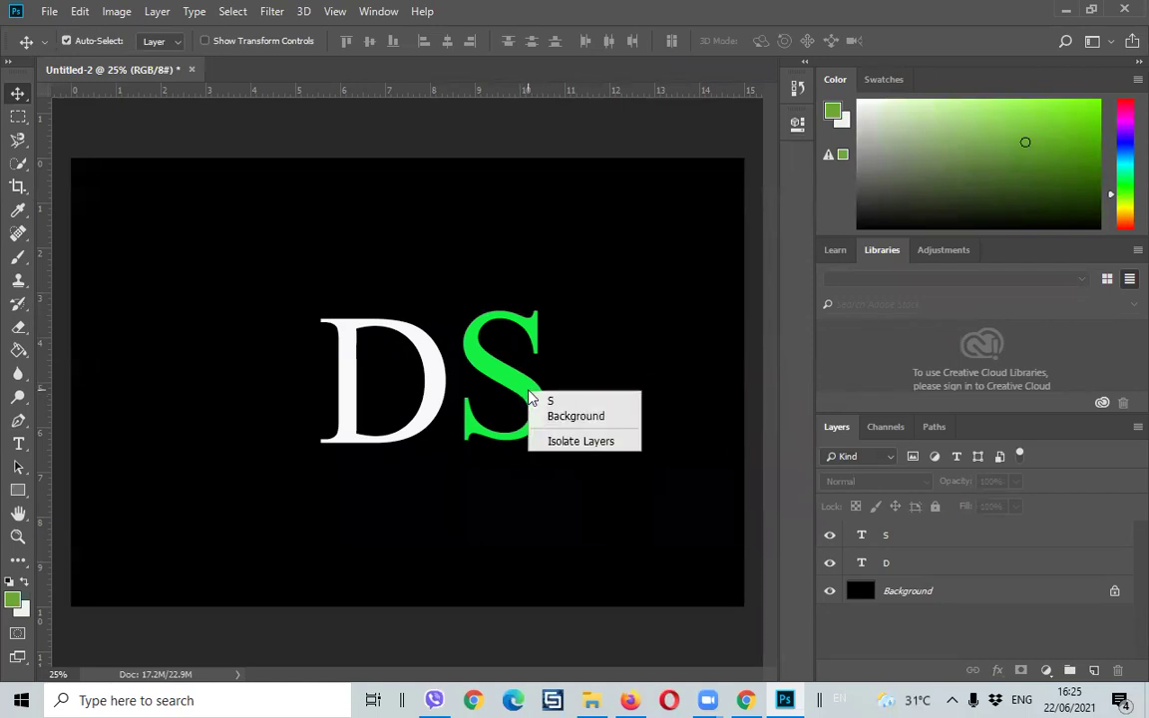
pyautogui.click(544, 400)
pyautogui.moveTo(477, 391); pyautogui.dragTo(449, 385)
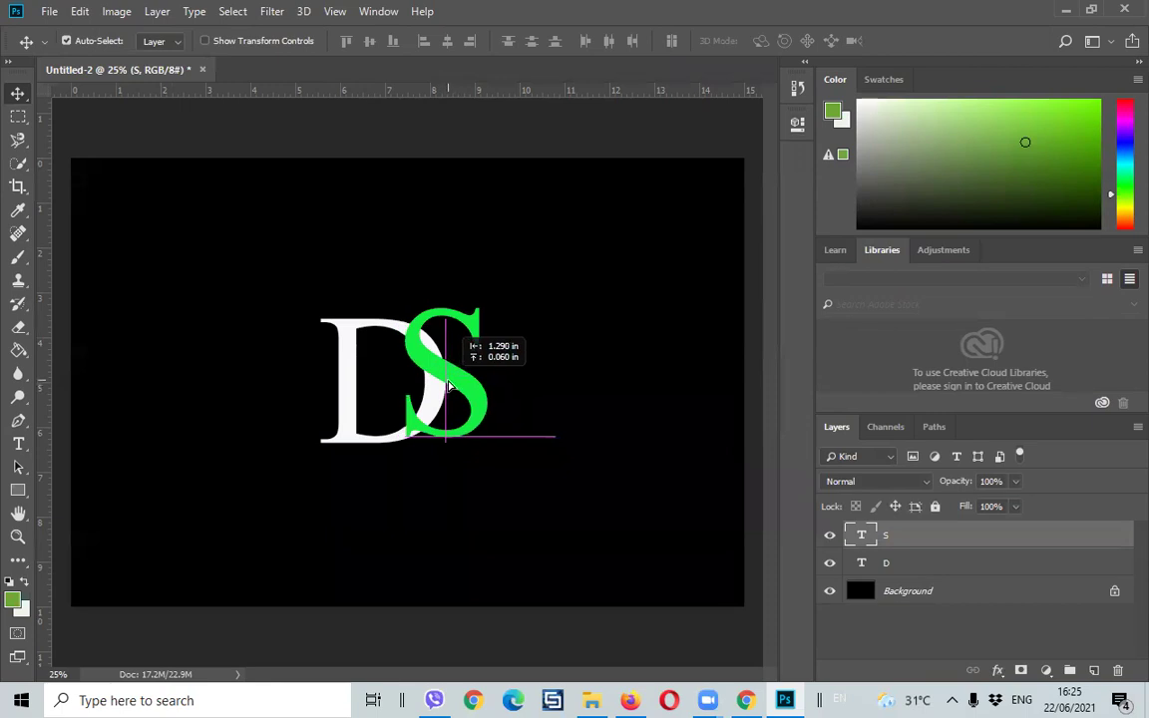
pyautogui.moveTo(449, 385); pyautogui.dragTo(430, 395)
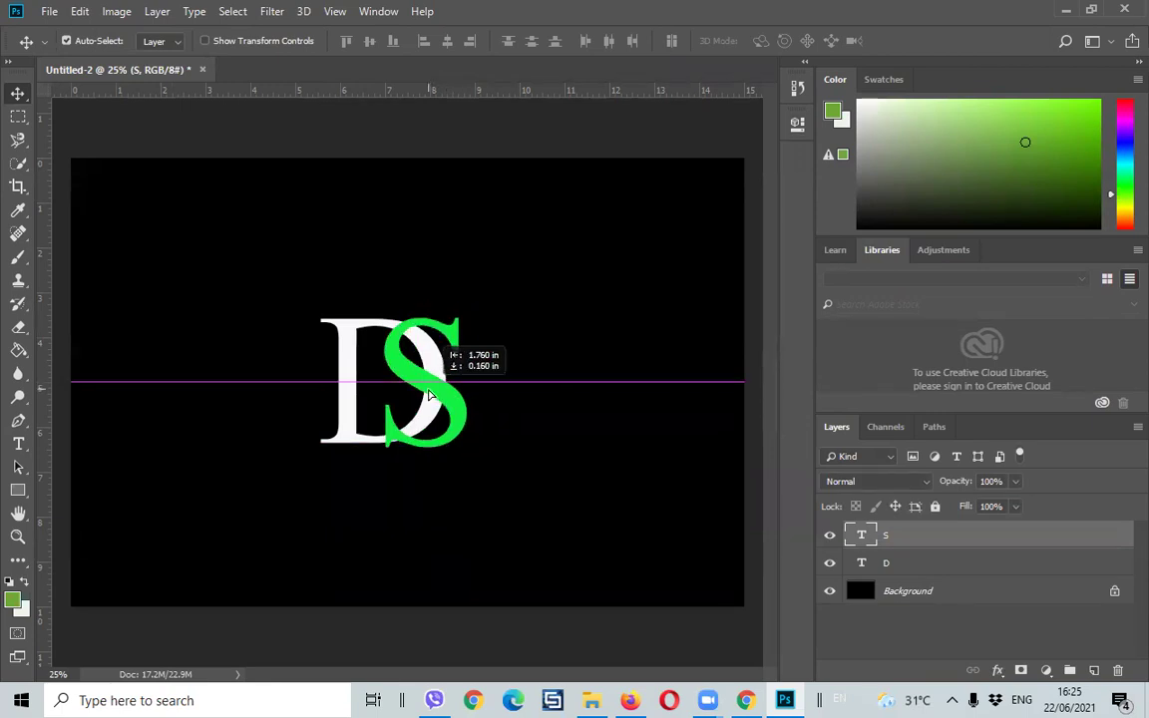
pyautogui.moveTo(429, 395); pyautogui.dragTo(430, 395)
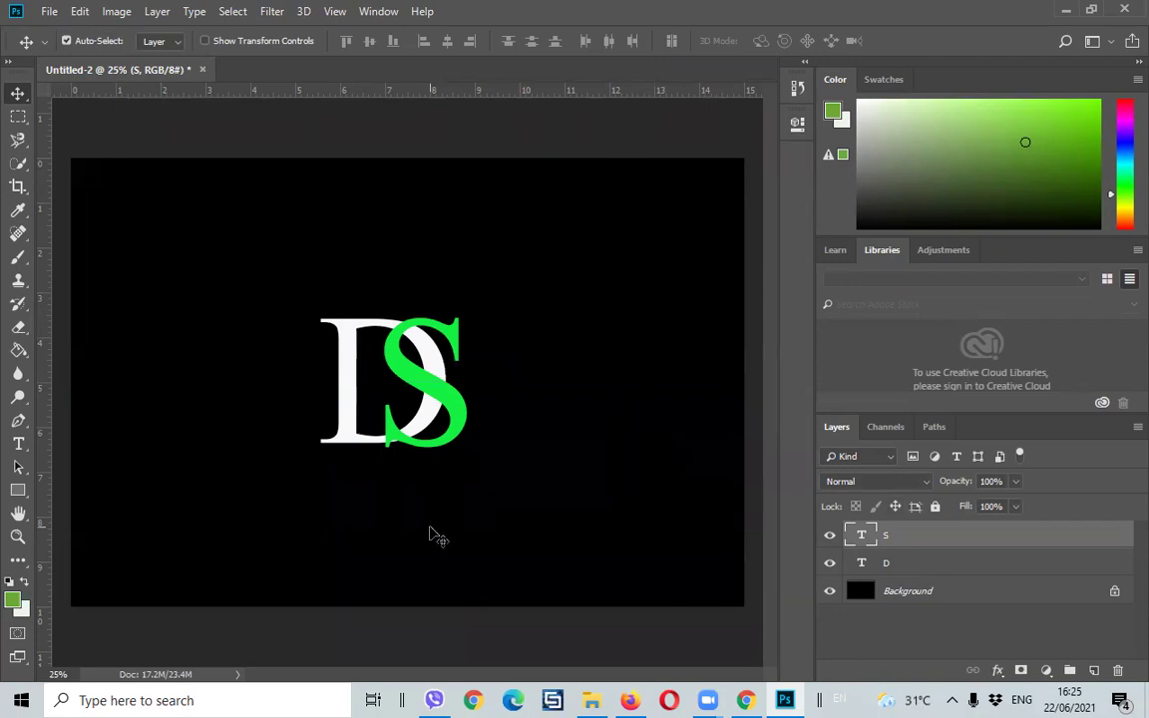
pyautogui.click(324, 200)
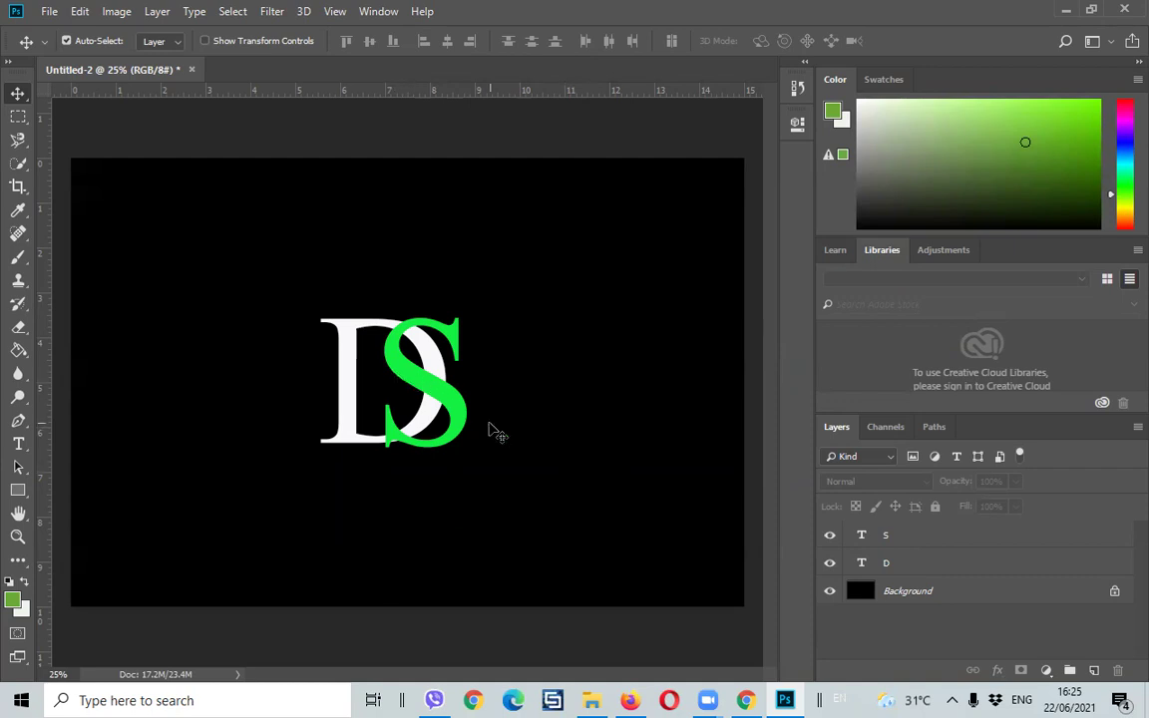
pyautogui.click(909, 564)
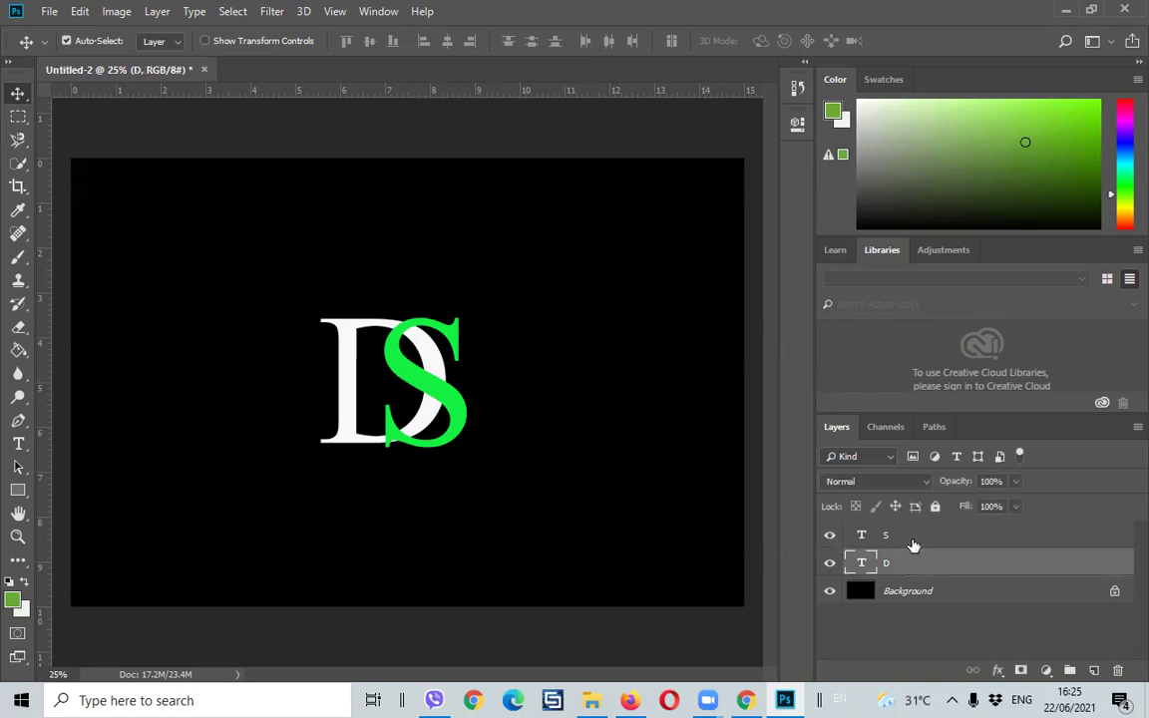
# - Select the S and D text layers, group them with Ctrl+G, and expand Group 1
pyautogui.click(913, 544)
pyautogui.keyDown('shift'); pyautogui.click(910, 564); pyautogui.keyUp('shift')
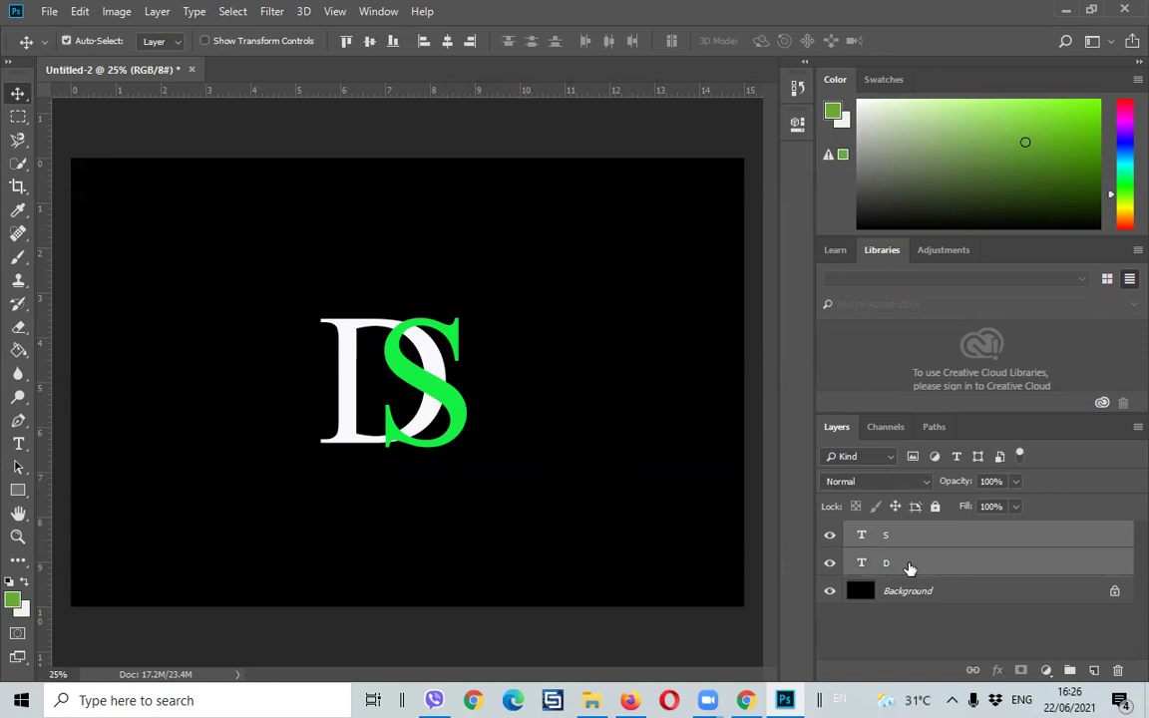
pyautogui.rightClick(909, 569)
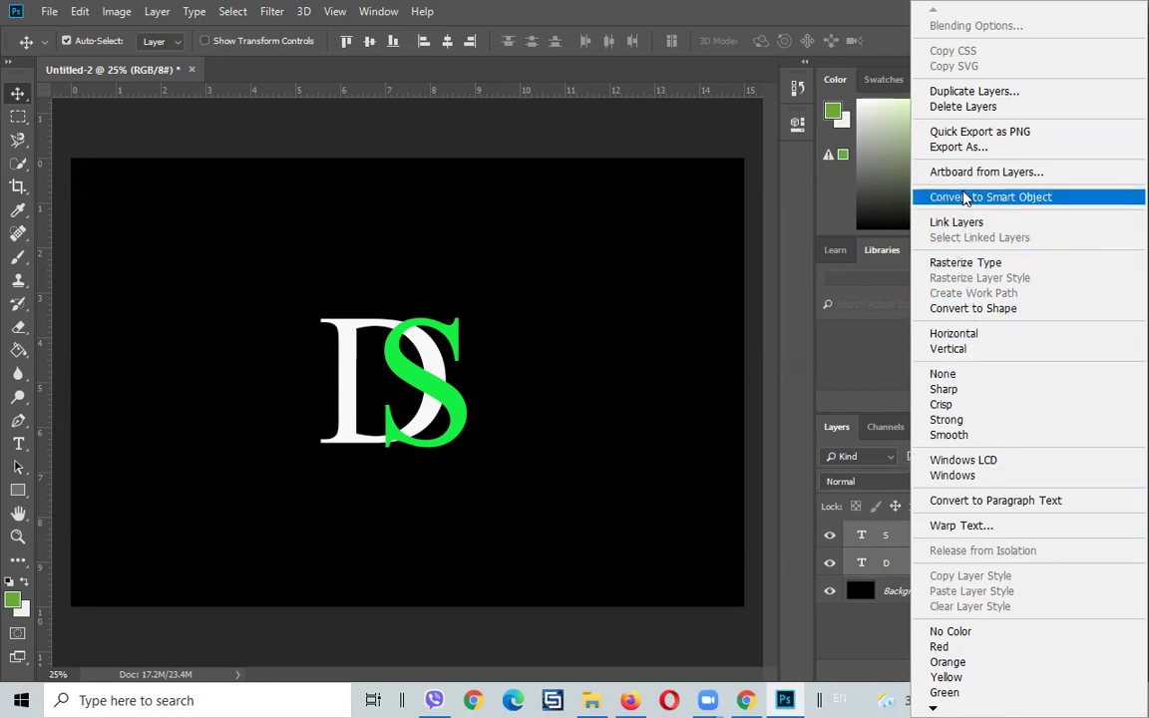
pyautogui.click(658, 350)
pyautogui.press('ctrl')
pyautogui.hotkey('ctrl', 'g')
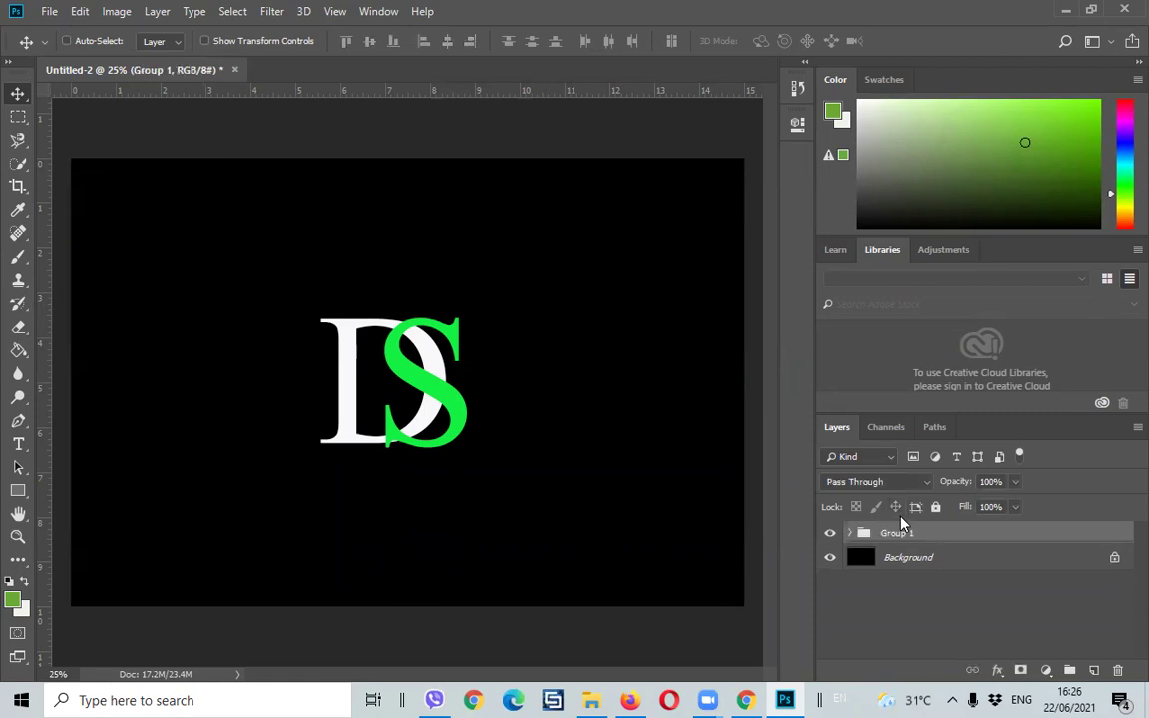
pyautogui.click(849, 533)
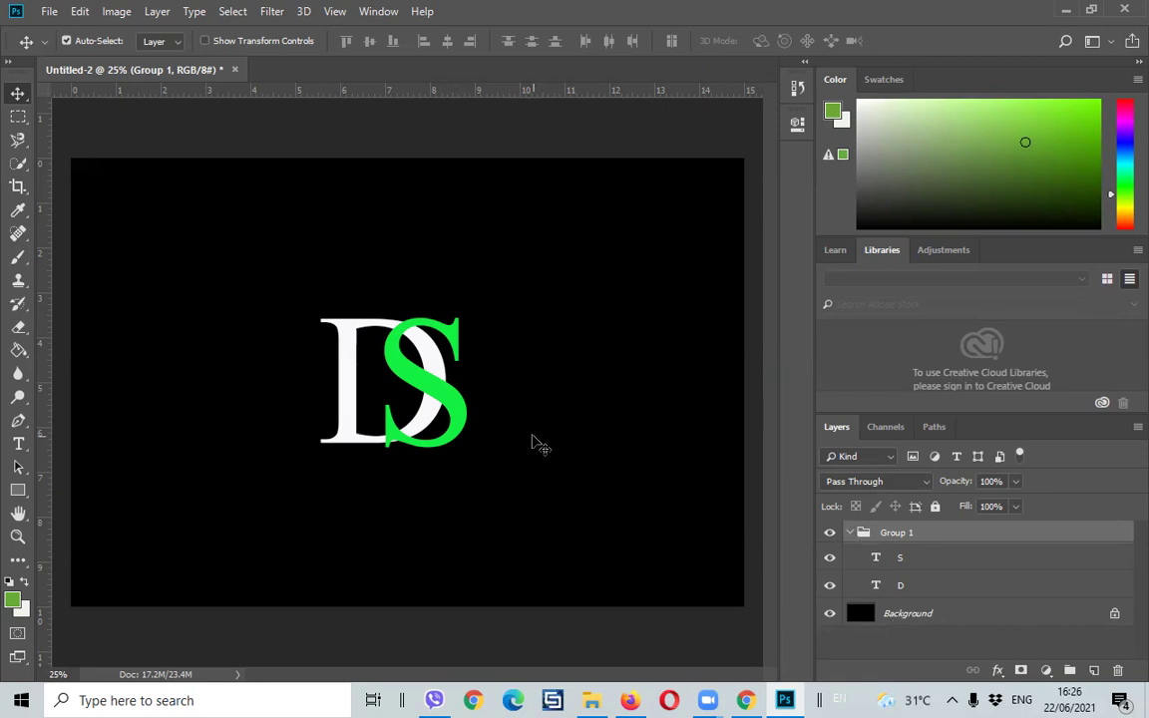
# - Try nudging the green S upward, then undo the move and deselect it
pyautogui.click(431, 378)
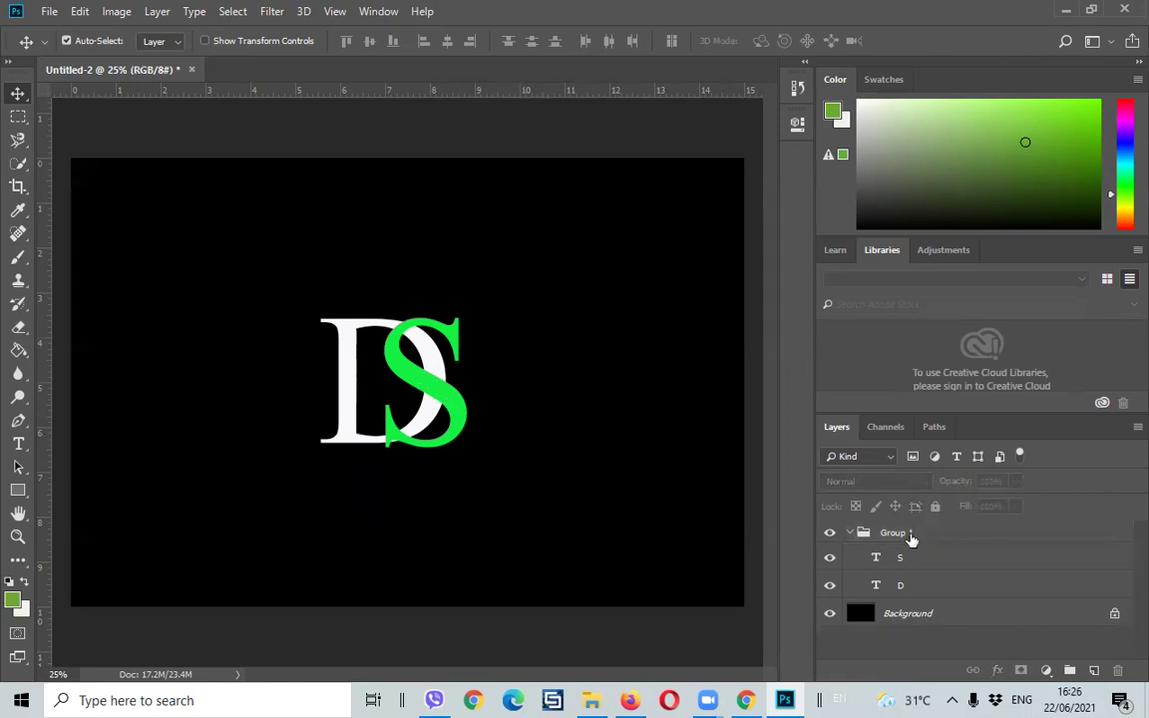
pyautogui.click(910, 535)
pyautogui.click(404, 377)
pyautogui.rightClick(404, 377)
pyautogui.click(403, 376)
pyautogui.moveTo(436, 326); pyautogui.dragTo(446, 307)
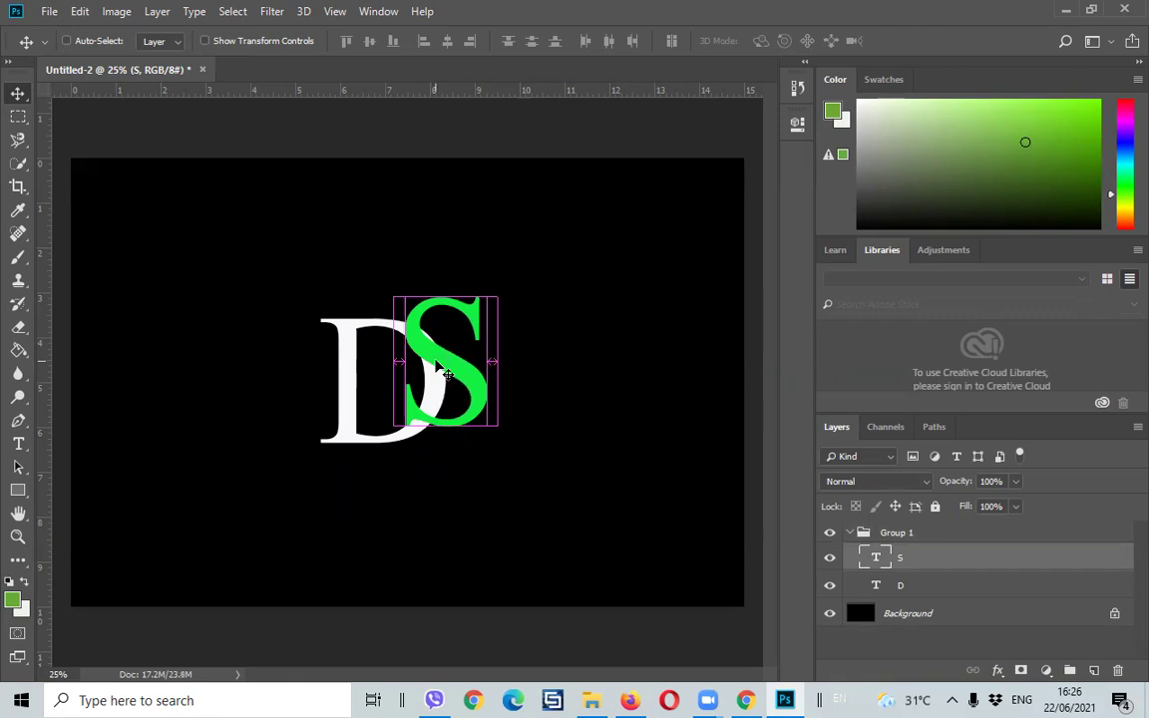
pyautogui.hotkey('ctrl', 'z')
pyautogui.keyDown('ctrl'); pyautogui.click(547, 349); pyautogui.keyUp('ctrl')
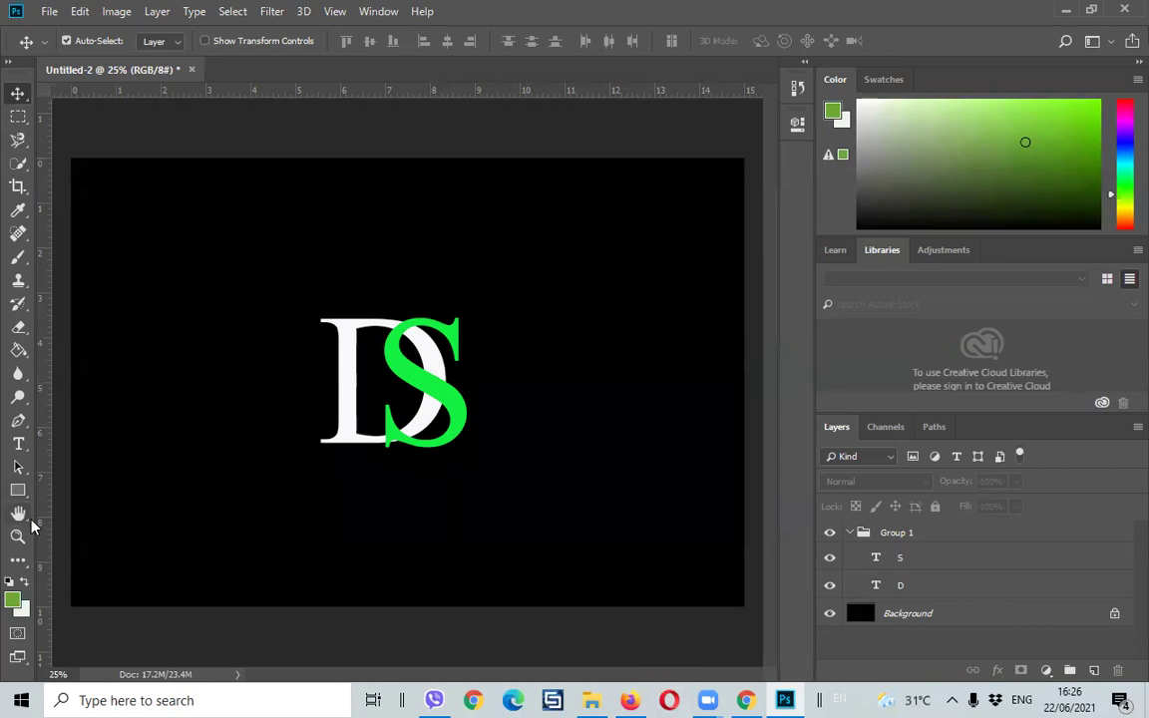
# - Draw an ellipse around the DS letters and set its fill to No Color
pyautogui.click(28, 491)
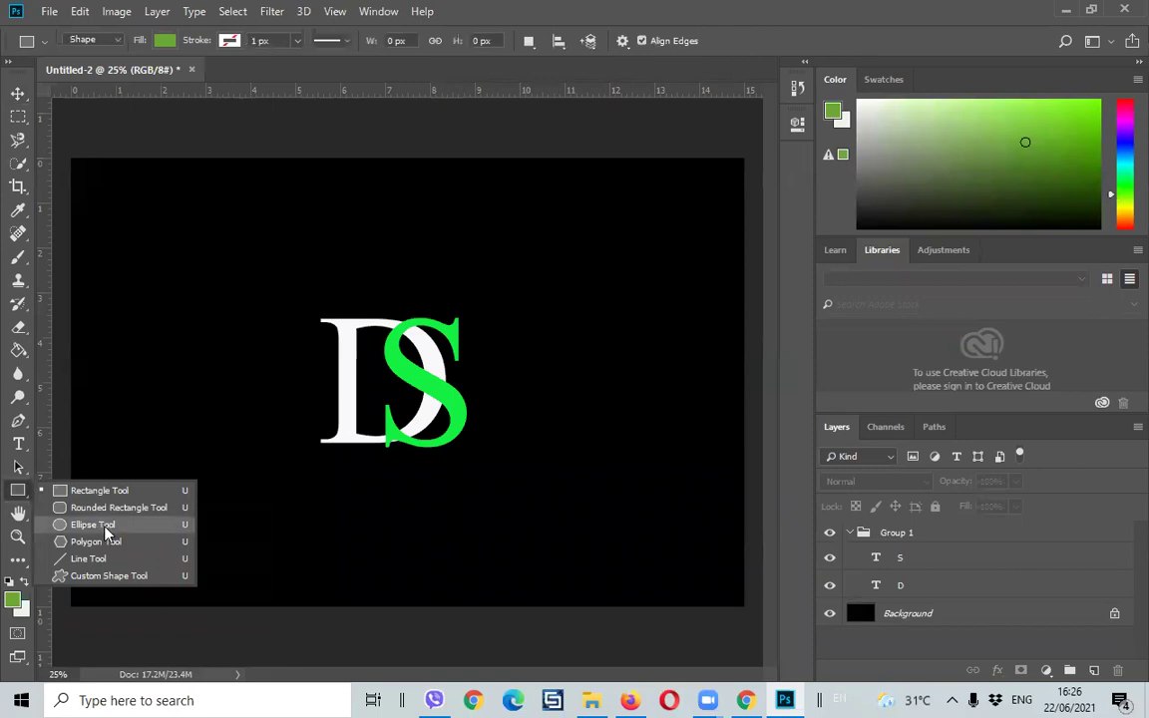
pyautogui.click(102, 526)
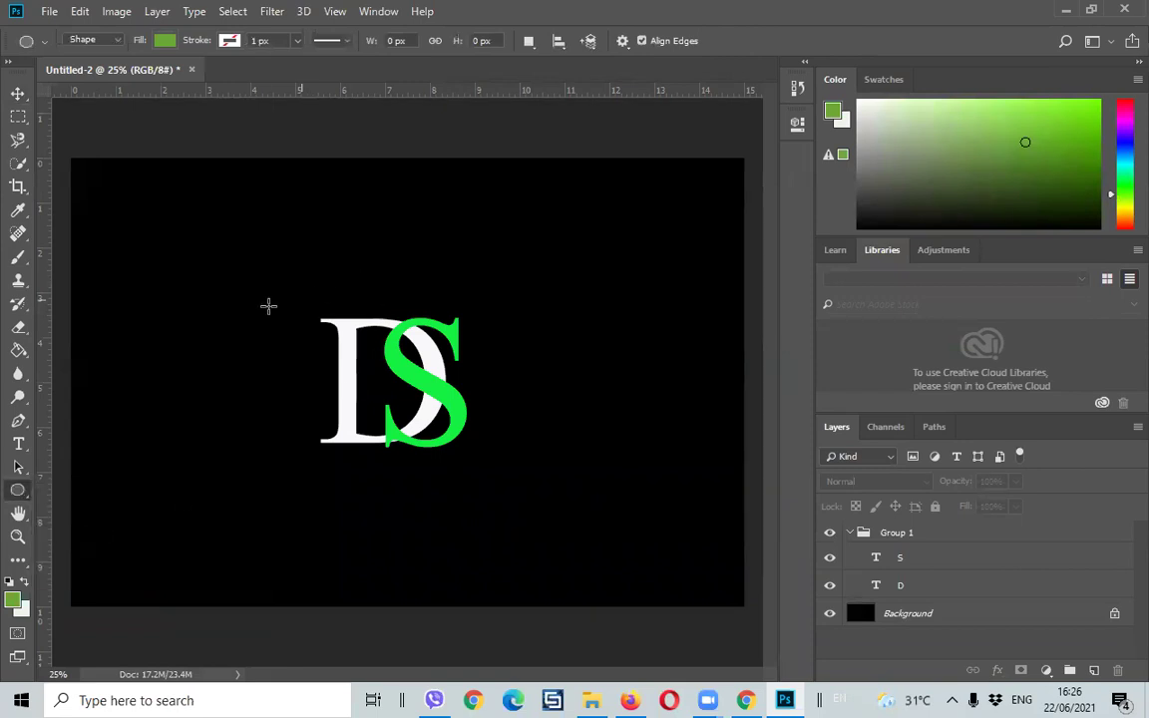
pyautogui.moveTo(284, 298); pyautogui.dragTo(512, 478)
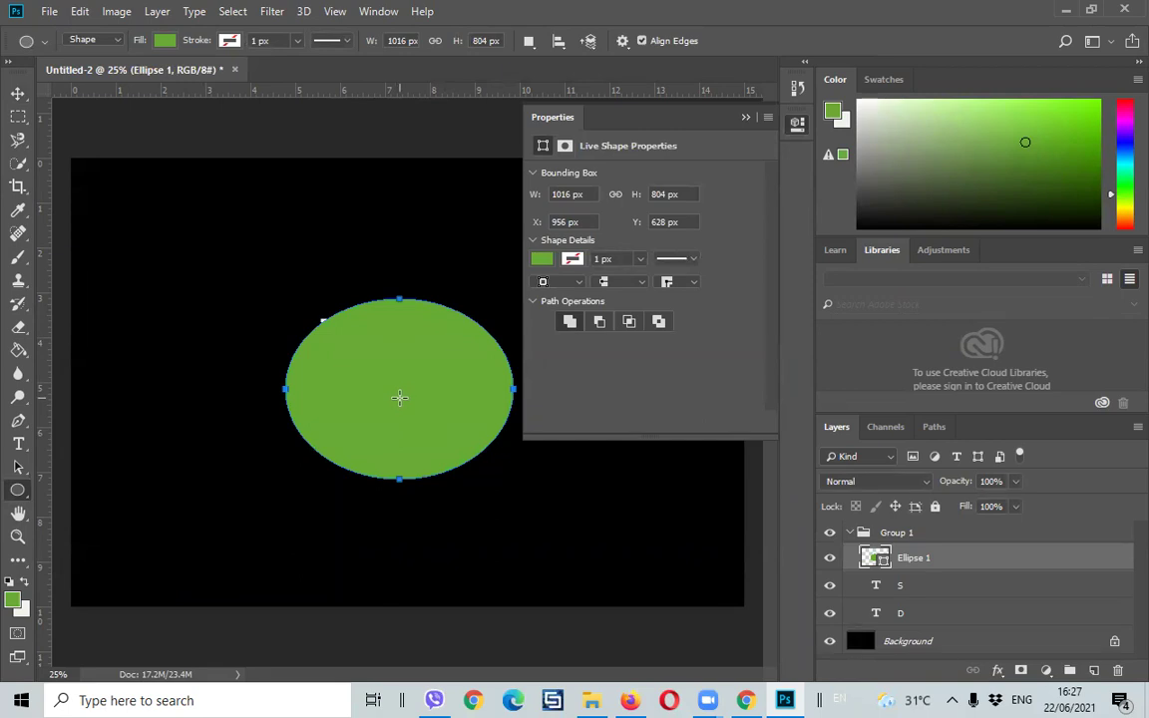
pyautogui.click(164, 42)
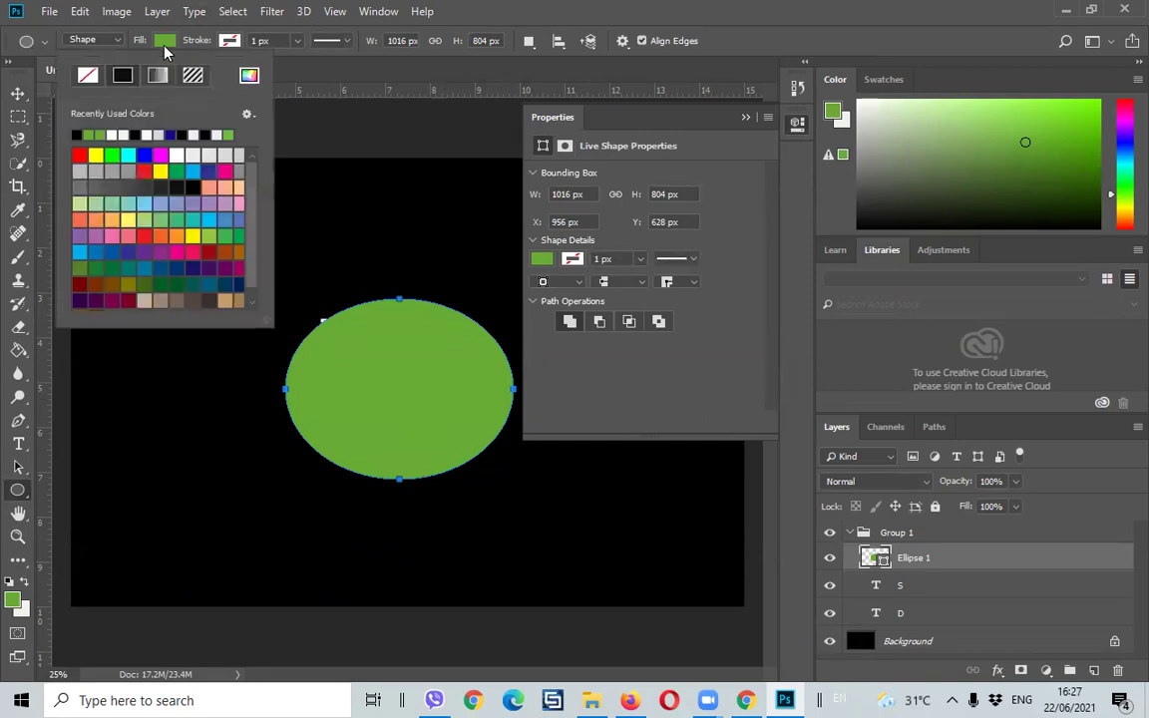
pyautogui.click(83, 82)
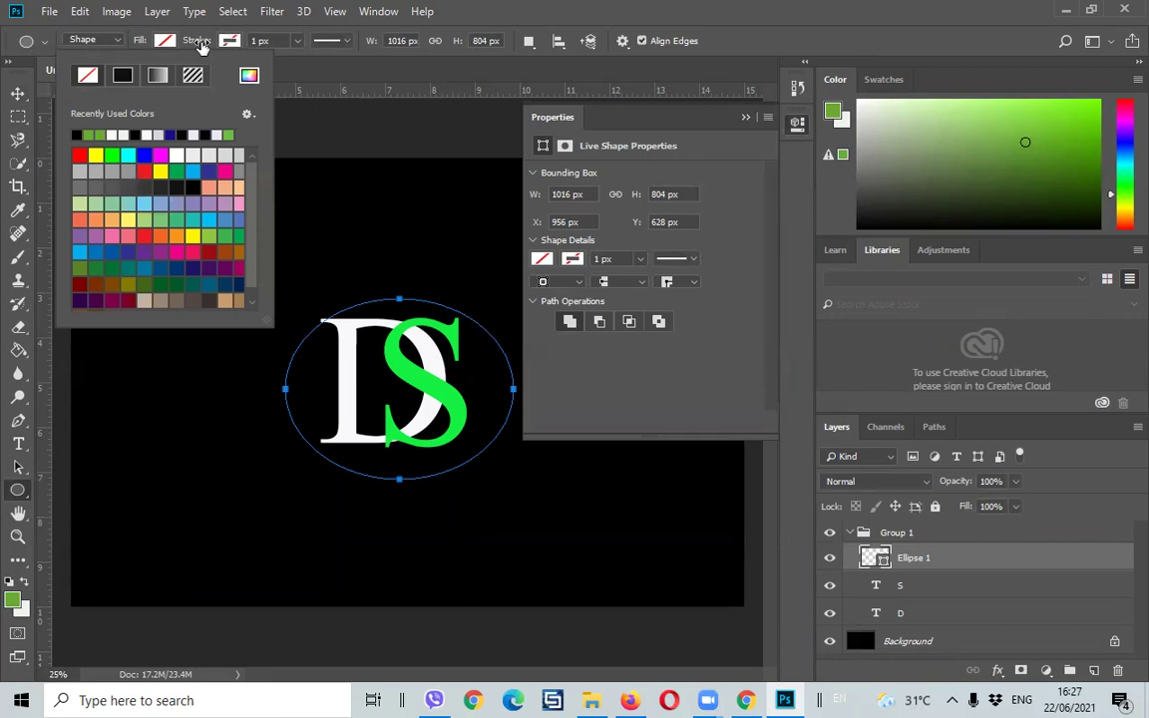
pyautogui.click(198, 44)
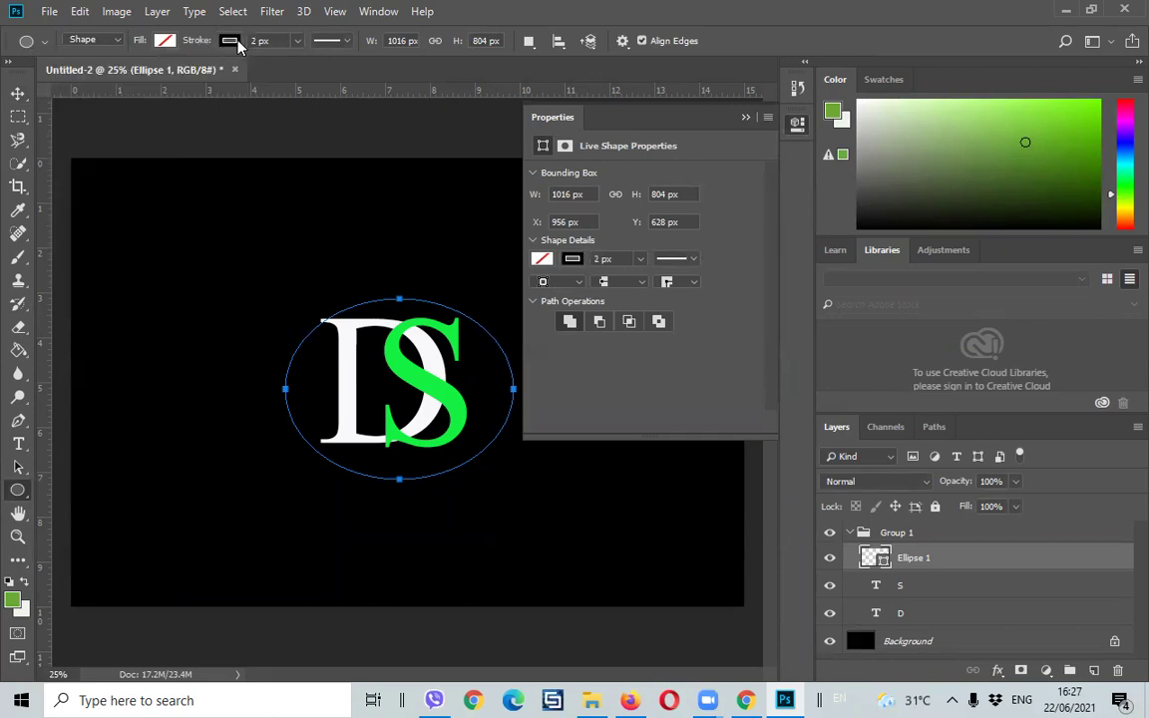
# - Make the ellipse stroke white and cancel the accidental new ellipse
pyautogui.click(237, 42)
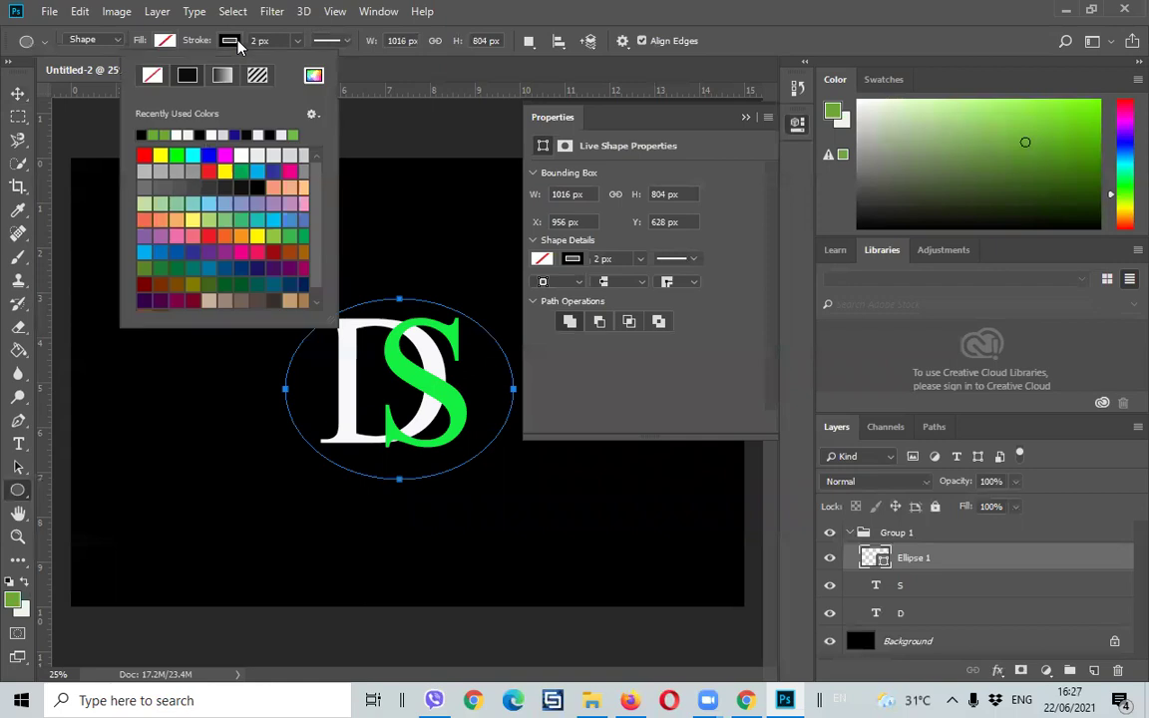
pyautogui.click(178, 134)
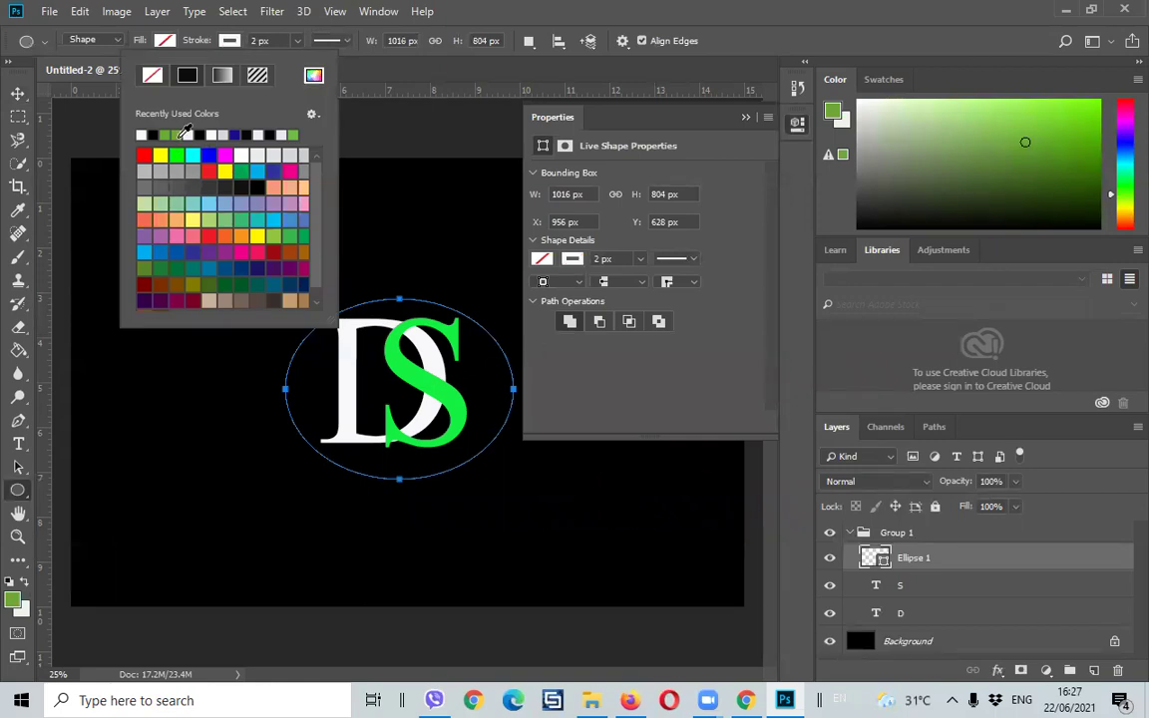
pyautogui.click(347, 74)
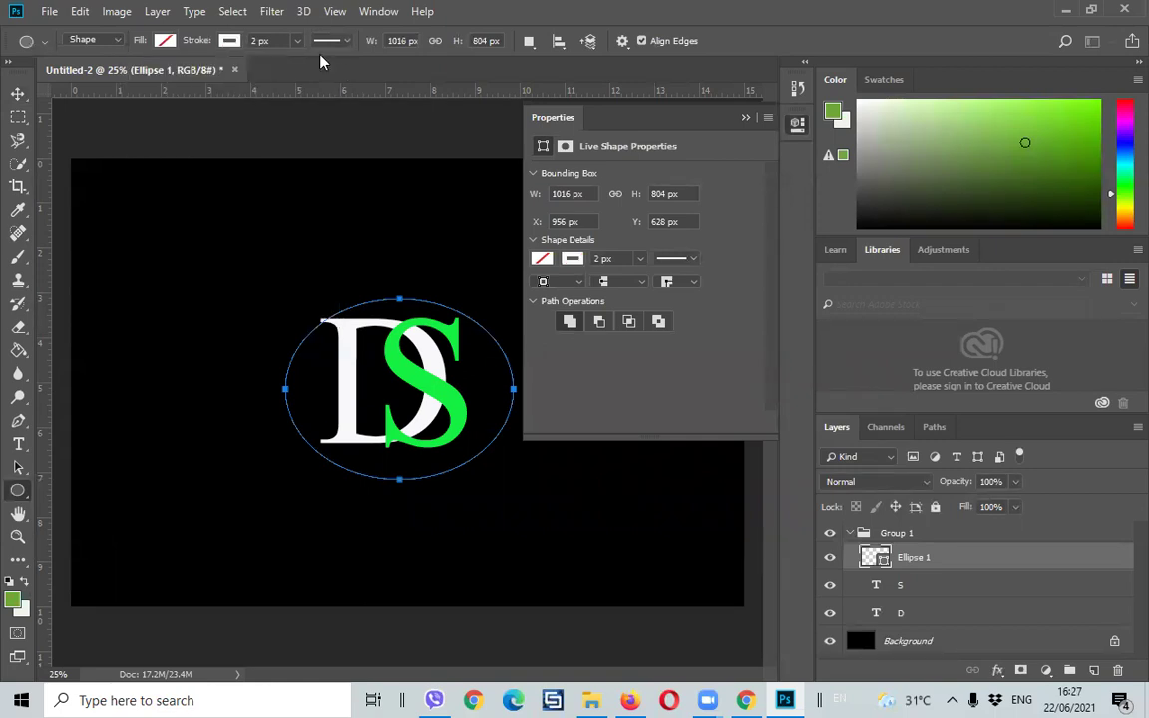
pyautogui.click(431, 231)
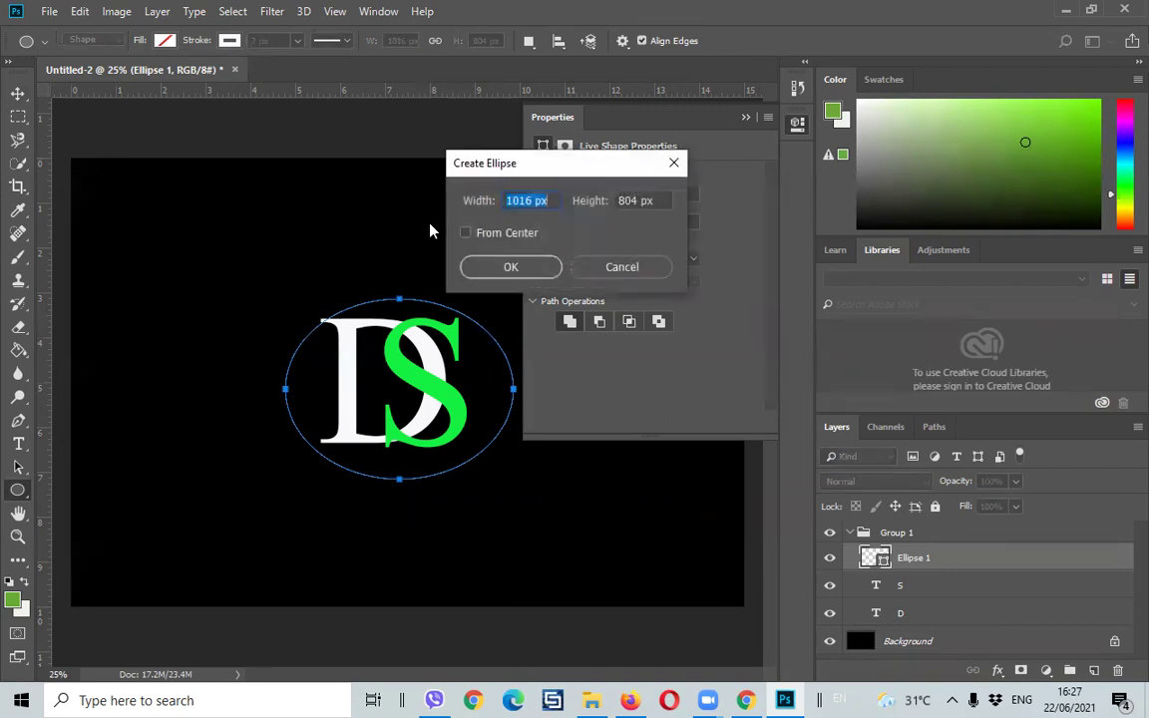
pyautogui.click(651, 267)
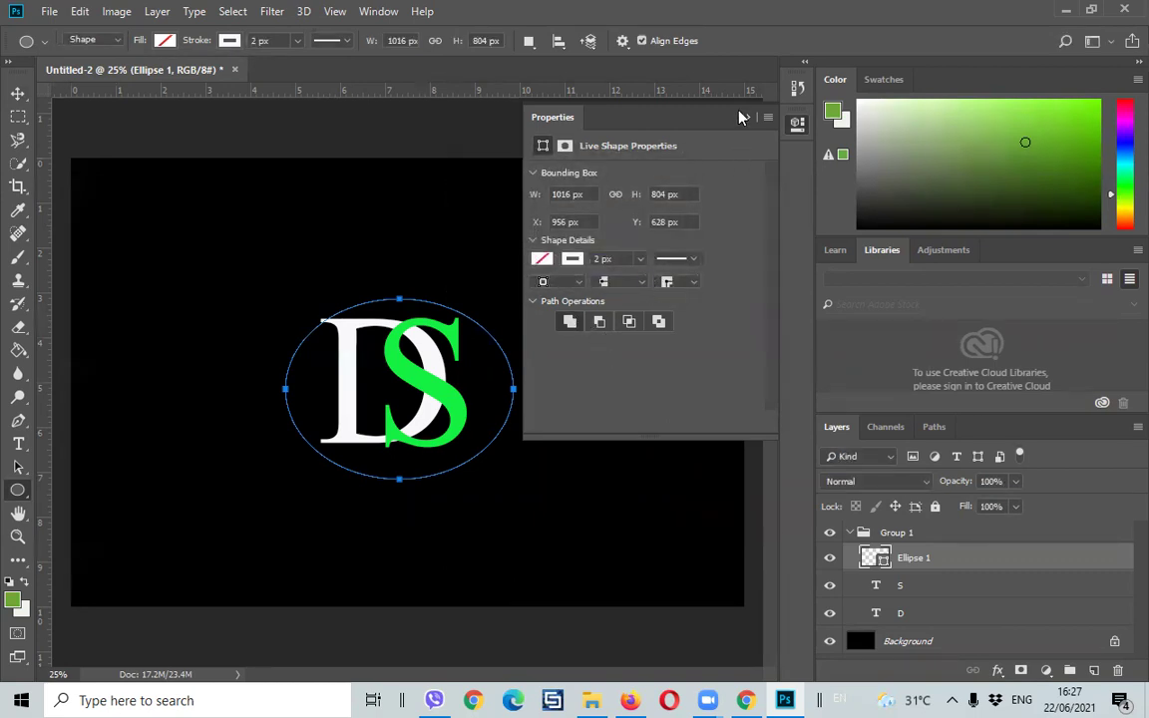
# - Close the Properties panel, switch to the Move tool and select the Ellipse 1 layer
pyautogui.click(740, 116)
pyautogui.press('v')
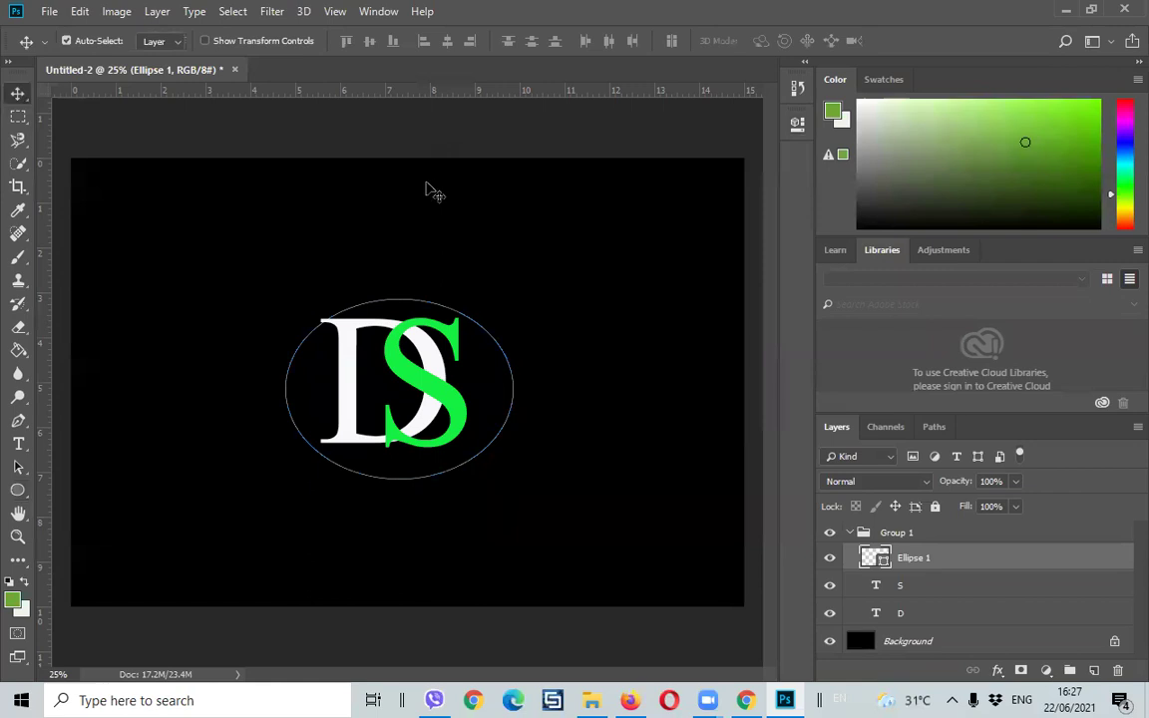
pyautogui.click(553, 257)
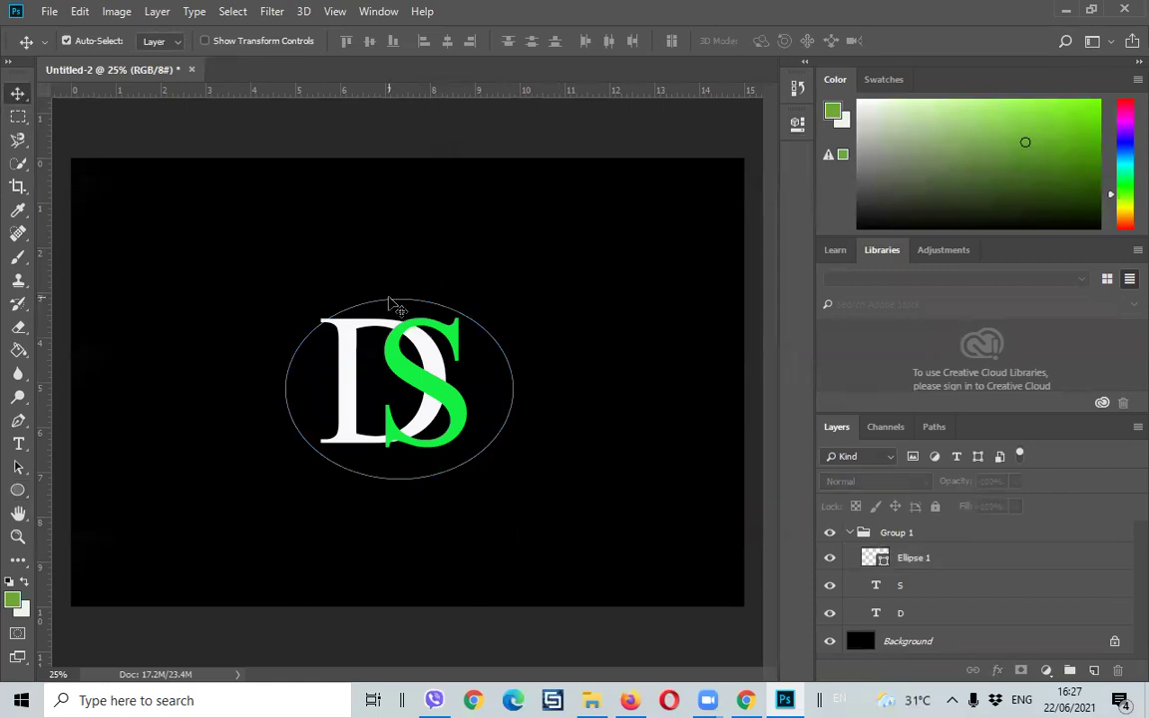
pyautogui.click(379, 389)
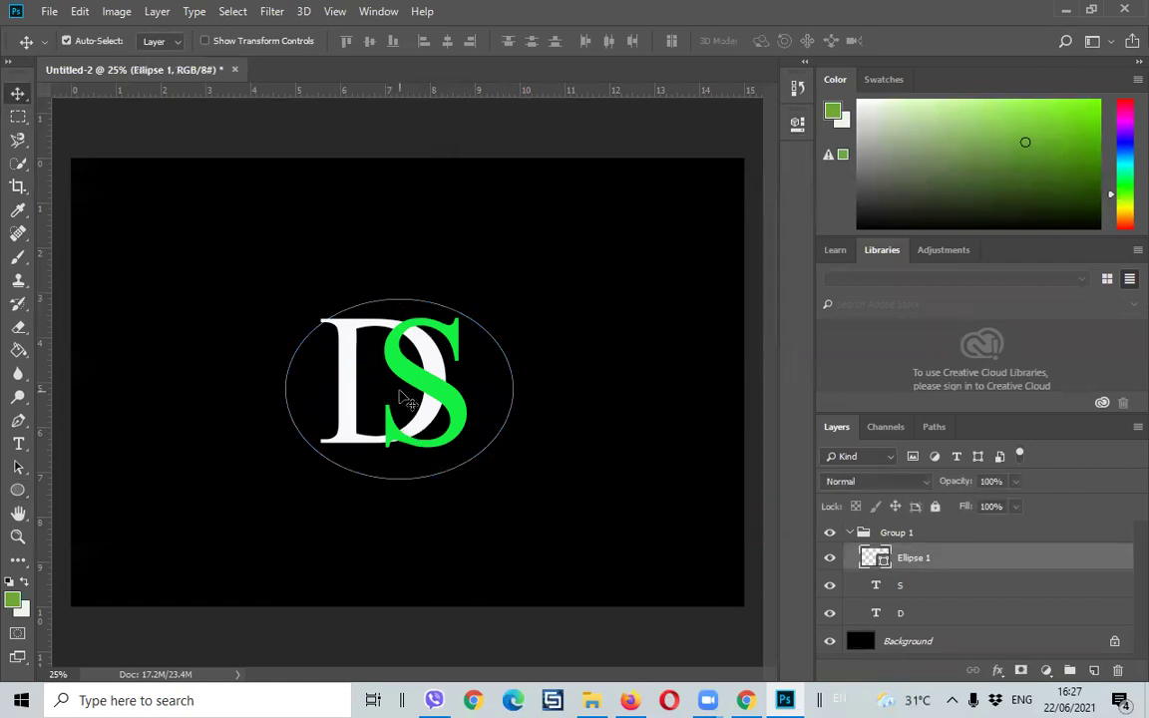
pyautogui.click(294, 401)
pyautogui.rightClick(294, 401)
pyautogui.press('Escape')
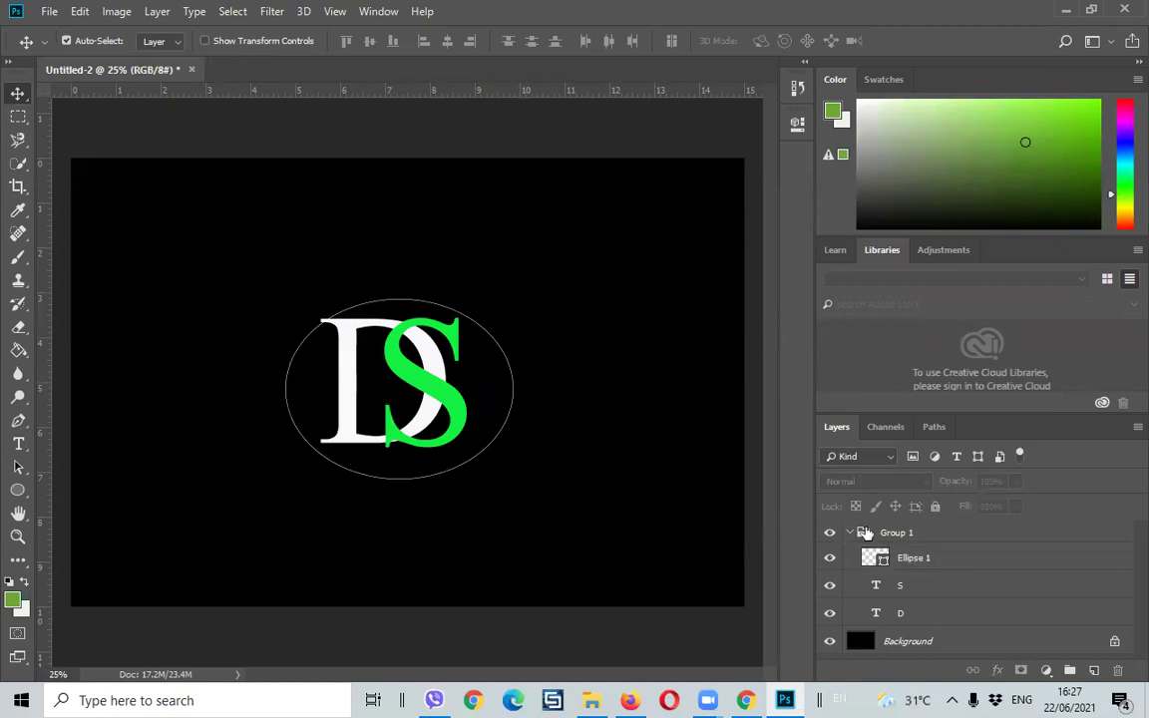
pyautogui.click(921, 557)
pyautogui.doubleClick(922, 557)
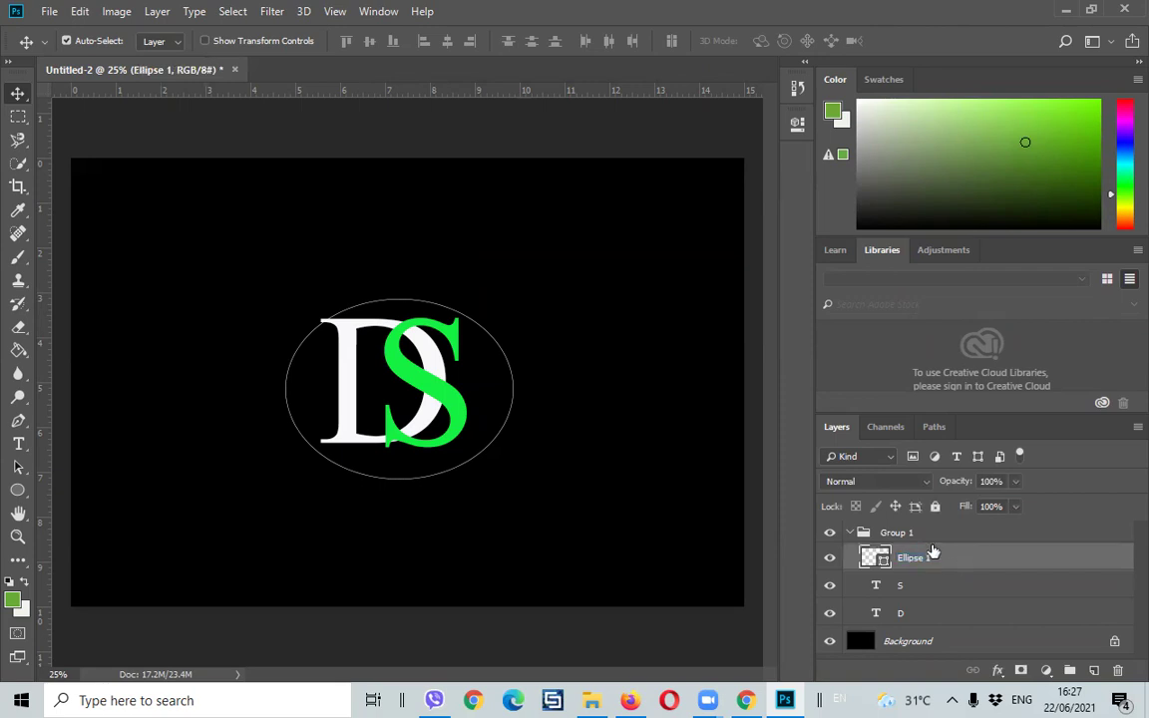
pyautogui.rightClick(489, 353)
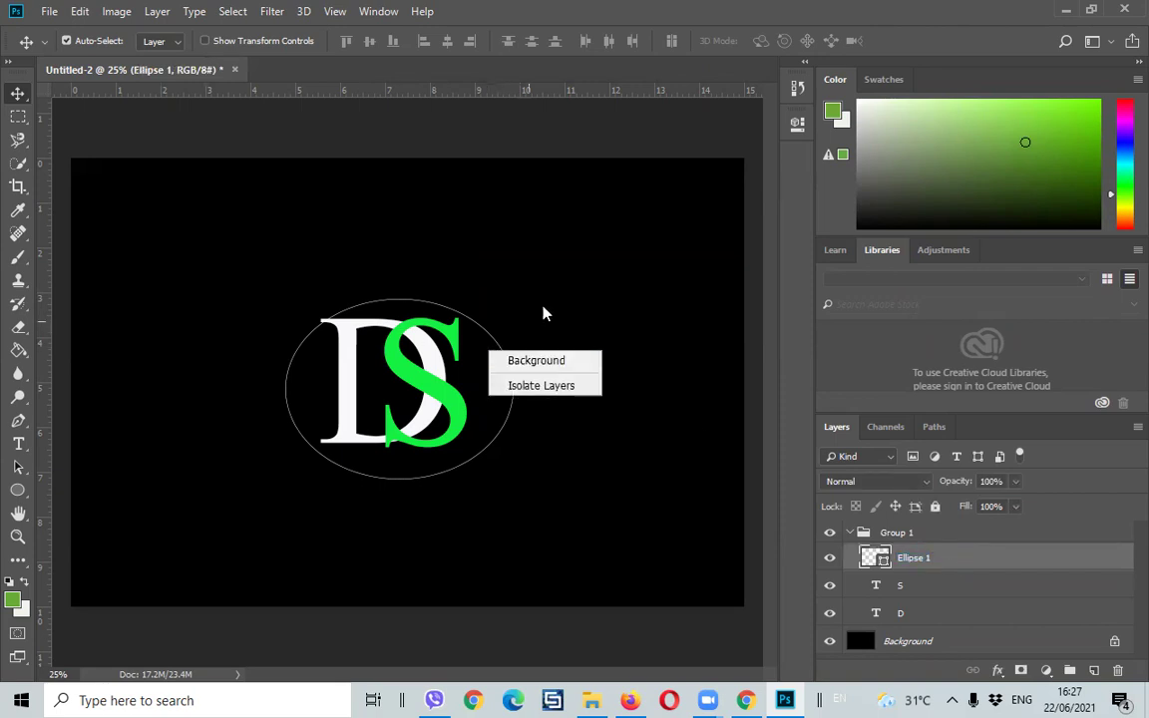
# - Drag the white ellipse up-left around the DS letters, then deselect it
pyautogui.moveTo(414, 254); pyautogui.dragTo(429, 276)
pyautogui.click(495, 359)
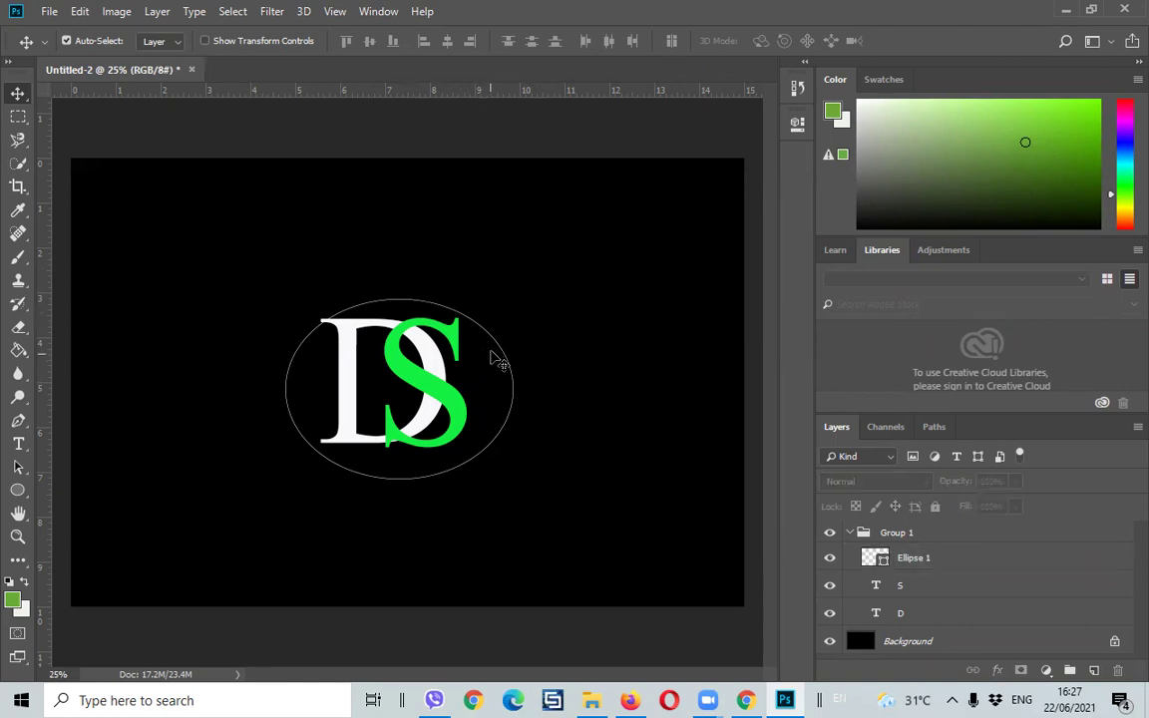
pyautogui.moveTo(516, 379)
pyautogui.mouseDown()
pyautogui.moveTo(502, 343)
pyautogui.moveTo(499, 399)
pyautogui.mouseUp()
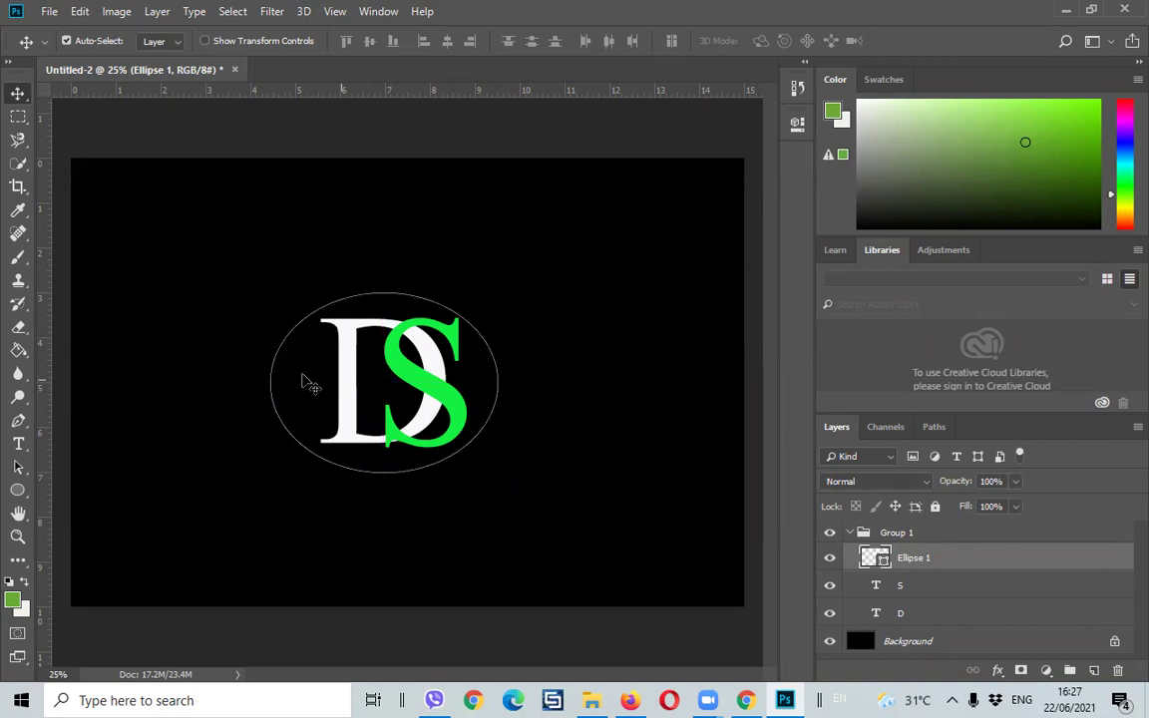
pyautogui.click(279, 396)
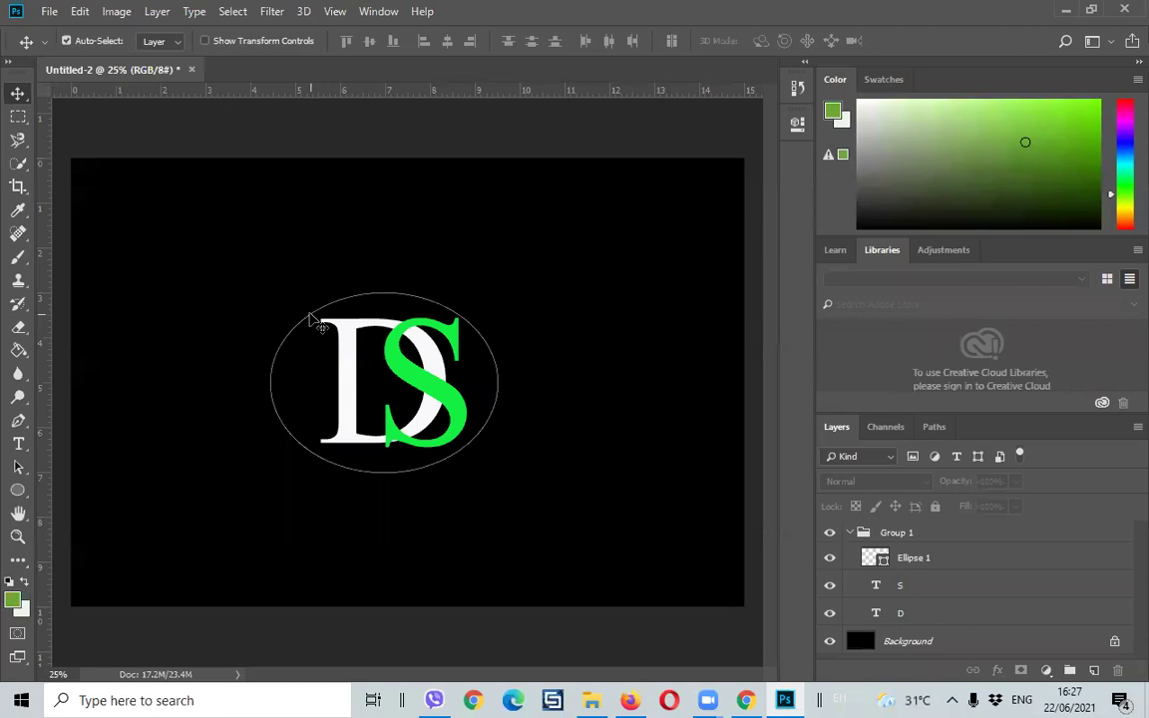
pyautogui.click(884, 561)
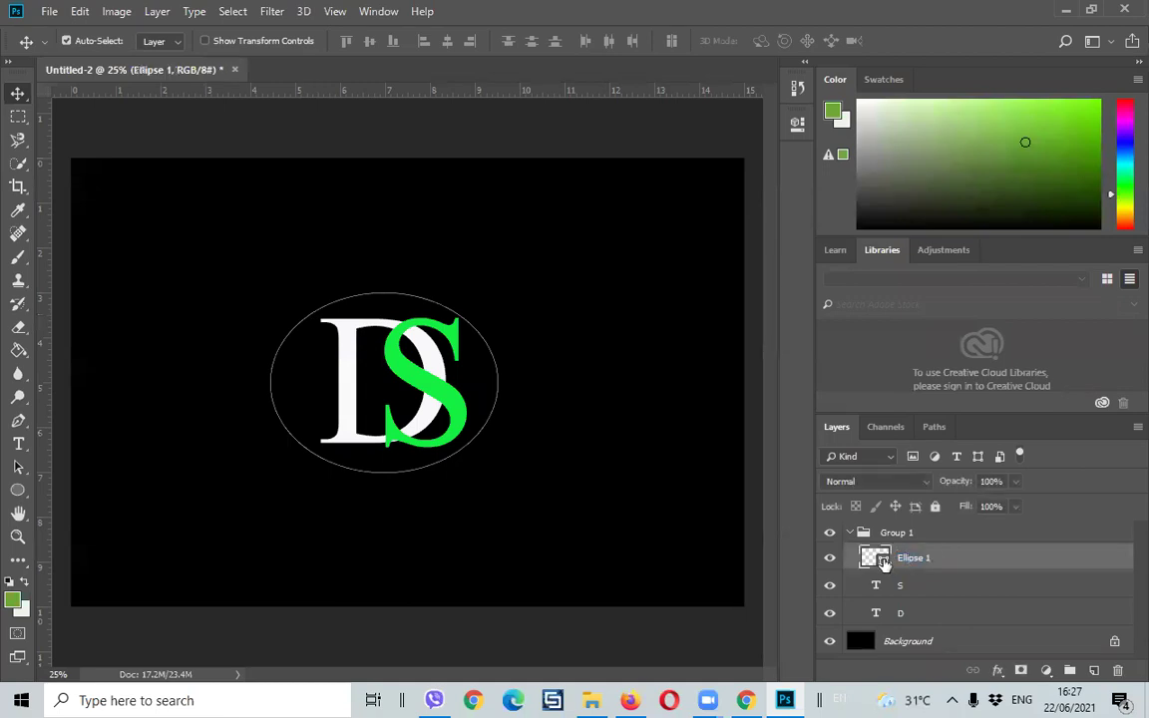
pyautogui.doubleClick(884, 560)
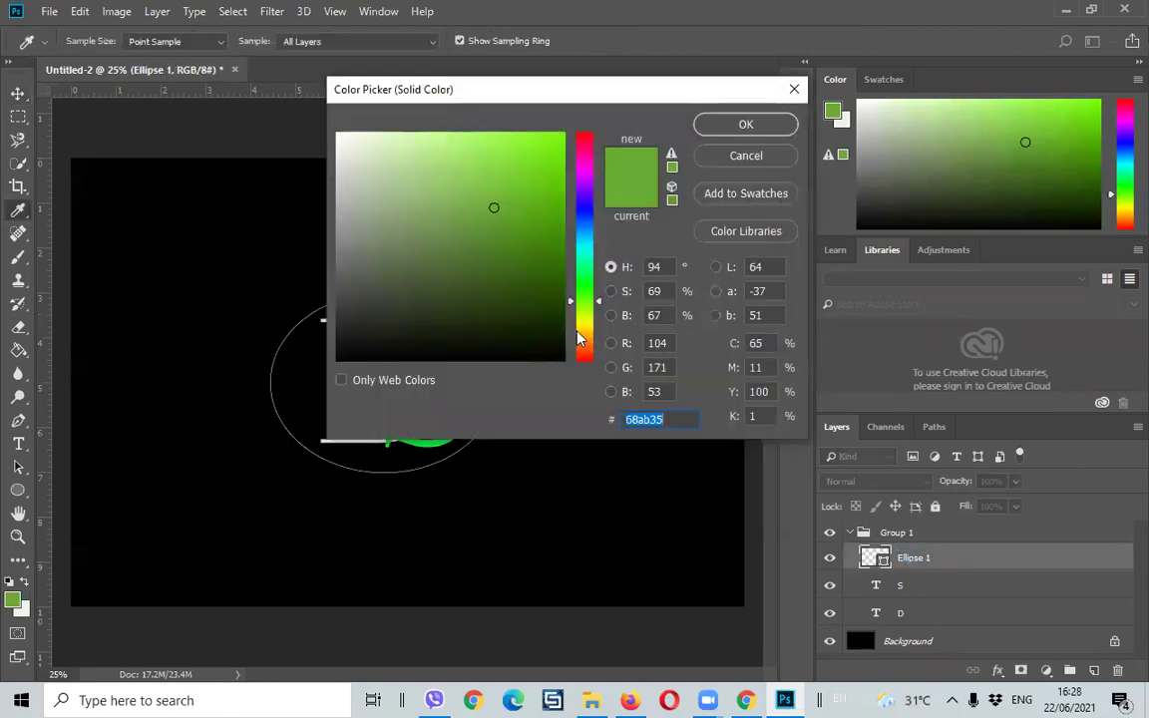
pyautogui.click(584, 210)
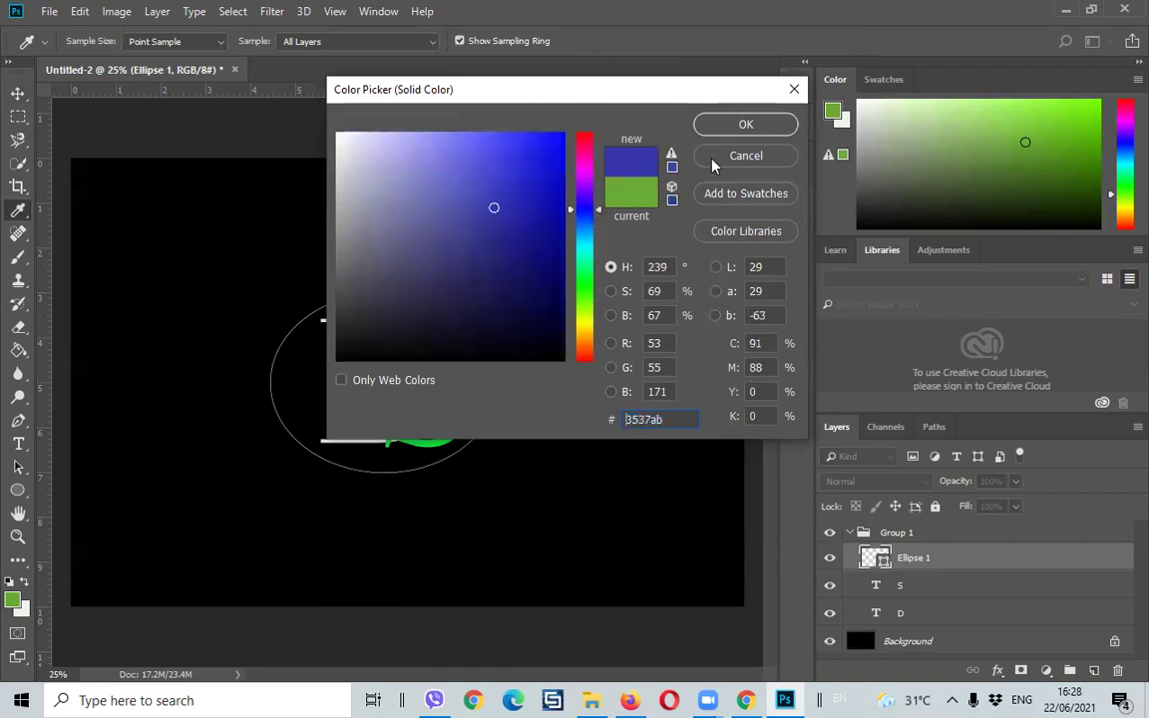
pyautogui.click(744, 126)
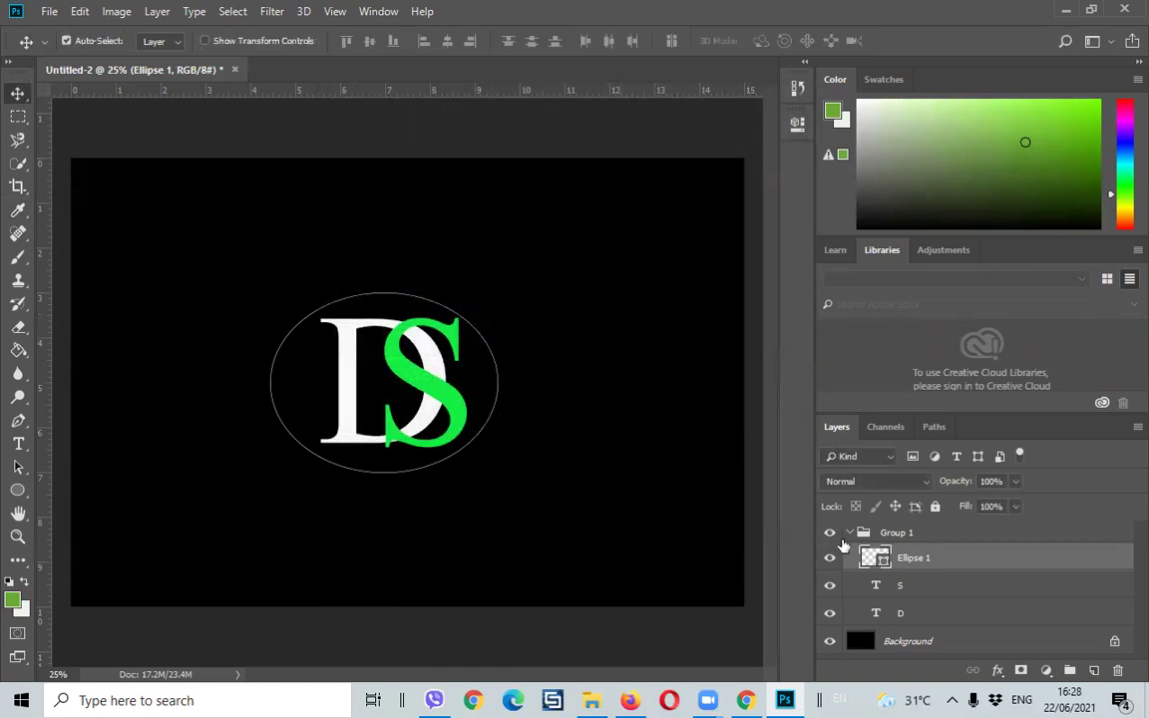
pyautogui.doubleClick(876, 559)
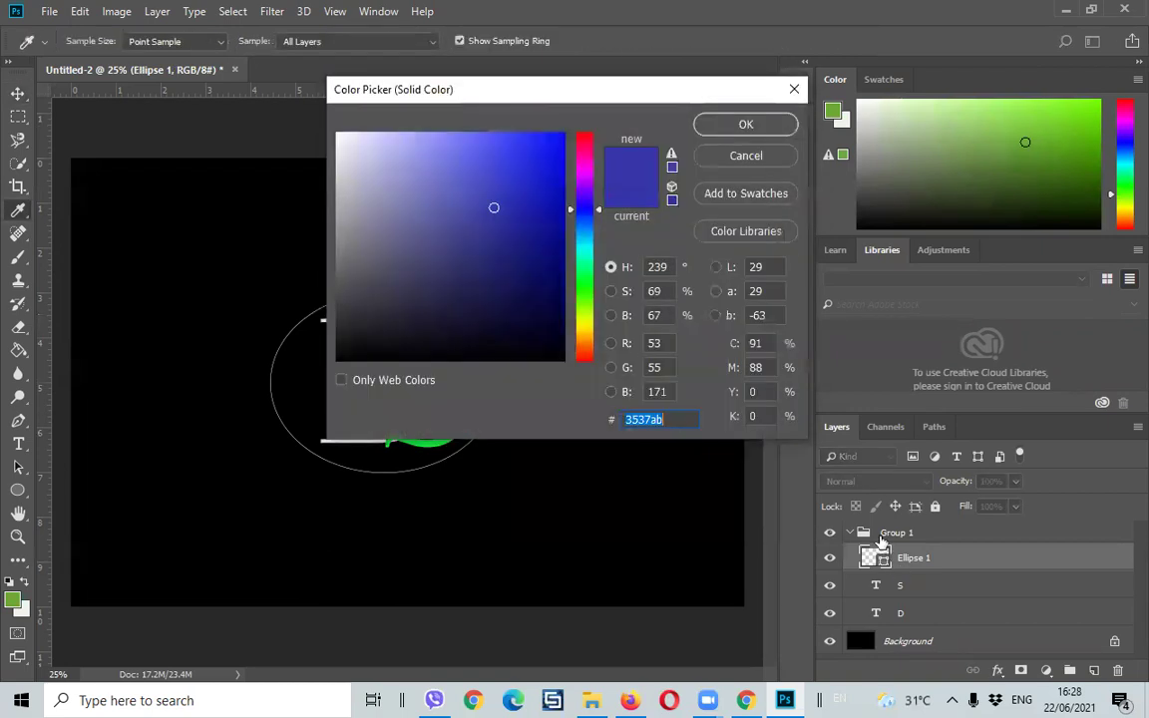
pyautogui.click(793, 89)
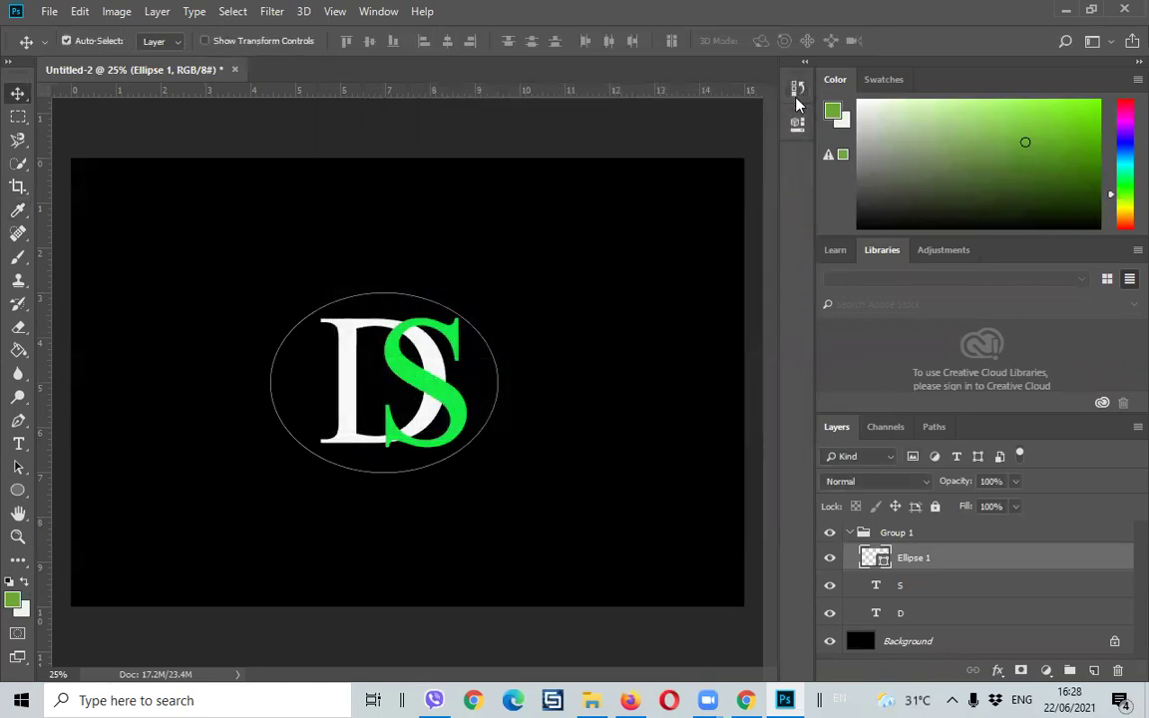
pyautogui.click(501, 374)
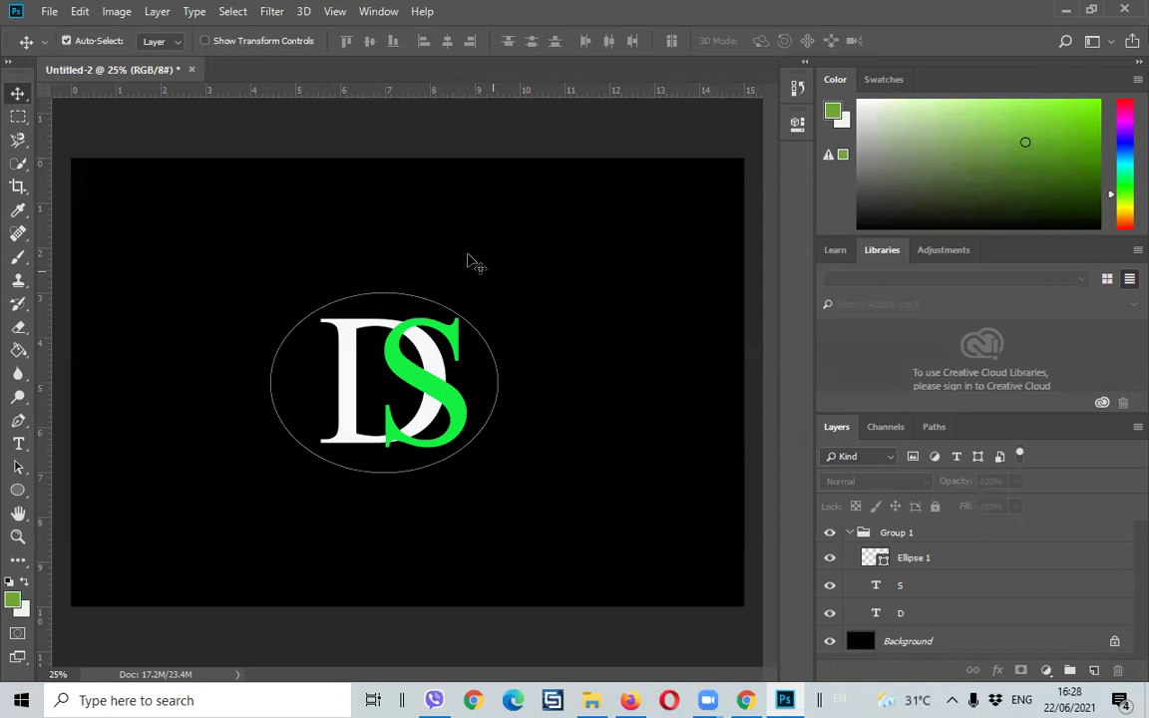
# - Change the Move tool's Auto-Select option from Layer to Group
pyautogui.click(161, 40)
pyautogui.hotkey('alt', 'Tab')
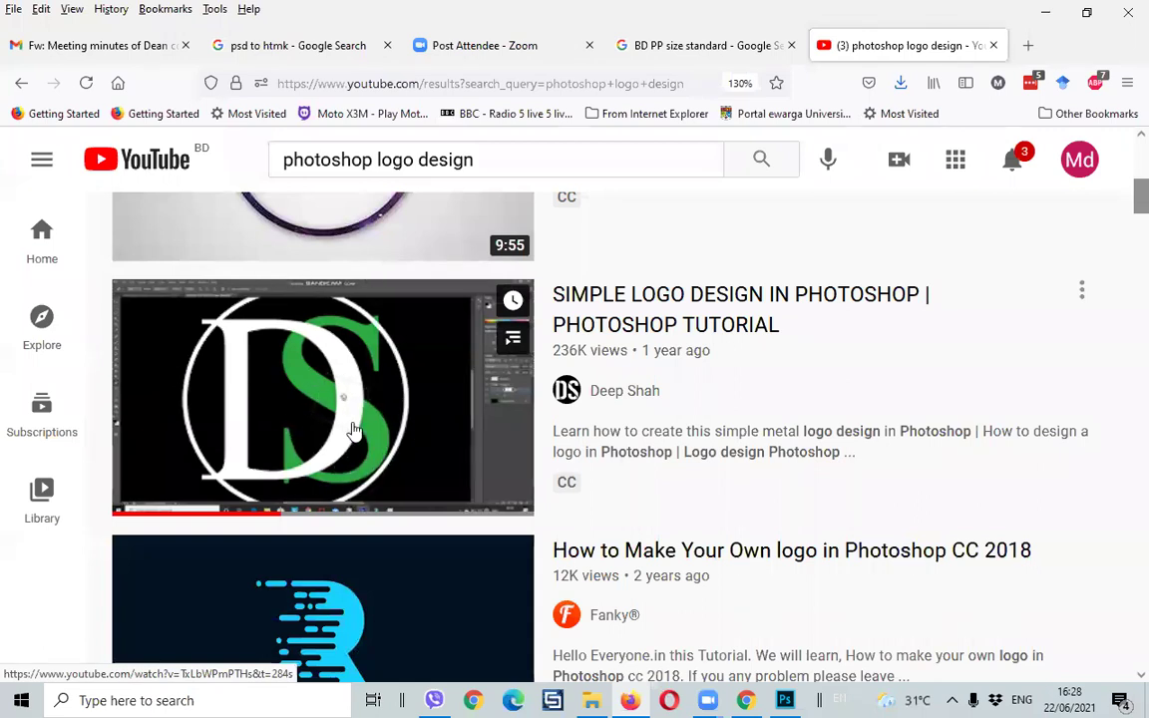
pyautogui.click(1044, 12)
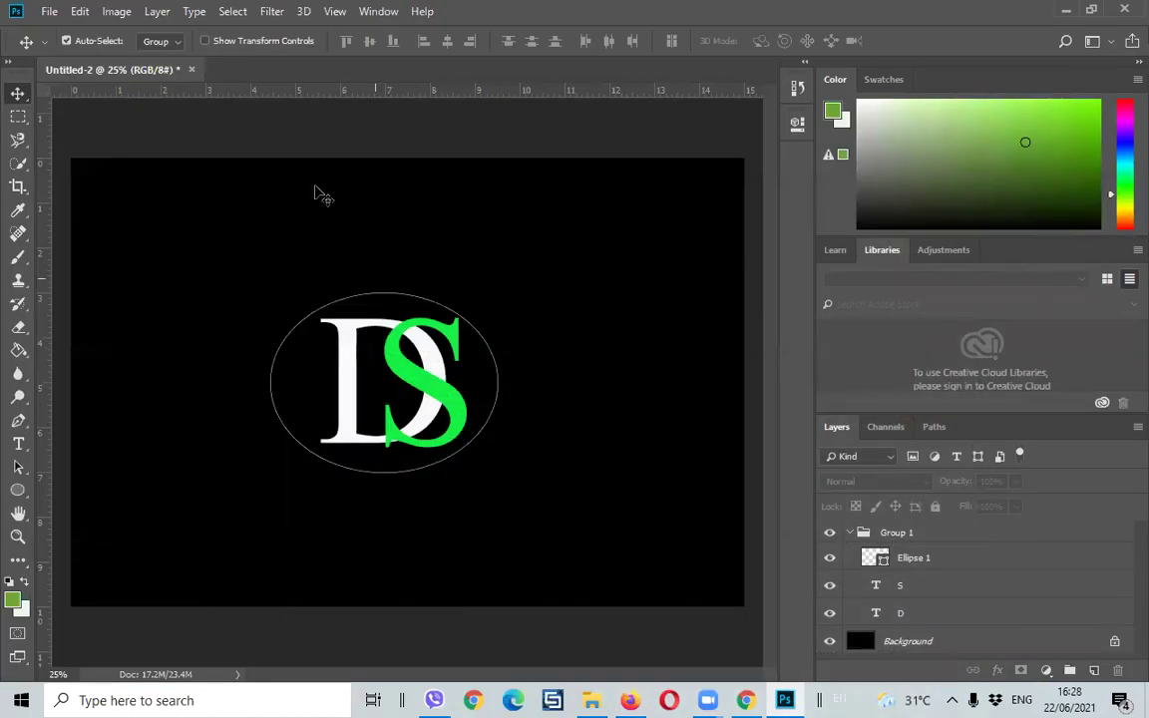
# - Attempt Save As and legacy Save for Web, cancelling and dismissing the export error
pyautogui.click(48, 11)
pyautogui.click(80, 208)
pyautogui.click(655, 618)
pyautogui.click(47, 12)
pyautogui.moveTo(69, 256)
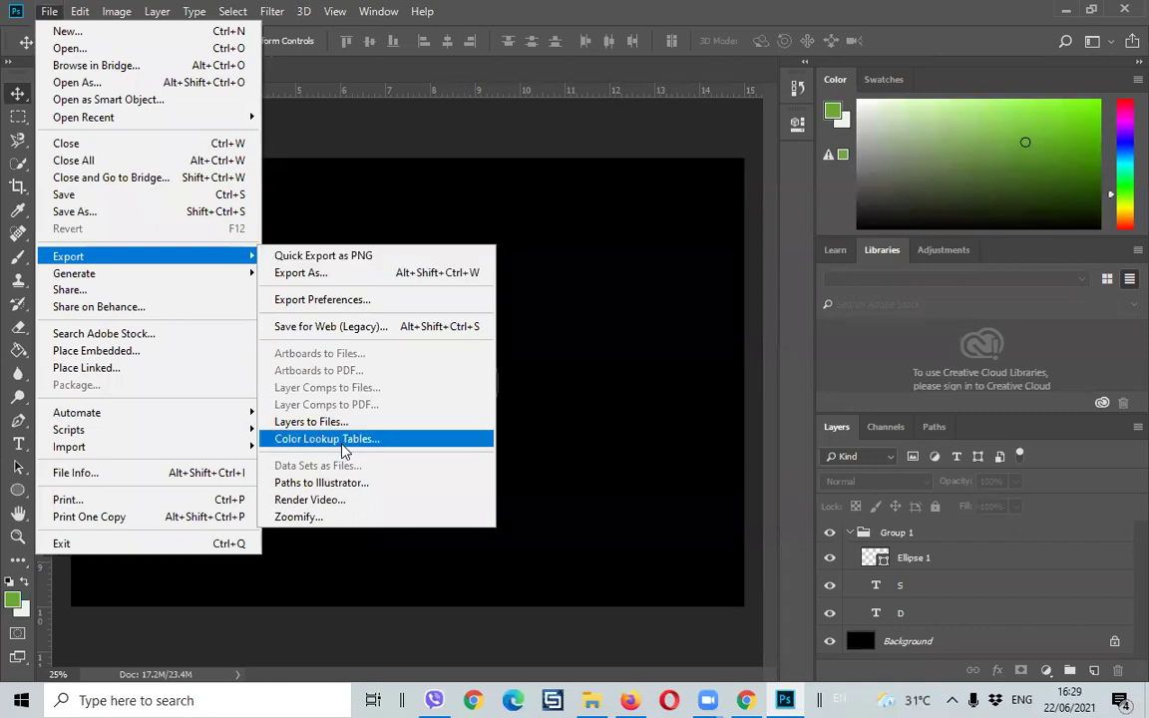
pyautogui.click(324, 329)
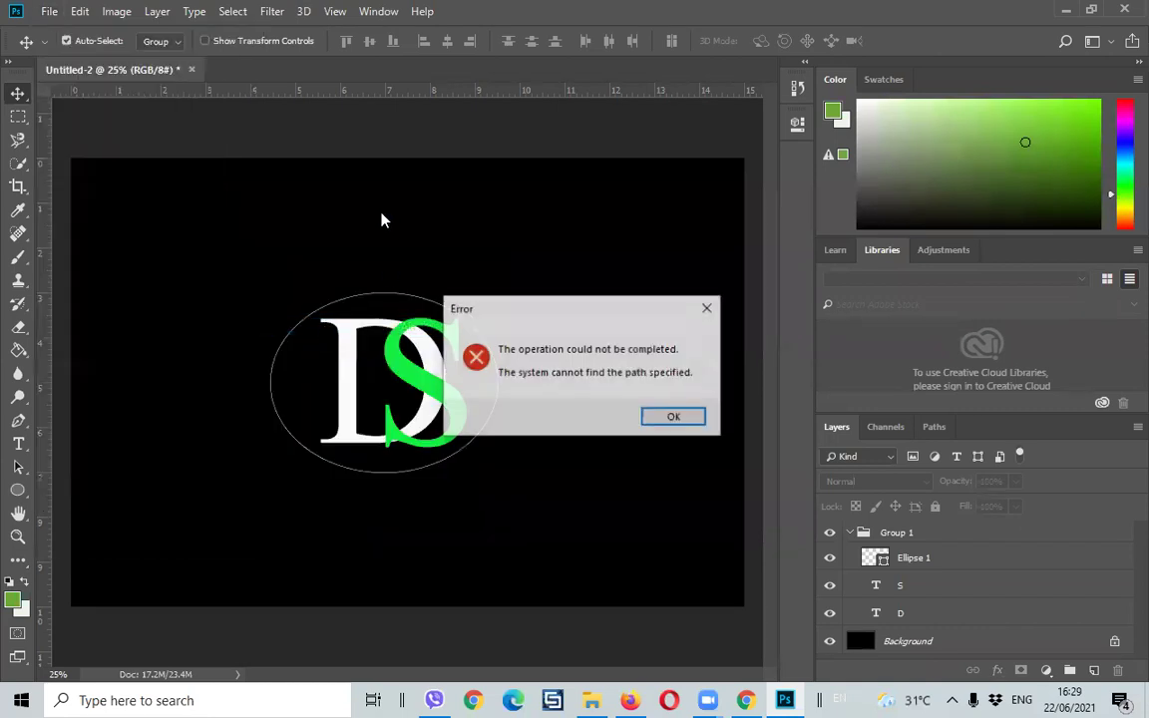
pyautogui.click(669, 415)
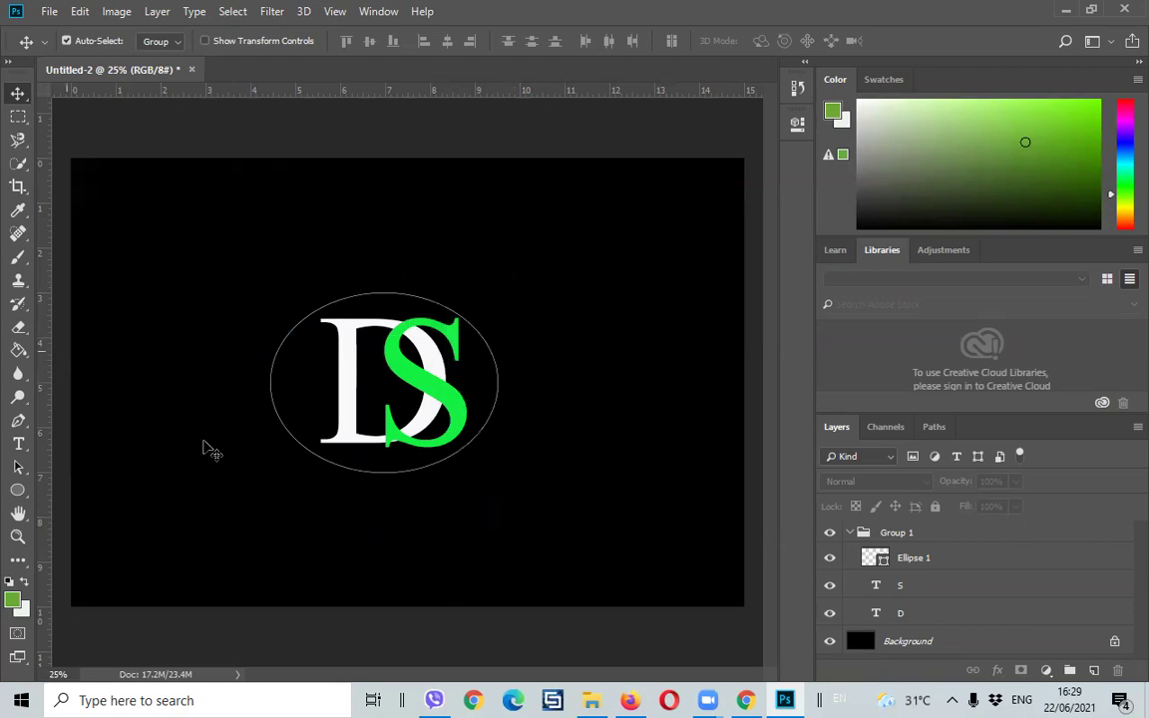
# - Browse the File and Filter menus, closing them without applying anything
pyautogui.click(40, 13)
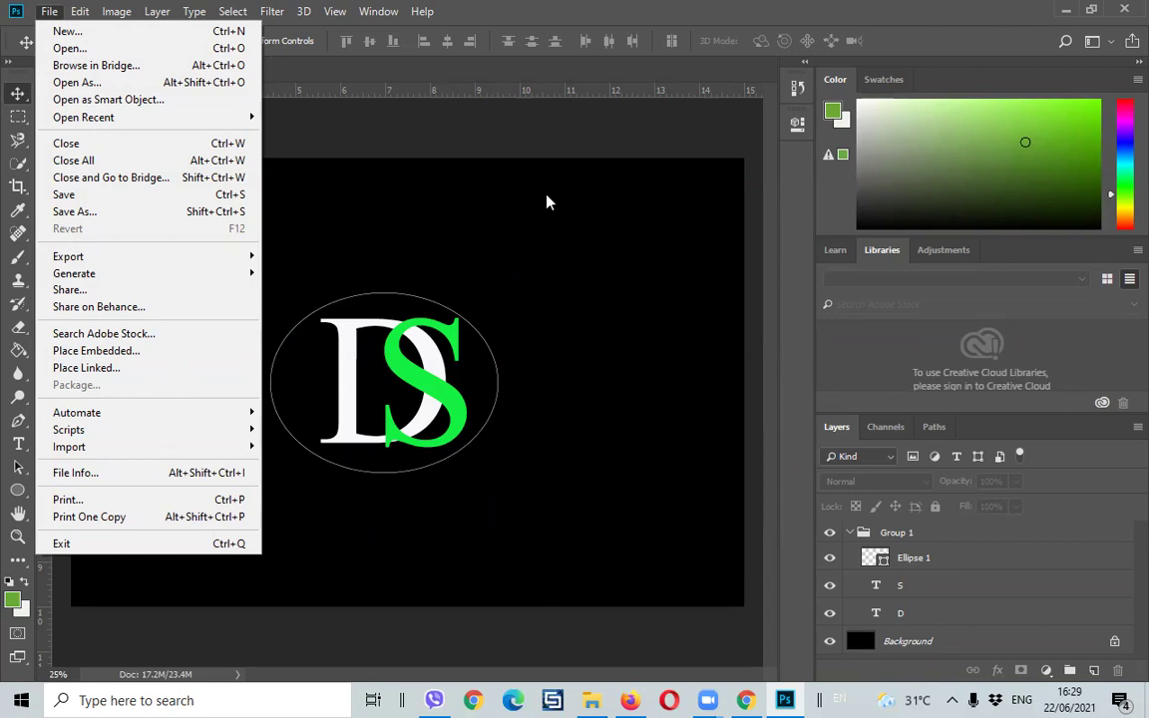
pyautogui.click(339, 125)
pyautogui.click(269, 11)
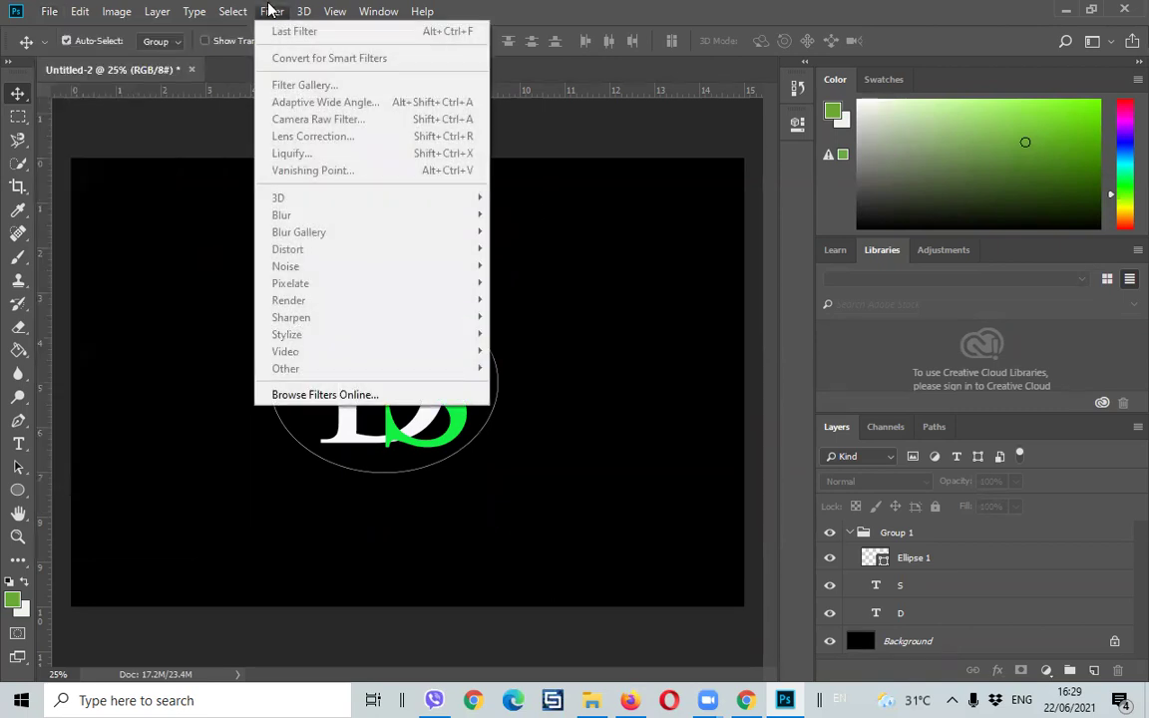
pyautogui.click(548, 251)
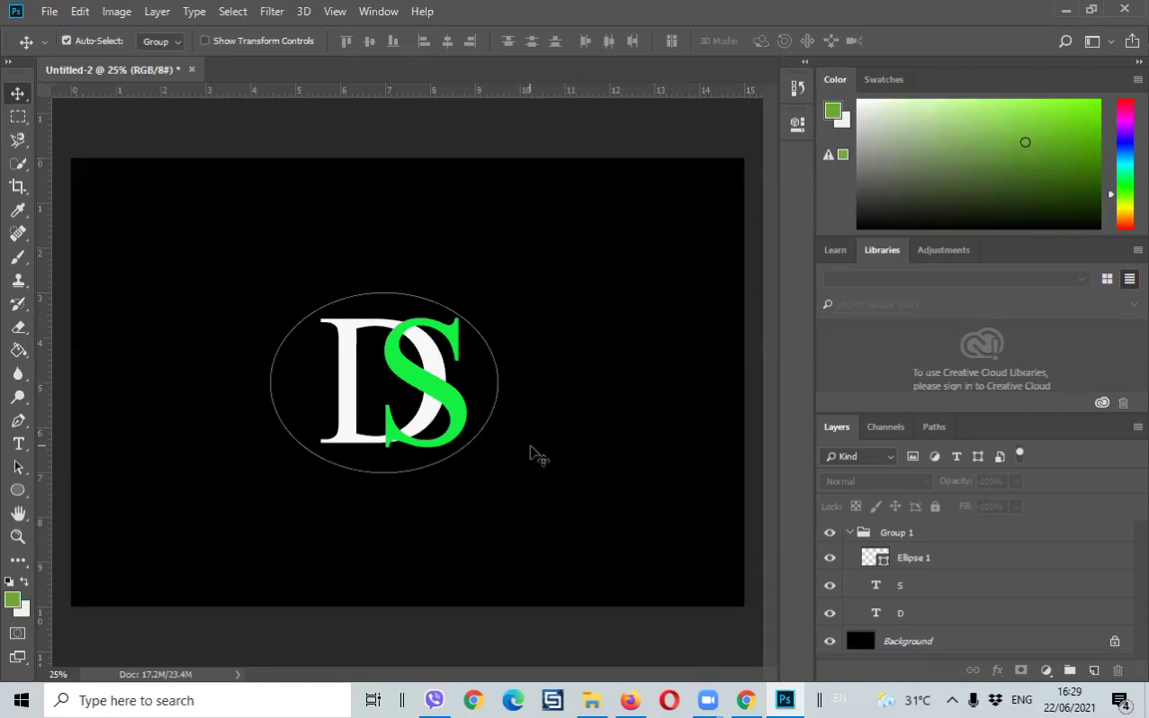
# - Open the DS logo tutorial from the YouTube results and skip ahead to about eight minutes
pyautogui.click(626, 698)
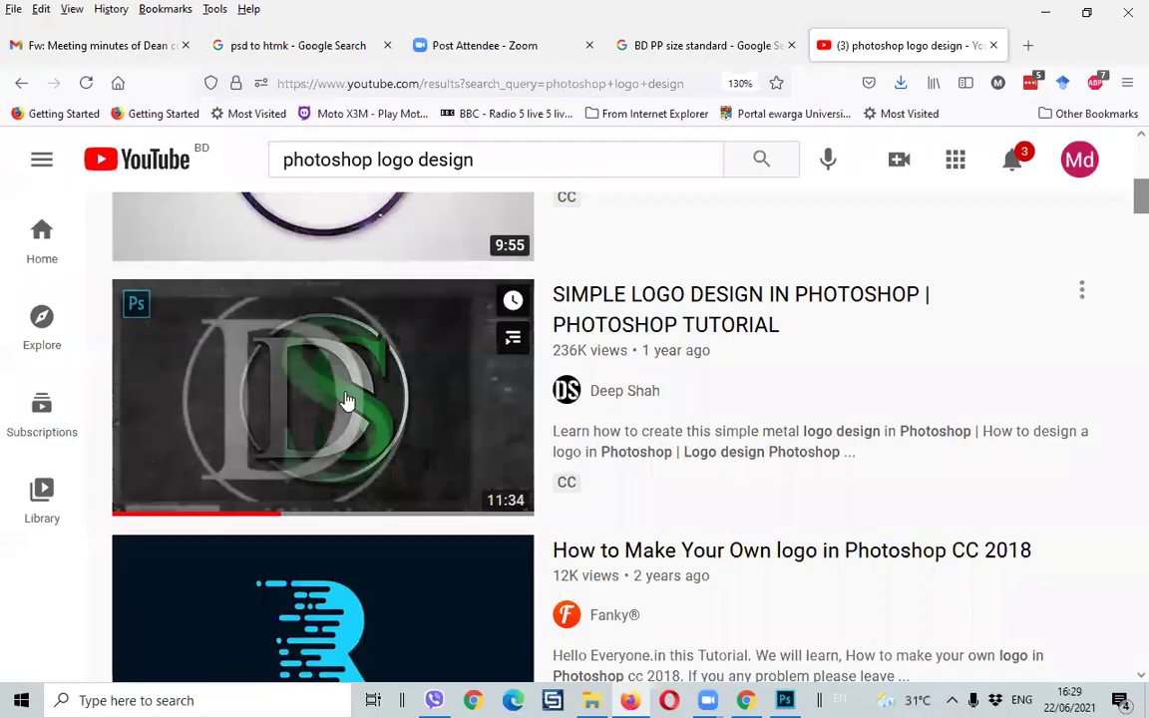
pyautogui.click(468, 403)
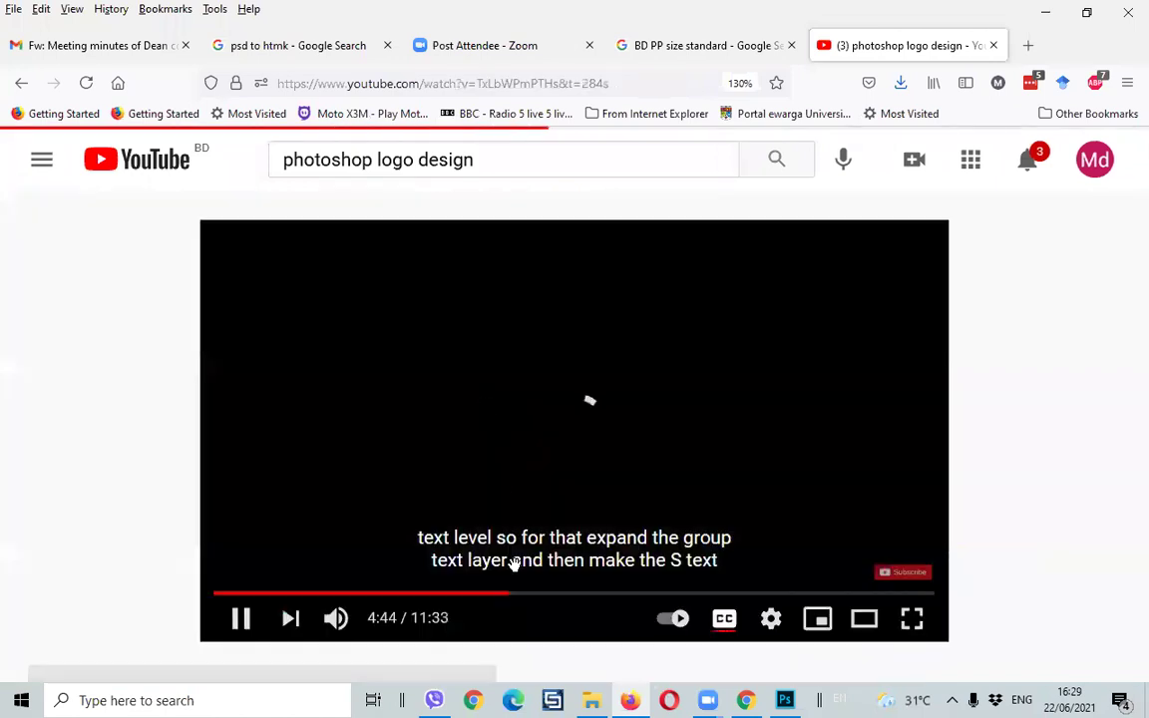
pyautogui.click(538, 596)
pyautogui.click(590, 595)
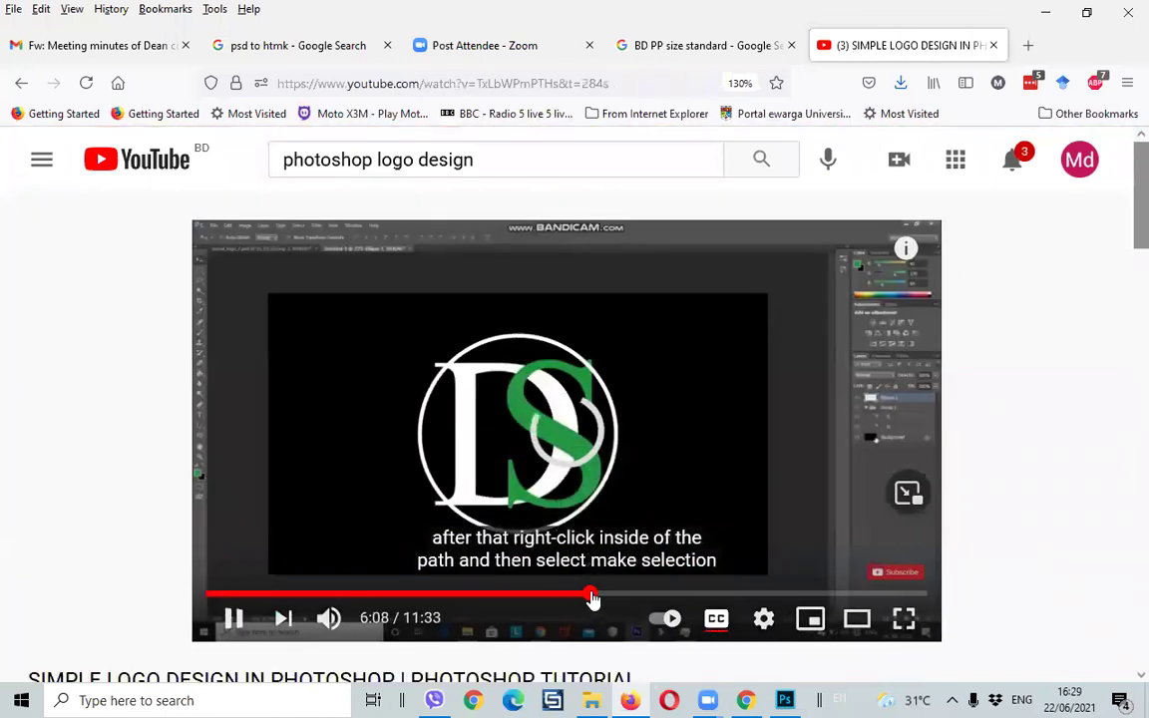
pyautogui.click(640, 596)
pyautogui.click(687, 596)
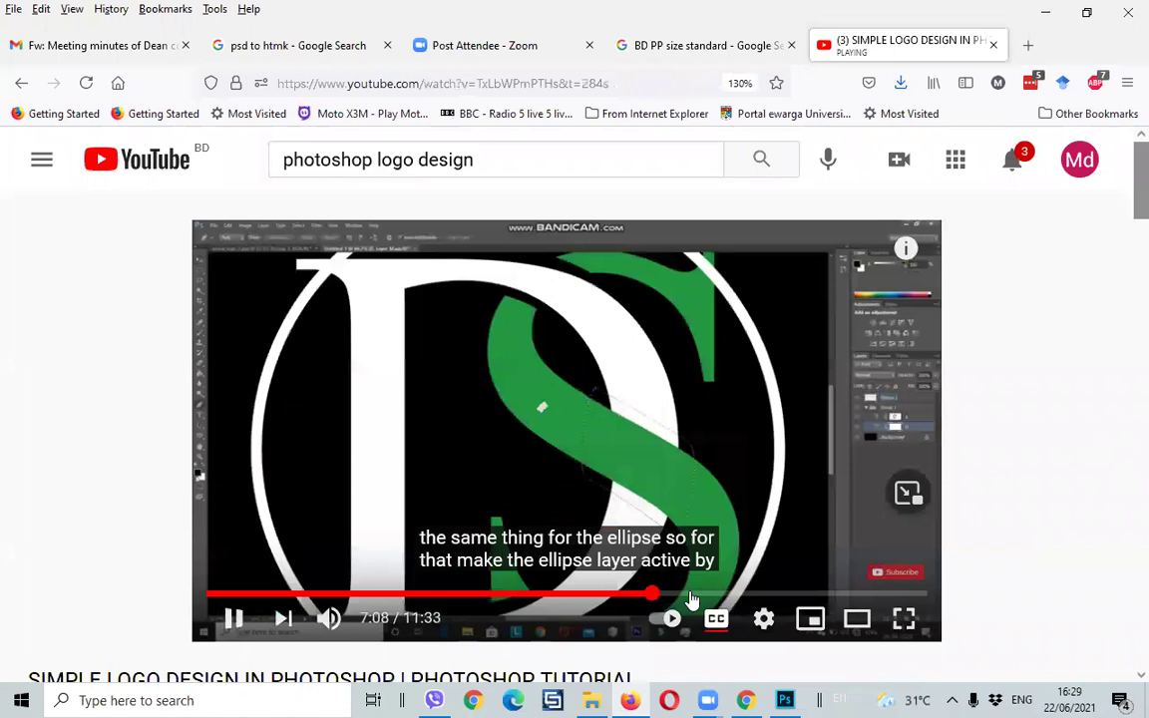
pyautogui.click(720, 595)
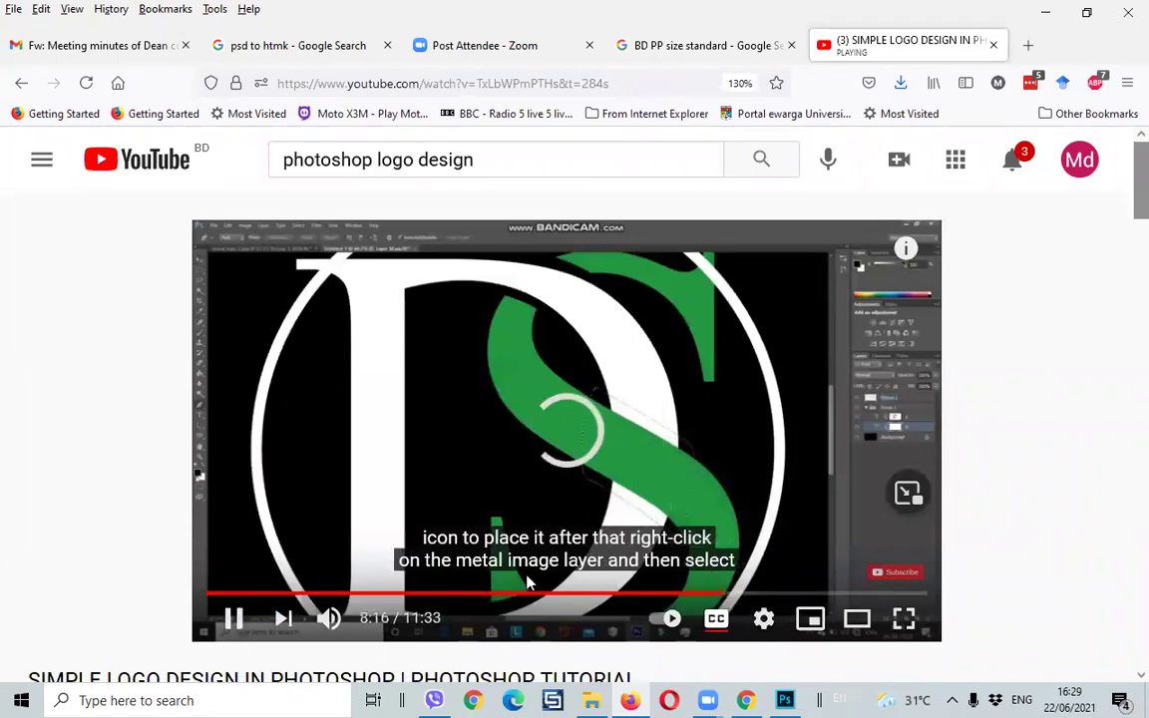
# - Scrub the tutorial to the final step, pause at 10:42, and minimize Firefox
pyautogui.click(573, 596)
pyautogui.click(616, 595)
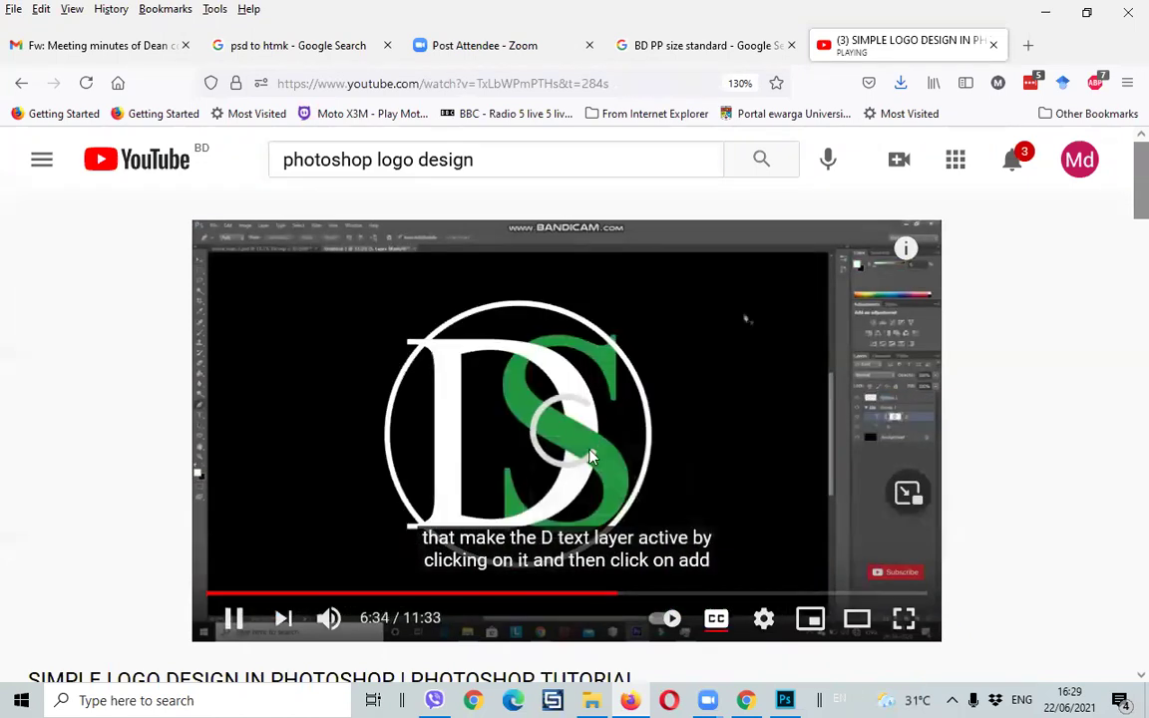
pyautogui.click(659, 595)
pyautogui.click(728, 595)
pyautogui.click(789, 595)
pyautogui.click(868, 595)
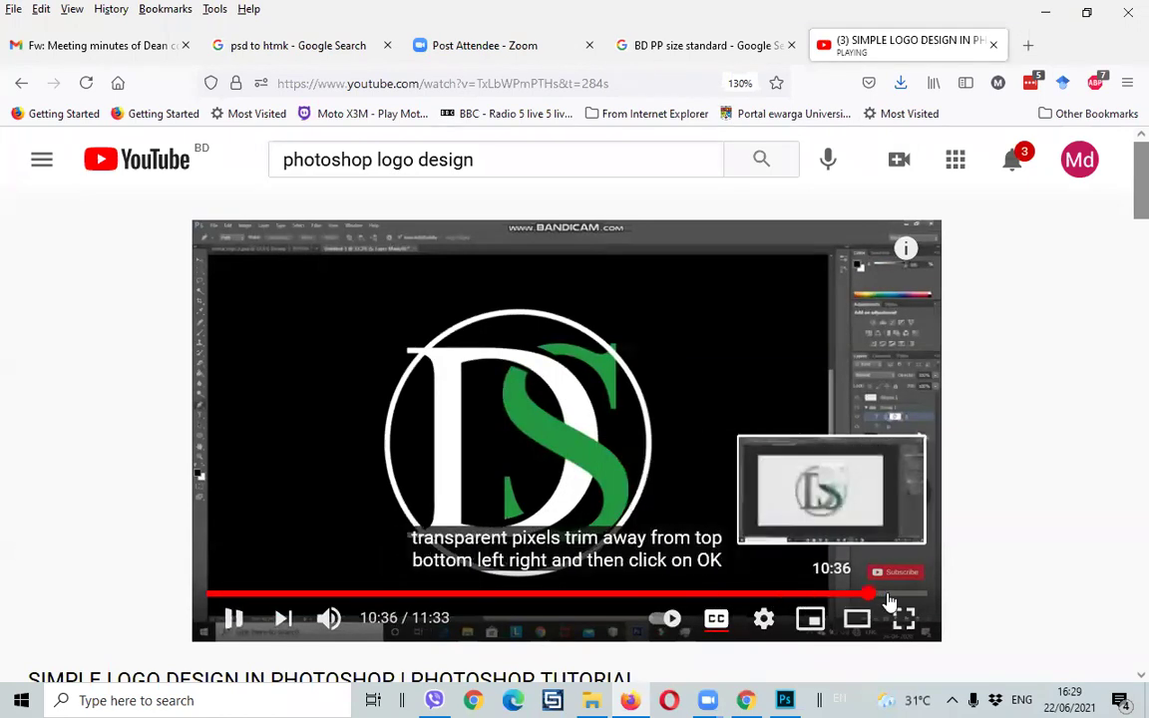
pyautogui.click(234, 617)
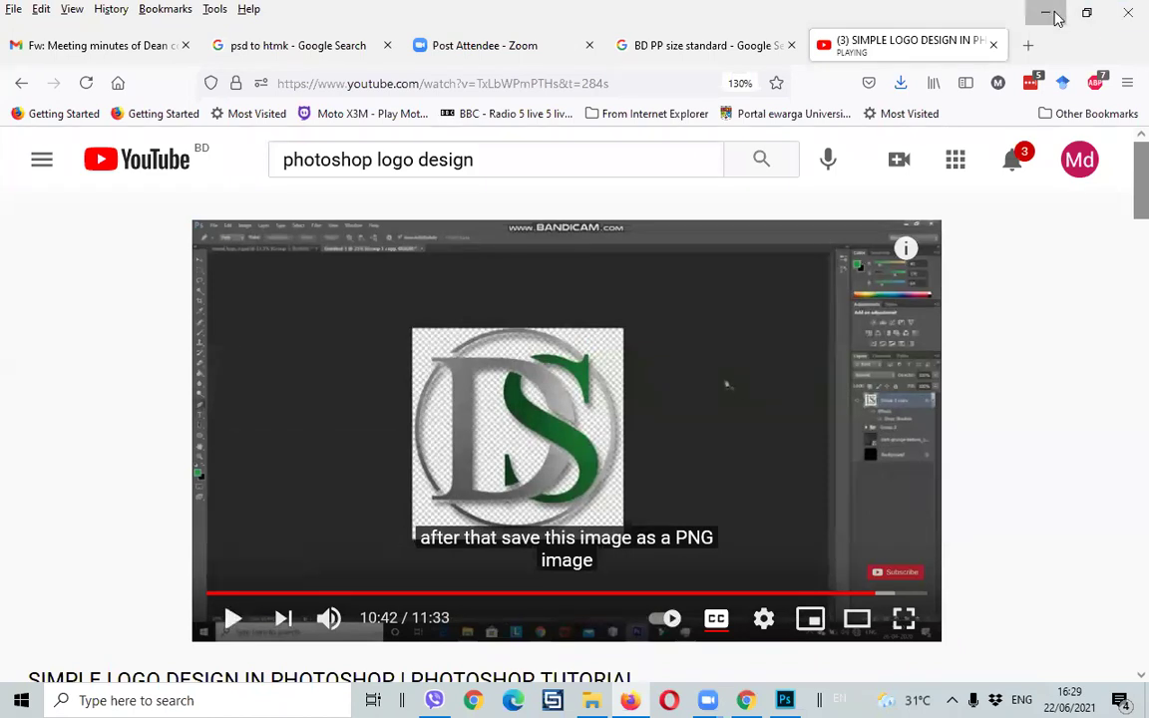
pyautogui.click(1046, 12)
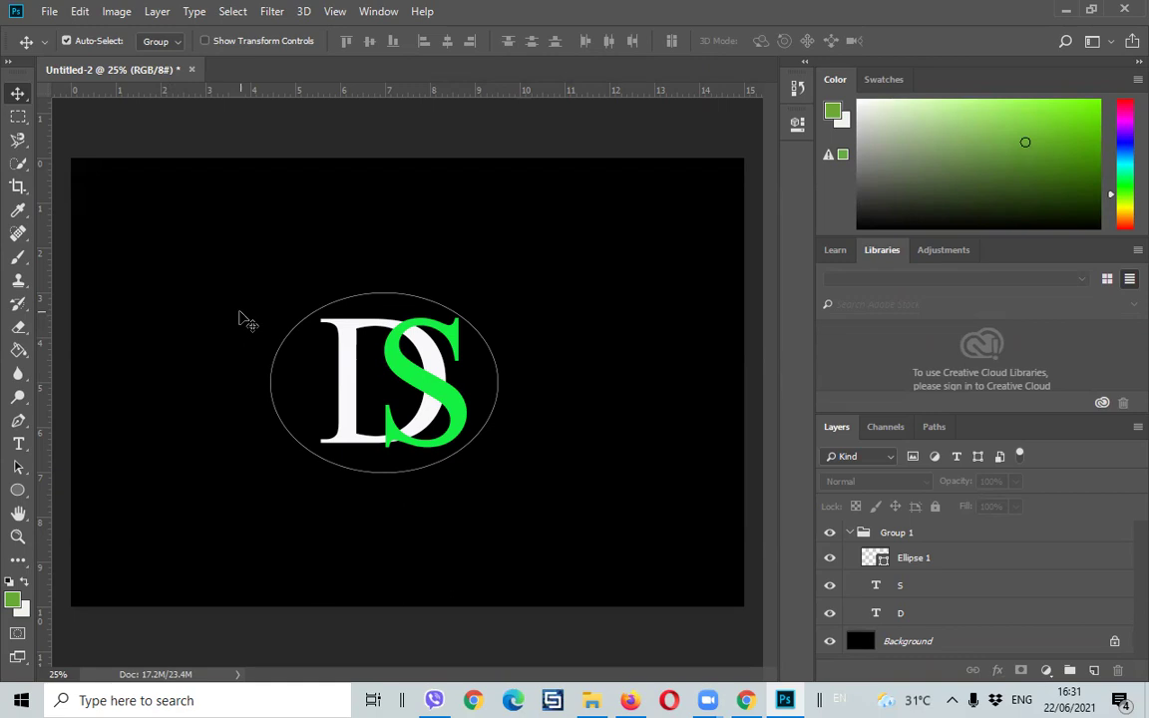
# - Bring up the Desktop file window, go to Dropbox and open the 450MHz paper folder
pyautogui.click(590, 700)
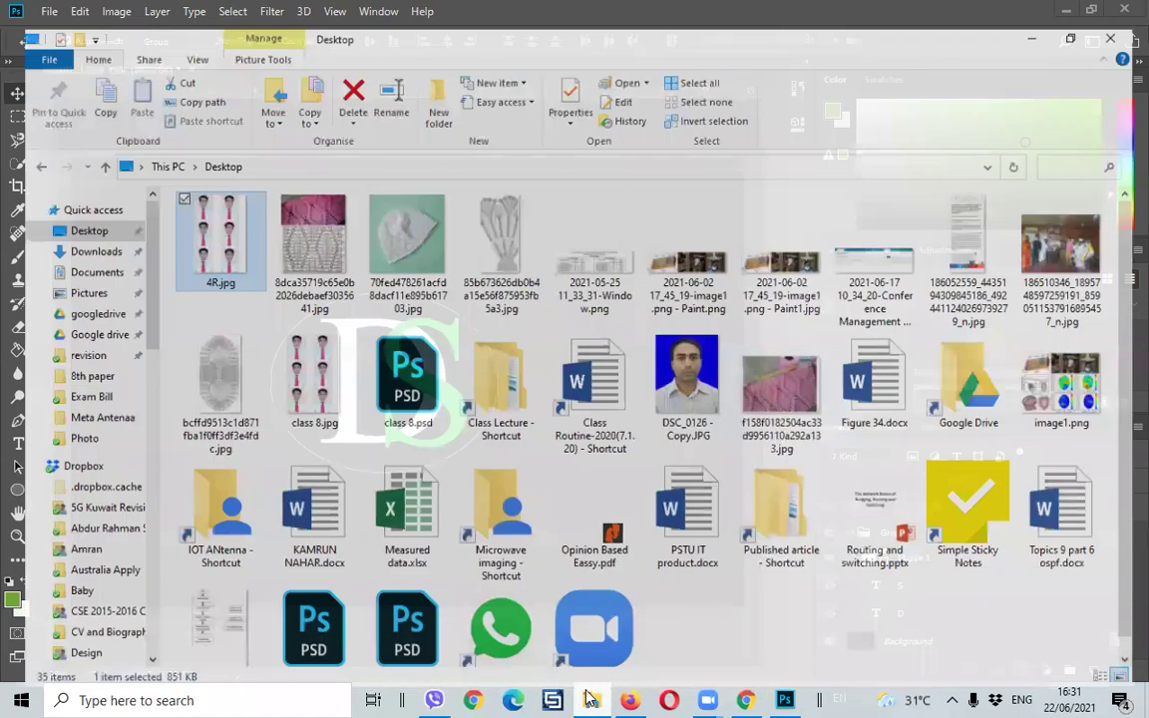
pyautogui.click(591, 700)
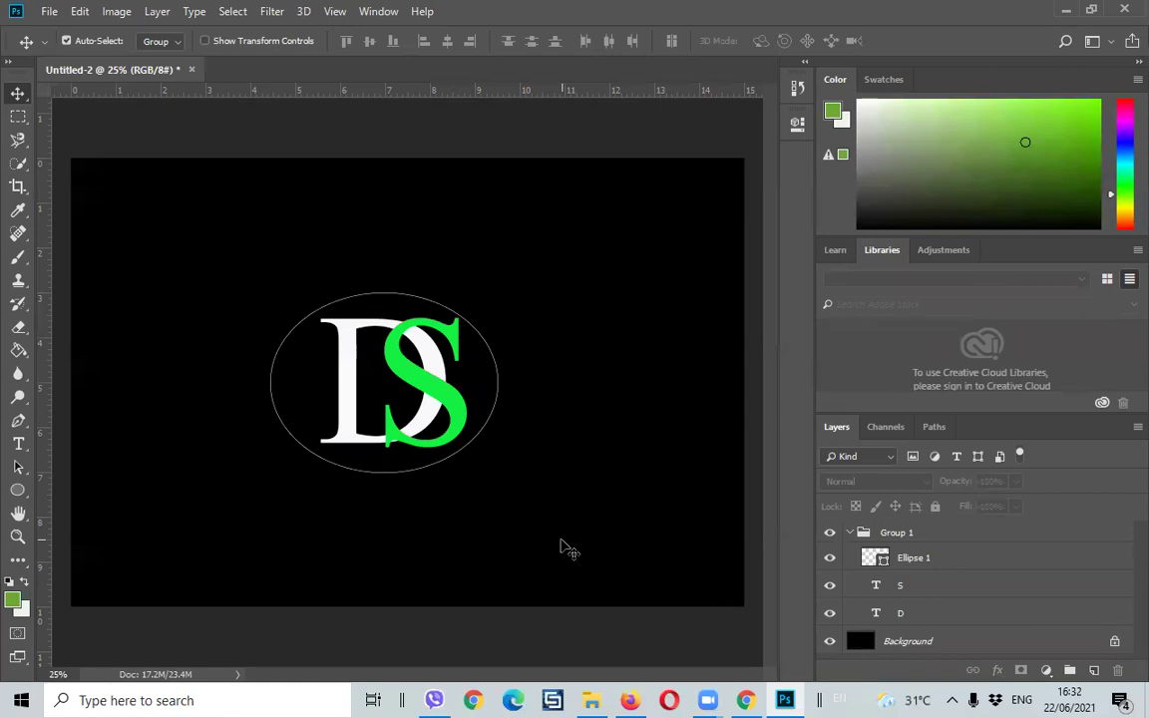
pyautogui.click(590, 700)
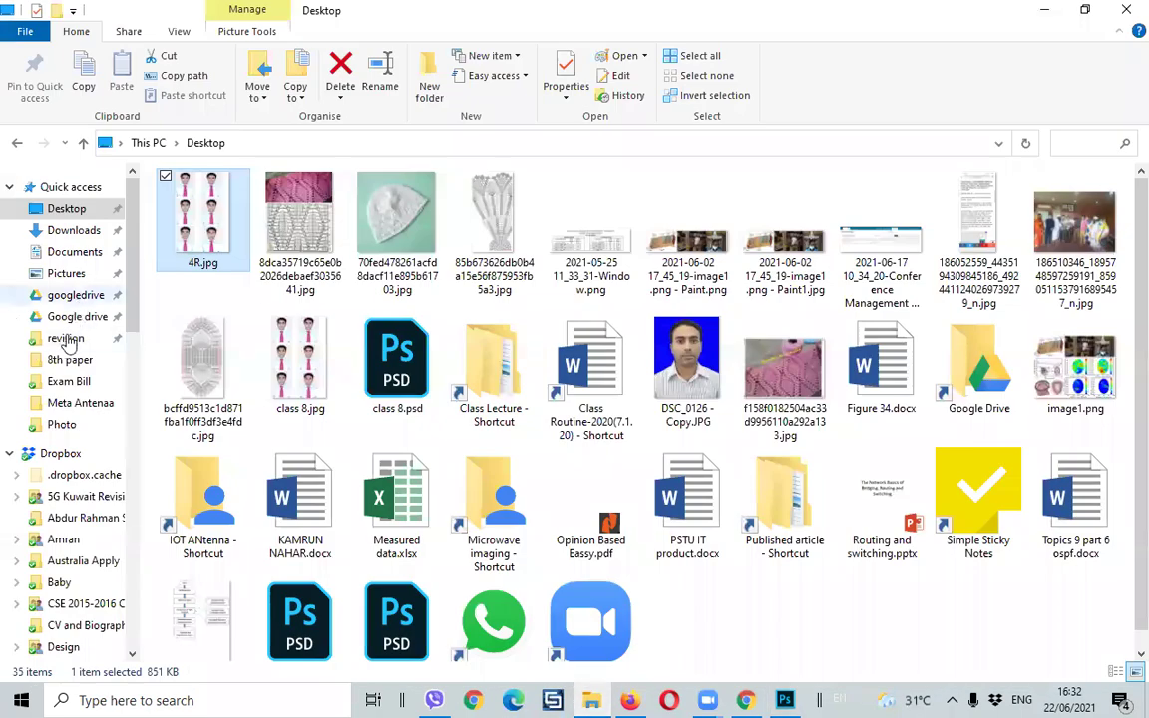
pyautogui.click(62, 454)
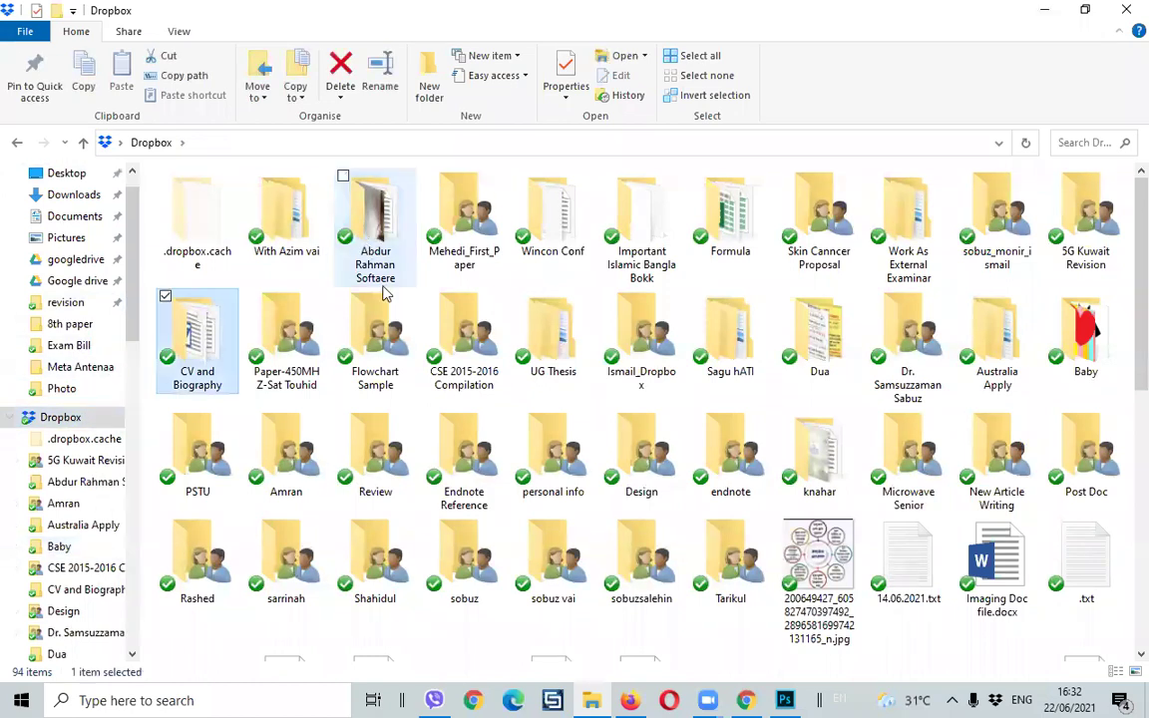
pyautogui.click(288, 361)
pyautogui.doubleClick(288, 361)
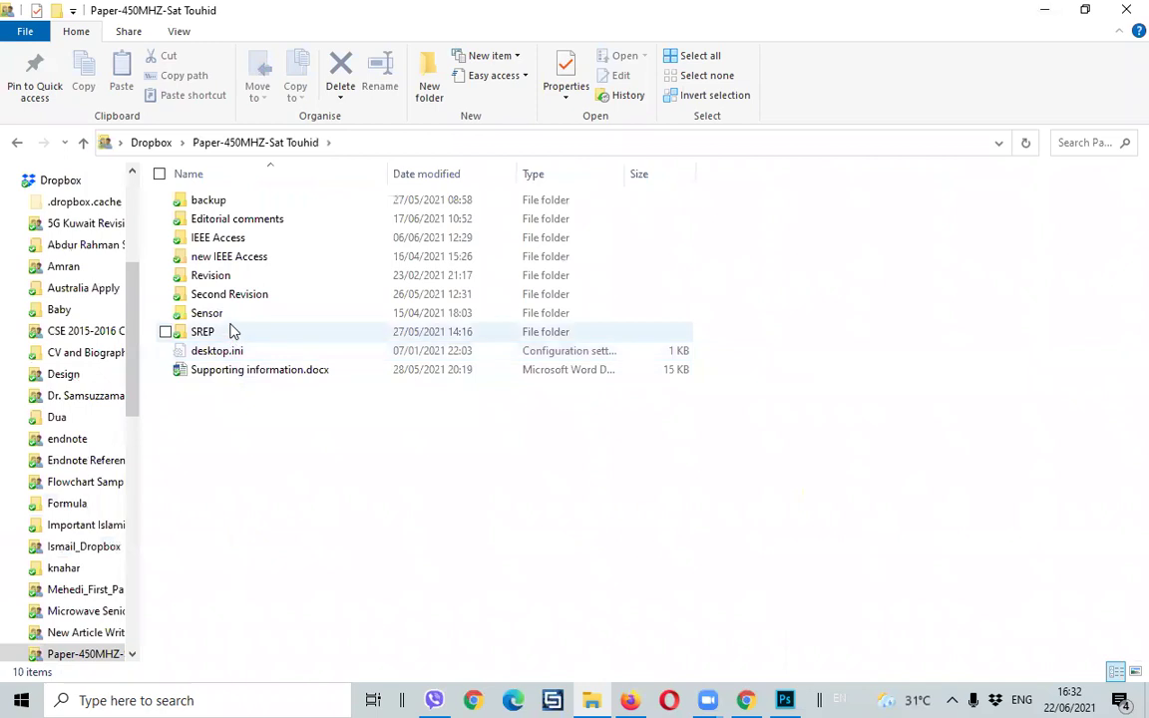
# - Return to Dropbox and open Job Requirement.docx via CSE 2015-2016 Compilation > Workshop 2021
pyautogui.click(150, 142)
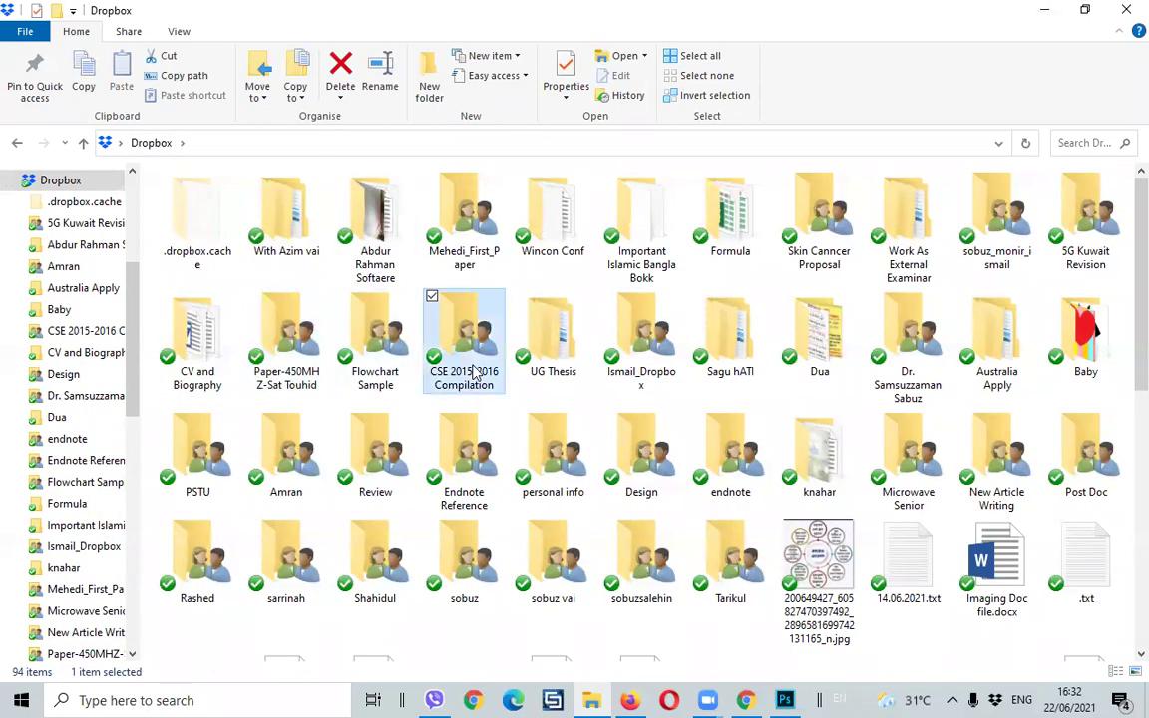
pyautogui.doubleClick(439, 334)
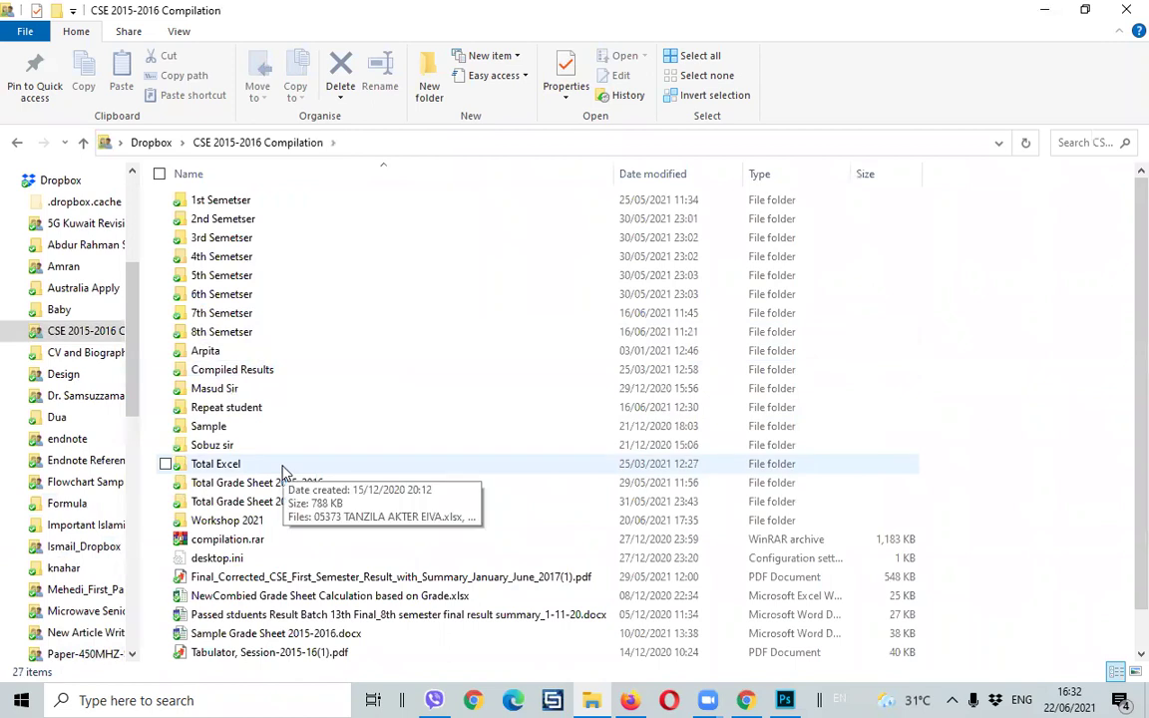
pyautogui.doubleClick(239, 522)
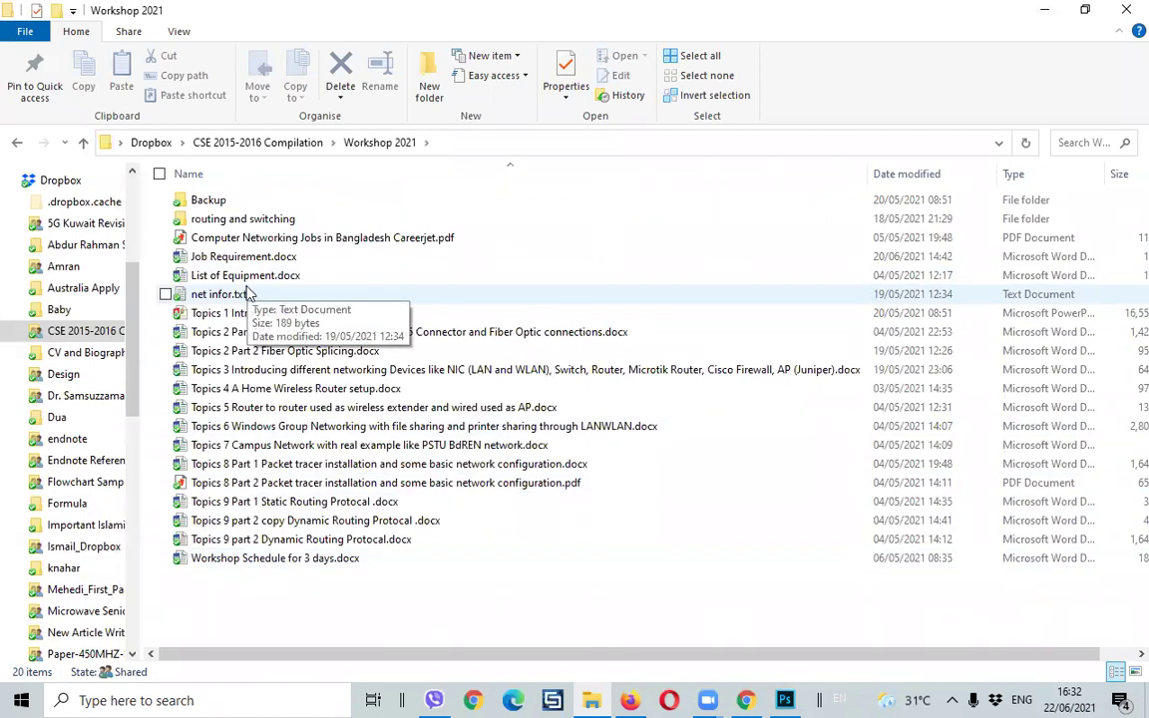
pyautogui.doubleClick(239, 257)
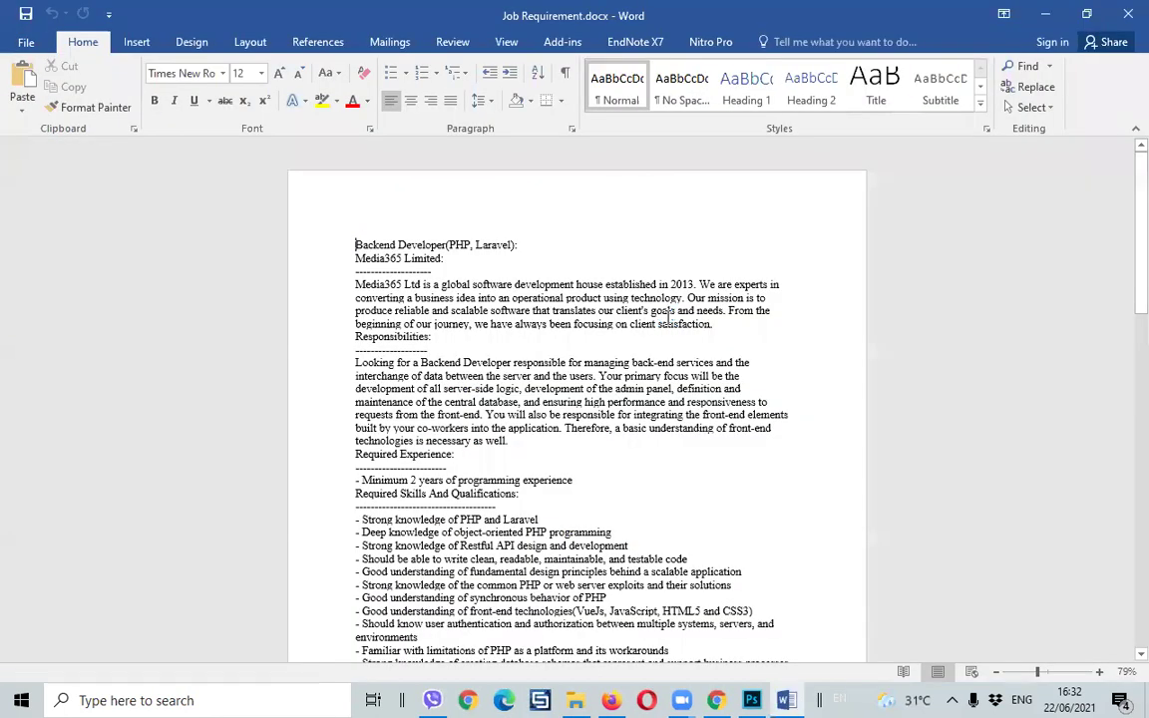
pyautogui.scroll(5, 494, 331)
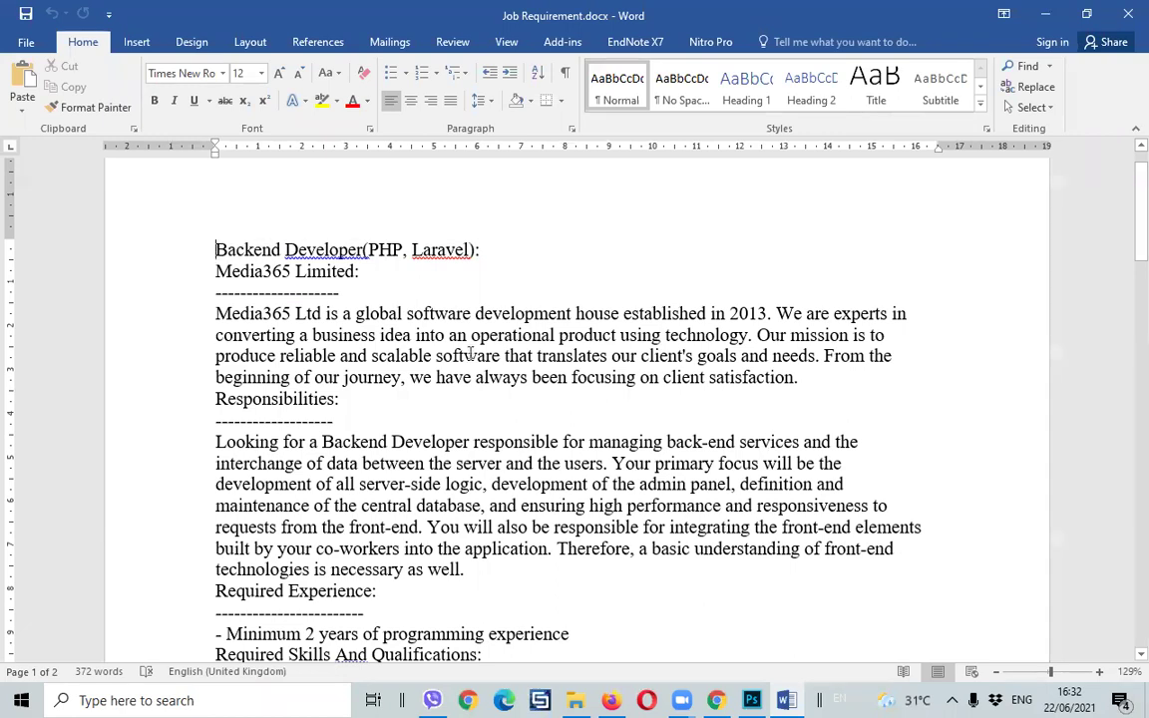
pyautogui.scroll(-3, 461, 458)
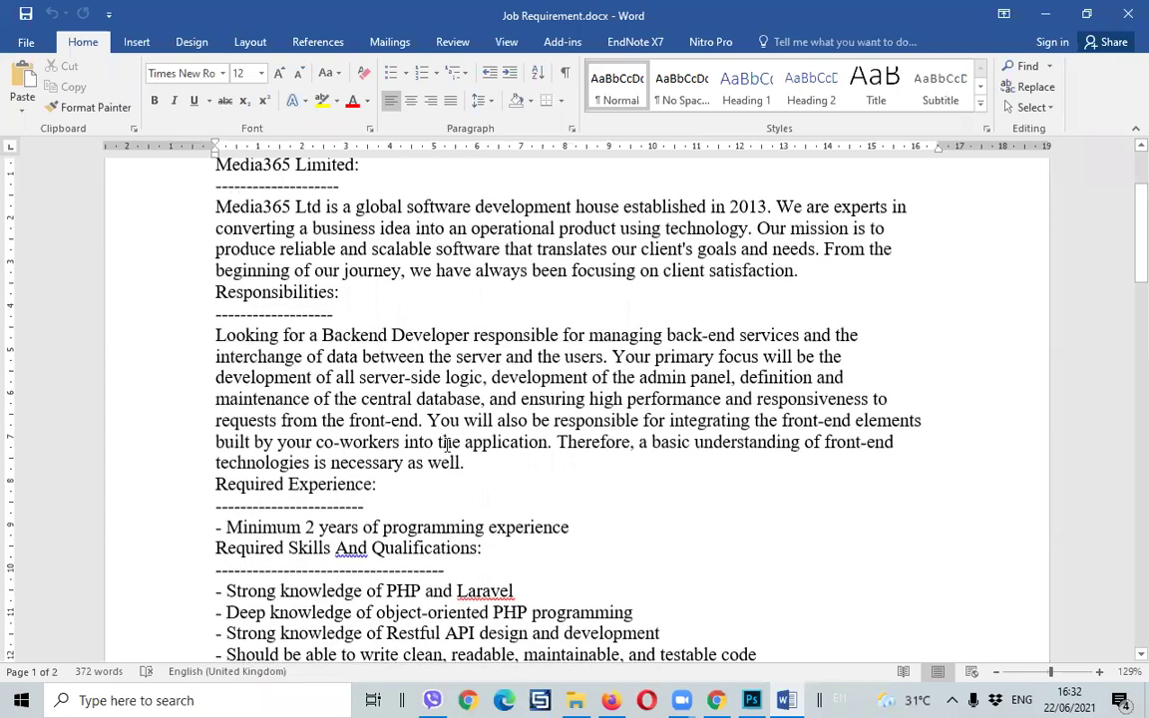
pyautogui.scroll(-2, 448, 449)
pyautogui.scroll(-1, 447, 445)
pyautogui.scroll(3, 445, 448)
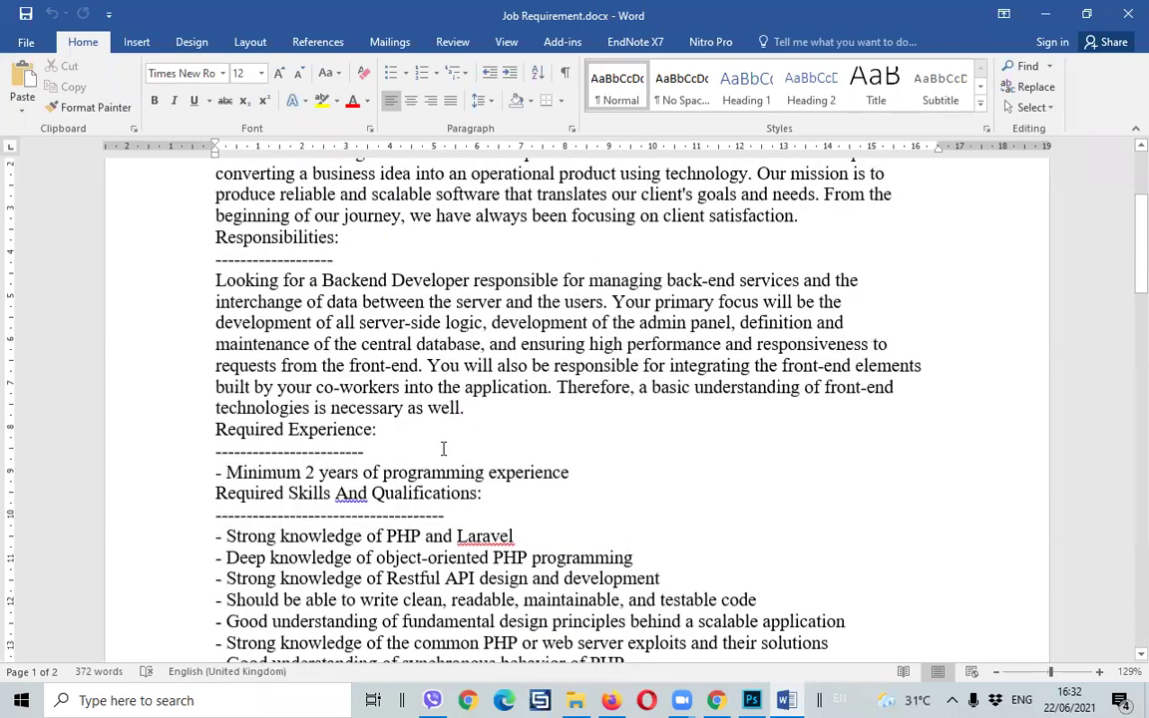
pyautogui.scroll(3, 443, 449)
pyautogui.scroll(2, 444, 448)
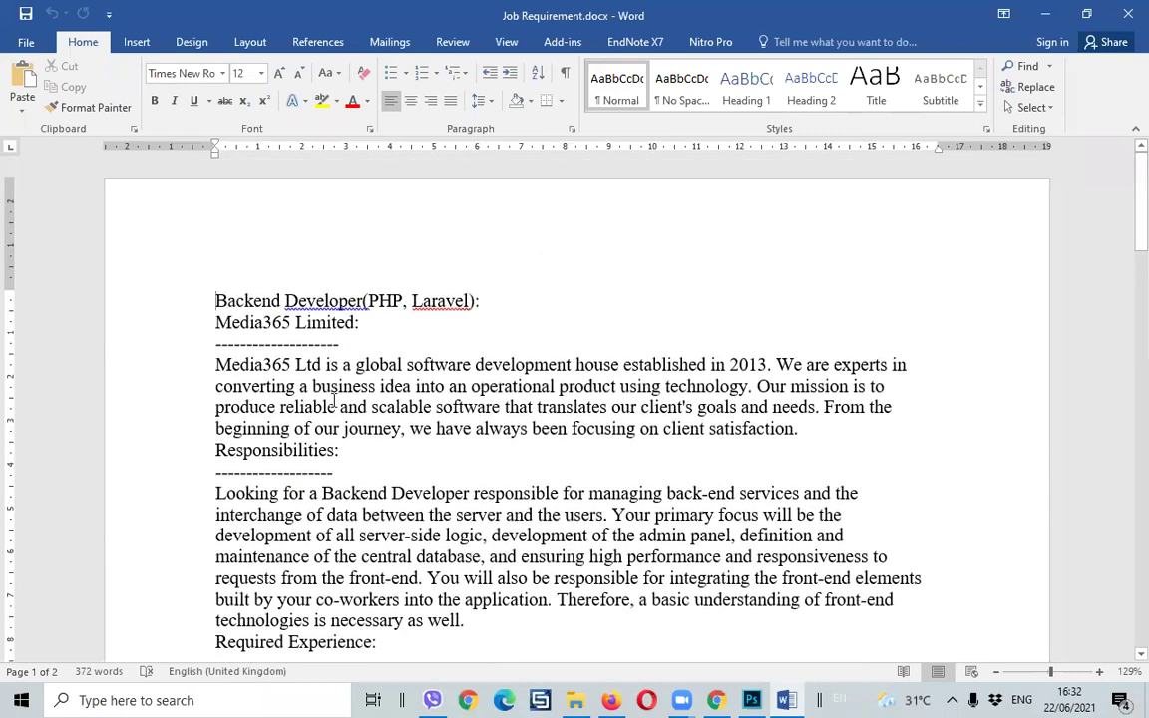
pyautogui.click(118, 298)
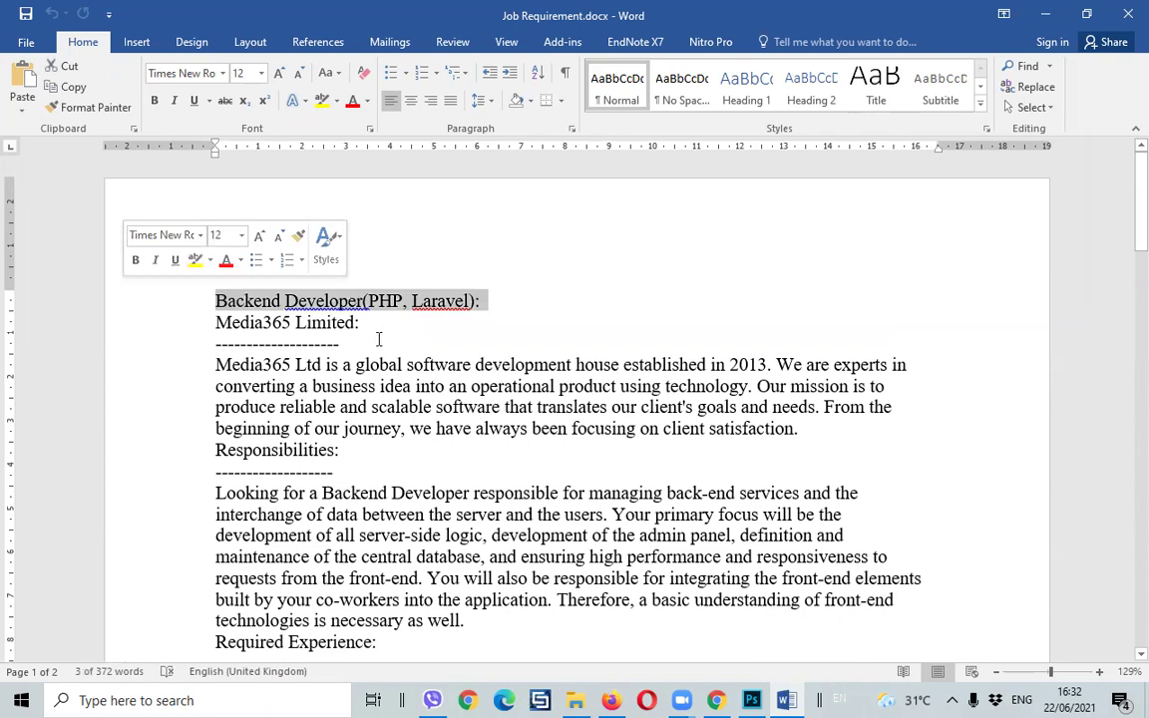
pyautogui.click(367, 301)
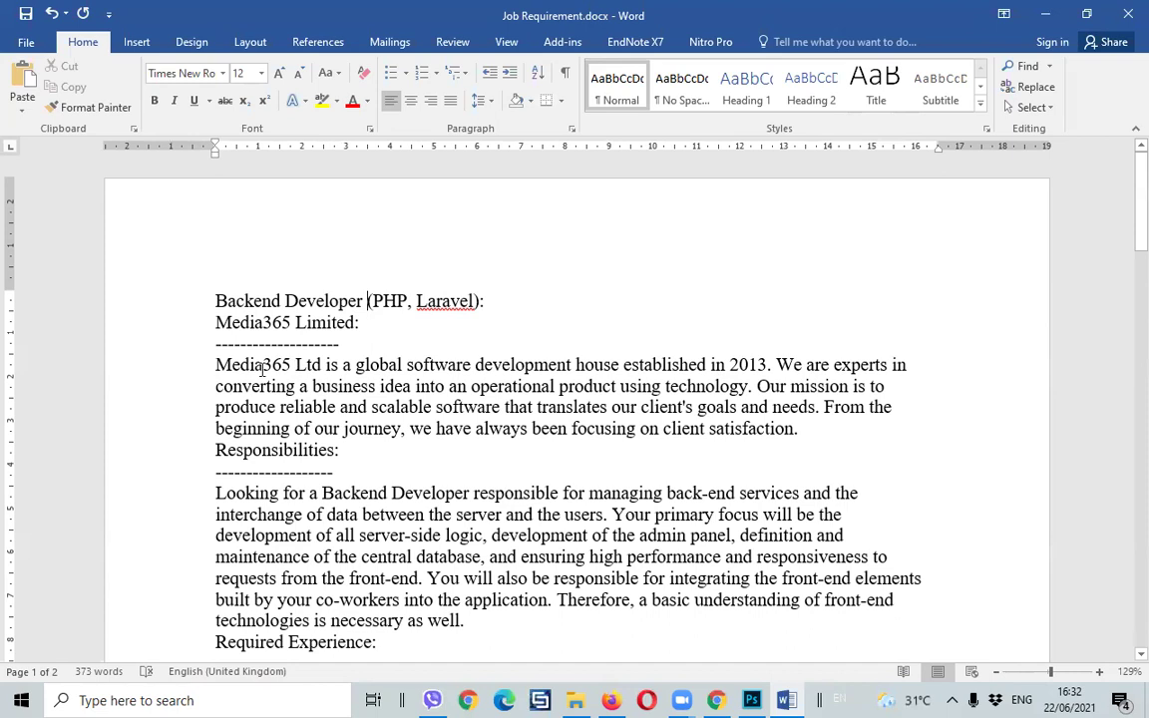
pyautogui.press('Down')
pyautogui.hotkey('shift', 'Home')
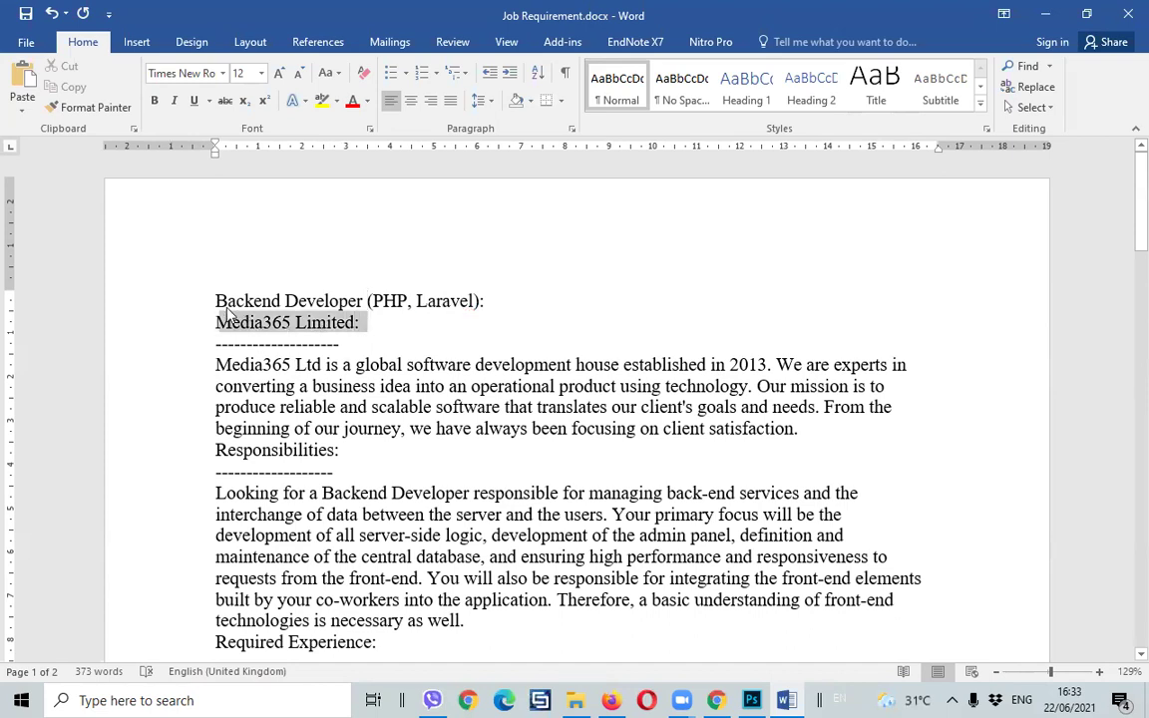
pyautogui.hotkey('shift', 'Up')
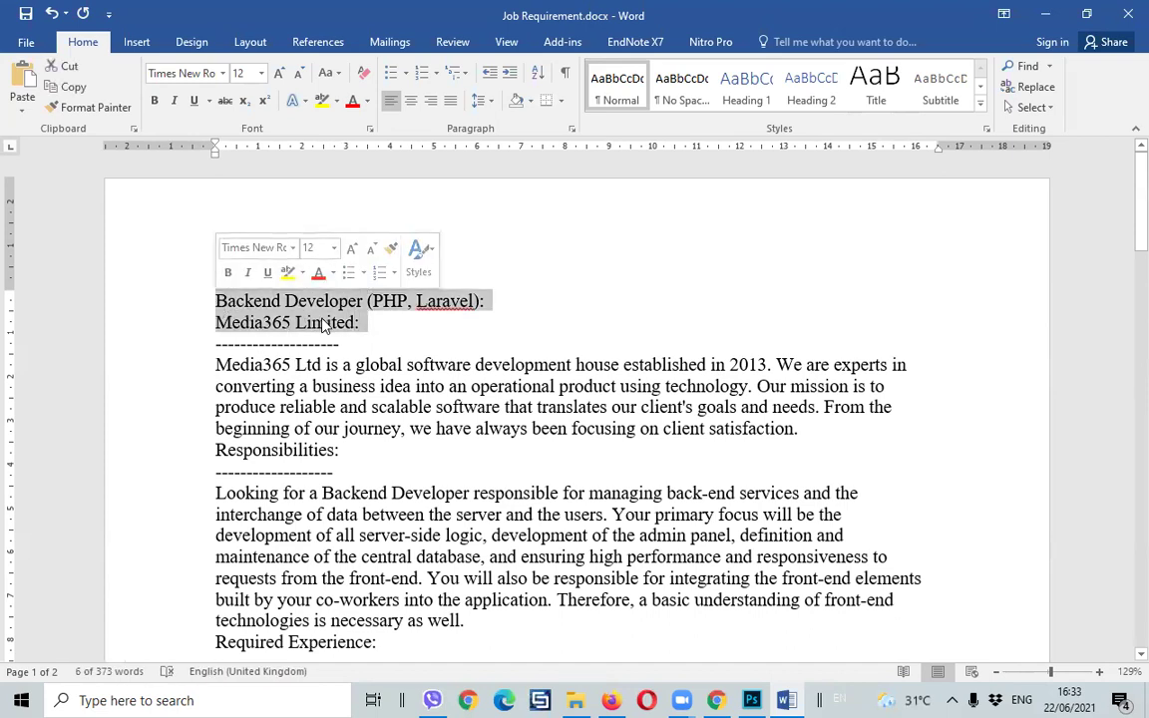
pyautogui.scroll(-2, 428, 281)
pyautogui.scroll(-1, 429, 281)
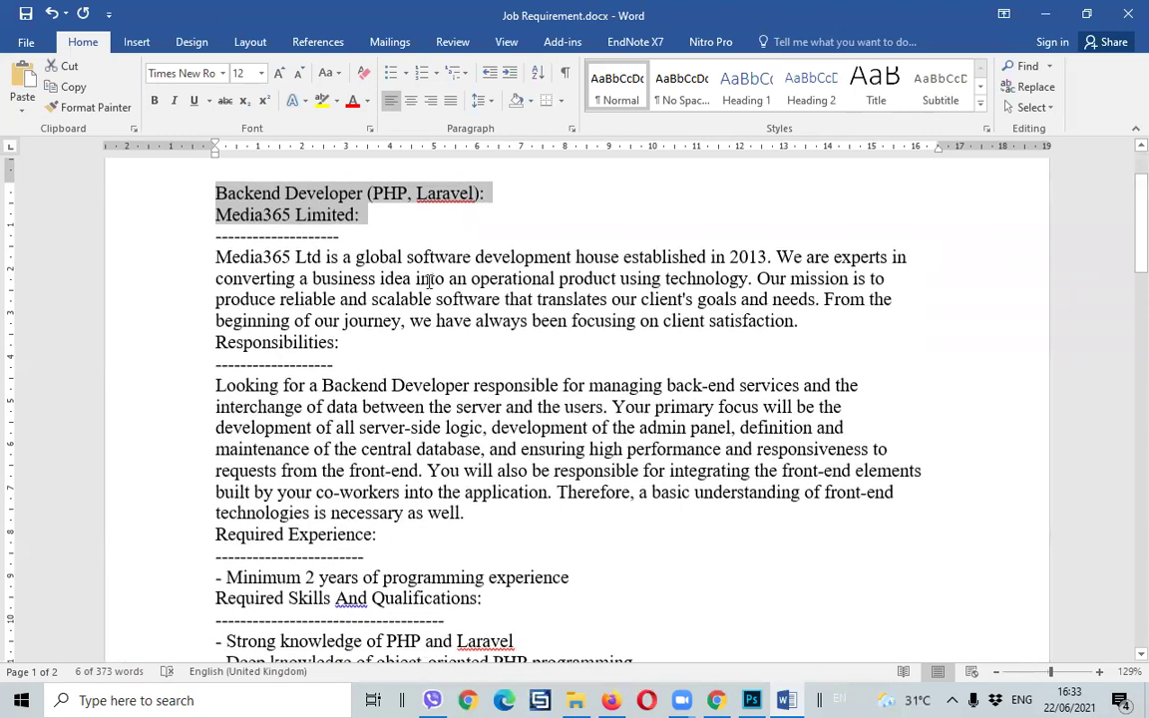
pyautogui.scroll(-1, 319, 467)
pyautogui.scroll(-2, 319, 466)
pyautogui.scroll(-1, 373, 571)
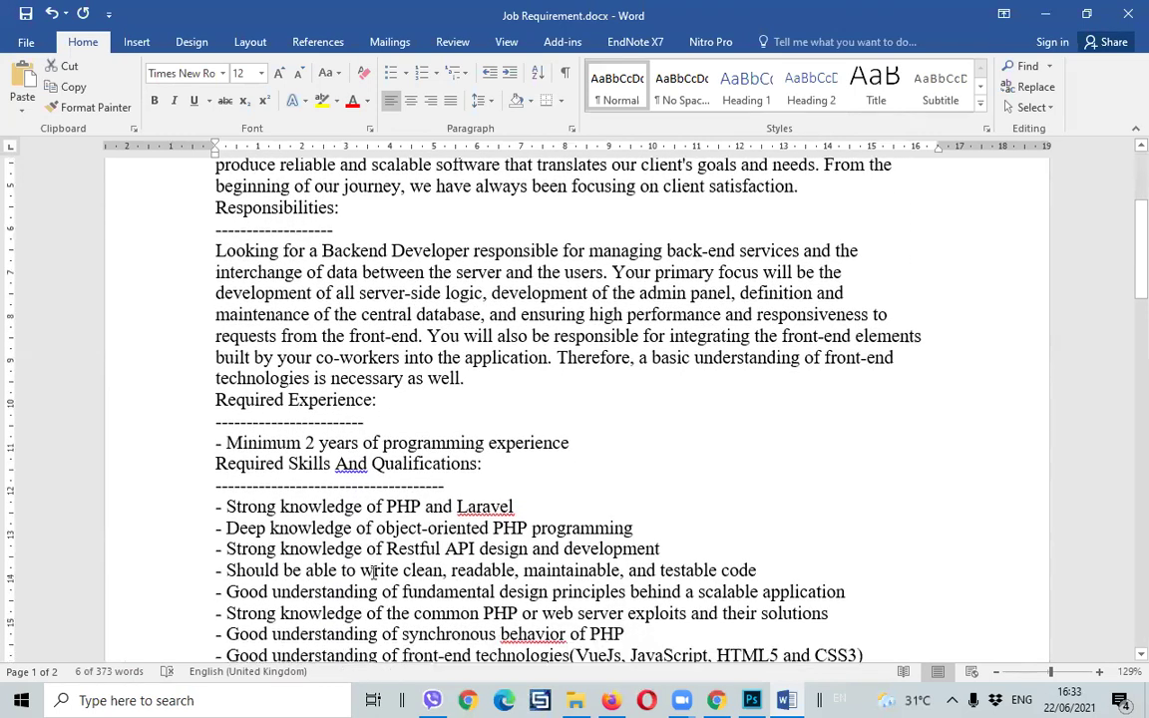
pyautogui.scroll(-2, 374, 570)
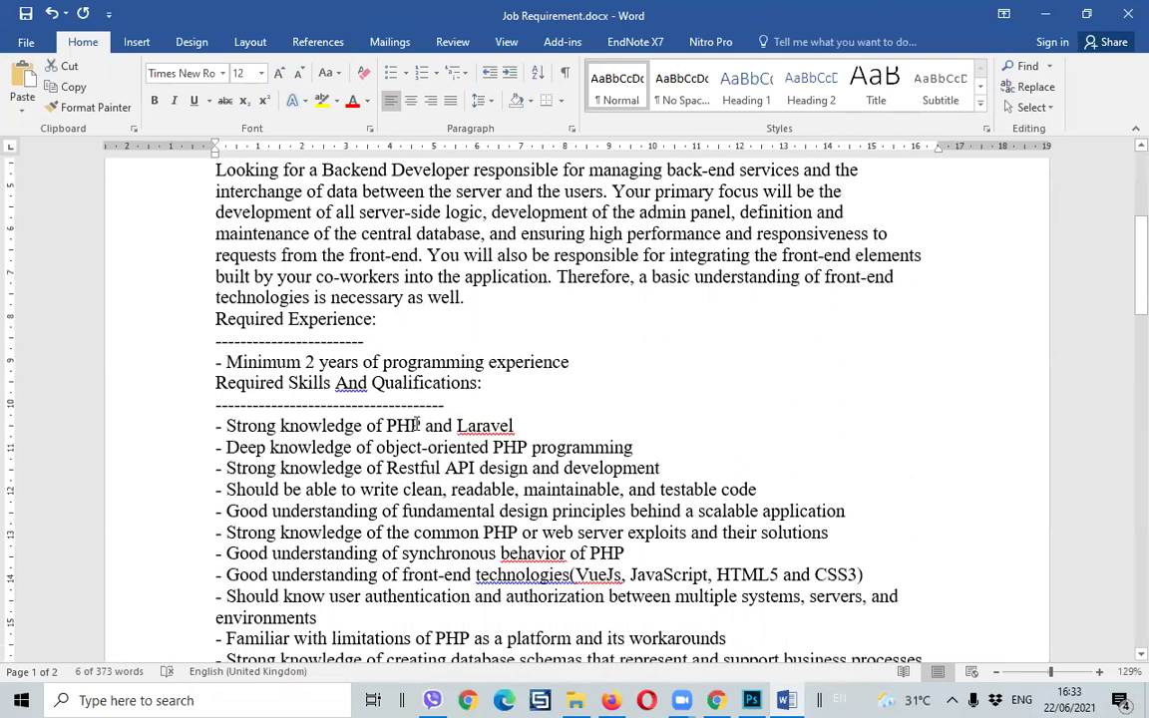
pyautogui.moveTo(421, 429); pyautogui.dragTo(388, 426)
pyautogui.click(443, 426)
pyautogui.press('Right')
pyautogui.press('Right')
pyautogui.press('Right')
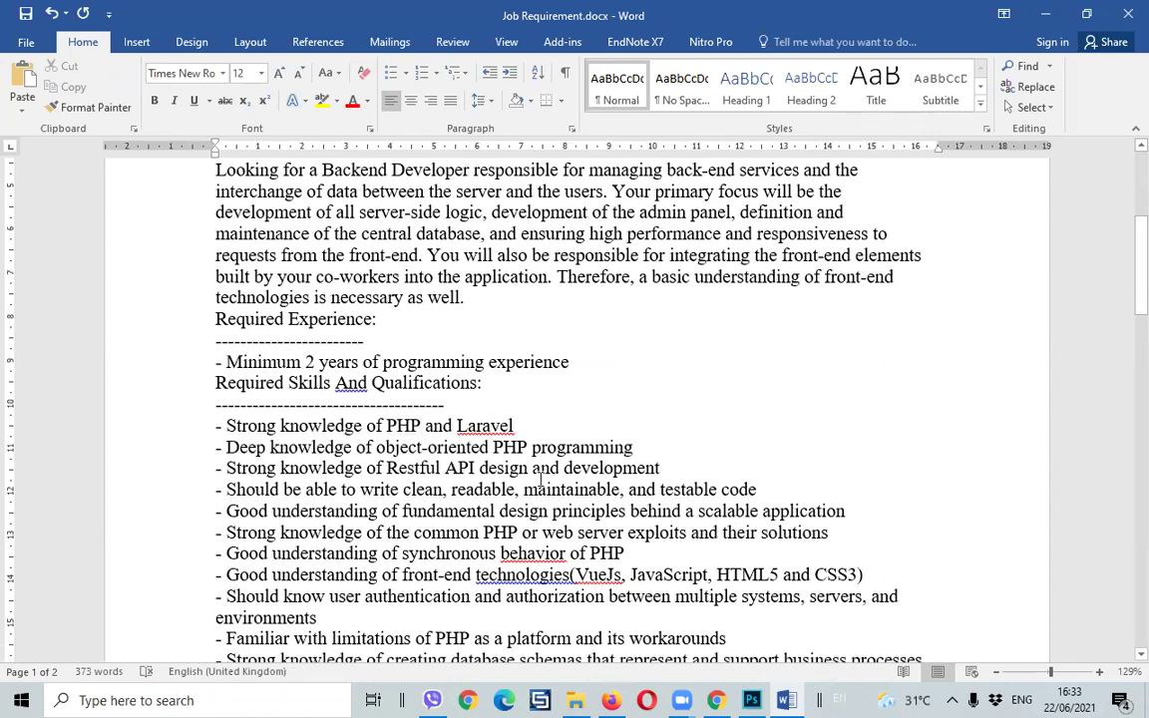
pyautogui.scroll(-1, 441, 426)
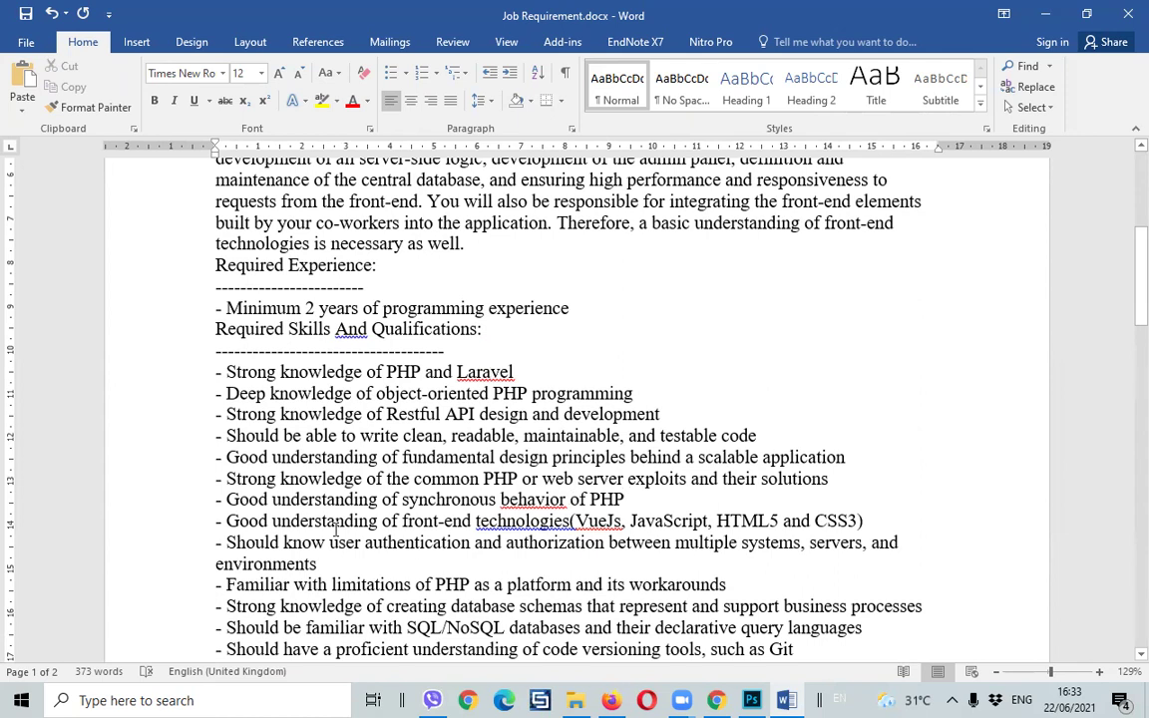
pyautogui.moveTo(228, 523); pyautogui.dragTo(571, 525)
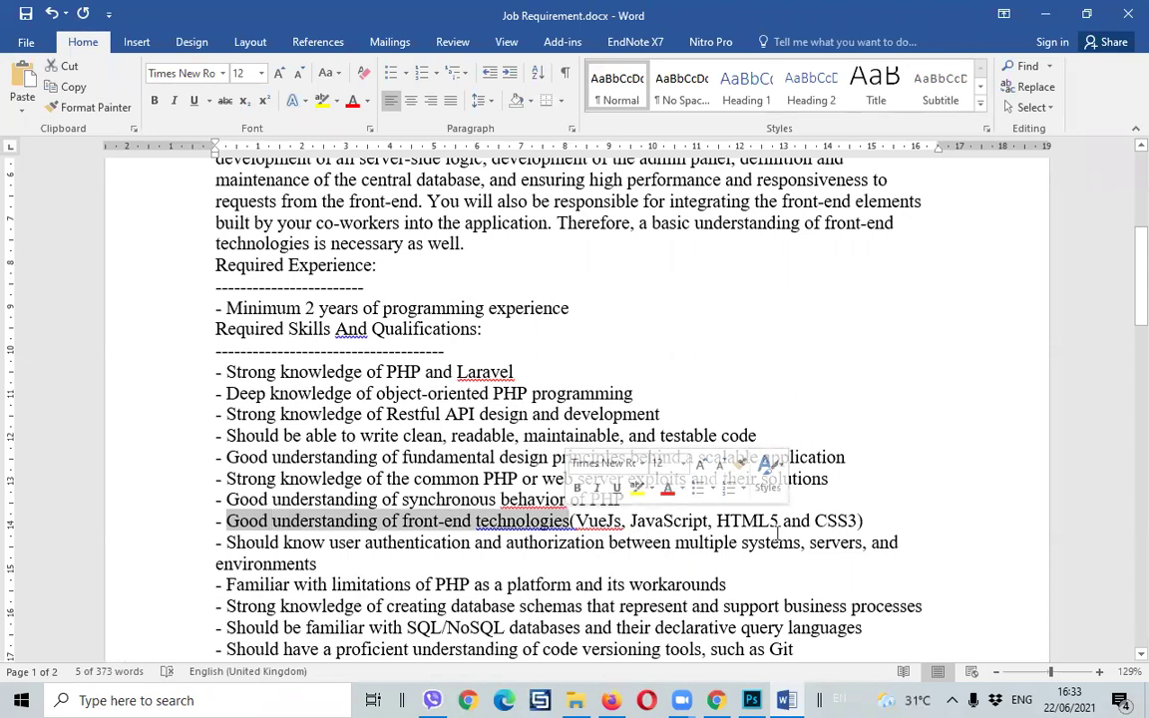
pyautogui.click(892, 530)
pyautogui.moveTo(779, 529); pyautogui.dragTo(576, 509)
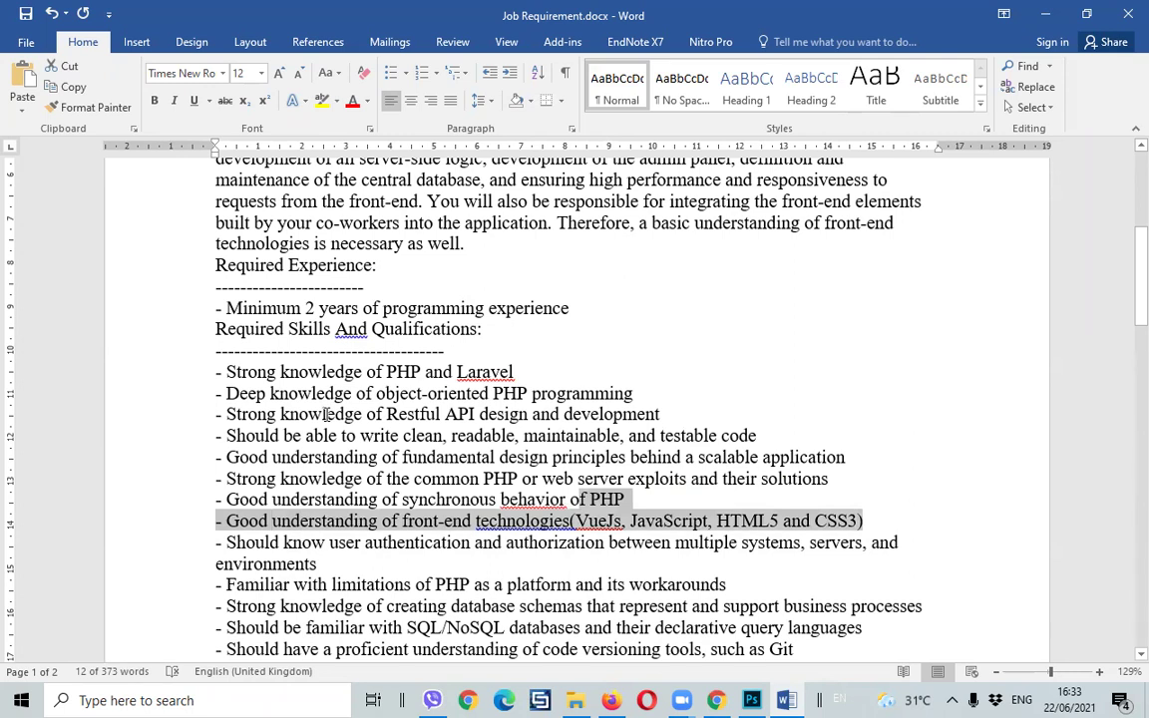
pyautogui.click(626, 498)
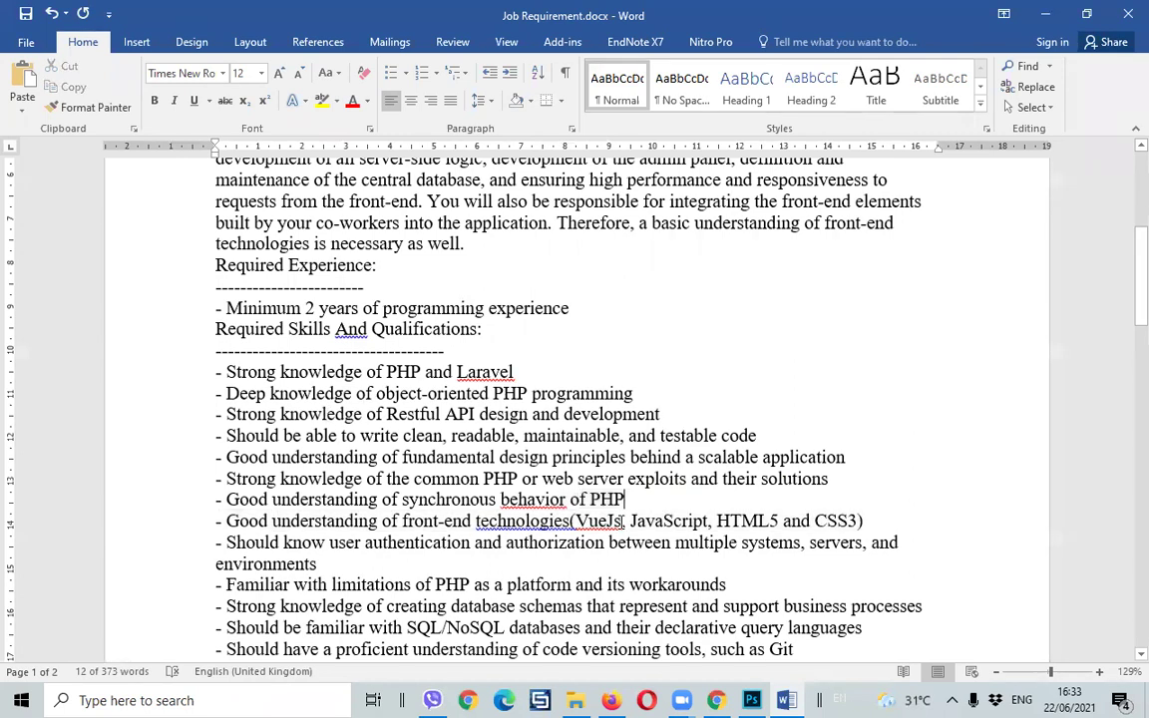
pyautogui.moveTo(574, 519); pyautogui.dragTo(856, 518)
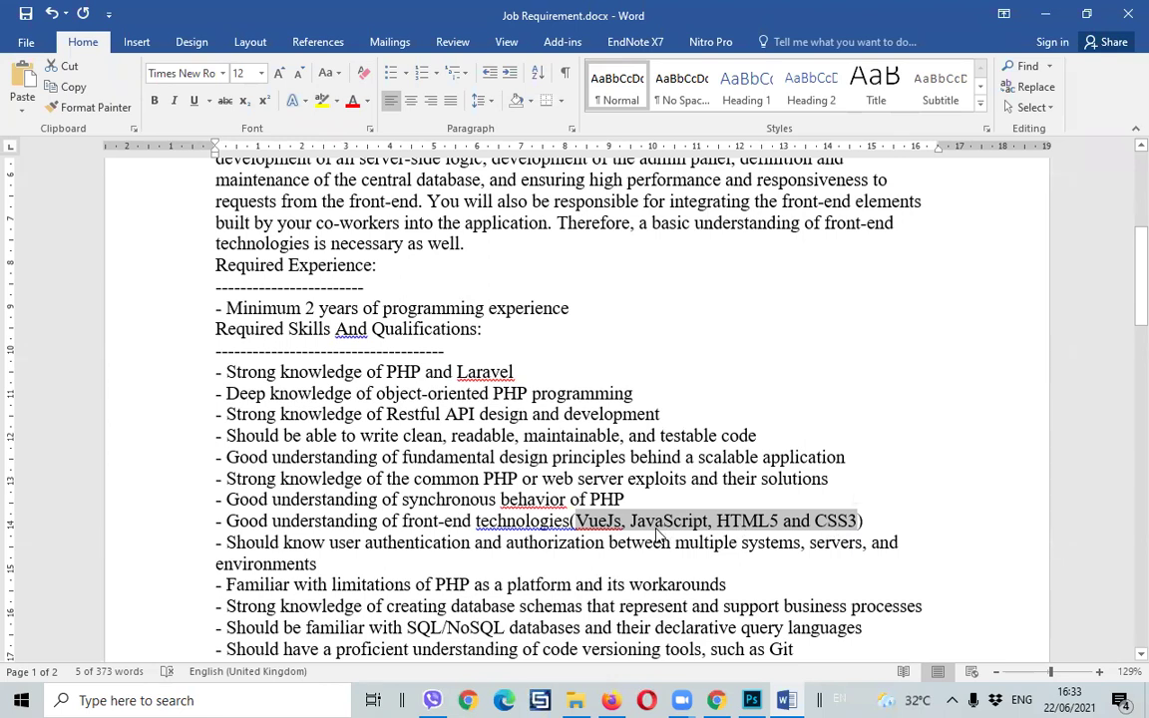
pyautogui.scroll(-1, 667, 555)
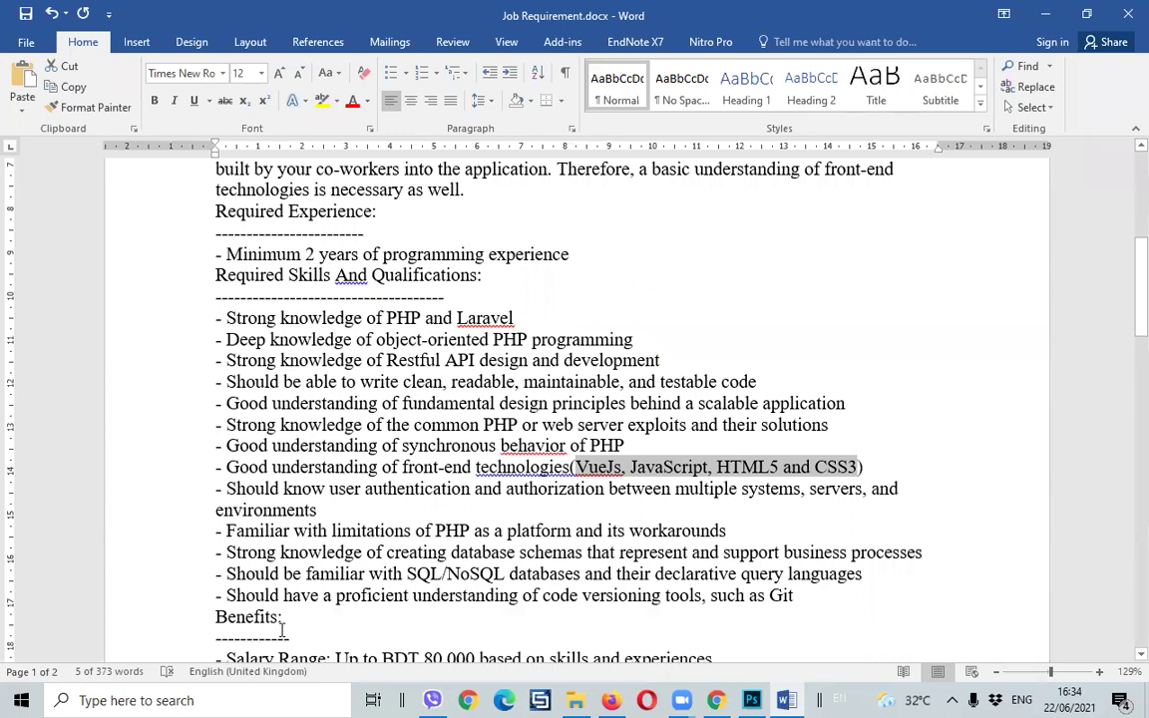
pyautogui.moveTo(228, 595); pyautogui.dragTo(808, 596)
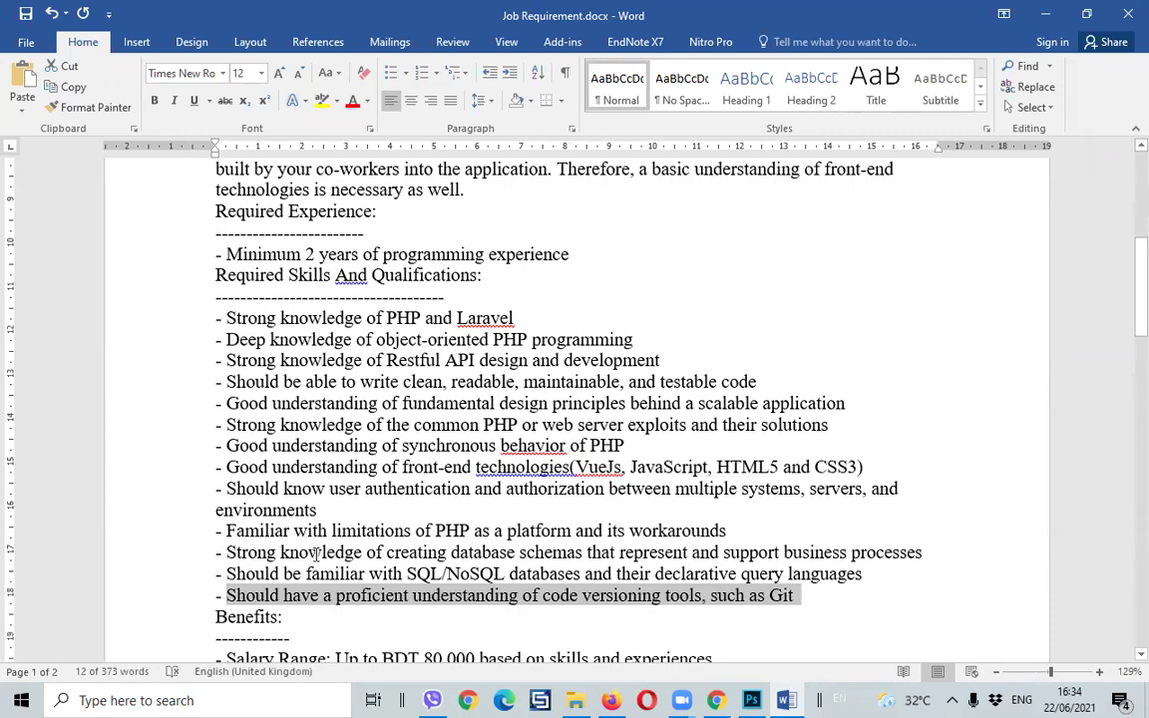
pyautogui.scroll(-2, 289, 493)
pyautogui.scroll(1, 303, 482)
pyautogui.moveTo(205, 283); pyautogui.dragTo(830, 543)
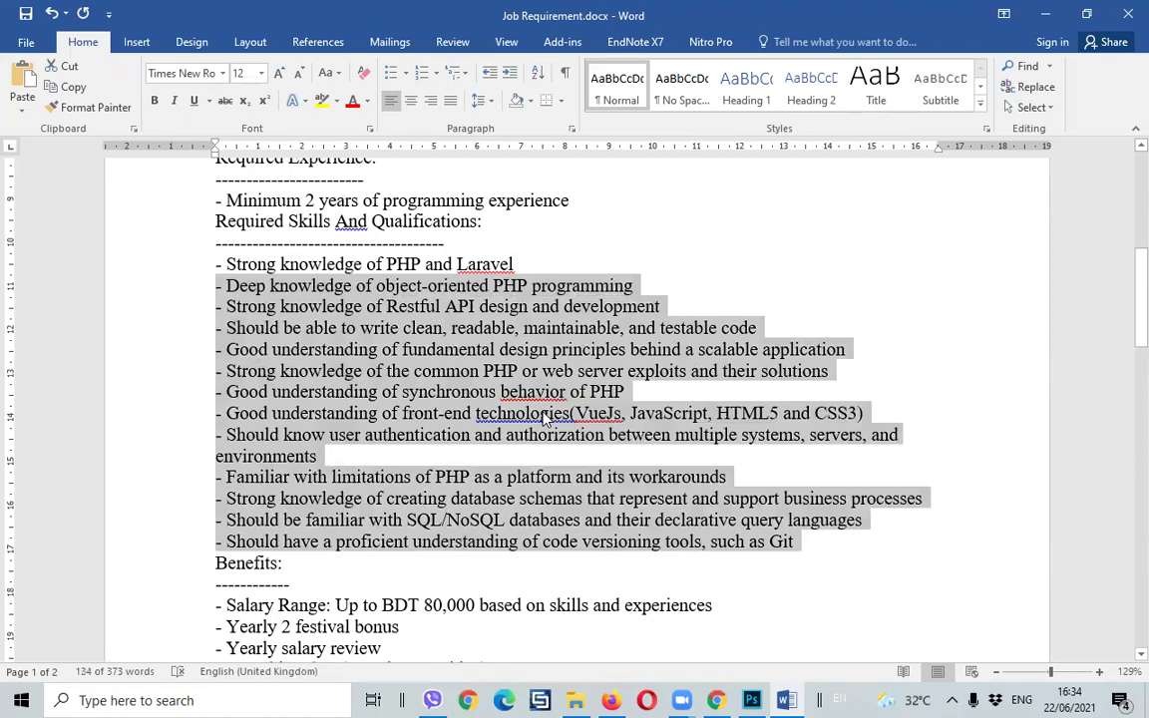
pyautogui.click(529, 466)
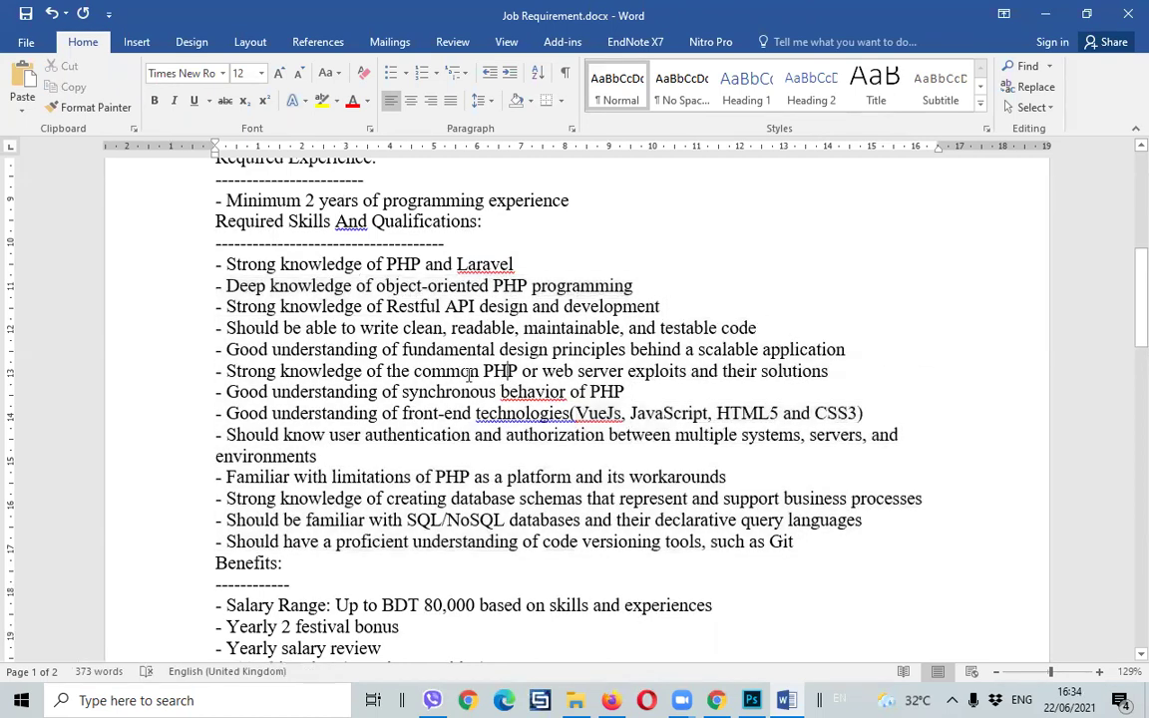
pyautogui.scroll(4, 559, 464)
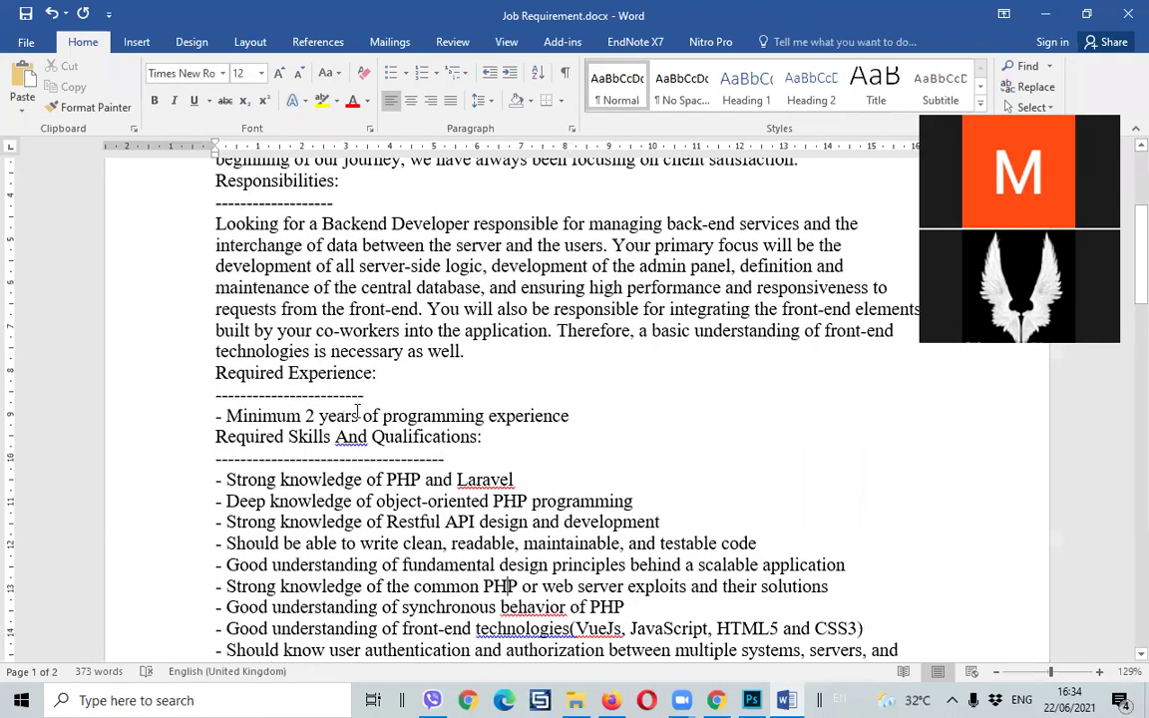
pyautogui.scroll(-2, 356, 410)
pyautogui.scroll(-2, 371, 439)
pyautogui.scroll(-3, 371, 440)
pyautogui.scroll(-2, 372, 436)
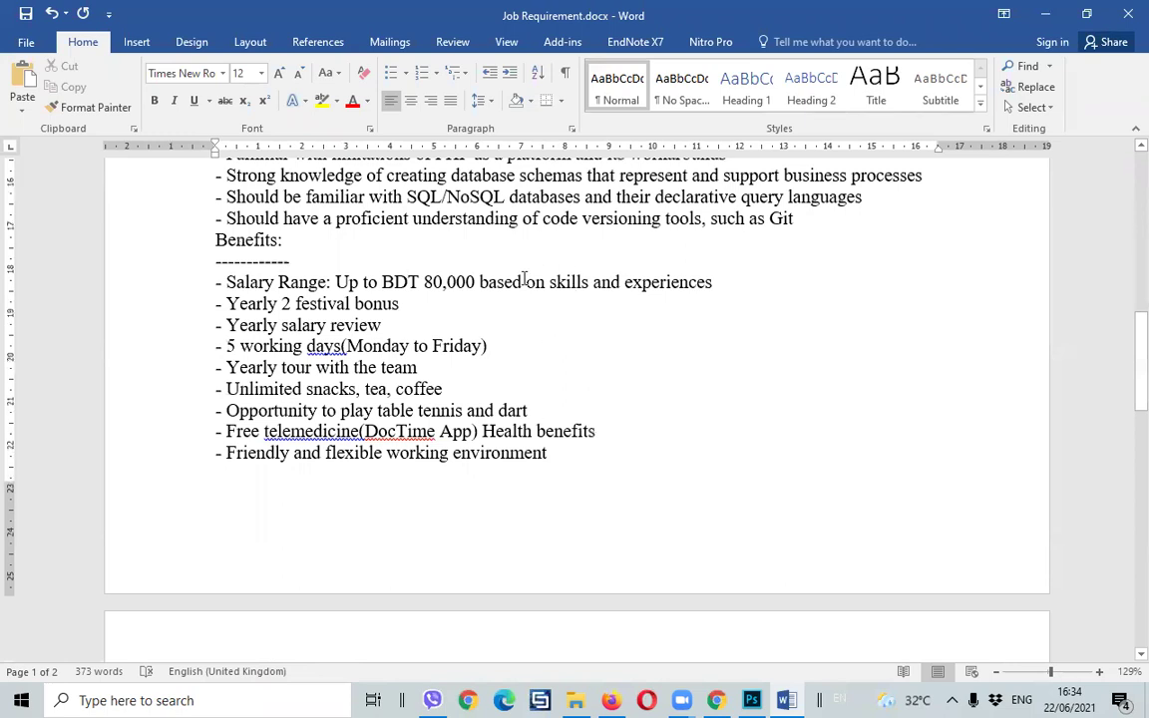
# - Select the benefits from 'Yearly 2 festival bonus' onward and scroll through both document pages
pyautogui.moveTo(559, 454); pyautogui.dragTo(204, 299)
pyautogui.scroll(-3, 409, 518)
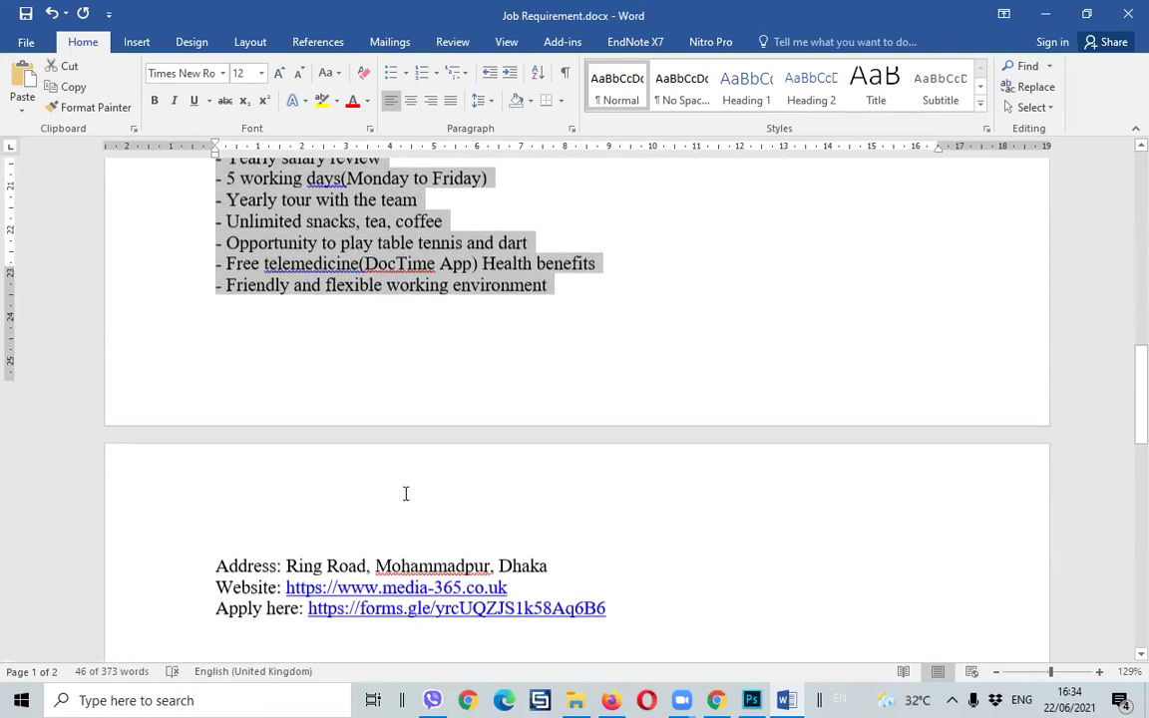
pyautogui.scroll(-5, 405, 494)
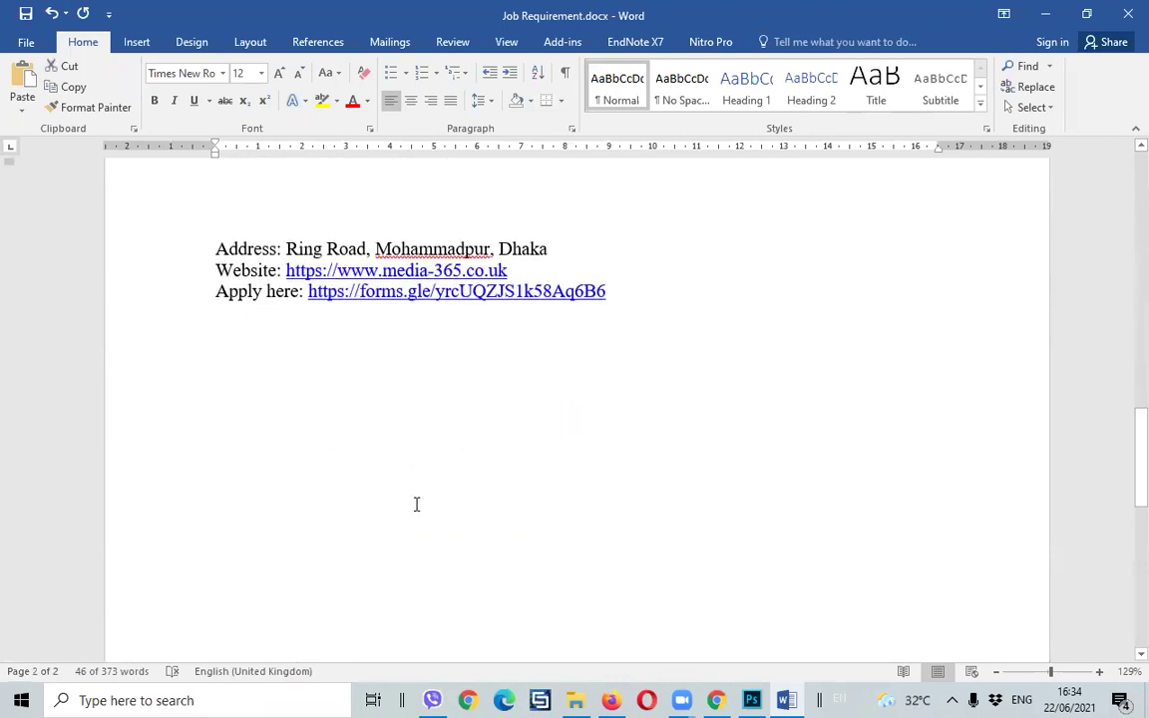
pyautogui.scroll(6, 414, 503)
pyautogui.scroll(7, 416, 503)
pyautogui.scroll(1, 417, 505)
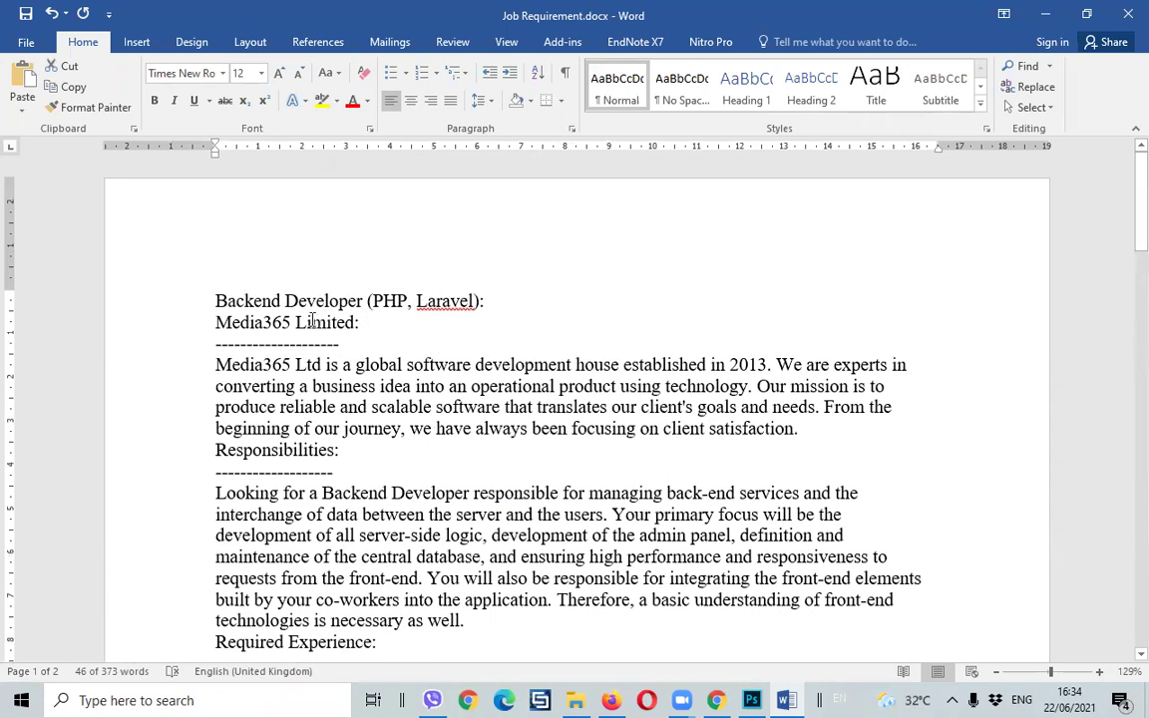
pyautogui.scroll(-3, 808, 494)
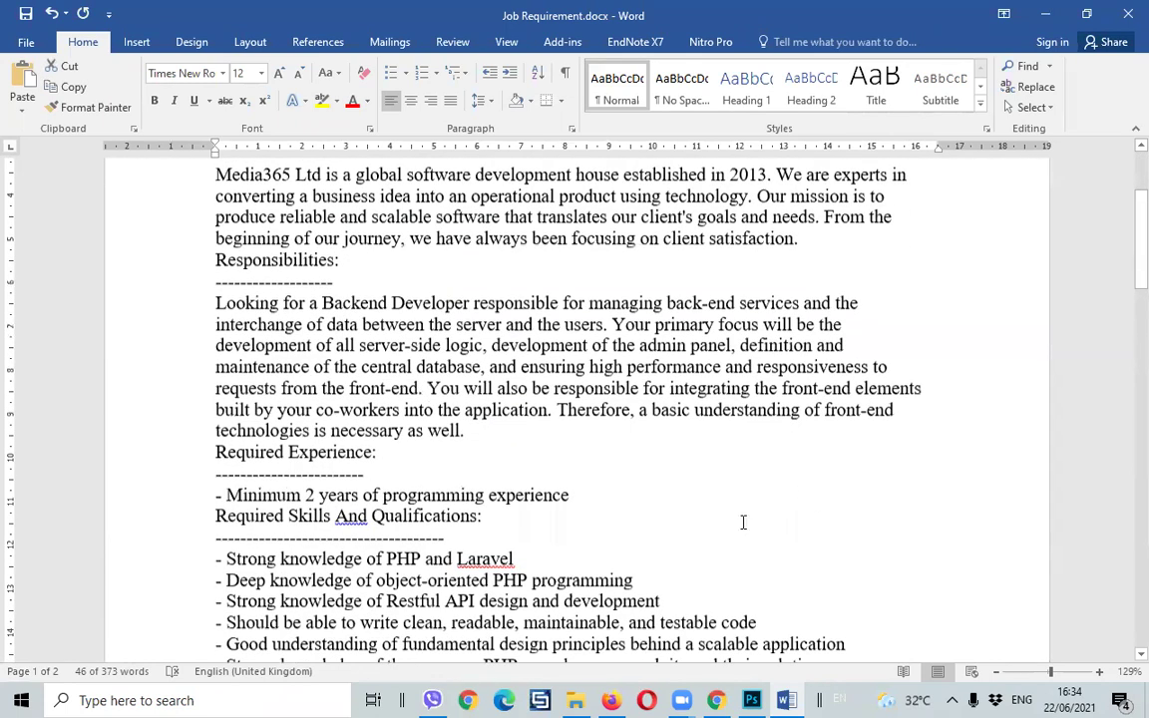
pyautogui.scroll(-3, 743, 523)
pyautogui.scroll(-1, 648, 488)
pyautogui.scroll(-1, 526, 449)
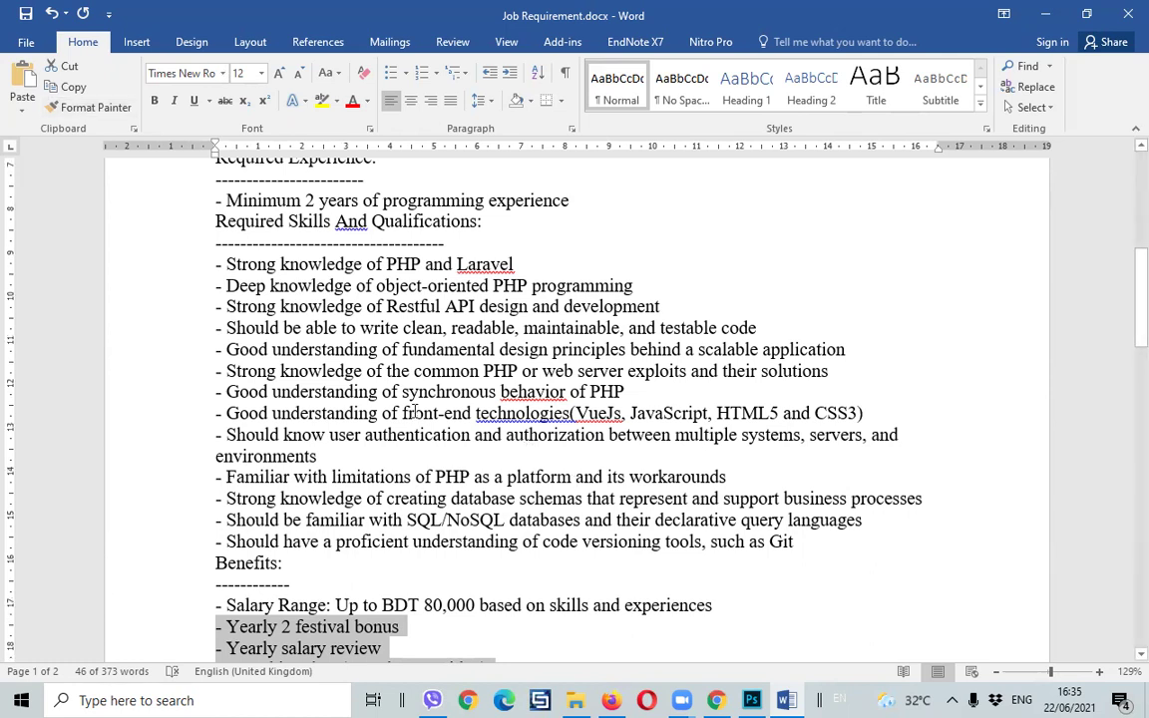
pyautogui.scroll(3, 530, 450)
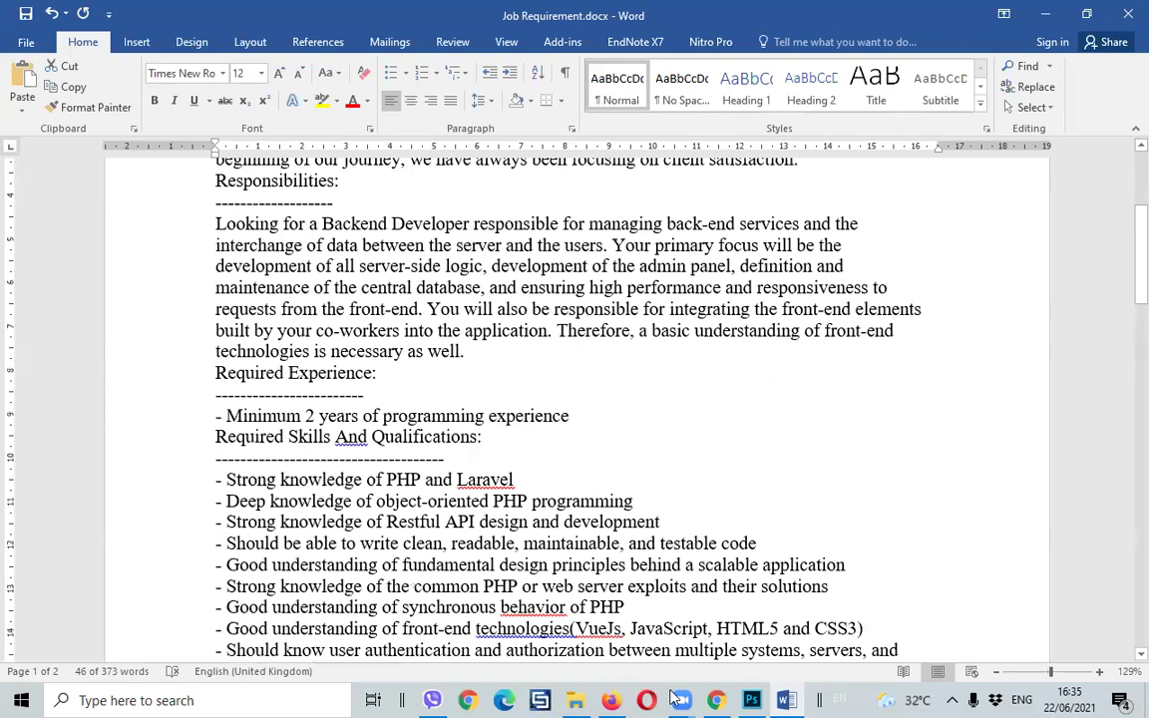
# - Search Google in Firefox for 'bd front end developer job'
pyautogui.hotkey('alt', 'Tab')
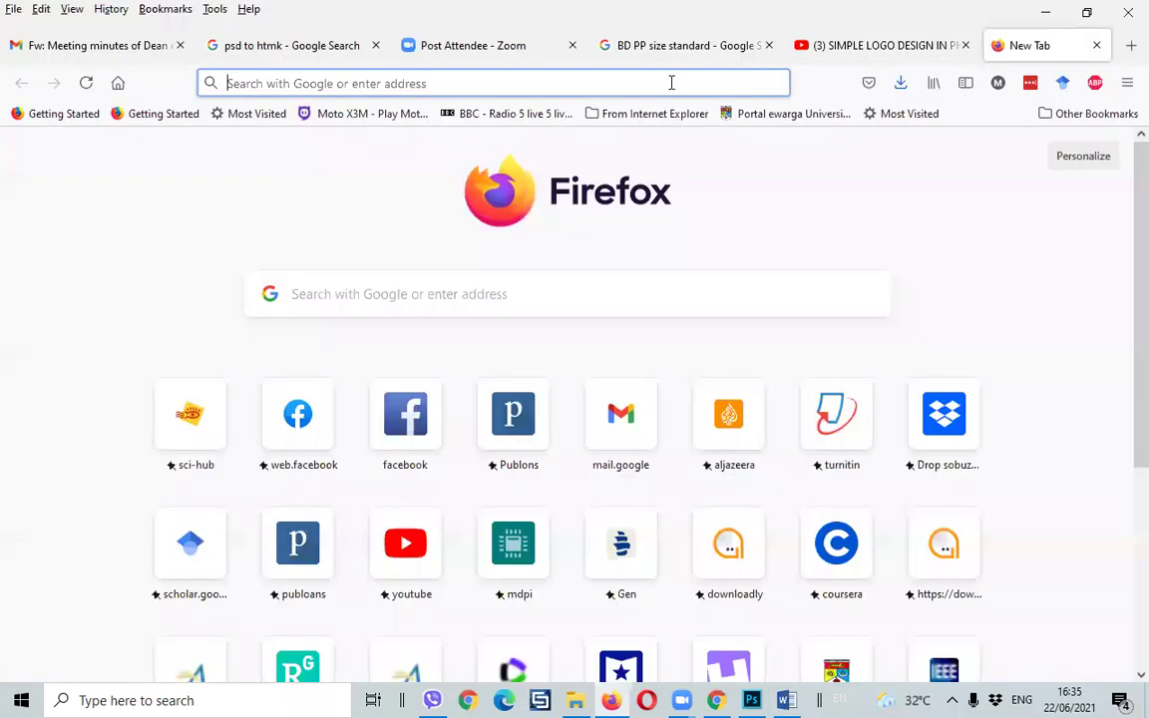
pyautogui.click(625, 82)
pyautogui.write('b')
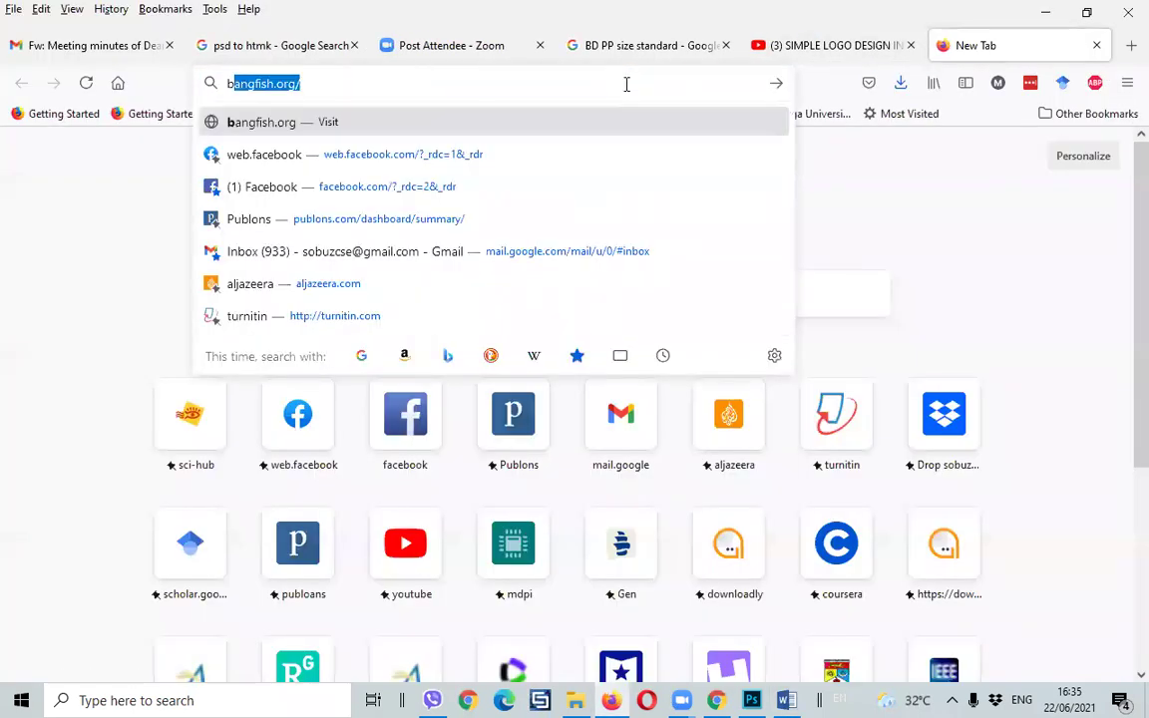
pyautogui.write('d front end developer job')
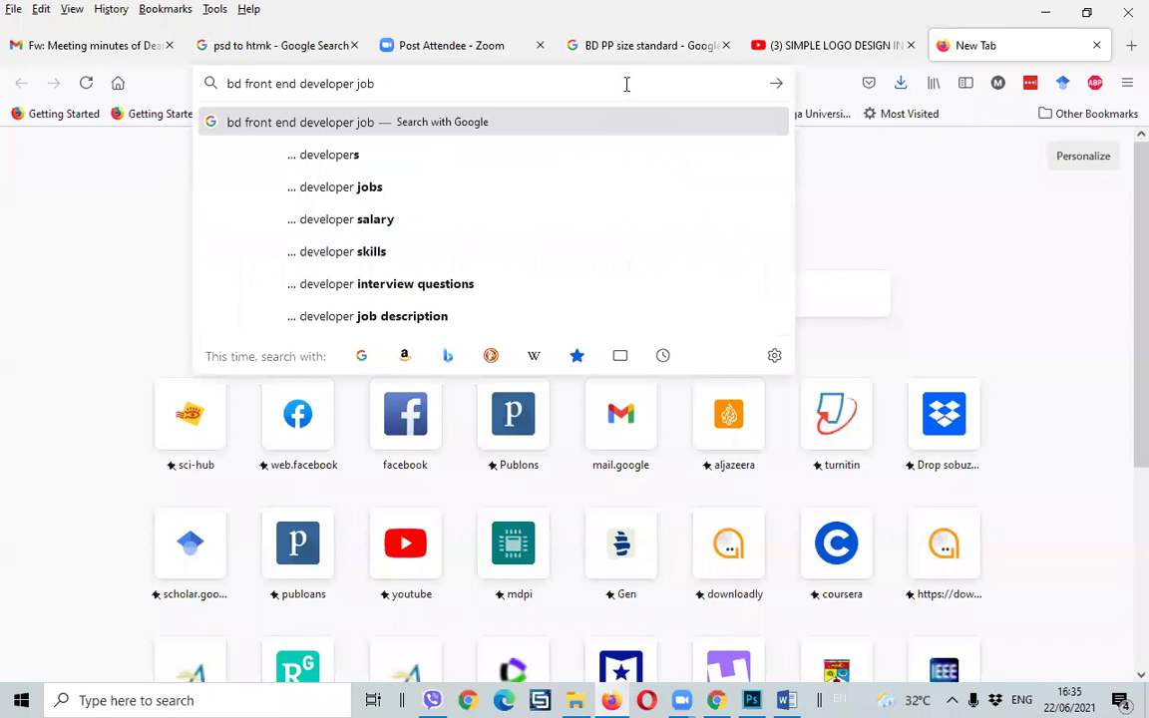
pyautogui.press('Return')
# - Scroll the results and open Careerjet's Front End Web Developer Jobs in Bangladesh listing
pyautogui.scroll(-5, 501, 465)
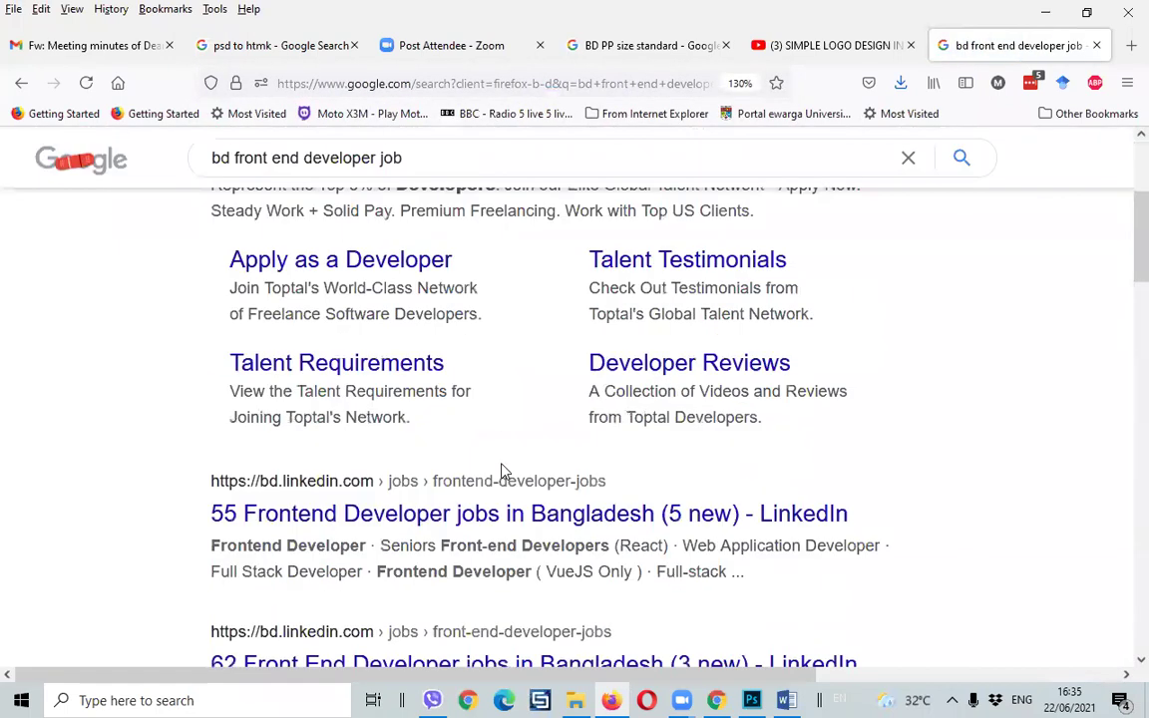
pyautogui.scroll(-5, 501, 466)
pyautogui.scroll(-3, 501, 465)
pyautogui.scroll(-1, 501, 468)
pyautogui.scroll(1, 503, 474)
pyautogui.scroll(1, 479, 474)
pyautogui.click(458, 466)
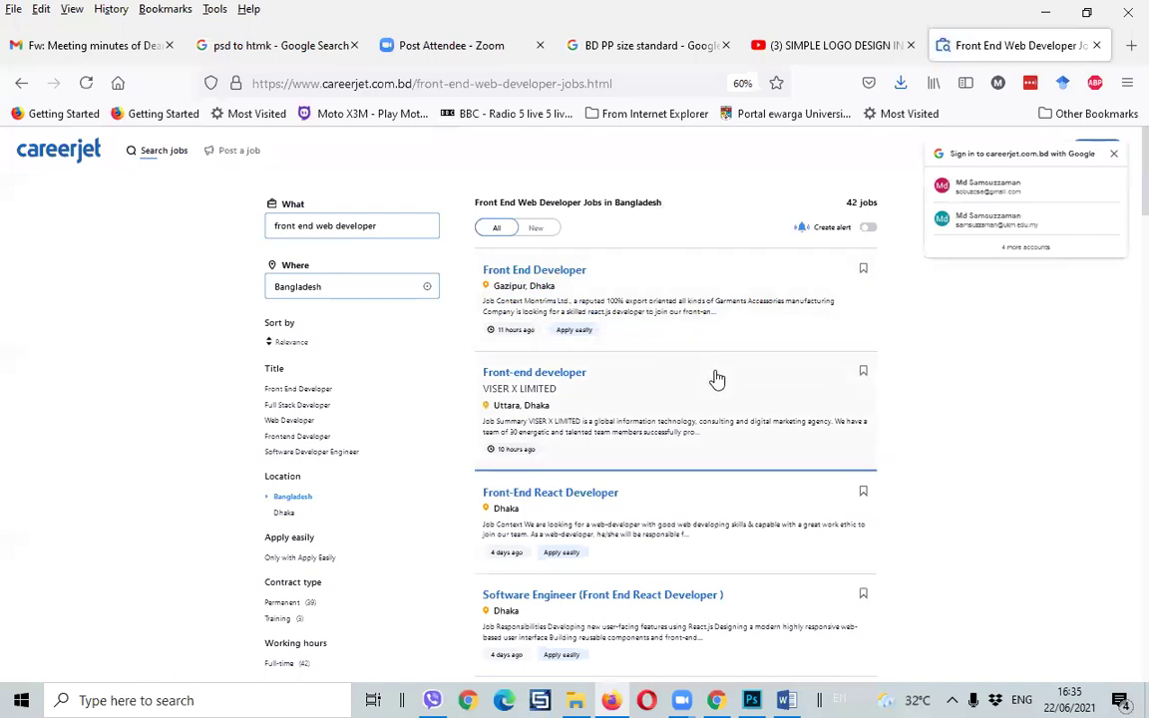
pyautogui.scroll(2, 608, 346)
pyautogui.scroll(1, 608, 346)
pyautogui.scroll(-1, 774, 520)
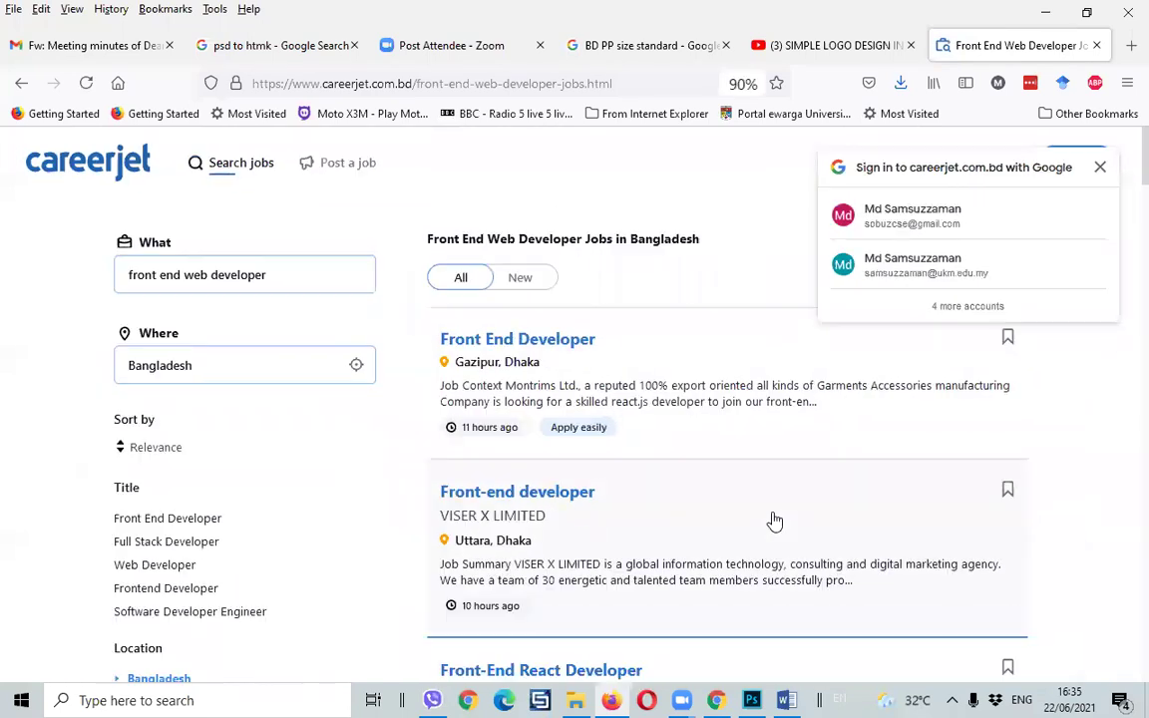
# - Open the Gazipur Front End Developer posting and read its skills, highlighting 'Erp software'
pyautogui.click(550, 340)
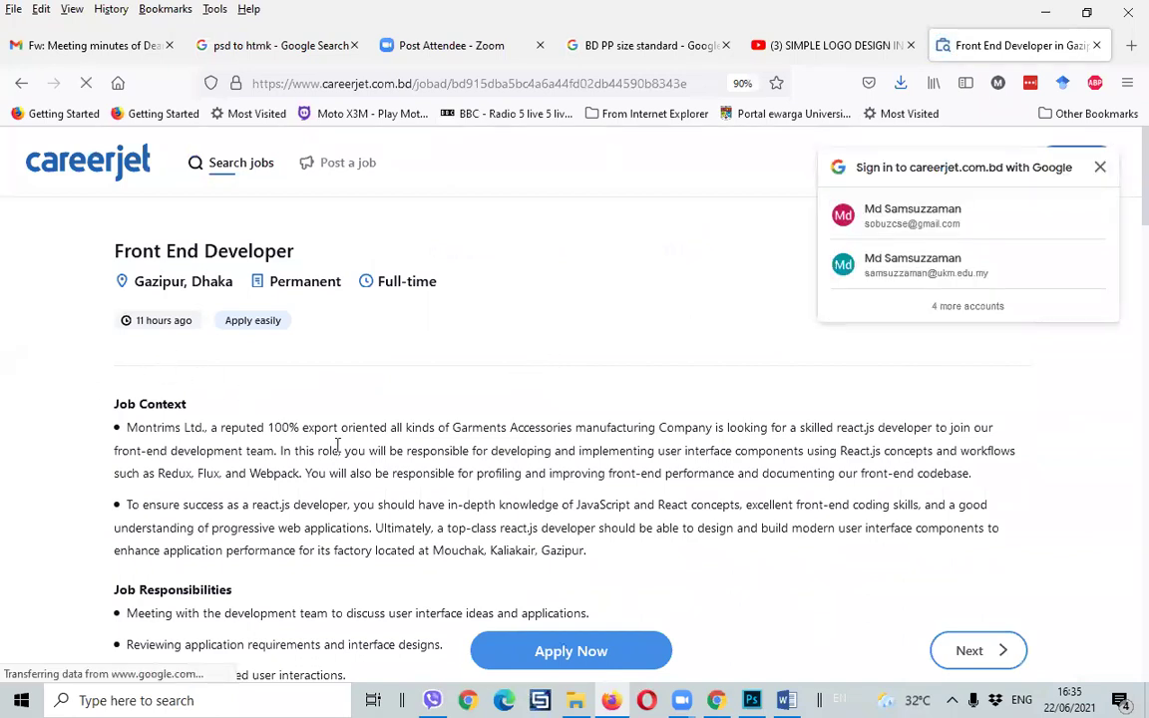
pyautogui.scroll(-3, 364, 463)
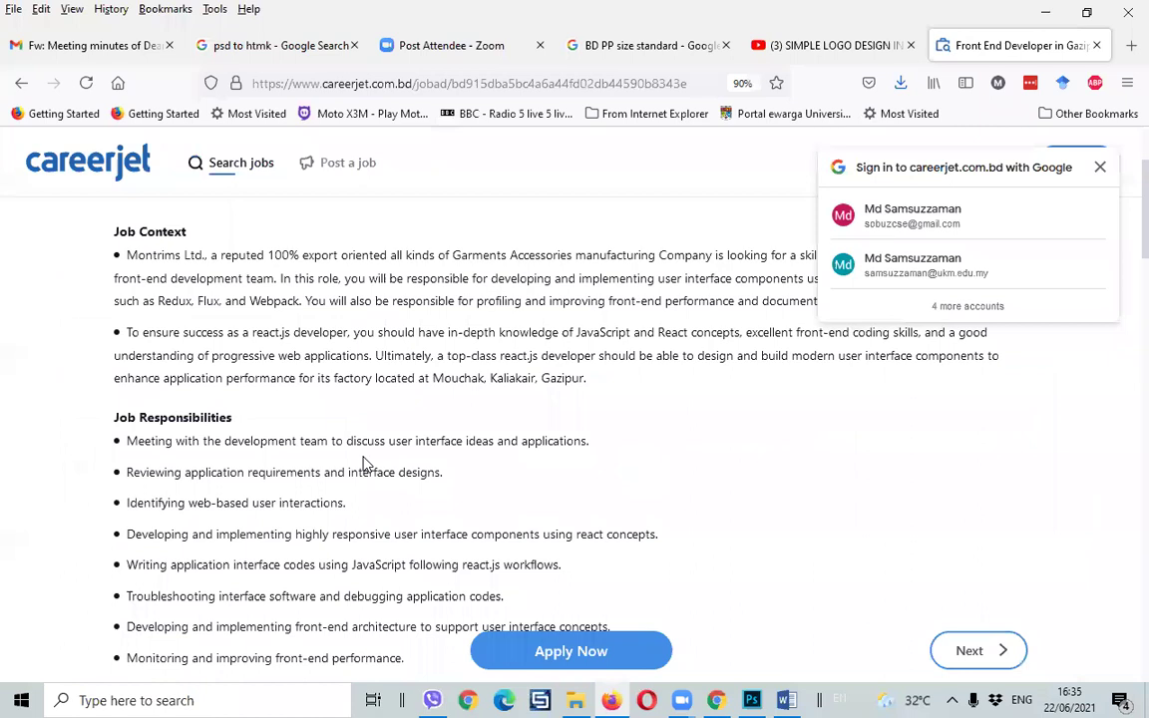
pyautogui.scroll(-3, 364, 464)
pyautogui.scroll(-5, 364, 464)
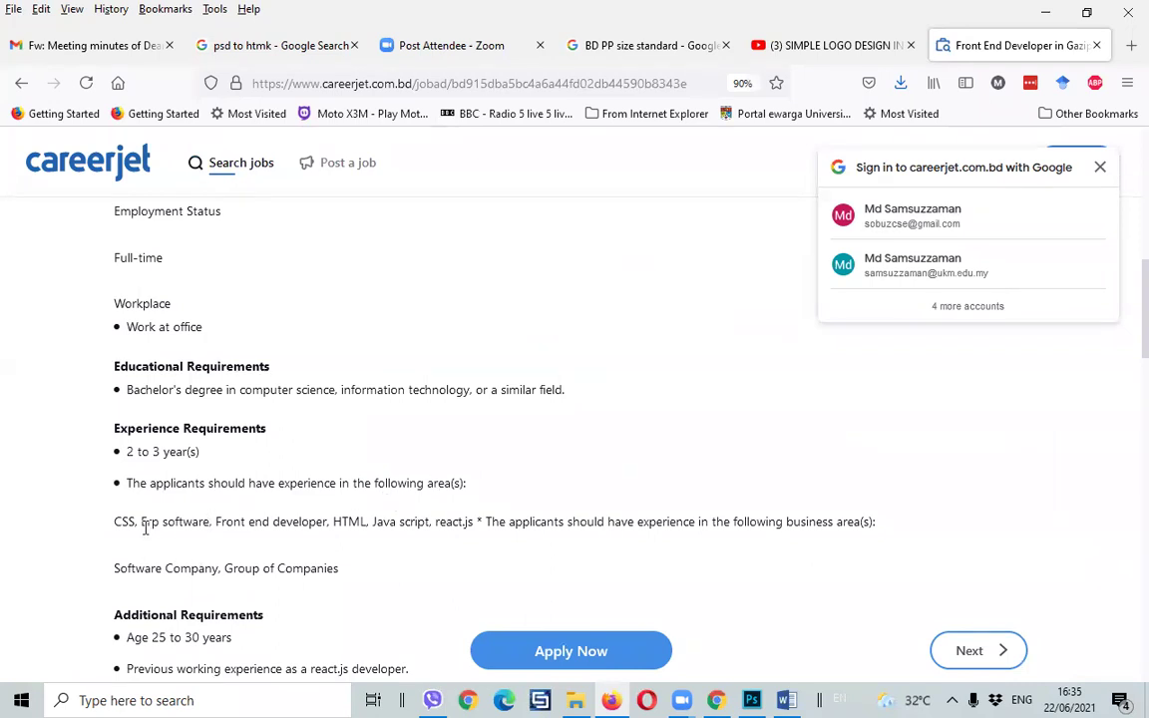
pyautogui.moveTo(143, 525)
pyautogui.mouseDown()
pyautogui.moveTo(206, 527)
pyautogui.moveTo(201, 542)
pyautogui.mouseUp()
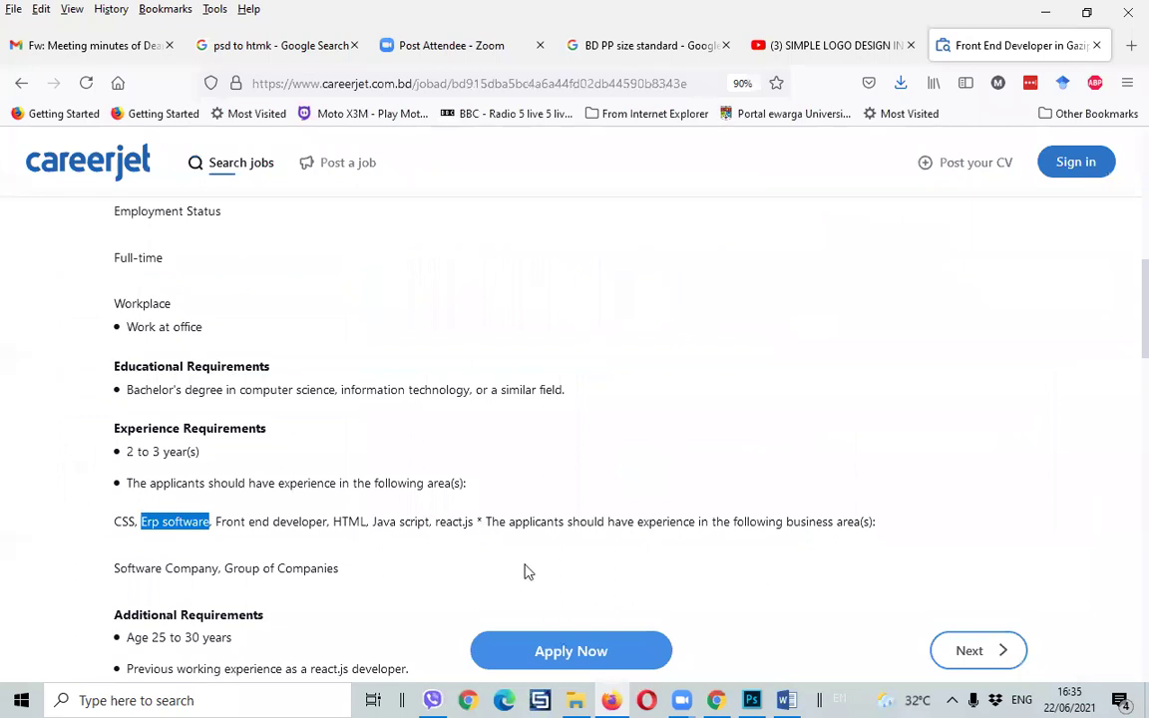
pyautogui.scroll(-3, 277, 610)
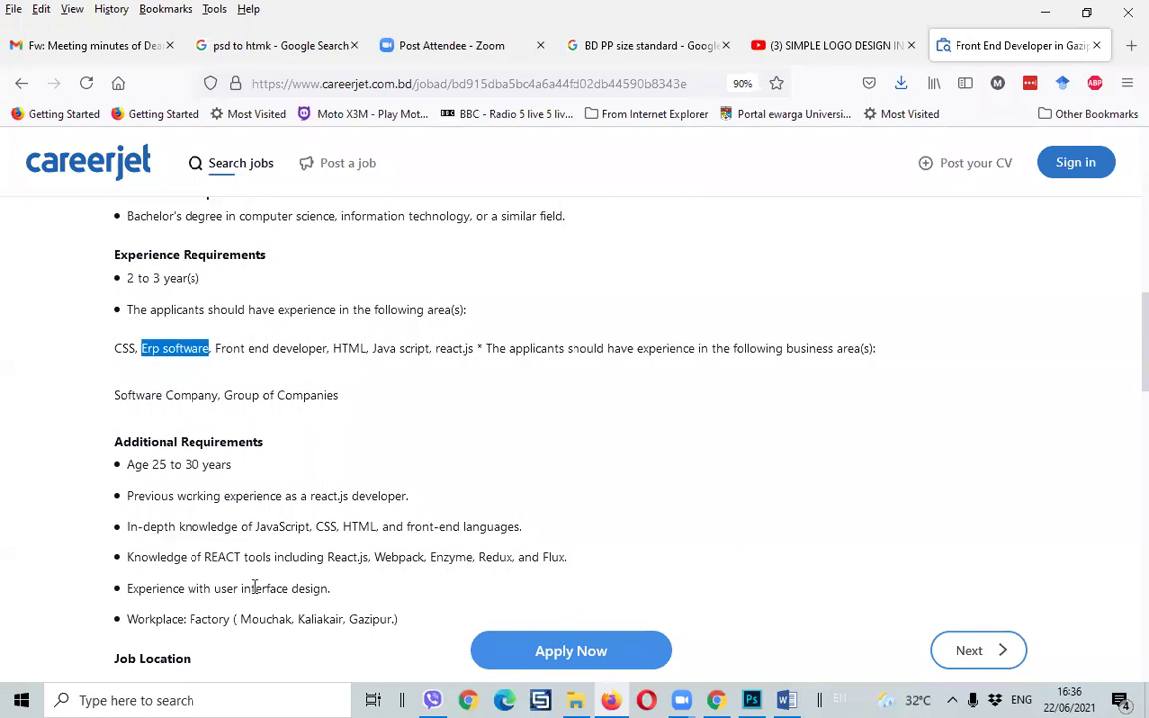
pyautogui.scroll(-3, 251, 589)
# - Highlight the CSS-to-react.js skills and in-depth knowledge requirement, then go back to the results
pyautogui.scroll(6, 254, 591)
pyautogui.scroll(3, 219, 529)
pyautogui.scroll(-3, 238, 554)
pyautogui.moveTo(114, 523); pyautogui.dragTo(453, 530)
pyautogui.scroll(-3, 354, 600)
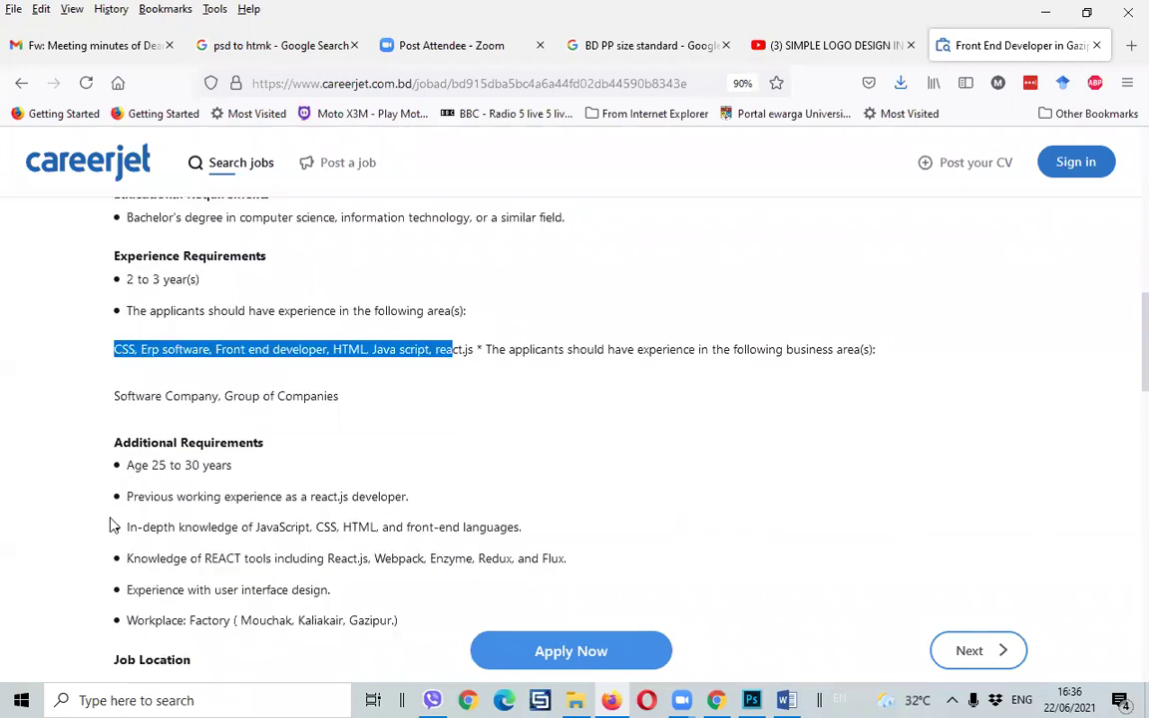
pyautogui.moveTo(129, 533)
pyautogui.mouseDown()
pyautogui.moveTo(545, 540)
pyautogui.moveTo(520, 544)
pyautogui.mouseUp()
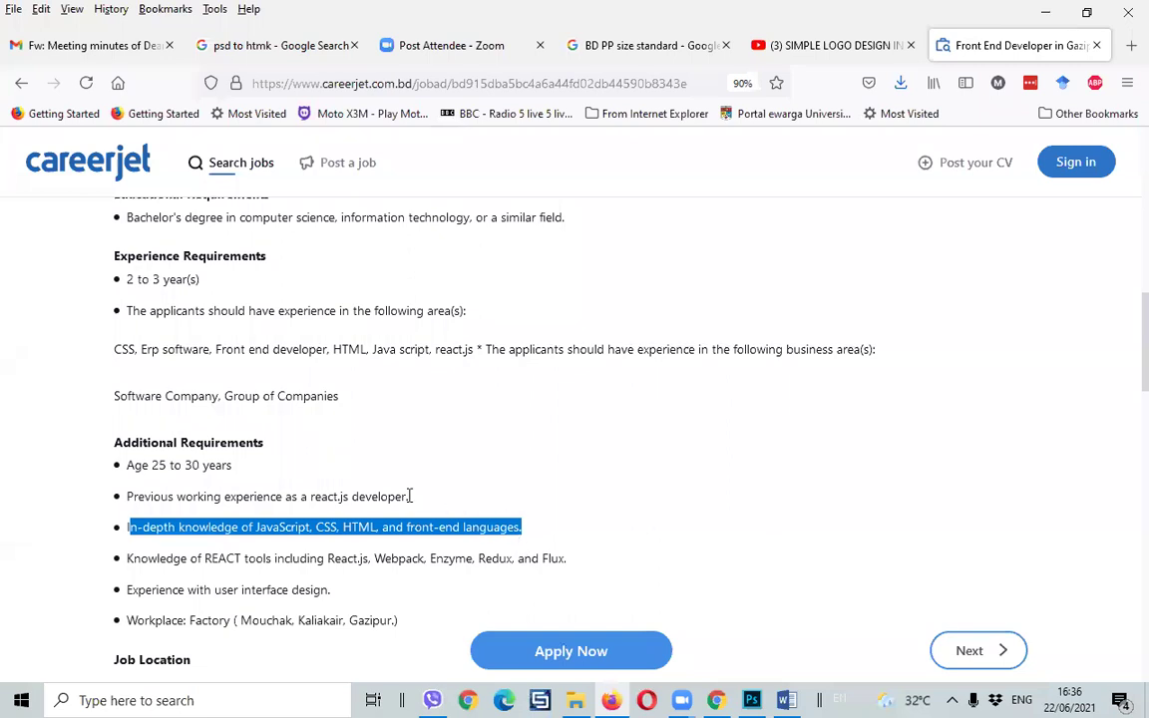
pyautogui.scroll(-6, 395, 500)
pyautogui.scroll(10, 393, 497)
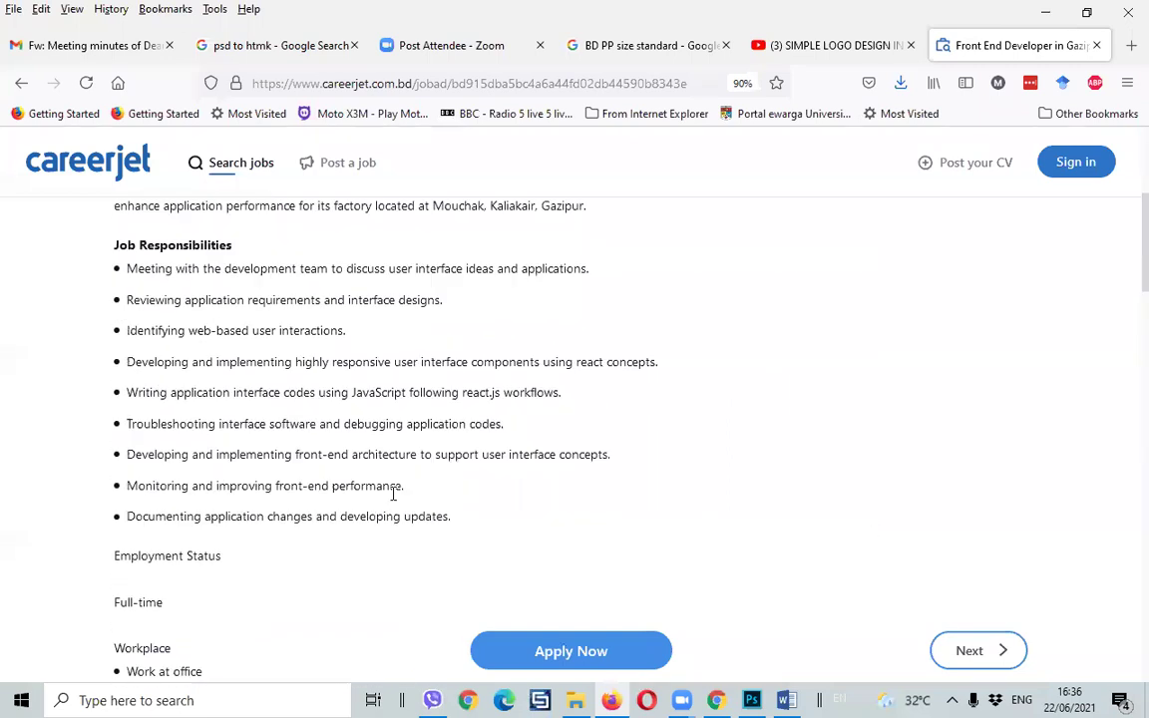
pyautogui.scroll(6, 393, 492)
pyautogui.click(21, 83)
# - Open VISER X LIMITED's Front-end developer posting in a new tab and switch to it
pyautogui.scroll(-3, 787, 493)
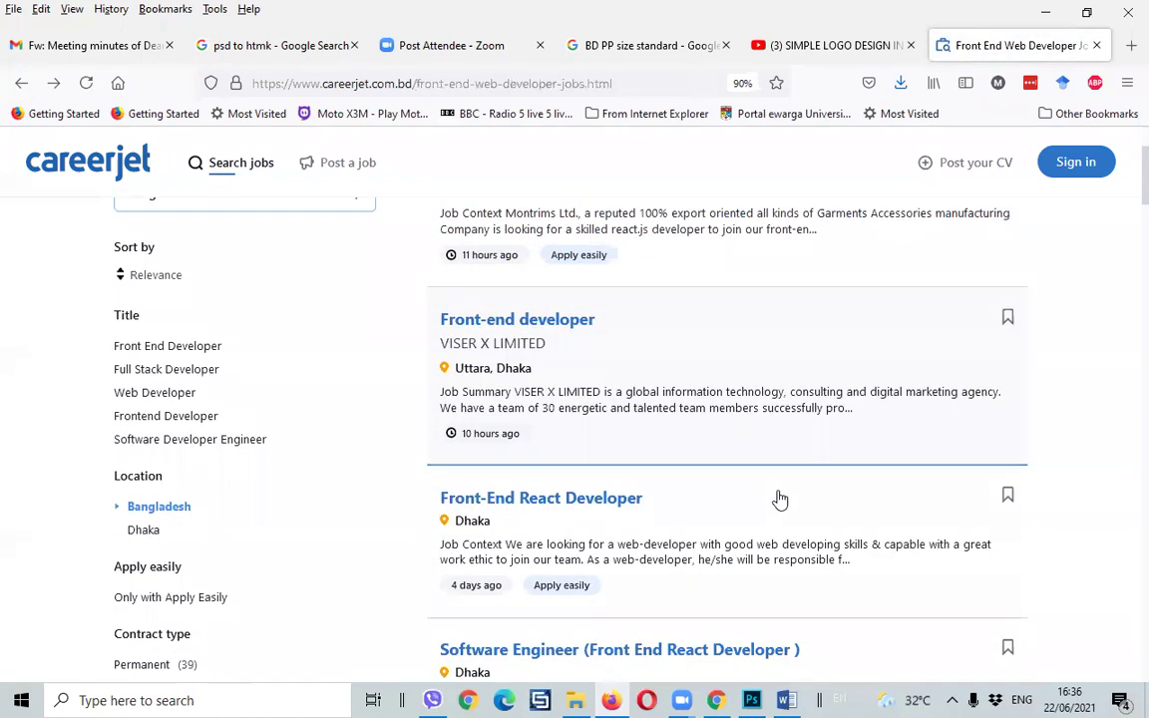
pyautogui.rightClick(566, 327)
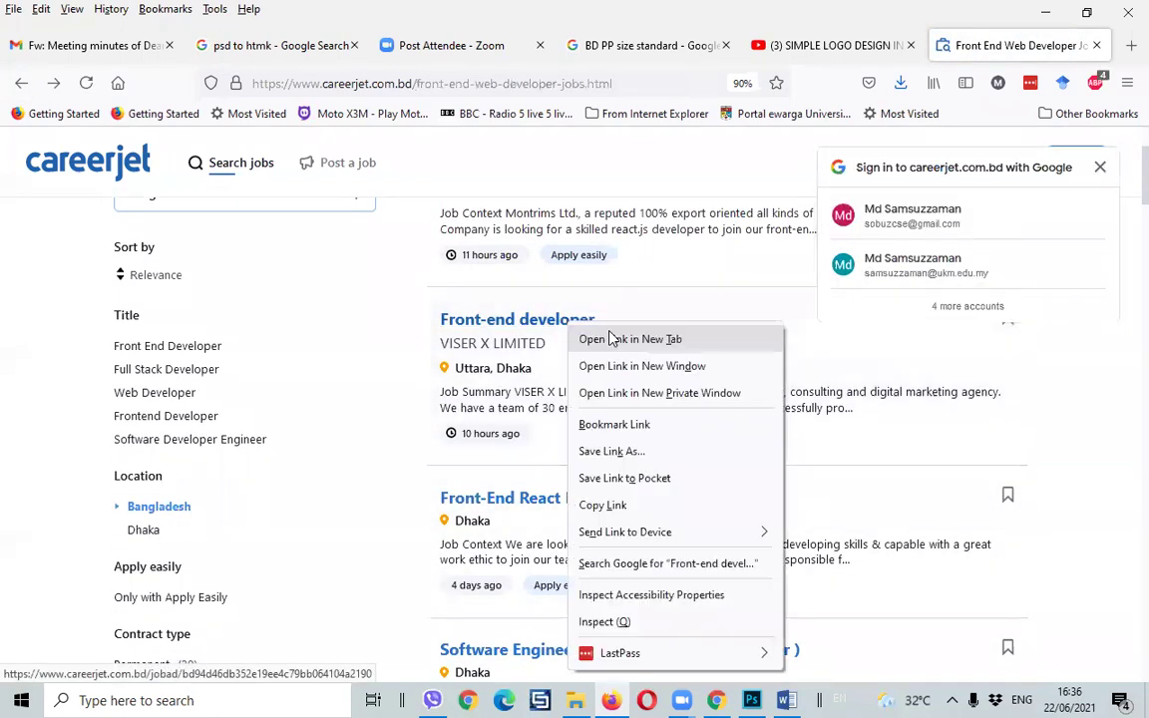
pyautogui.click(612, 340)
pyautogui.scroll(-3, 702, 464)
pyautogui.scroll(-3, 698, 464)
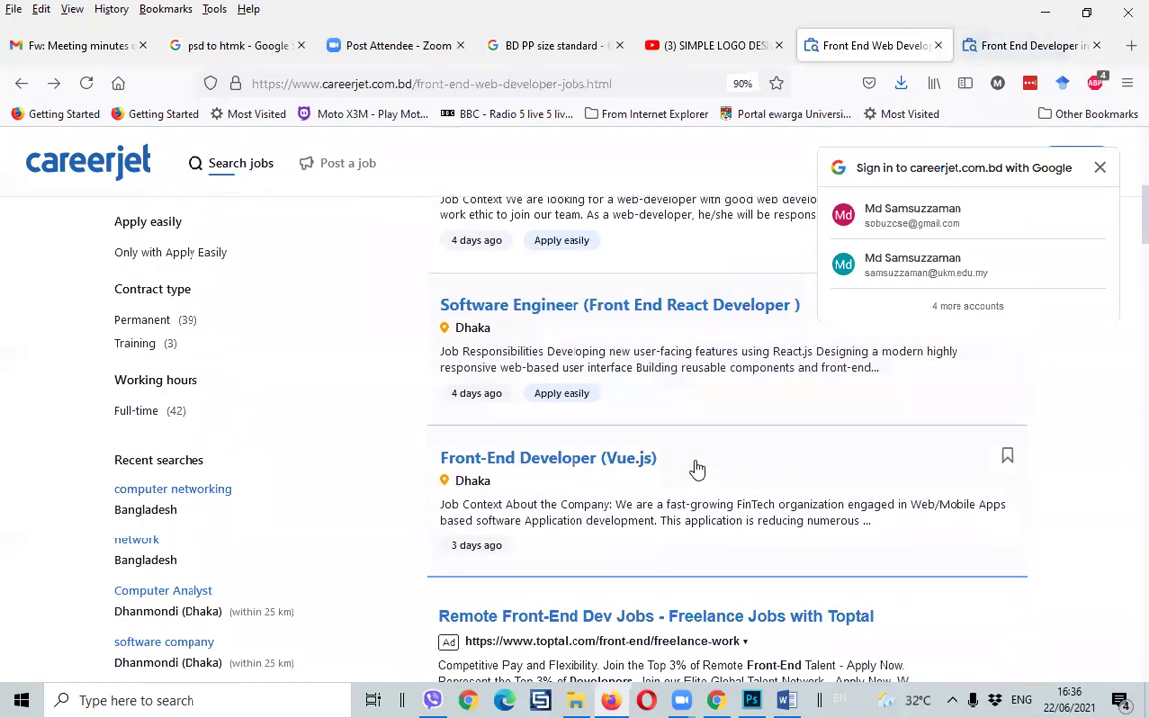
pyautogui.scroll(-3, 698, 467)
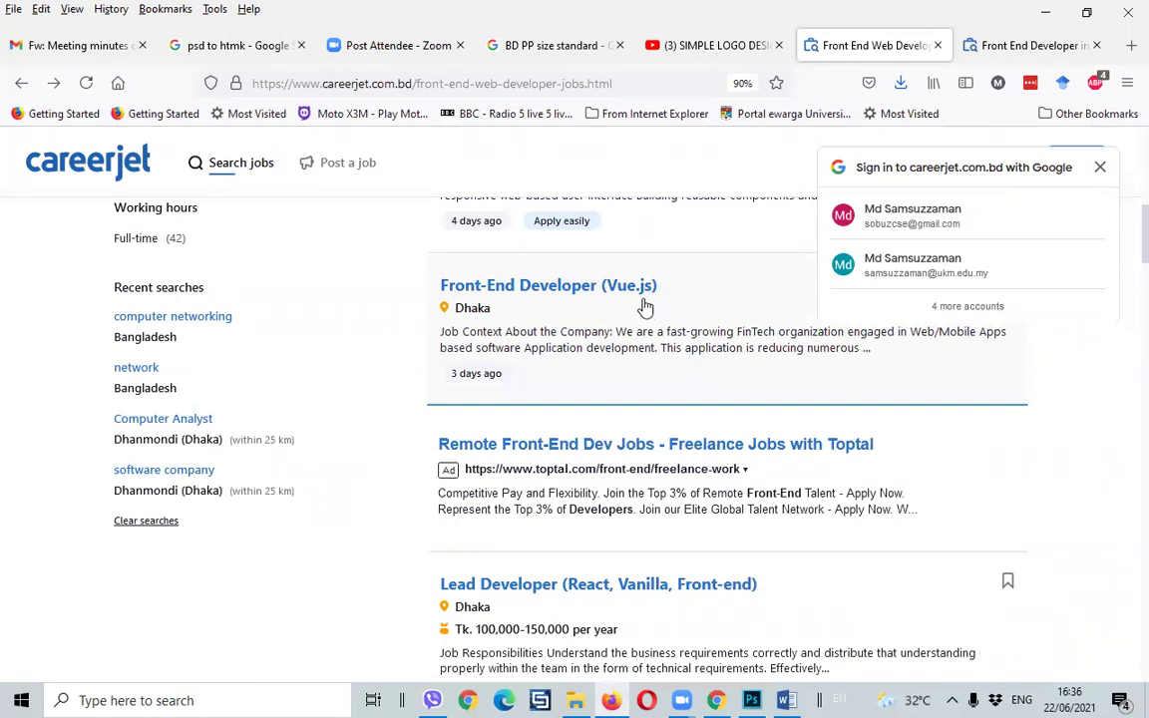
pyautogui.click(1017, 45)
# - Read through the posting's key requirements, highlighting ES6
pyautogui.scroll(-3, 560, 392)
pyautogui.scroll(-2, 548, 377)
pyautogui.scroll(2, 550, 375)
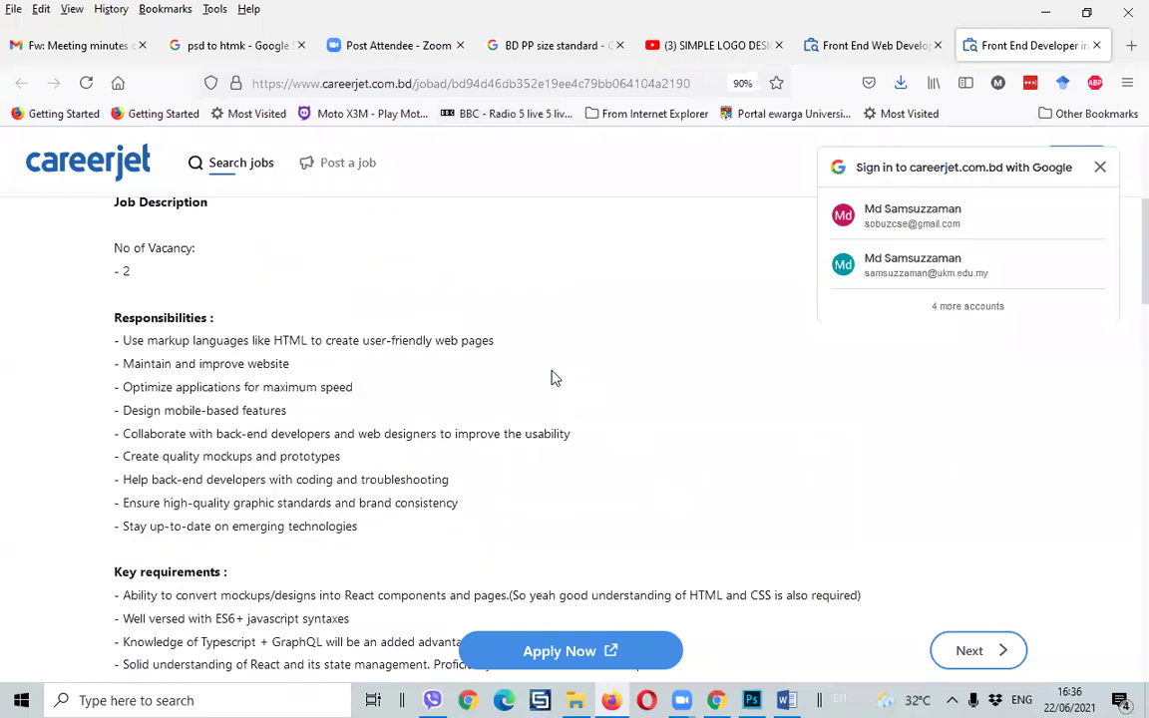
pyautogui.scroll(-3, 261, 473)
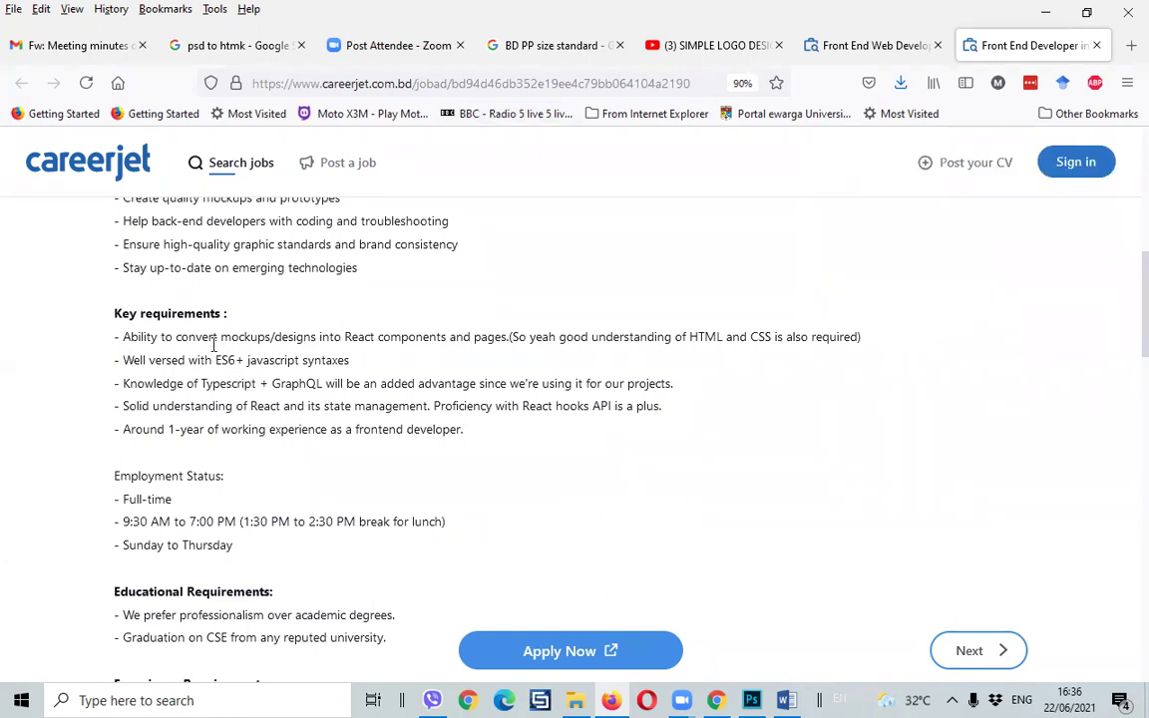
pyautogui.moveTo(216, 357); pyautogui.dragTo(238, 360)
pyautogui.scroll(-5, 462, 516)
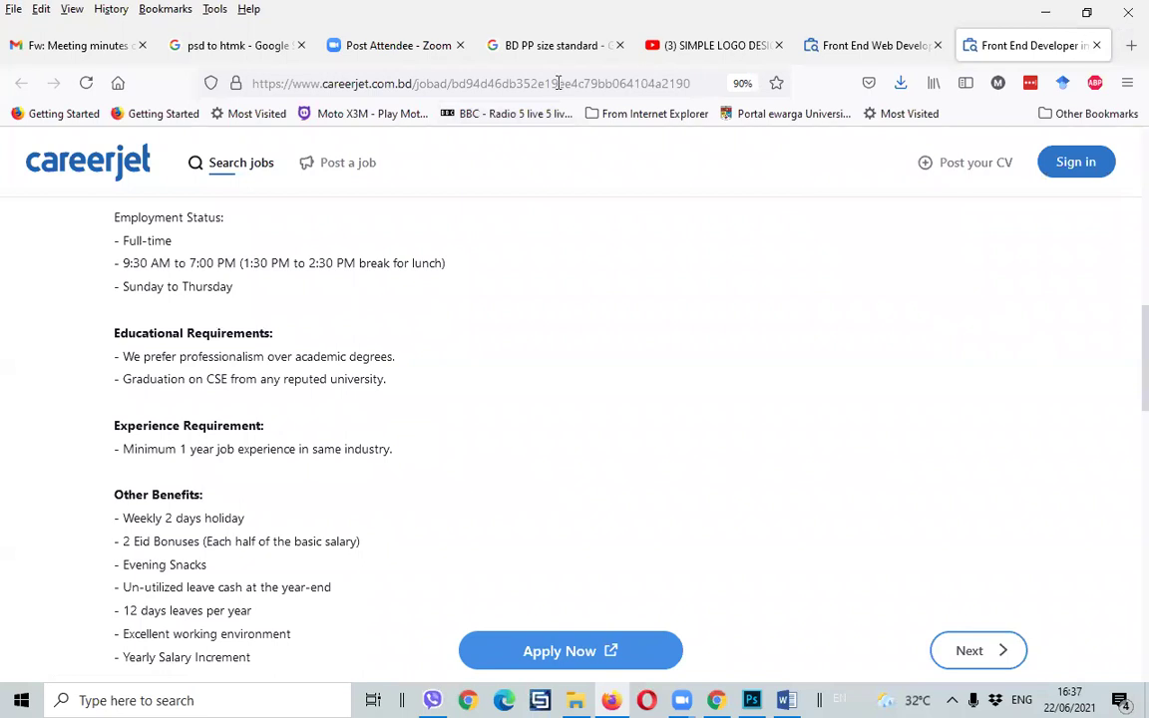
# - Search Google for ES6 in a fresh browser tab
pyautogui.click(501, 74)
pyautogui.hotkey('ctrl', 't')
pyautogui.write('ES6')
pyautogui.press('Return')
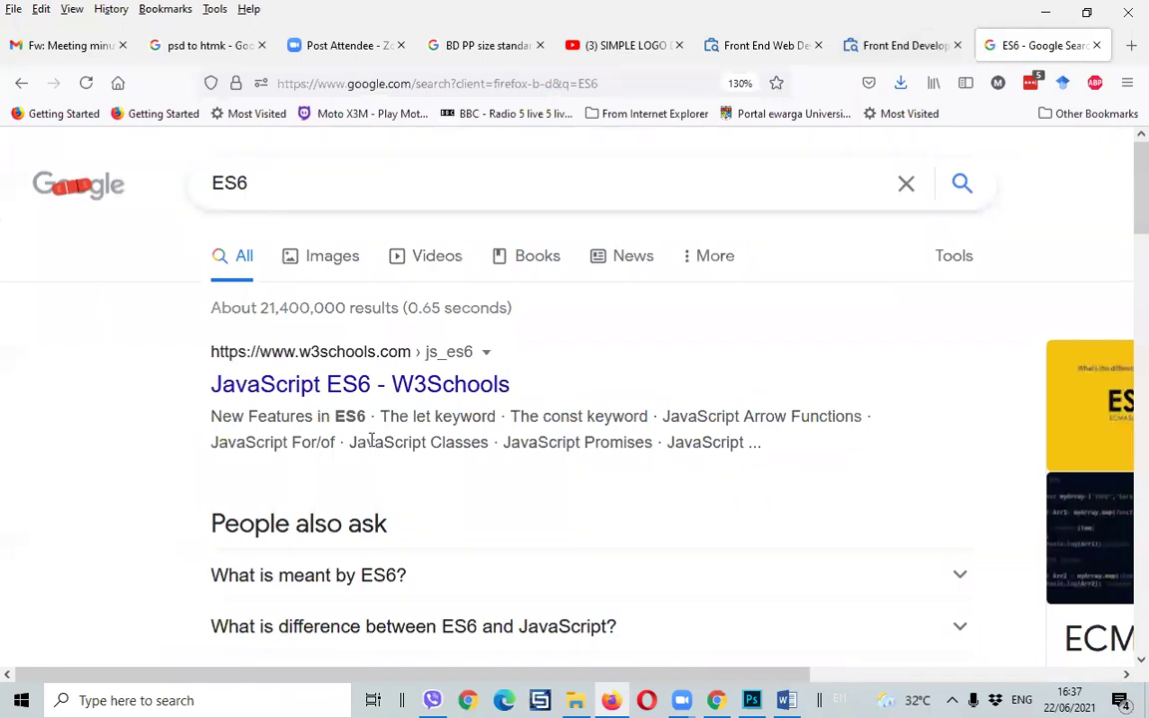
pyautogui.scroll(-4, 739, 480)
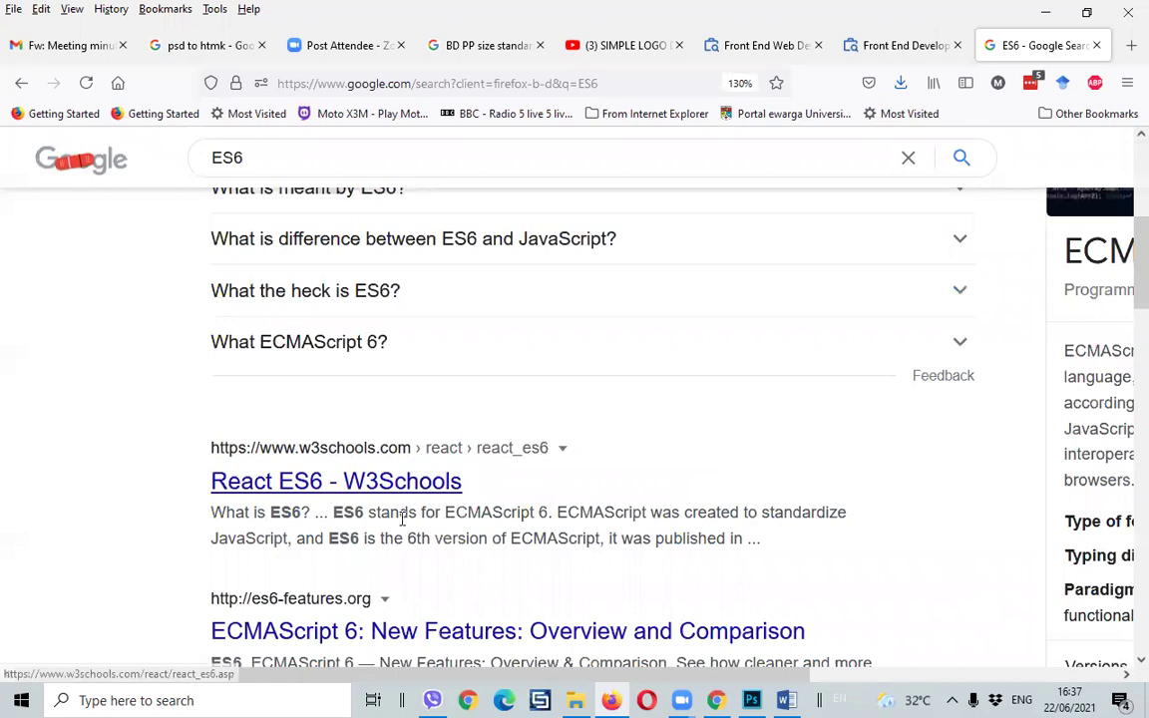
# - Review the VISER X posting again, then return to the ES6 search results
pyautogui.click(850, 45)
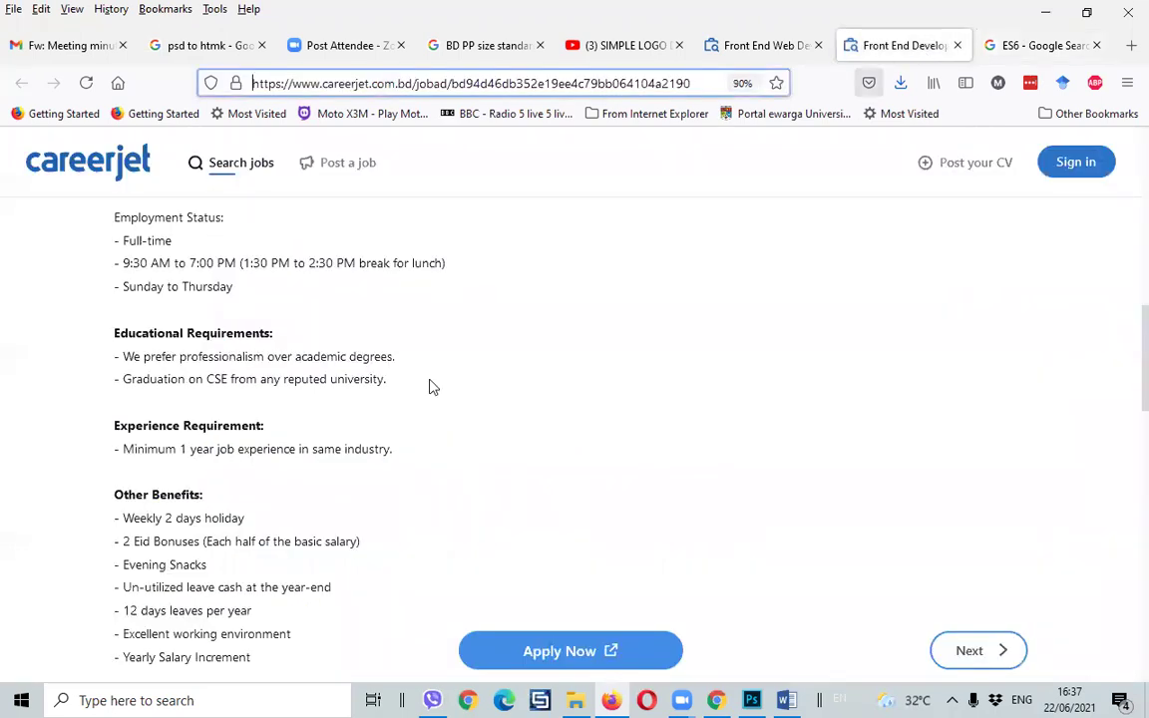
pyautogui.scroll(3, 435, 411)
pyautogui.scroll(3, 436, 409)
pyautogui.scroll(-1, 435, 410)
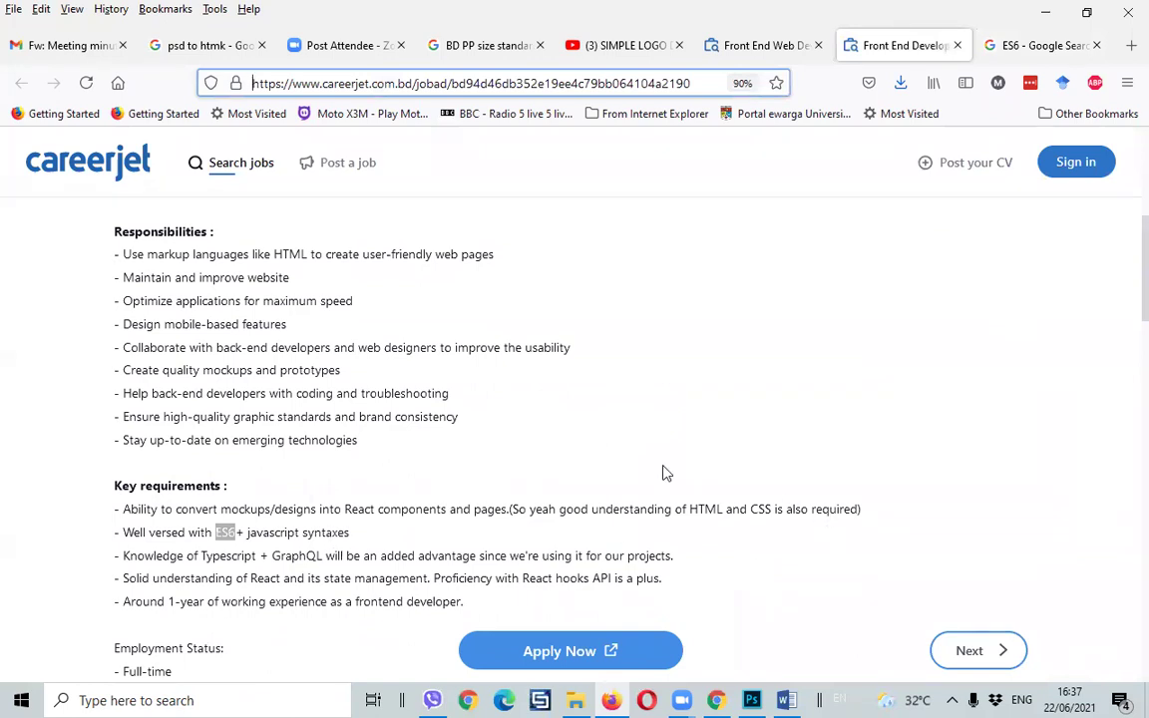
pyautogui.scroll(3, 581, 435)
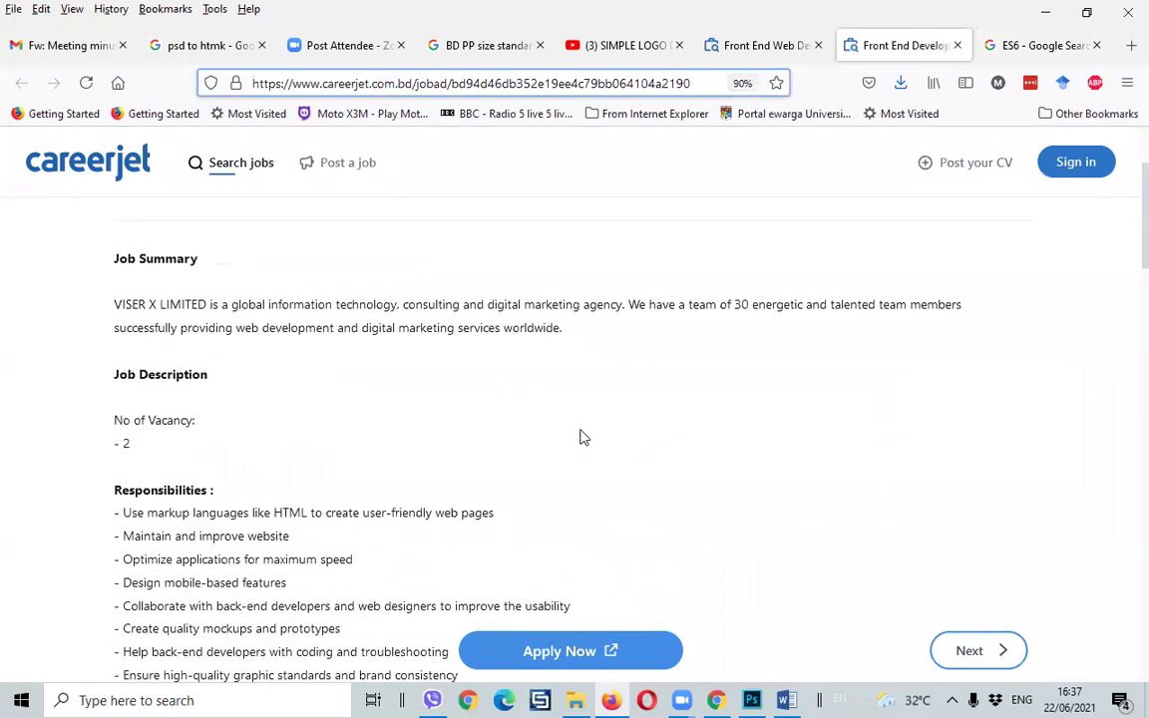
pyautogui.scroll(2, 582, 436)
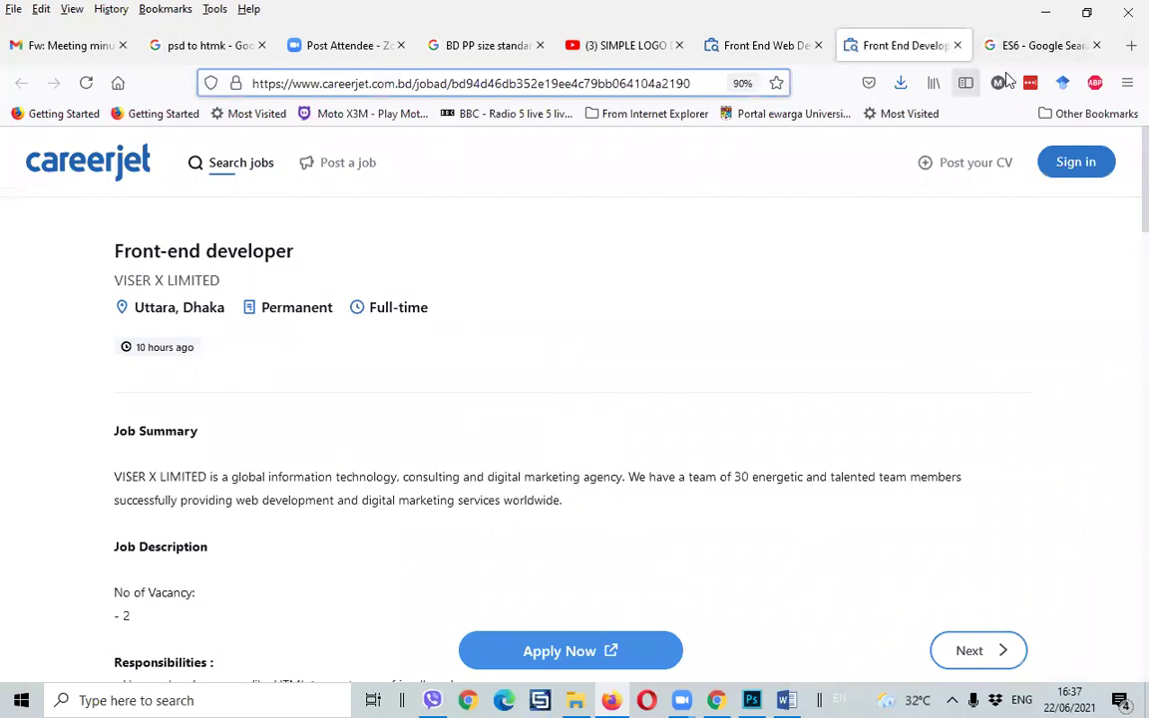
pyautogui.click(1027, 45)
# - Search Google for 'psd to htmlfree lancing' from the address bar
pyautogui.click(448, 75)
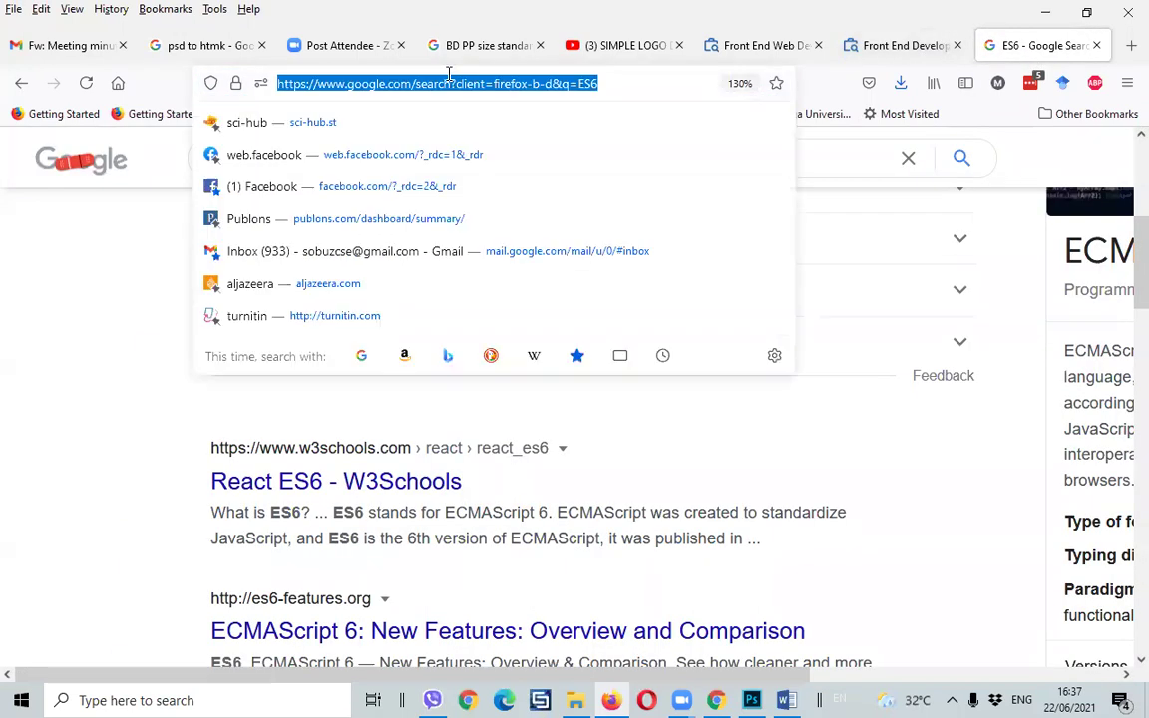
pyautogui.write('psd')
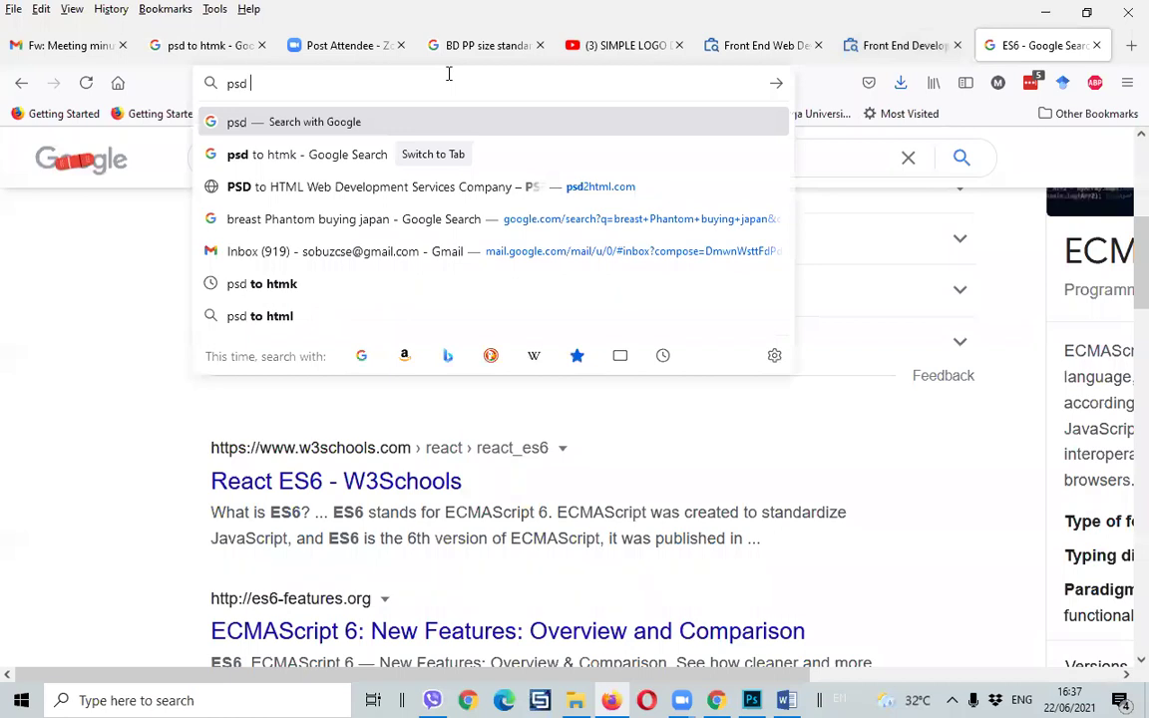
pyautogui.write(' to html')
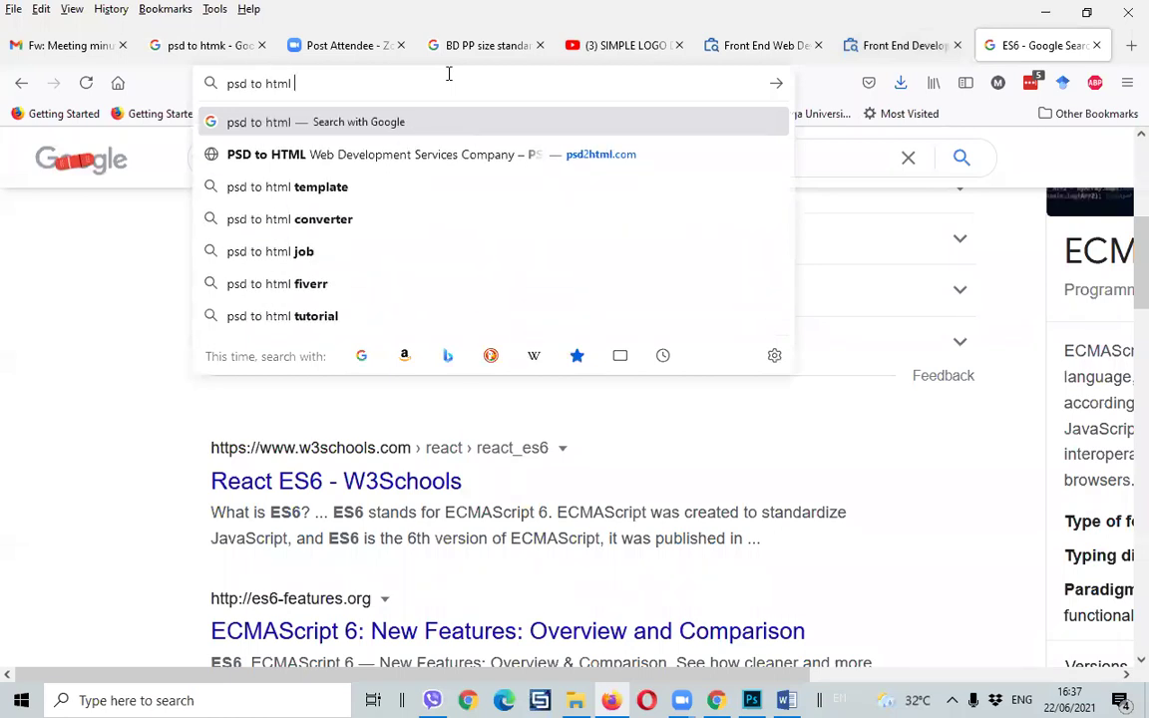
pyautogui.write('free lancing')
pyautogui.press('Return')
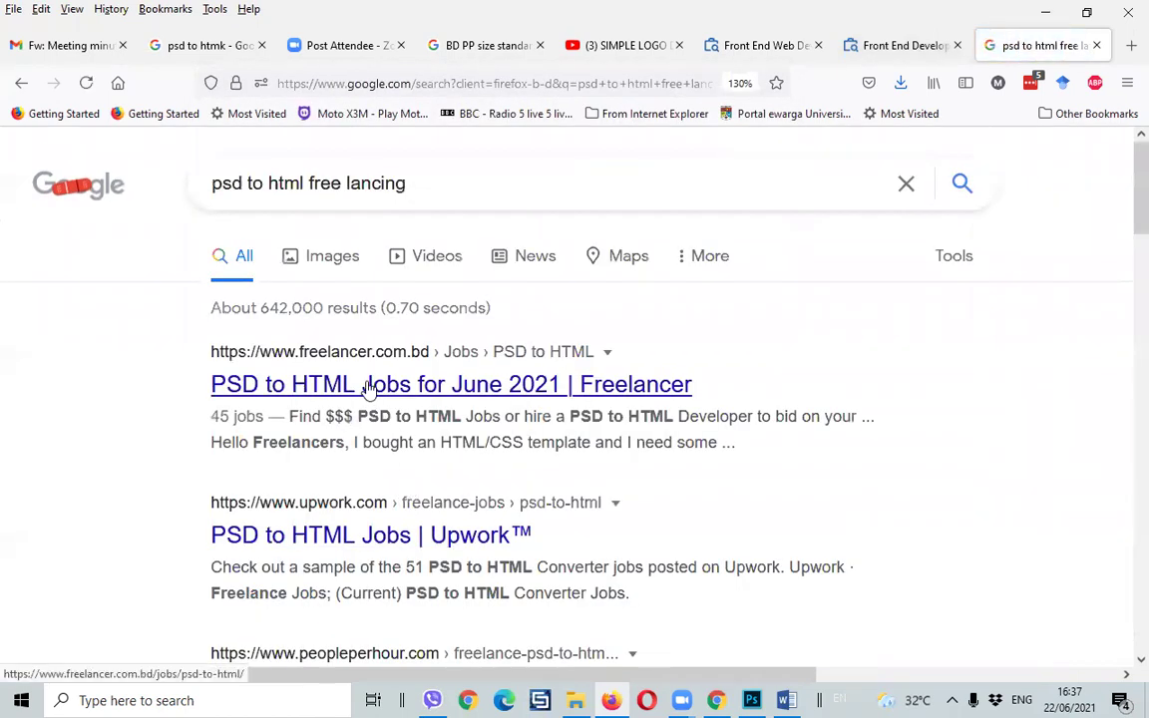
# - Open the Freelancer and Upwork PSD to HTML results in new tabs and view Freelancer's
pyautogui.rightClick(367, 387)
pyautogui.click(475, 47)
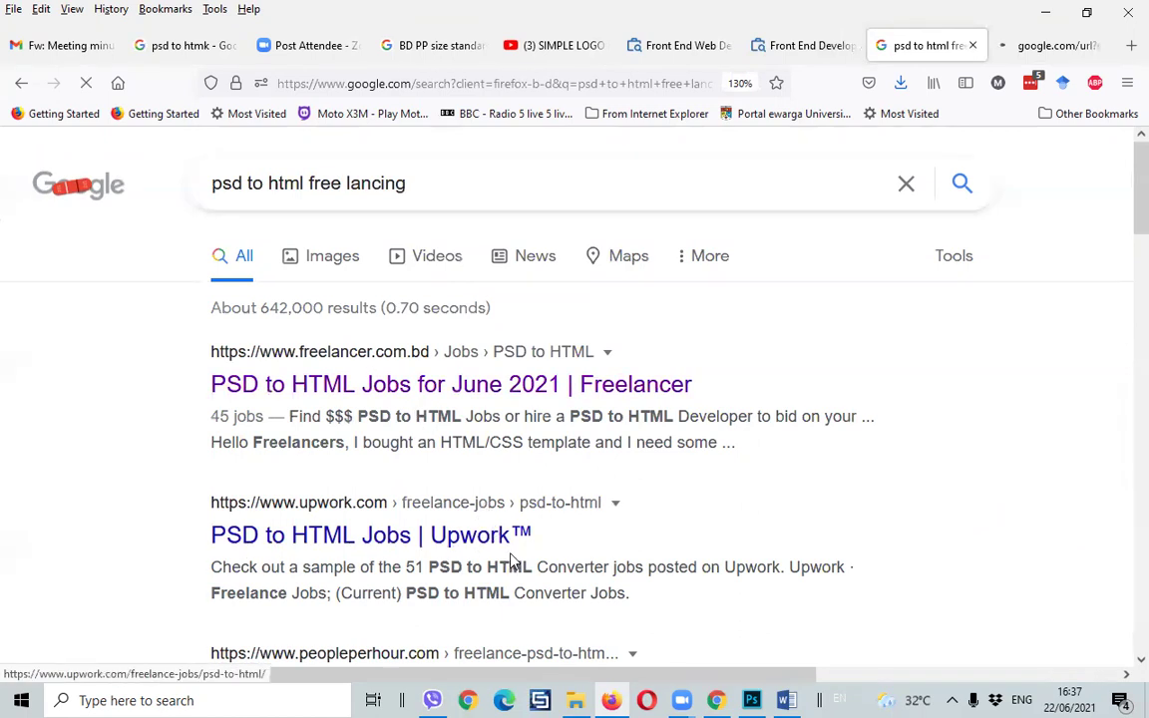
pyautogui.rightClick(449, 538)
pyautogui.click(441, 197)
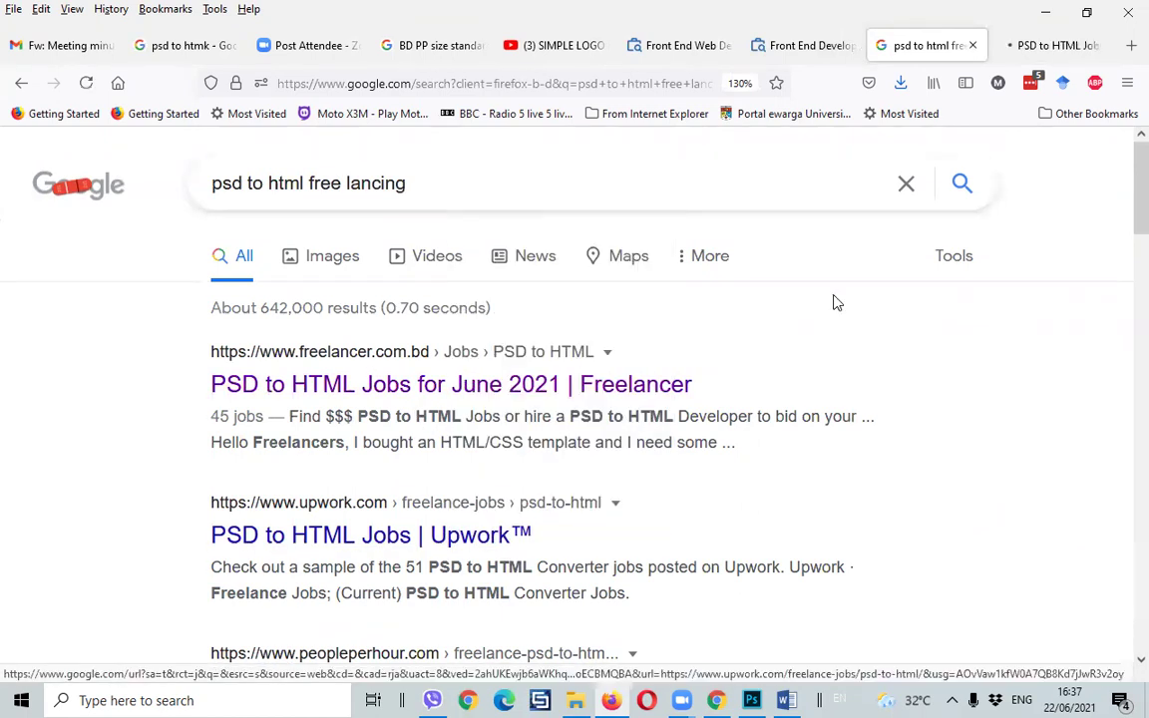
pyautogui.click(941, 47)
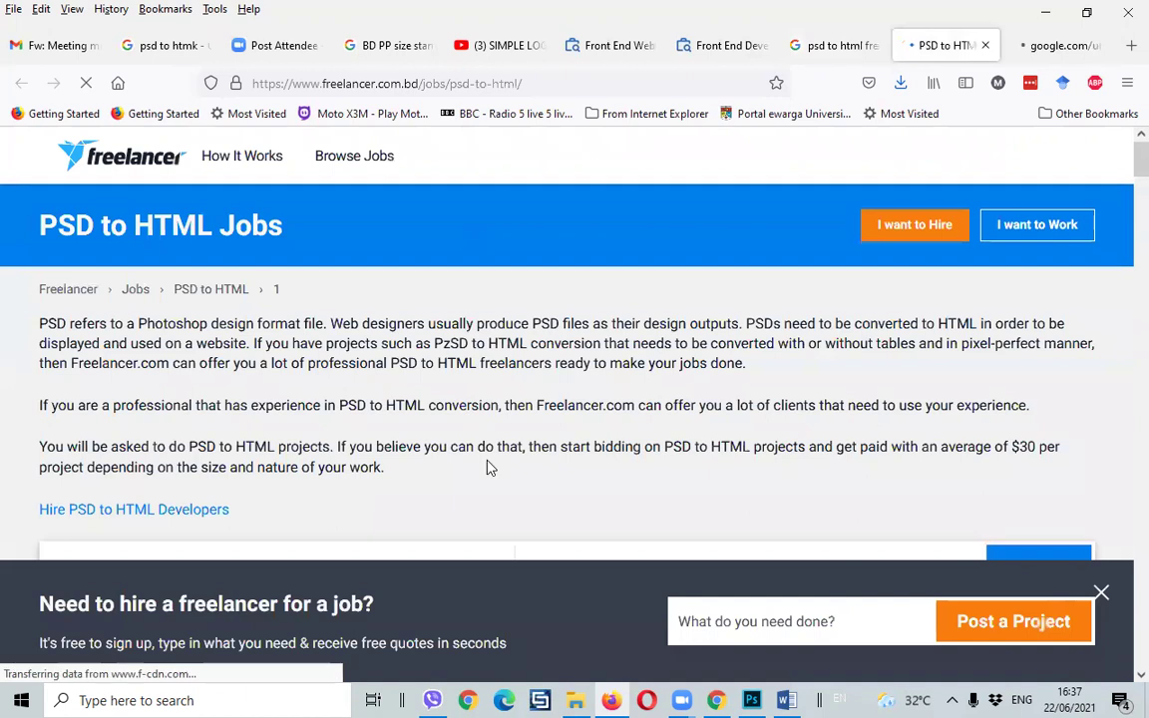
# - Browse Freelancer's PSD to HTML listings, opening 'Prepare mobile first html templates', down to template-modification jobs
pyautogui.scroll(-2, 377, 430)
pyautogui.scroll(-3, 498, 458)
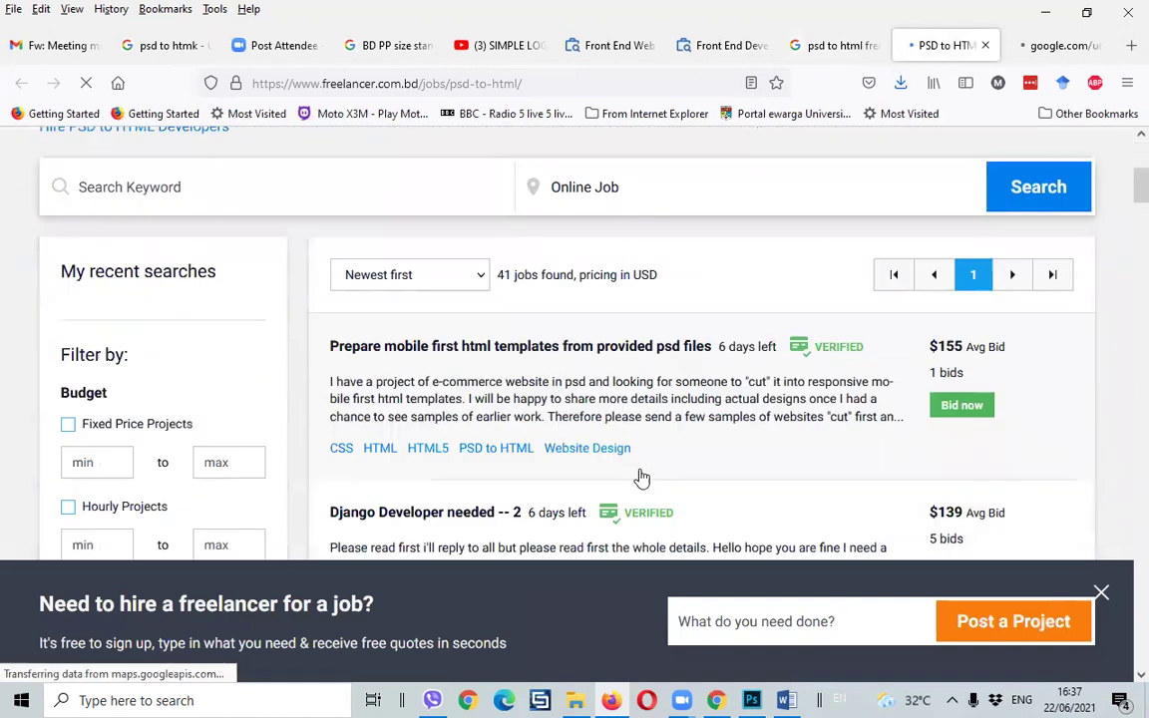
pyautogui.moveTo(479, 307)
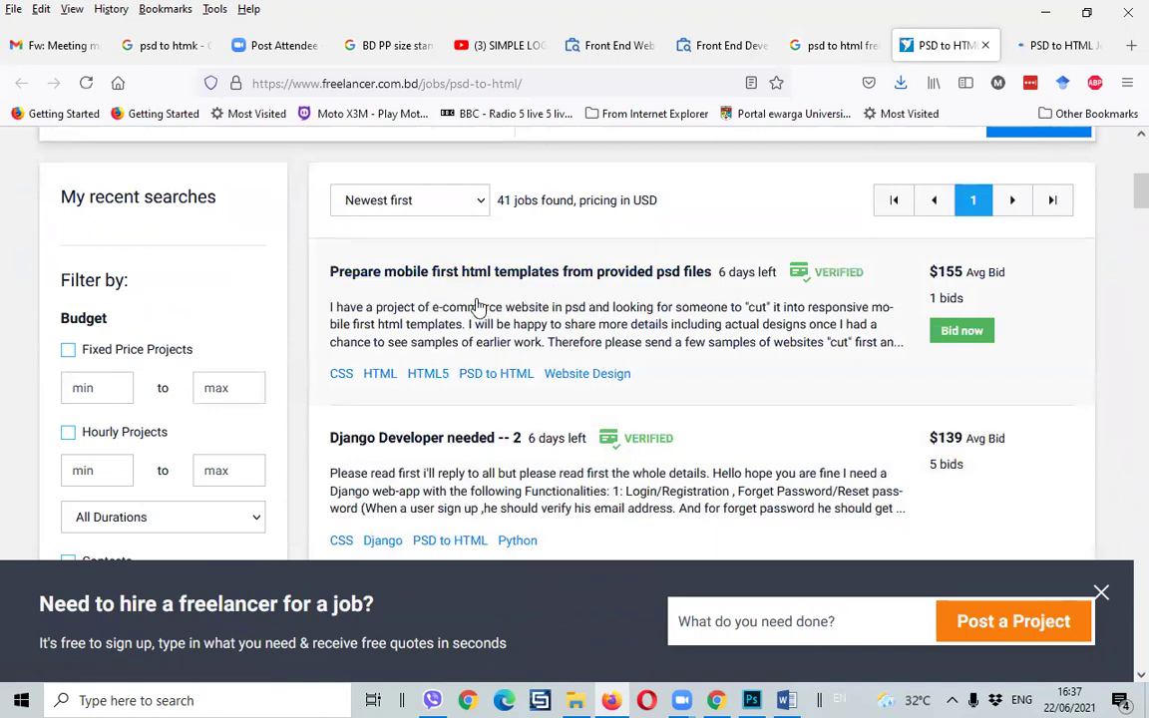
pyautogui.click(533, 279)
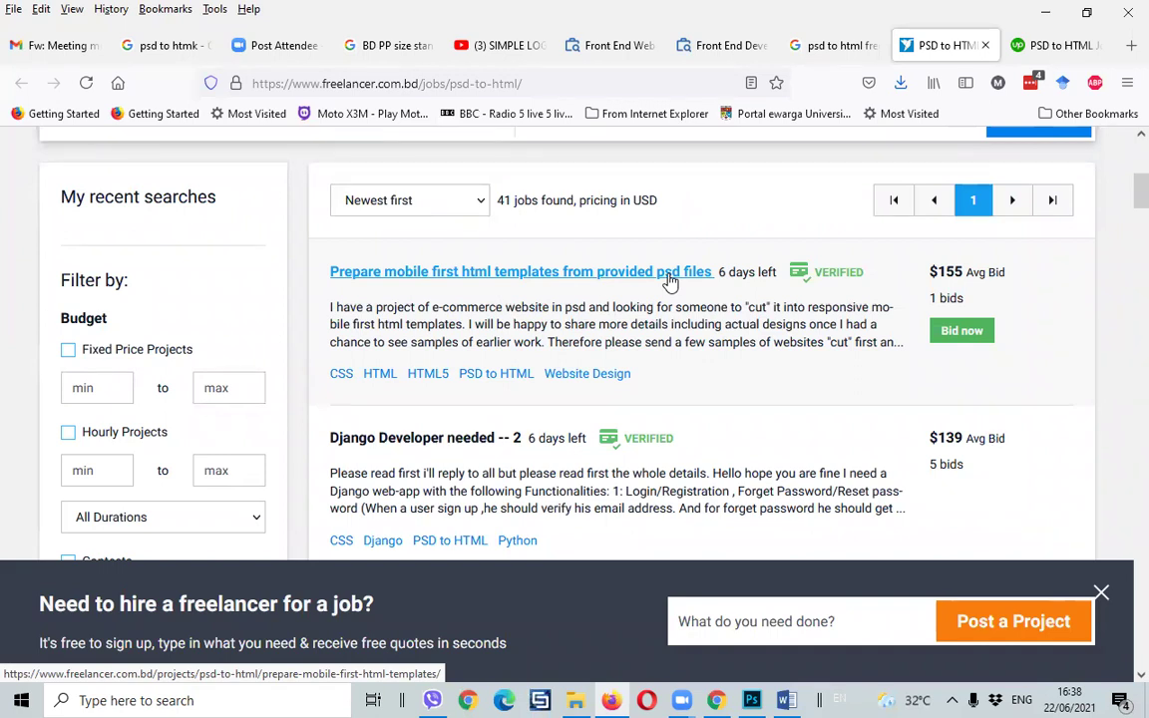
pyautogui.scroll(-3, 670, 282)
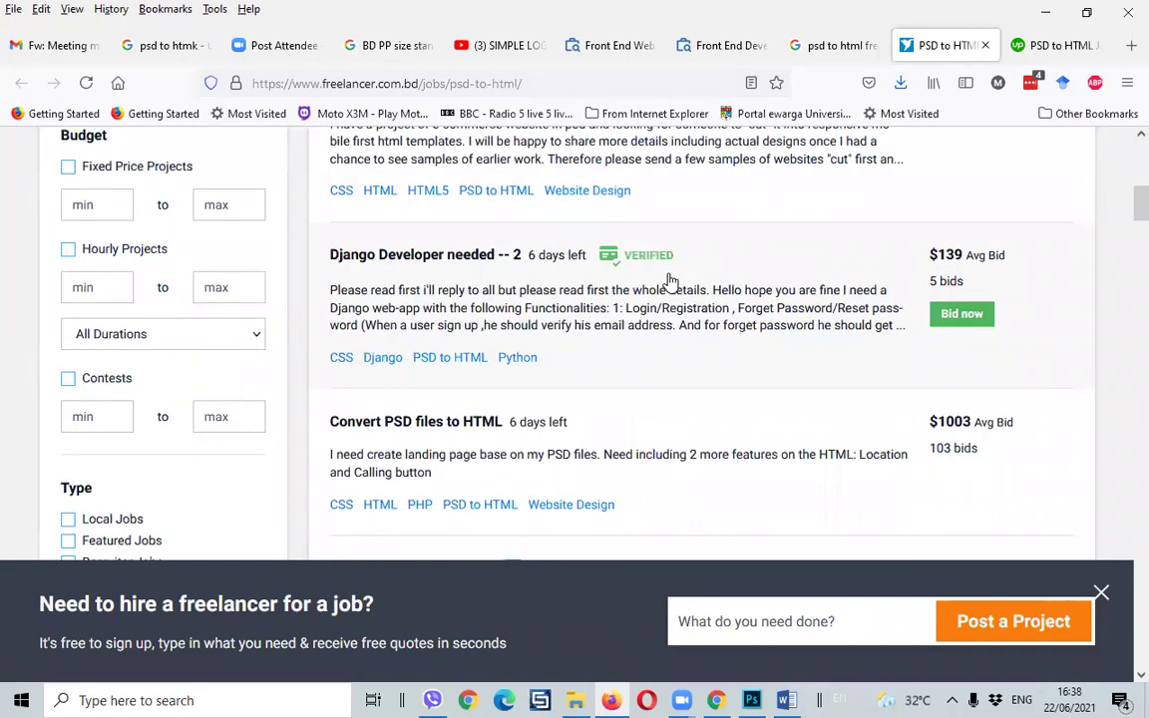
pyautogui.scroll(-3, 742, 411)
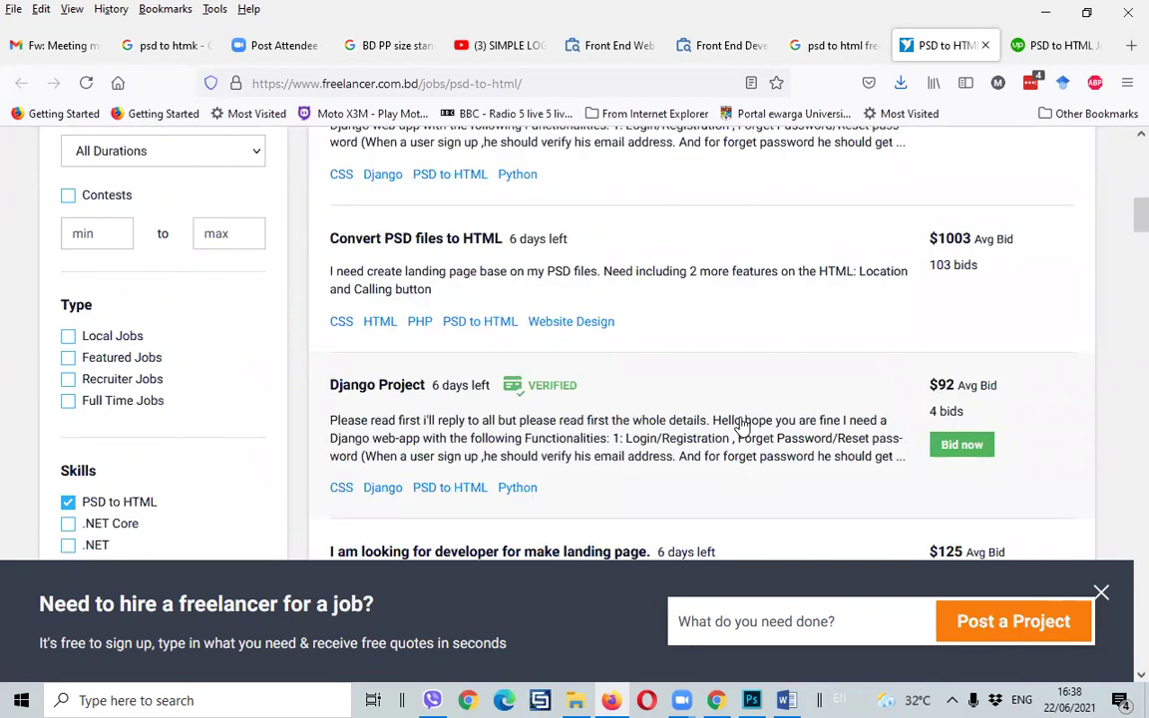
pyautogui.scroll(-3, 739, 423)
pyautogui.scroll(3, 742, 425)
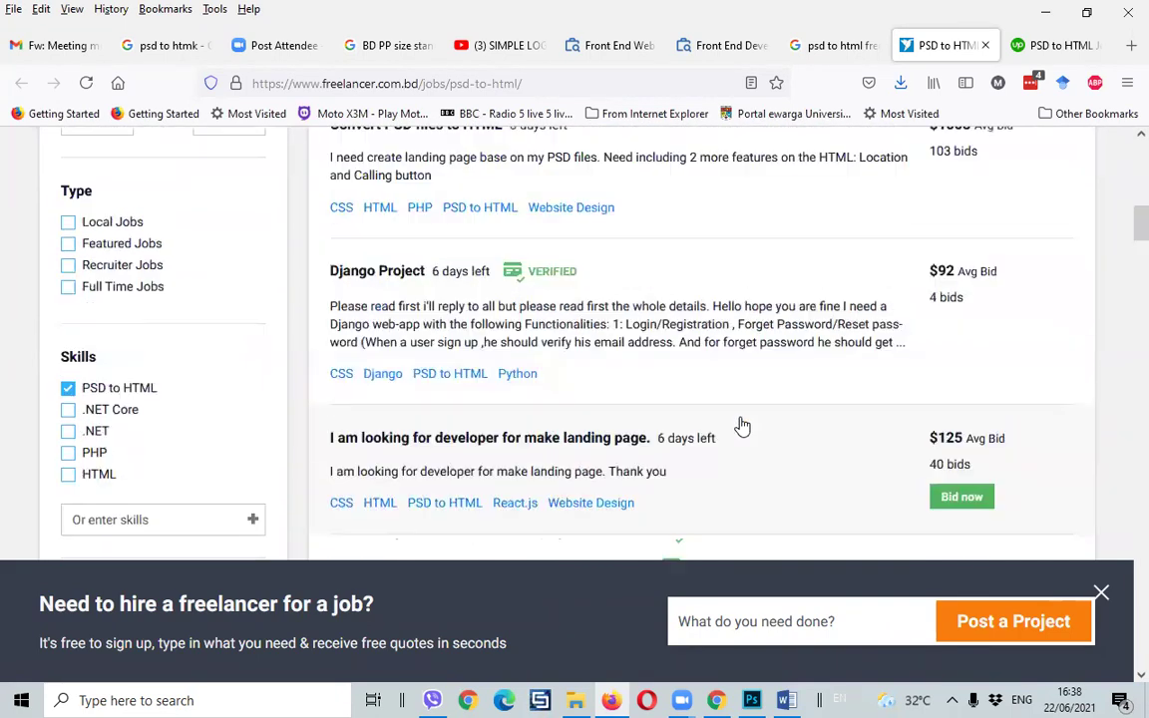
pyautogui.scroll(-6, 742, 426)
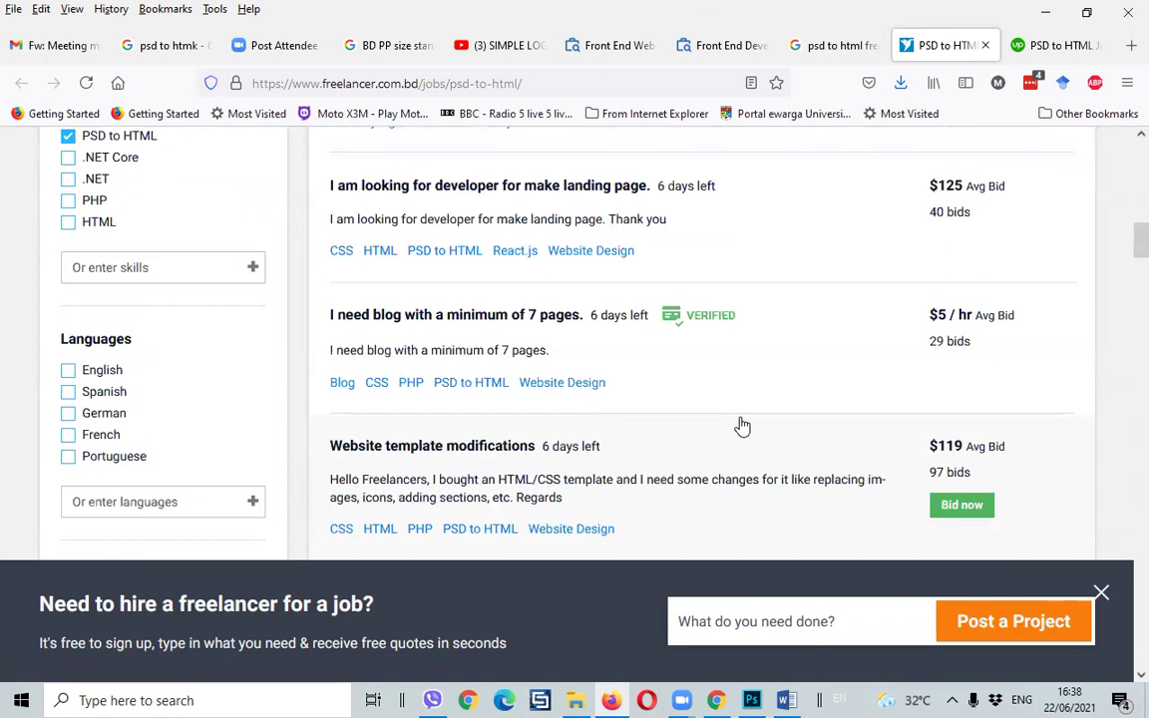
# - Open the 'Convert Psd to html' job on Upwork's PSD to HTML page and read its details
pyautogui.click(1055, 45)
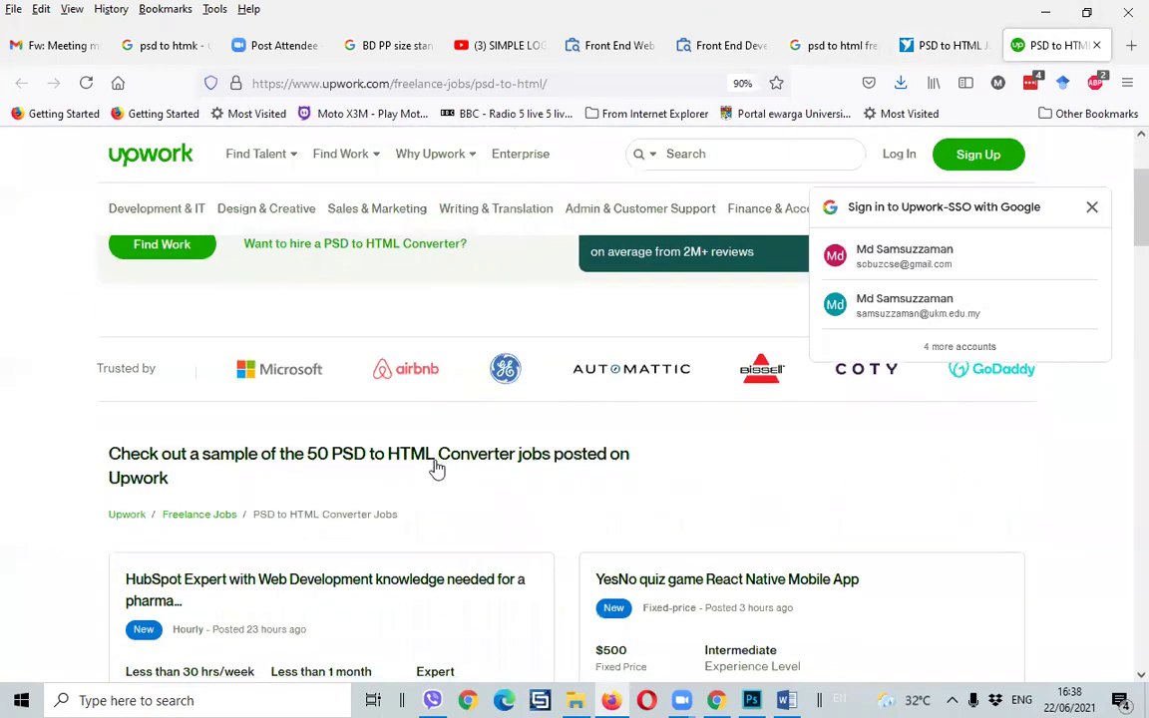
pyautogui.scroll(-4, 436, 469)
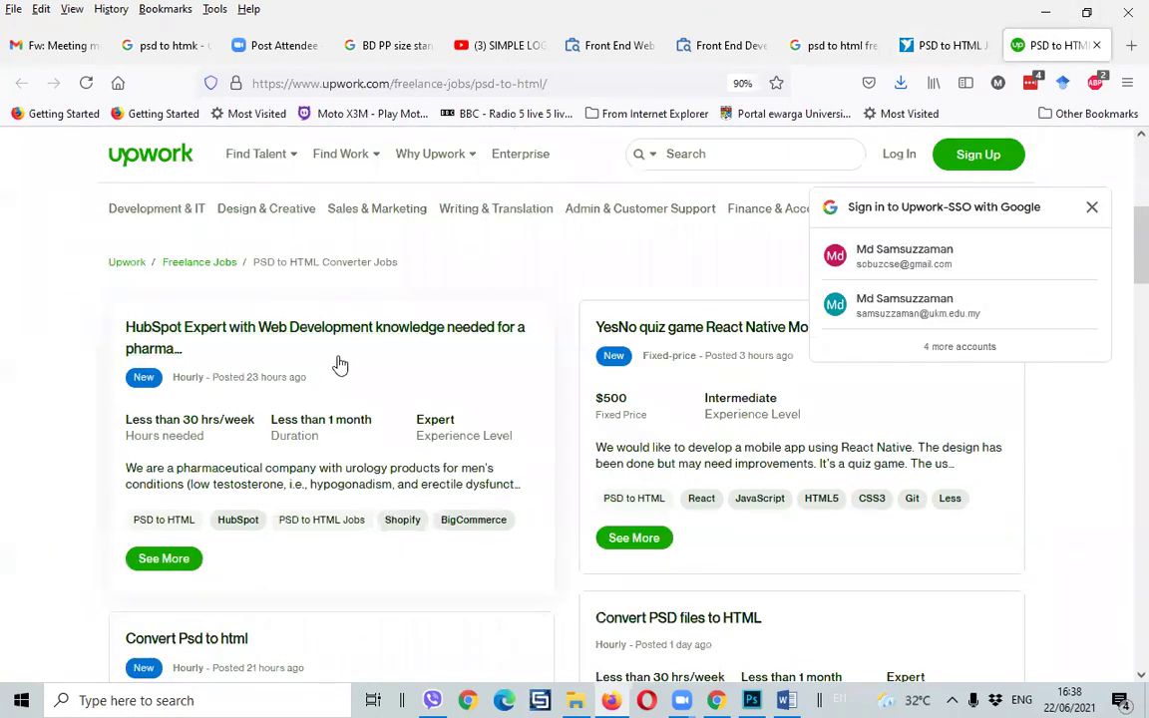
pyautogui.scroll(-3, 36, 564)
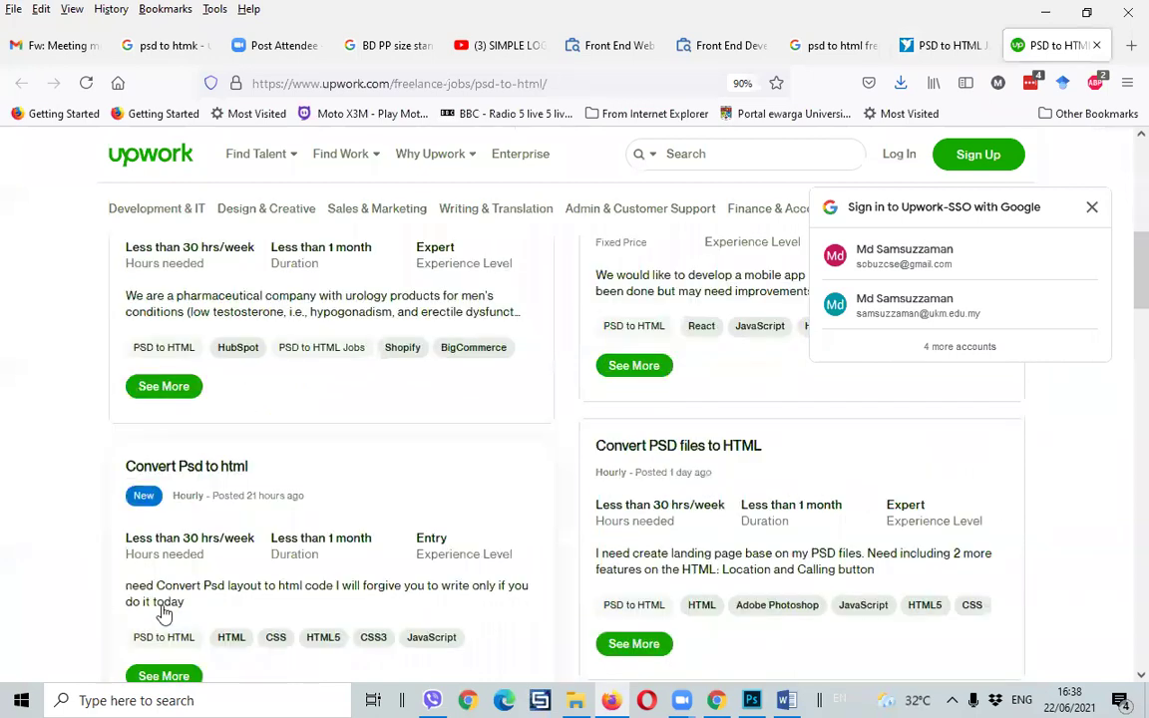
pyautogui.scroll(-2, 165, 613)
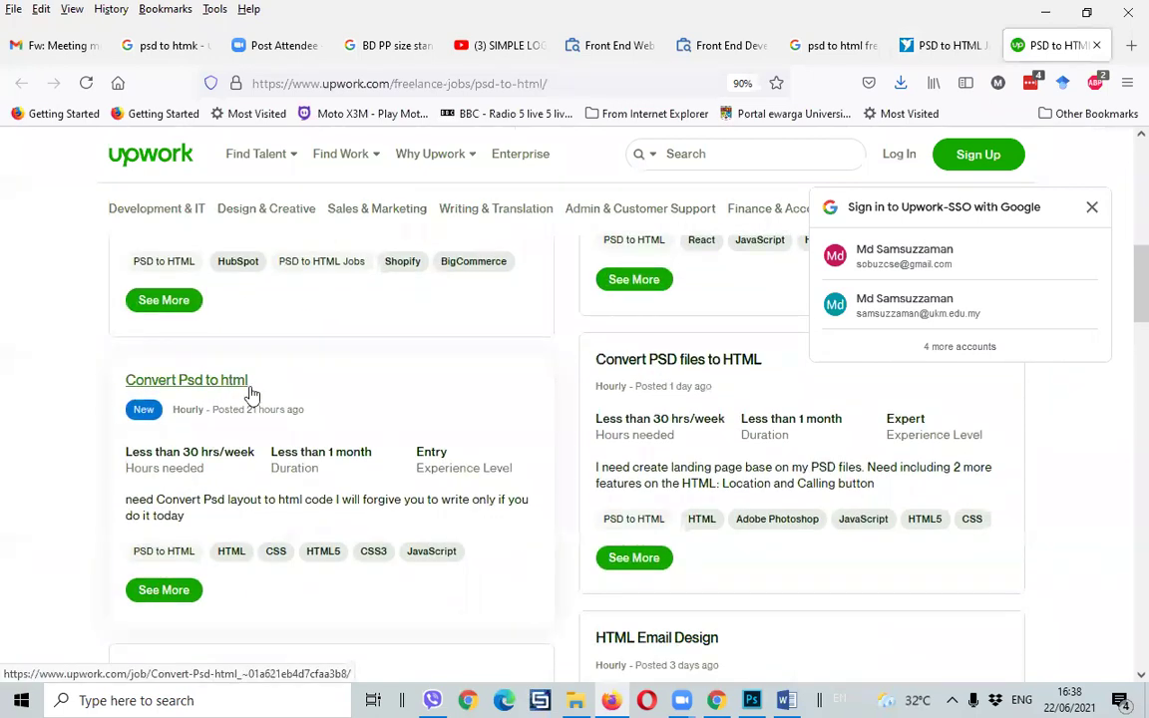
pyautogui.click(216, 389)
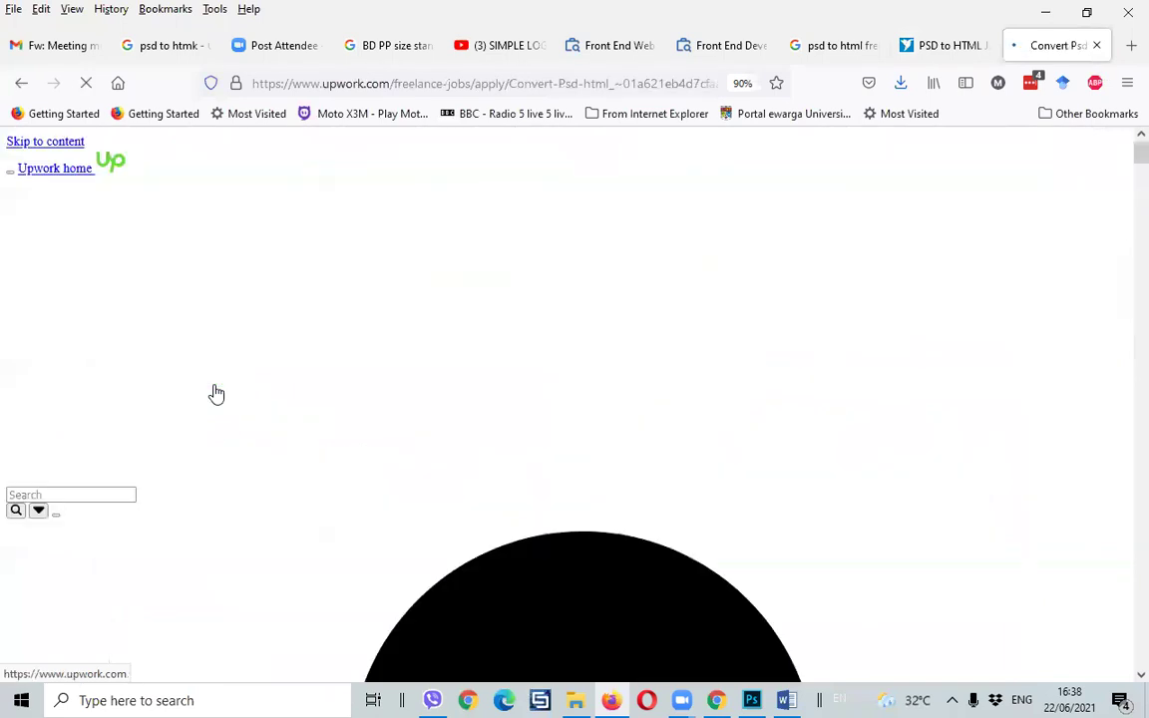
pyautogui.scroll(-3, 520, 531)
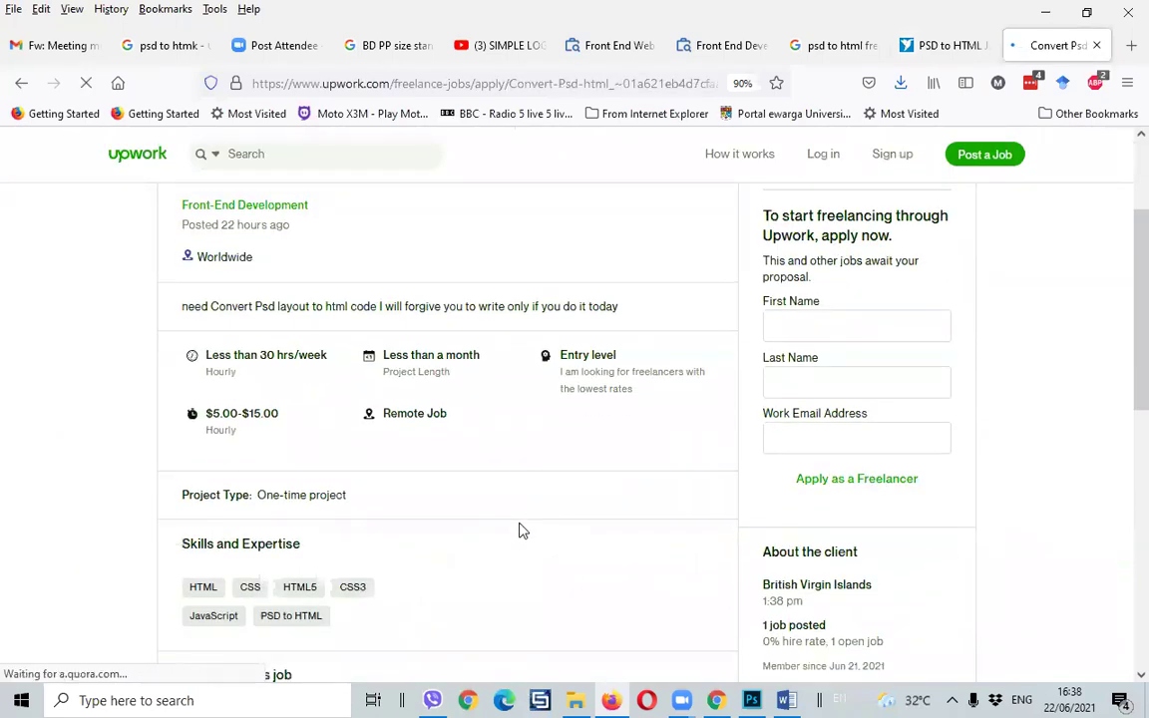
pyautogui.scroll(-3, 518, 528)
pyautogui.scroll(-2, 516, 520)
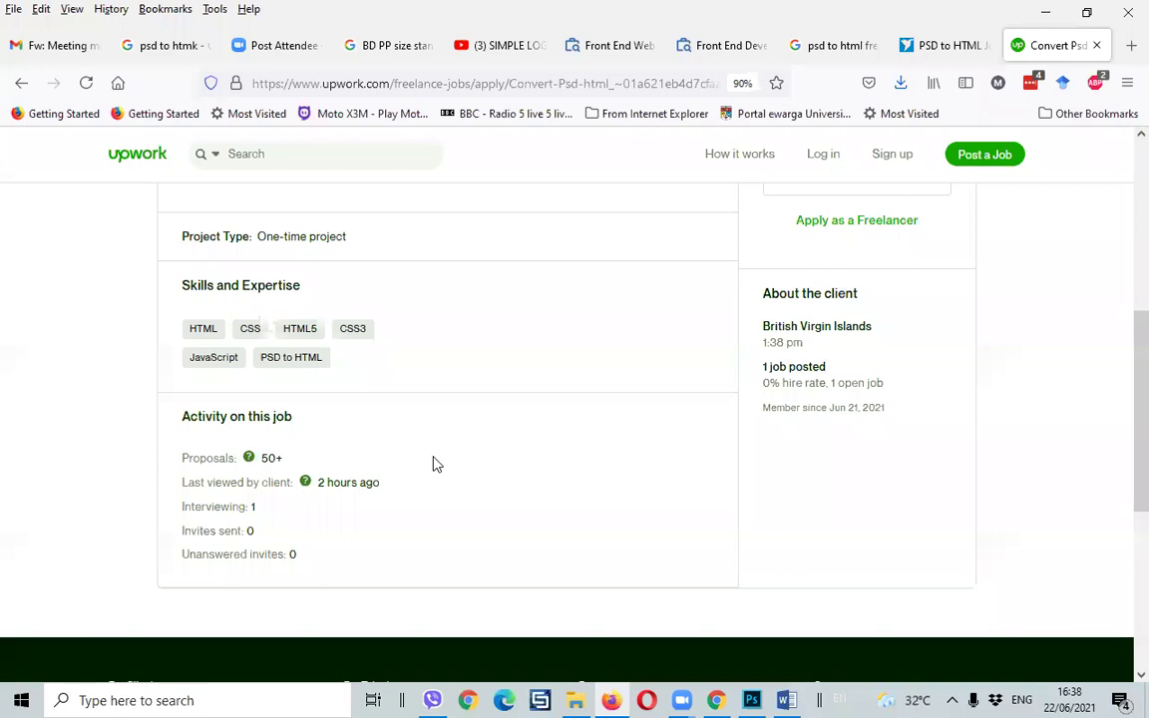
pyautogui.scroll(-2, 432, 463)
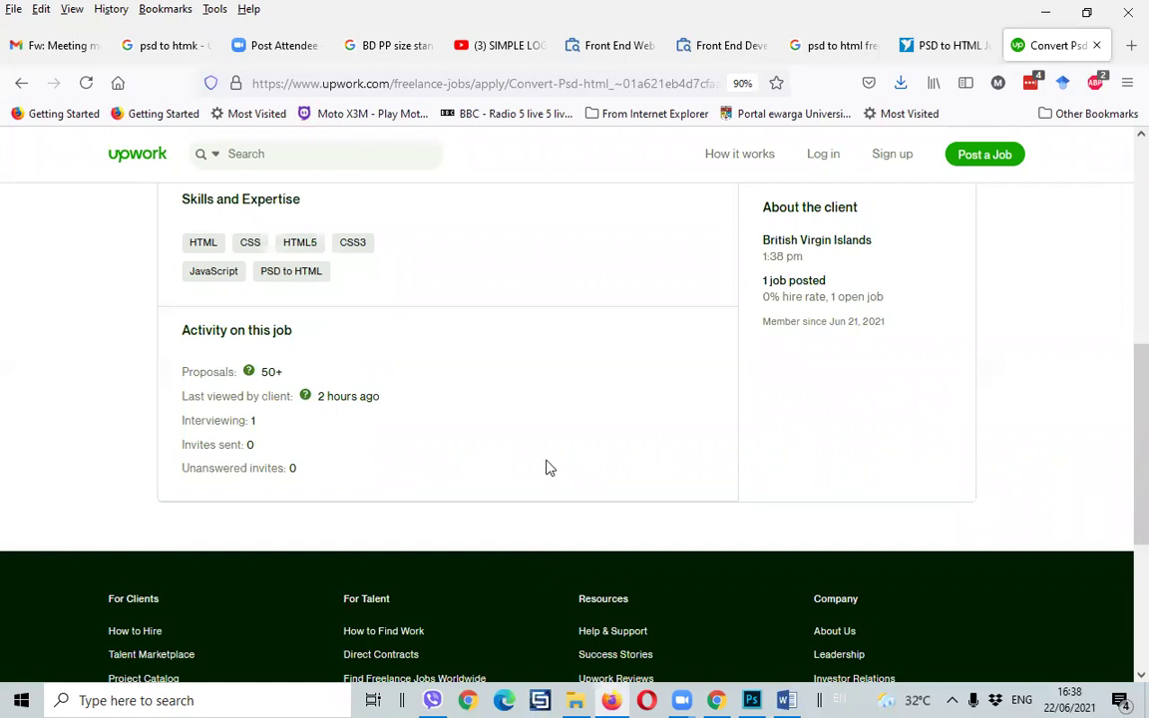
pyautogui.scroll(2, 497, 467)
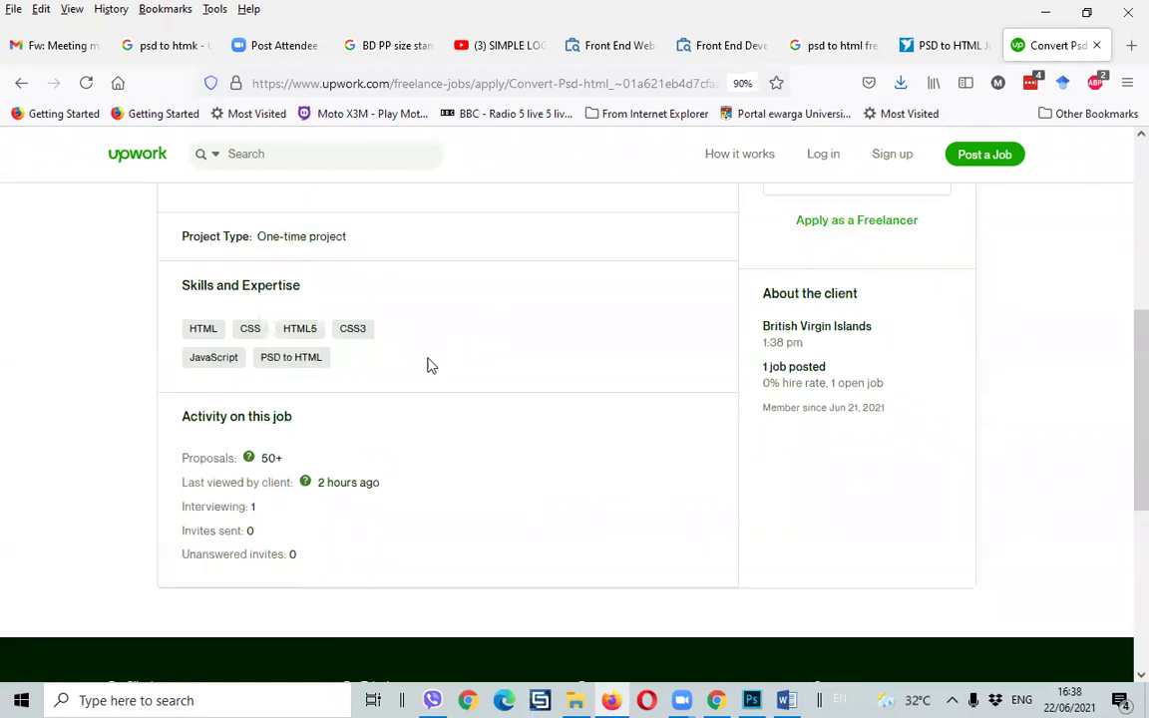
pyautogui.scroll(1, 538, 538)
pyautogui.scroll(5, 539, 542)
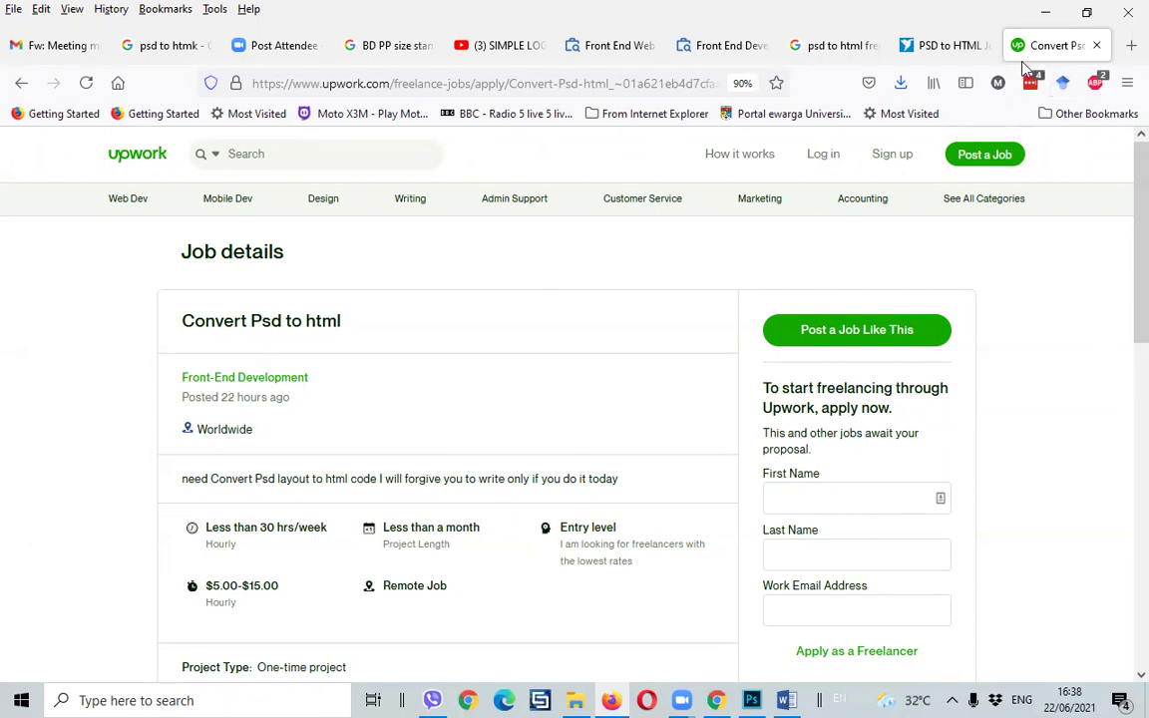
# - Return to the top of Freelancer's PSD to HTML Jobs page and start posting a project
pyautogui.click(943, 45)
pyautogui.scroll(5, 897, 294)
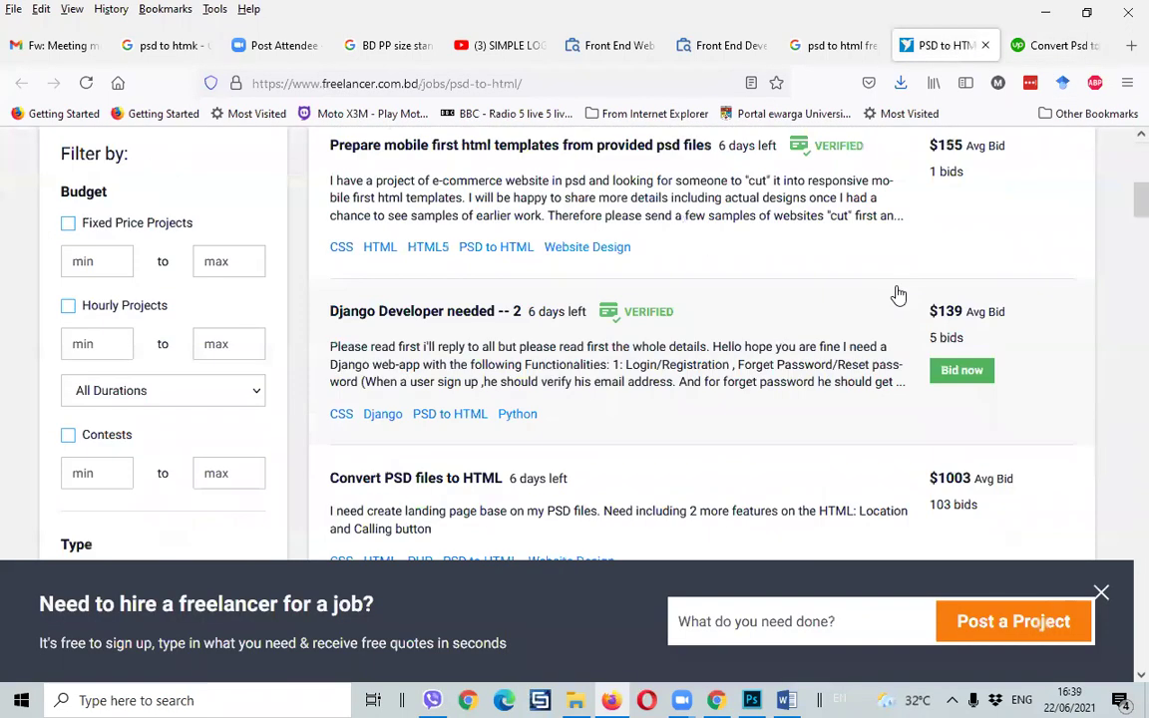
pyautogui.scroll(10, 897, 294)
pyautogui.scroll(2, 808, 259)
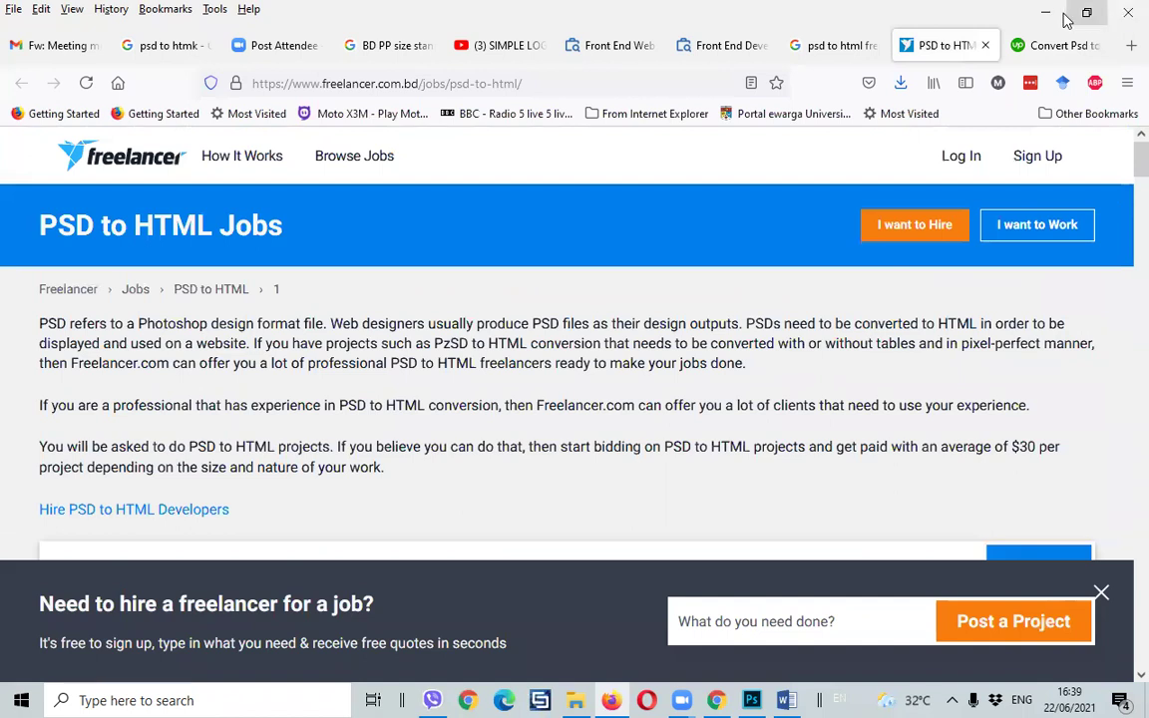
pyautogui.click(914, 225)
pyautogui.click(1045, 12)
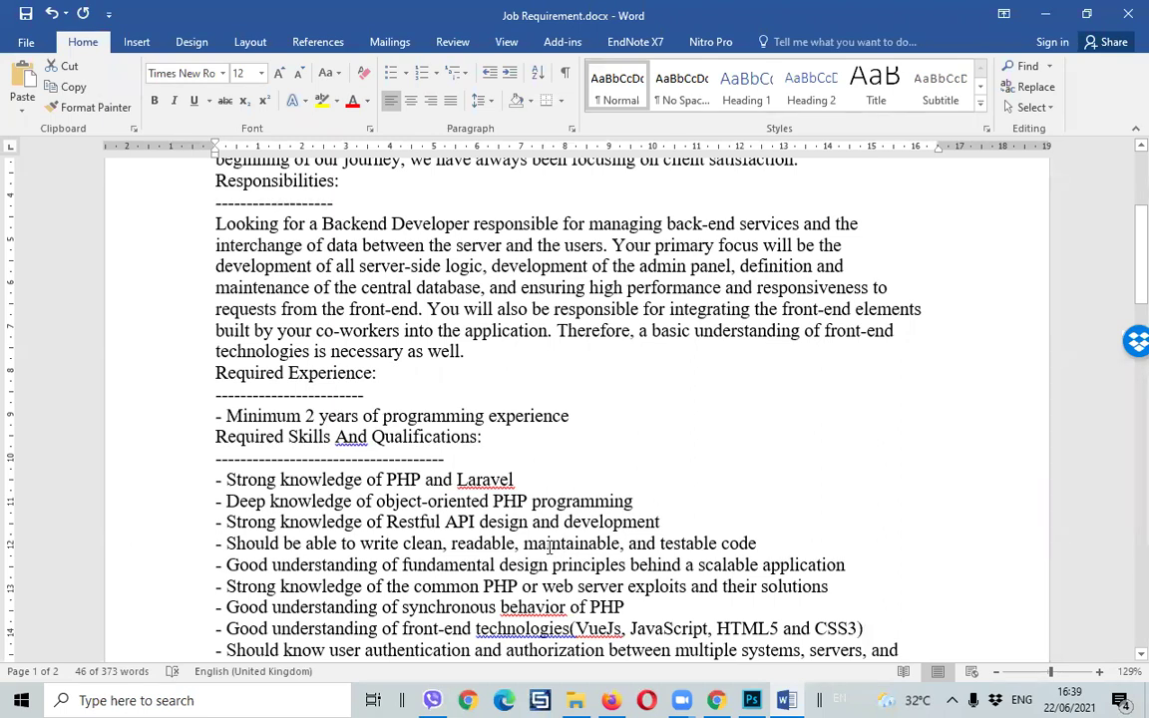
pyautogui.scroll(3, 730, 397)
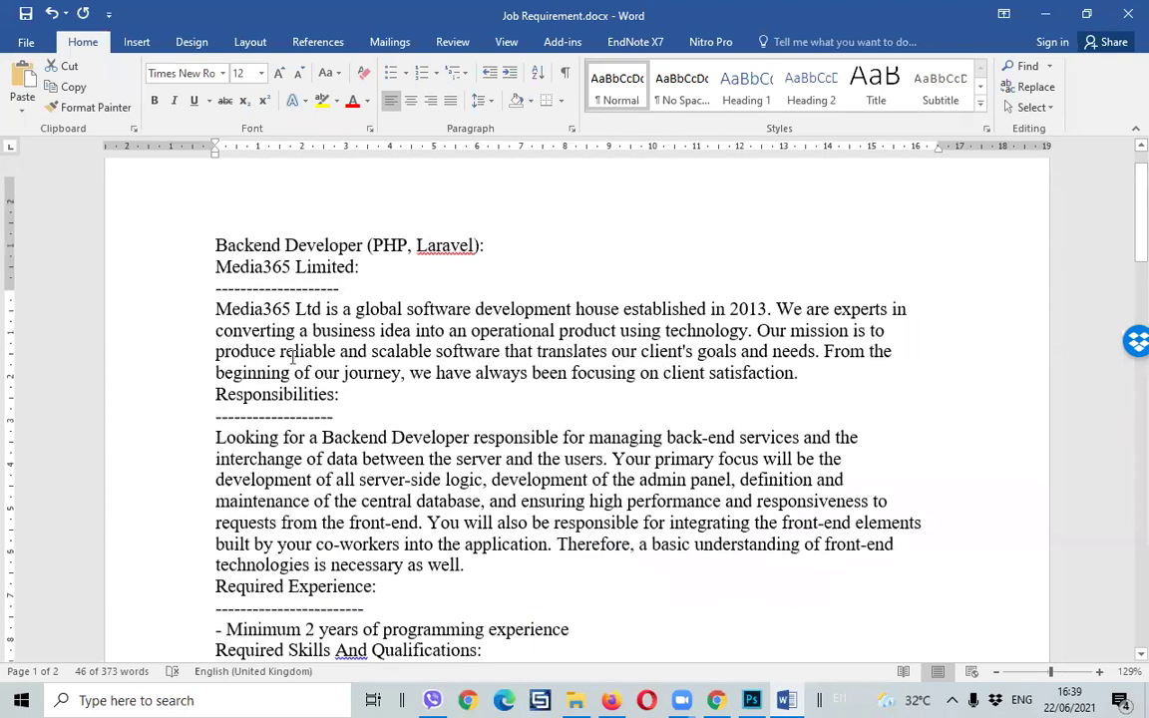
pyautogui.scroll(1, 261, 321)
pyautogui.moveTo(204, 361)
pyautogui.mouseDown()
pyautogui.moveTo(272, 389)
pyautogui.moveTo(341, 450)
pyautogui.mouseUp()
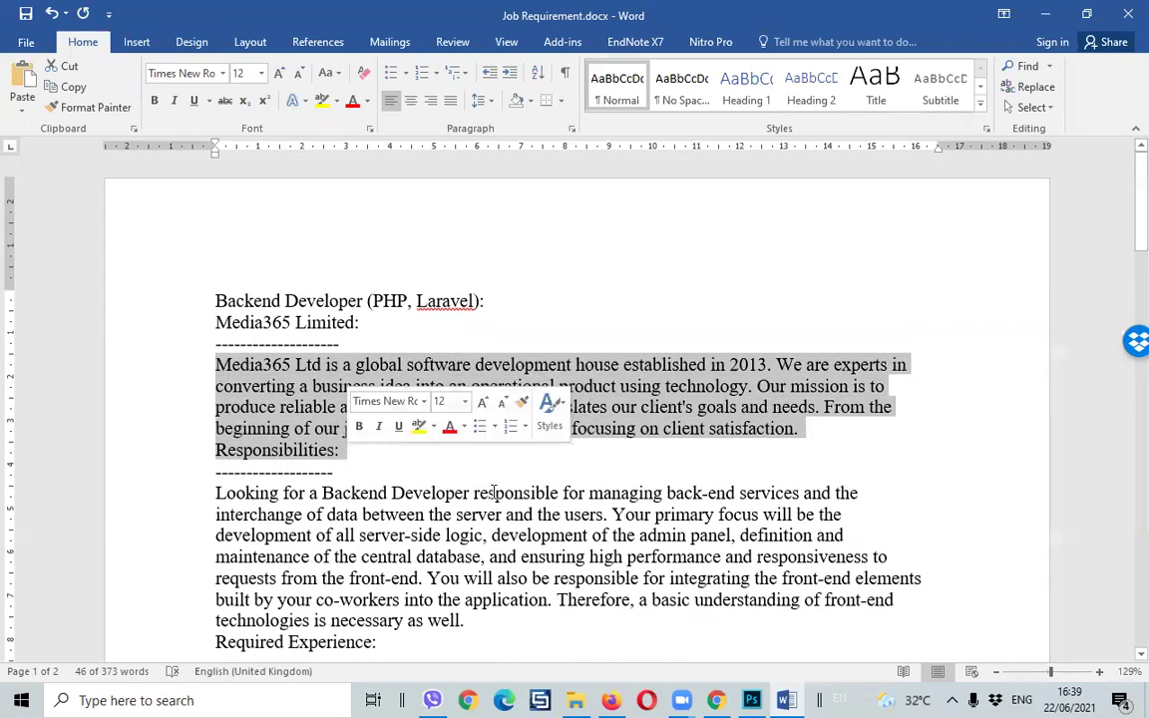
pyautogui.click(799, 388)
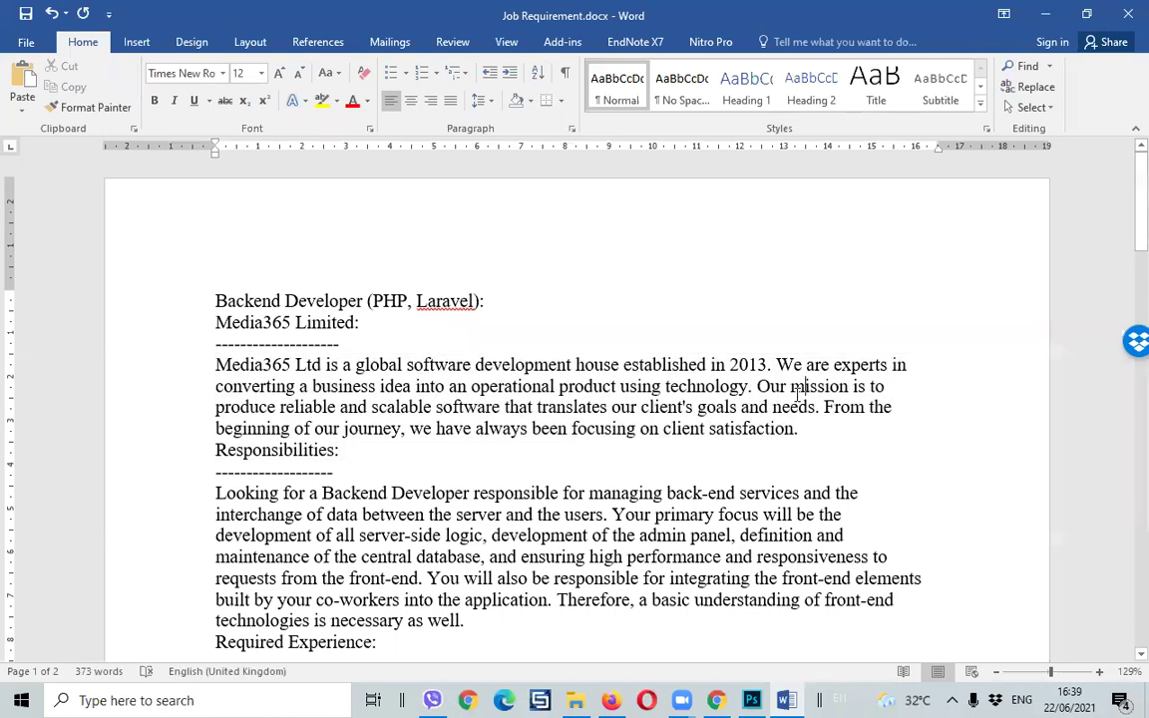
pyautogui.click(804, 389)
pyautogui.click(611, 698)
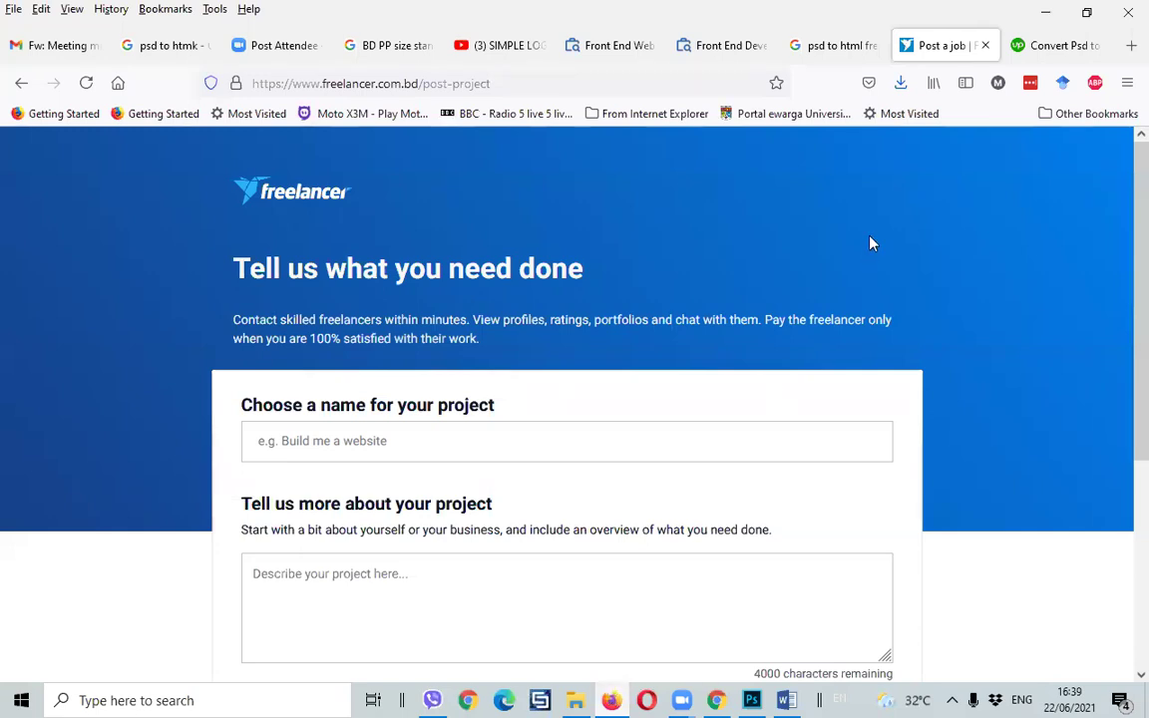
pyautogui.hotkey('alt', 'Tab')
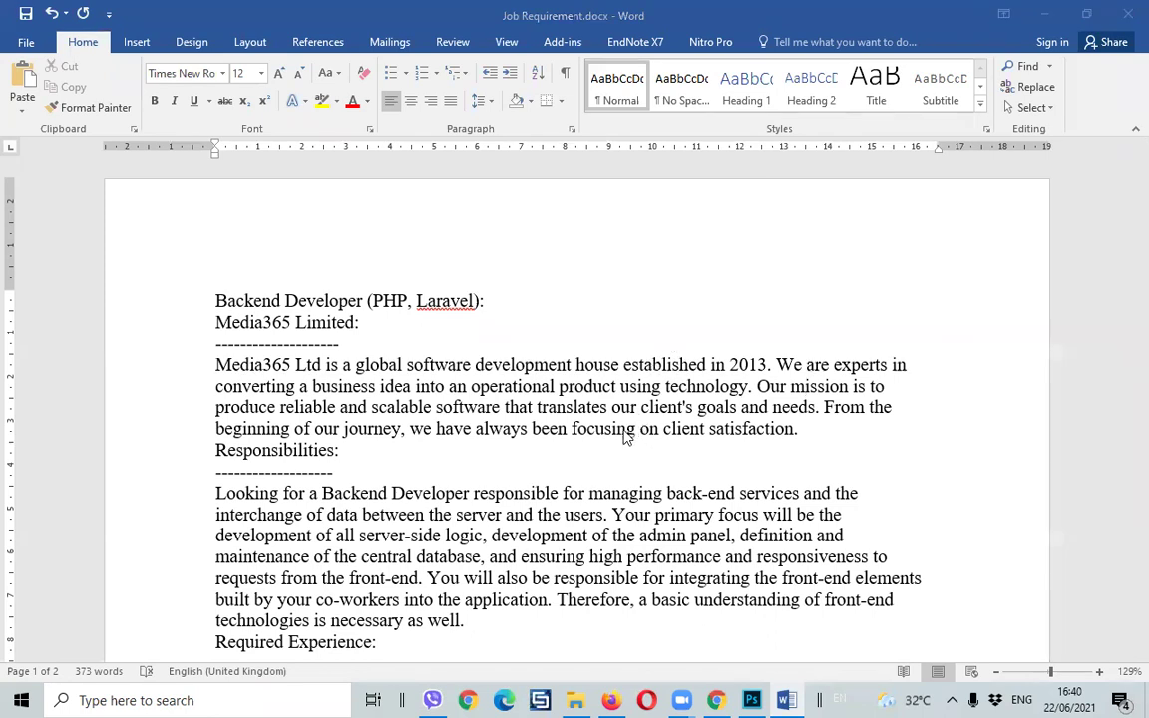
# - Quit Photoshop, discarding the DS monogram's unsaved changes
pyautogui.click(607, 699)
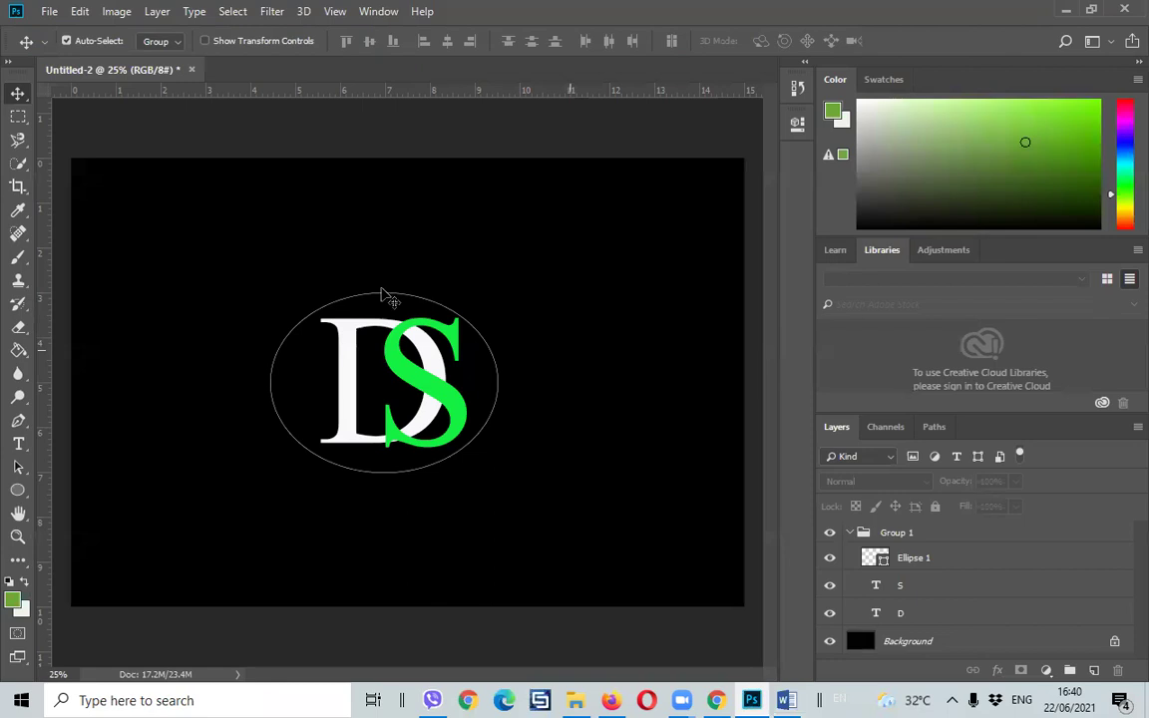
pyautogui.hotkey('ctrl', 'q')
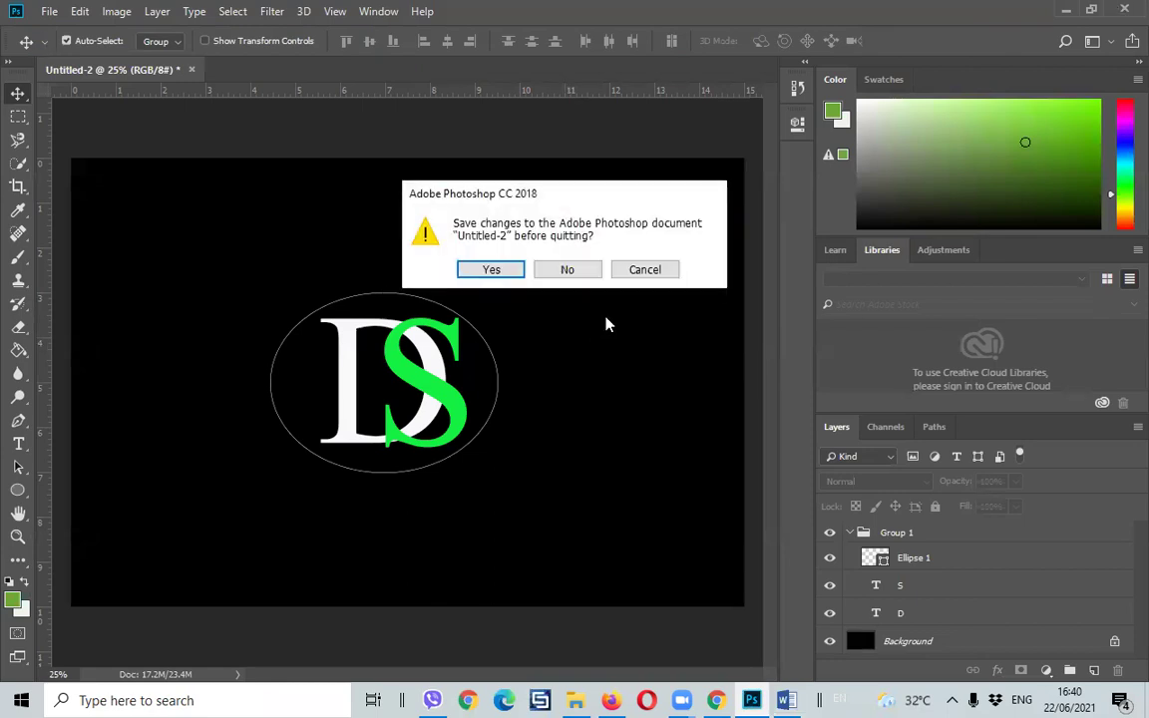
pyautogui.click(558, 269)
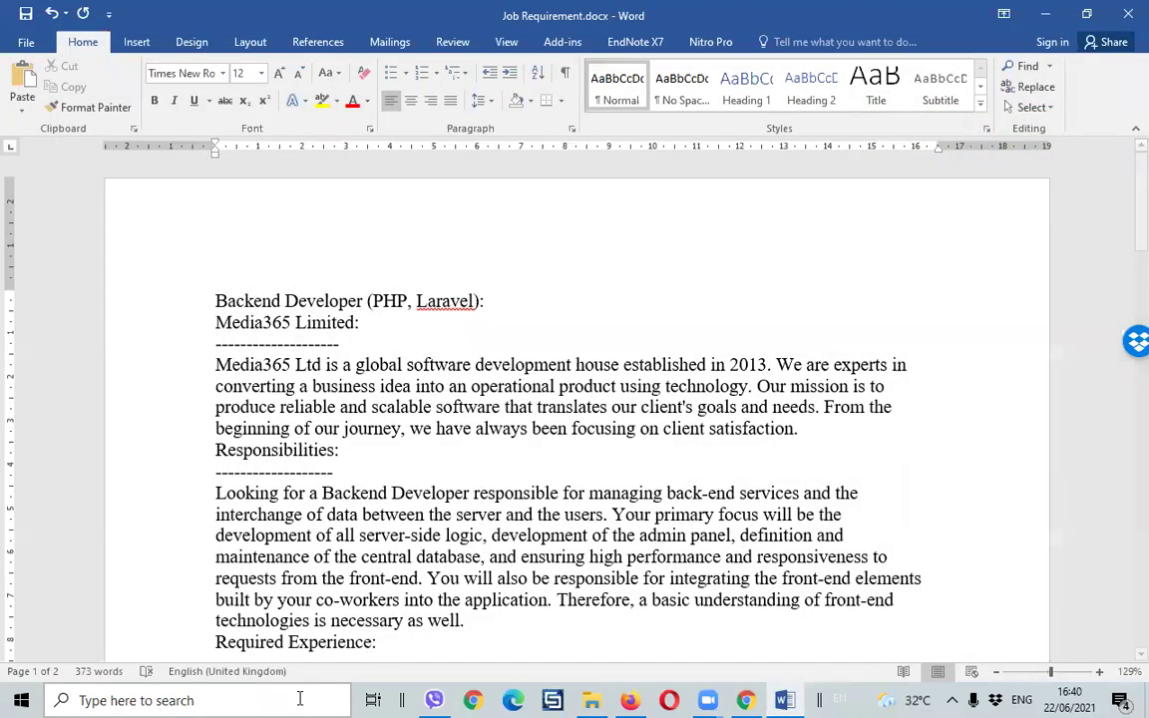
# - Find 'illus' in Windows search and launch Adobe Illustrator CC 2018
pyautogui.click(300, 700)
pyautogui.write('l')
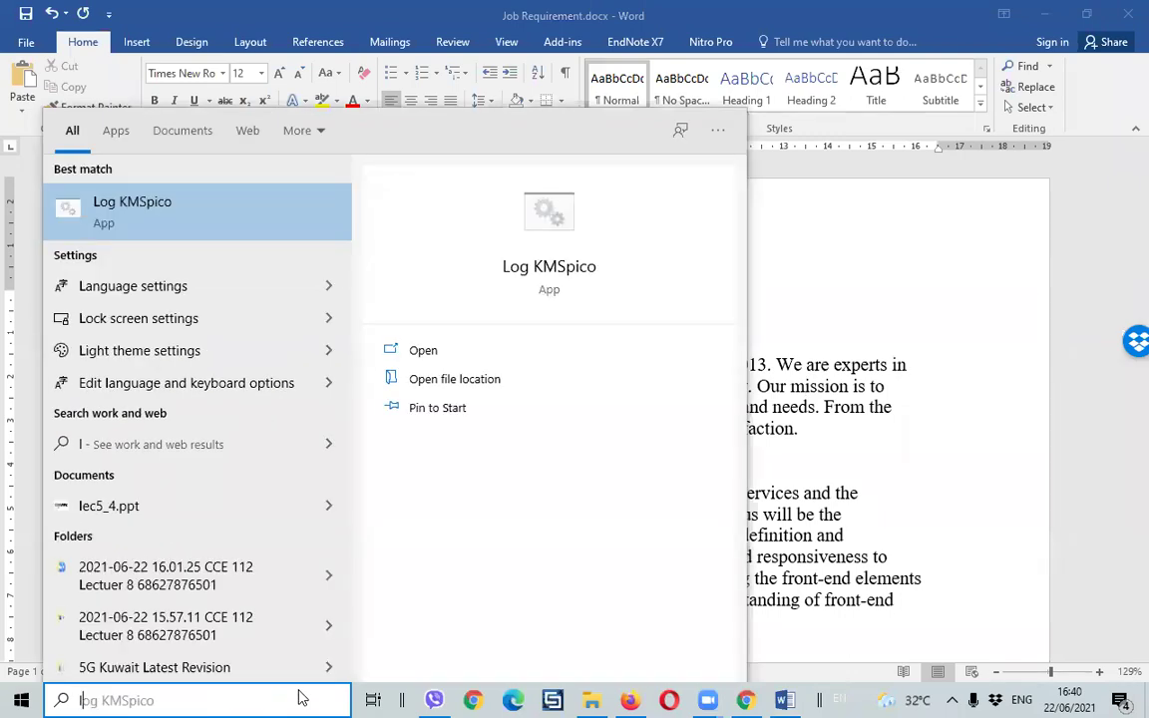
pyautogui.press('BackSpace')
pyautogui.write('illus')
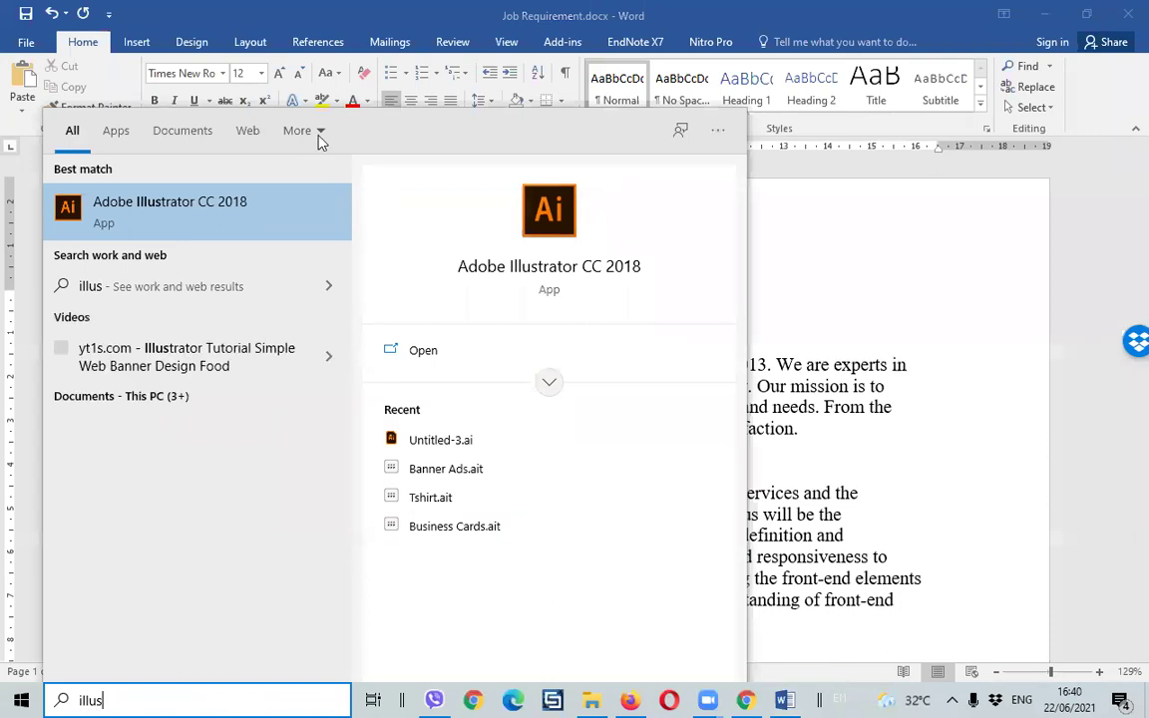
pyautogui.click(247, 213)
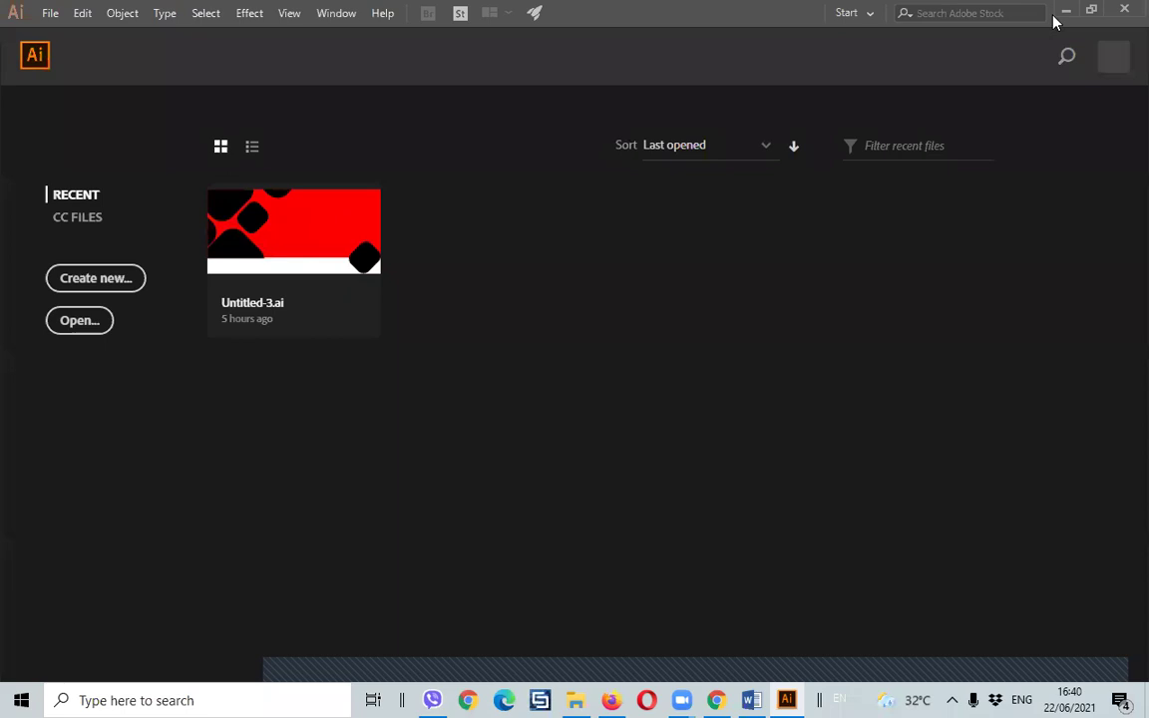
# - Open the recent Untitled-3.ai banner artwork and dismiss the open menu
pyautogui.click(229, 245)
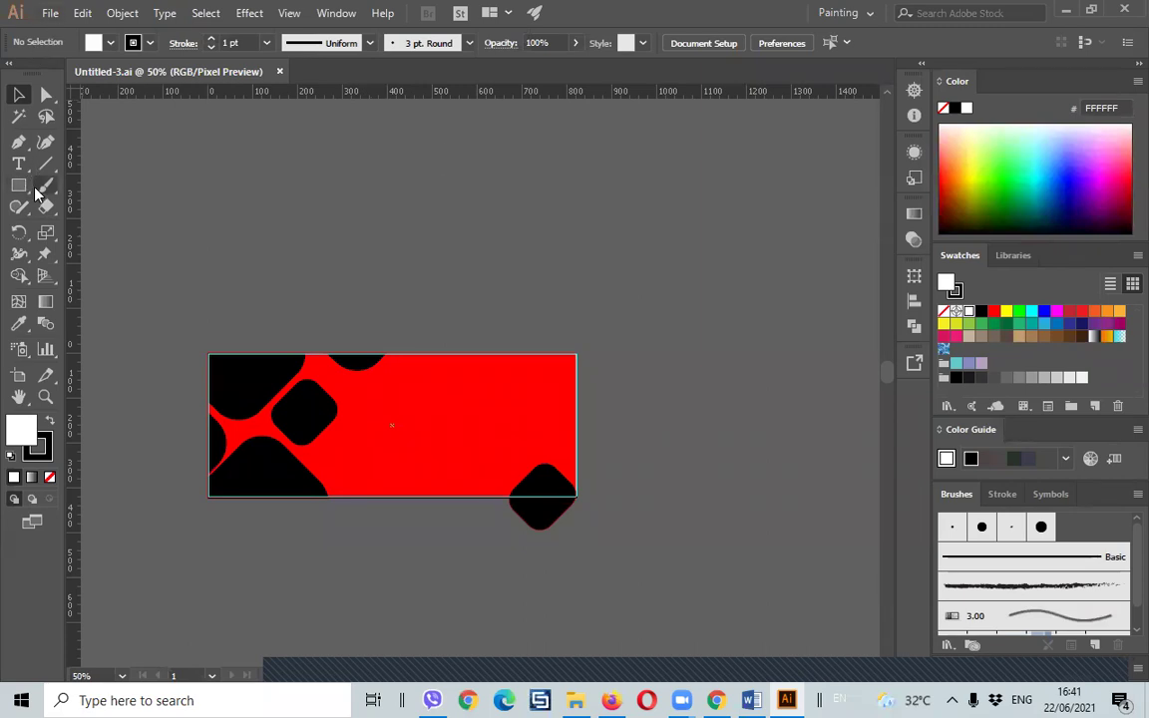
pyautogui.click(441, 286)
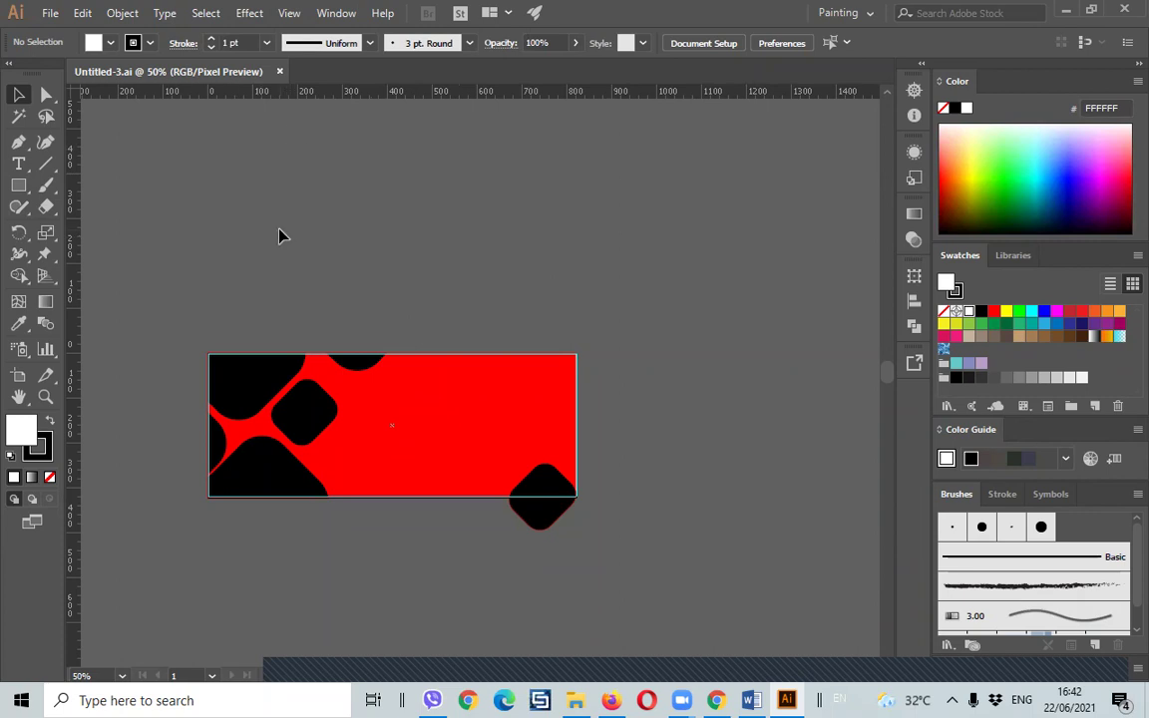
# - Select and deselect the red banner, then open the Rectangle Tool flyout
pyautogui.click(390, 416)
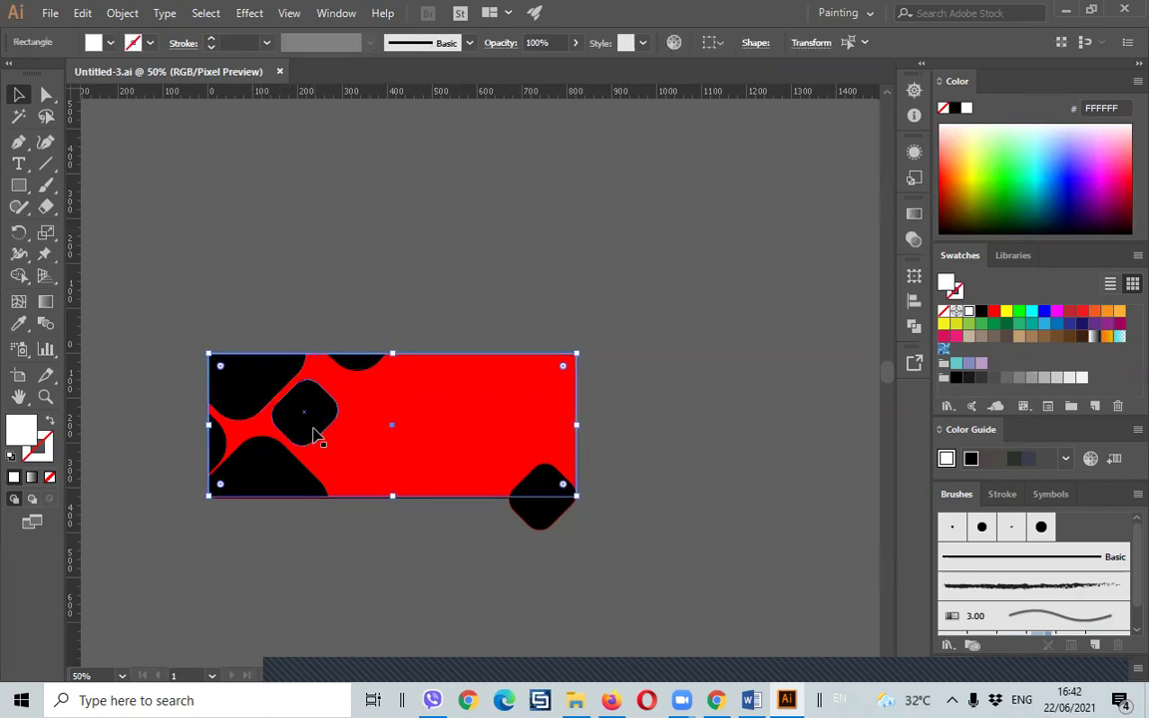
pyautogui.click(368, 240)
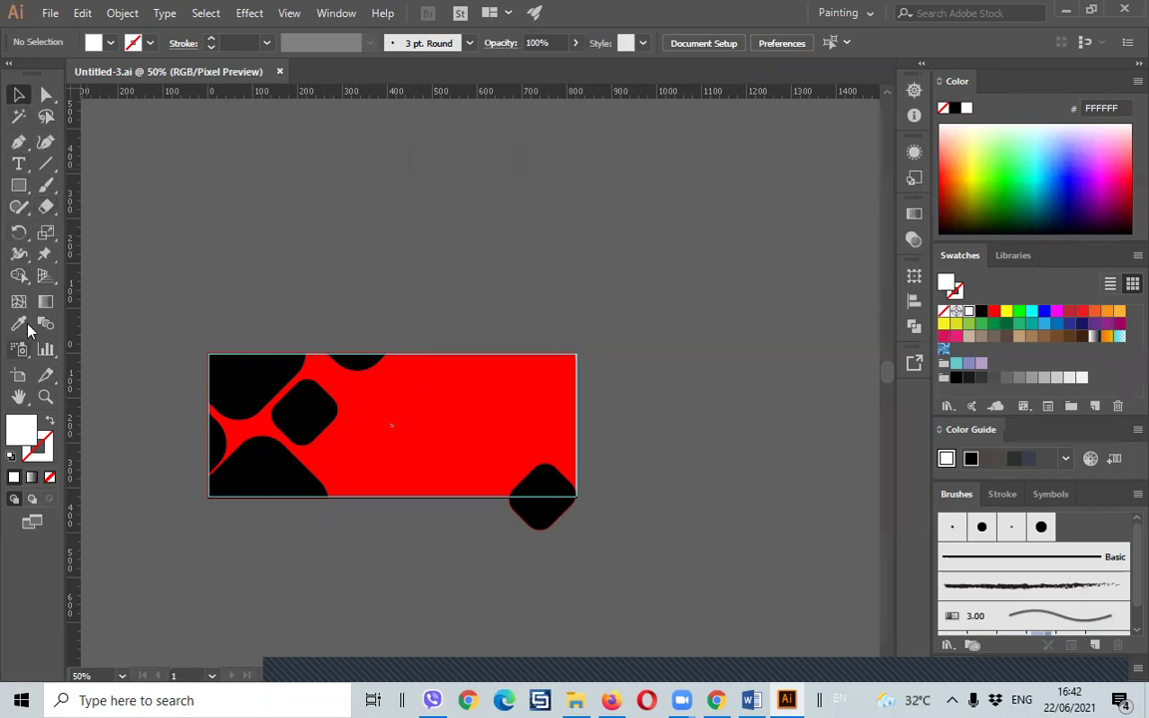
pyautogui.click(20, 185)
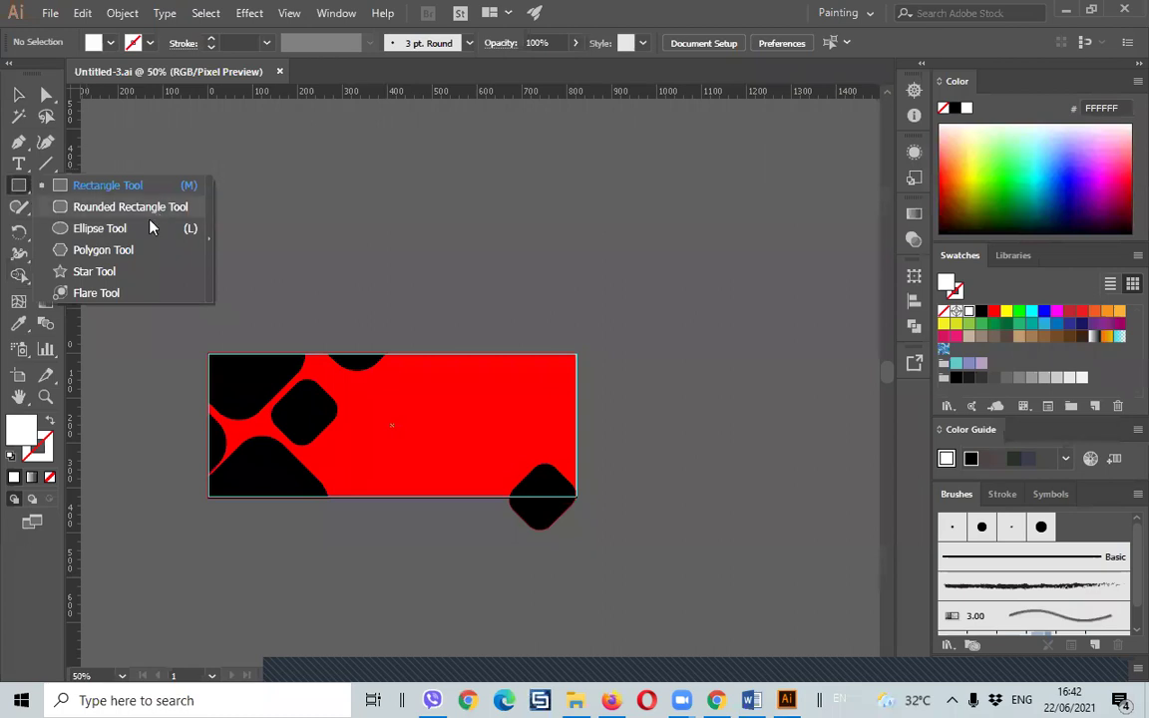
# - Draw a white rectangle above the banner and start rounding its corners
pyautogui.click(95, 185)
pyautogui.moveTo(326, 152); pyautogui.dragTo(579, 310)
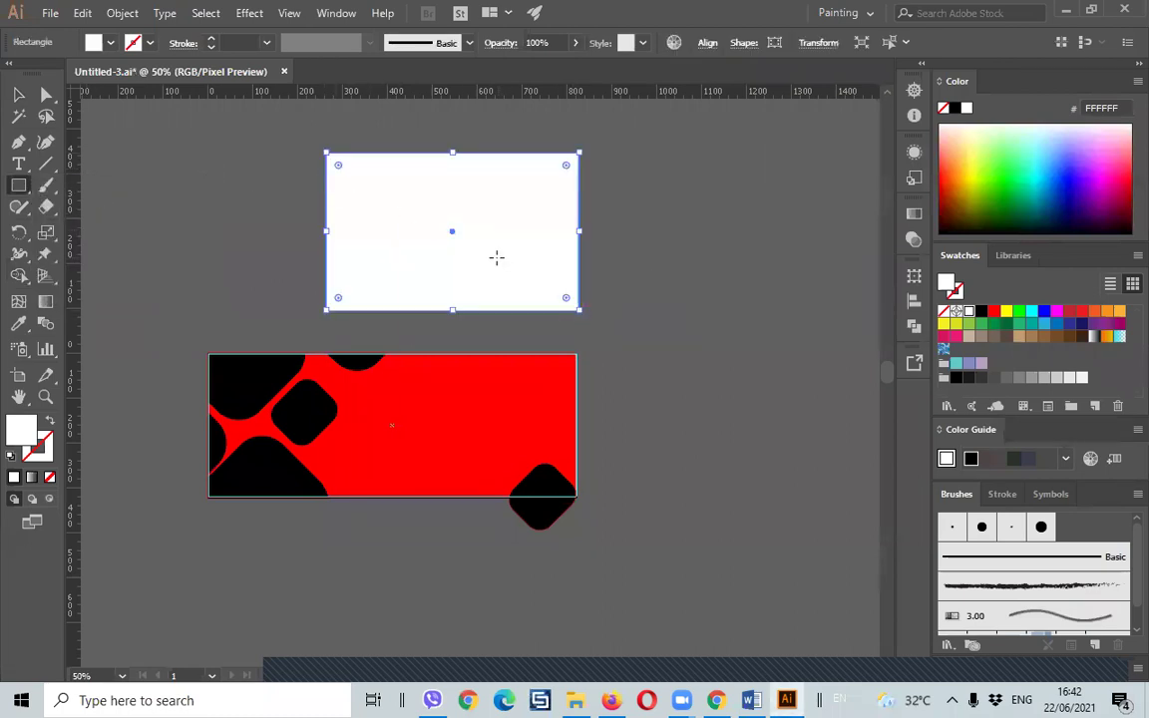
pyautogui.click(713, 300)
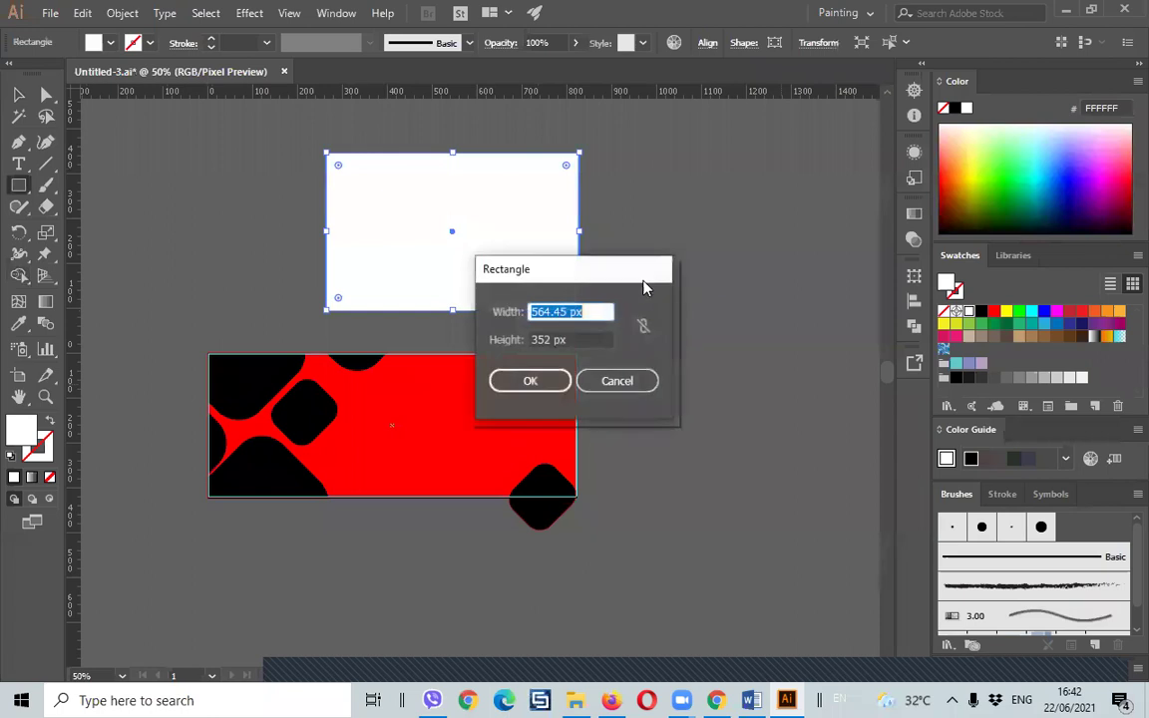
pyautogui.click(616, 379)
pyautogui.moveTo(565, 297); pyautogui.dragTo(476, 239)
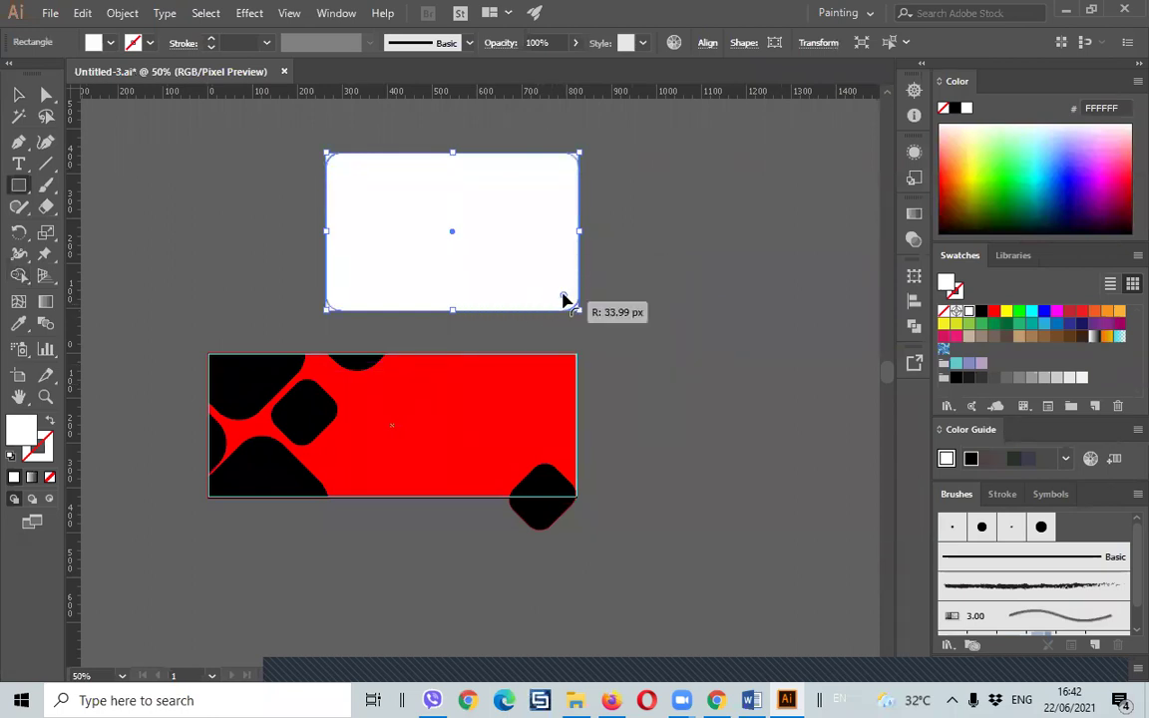
pyautogui.click(683, 267)
pyautogui.click(613, 379)
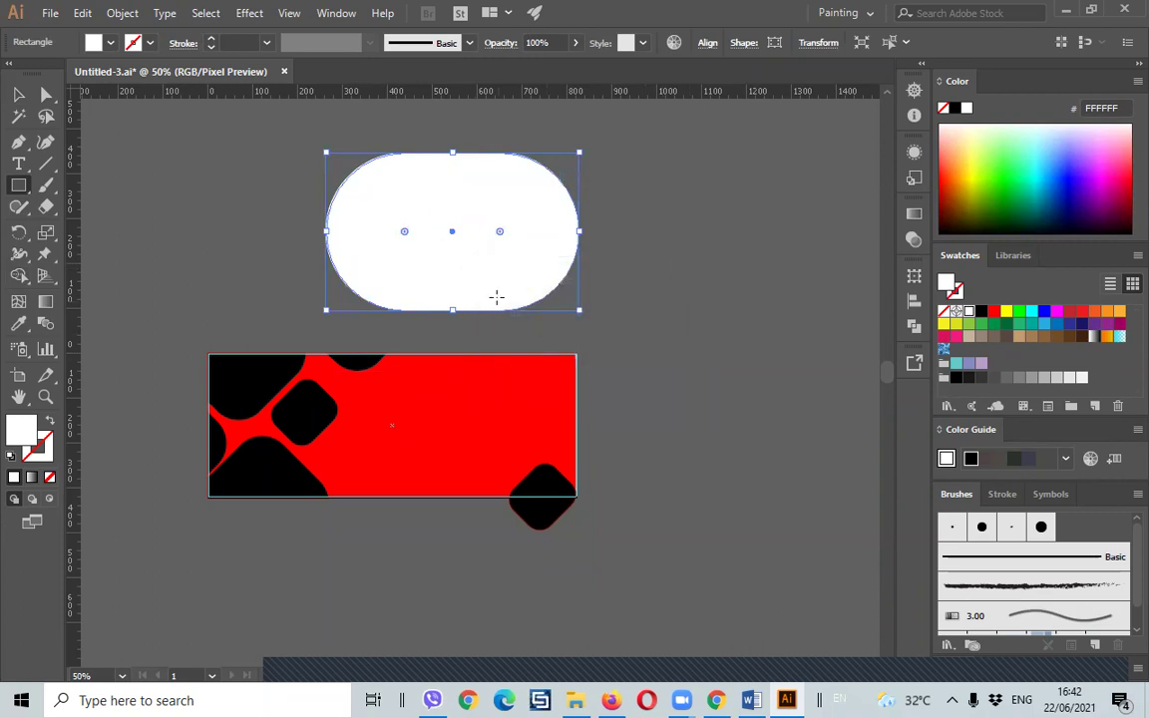
# - Try removing the pill's fill and nudging it up, then undo to the white rectangle
pyautogui.click(94, 42)
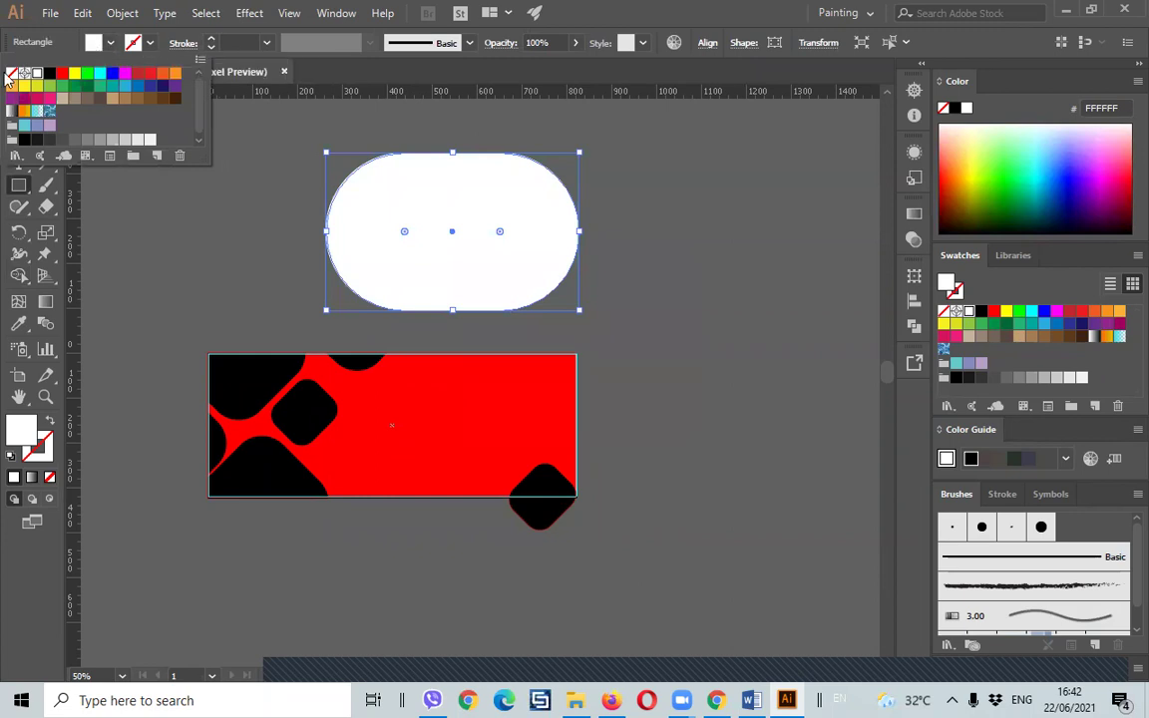
pyautogui.click(11, 73)
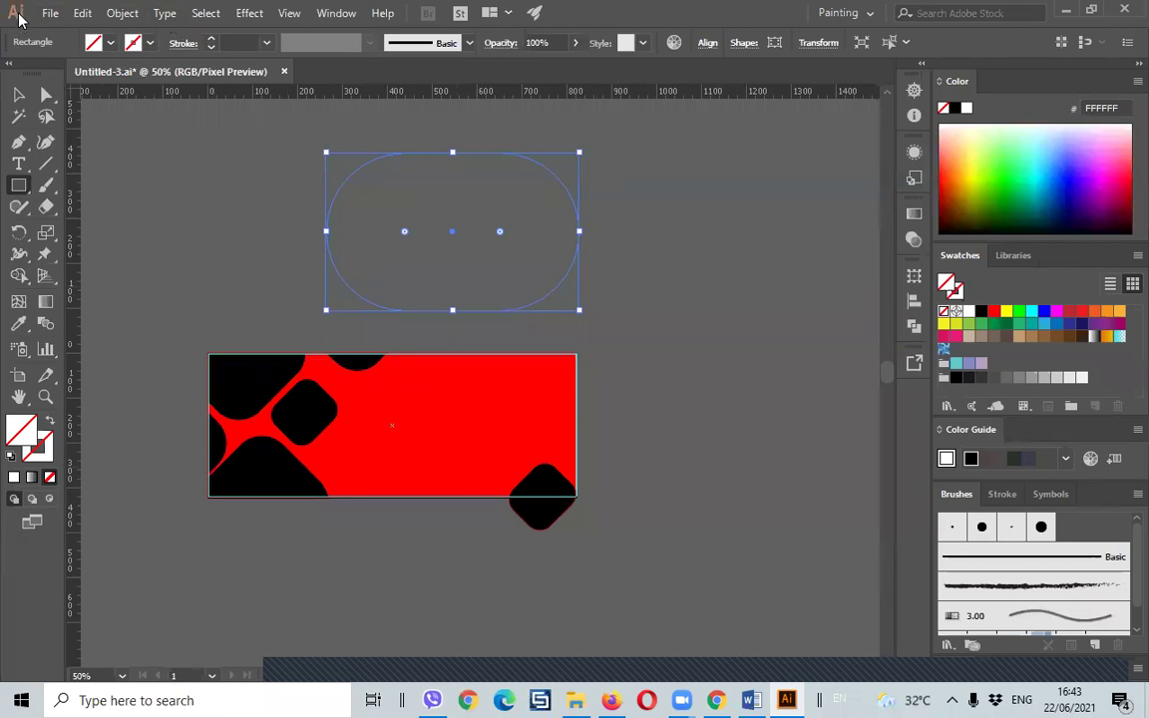
pyautogui.click(18, 94)
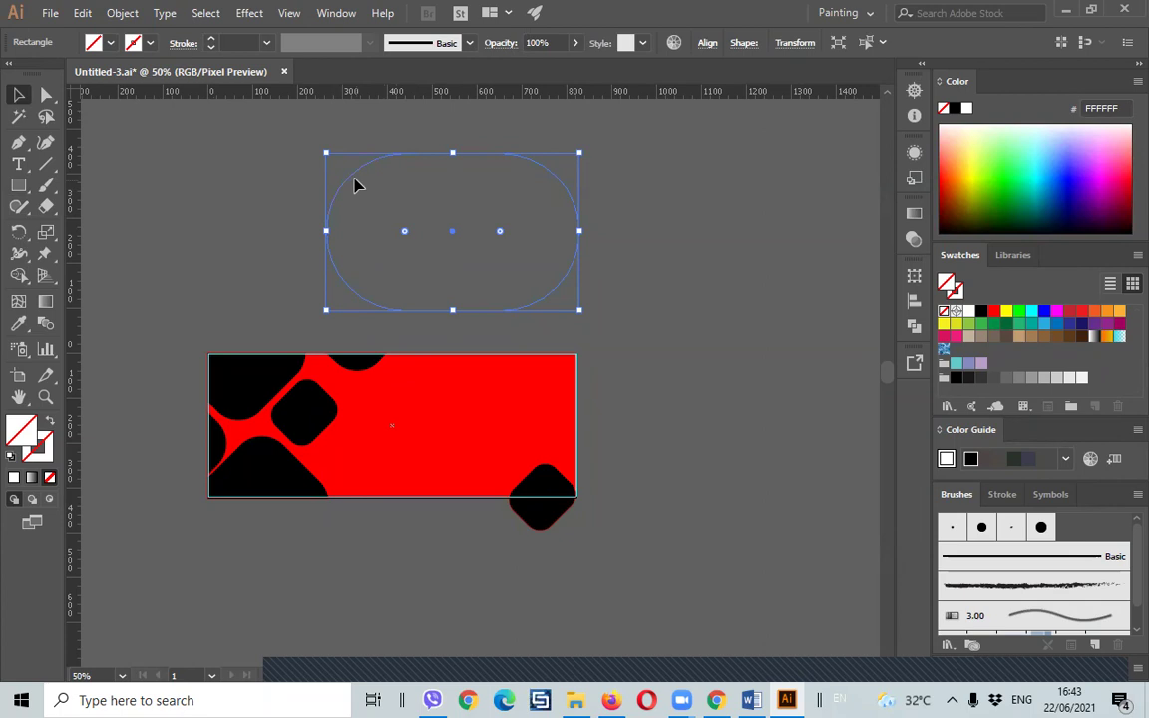
pyautogui.moveTo(349, 179); pyautogui.dragTo(352, 162)
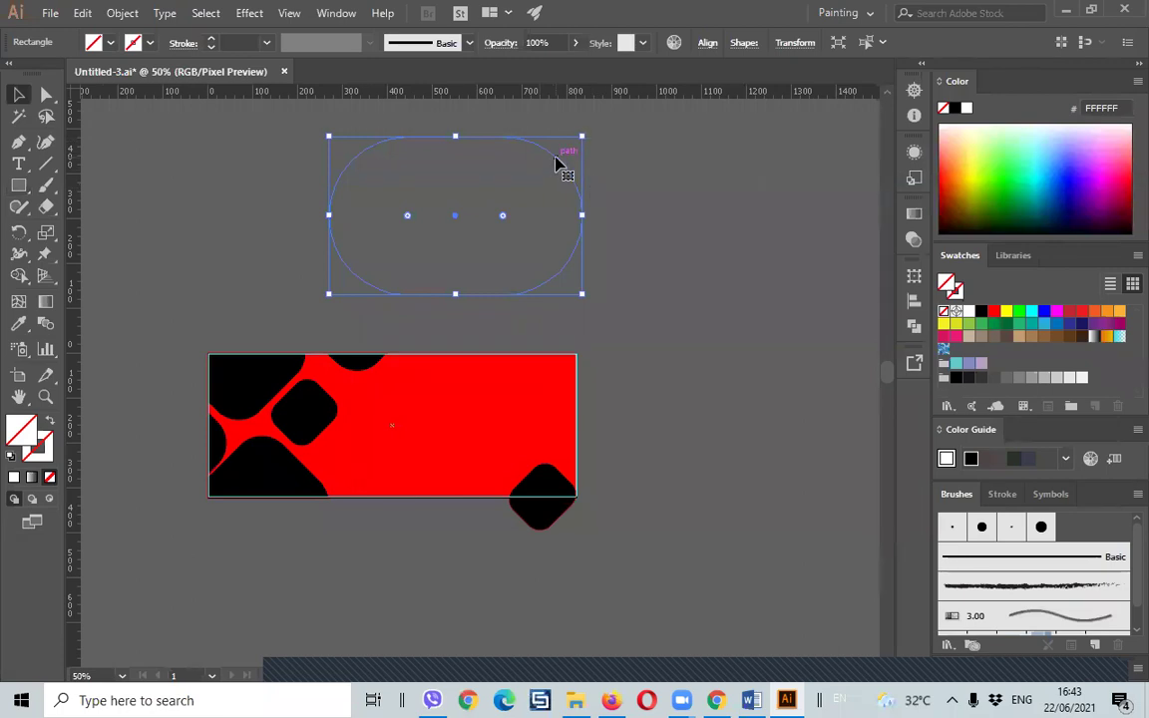
pyautogui.hotkey('ctrl', 'z')
pyautogui.hotkey('ctrl', 'z')
pyautogui.hotkey('ctrl', 'z')
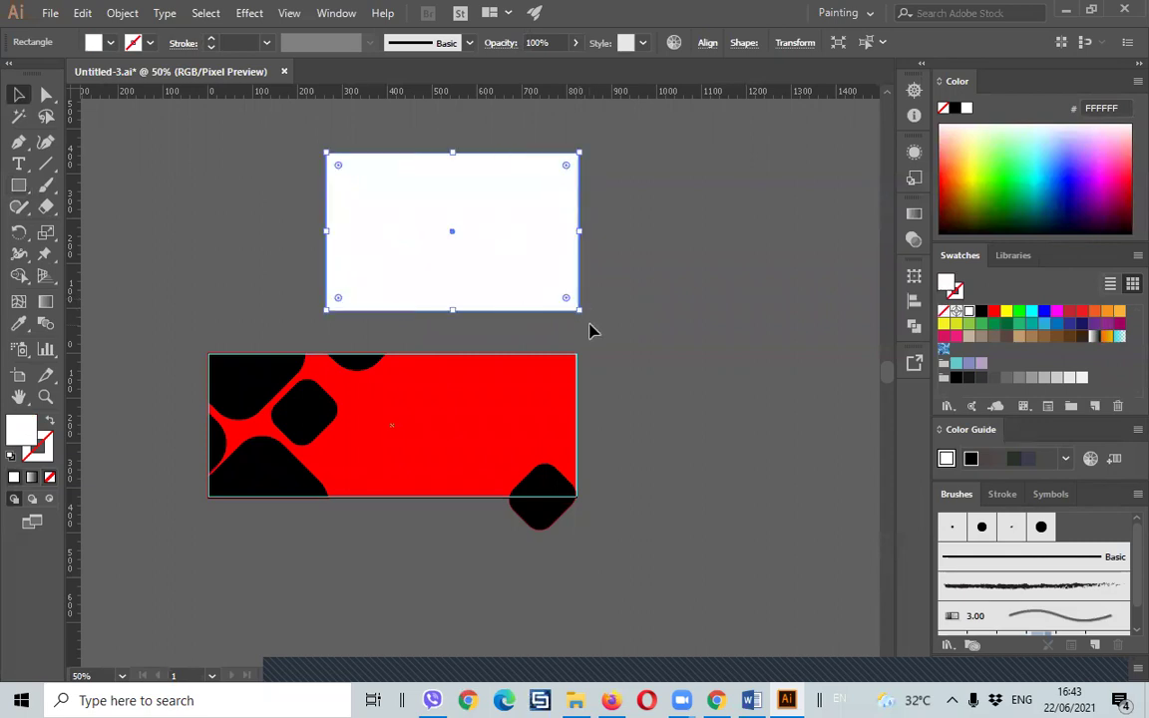
# - Round the white rectangle's corners fully into a capsule with 176 px radius
pyautogui.click(592, 334)
pyautogui.click(566, 299)
pyautogui.moveTo(565, 300); pyautogui.dragTo(452, 202)
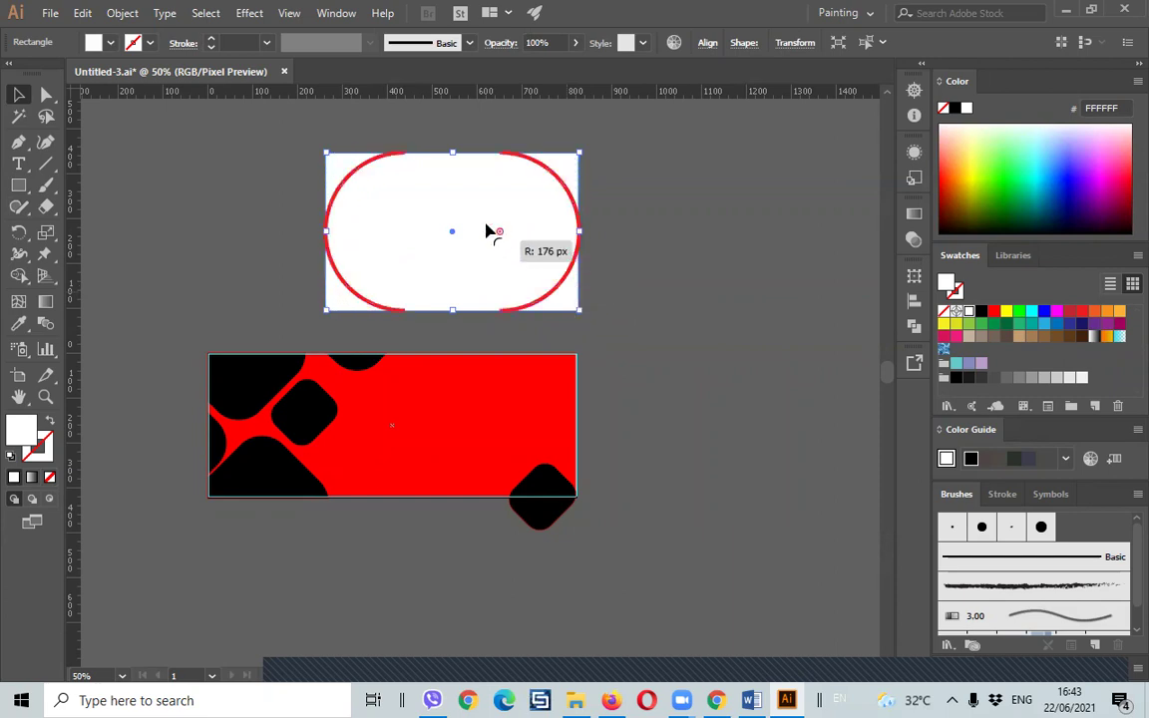
pyautogui.click(688, 209)
pyautogui.click(522, 197)
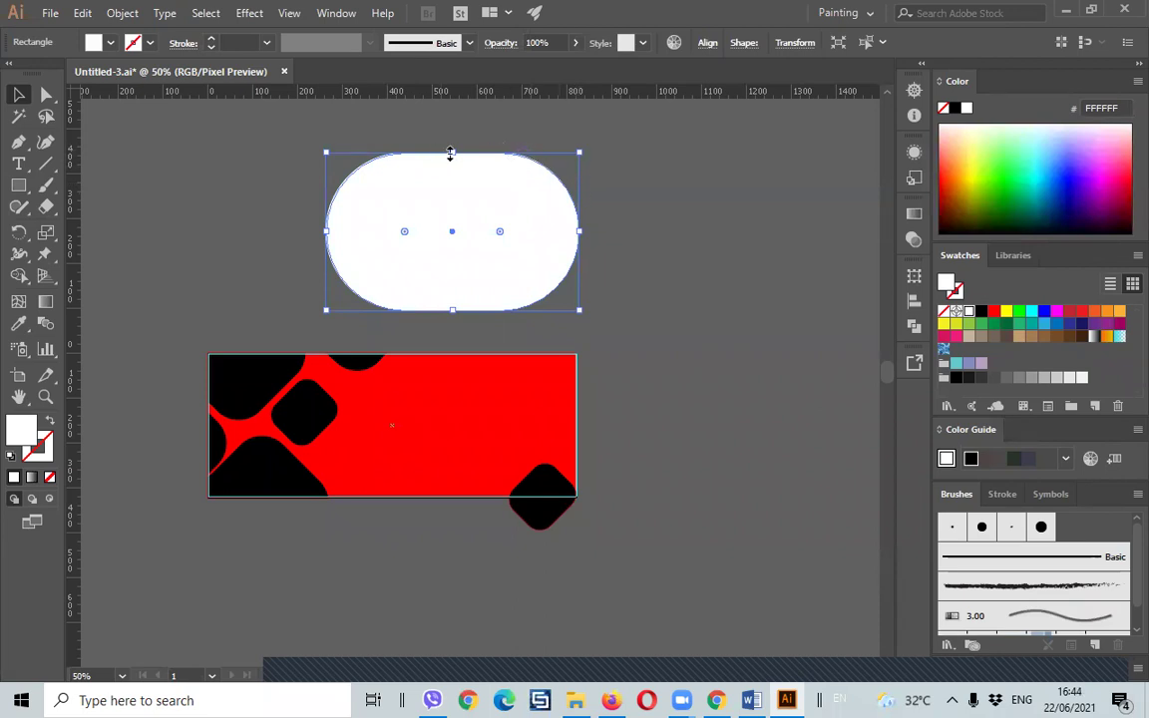
# - Tilt the capsule 45° and make two copies of it
pyautogui.moveTo(449, 151); pyautogui.dragTo(418, 194)
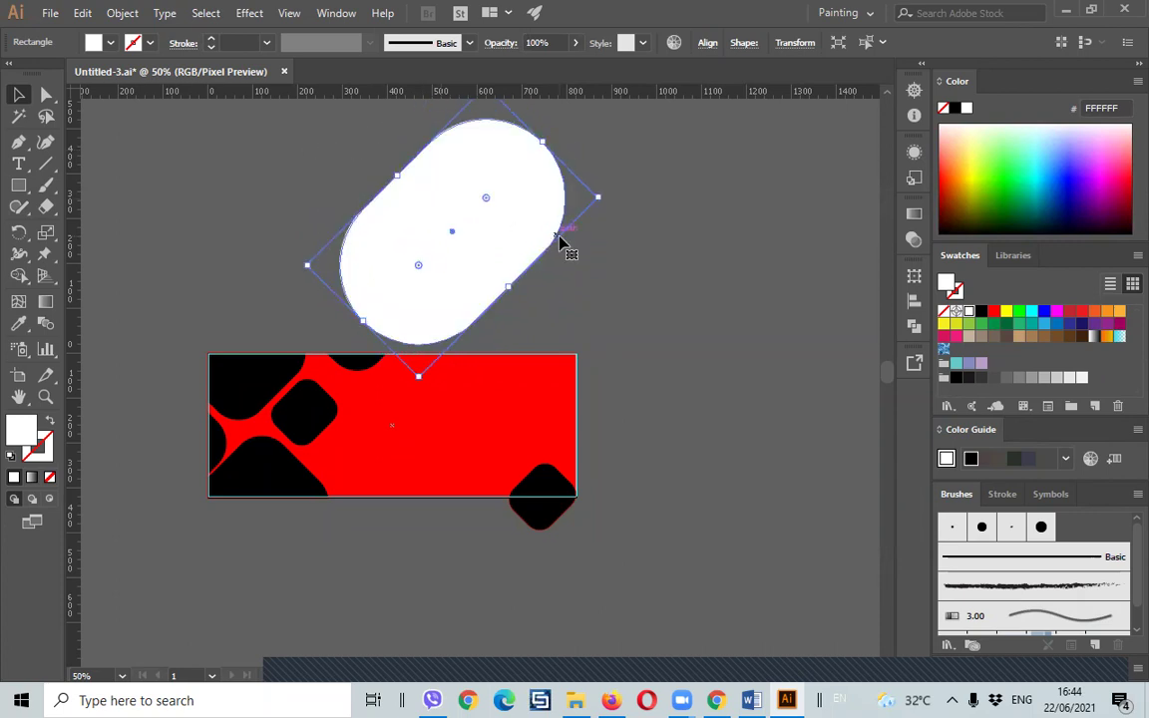
pyautogui.moveTo(500, 268); pyautogui.dragTo(786, 371)
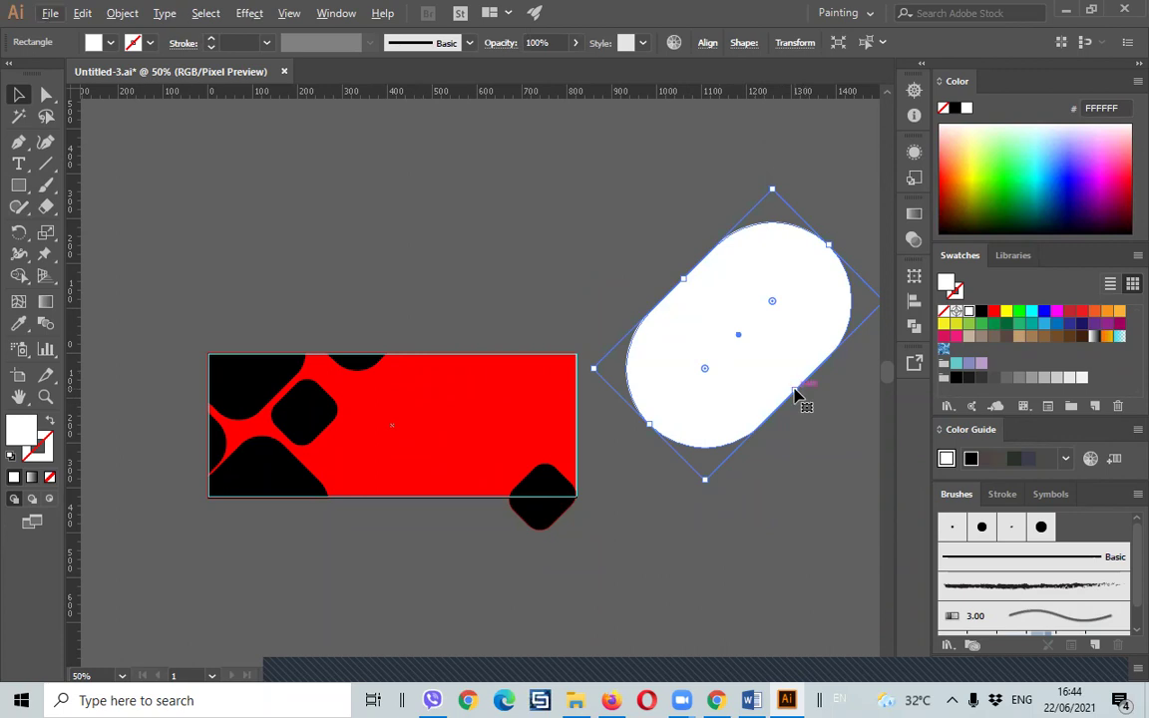
pyautogui.moveTo(794, 399)
pyautogui.mouseDown()
pyautogui.moveTo(539, 267)
pyautogui.moveTo(684, 518)
pyautogui.mouseUp()
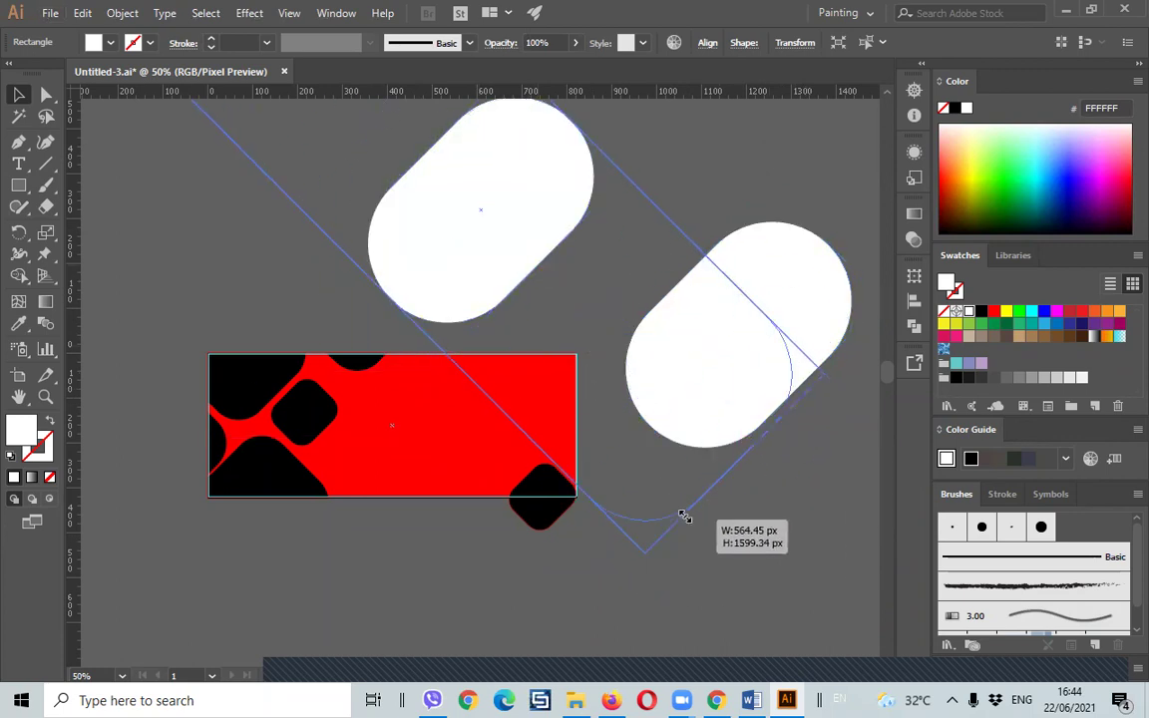
pyautogui.hotkey('ctrl', 'z')
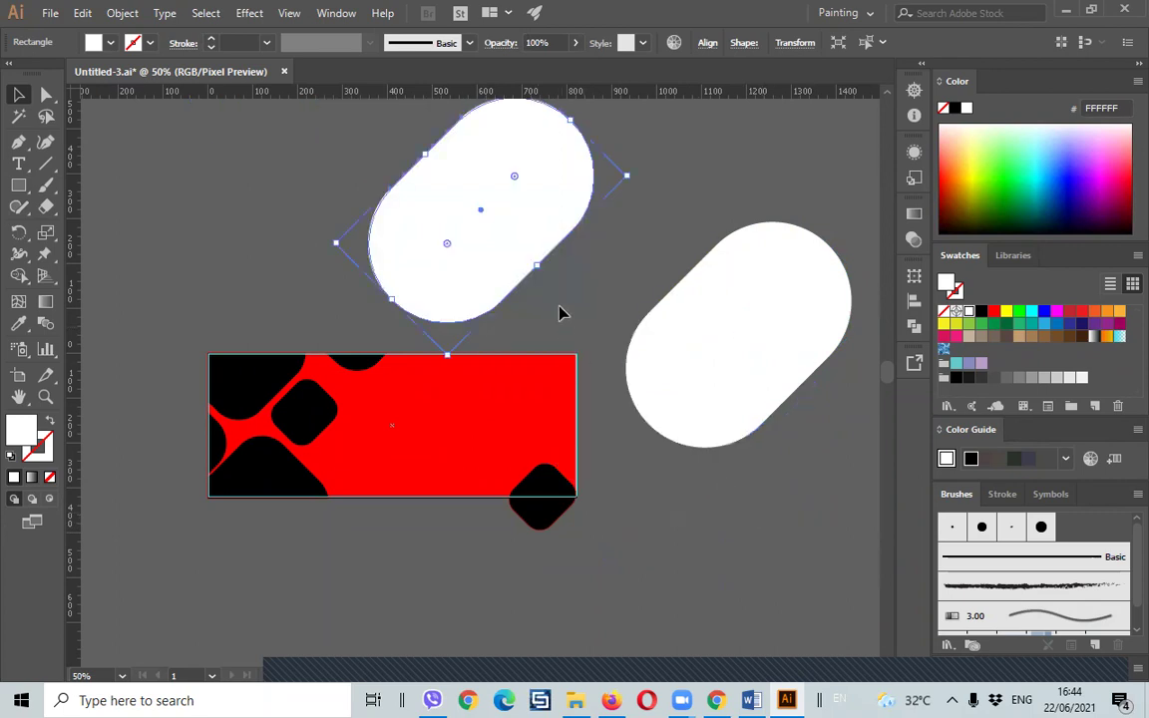
pyautogui.moveTo(539, 267); pyautogui.dragTo(824, 602)
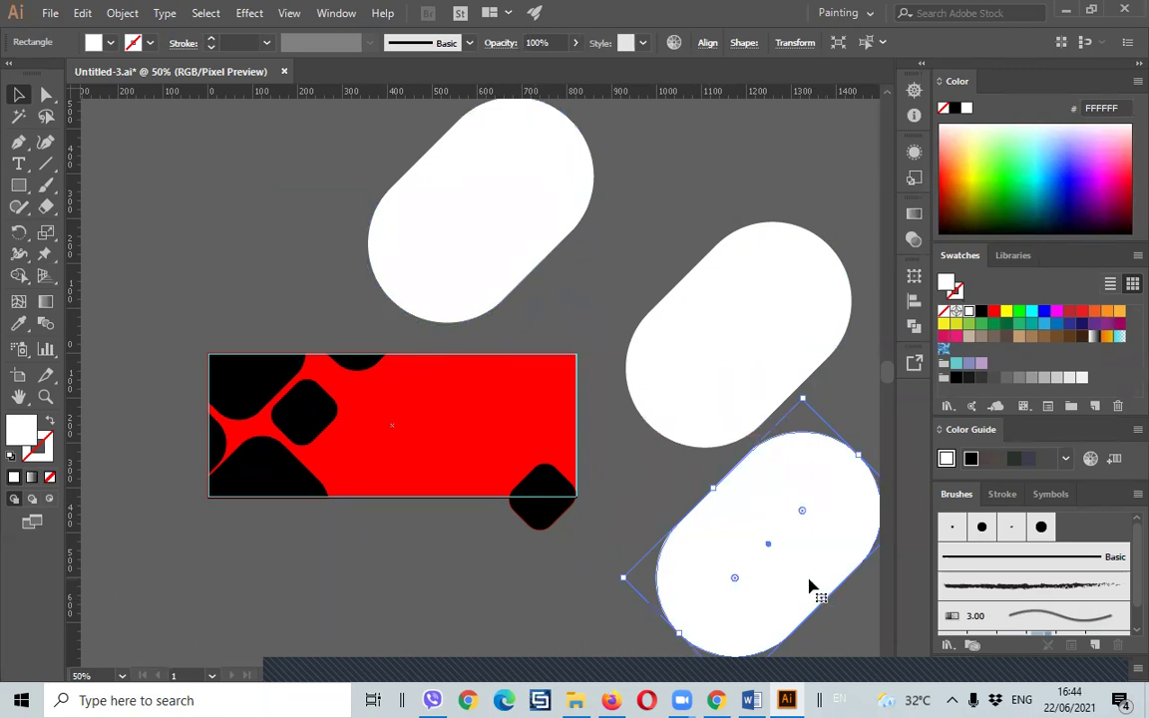
# - Colour the three capsules blue #3D08FF, pink #FF185F and magenta #DE0088
pyautogui.click(776, 391)
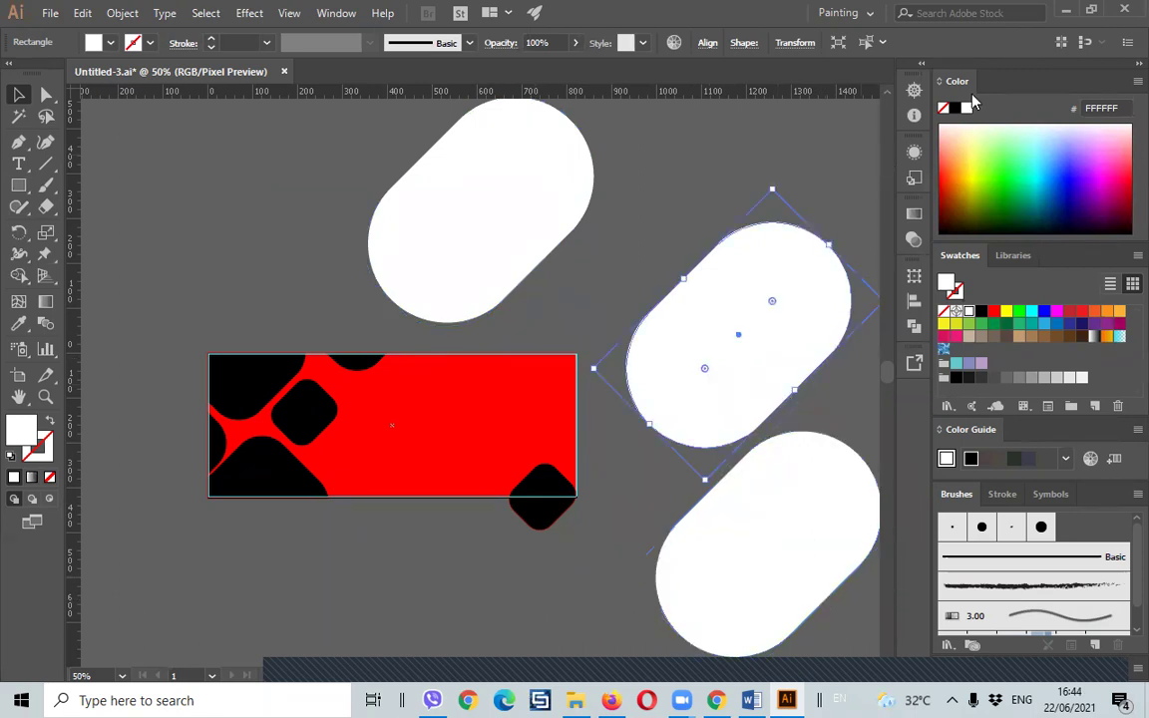
pyautogui.click(1071, 175)
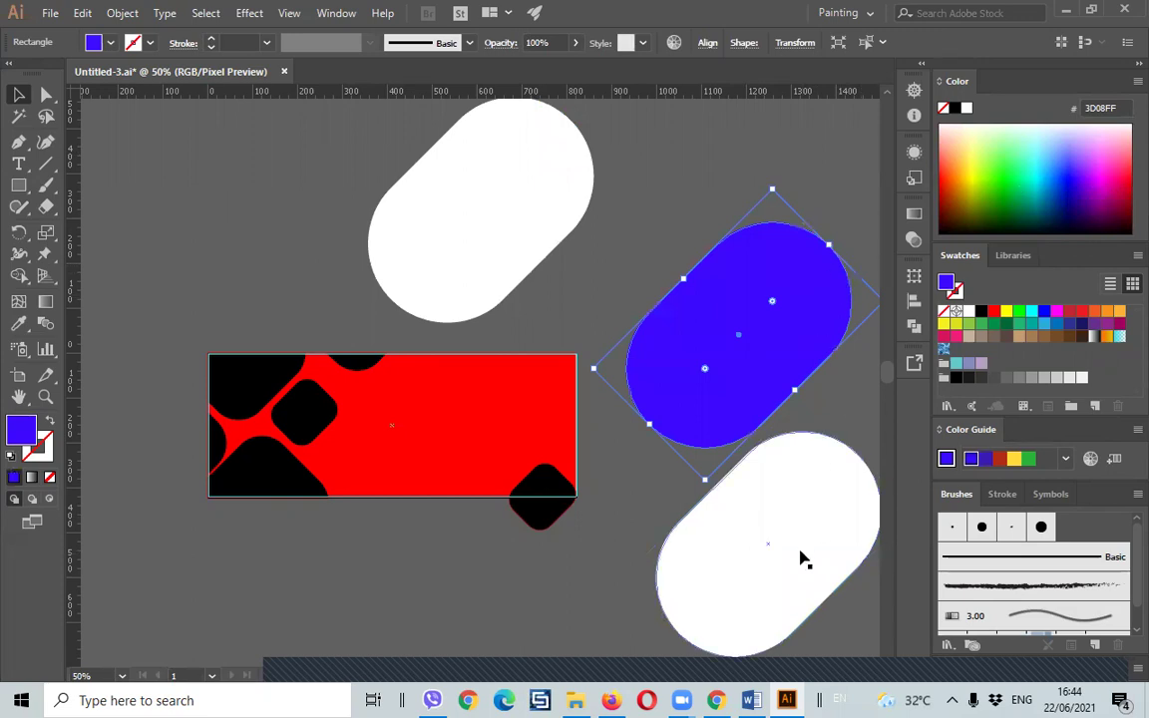
pyautogui.click(799, 560)
pyautogui.click(1116, 150)
pyautogui.click(427, 165)
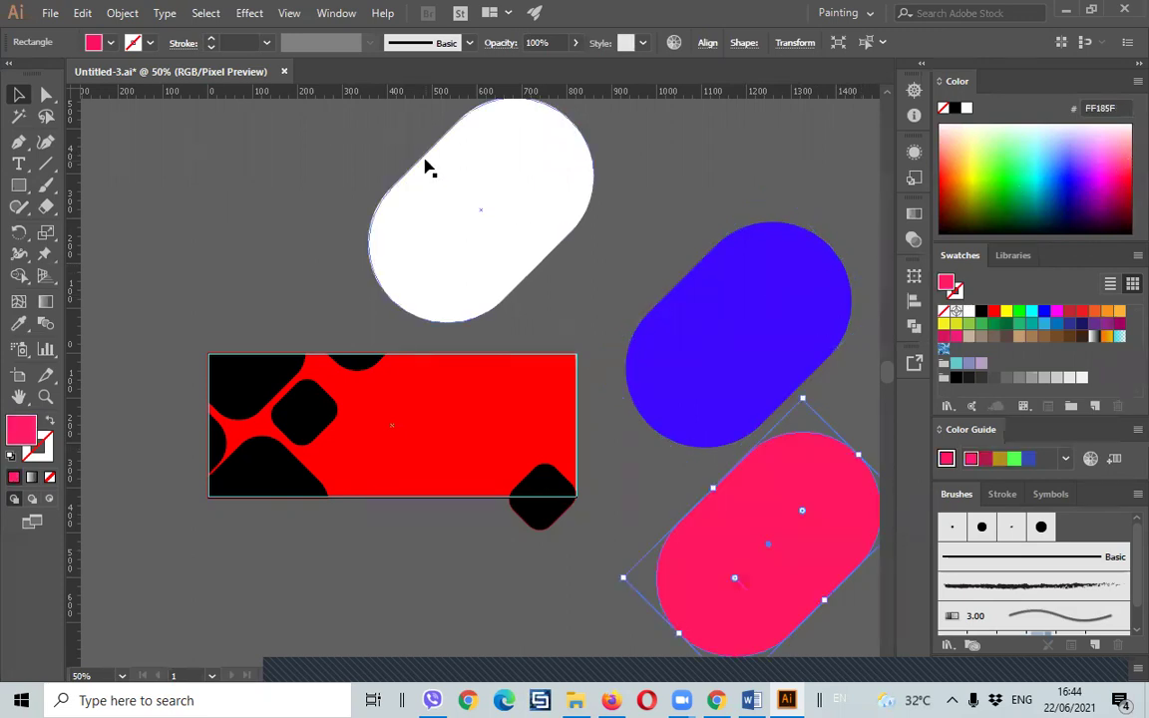
pyautogui.click(1011, 155)
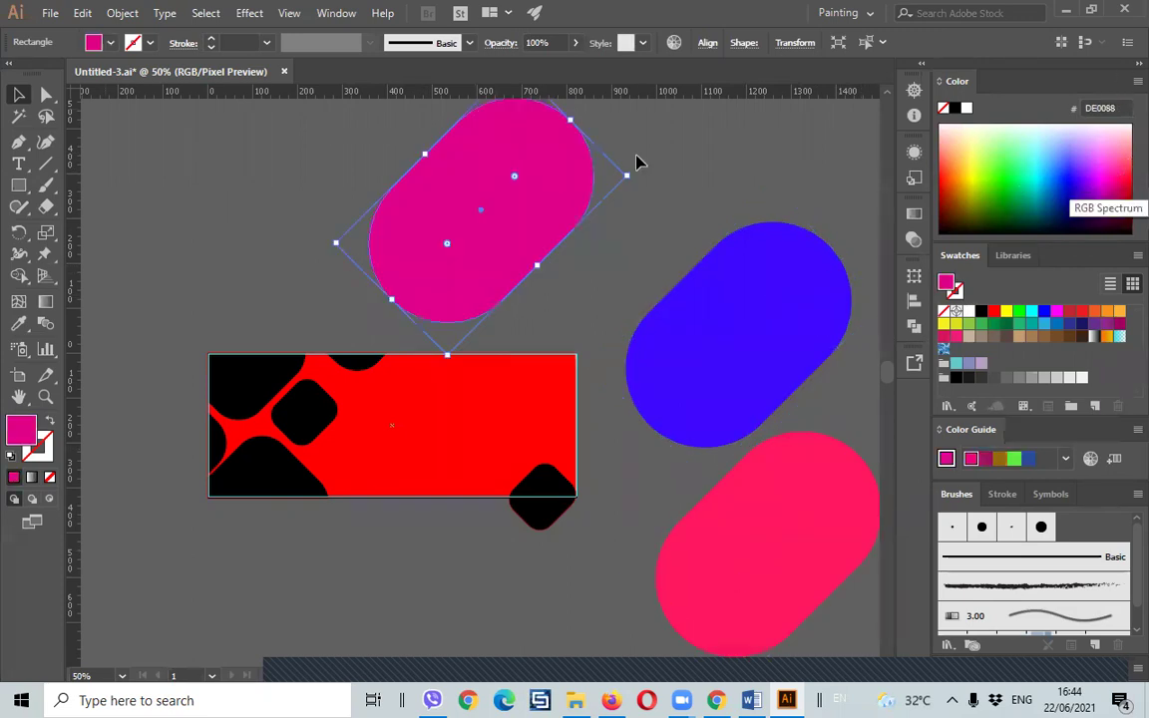
pyautogui.click(618, 164)
# - Move the magenta, blue and pink capsules onto different parts of the banner
pyautogui.click(486, 280)
pyautogui.moveTo(485, 280); pyautogui.dragTo(490, 350)
pyautogui.moveTo(715, 367)
pyautogui.mouseDown()
pyautogui.moveTo(359, 503)
pyautogui.moveTo(337, 592)
pyautogui.mouseUp()
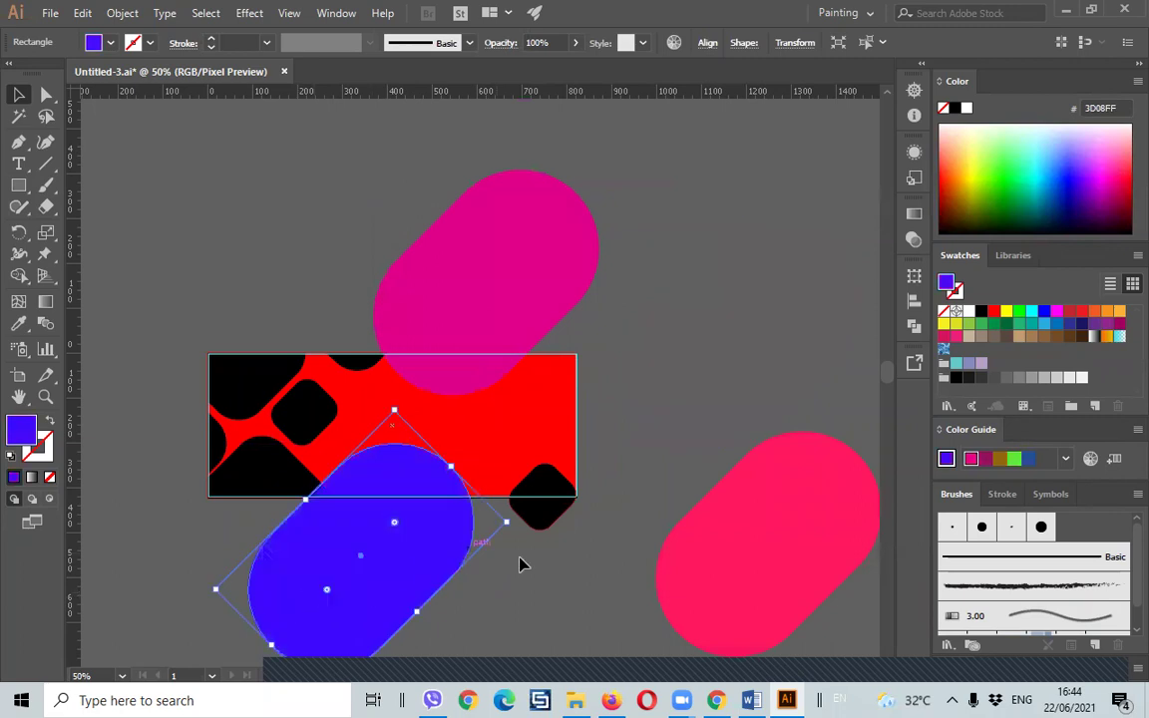
pyautogui.moveTo(724, 549)
pyautogui.mouseDown()
pyautogui.moveTo(628, 377)
pyautogui.moveTo(602, 377)
pyautogui.mouseUp()
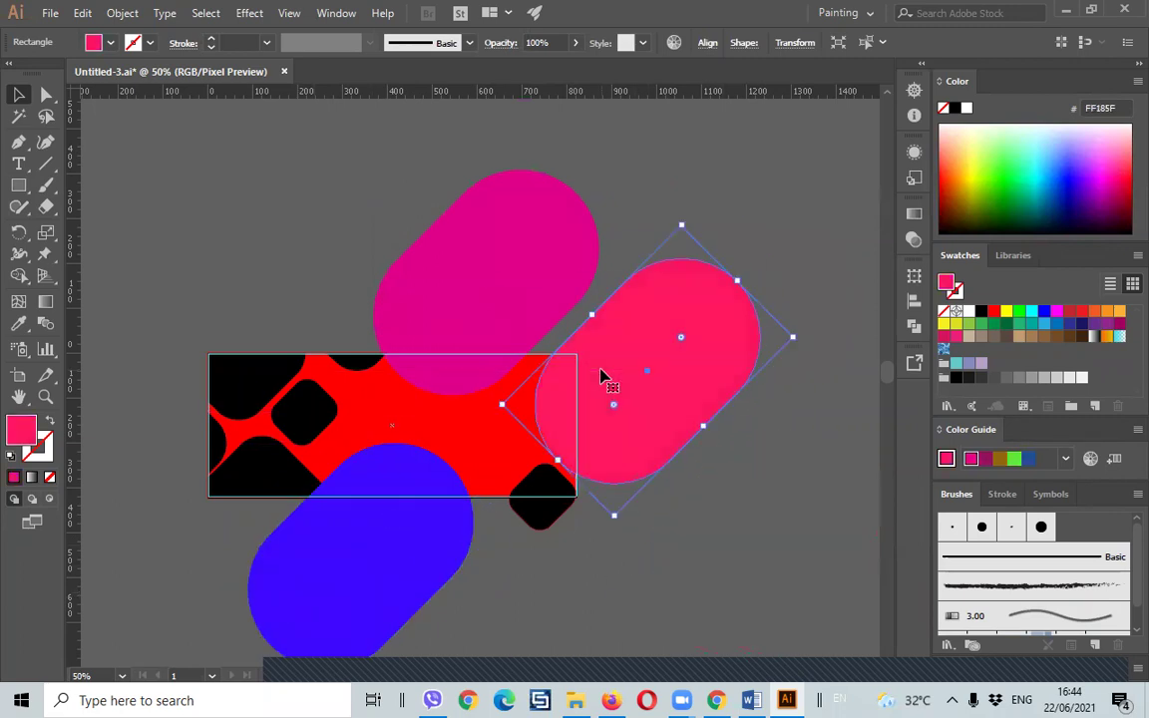
# - Select all the artwork and switch to the Shape Builder tool
pyautogui.click(725, 566)
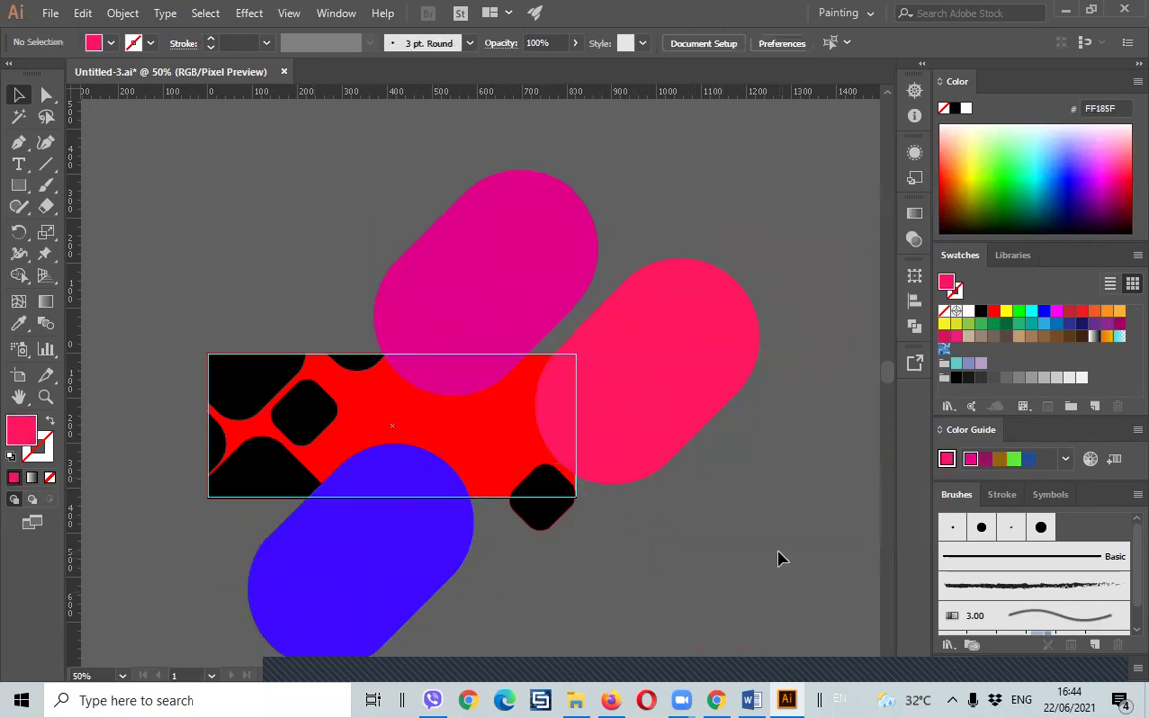
pyautogui.click(22, 278)
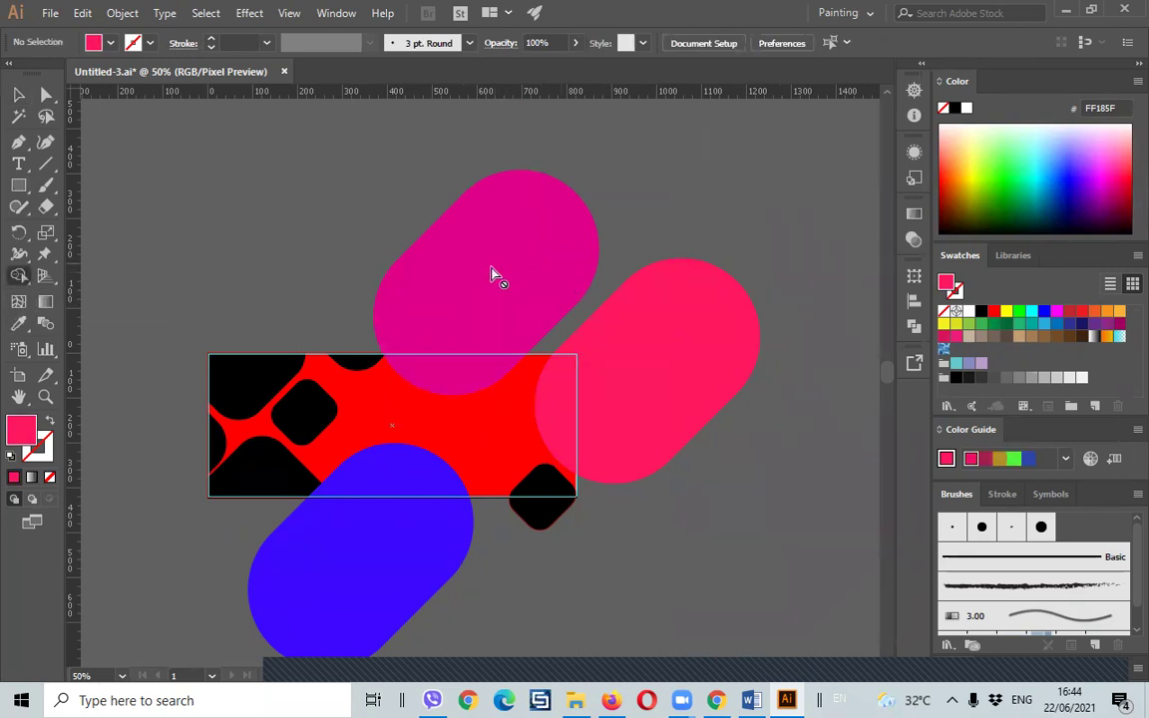
pyautogui.click(24, 280)
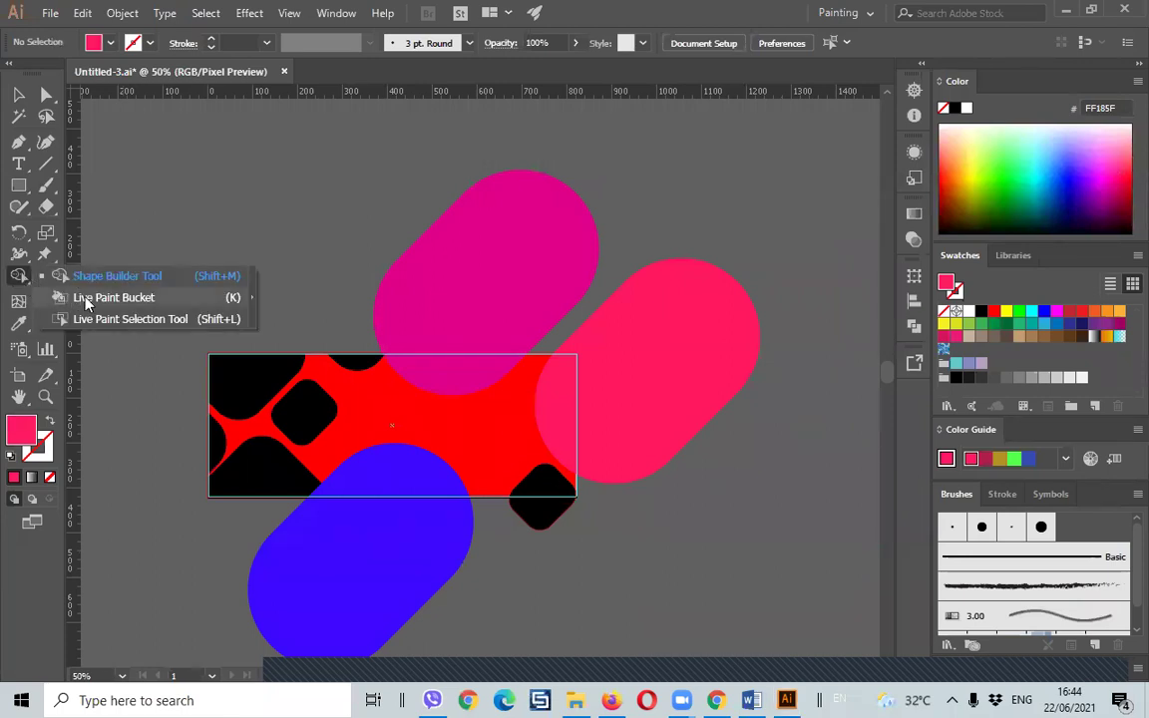
pyautogui.click(112, 277)
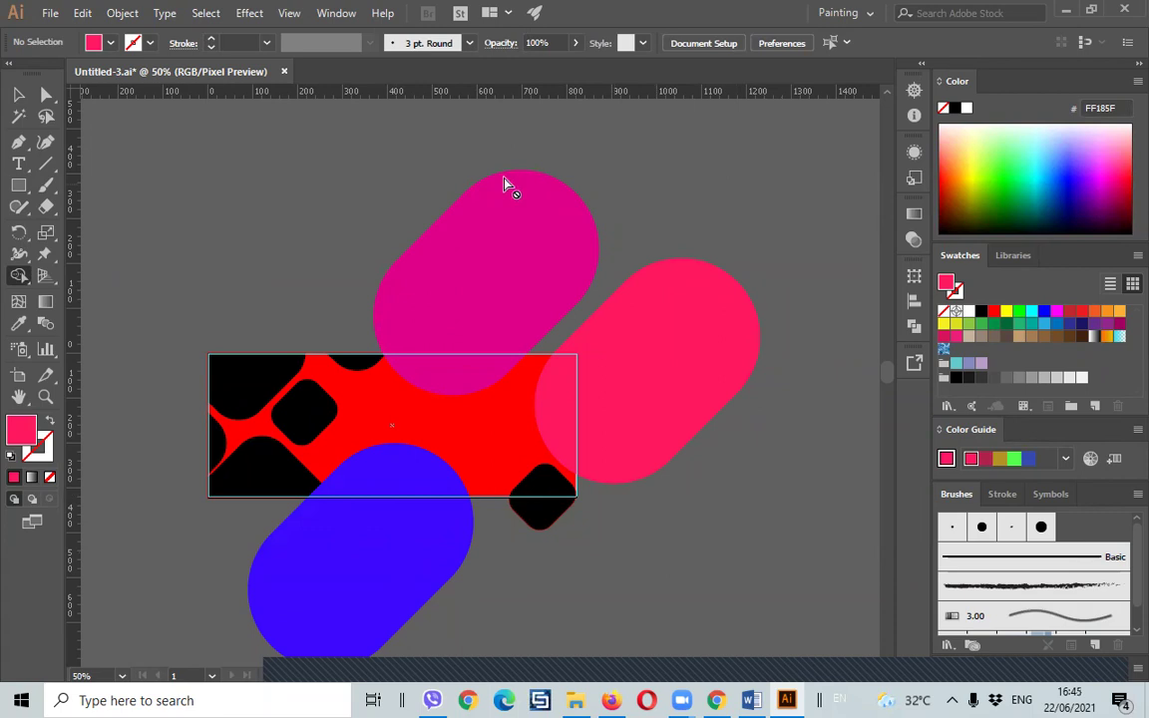
pyautogui.click(18, 94)
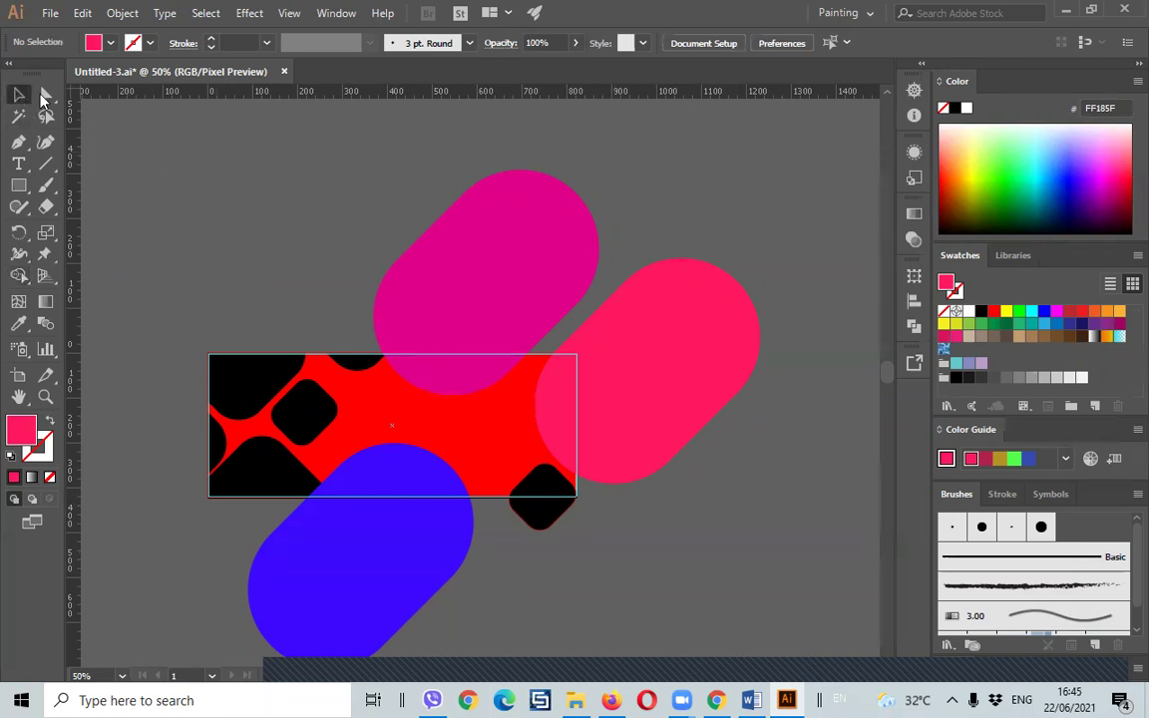
pyautogui.hotkey('ctrl', 'a')
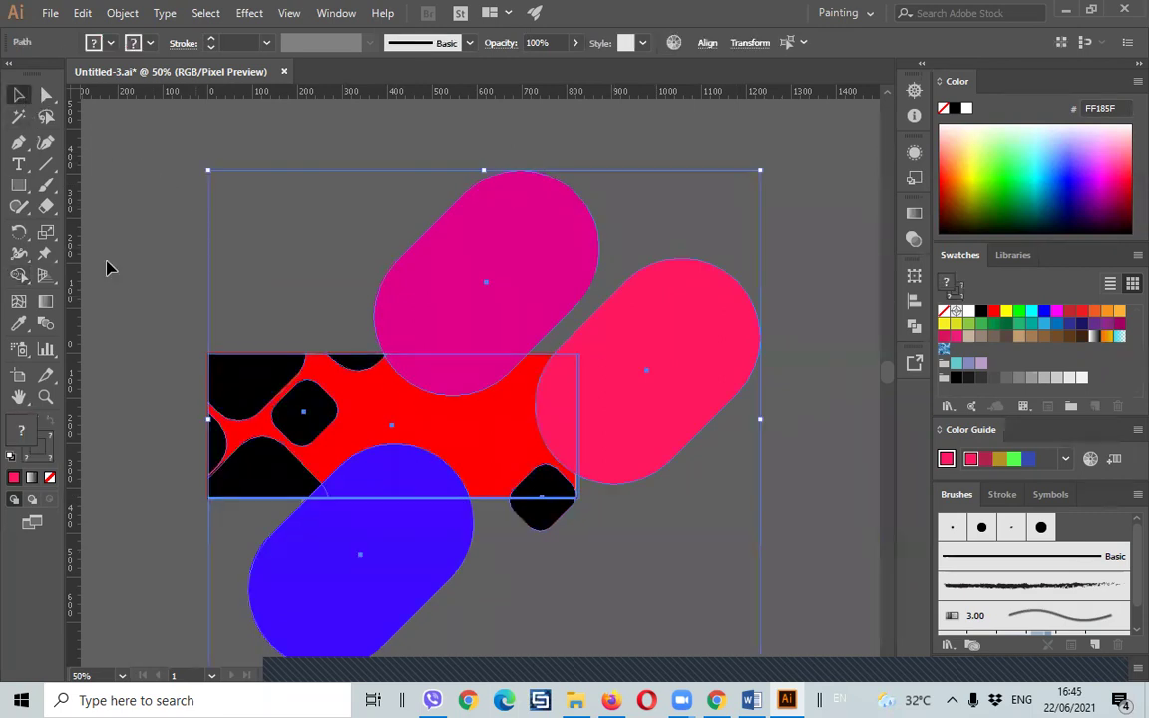
pyautogui.moveTo(18, 276); pyautogui.dragTo(155, 286)
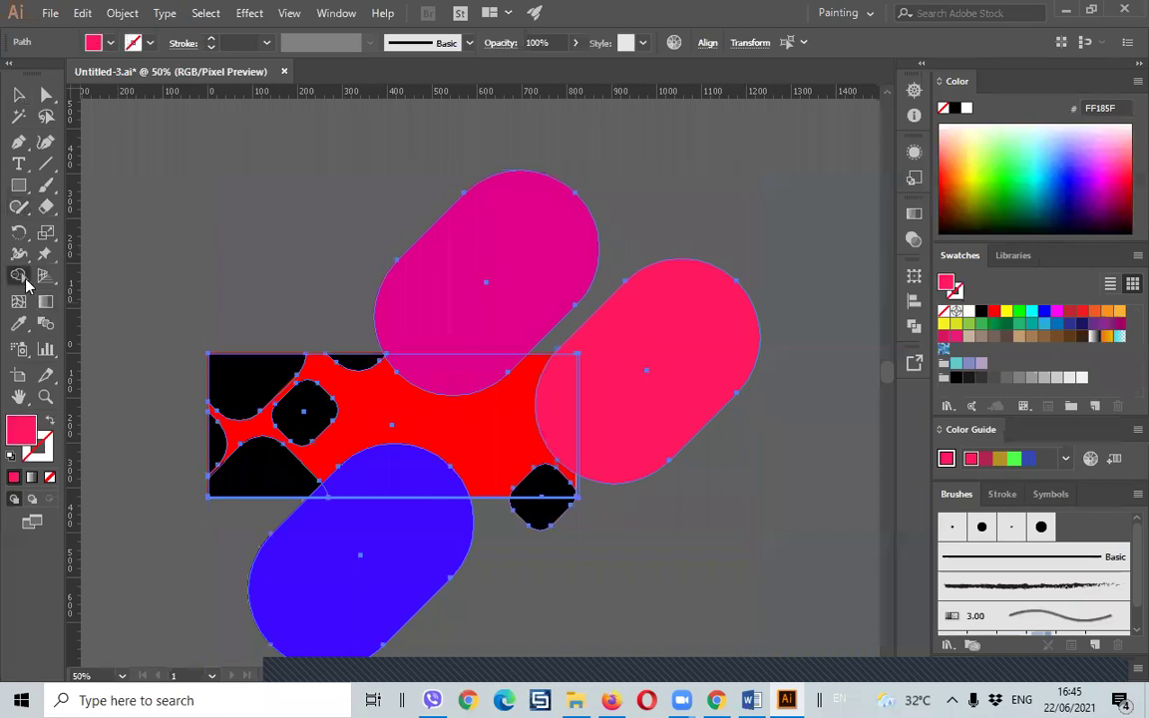
pyautogui.click(570, 237)
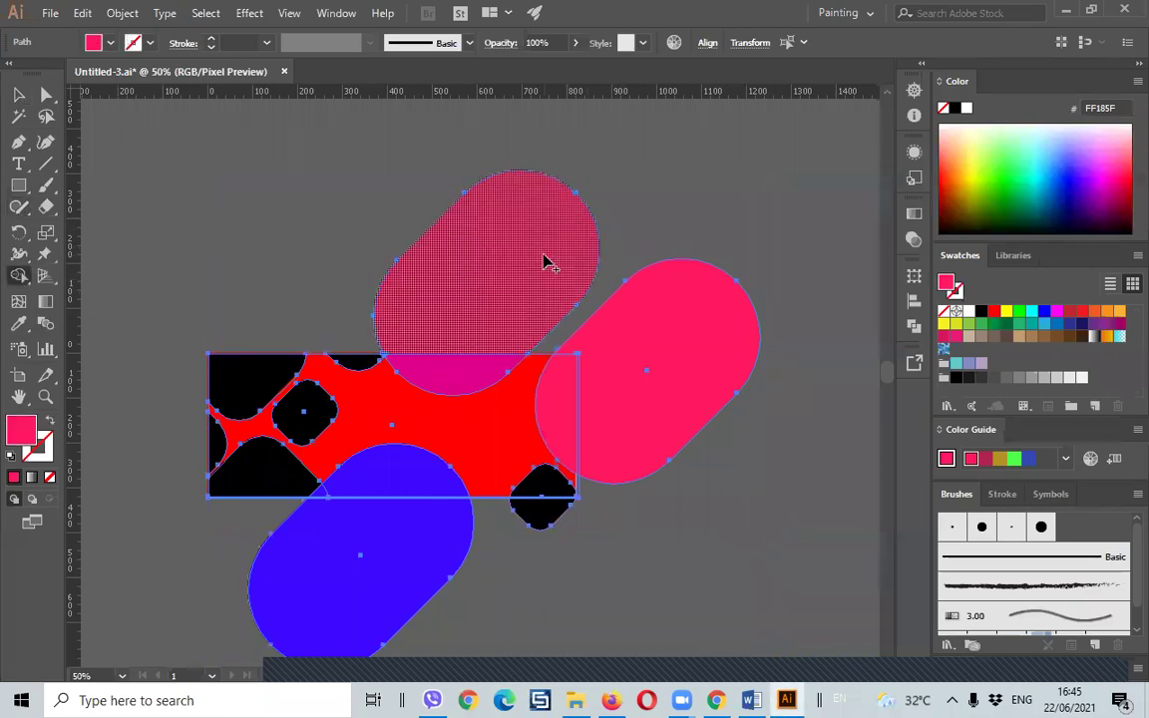
# - Try merging capsule pieces with Shape Builder, then undo the deletion
pyautogui.click(547, 262)
pyautogui.click(695, 359)
pyautogui.click(374, 544)
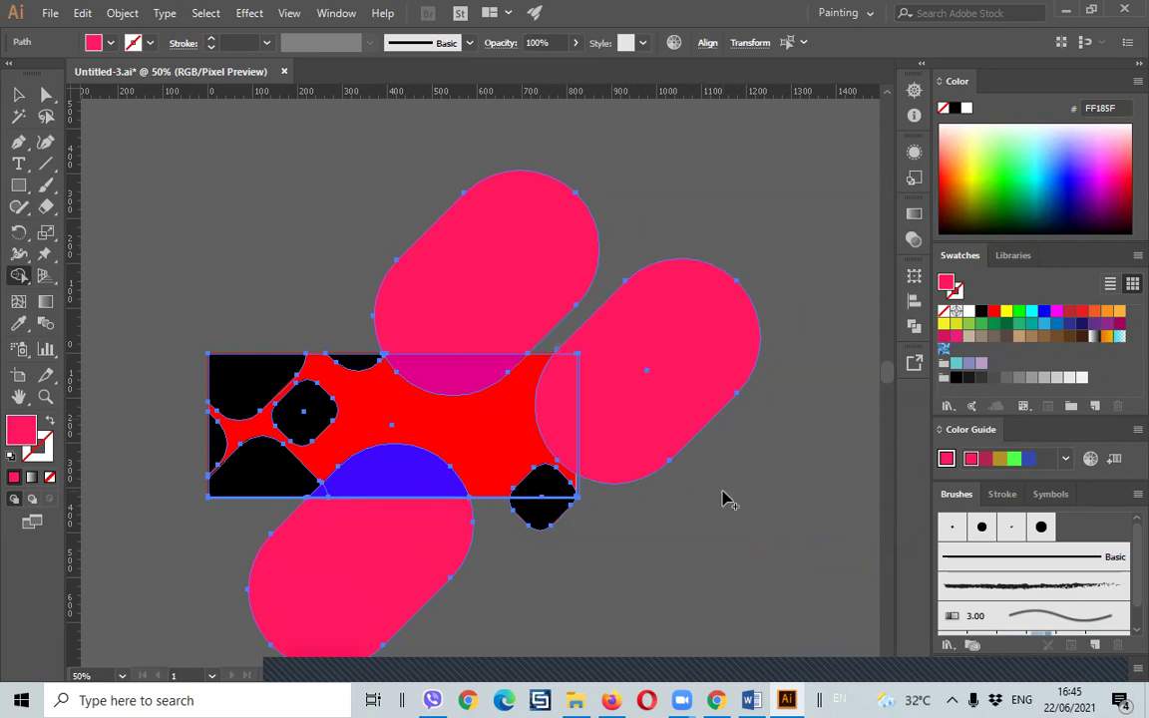
pyautogui.click(725, 384)
pyautogui.press('Delete')
pyautogui.hotkey('ctrl', 'z')
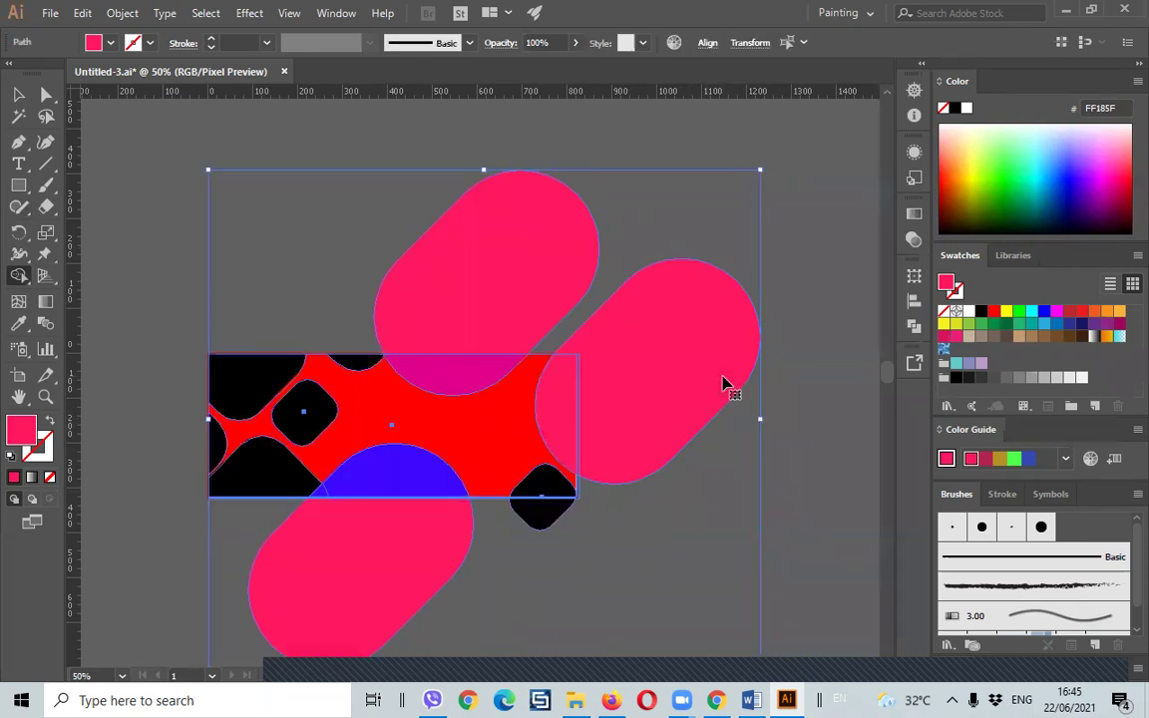
# - Delete each capsule's part outside the banner, then deselect with the Selection tool
pyautogui.keyDown('alt'); pyautogui.click(526, 219); pyautogui.keyUp('alt')
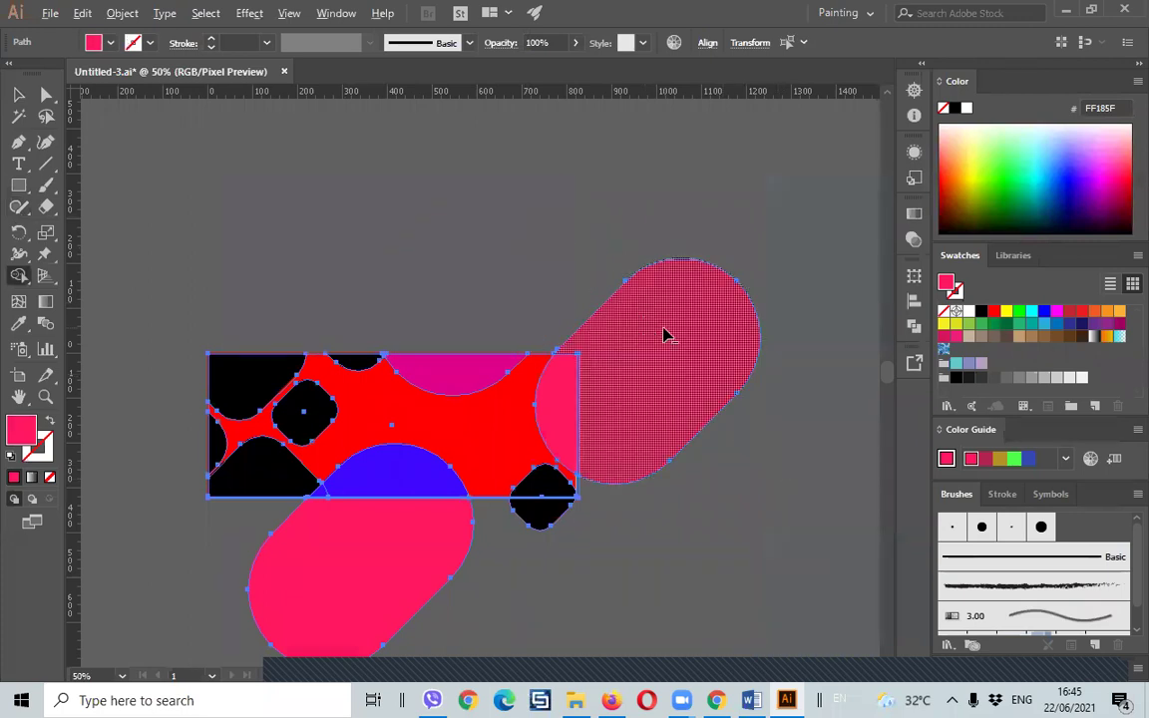
pyautogui.keyDown('alt'); pyautogui.click(666, 335); pyautogui.keyUp('alt')
pyautogui.keyDown('alt'); pyautogui.click(314, 558); pyautogui.keyUp('alt')
pyautogui.click(18, 95)
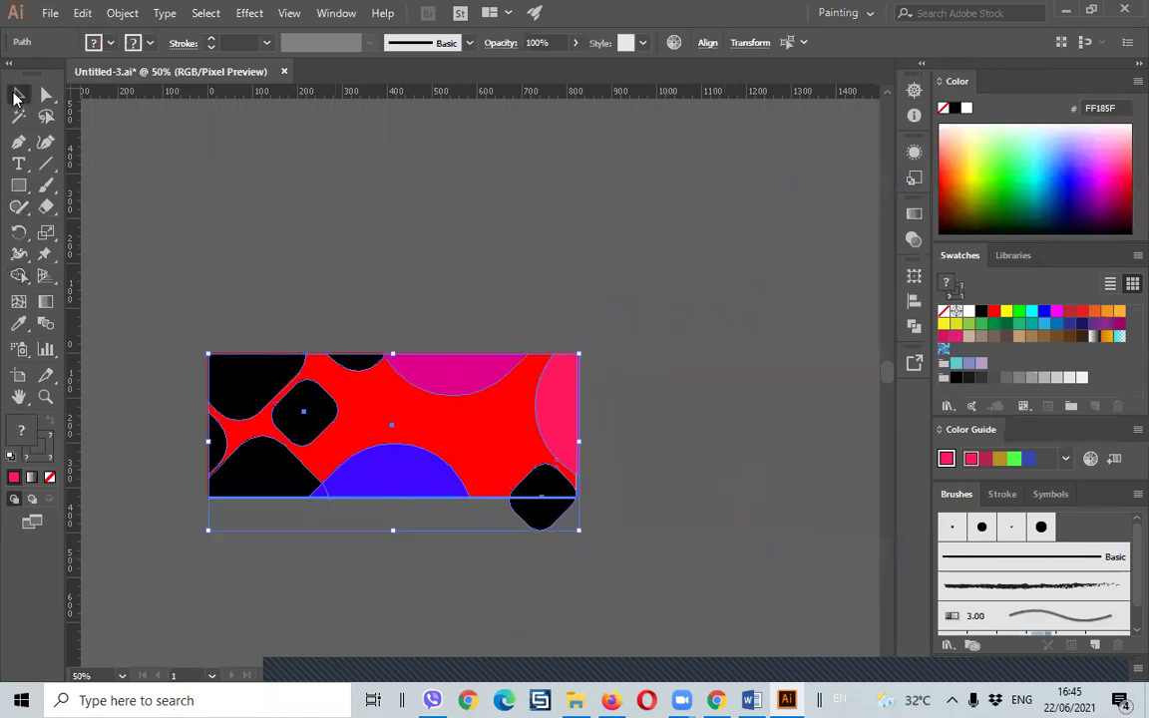
pyautogui.click(377, 267)
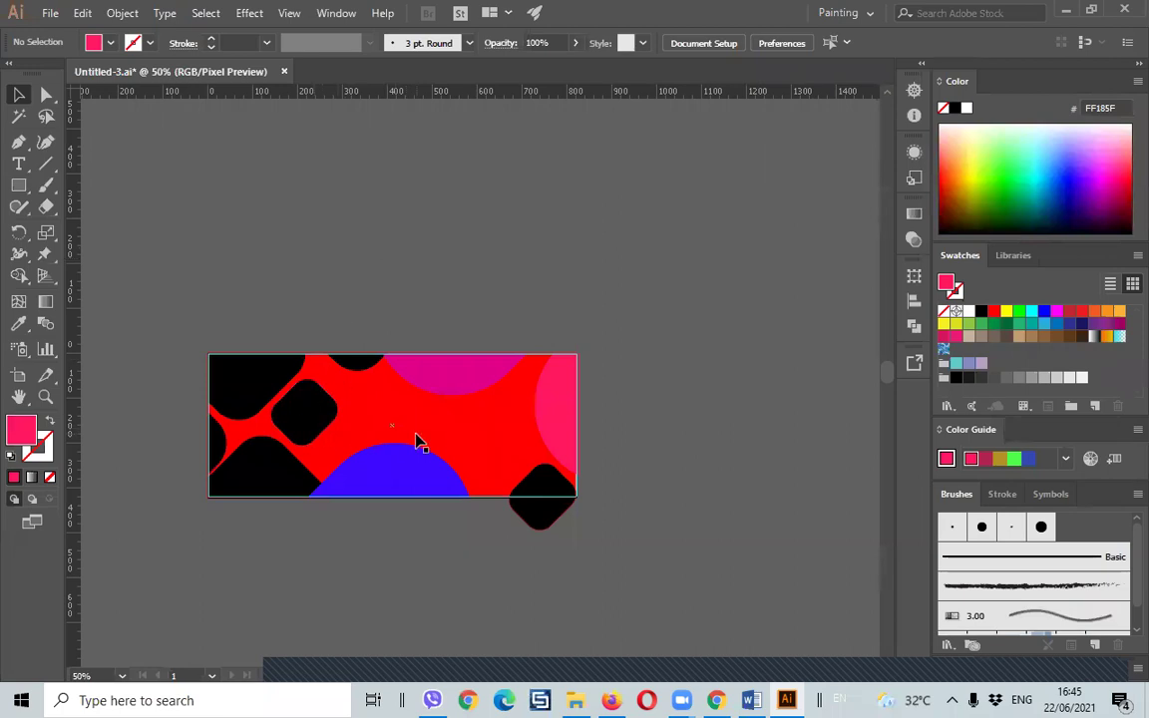
# - Draw a rounded rectangle above the banner and round it fully into a pill
pyautogui.click(21, 192)
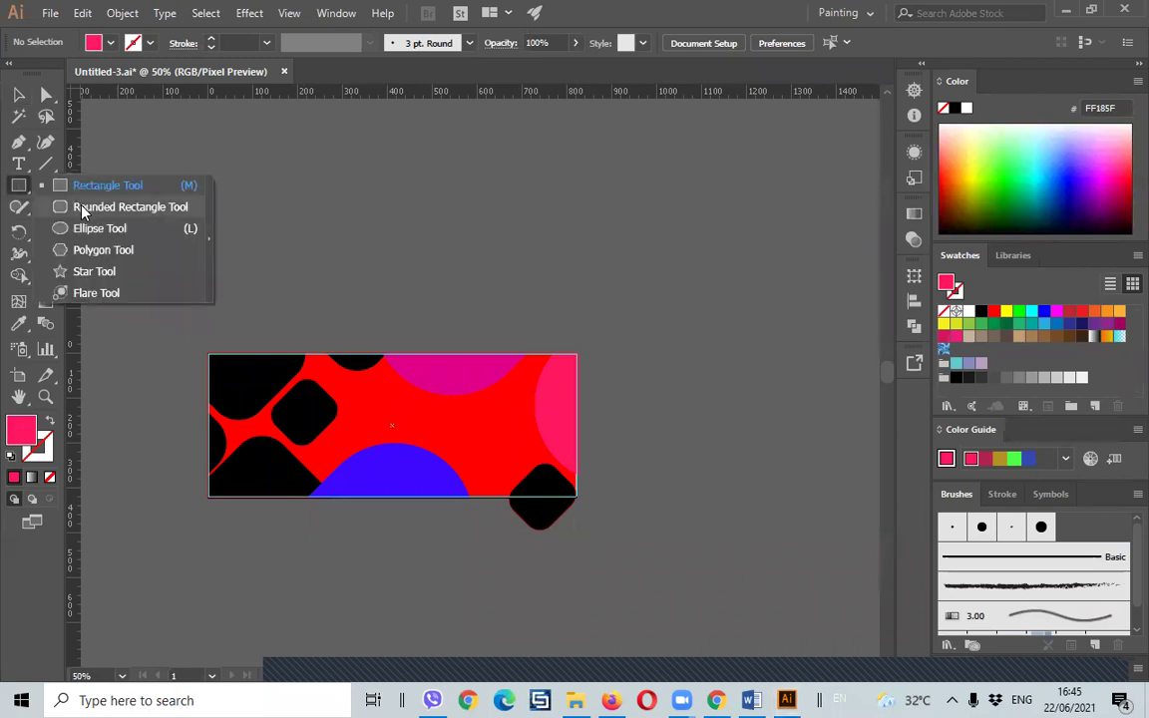
pyautogui.click(82, 207)
pyautogui.moveTo(212, 172)
pyautogui.mouseDown()
pyautogui.moveTo(535, 305)
pyautogui.moveTo(443, 317)
pyautogui.mouseUp()
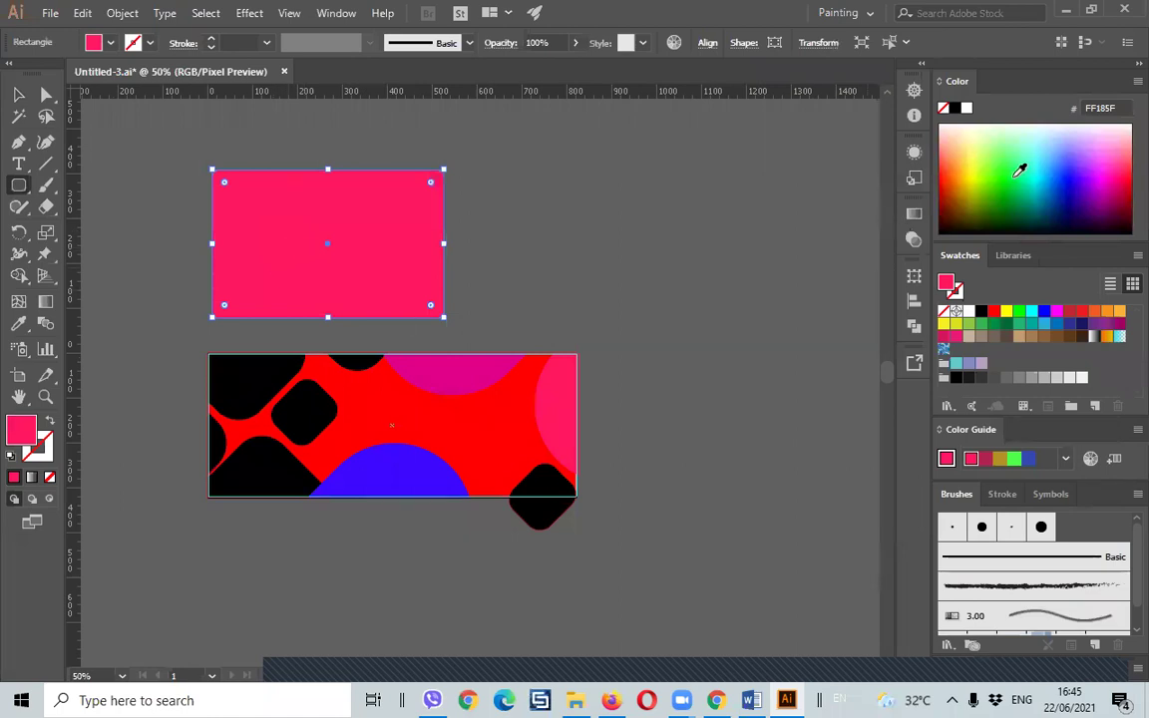
pyautogui.click(1017, 170)
pyautogui.click(1067, 174)
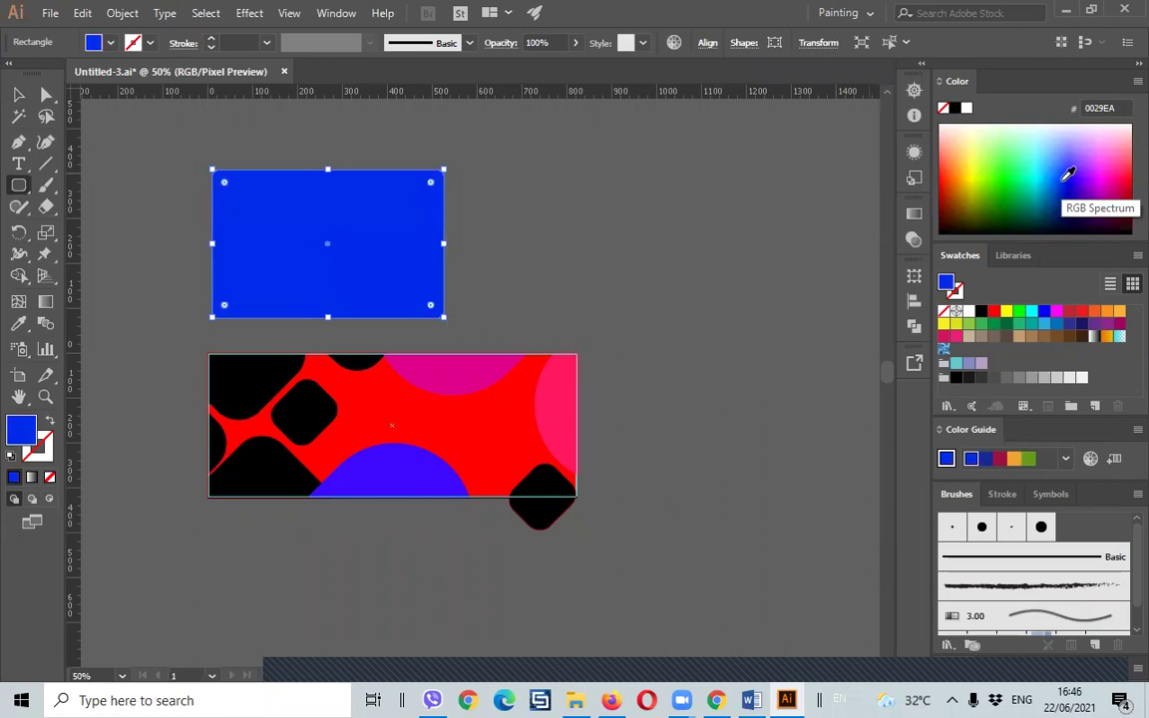
pyautogui.moveTo(430, 304)
pyautogui.mouseDown()
pyautogui.moveTo(395, 282)
pyautogui.moveTo(405, 250)
pyautogui.mouseUp()
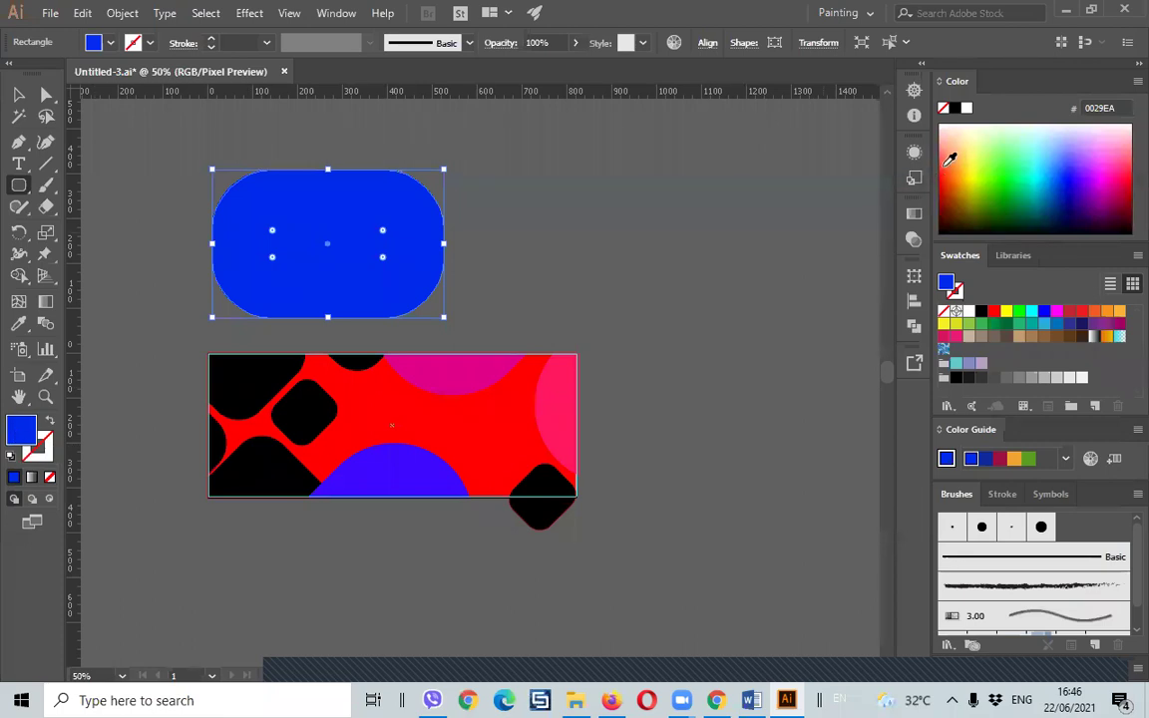
# - Recolour the pill green #00AC0B and bring up the stroke colour options
pyautogui.click(956, 167)
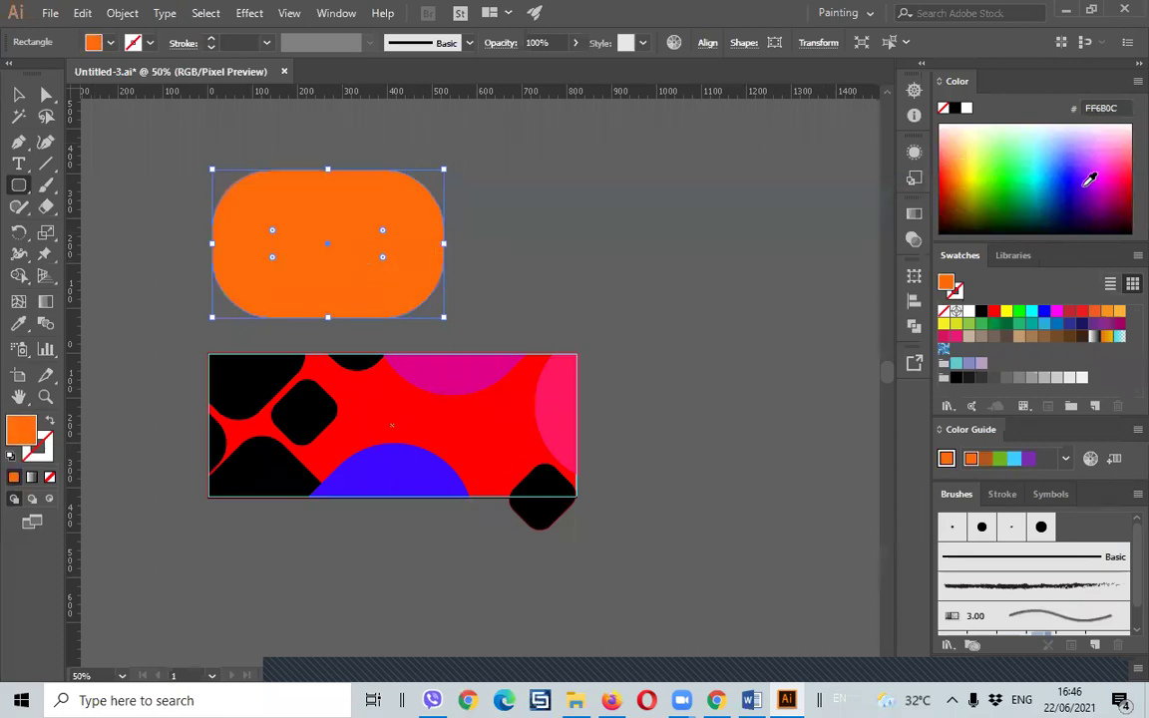
pyautogui.click(1114, 186)
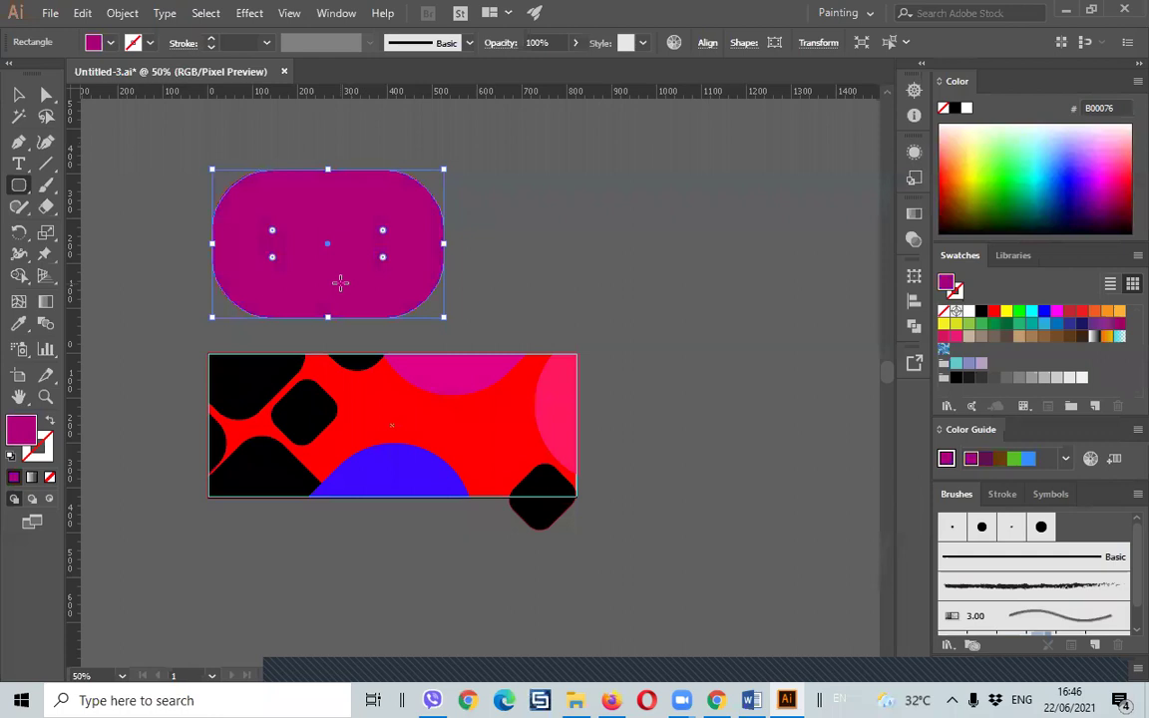
pyautogui.click(1007, 192)
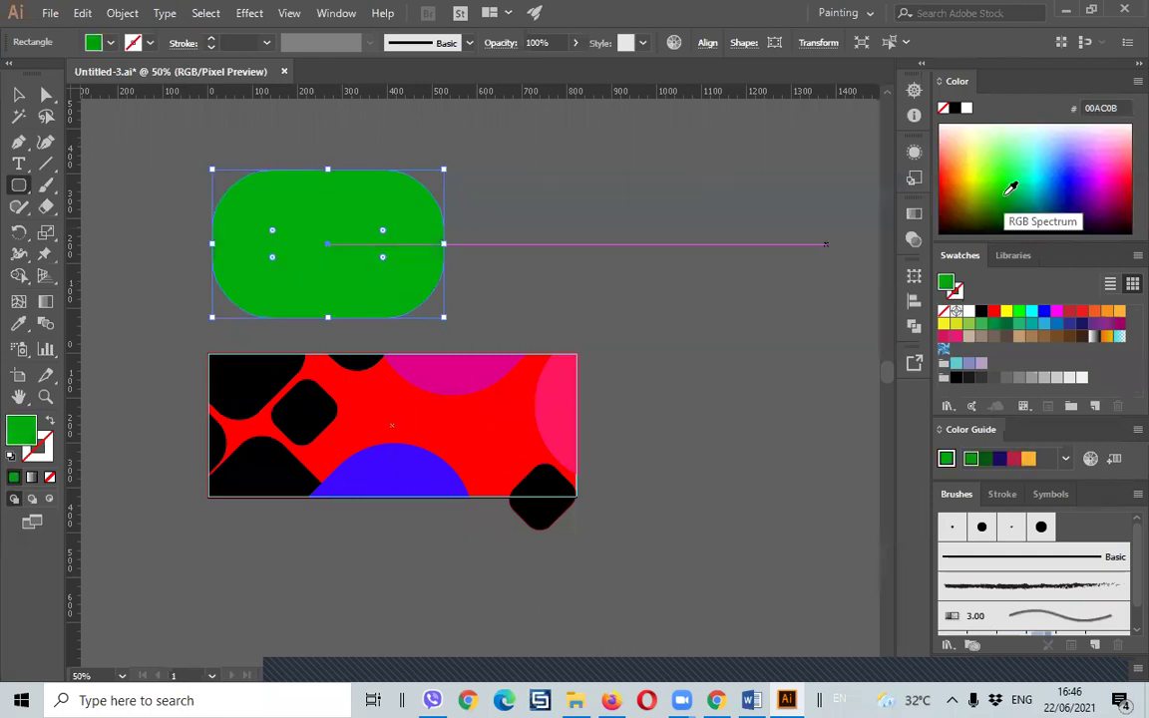
pyautogui.click(39, 453)
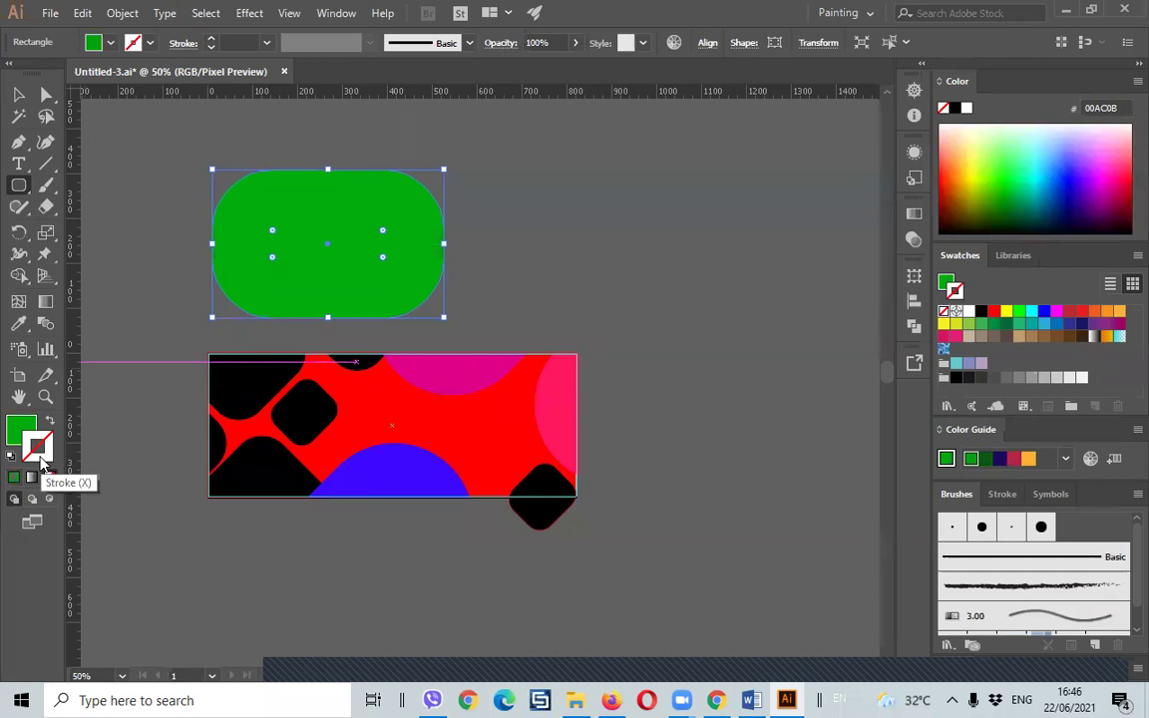
pyautogui.click(151, 44)
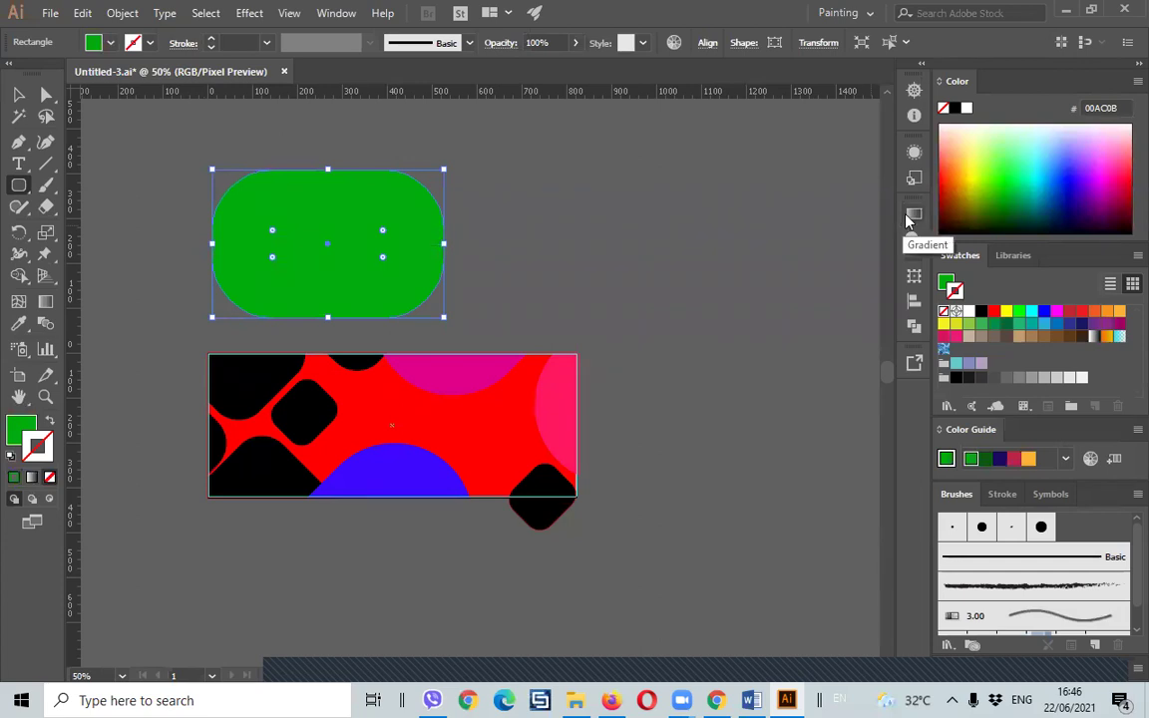
# - Try the Gold Dust and White, Black gradient presets and shift a stop
pyautogui.click(911, 215)
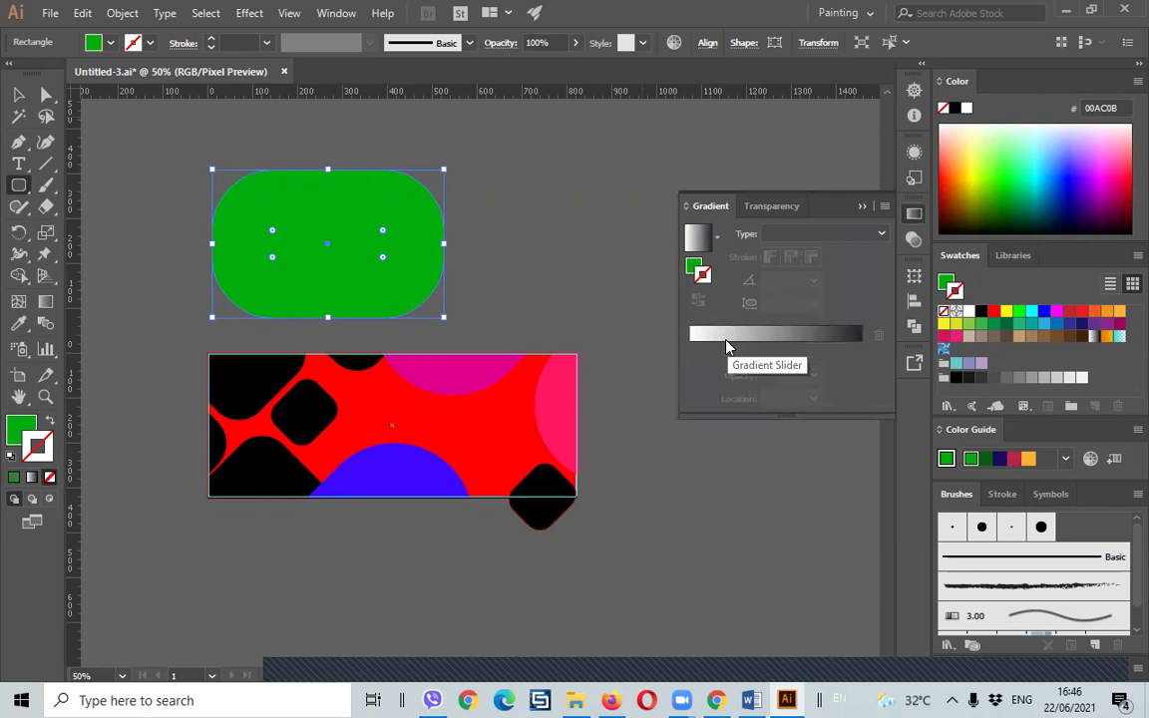
pyautogui.click(718, 239)
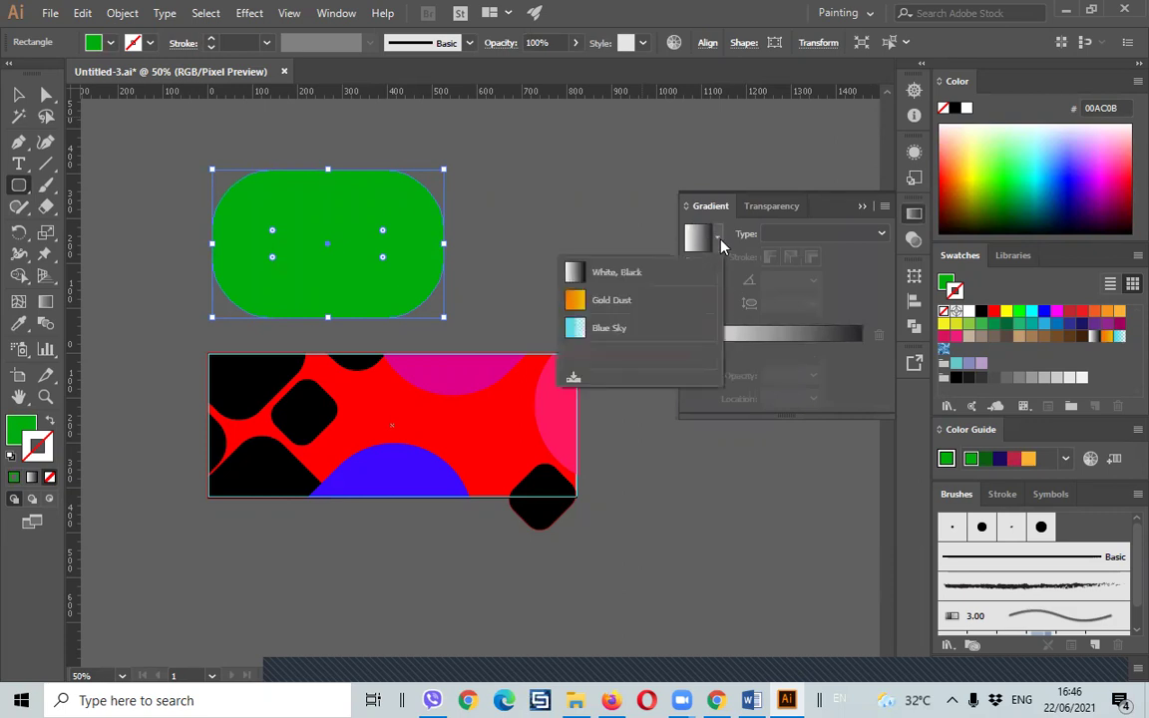
pyautogui.click(598, 299)
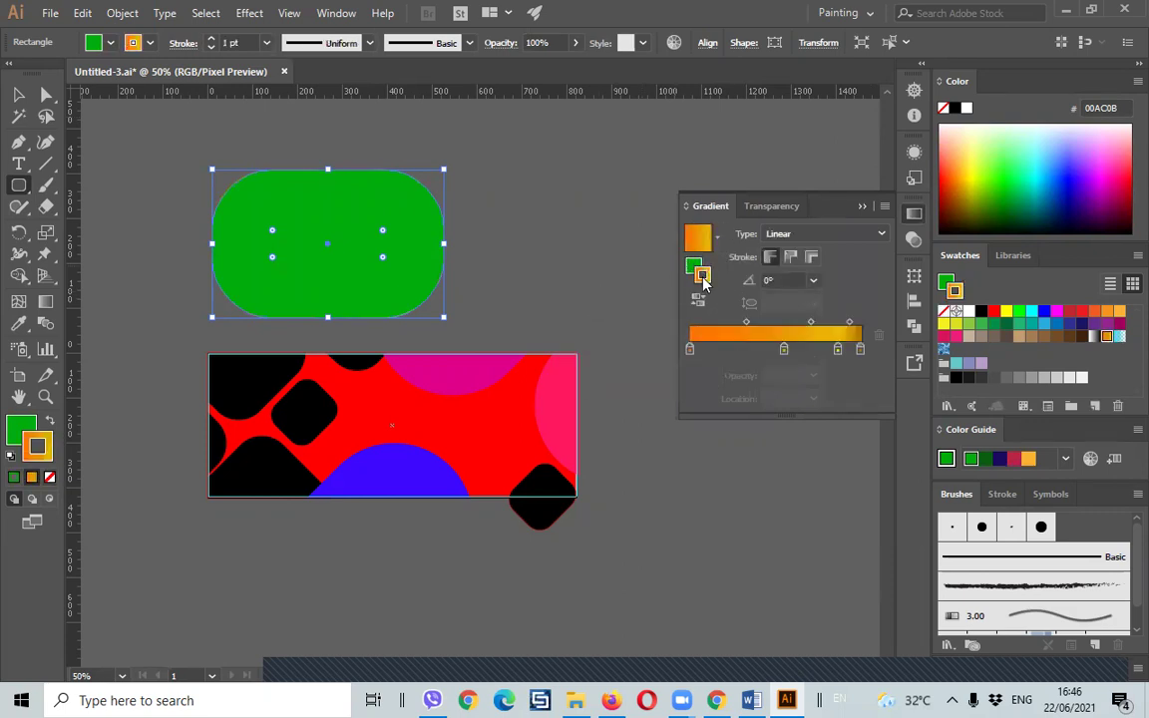
pyautogui.click(715, 240)
pyautogui.click(634, 268)
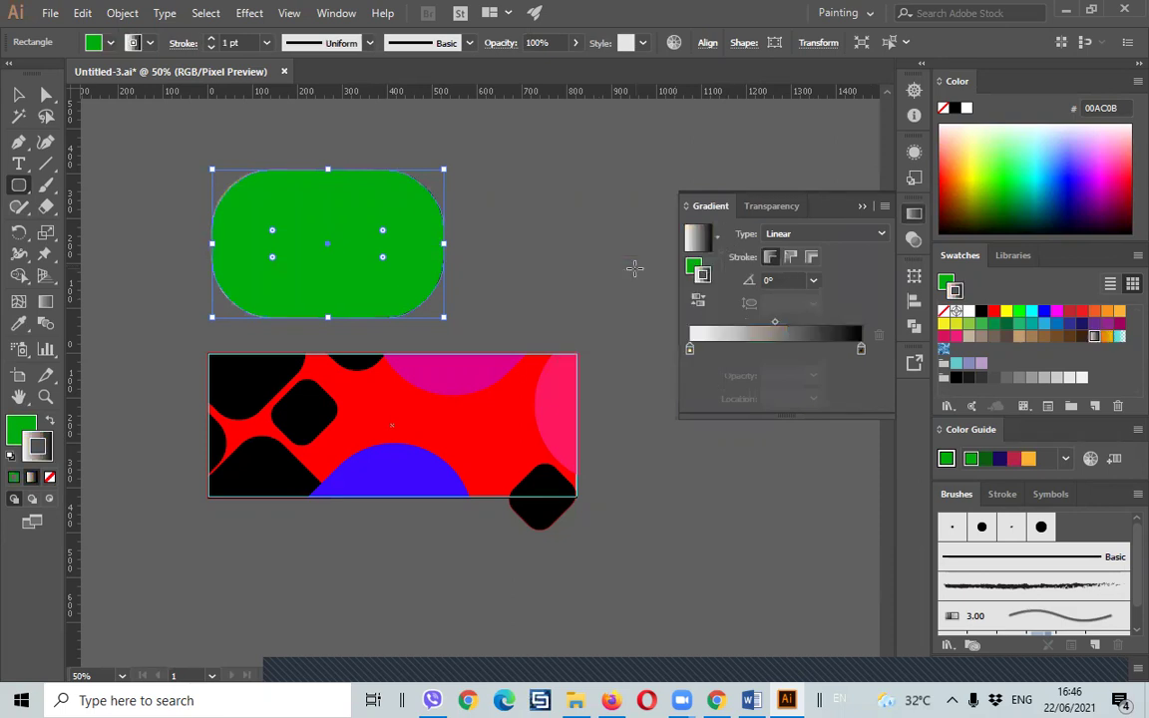
pyautogui.moveTo(689, 349)
pyautogui.mouseDown()
pyautogui.moveTo(836, 343)
pyautogui.moveTo(710, 351)
pyautogui.mouseUp()
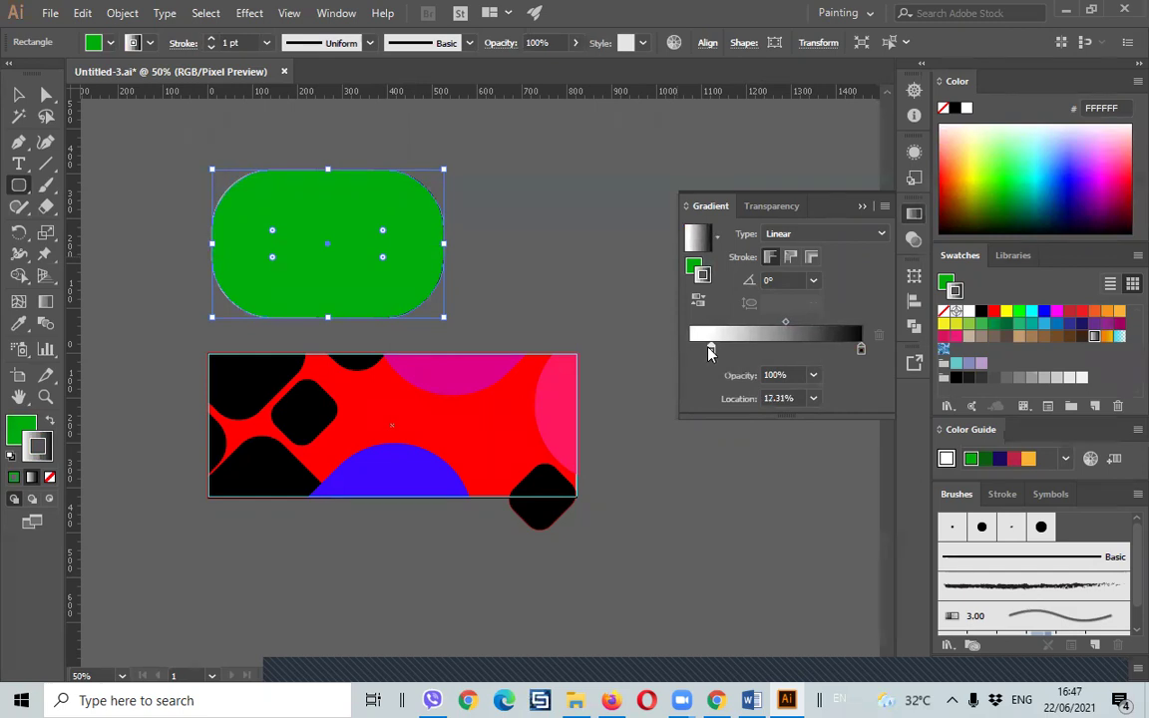
# - Settle on the Gold Dust preset as a radial gradient and target the fill
pyautogui.click(717, 241)
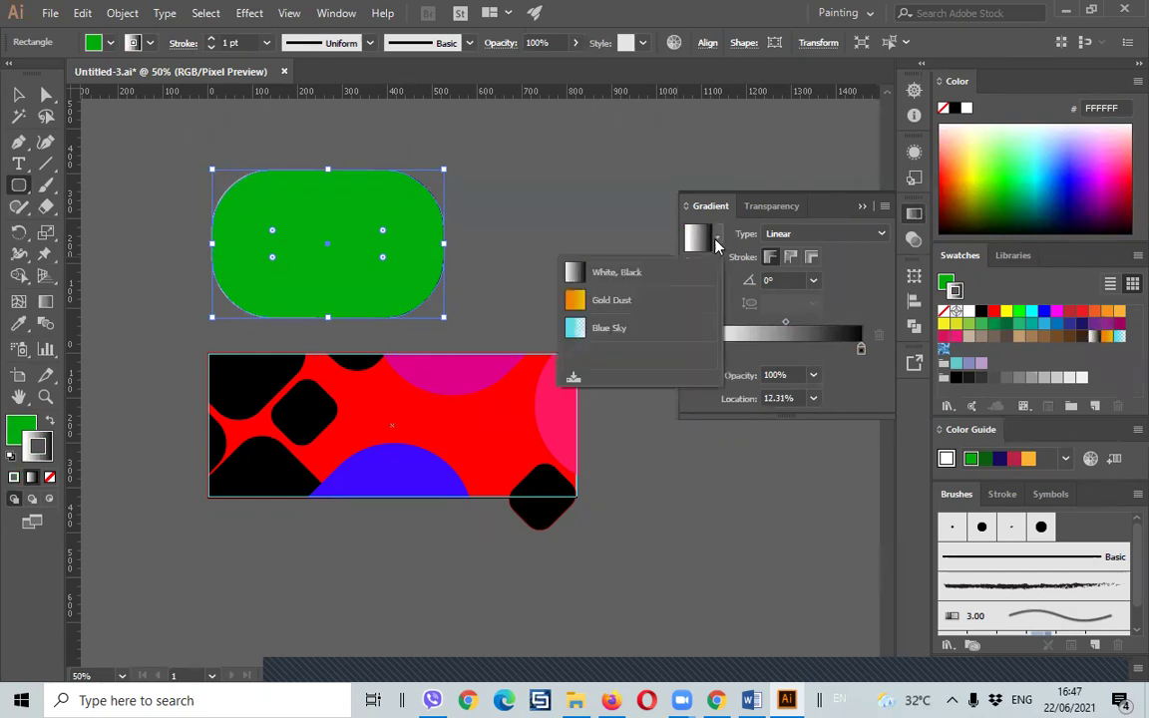
pyautogui.click(619, 328)
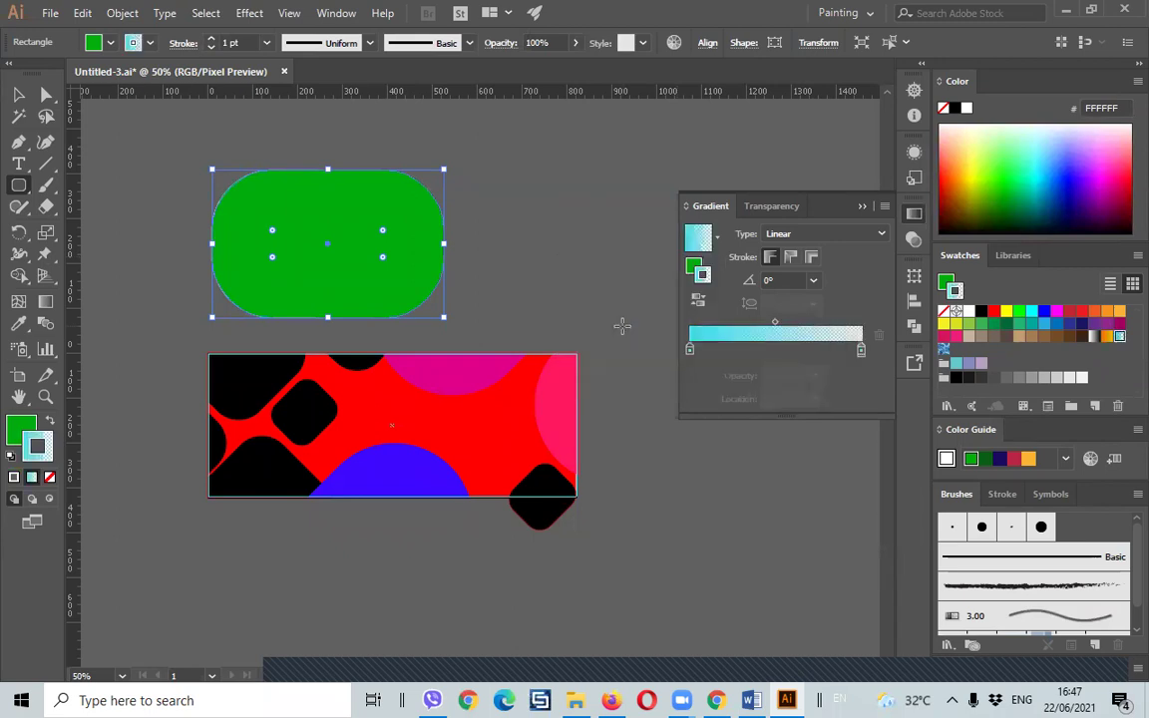
pyautogui.click(717, 239)
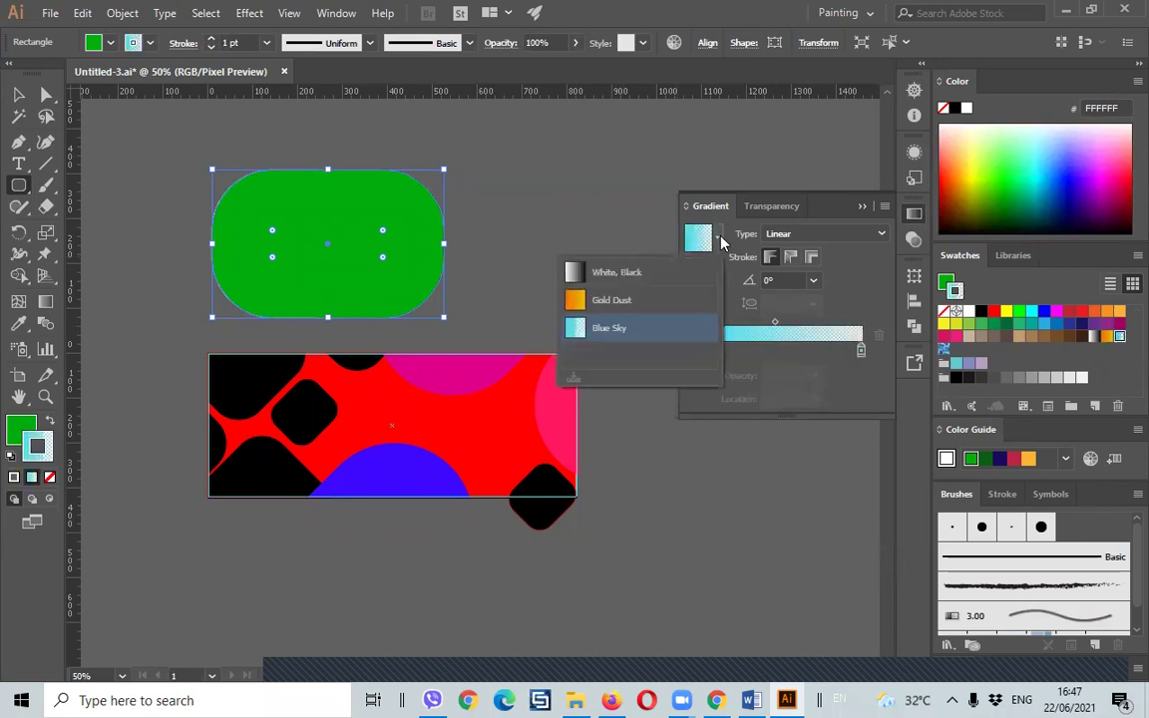
pyautogui.click(640, 304)
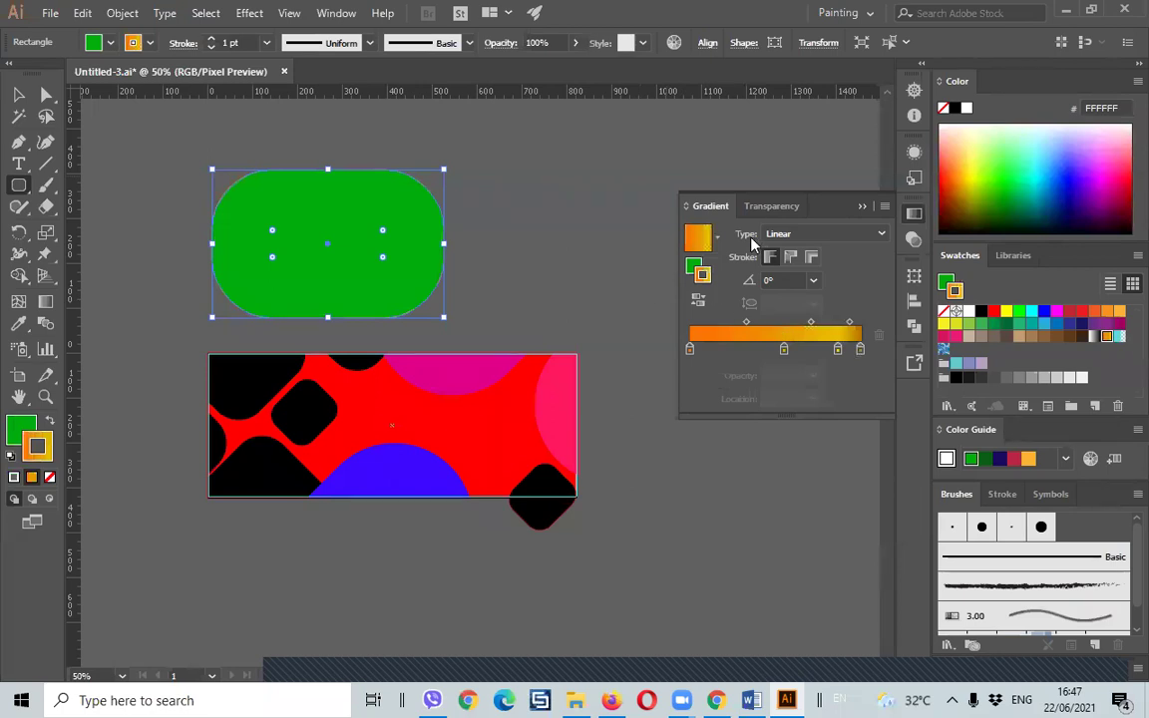
pyautogui.click(781, 235)
pyautogui.click(793, 272)
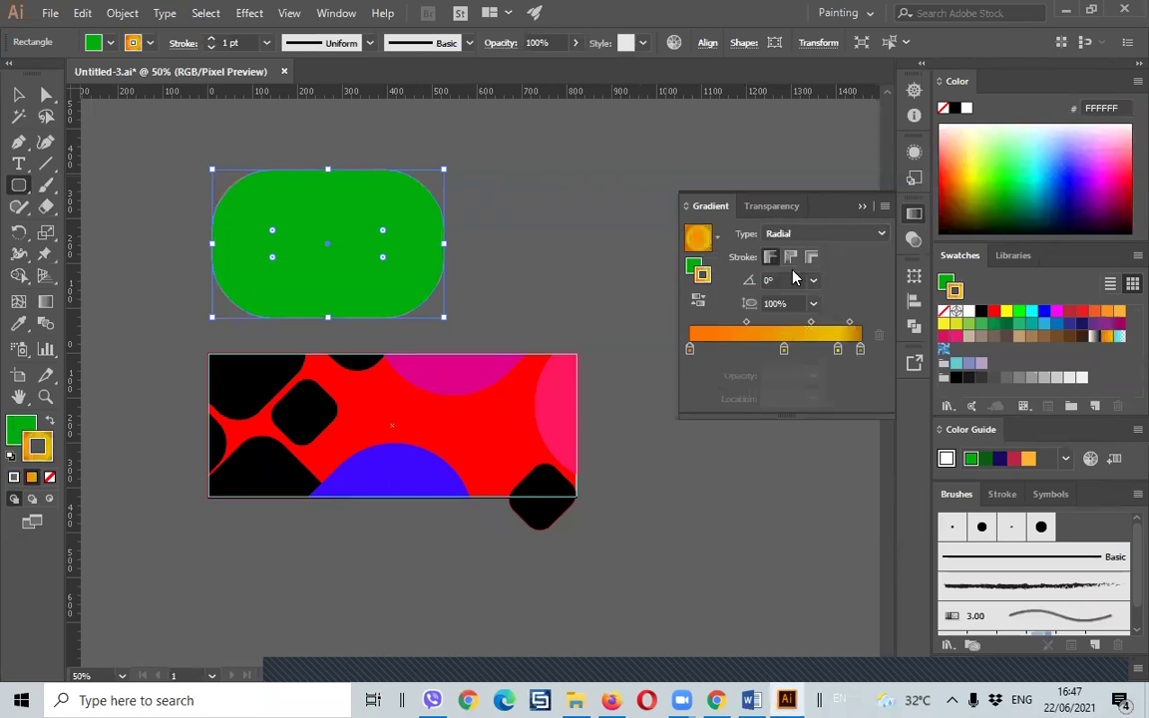
pyautogui.click(710, 207)
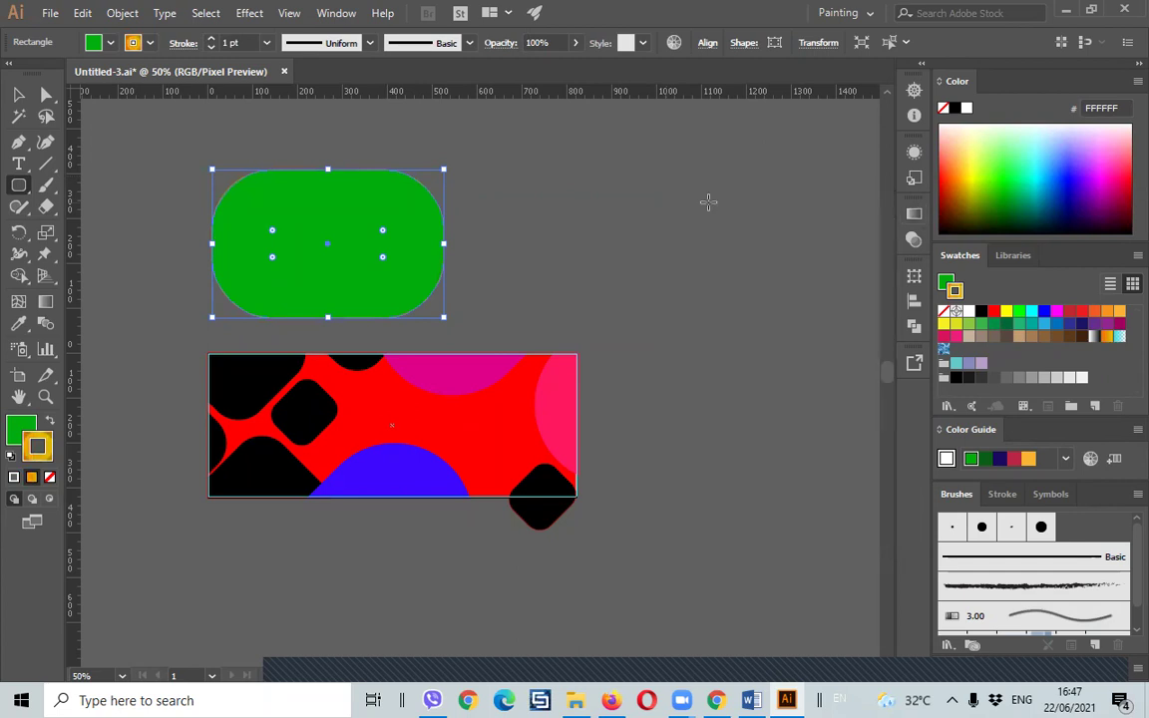
pyautogui.click(912, 215)
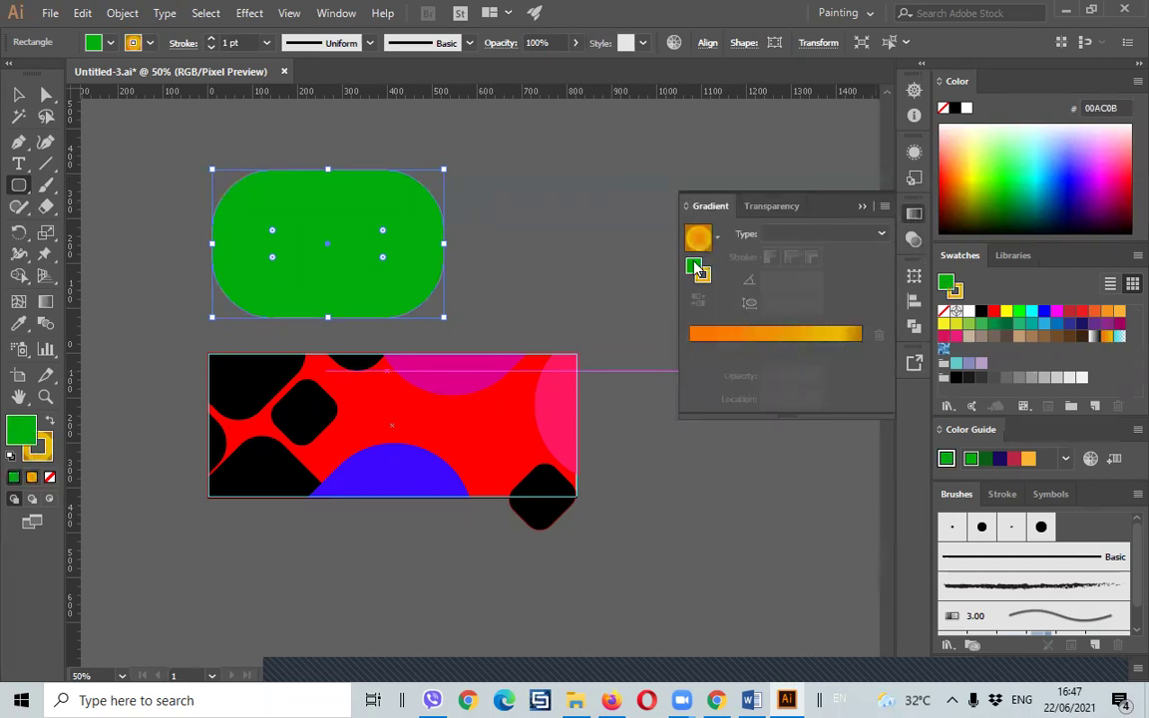
pyautogui.click(695, 267)
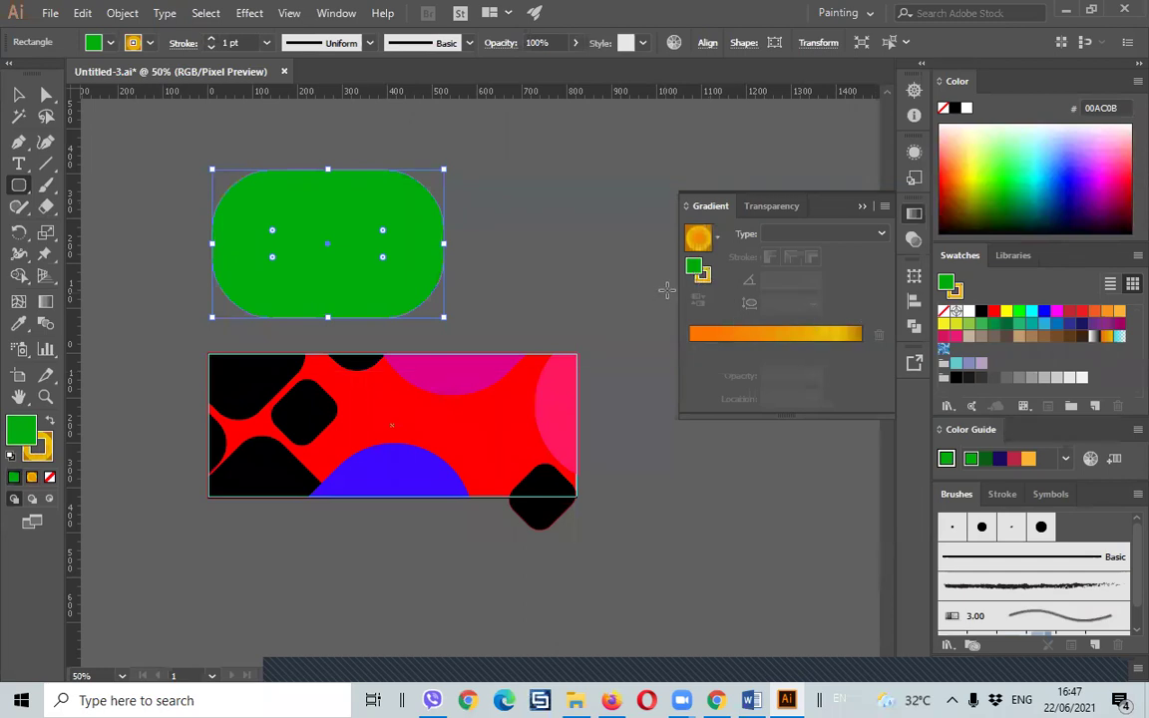
# - Fill the pill with the radial gold gradient and add a stop at about 91%
pyautogui.click(751, 335)
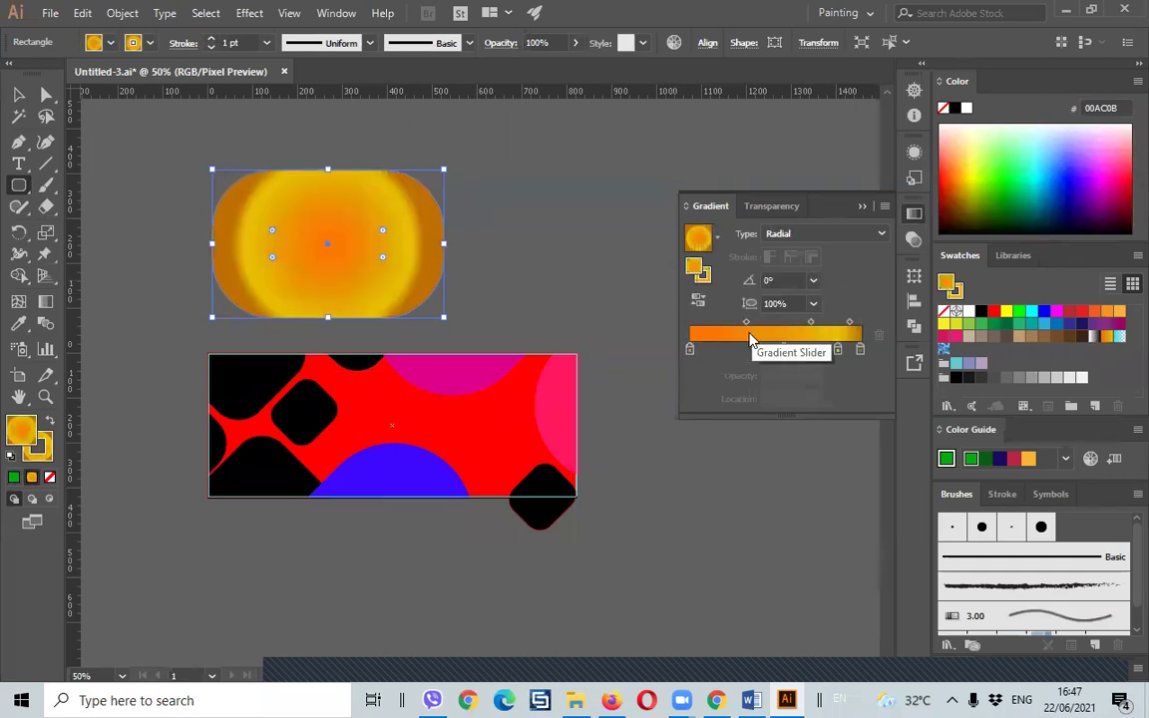
pyautogui.moveTo(702, 349)
pyautogui.mouseDown()
pyautogui.moveTo(766, 351)
pyautogui.moveTo(727, 351)
pyautogui.mouseUp()
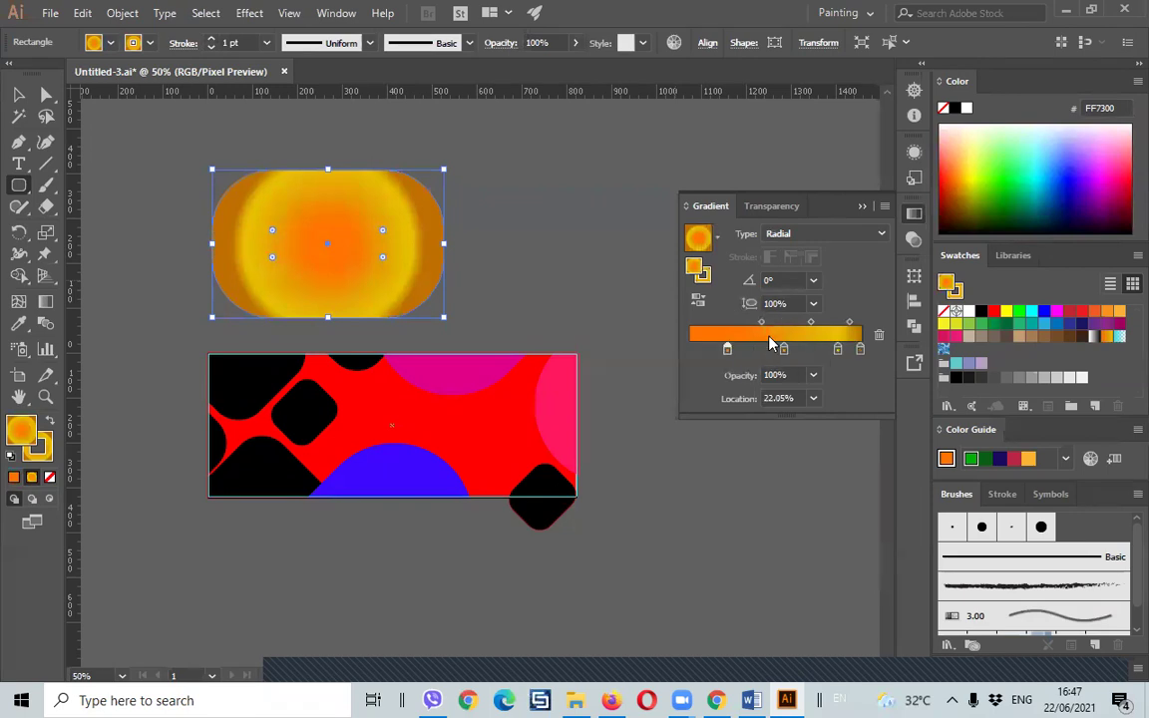
pyautogui.moveTo(727, 349); pyautogui.dragTo(842, 349)
pyautogui.doubleClick(841, 344)
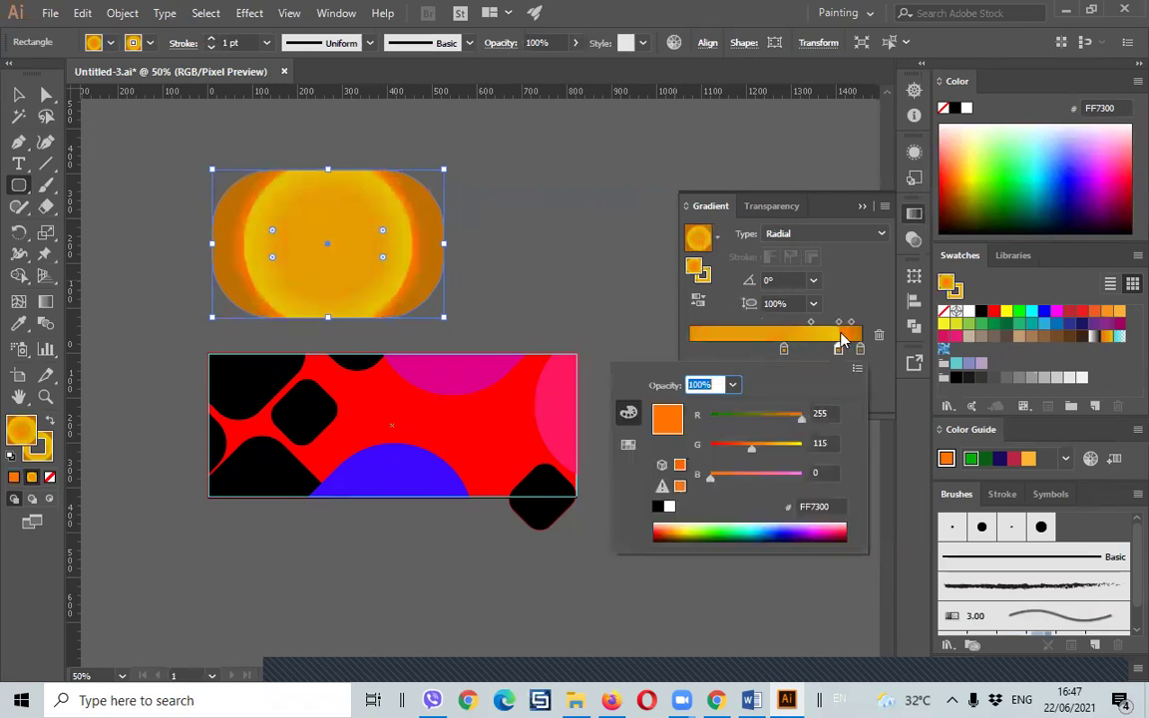
# - Recolour the new stop to magenta #AA0093, then pick the White, Black preset
pyautogui.click(780, 530)
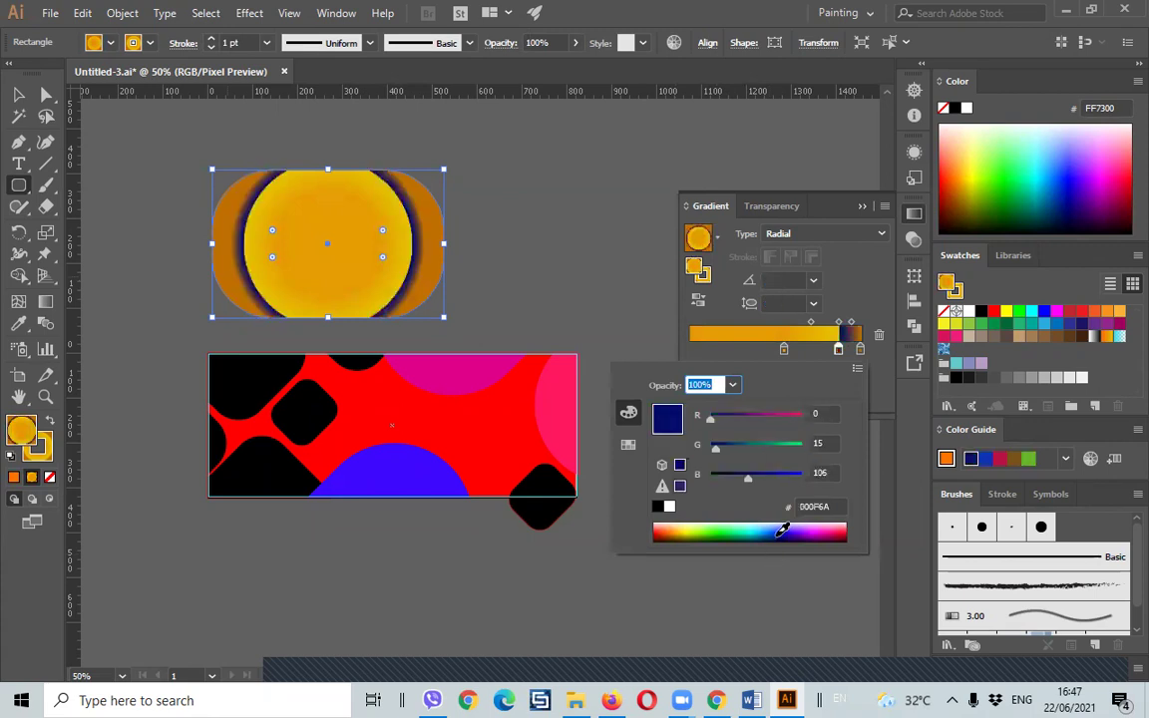
pyautogui.click(732, 540)
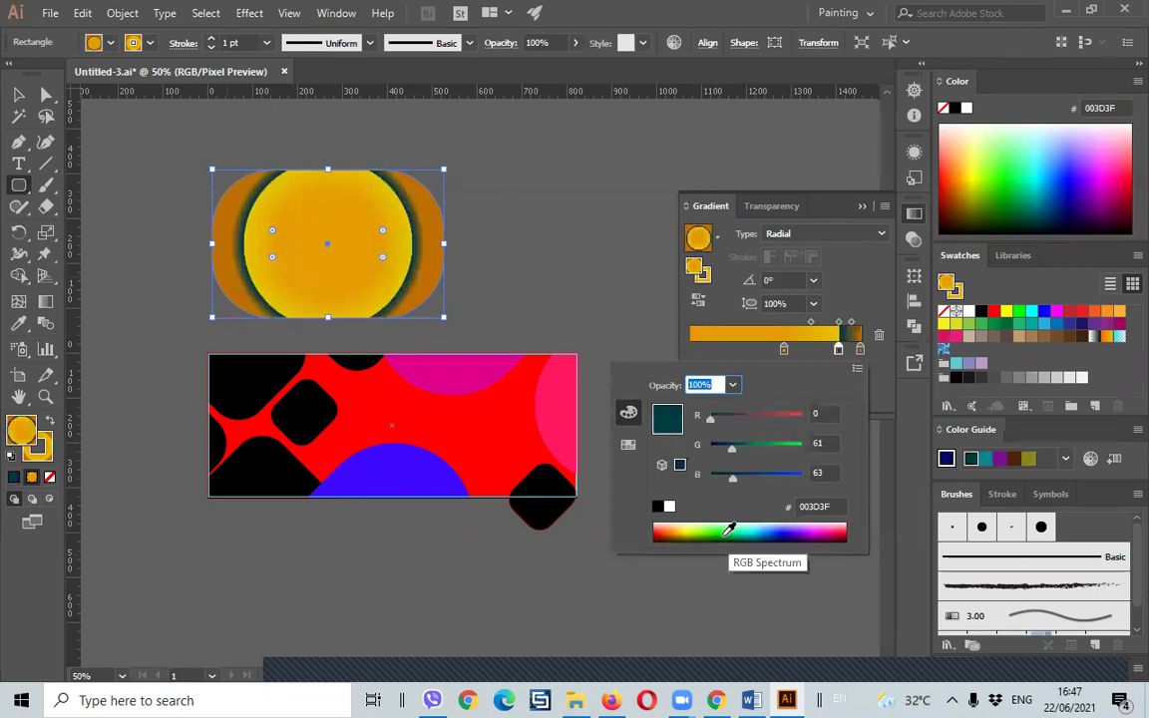
pyautogui.moveTo(727, 532)
pyautogui.mouseDown()
pyautogui.moveTo(685, 532)
pyautogui.moveTo(703, 533)
pyautogui.mouseUp()
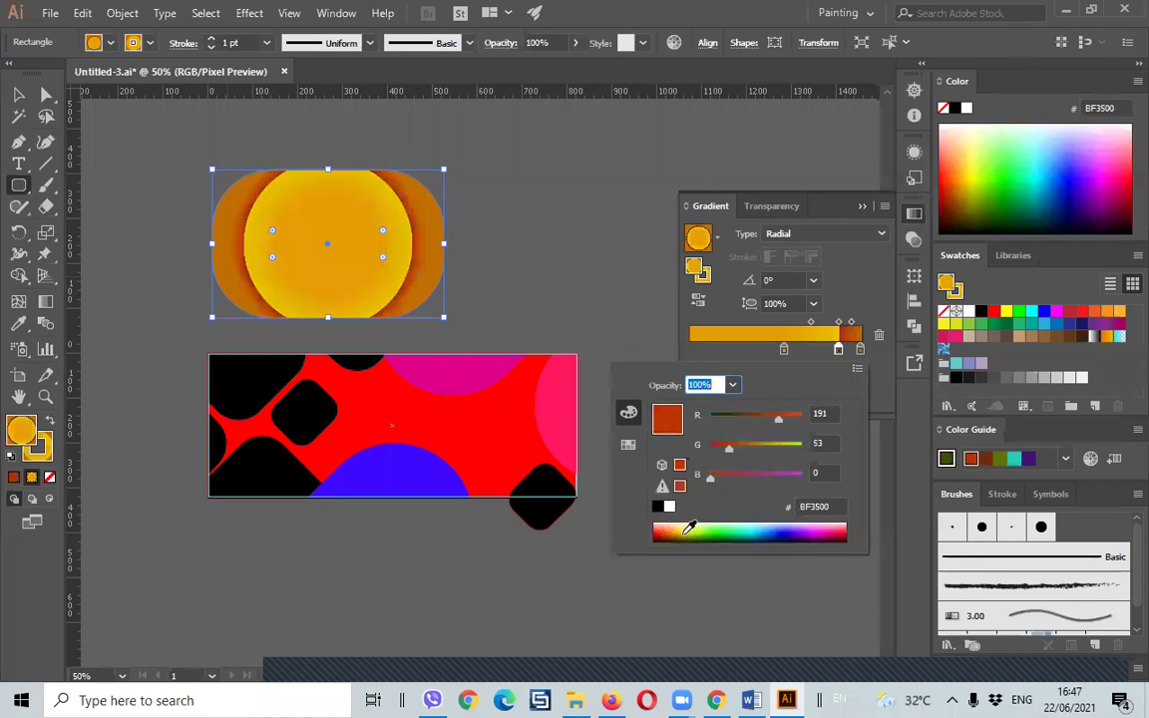
pyautogui.moveTo(722, 529); pyautogui.dragTo(784, 524)
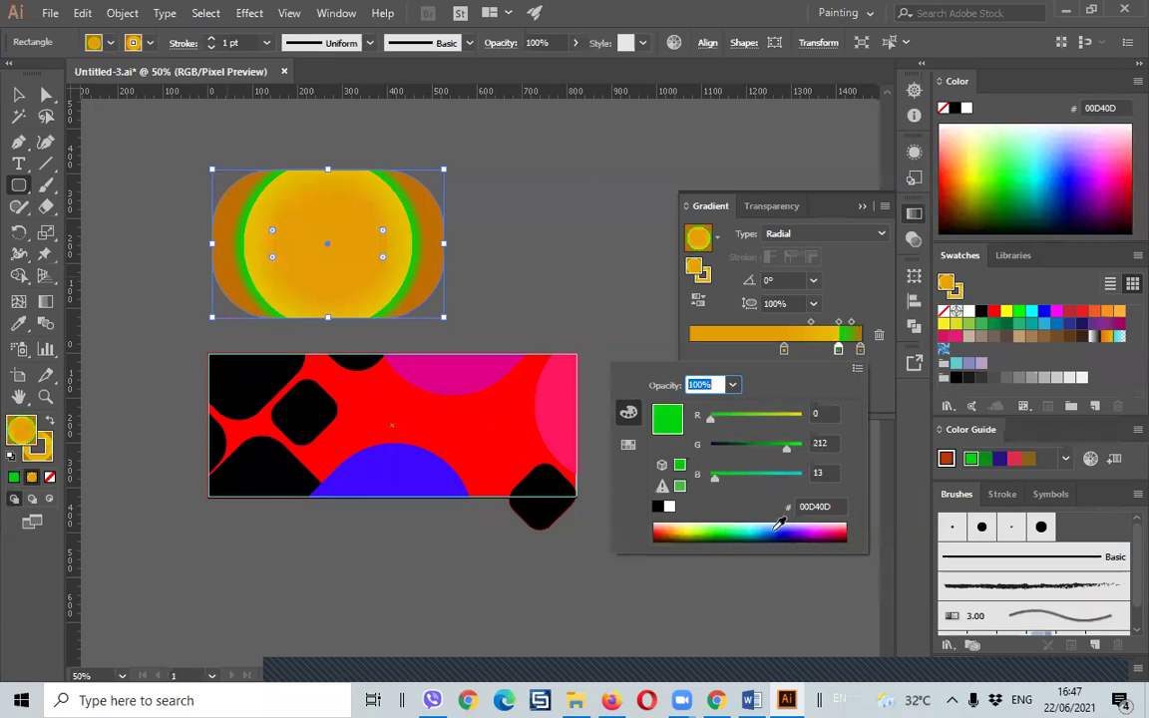
pyautogui.click(741, 475)
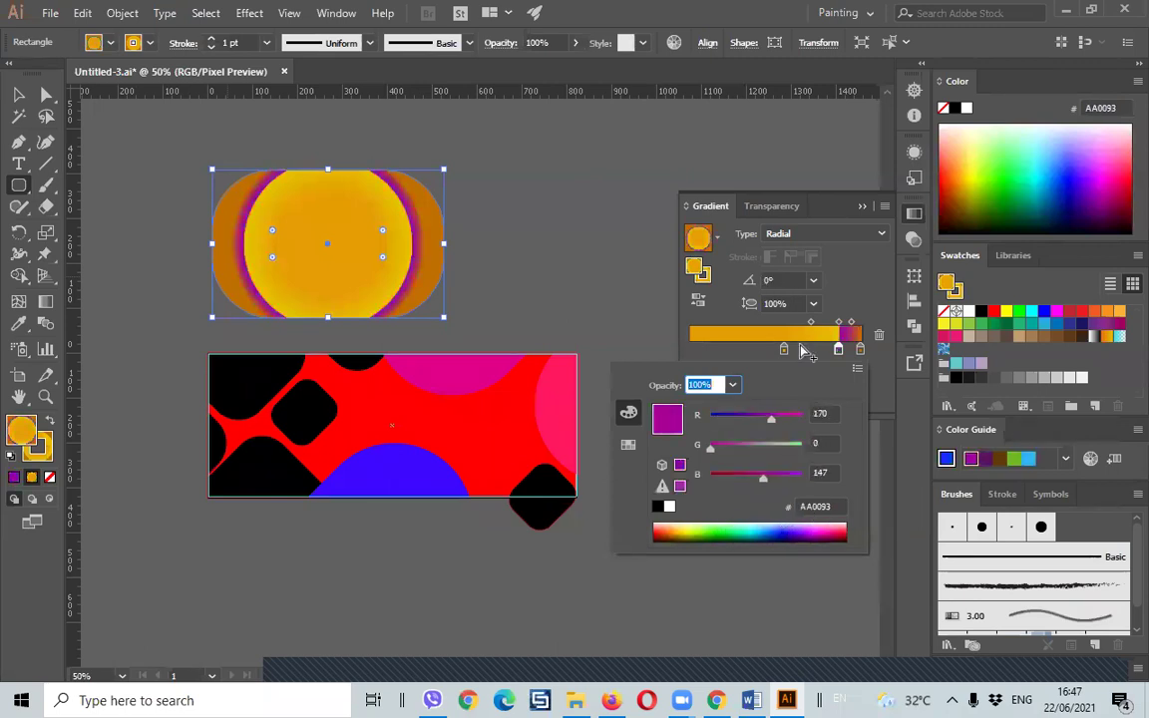
pyautogui.click(722, 247)
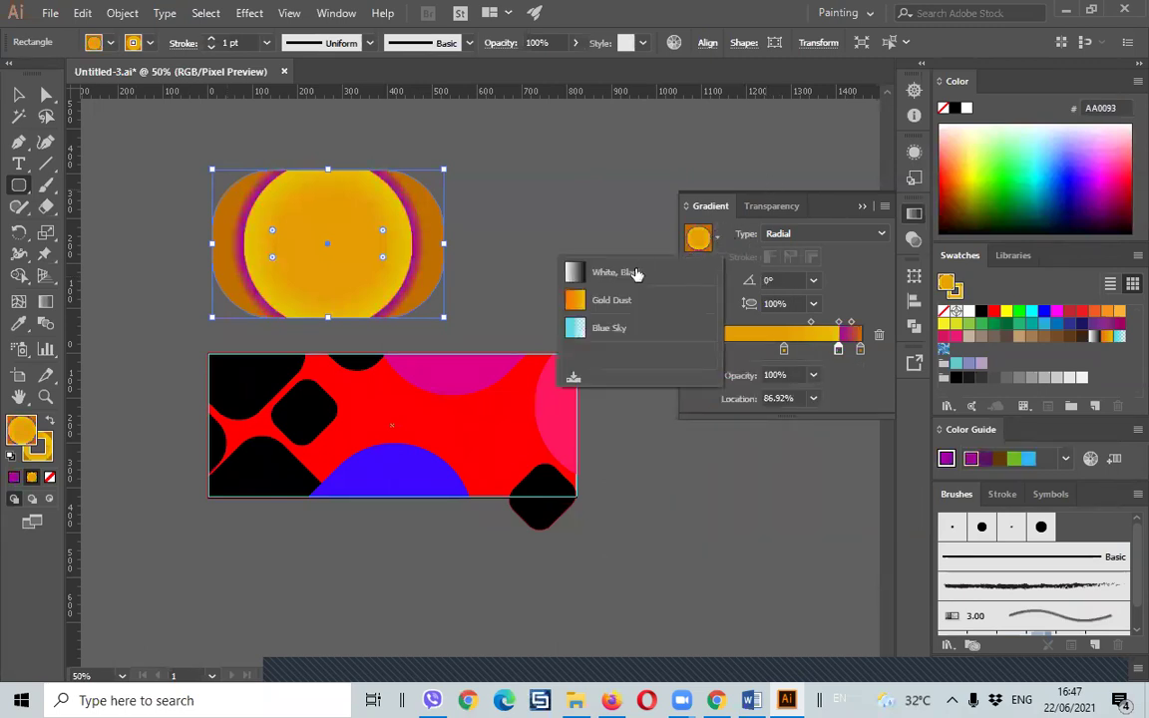
pyautogui.click(634, 271)
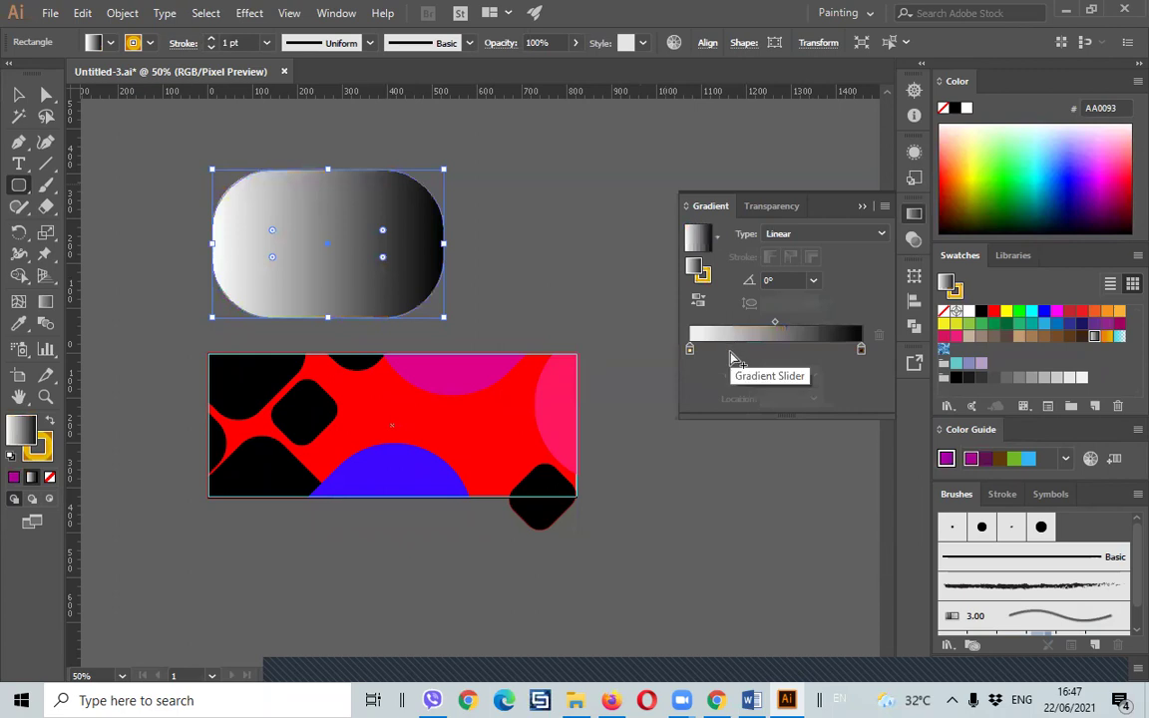
# - Try the Gold Dust and Blue Sky presets, adjusting the Blue Sky stops
pyautogui.click(717, 239)
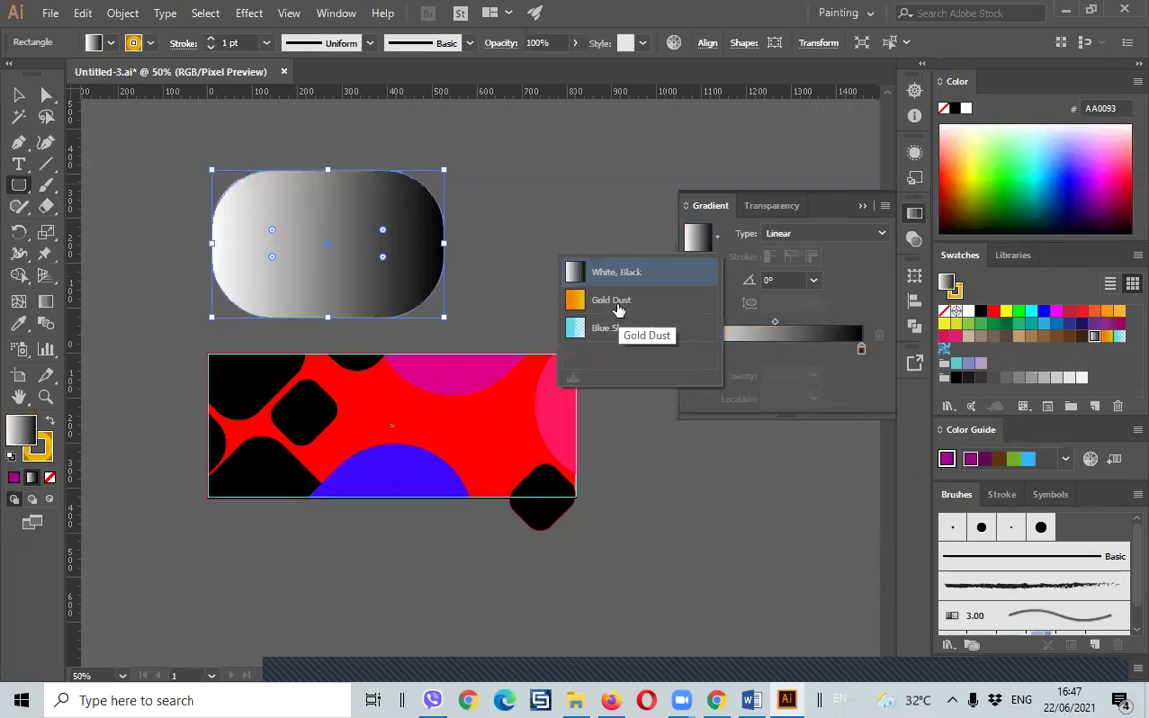
pyautogui.click(616, 302)
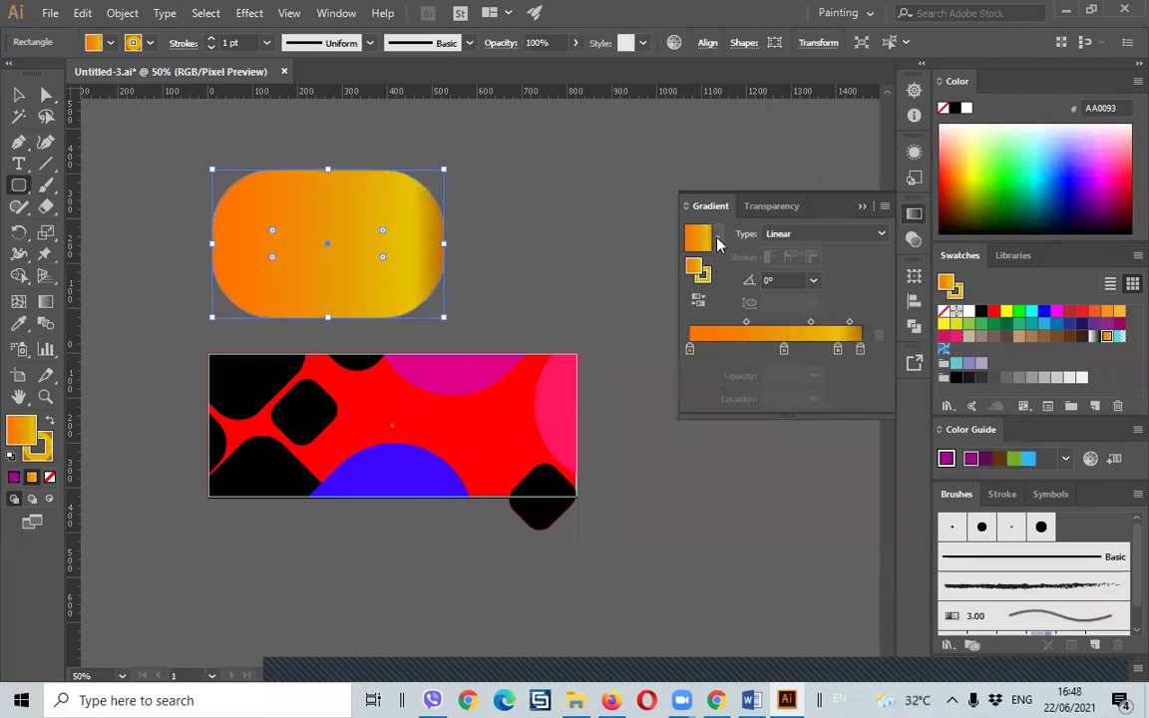
pyautogui.click(717, 236)
pyautogui.click(601, 327)
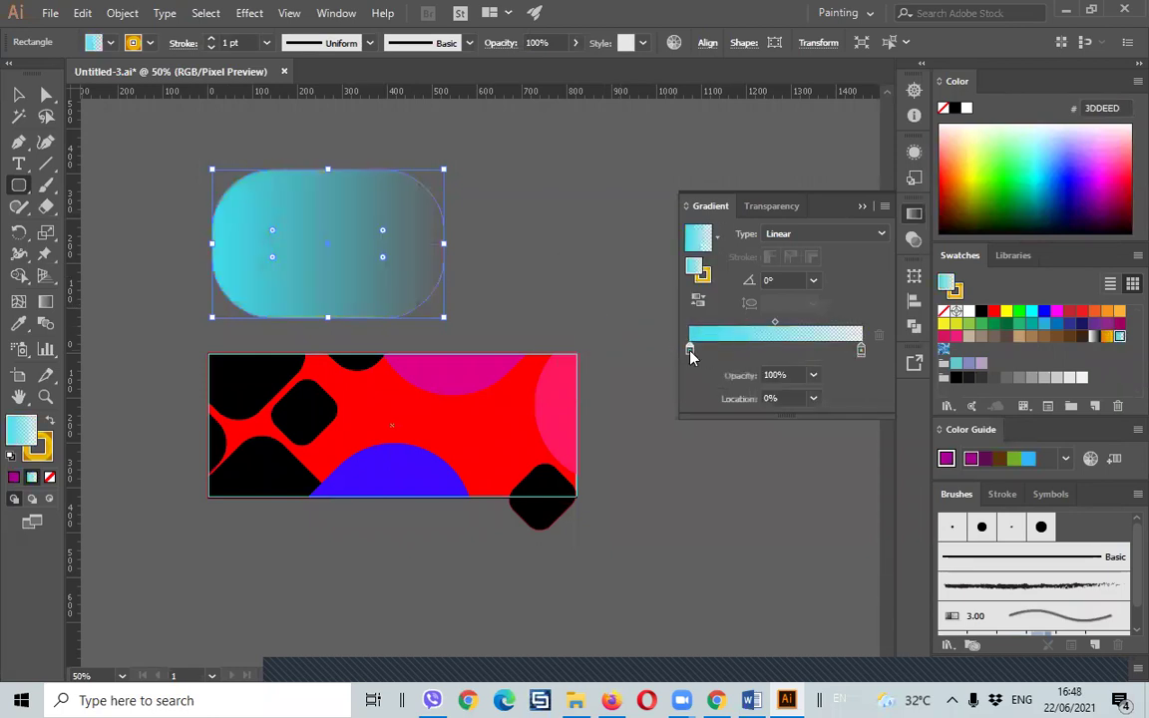
pyautogui.moveTo(690, 350); pyautogui.dragTo(758, 350)
pyautogui.moveTo(856, 346); pyautogui.dragTo(813, 349)
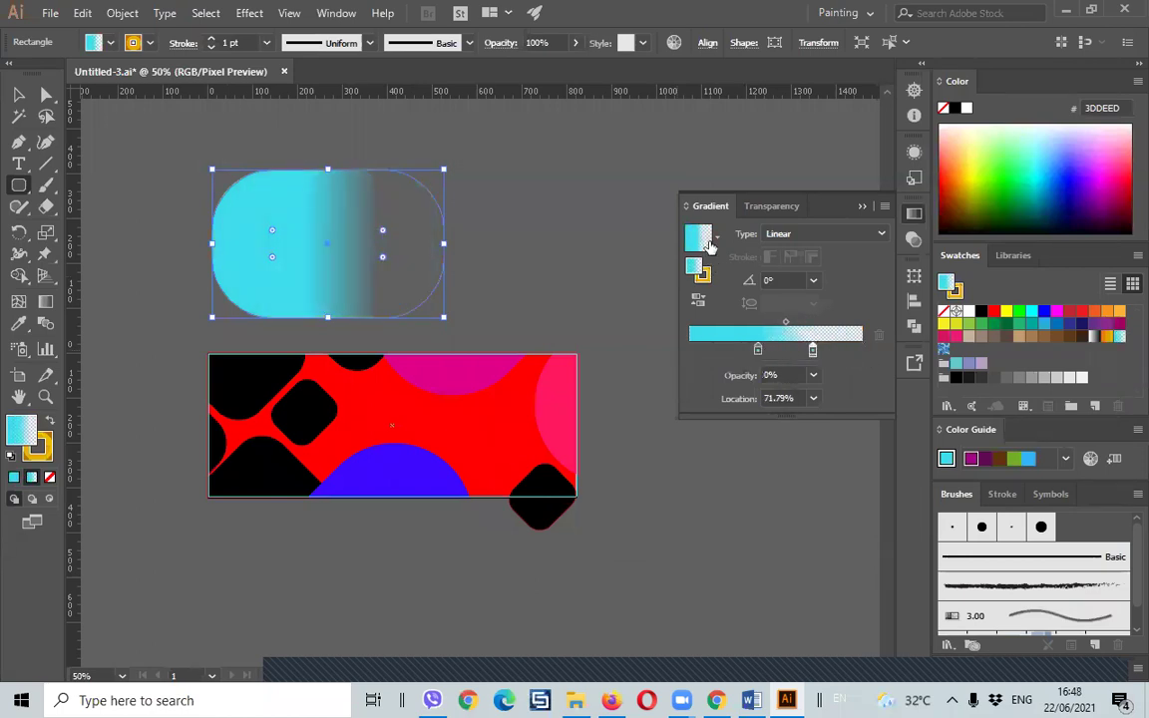
# - Reapply Gold Dust as a linear 0° gradient after testing hue changes
pyautogui.click(716, 237)
pyautogui.click(620, 302)
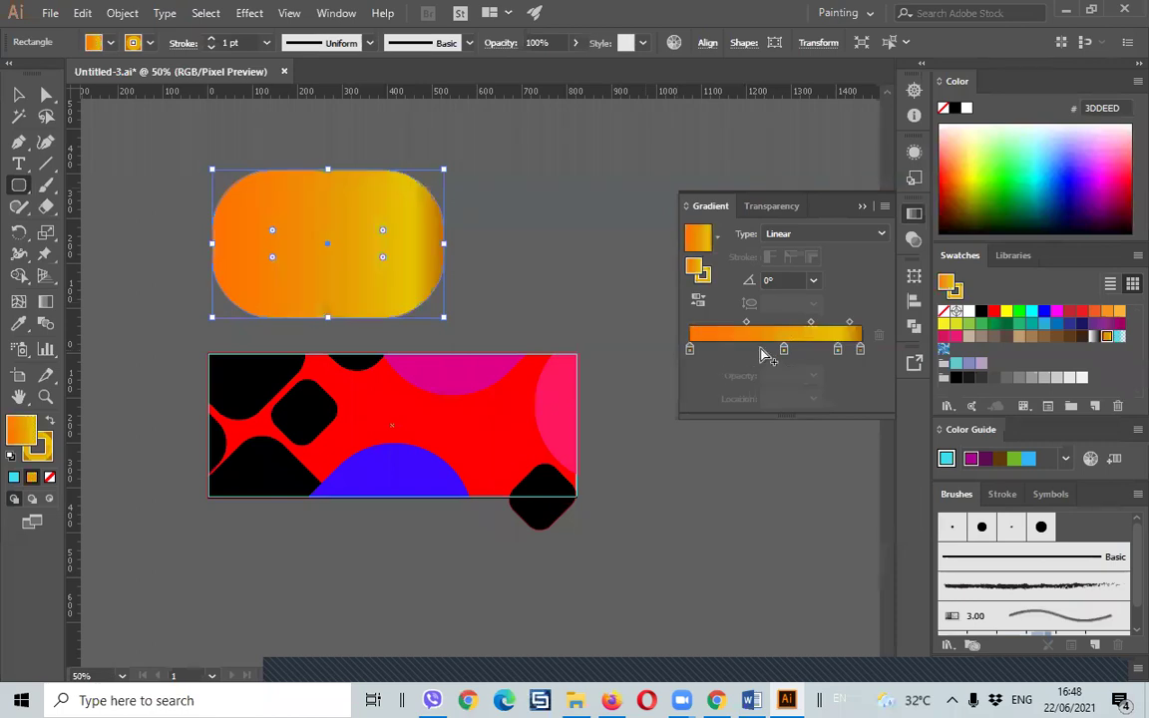
pyautogui.doubleClick(695, 269)
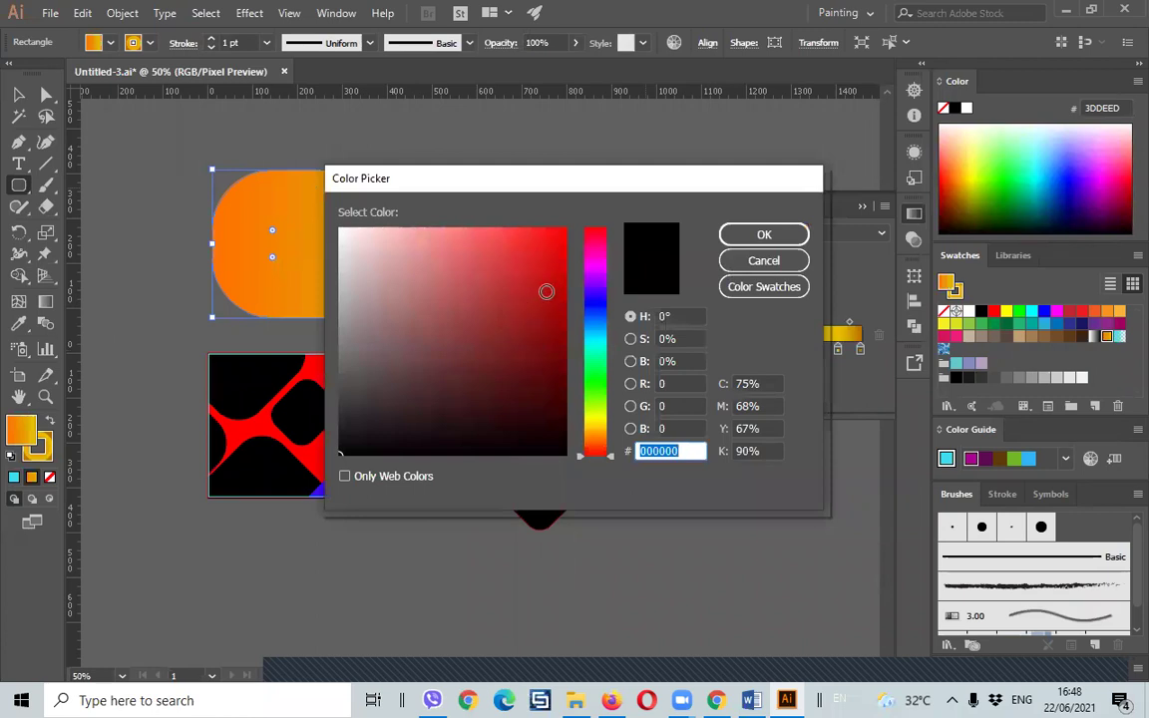
pyautogui.click(594, 311)
pyautogui.moveTo(592, 343); pyautogui.dragTo(590, 389)
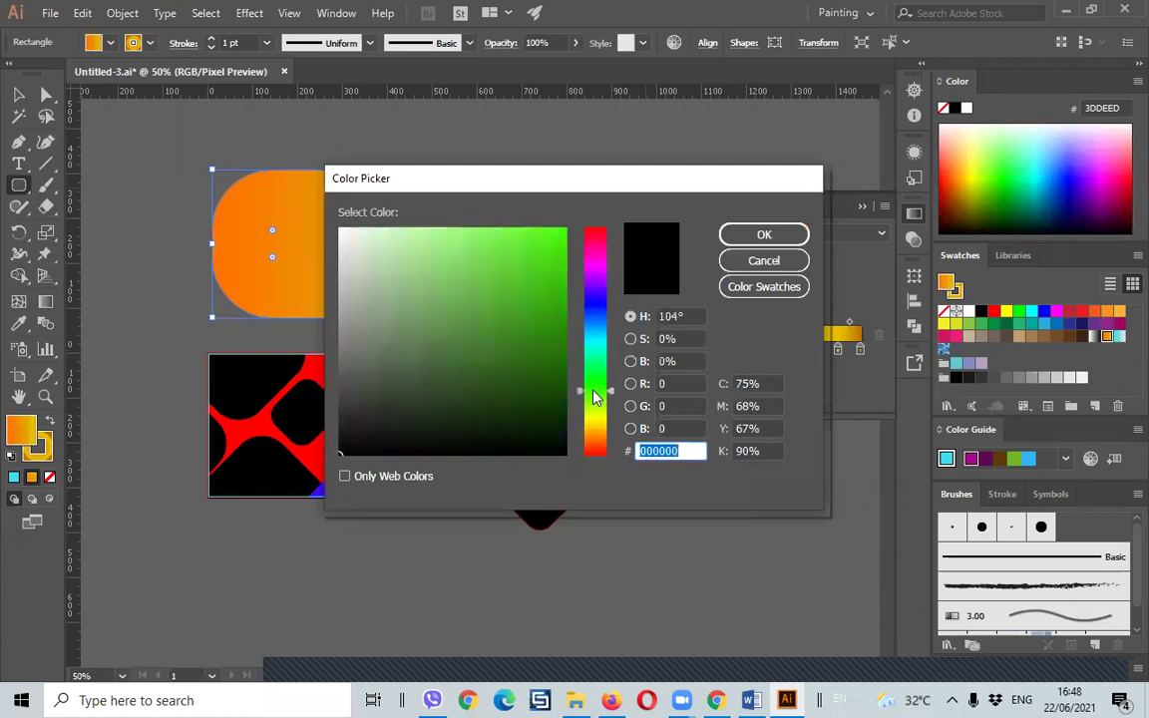
pyautogui.click(763, 236)
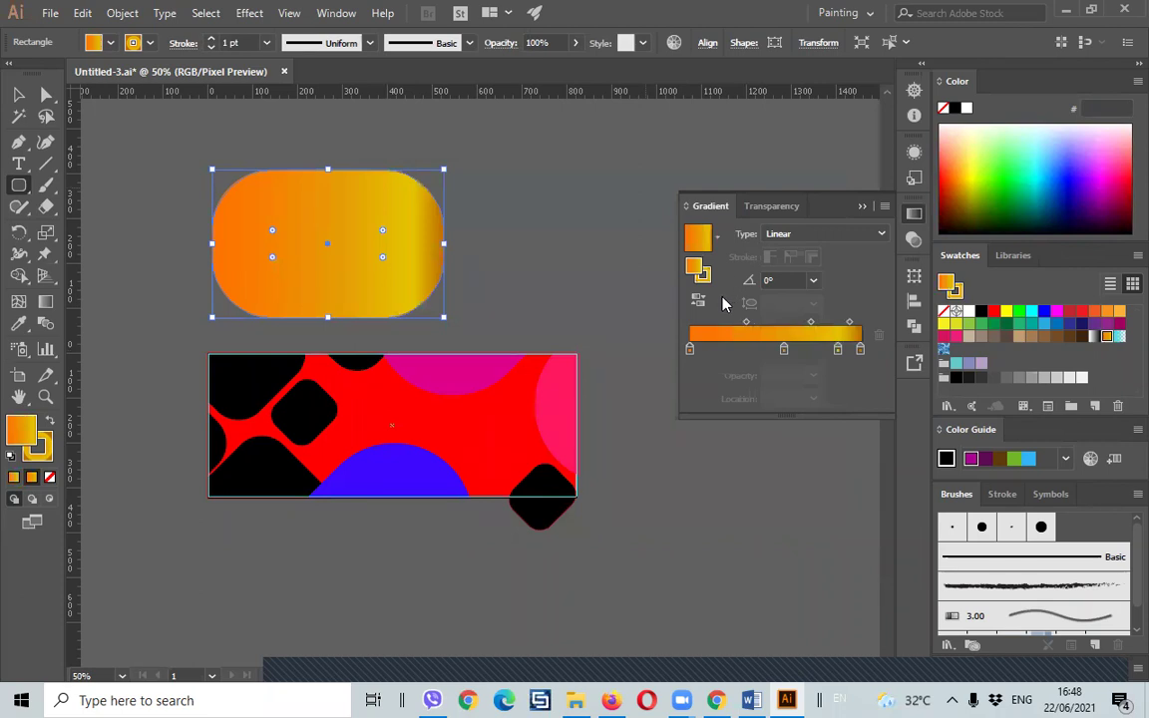
pyautogui.click(716, 240)
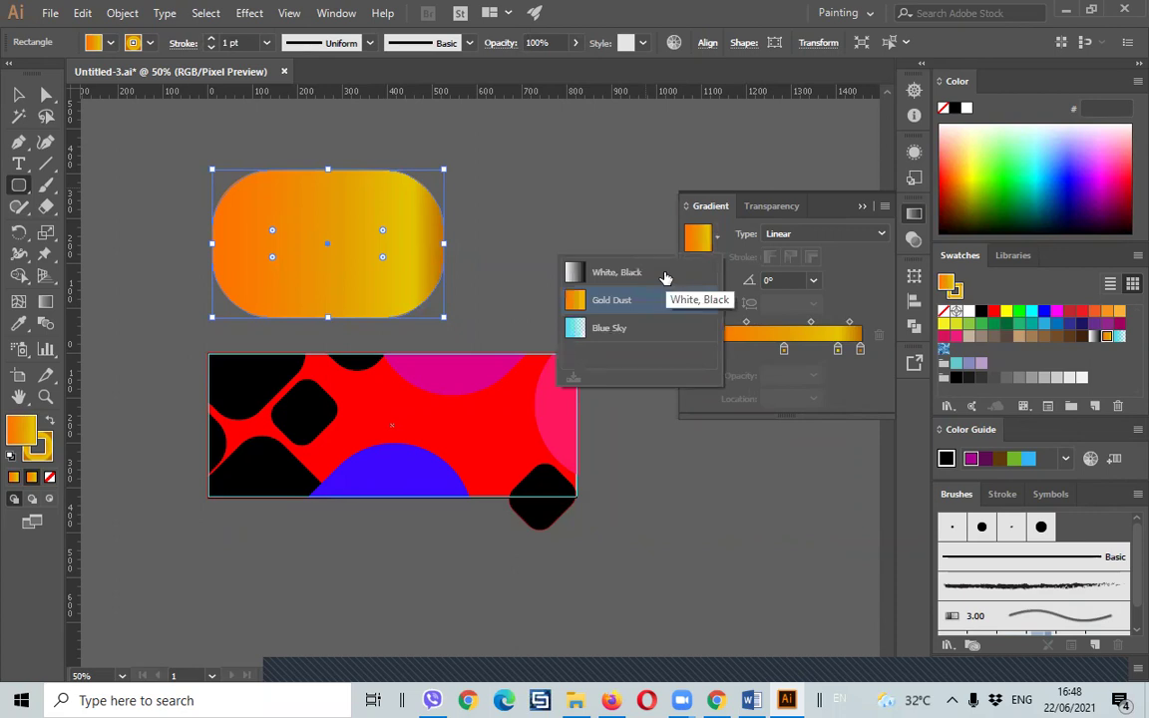
pyautogui.click(590, 304)
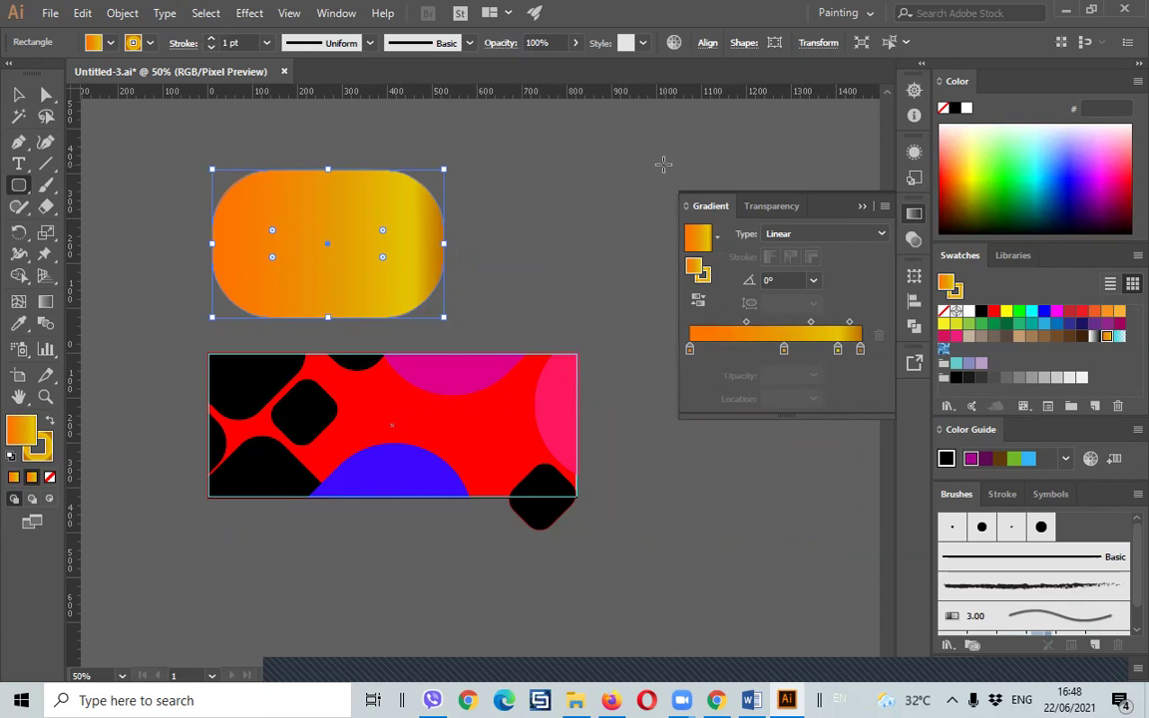
# - Choose Gold Dust from the Gradient preset list for the pill
pyautogui.click(716, 237)
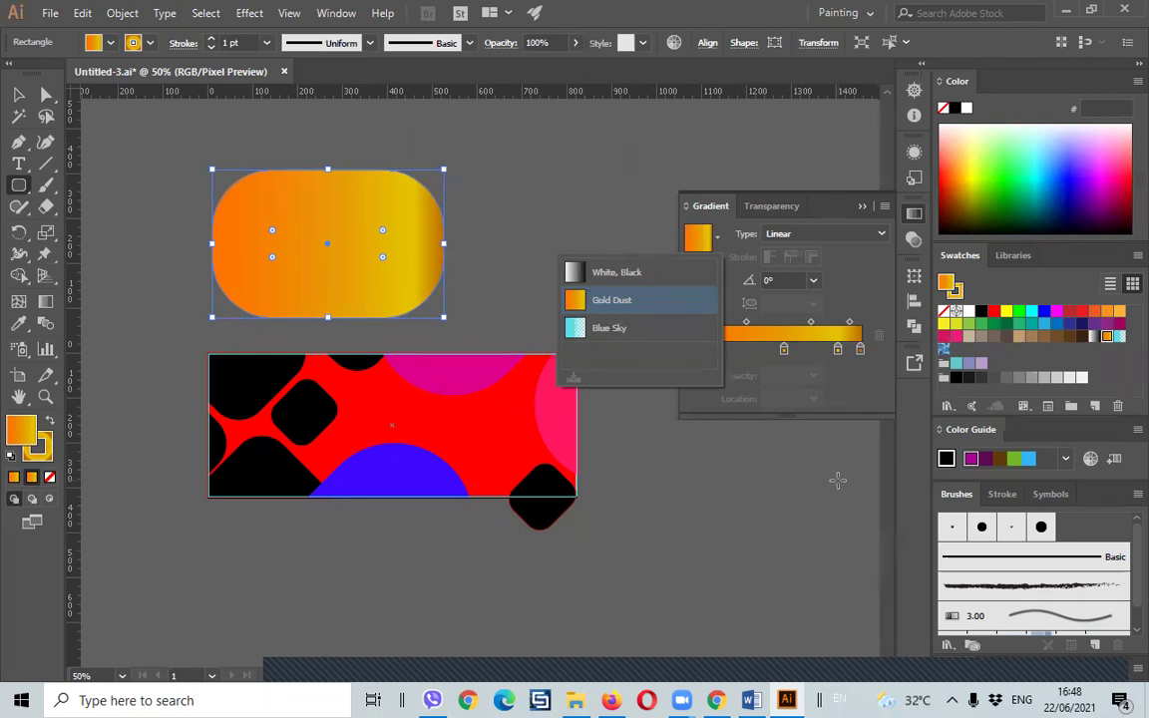
pyautogui.click(558, 147)
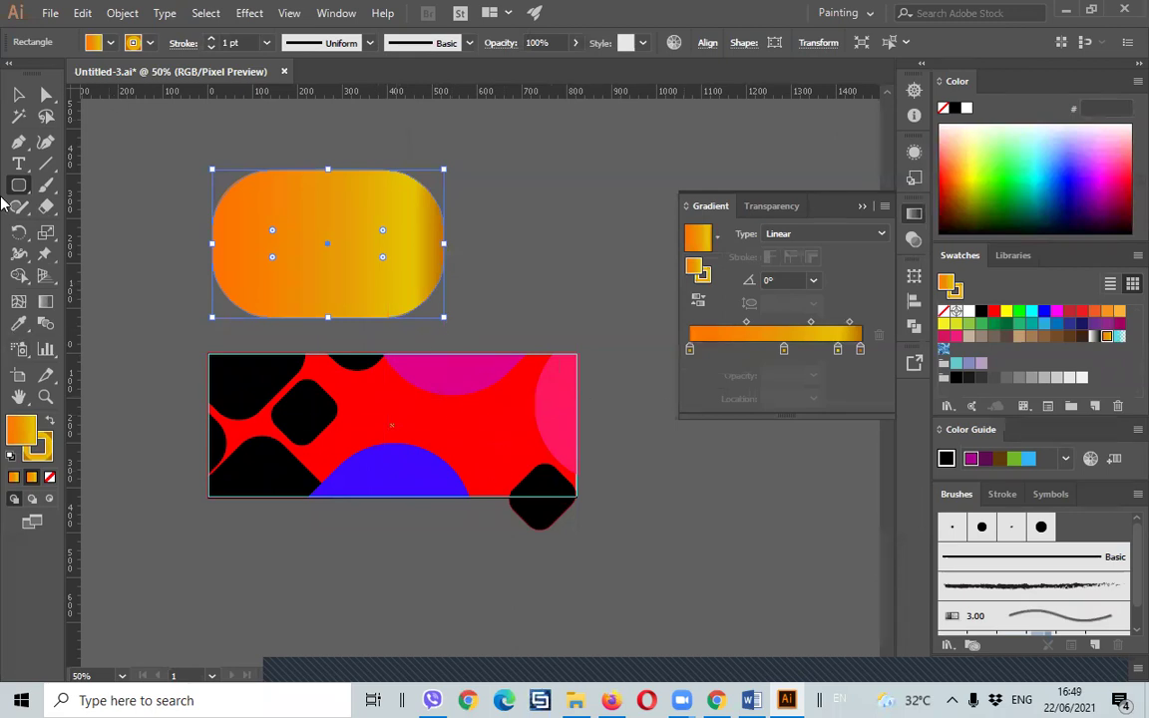
# - Draw an area graph frame right of the pill and close its Graph Data window
pyautogui.click(46, 349)
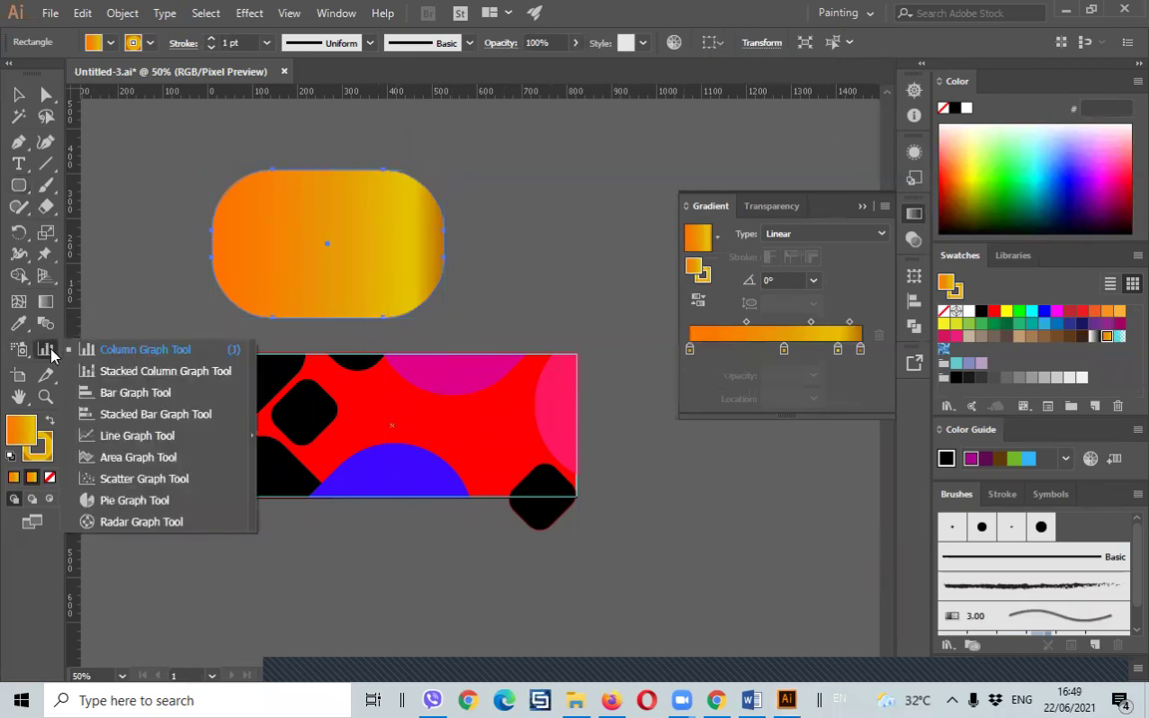
pyautogui.click(150, 456)
pyautogui.moveTo(559, 180); pyautogui.dragTo(708, 254)
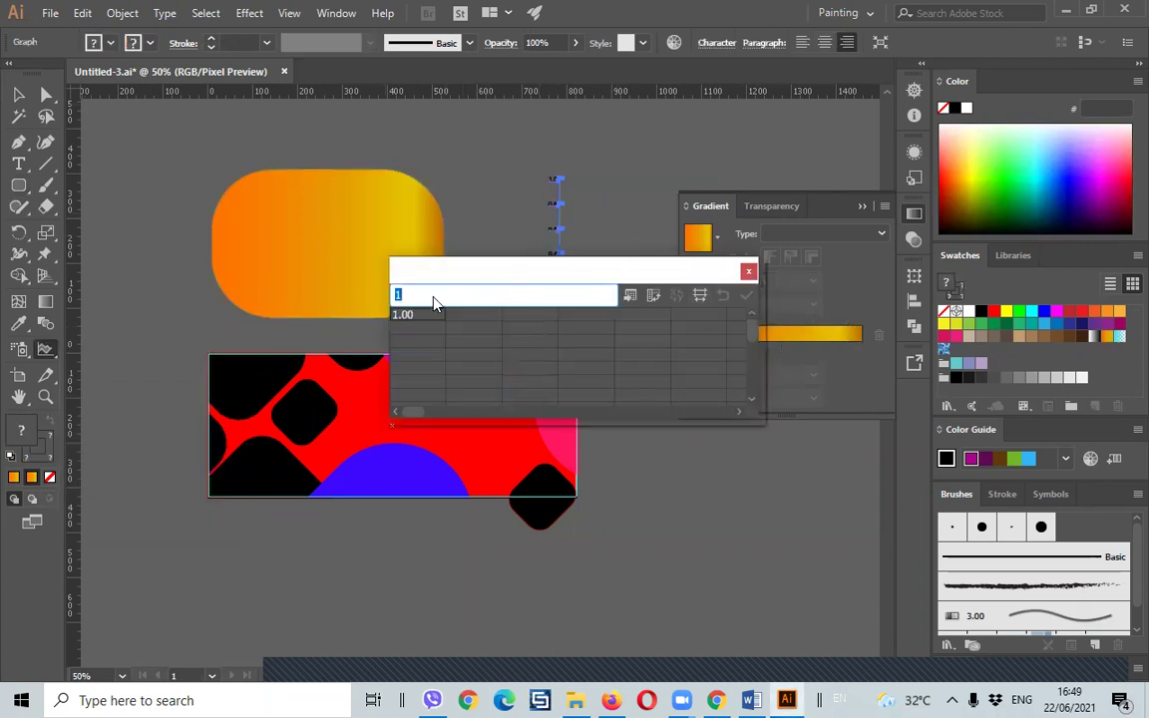
pyautogui.moveTo(505, 279); pyautogui.dragTo(438, 443)
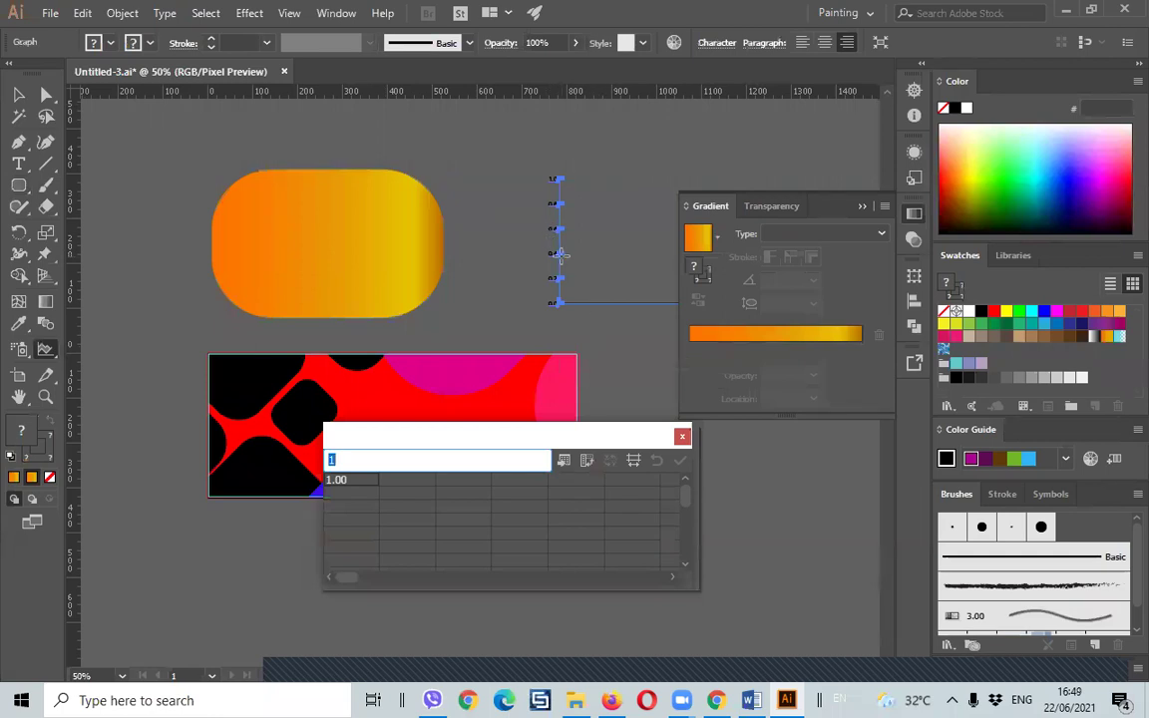
pyautogui.click(682, 436)
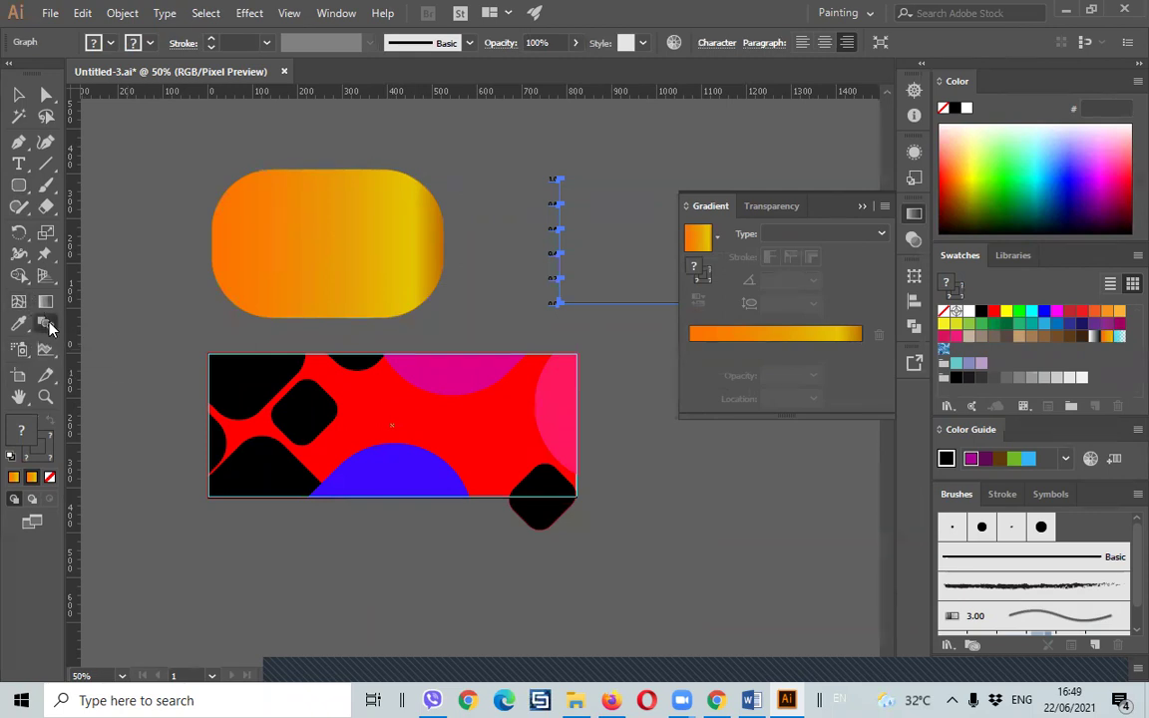
# - Overlay a two-point perspective grid on the red banner, then bring up the Upwork job post in Firefox
pyautogui.click(45, 275)
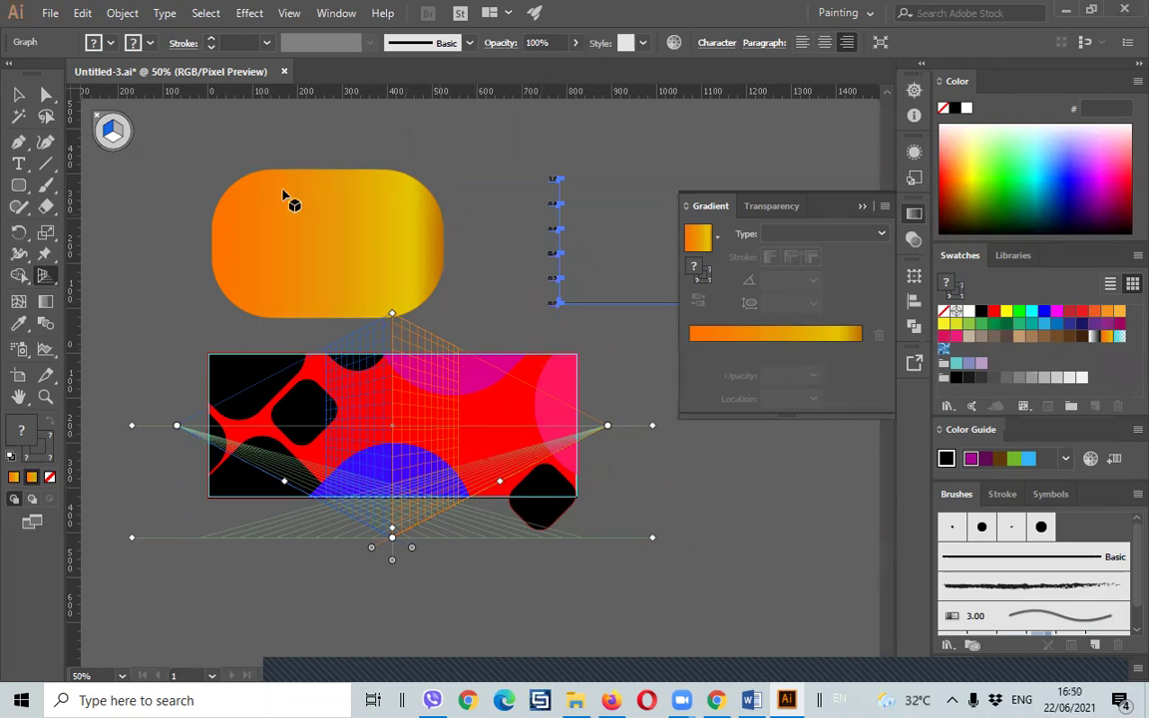
pyautogui.click(118, 125)
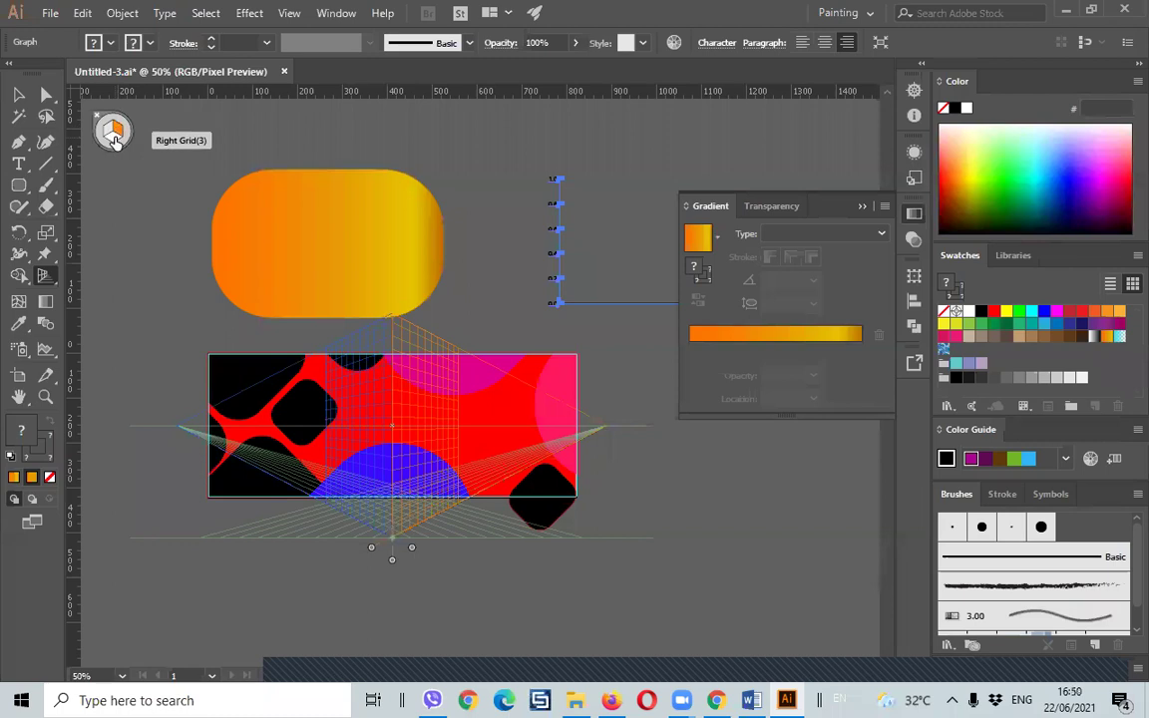
pyautogui.click(111, 134)
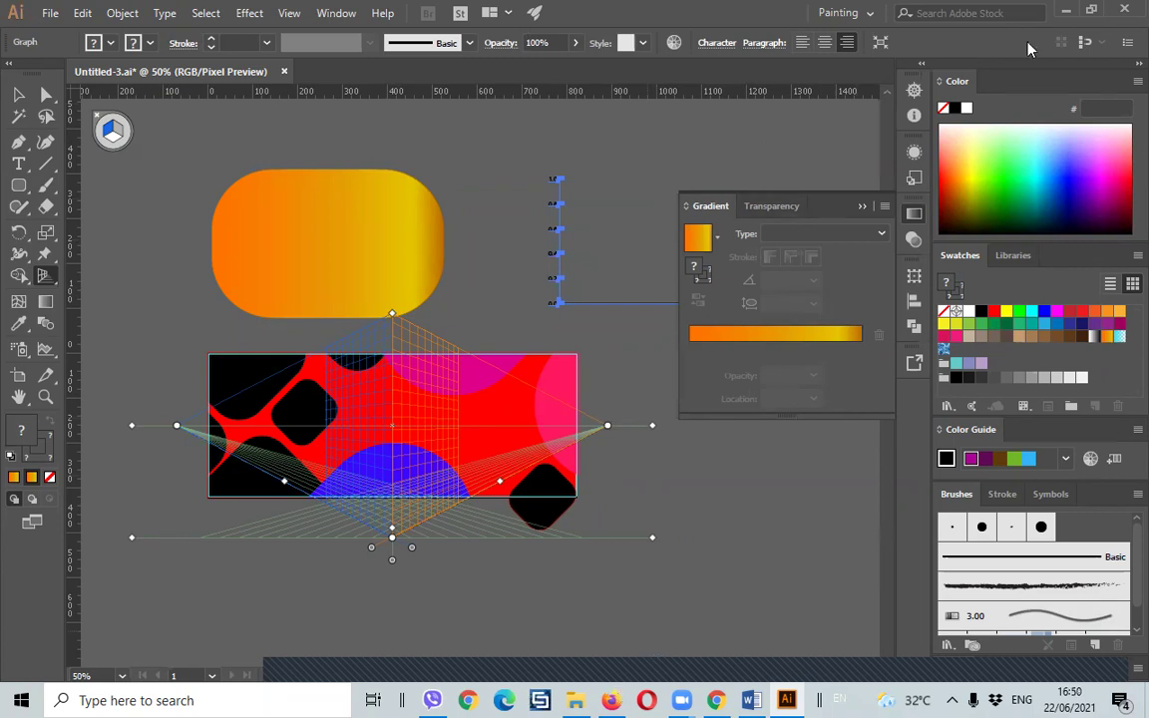
pyautogui.click(1066, 9)
pyautogui.scroll(-3, 539, 436)
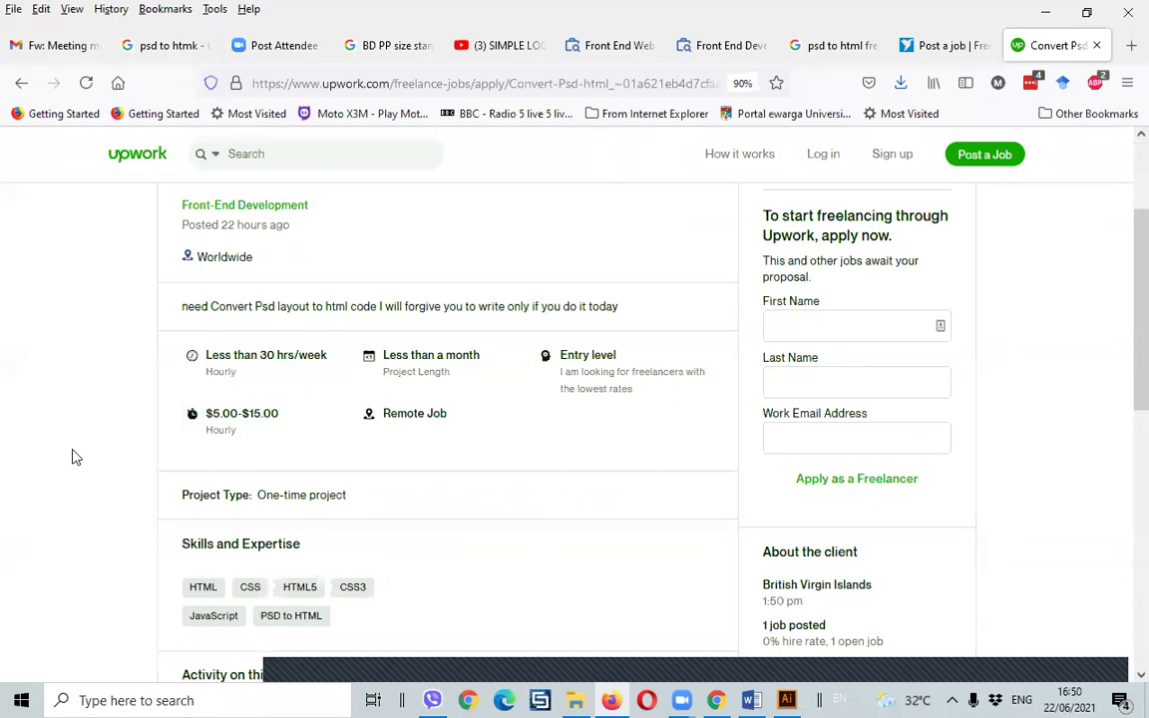
# - Minimize Firefox, then switch back to it with Alt+Tab
pyautogui.click(1045, 12)
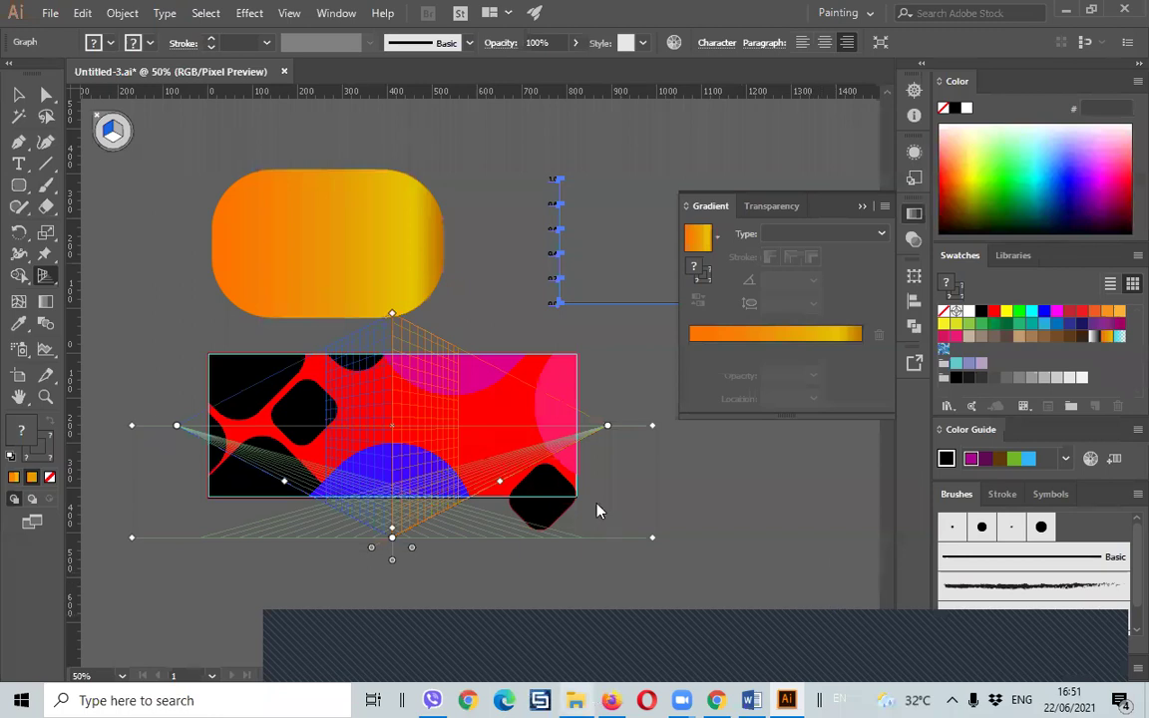
pyautogui.hotkey('alt', 'Tab')
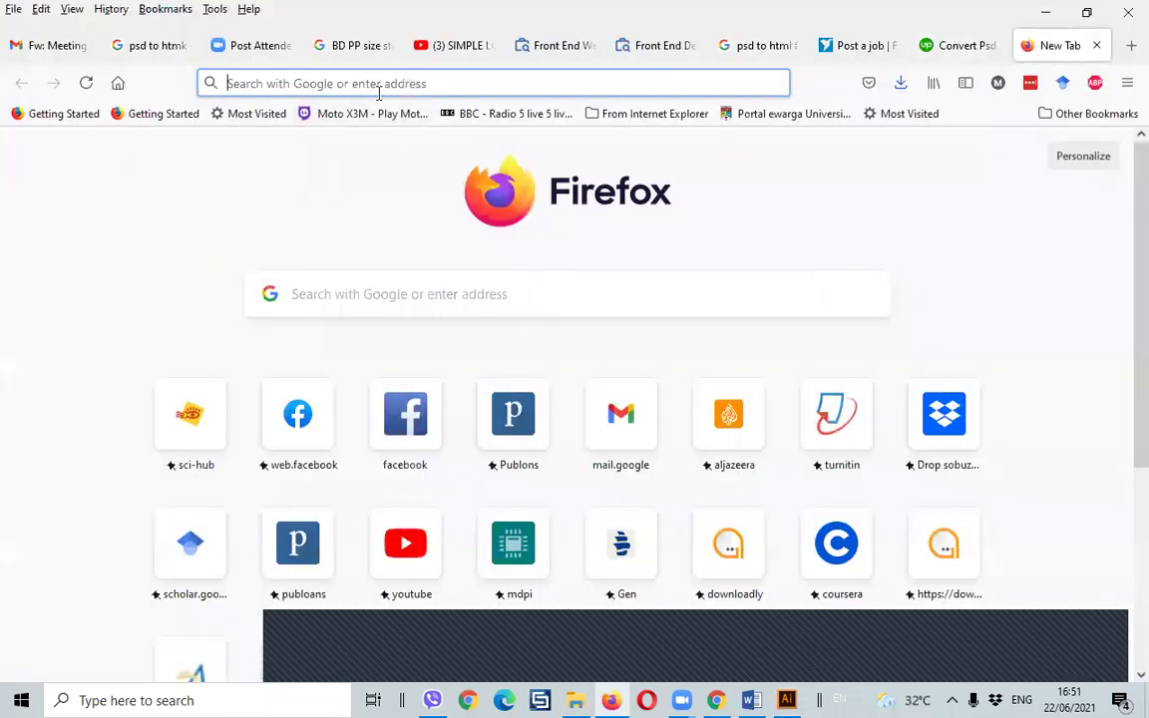
# - Try loading the department address cse.pstu.sc.bd
pyautogui.click(384, 83)
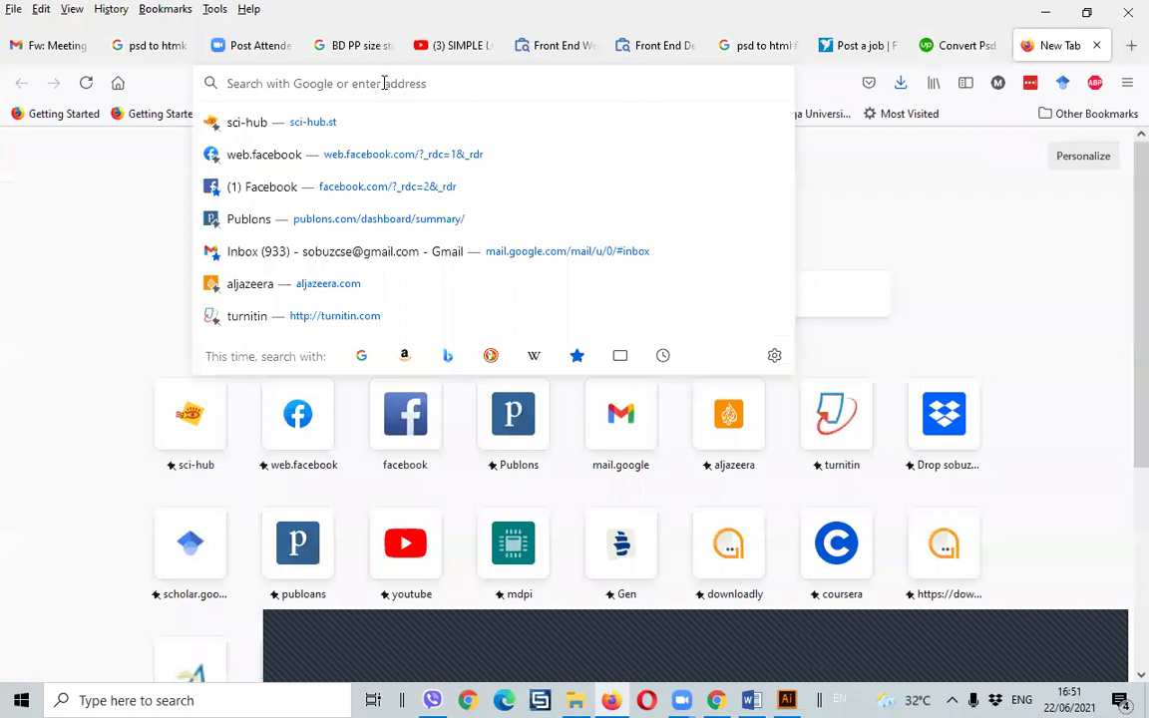
pyautogui.write('`c')
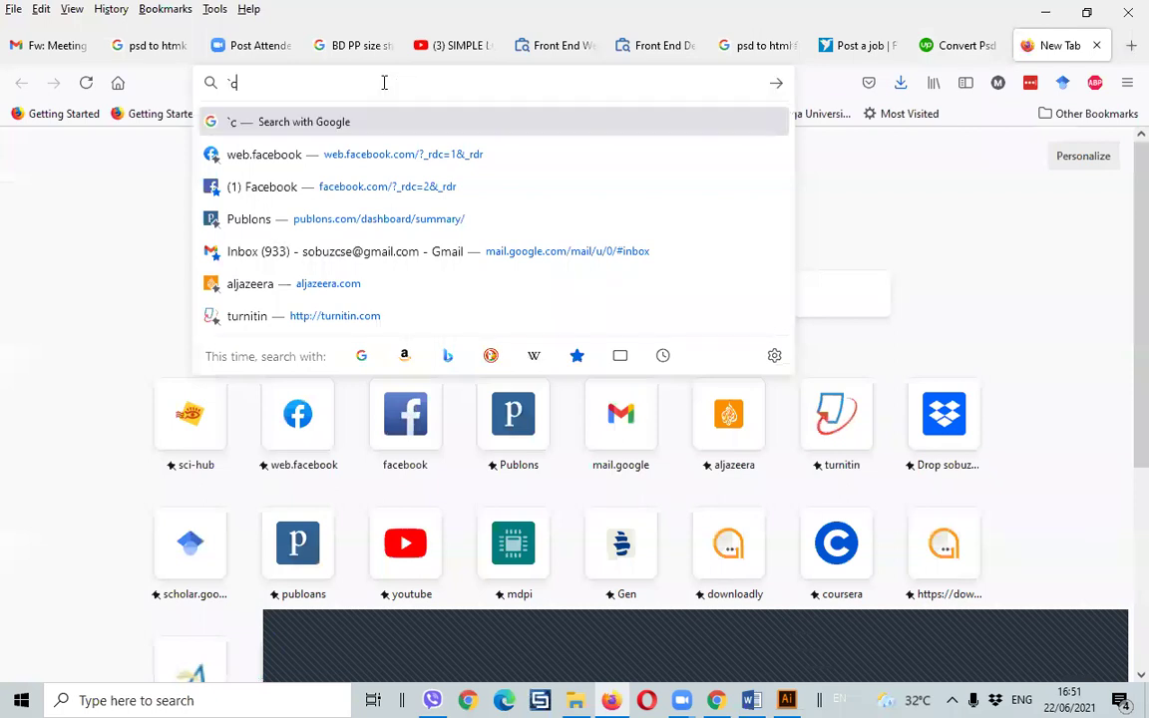
pyautogui.write('se.pstu')
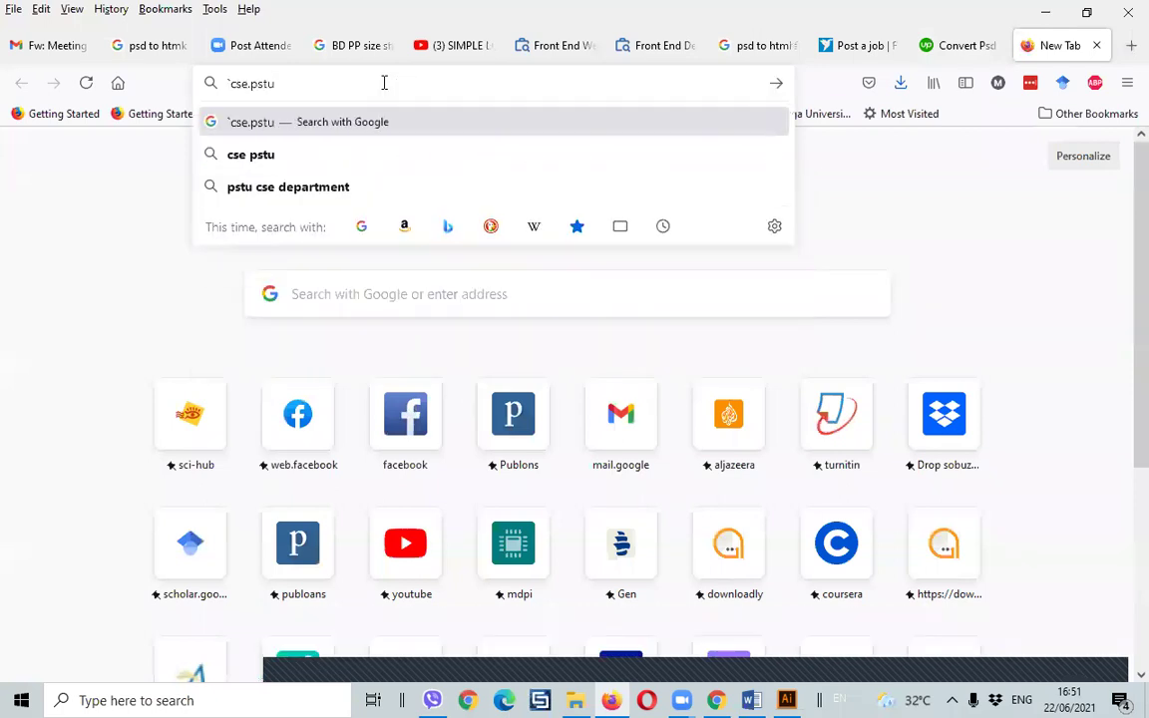
pyautogui.write('.sc.bd')
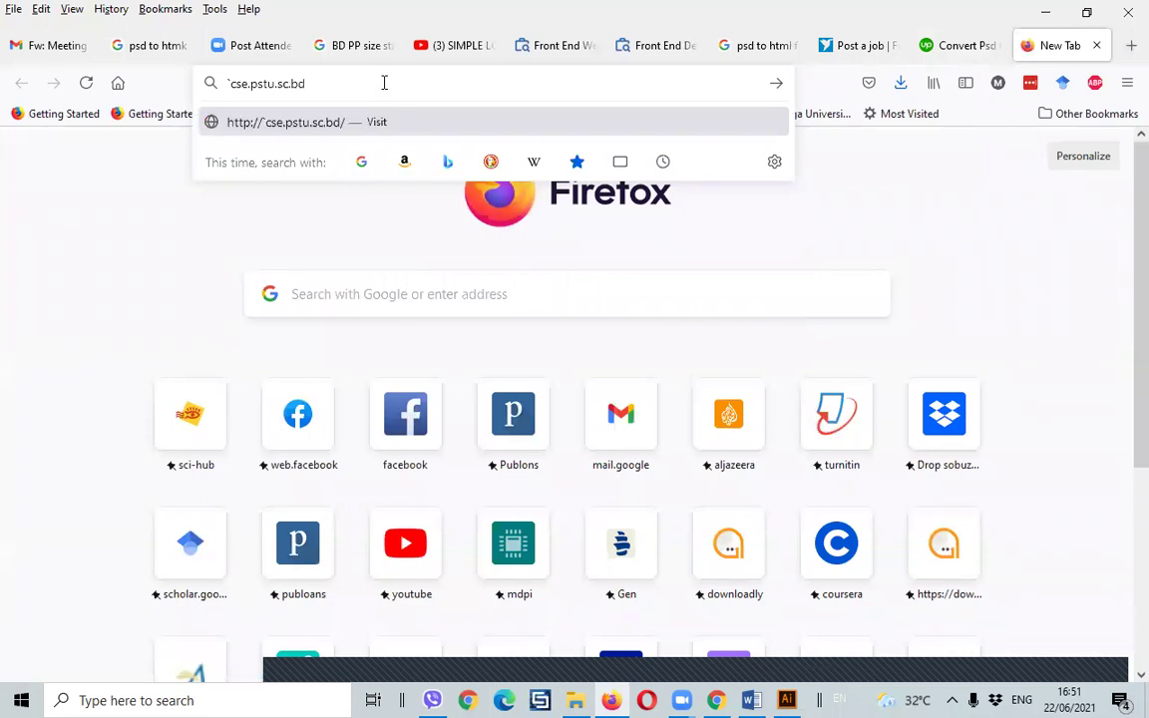
pyautogui.press('Return')
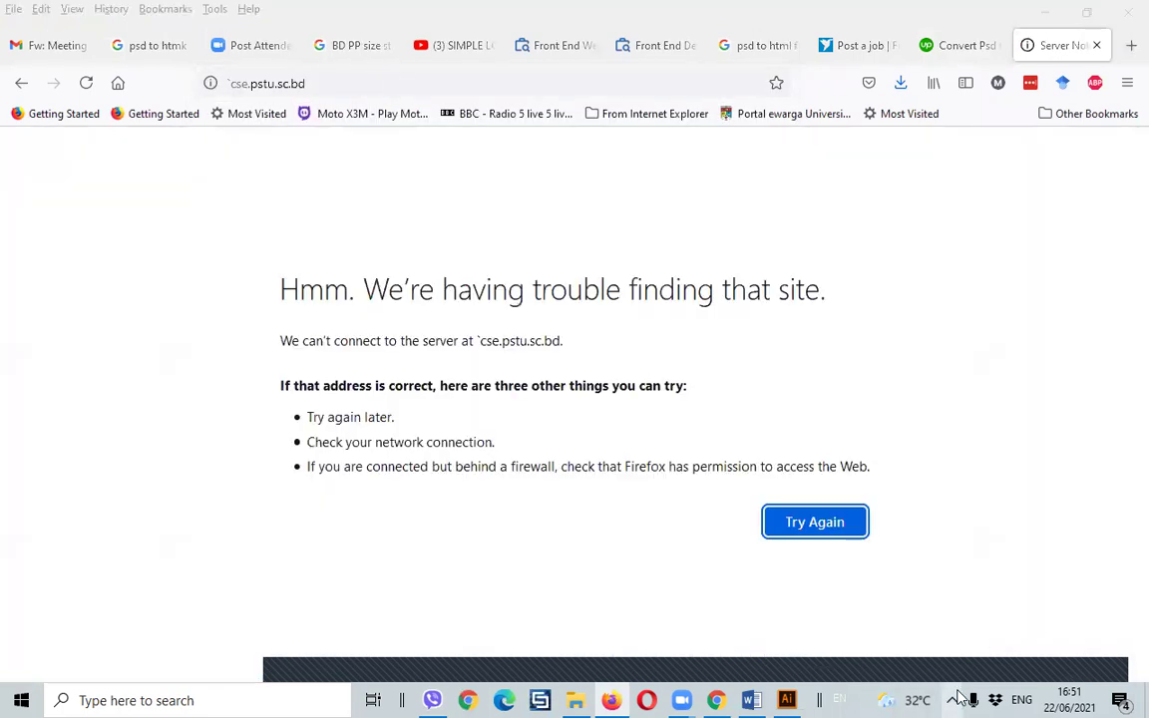
pyautogui.click(951, 700)
pyautogui.click(560, 176)
# - Correct the domain to cse.pstu.ac.bd, then load the autocompleted pstu.ac.bd university homepage
pyautogui.click(334, 80)
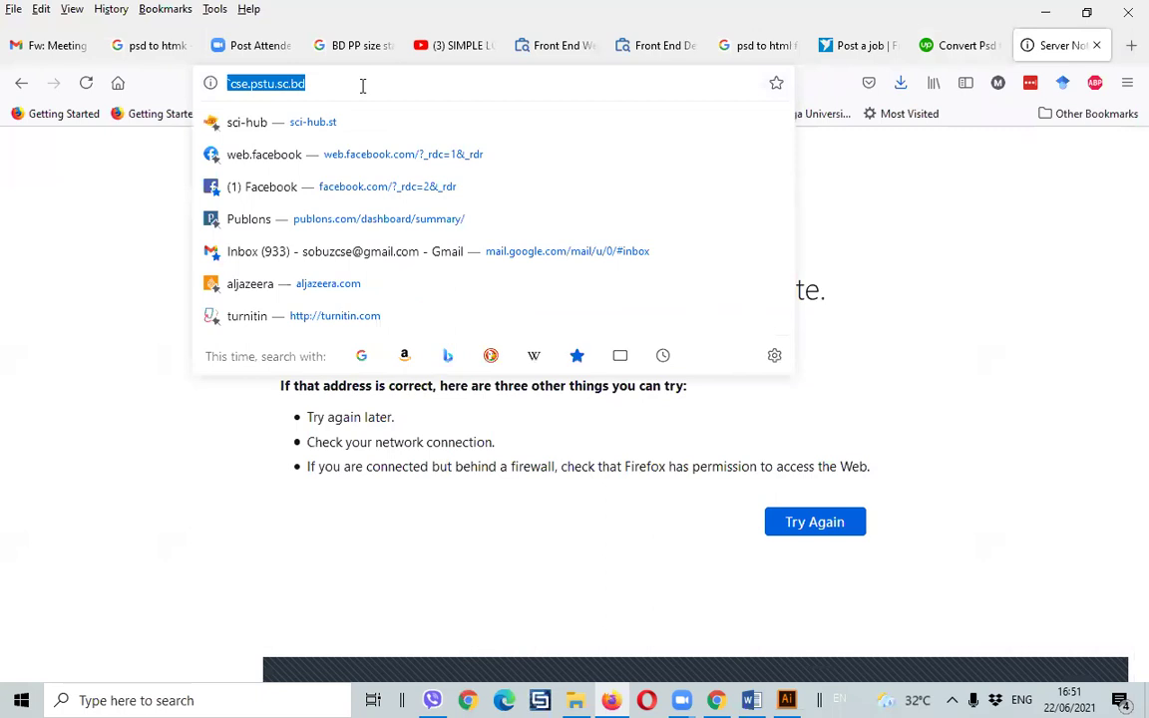
pyautogui.click(289, 85)
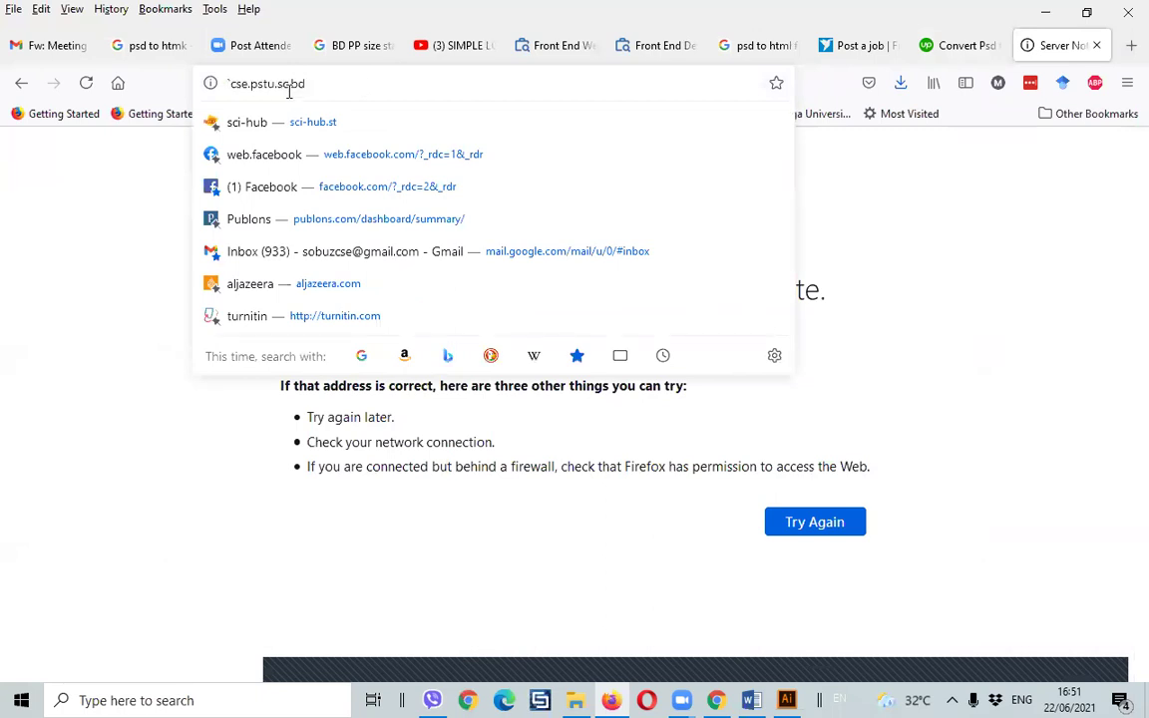
pyautogui.press('BackSpace')
pyautogui.press('BackSpace')
pyautogui.write('ac')
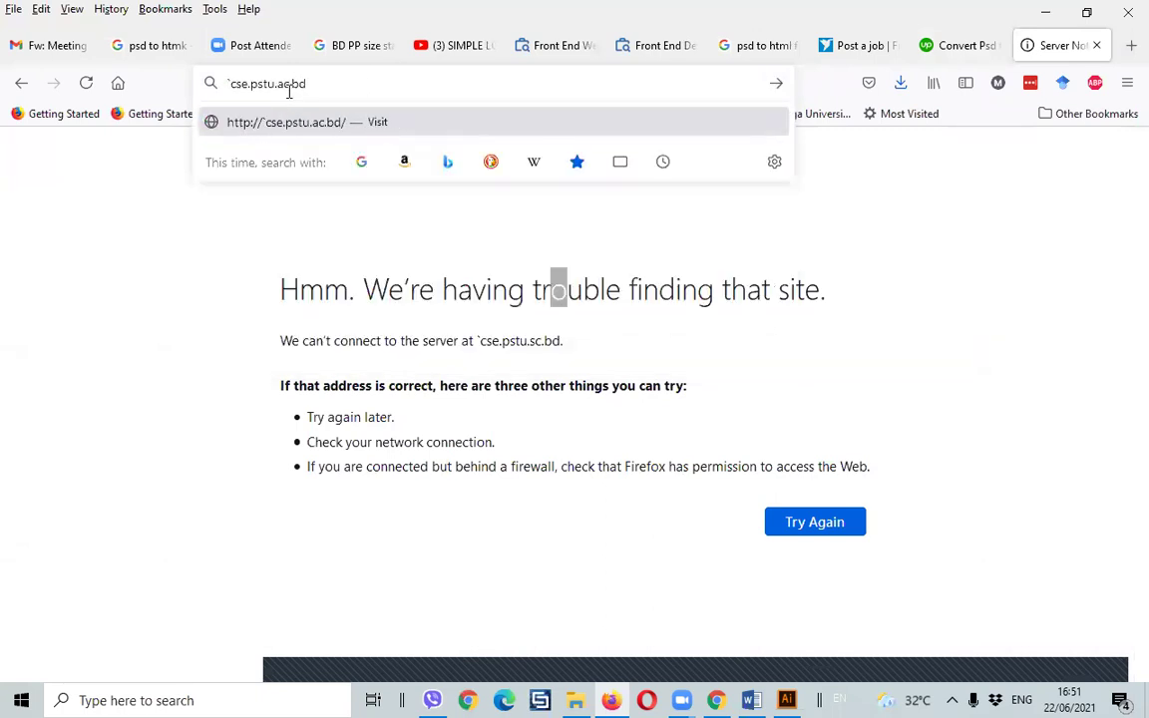
pyautogui.press('Return')
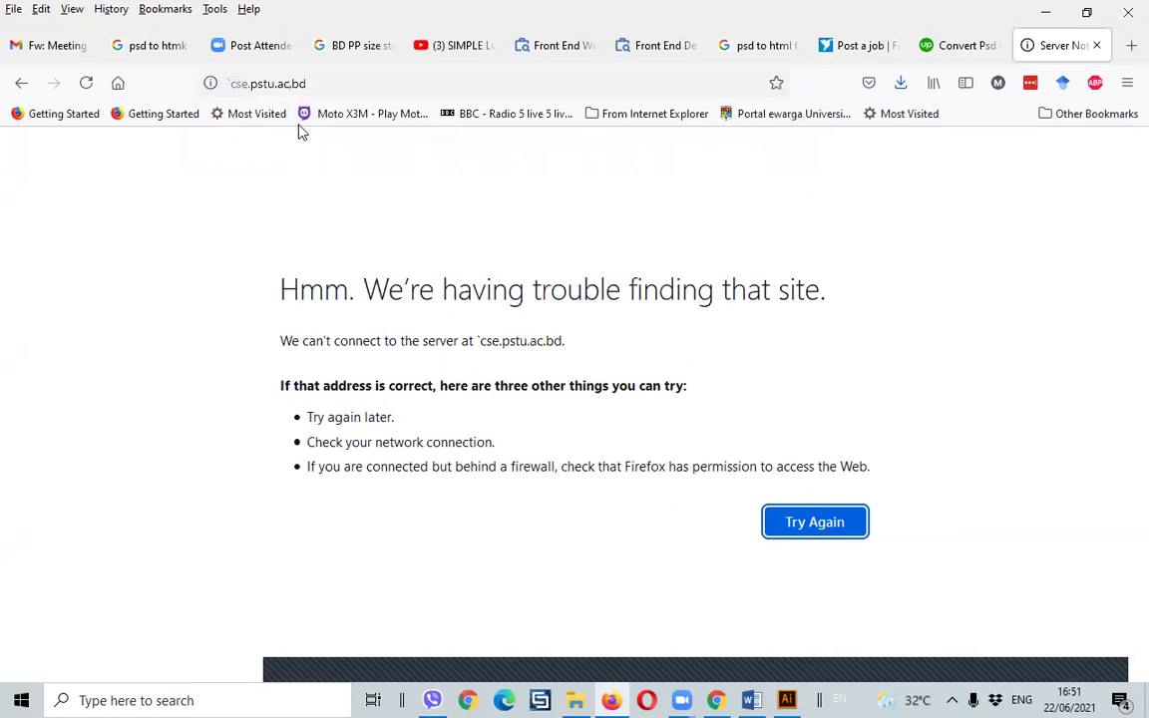
pyautogui.click(374, 80)
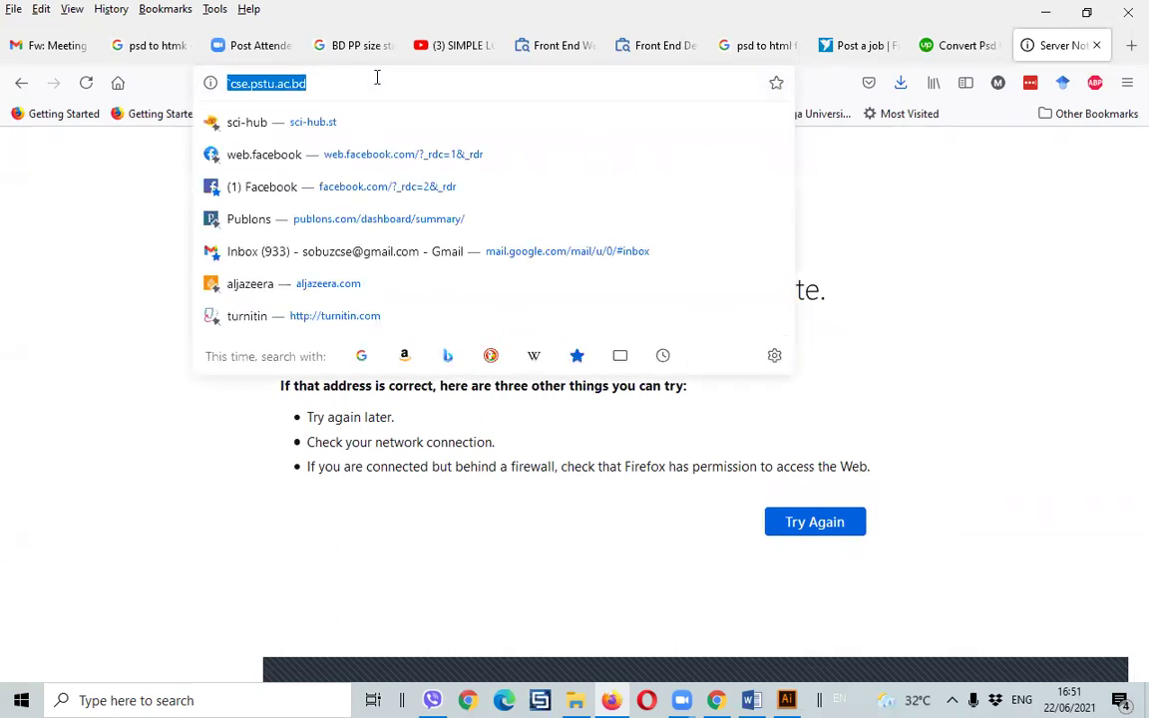
pyautogui.write('pst')
pyautogui.press('Return')
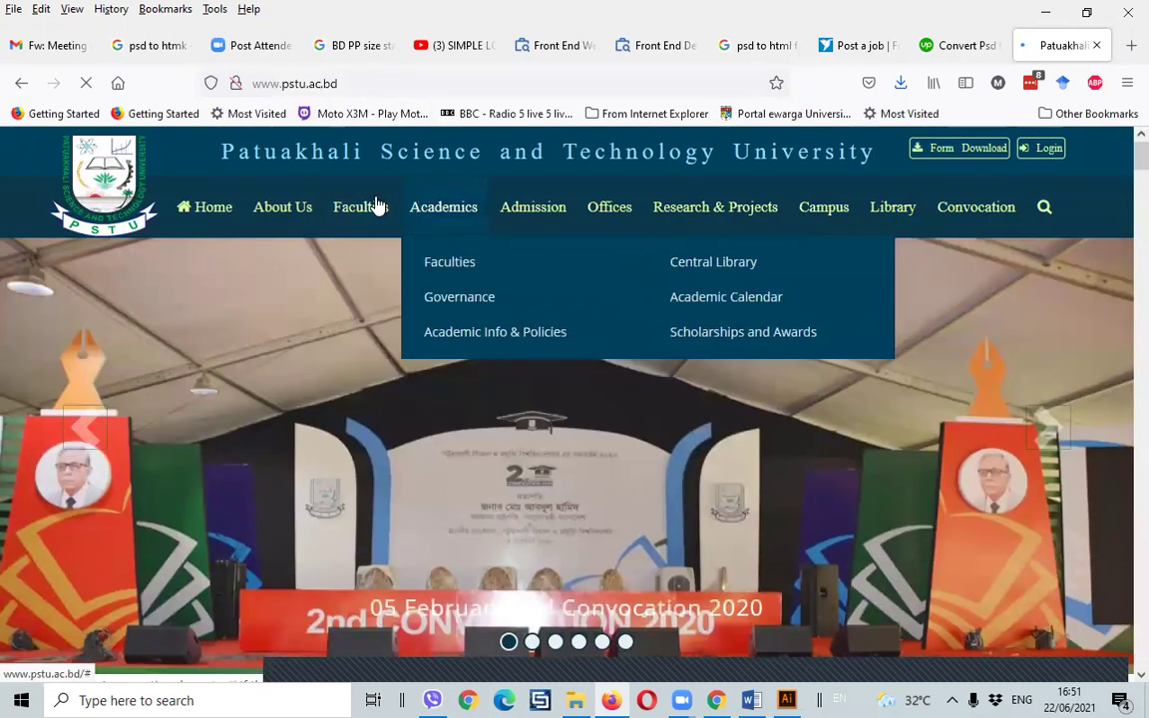
# - Go to the computer science department site at cse.pstu.ac
pyautogui.scroll(-5, 870, 329)
pyautogui.scroll(5, 869, 331)
pyautogui.click(348, 83)
pyautogui.hotkey('ctrl', 'a')
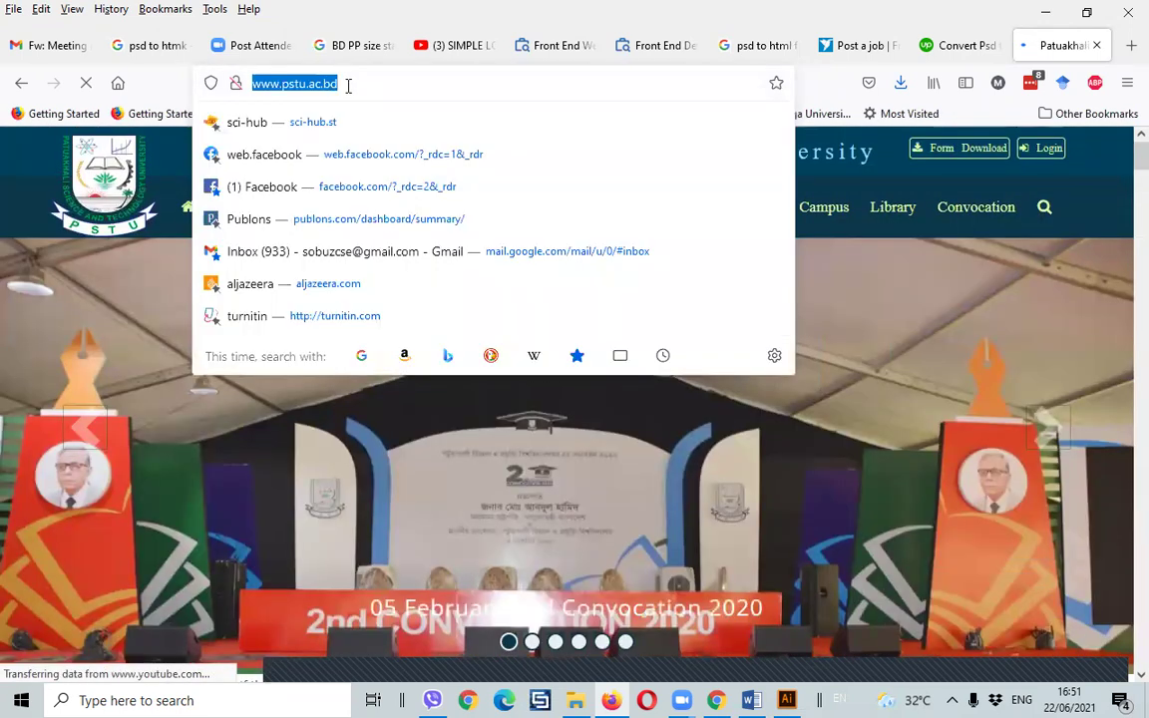
pyautogui.write('cse')
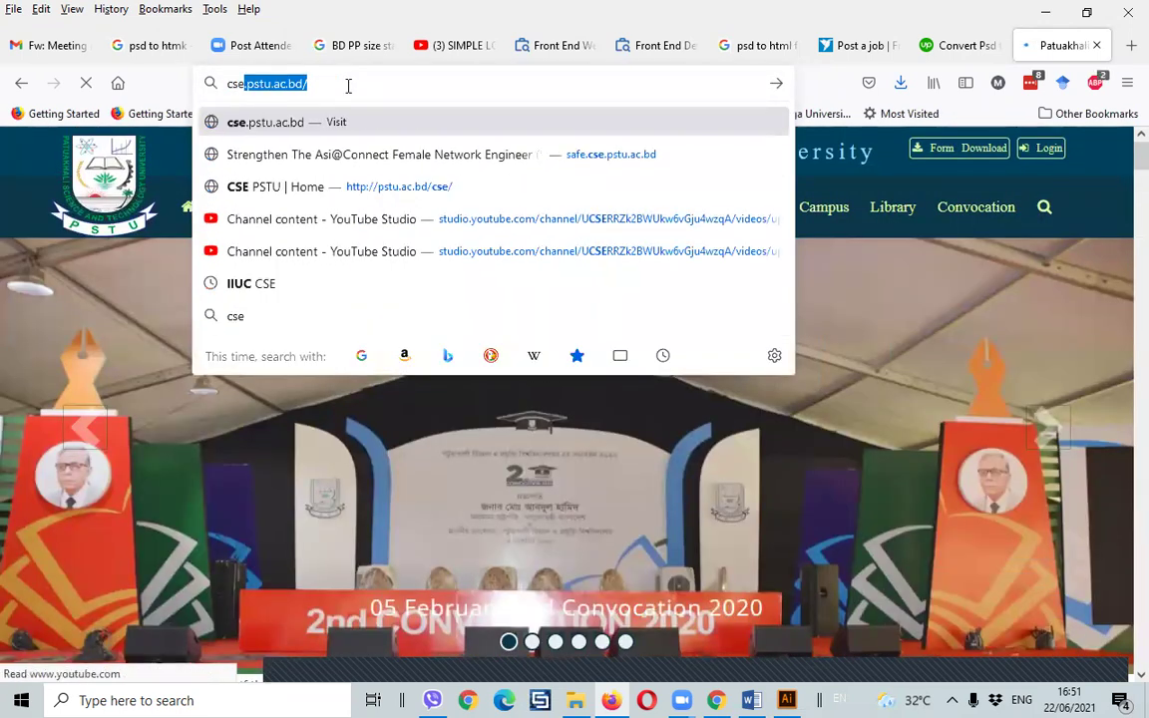
pyautogui.write('.pstu.ac.b')
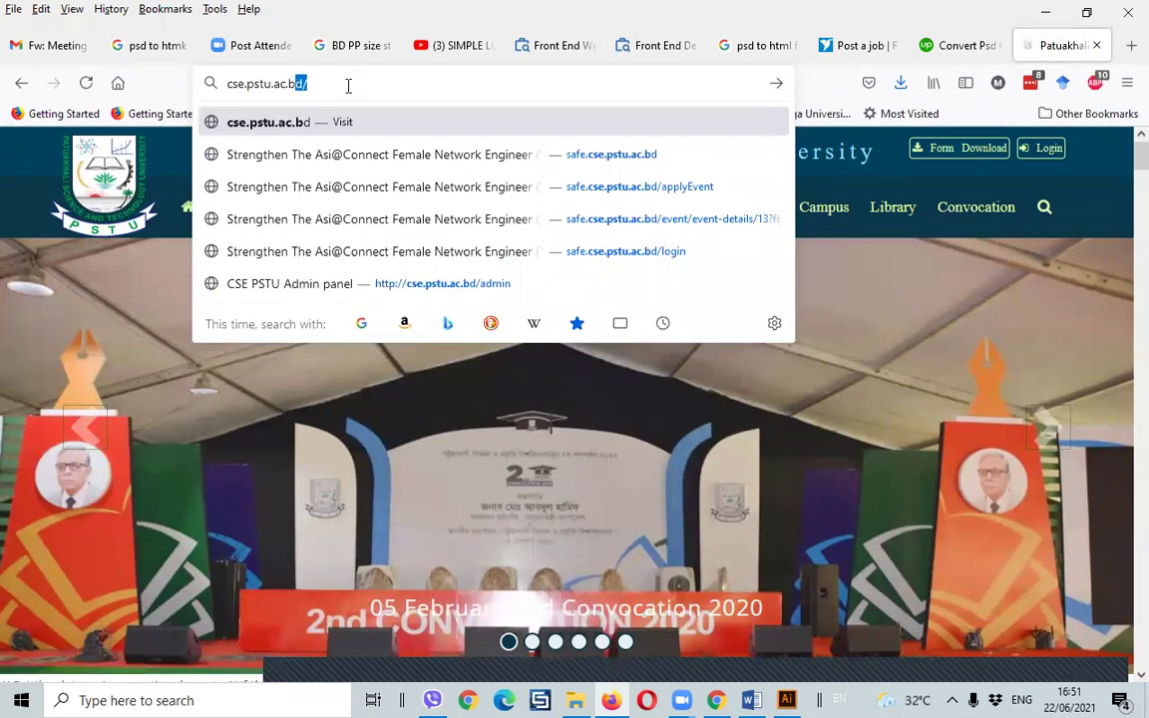
pyautogui.press('Return')
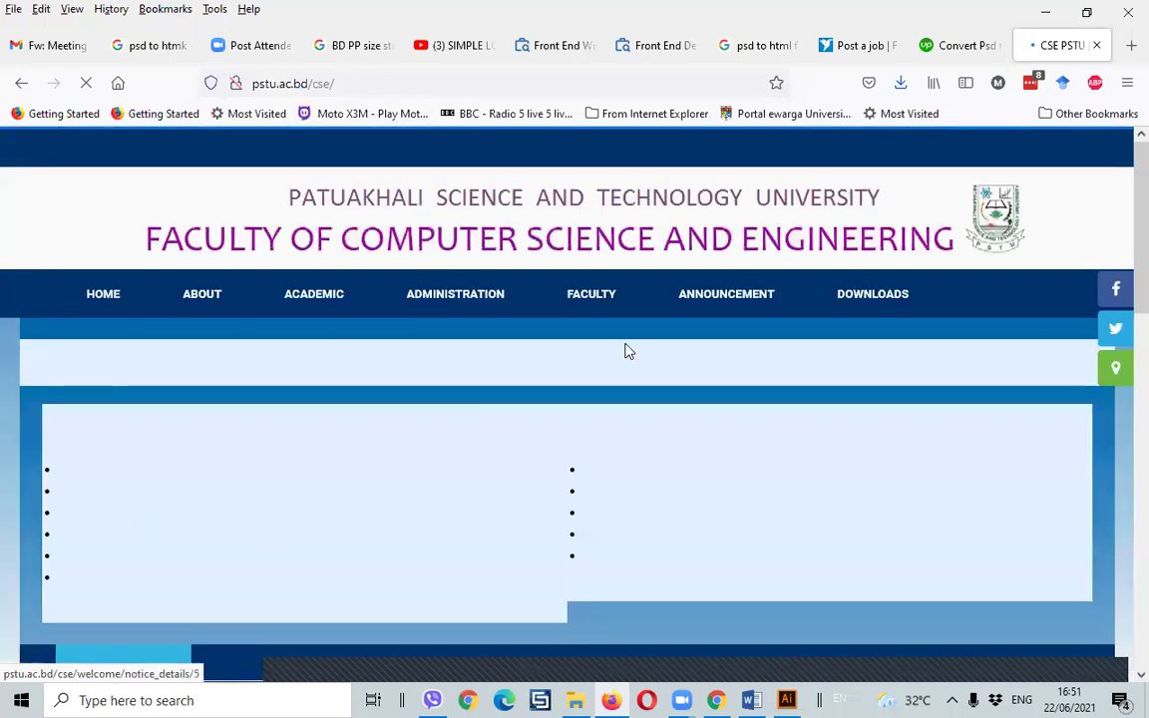
pyautogui.moveTo(313, 293)
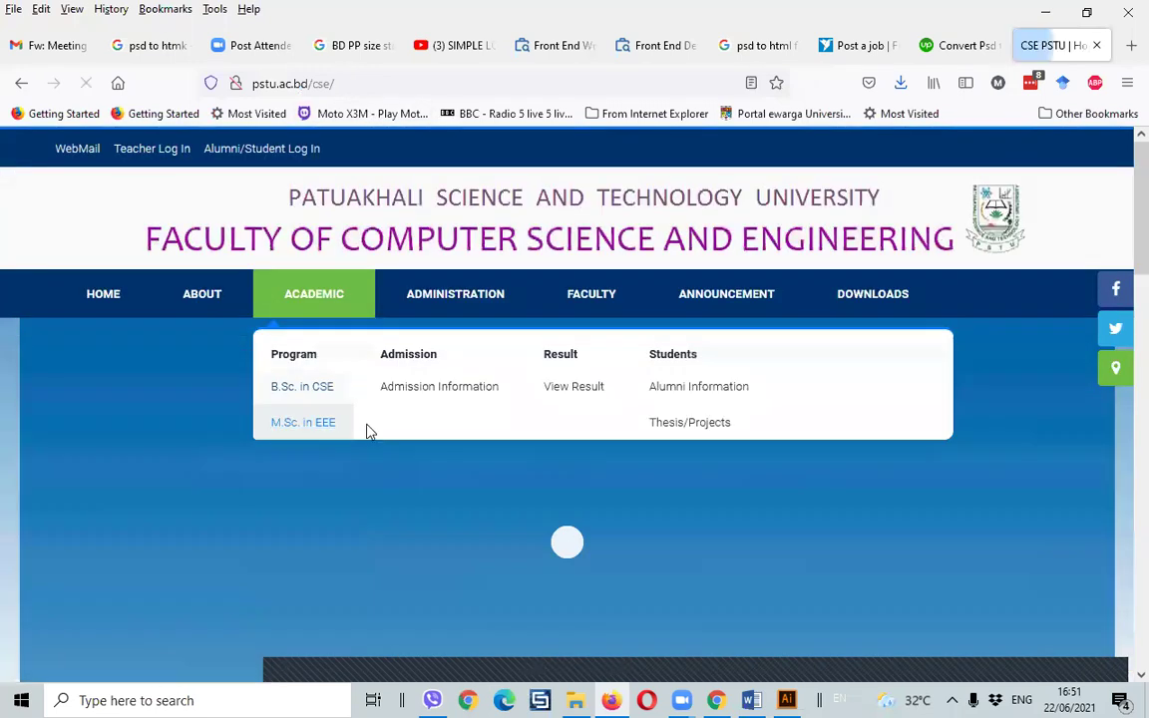
# - Scroll to the footer and open the department's Developers page
pyautogui.scroll(-2, 480, 536)
pyautogui.scroll(-3, 482, 538)
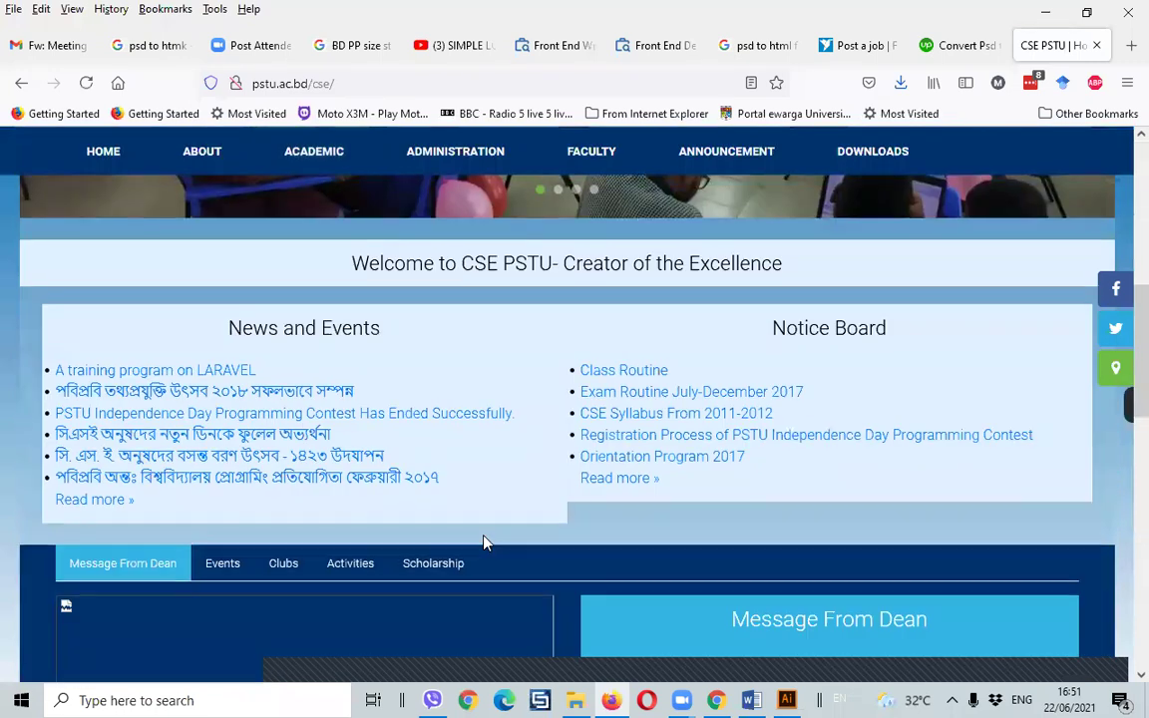
pyautogui.scroll(-5, 482, 538)
pyautogui.scroll(-5, 481, 543)
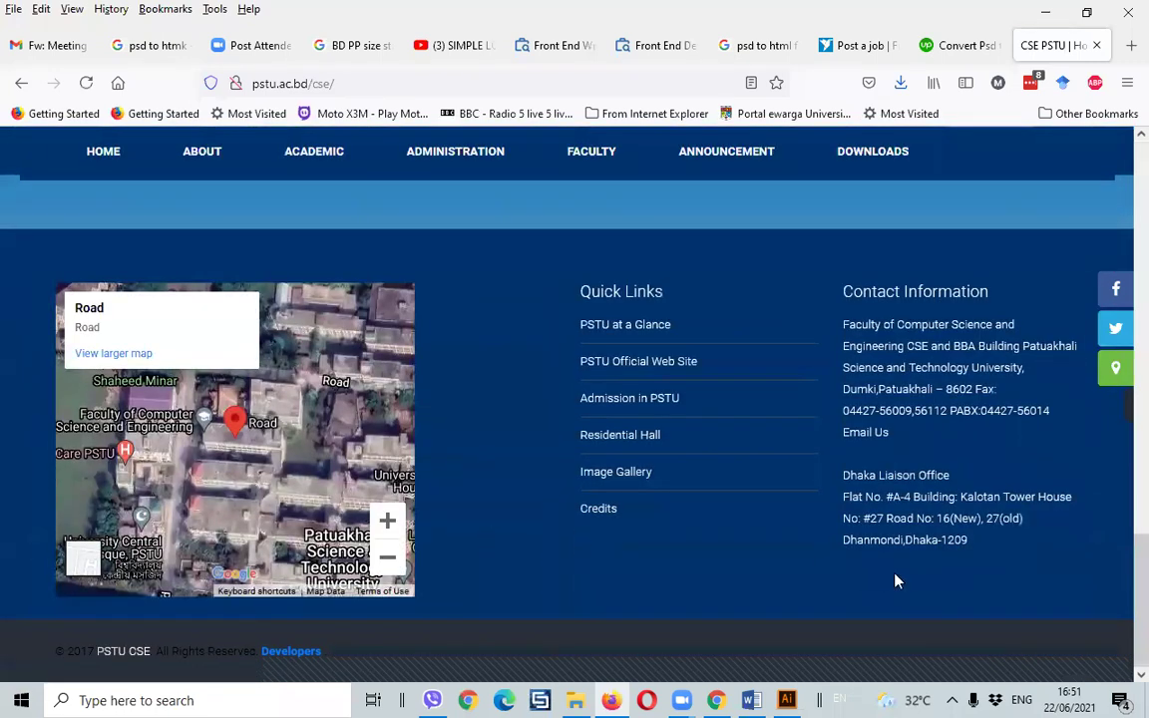
pyautogui.click(299, 652)
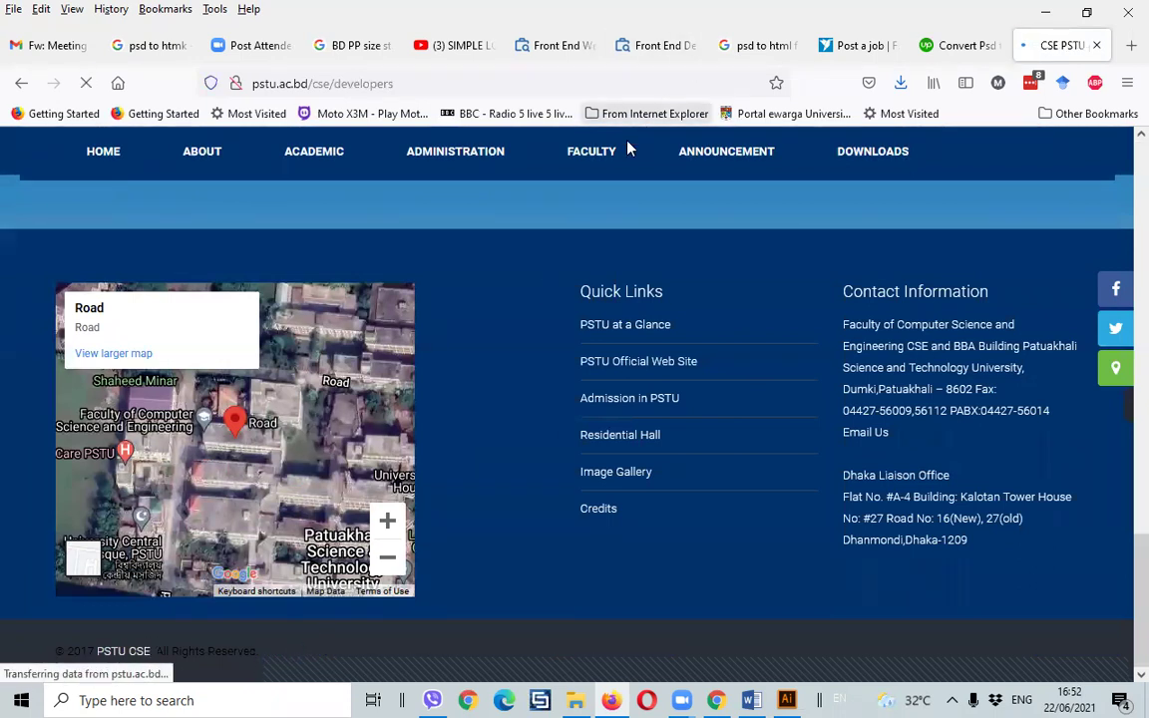
# - Open a developer's Facebook profile, go back, and return to the Upwork 'Convert Psd' tab
pyautogui.scroll(-5, 521, 441)
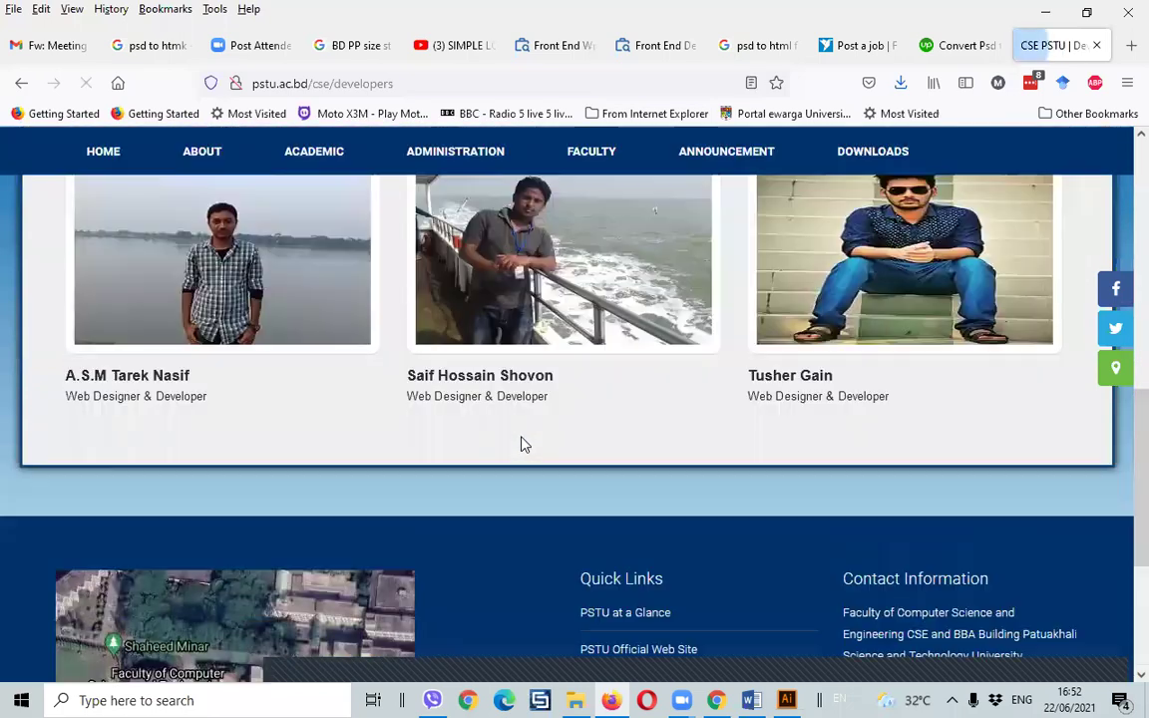
pyautogui.click(444, 383)
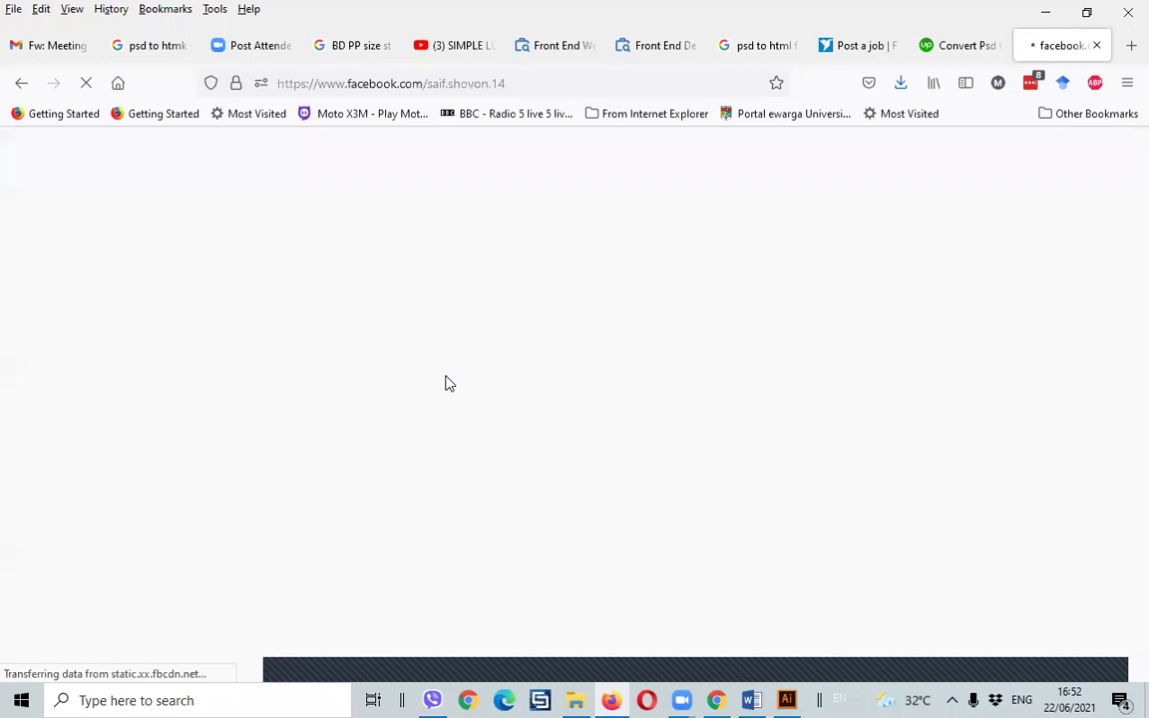
pyautogui.click(15, 111)
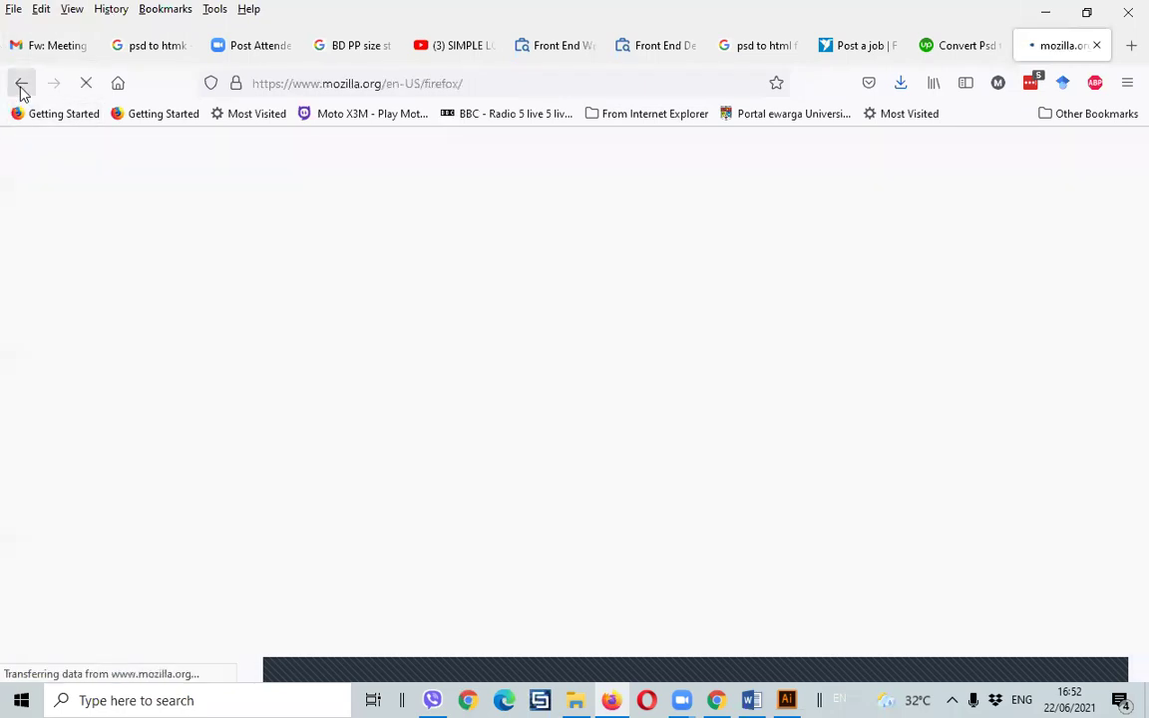
pyautogui.click(21, 82)
pyautogui.click(949, 47)
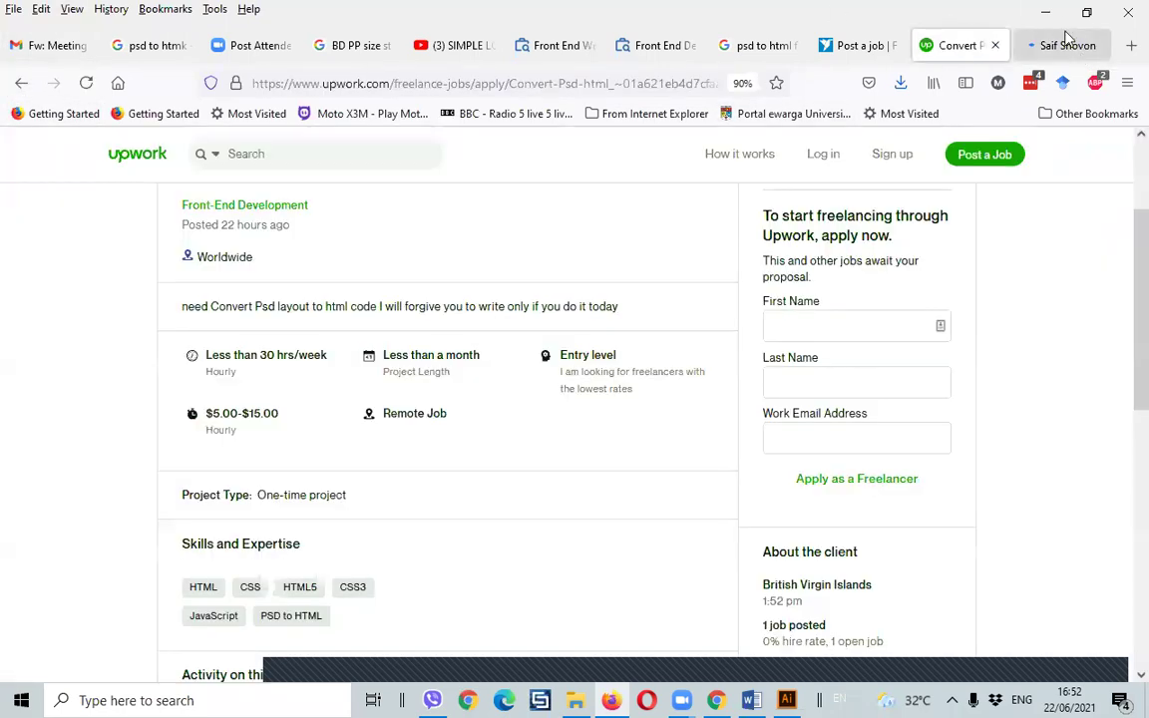
pyautogui.hotkey('alt', 'Tab')
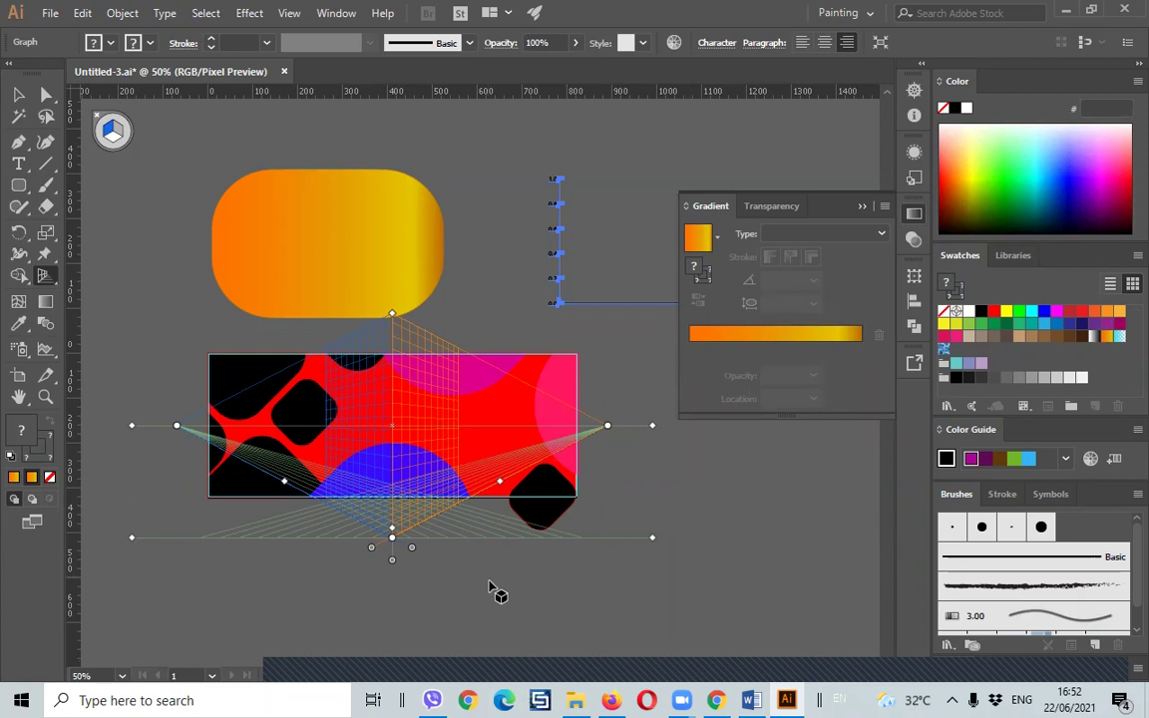
pyautogui.click(605, 696)
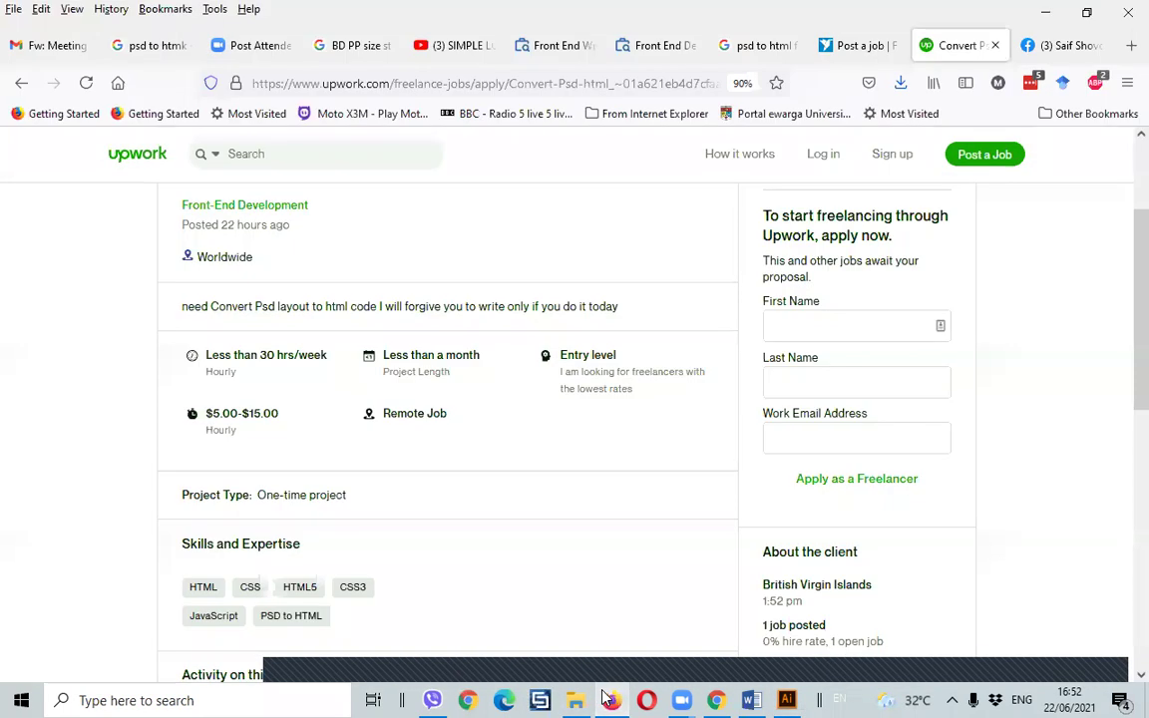
pyautogui.click(607, 698)
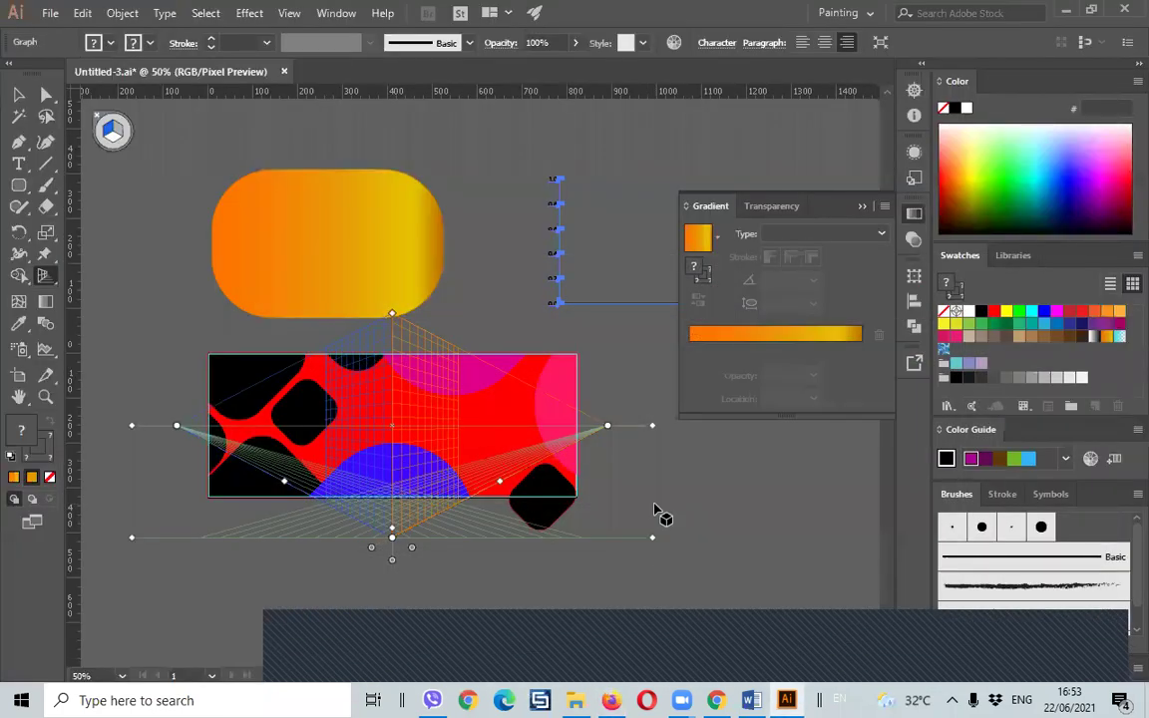
# - Close the psd to html search tab, the Facebook profile tab and an empty new tab
pyautogui.click(616, 698)
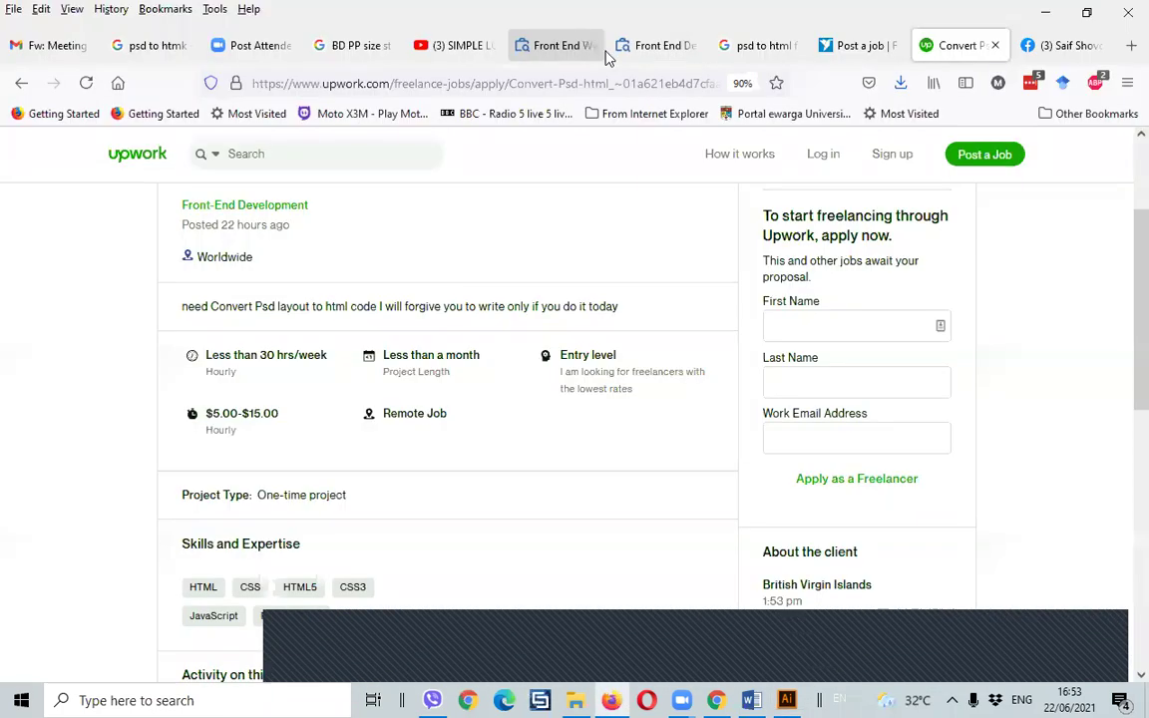
pyautogui.click(772, 47)
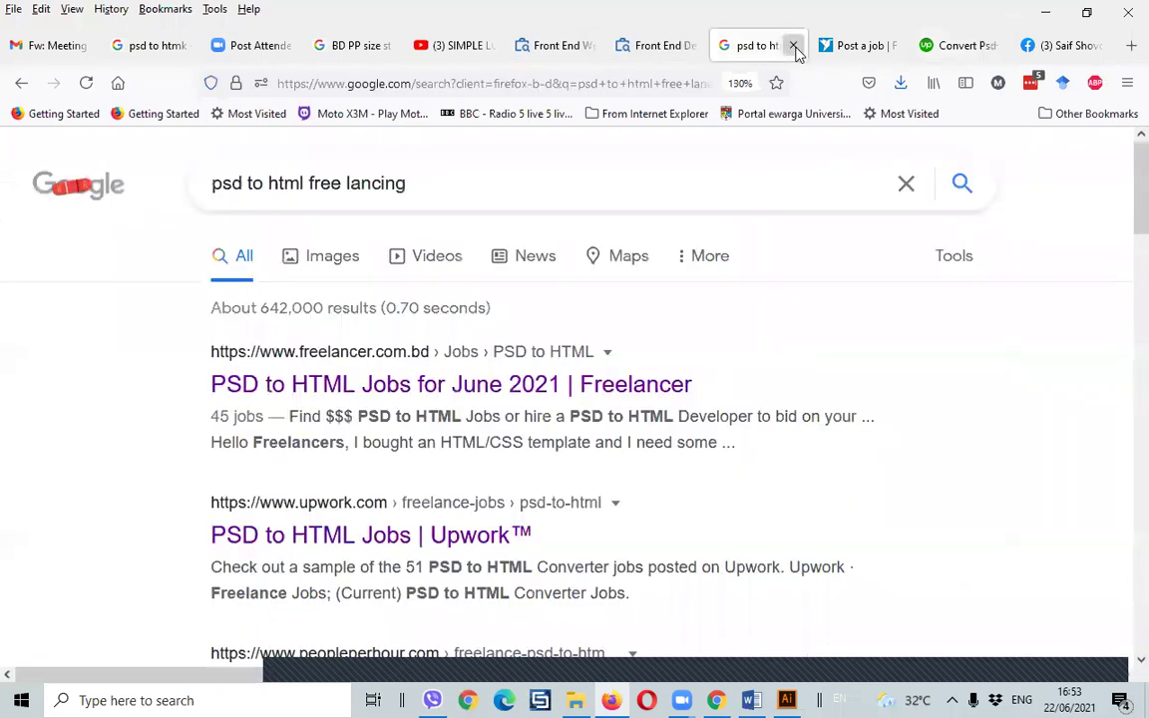
pyautogui.click(854, 52)
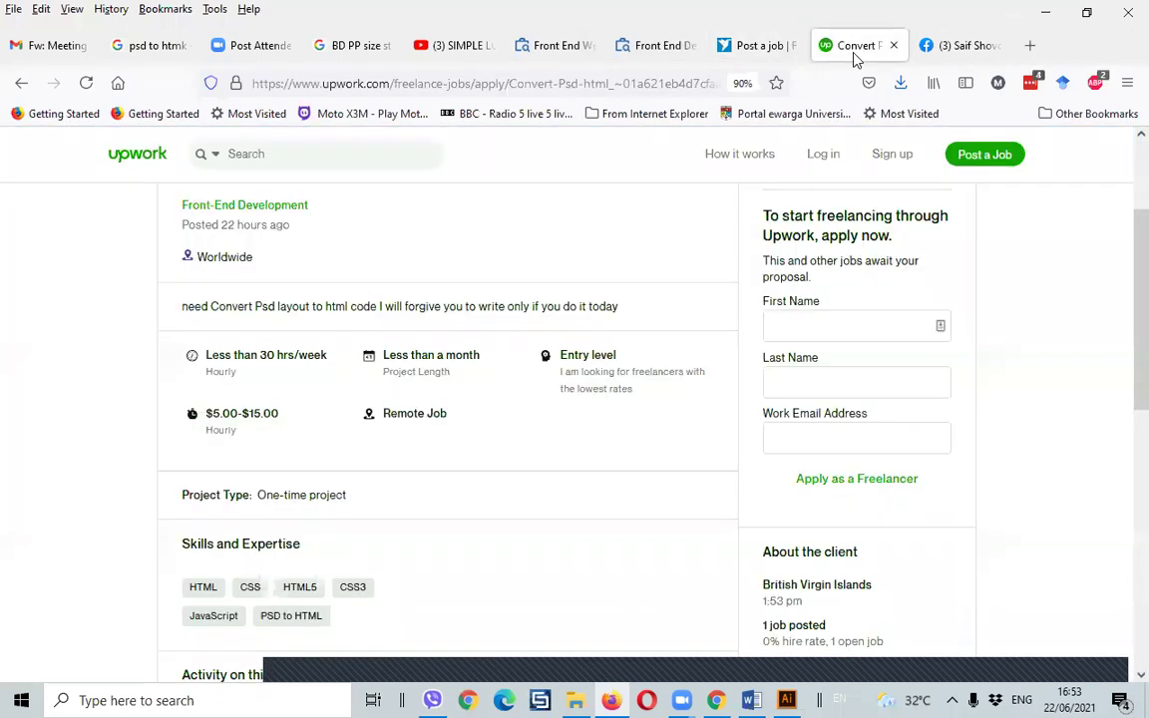
pyautogui.click(926, 54)
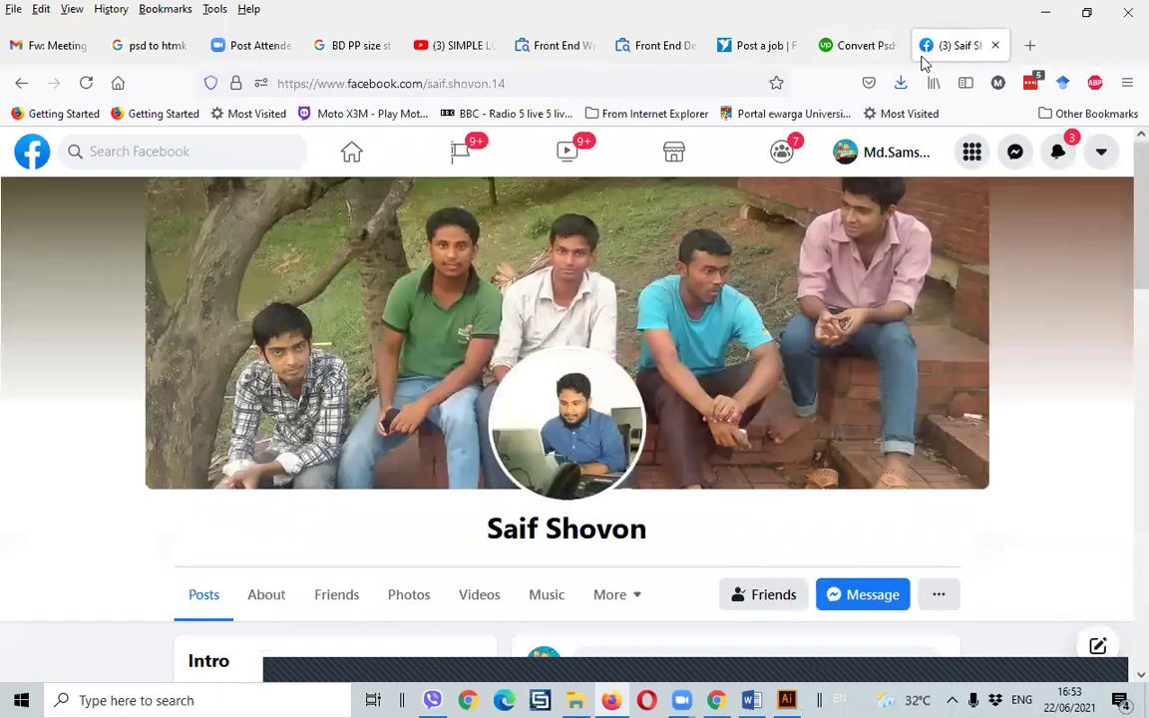
pyautogui.click(1028, 46)
pyautogui.click(980, 55)
pyautogui.click(994, 46)
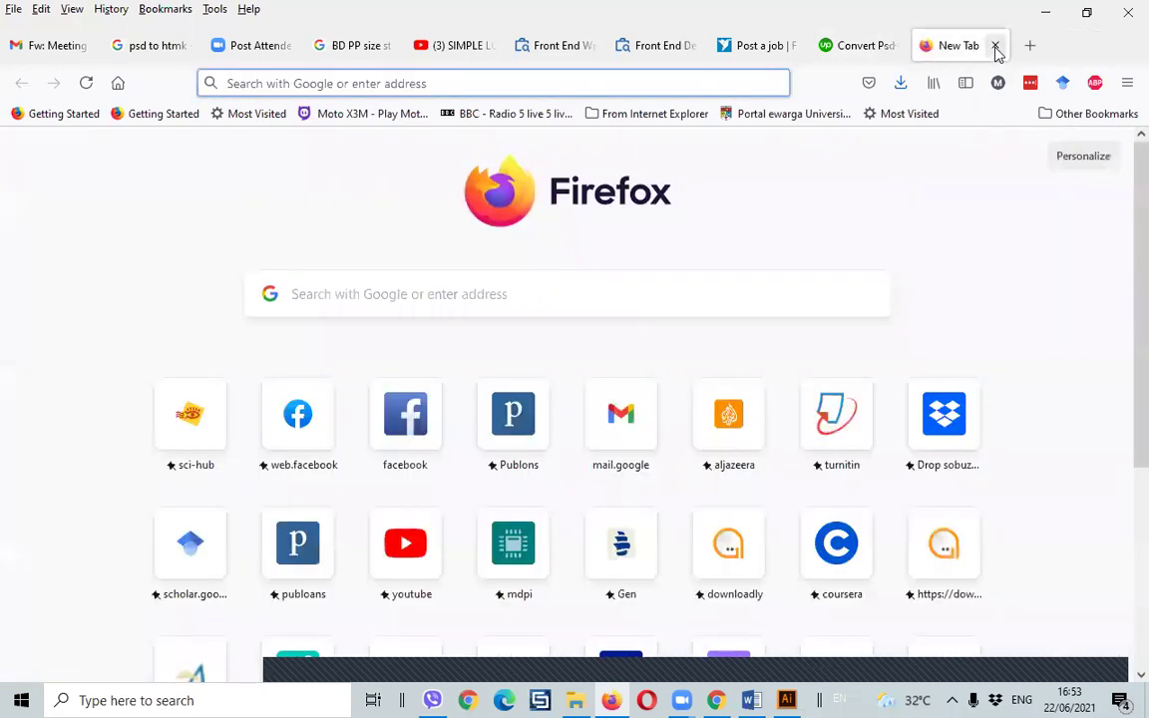
pyautogui.click(995, 47)
# - Look through the Zoom, BD PP size, email, Freelancer and Upwork tabs, then minimize Firefox
pyautogui.click(289, 48)
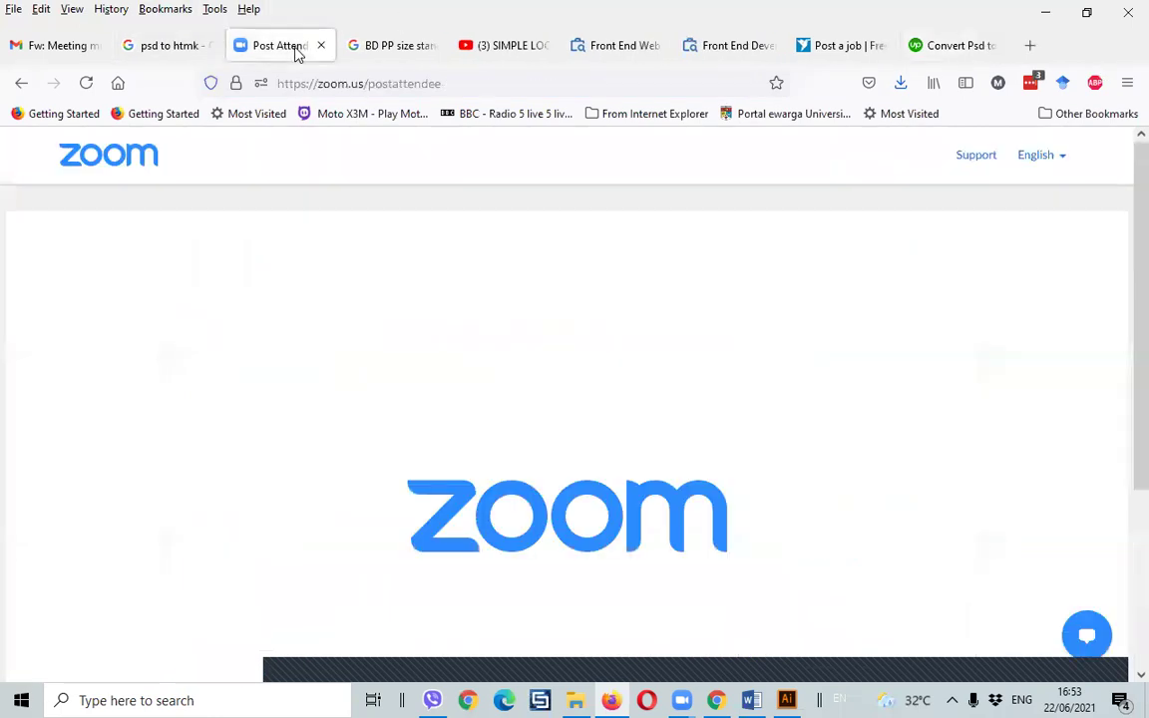
pyautogui.click(384, 52)
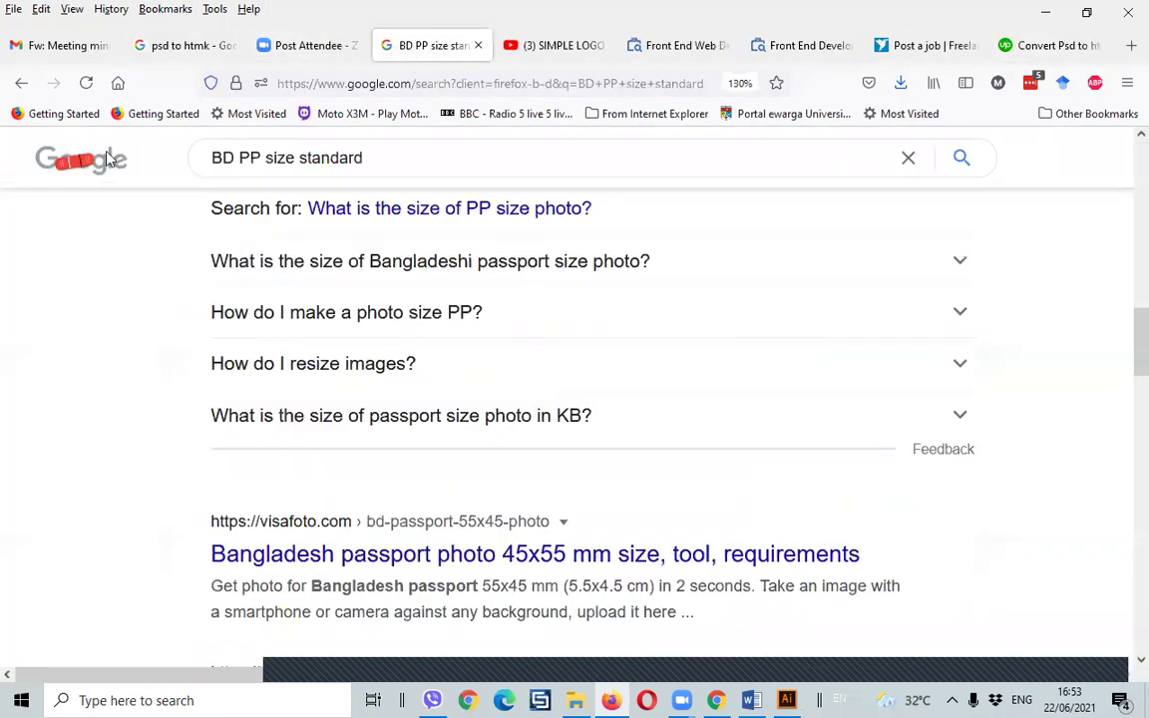
pyautogui.click(70, 49)
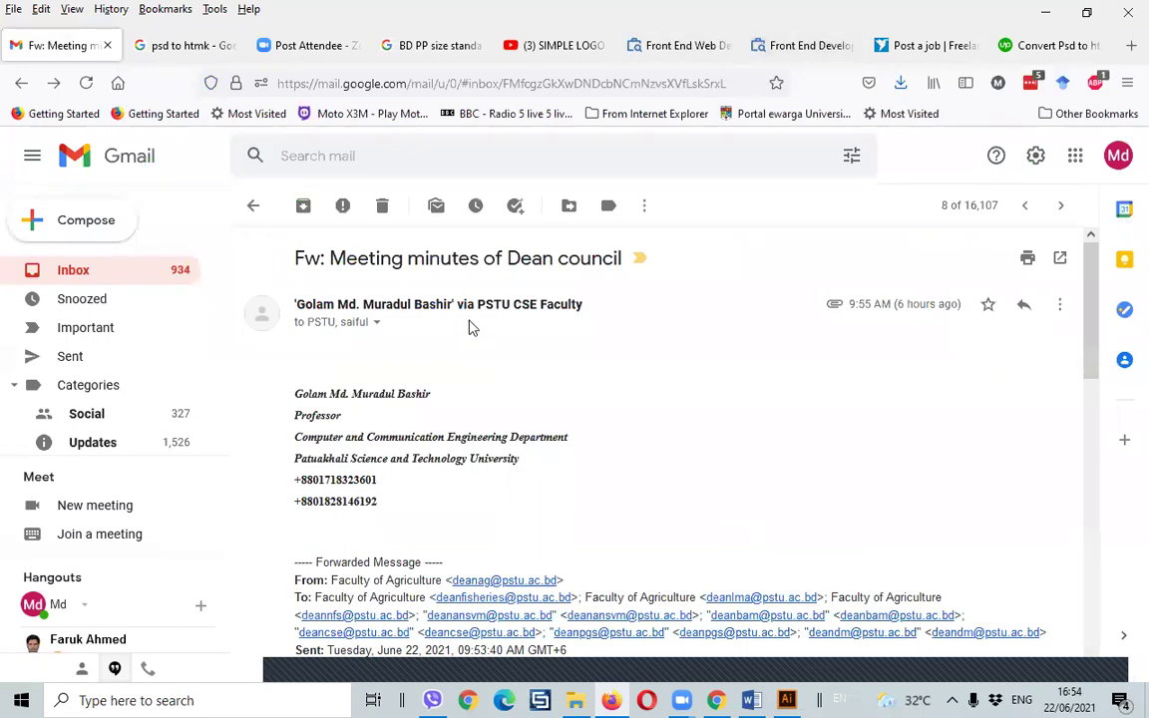
pyautogui.click(941, 47)
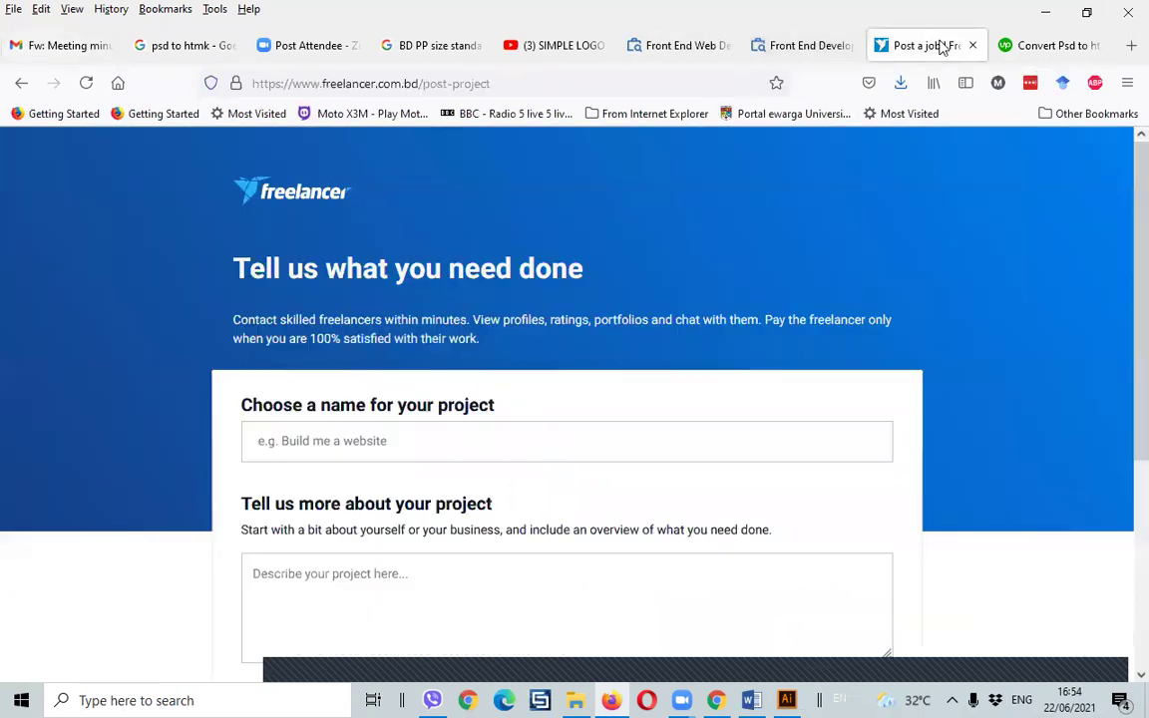
pyautogui.click(1024, 52)
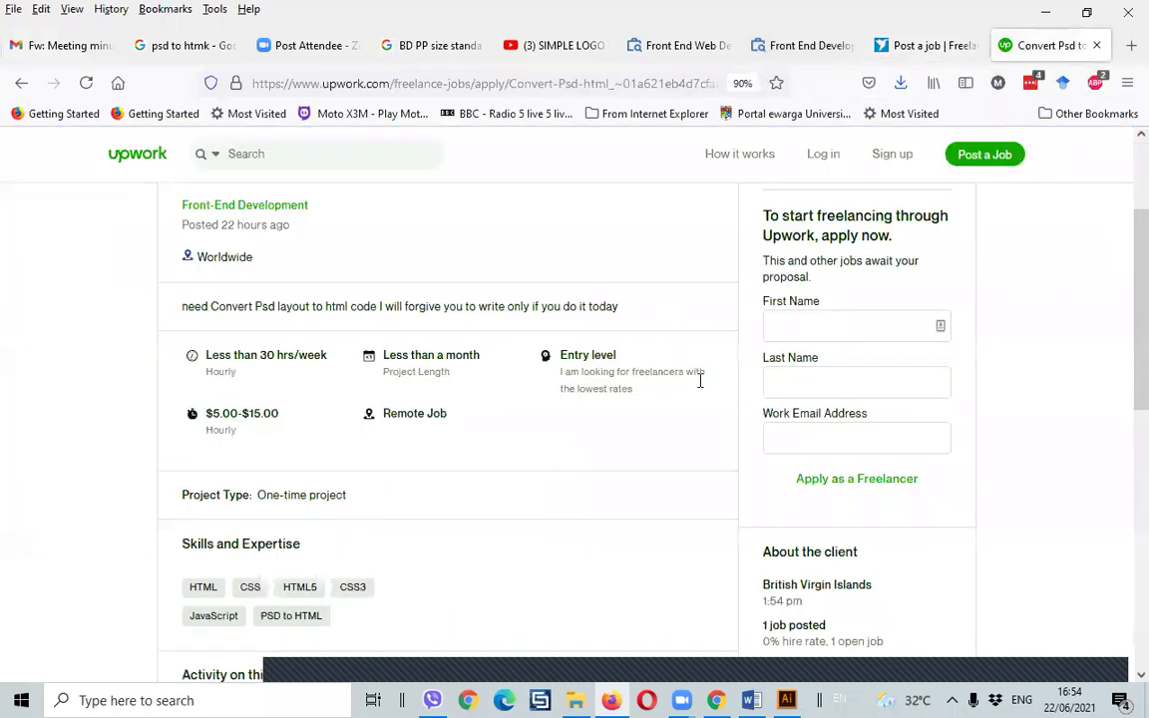
pyautogui.click(1055, 12)
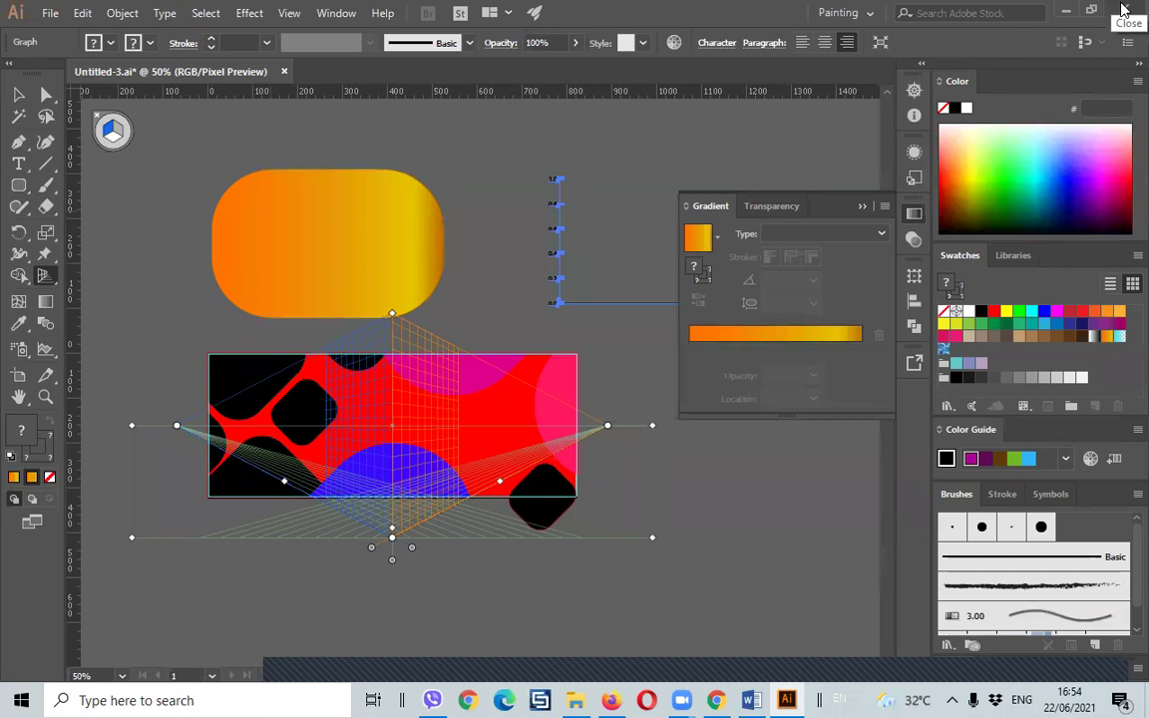
# - Close Untitled-3.ai and answer the save-changes prompt
pyautogui.click(1123, 10)
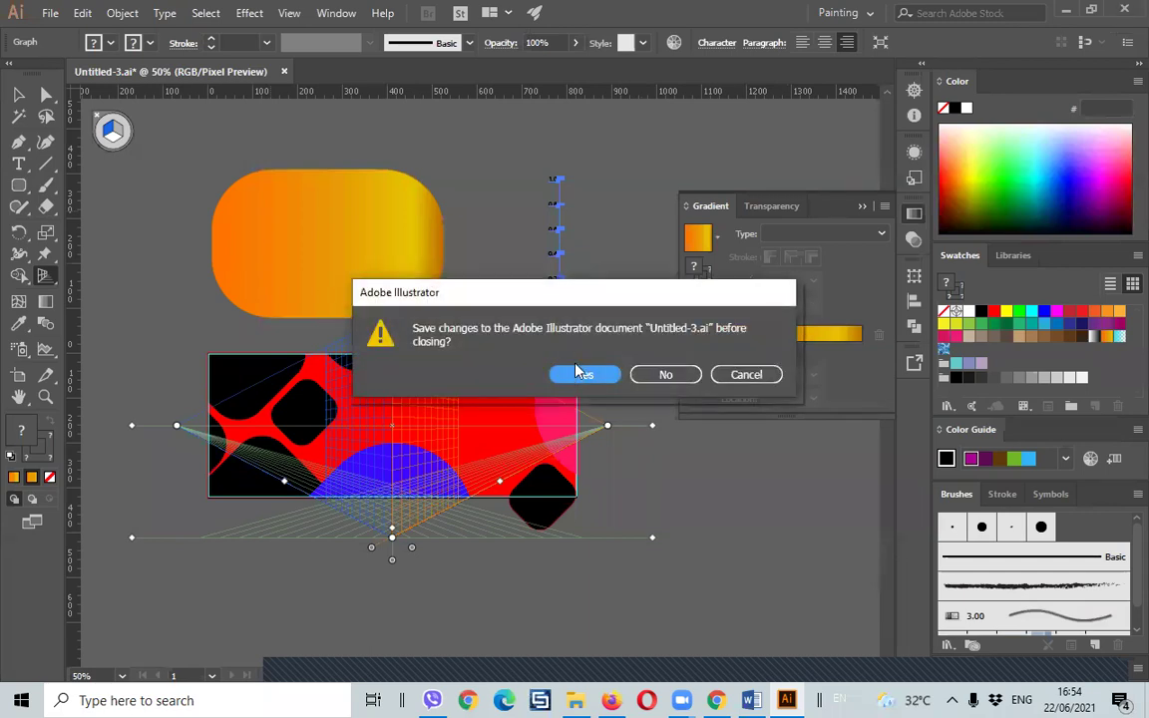
pyautogui.click(578, 372)
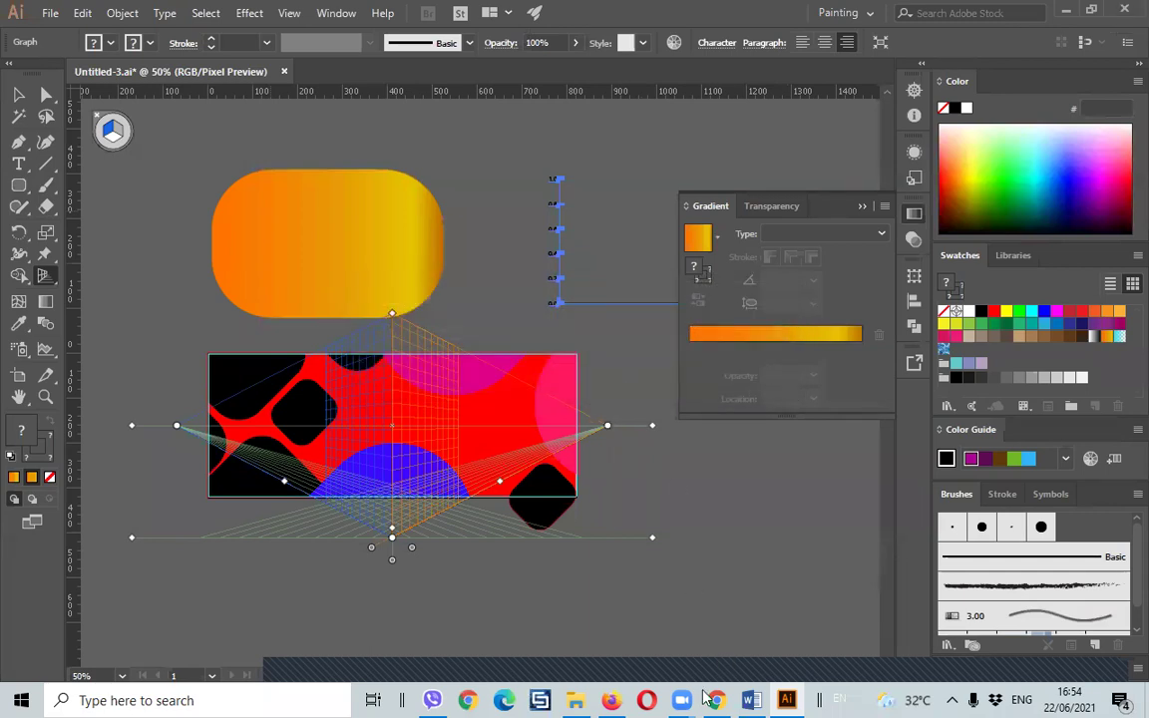